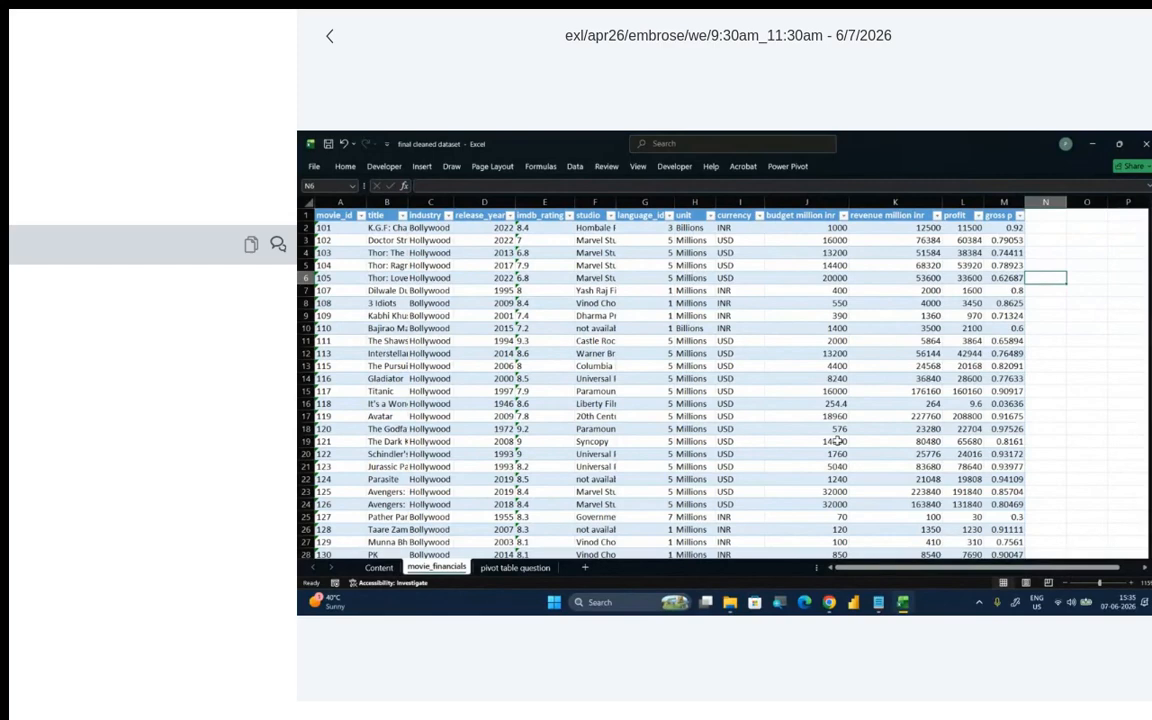
- Open Paint with a blank canvas for handwritten notes
{"action": "key", "text": "super"}
{"action": "type", "text": "p"}
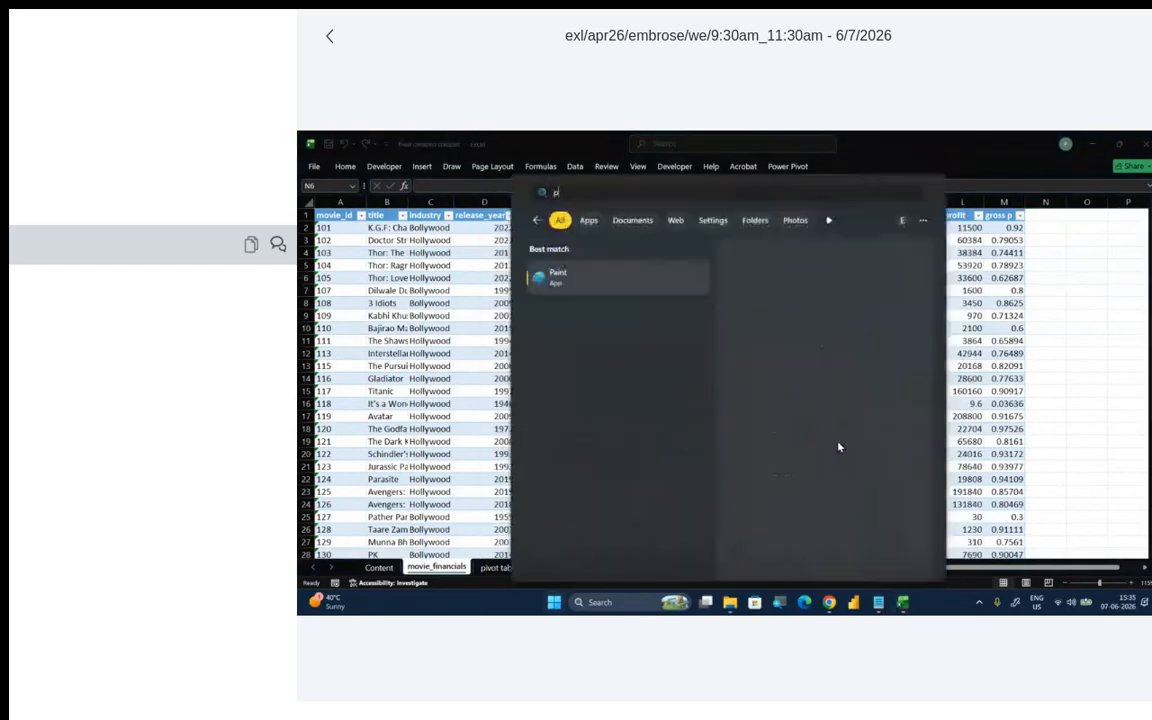
{"action": "left_click", "coordinate": [660, 284]}
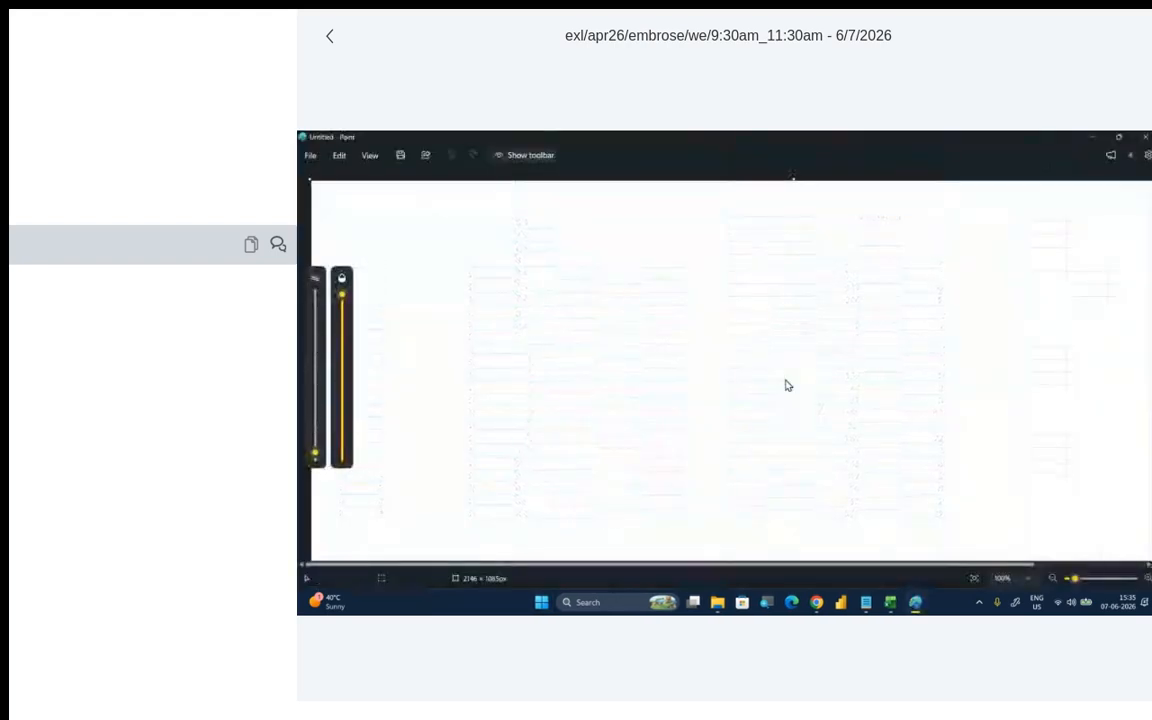
- Handwrite the heading "Pivot Table" at the top of the canvas and underline it
{"action": "mouse_move", "coordinate": [404, 186]}
{"action": "left_mouse_down"}
{"action": "mouse_move", "coordinate": [404, 225]}
{"action": "mouse_move", "coordinate": [405, 208]}
{"action": "mouse_move", "coordinate": [429, 219]}
{"action": "mouse_move", "coordinate": [436, 207]}
{"action": "left_mouse_up"}
{"action": "left_click", "coordinate": [420, 199]}
{"action": "left_click_drag", "start_coordinate": [441, 207], "coordinate": [443, 208]}
{"action": "left_click_drag", "start_coordinate": [455, 190], "coordinate": [455, 216]}
{"action": "left_click_drag", "start_coordinate": [449, 207], "coordinate": [460, 204]}
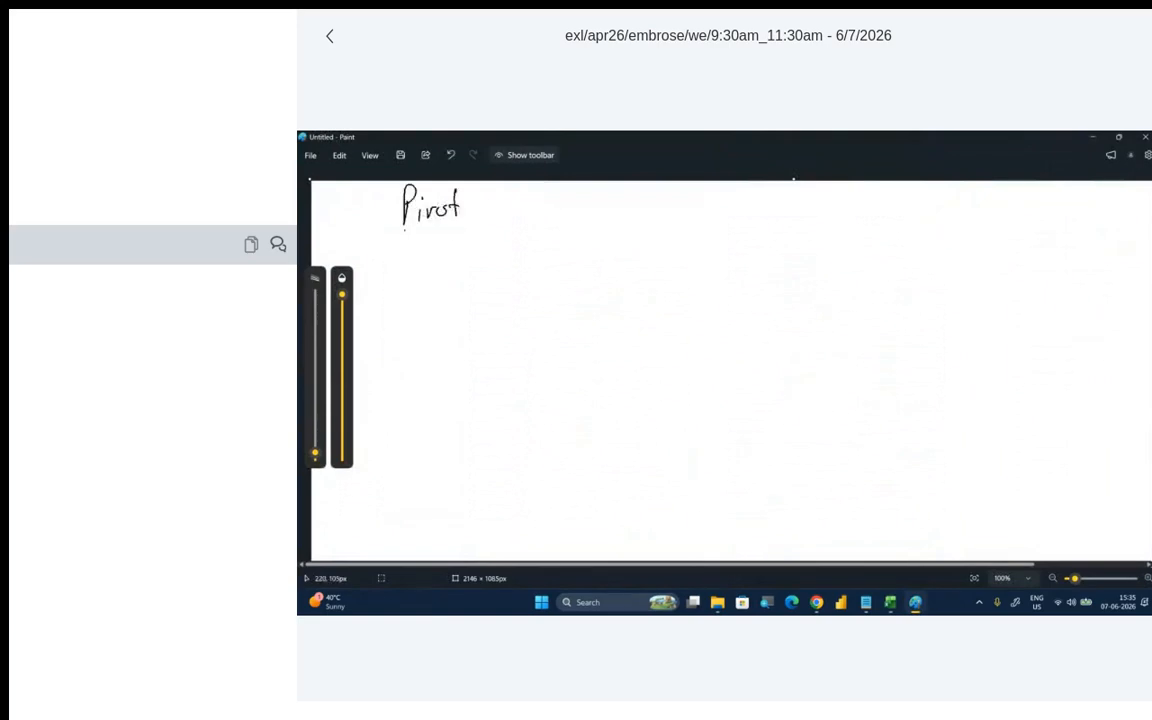
{"action": "mouse_move", "coordinate": [400, 233]}
{"action": "left_mouse_down"}
{"action": "mouse_move", "coordinate": [454, 228]}
{"action": "mouse_move", "coordinate": [506, 198]}
{"action": "left_mouse_up"}
{"action": "mouse_move", "coordinate": [497, 199]}
{"action": "left_mouse_down"}
{"action": "mouse_move", "coordinate": [497, 221]}
{"action": "mouse_move", "coordinate": [548, 219]}
{"action": "left_mouse_up"}
{"action": "left_click_drag", "start_coordinate": [560, 212], "coordinate": [568, 216]}
{"action": "left_click_drag", "start_coordinate": [478, 227], "coordinate": [547, 224]}
{"action": "left_click_drag", "start_coordinate": [453, 235], "coordinate": [529, 232]}
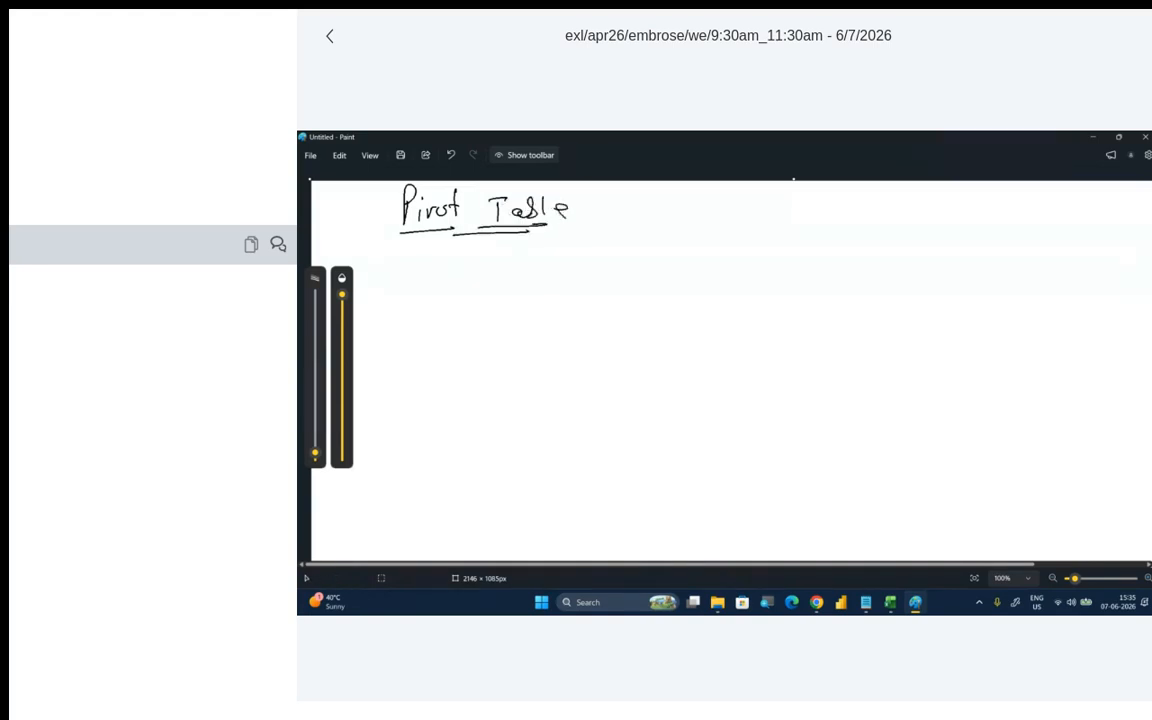
- Handwrite two arrowed notes under the heading: "A Table which is used to Summarize your Data" and "Create Reports", underlining Reports
{"action": "left_click_drag", "start_coordinate": [407, 268], "coordinate": [475, 271]}
{"action": "mouse_move", "coordinate": [497, 258]}
{"action": "left_mouse_down"}
{"action": "mouse_move", "coordinate": [497, 282]}
{"action": "mouse_move", "coordinate": [510, 257]}
{"action": "left_mouse_up"}
{"action": "left_click_drag", "start_coordinate": [520, 268], "coordinate": [526, 280]}
{"action": "left_click_drag", "start_coordinate": [531, 254], "coordinate": [541, 279]}
{"action": "mouse_move", "coordinate": [546, 270]}
{"action": "left_mouse_down"}
{"action": "mouse_move", "coordinate": [609, 257]}
{"action": "mouse_move", "coordinate": [628, 272]}
{"action": "left_mouse_up"}
{"action": "mouse_move", "coordinate": [640, 261]}
{"action": "left_mouse_down"}
{"action": "mouse_move", "coordinate": [635, 271]}
{"action": "mouse_move", "coordinate": [683, 265]}
{"action": "left_mouse_up"}
{"action": "mouse_move", "coordinate": [697, 254]}
{"action": "left_mouse_down"}
{"action": "mouse_move", "coordinate": [689, 266]}
{"action": "mouse_move", "coordinate": [751, 262]}
{"action": "left_mouse_up"}
{"action": "mouse_move", "coordinate": [761, 252]}
{"action": "left_mouse_down"}
{"action": "mouse_move", "coordinate": [753, 262]}
{"action": "mouse_move", "coordinate": [779, 260]}
{"action": "left_mouse_up"}
{"action": "mouse_move", "coordinate": [788, 238]}
{"action": "left_mouse_down"}
{"action": "mouse_move", "coordinate": [790, 262]}
{"action": "mouse_move", "coordinate": [818, 260]}
{"action": "left_mouse_up"}
{"action": "left_click_drag", "start_coordinate": [811, 248], "coordinate": [822, 248]}
{"action": "left_click_drag", "start_coordinate": [831, 248], "coordinate": [866, 258]}
{"action": "left_click_drag", "start_coordinate": [884, 249], "coordinate": [950, 257]}
{"action": "left_click_drag", "start_coordinate": [953, 257], "coordinate": [983, 257]}
{"action": "left_click", "coordinate": [967, 242]}
{"action": "mouse_move", "coordinate": [985, 253]}
{"action": "left_mouse_down"}
{"action": "mouse_move", "coordinate": [1018, 240]}
{"action": "mouse_move", "coordinate": [1016, 250]}
{"action": "left_mouse_up"}
{"action": "left_click_drag", "start_coordinate": [1030, 238], "coordinate": [1047, 244]}
{"action": "left_click_drag", "start_coordinate": [1050, 240], "coordinate": [1090, 248]}
{"action": "left_click_drag", "start_coordinate": [1104, 238], "coordinate": [1129, 246]}
{"action": "left_click_drag", "start_coordinate": [1108, 238], "coordinate": [1120, 236]}
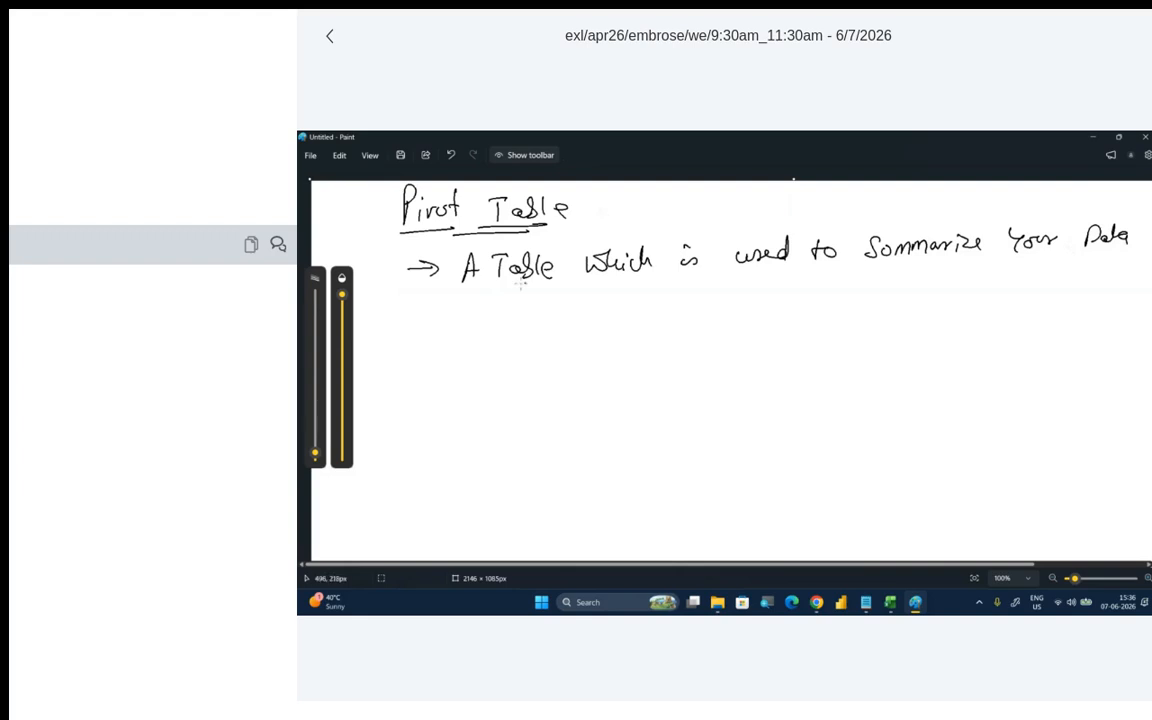
{"action": "left_click_drag", "start_coordinate": [410, 312], "coordinate": [657, 318]}
{"action": "mouse_move", "coordinate": [580, 327]}
{"action": "left_mouse_down"}
{"action": "mouse_move", "coordinate": [663, 322]}
{"action": "mouse_move", "coordinate": [643, 338]}
{"action": "left_mouse_up"}
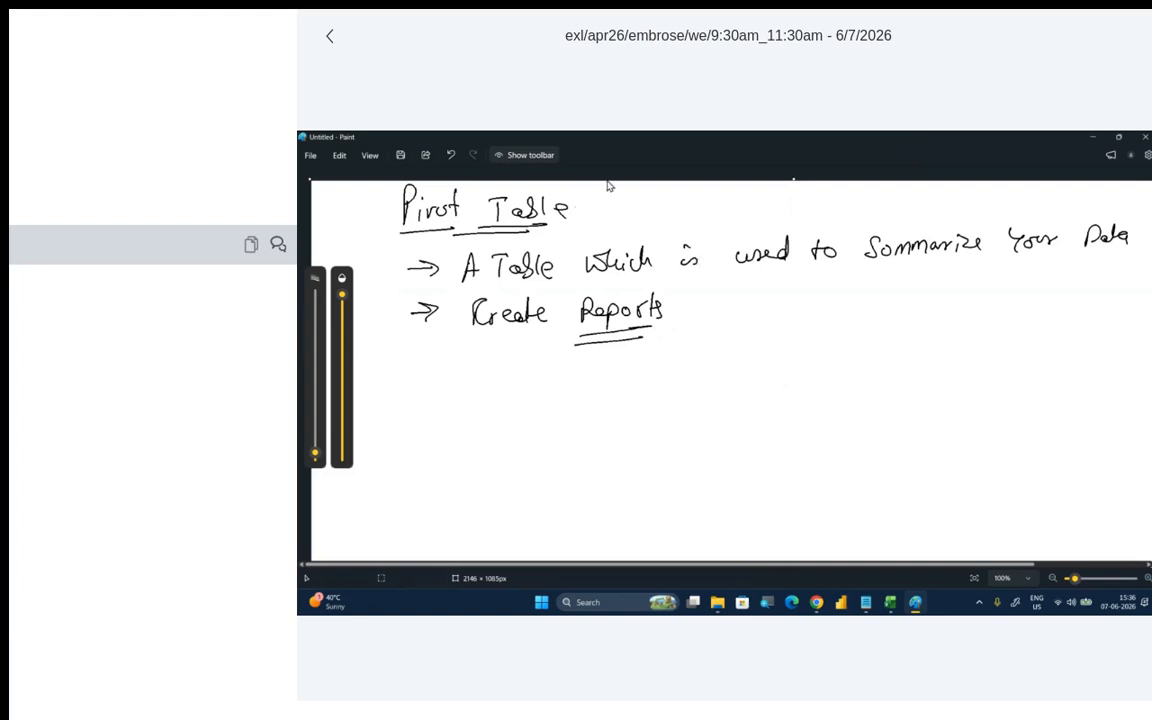
- Return to Excel and insert a PivotTable from the movie_financials table on a new worksheet
{"action": "left_click", "coordinate": [1092, 138]}
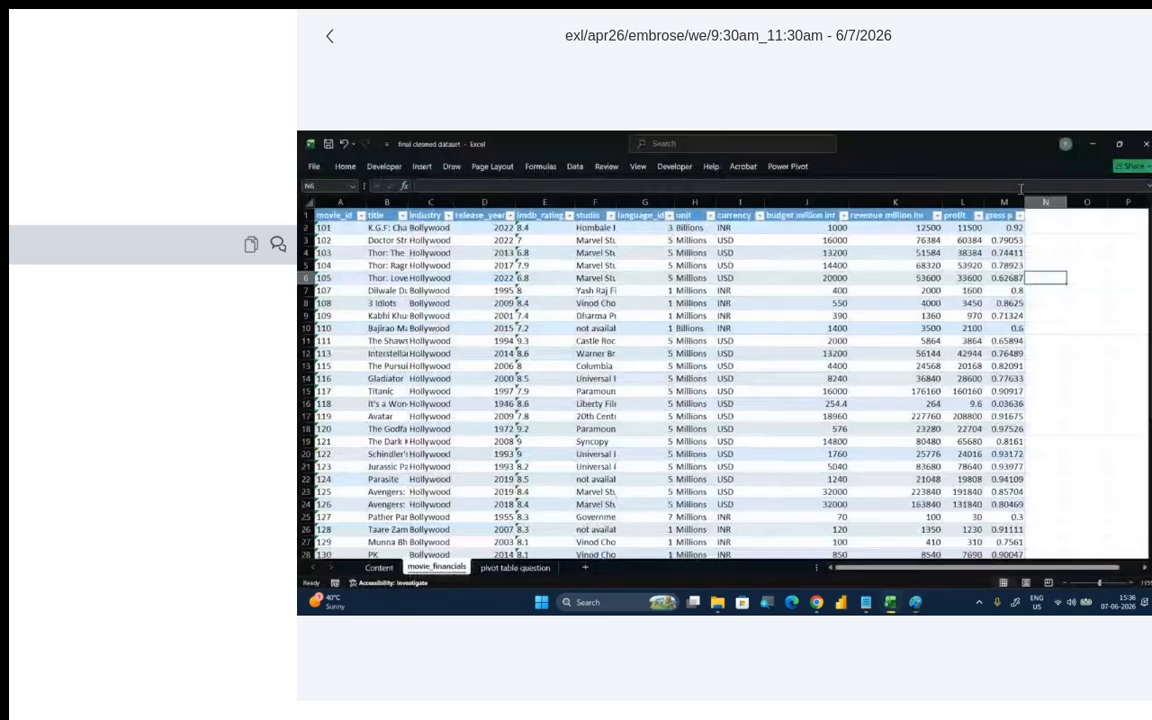
{"action": "left_click", "coordinate": [800, 315]}
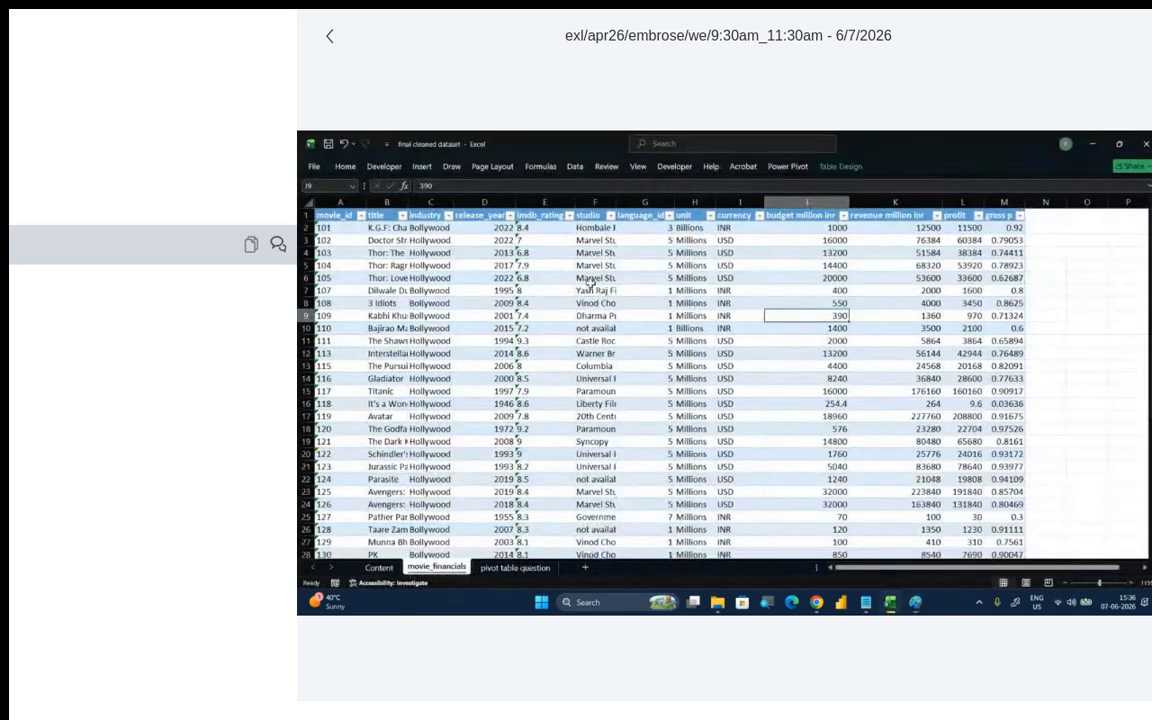
{"action": "left_click", "coordinate": [535, 277]}
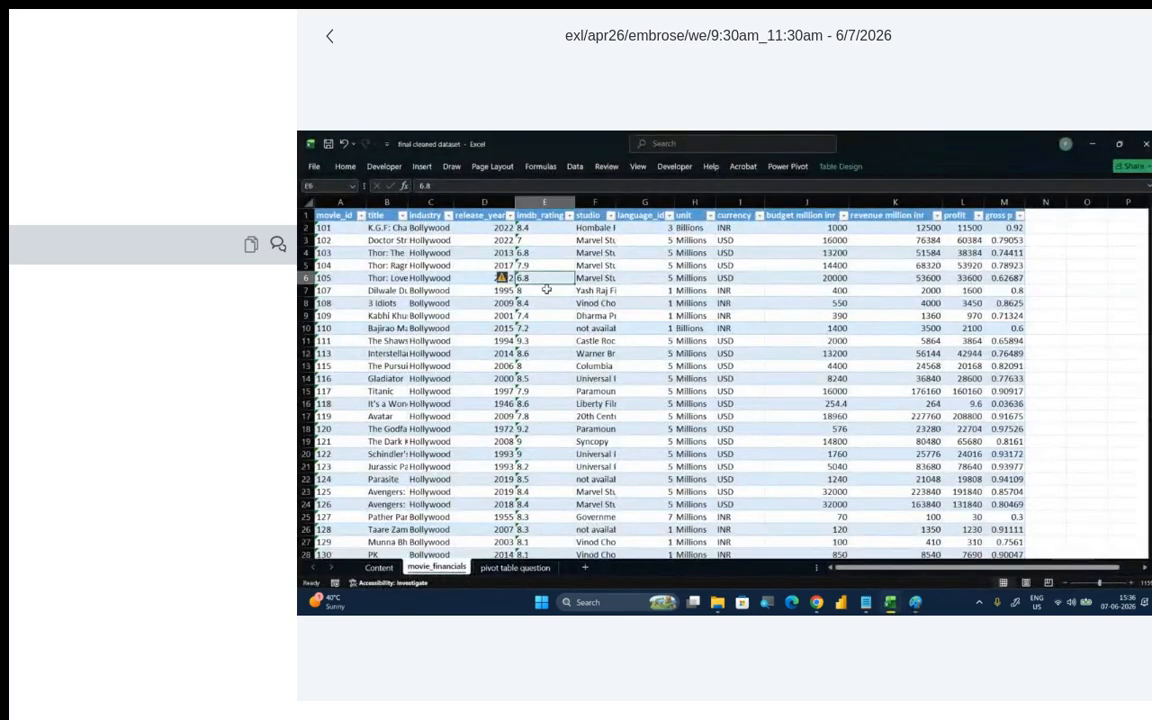
{"action": "left_click", "coordinate": [499, 291]}
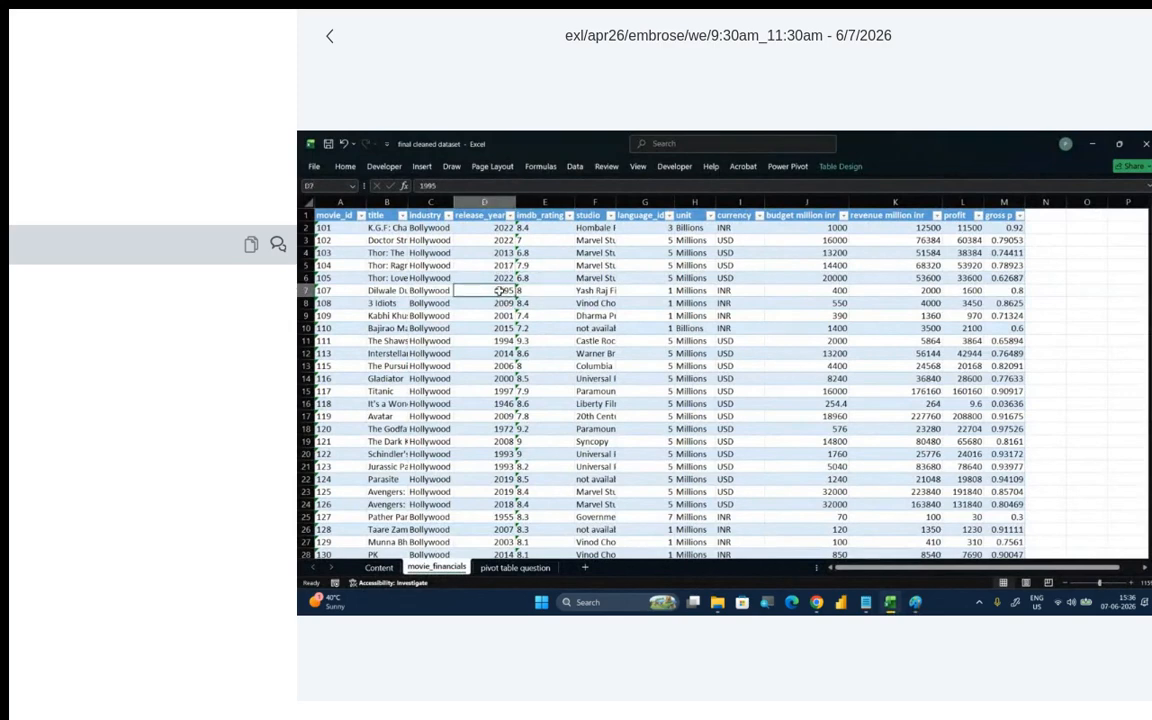
{"action": "left_click", "coordinate": [423, 168]}
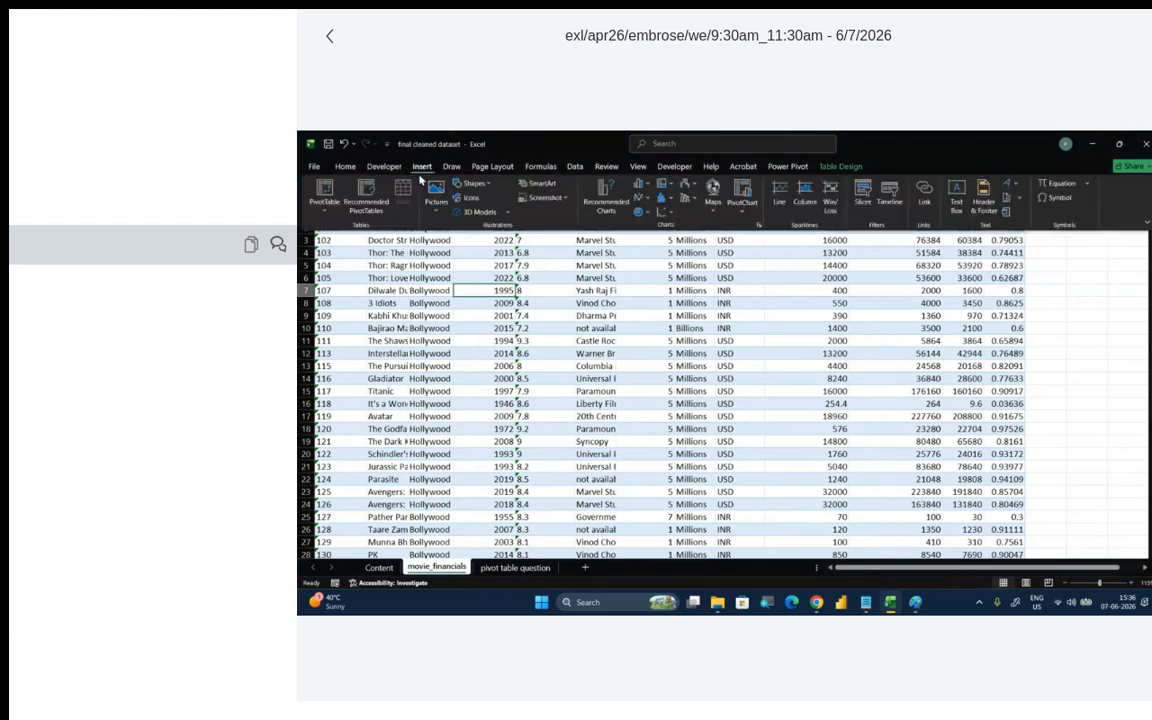
{"action": "left_click", "coordinate": [324, 197]}
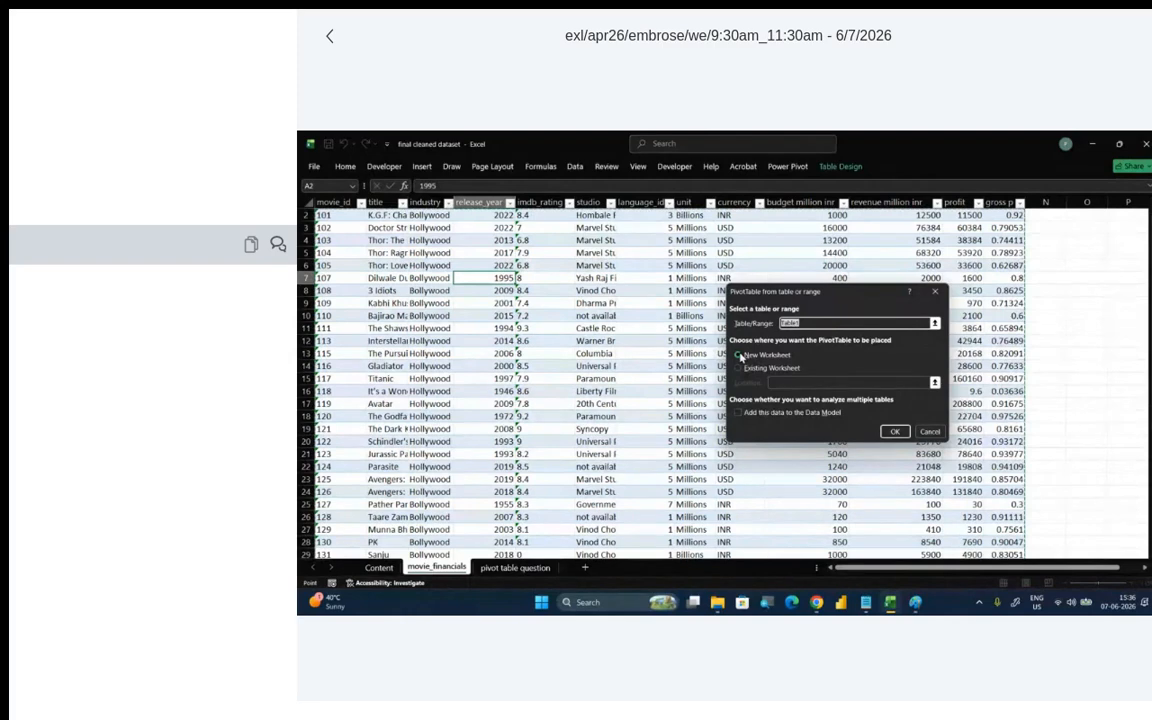
{"action": "left_click", "coordinate": [890, 431]}
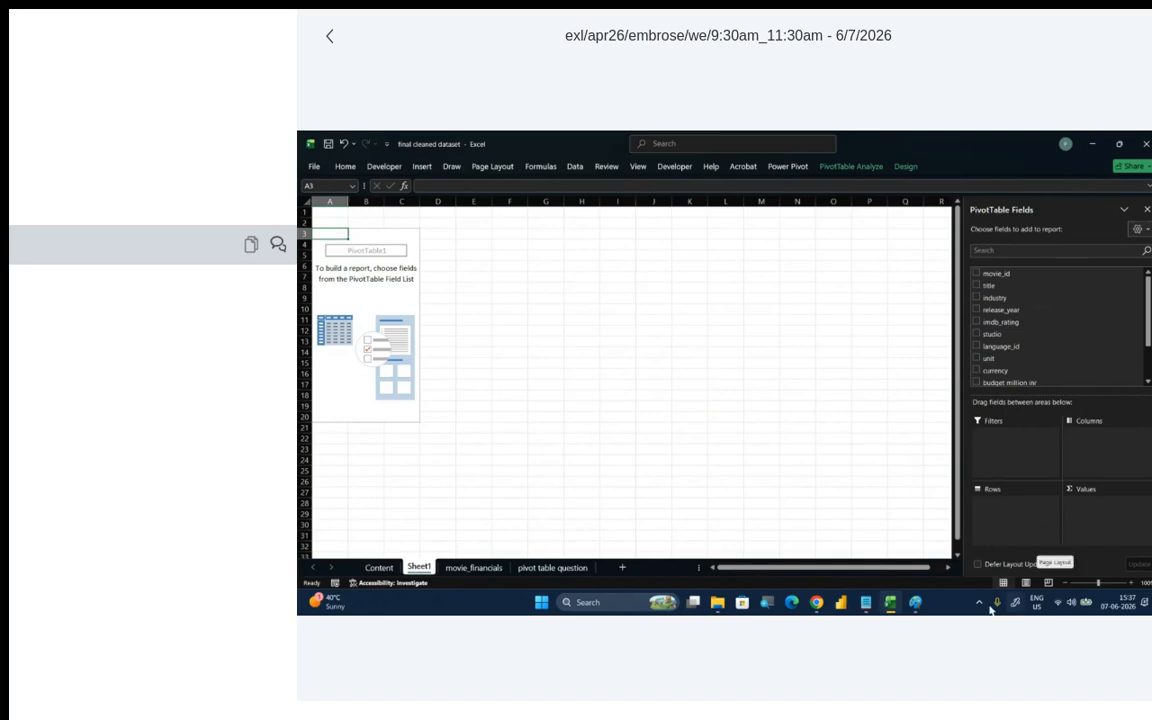
- Switch to Paint and sketch four boxes in a two-by-two layout representing the PivotTable areas
{"action": "left_click", "coordinate": [915, 602]}
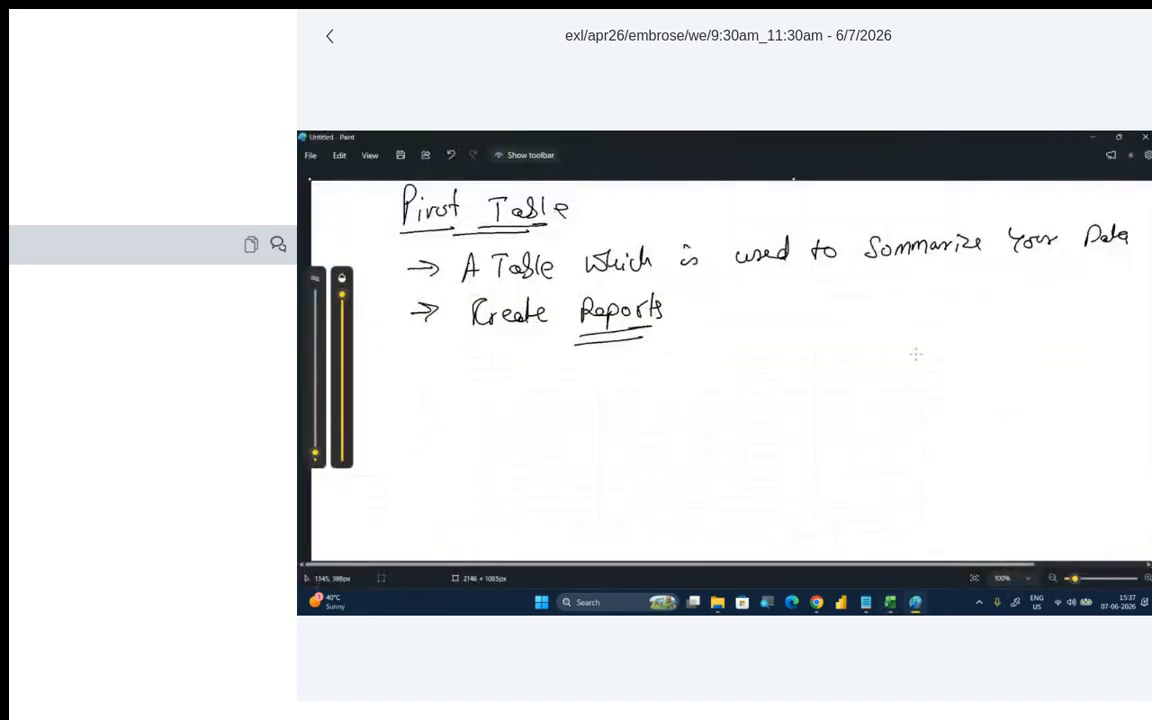
{"action": "mouse_move", "coordinate": [806, 362]}
{"action": "left_mouse_down"}
{"action": "mouse_move", "coordinate": [808, 405]}
{"action": "mouse_move", "coordinate": [861, 398]}
{"action": "mouse_move", "coordinate": [818, 401]}
{"action": "left_mouse_up"}
{"action": "left_click_drag", "start_coordinate": [908, 357], "coordinate": [914, 394]}
{"action": "mouse_move", "coordinate": [912, 355]}
{"action": "left_mouse_down"}
{"action": "mouse_move", "coordinate": [966, 365]}
{"action": "mouse_move", "coordinate": [942, 383]}
{"action": "left_mouse_up"}
{"action": "mouse_move", "coordinate": [822, 432]}
{"action": "left_mouse_down"}
{"action": "mouse_move", "coordinate": [825, 470]}
{"action": "mouse_move", "coordinate": [897, 440]}
{"action": "mouse_move", "coordinate": [838, 479]}
{"action": "left_mouse_up"}
{"action": "left_click_drag", "start_coordinate": [944, 432], "coordinate": [948, 482]}
{"action": "mouse_move", "coordinate": [942, 422]}
{"action": "left_mouse_down"}
{"action": "mouse_move", "coordinate": [1004, 416]}
{"action": "mouse_move", "coordinate": [950, 484]}
{"action": "left_mouse_up"}
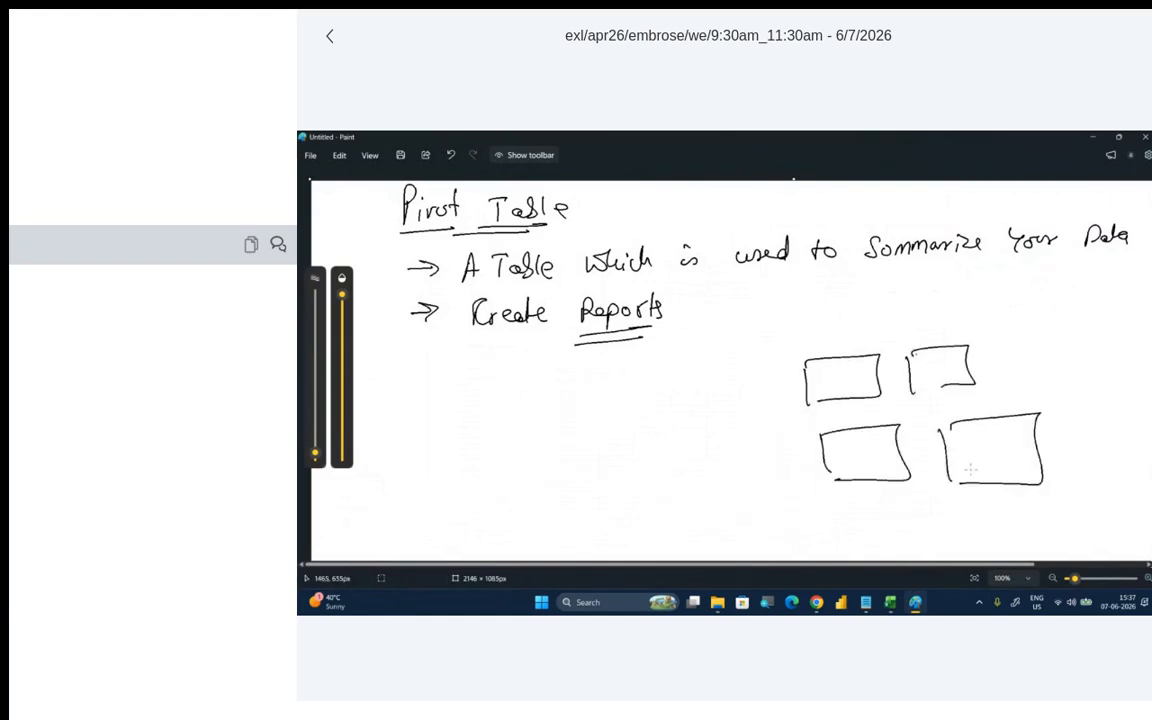
- Label the four boxes Values, Col, Rows and Filter by hand
{"action": "left_click_drag", "start_coordinate": [963, 440], "coordinate": [1018, 450]}
{"action": "mouse_move", "coordinate": [940, 358]}
{"action": "left_mouse_down"}
{"action": "mouse_move", "coordinate": [934, 378]}
{"action": "mouse_move", "coordinate": [948, 366]}
{"action": "left_mouse_up"}
{"action": "left_click_drag", "start_coordinate": [964, 350], "coordinate": [967, 378]}
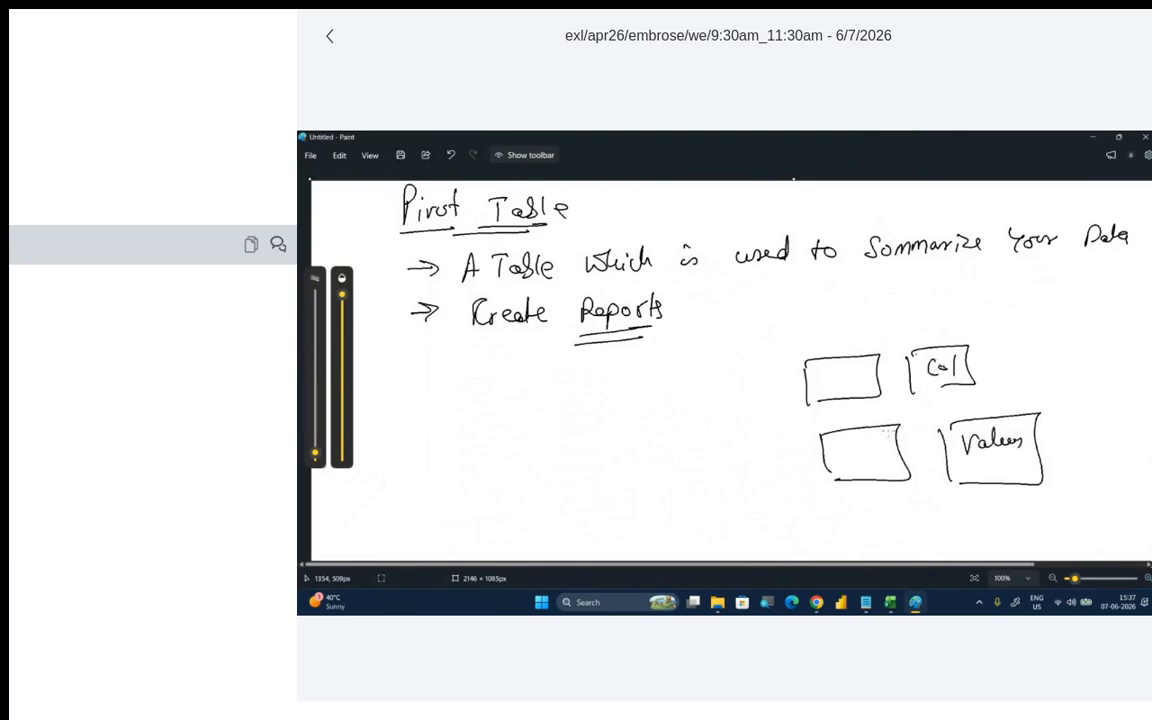
{"action": "mouse_move", "coordinate": [842, 442]}
{"action": "left_mouse_down"}
{"action": "mouse_move", "coordinate": [852, 456]}
{"action": "mouse_move", "coordinate": [886, 435]}
{"action": "left_mouse_up"}
{"action": "mouse_move", "coordinate": [820, 368]}
{"action": "left_mouse_down"}
{"action": "mouse_move", "coordinate": [818, 390]}
{"action": "mouse_move", "coordinate": [850, 372]}
{"action": "left_mouse_up"}
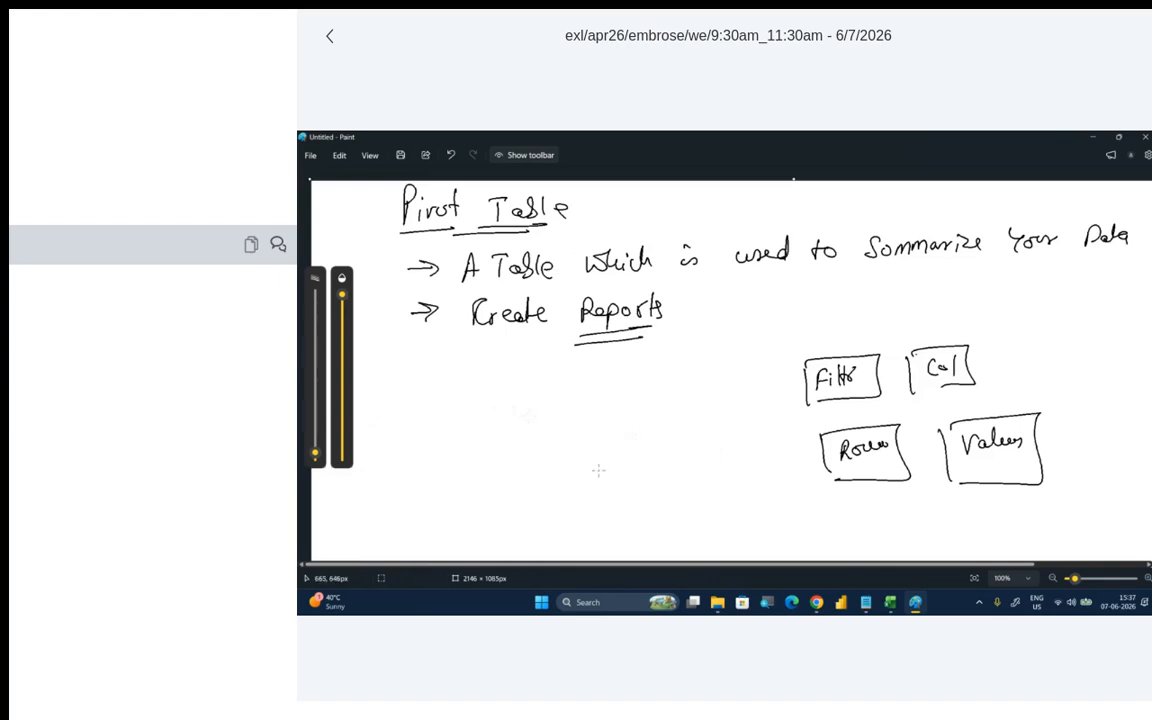
- Handwrite "Categorical" beside the boxes and draw arrows from it to the Rows and Col boxes
{"action": "mouse_move", "coordinate": [546, 430]}
{"action": "left_mouse_down"}
{"action": "mouse_move", "coordinate": [537, 444]}
{"action": "mouse_move", "coordinate": [586, 452]}
{"action": "mouse_move", "coordinate": [606, 432]}
{"action": "mouse_move", "coordinate": [612, 441]}
{"action": "left_mouse_up"}
{"action": "mouse_move", "coordinate": [622, 430]}
{"action": "left_mouse_down"}
{"action": "mouse_move", "coordinate": [614, 440]}
{"action": "mouse_move", "coordinate": [636, 441]}
{"action": "left_mouse_up"}
{"action": "left_click_drag", "start_coordinate": [640, 405], "coordinate": [642, 437]}
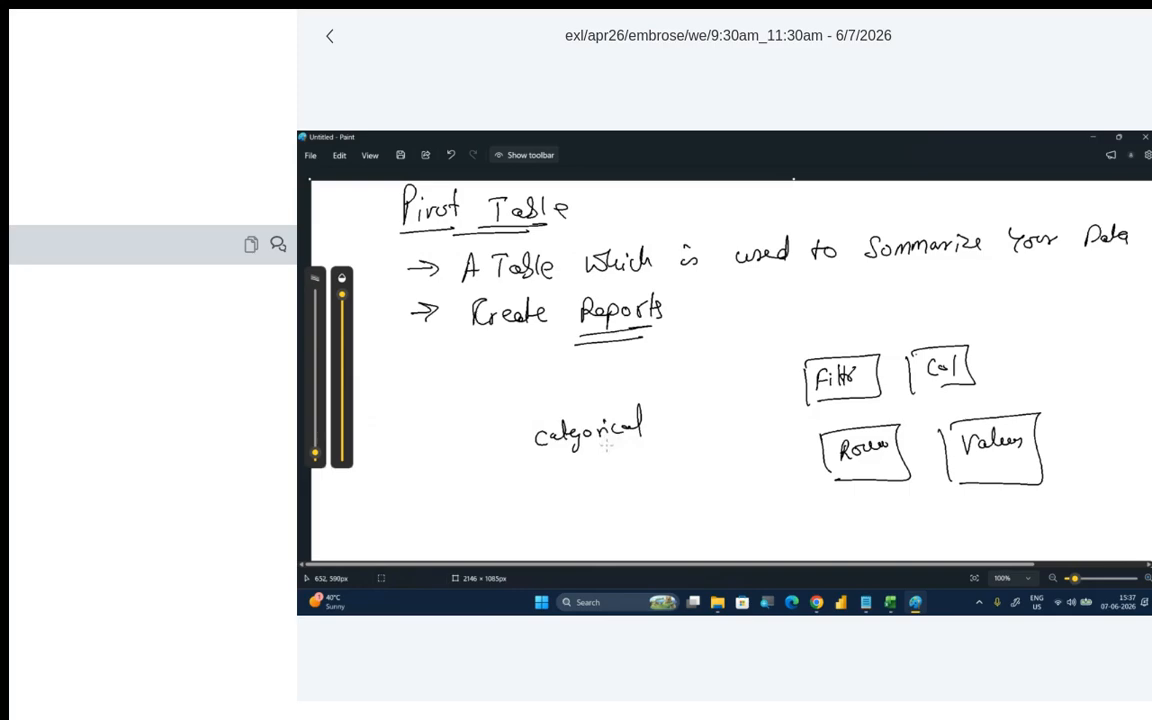
{"action": "mouse_move", "coordinate": [637, 448]}
{"action": "left_mouse_down"}
{"action": "mouse_move", "coordinate": [771, 477]}
{"action": "mouse_move", "coordinate": [792, 466]}
{"action": "mouse_move", "coordinate": [768, 478]}
{"action": "left_mouse_up"}
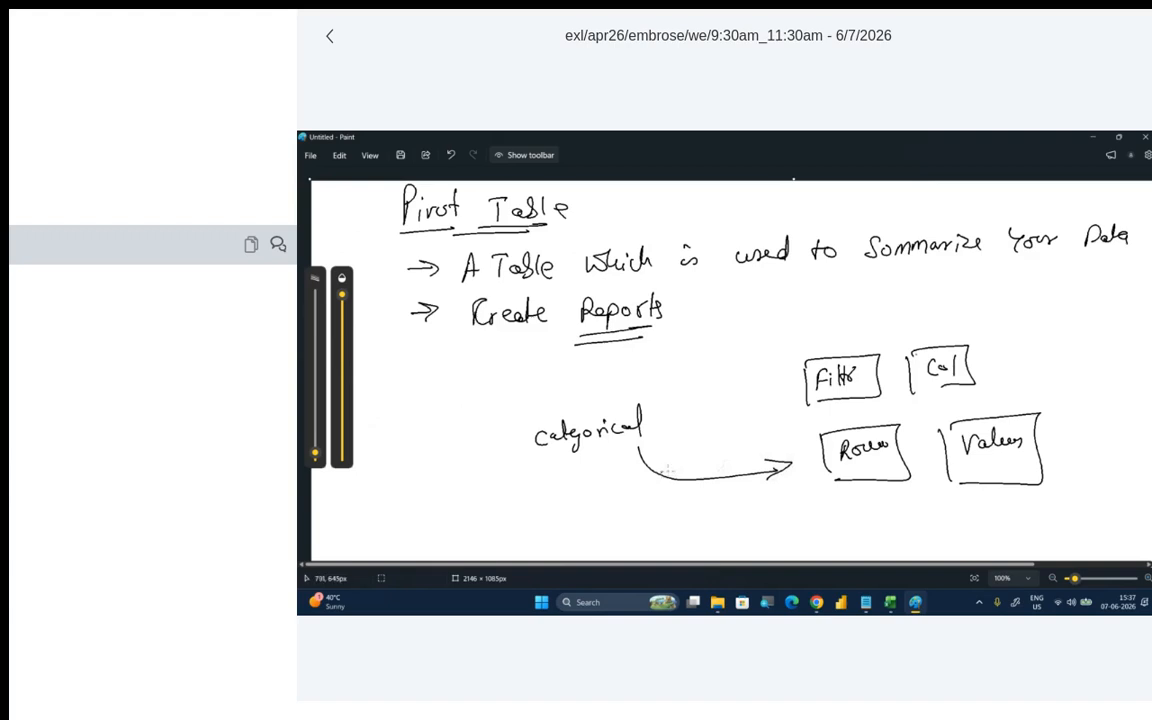
{"action": "mouse_move", "coordinate": [652, 477]}
{"action": "left_mouse_down"}
{"action": "mouse_move", "coordinate": [766, 463]}
{"action": "mouse_move", "coordinate": [846, 420]}
{"action": "mouse_move", "coordinate": [916, 402]}
{"action": "left_mouse_up"}
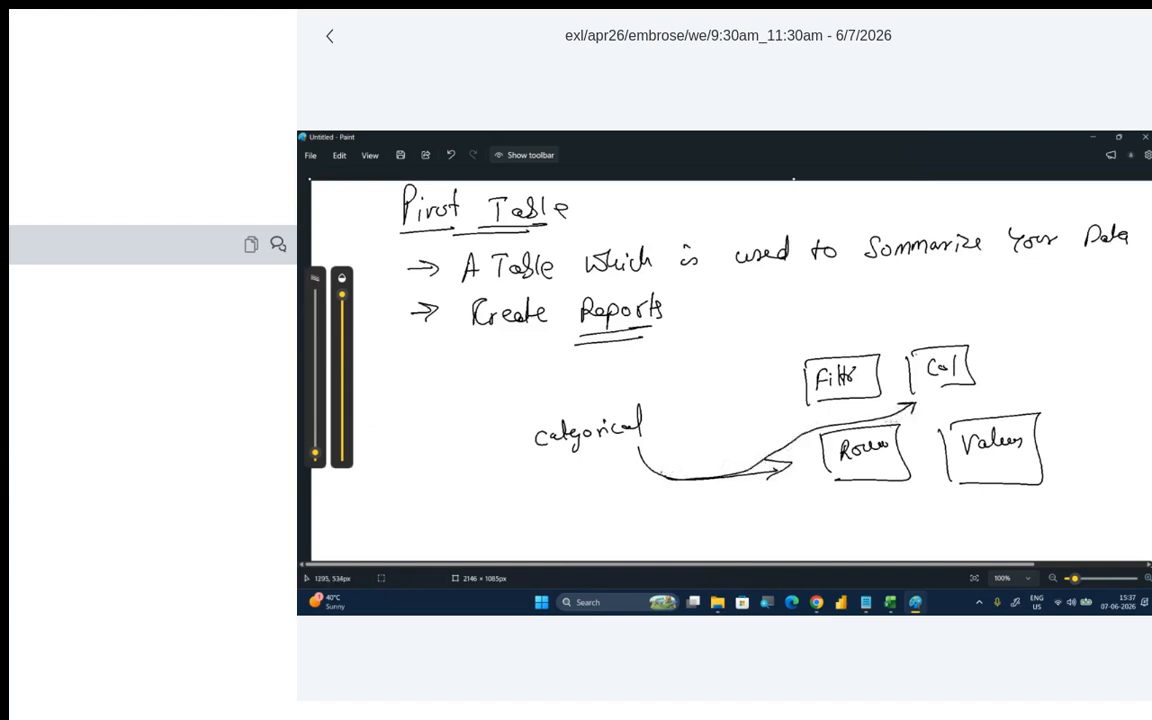
- Sketch a vertical set of dashes for rows and a horizontal set of ticks for columns beside "Categorical"
{"action": "left_click_drag", "start_coordinate": [392, 418], "coordinate": [422, 418]}
{"action": "mouse_move", "coordinate": [392, 432]}
{"action": "left_mouse_down"}
{"action": "mouse_move", "coordinate": [422, 432]}
{"action": "mouse_move", "coordinate": [407, 491]}
{"action": "left_mouse_up"}
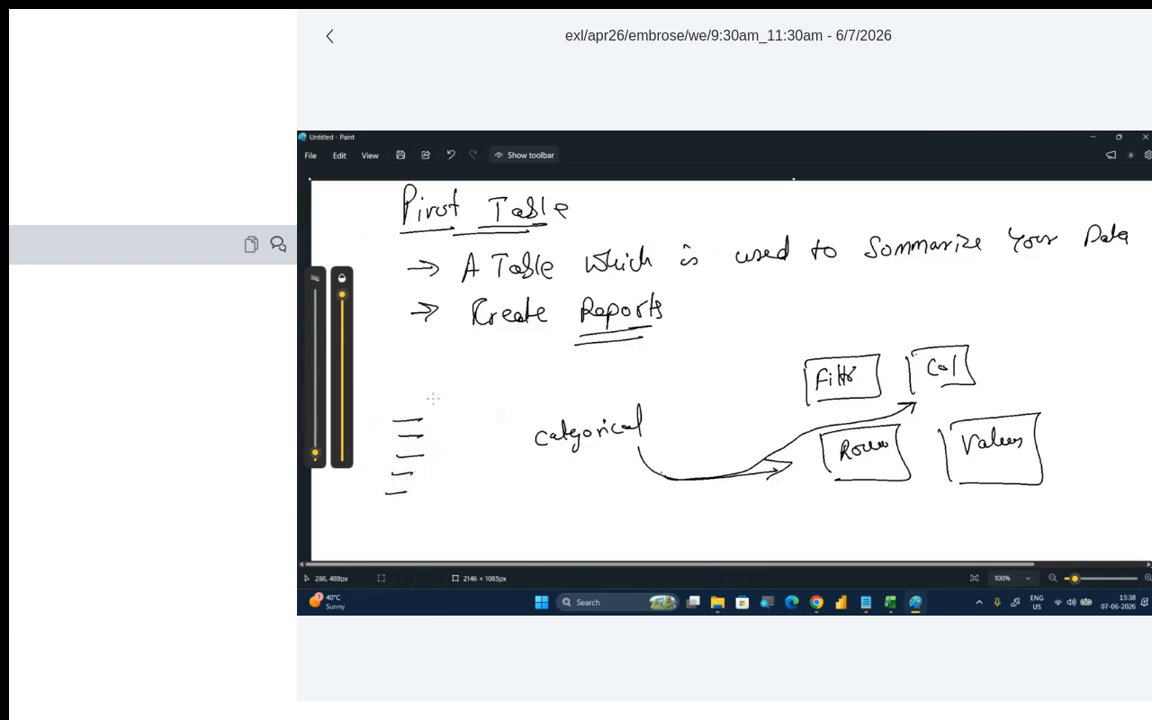
{"action": "left_click_drag", "start_coordinate": [424, 397], "coordinate": [424, 414]}
{"action": "mouse_move", "coordinate": [469, 397]}
{"action": "left_mouse_down"}
{"action": "mouse_move", "coordinate": [469, 411]}
{"action": "mouse_move", "coordinate": [547, 405]}
{"action": "left_mouse_up"}
{"action": "left_click_drag", "start_coordinate": [568, 388], "coordinate": [568, 403]}
- Handwrite "Numerical" with an arrow to the Values box, annotated "Aggregation → Sum, C, M, M / Avg"
{"action": "left_click_drag", "start_coordinate": [534, 490], "coordinate": [622, 474]}
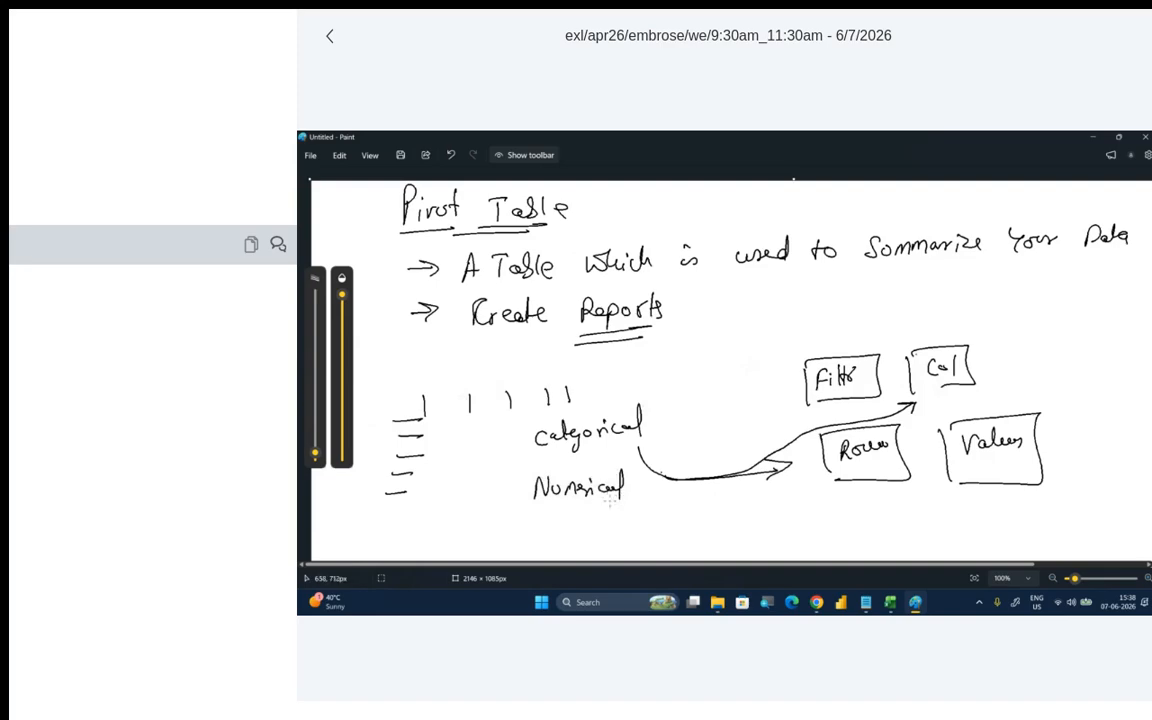
{"action": "mouse_move", "coordinate": [640, 495]}
{"action": "left_mouse_down"}
{"action": "mouse_move", "coordinate": [684, 514]}
{"action": "mouse_move", "coordinate": [866, 518]}
{"action": "mouse_move", "coordinate": [948, 490]}
{"action": "mouse_move", "coordinate": [956, 504]}
{"action": "left_mouse_up"}
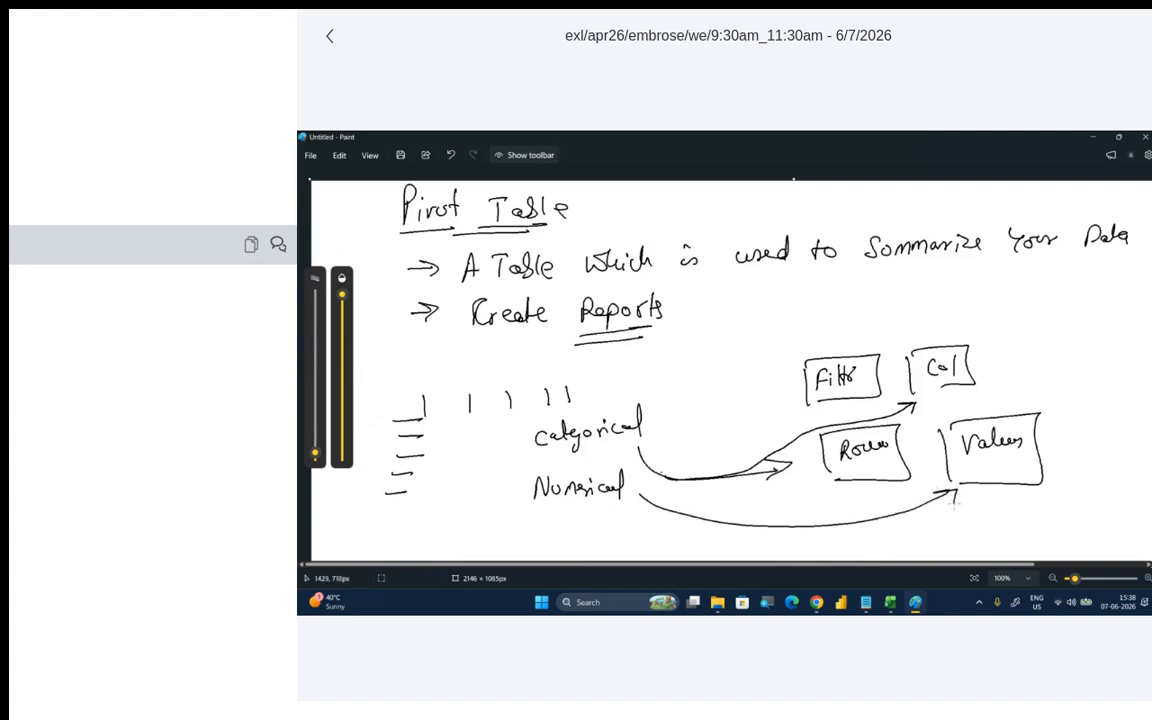
{"action": "mouse_move", "coordinate": [735, 517]}
{"action": "left_mouse_down"}
{"action": "mouse_move", "coordinate": [736, 504]}
{"action": "mouse_move", "coordinate": [751, 520]}
{"action": "mouse_move", "coordinate": [819, 515]}
{"action": "mouse_move", "coordinate": [852, 536]}
{"action": "mouse_move", "coordinate": [918, 540]}
{"action": "mouse_move", "coordinate": [1021, 520]}
{"action": "mouse_move", "coordinate": [1052, 536]}
{"action": "left_mouse_up"}
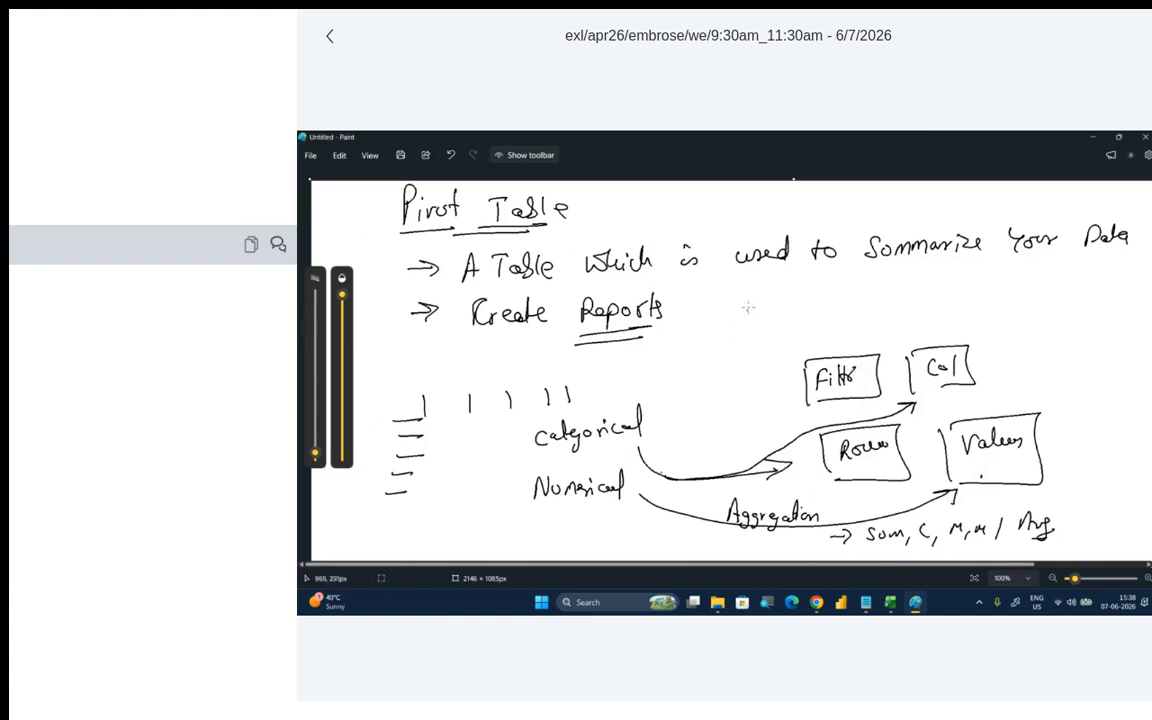
- Handwrite the example "Revenue of Industries", underline both terms, link Industries to the Rows box and mark the Values box
{"action": "mouse_move", "coordinate": [743, 292]}
{"action": "left_mouse_down"}
{"action": "mouse_move", "coordinate": [742, 312]}
{"action": "mouse_move", "coordinate": [860, 306]}
{"action": "left_mouse_up"}
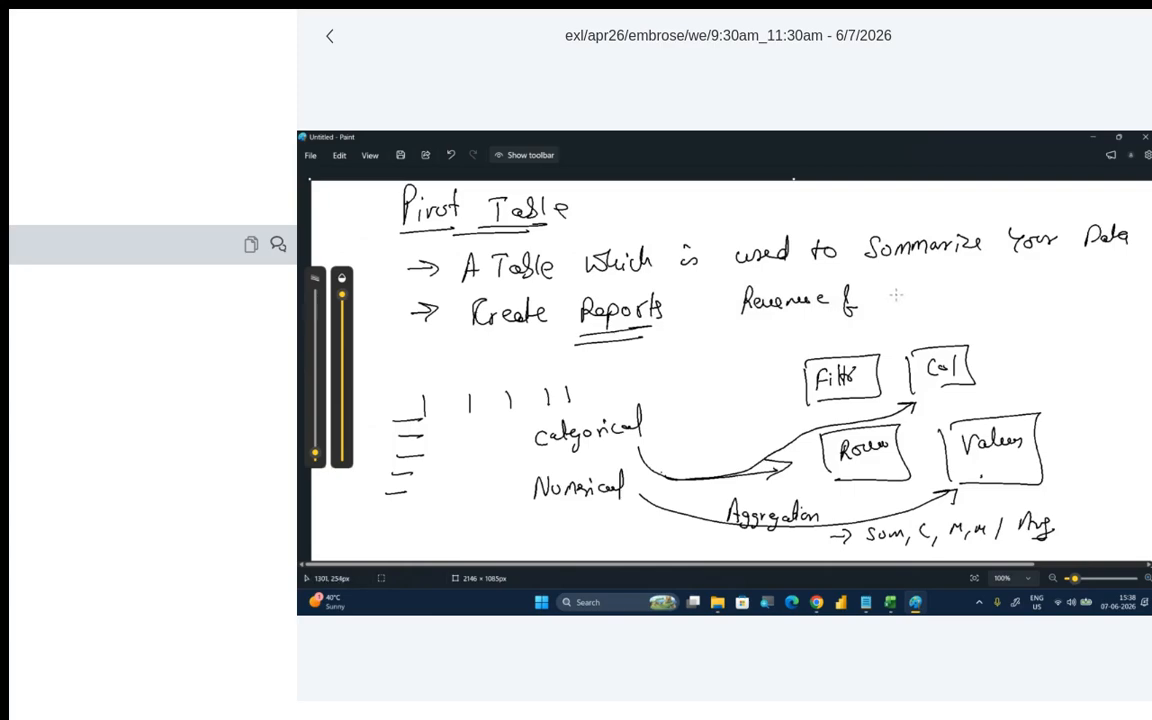
{"action": "mouse_move", "coordinate": [883, 282]}
{"action": "left_mouse_down"}
{"action": "mouse_move", "coordinate": [887, 299]}
{"action": "mouse_move", "coordinate": [892, 282]}
{"action": "mouse_move", "coordinate": [907, 298]}
{"action": "mouse_move", "coordinate": [908, 286]}
{"action": "mouse_move", "coordinate": [954, 286]}
{"action": "left_mouse_up"}
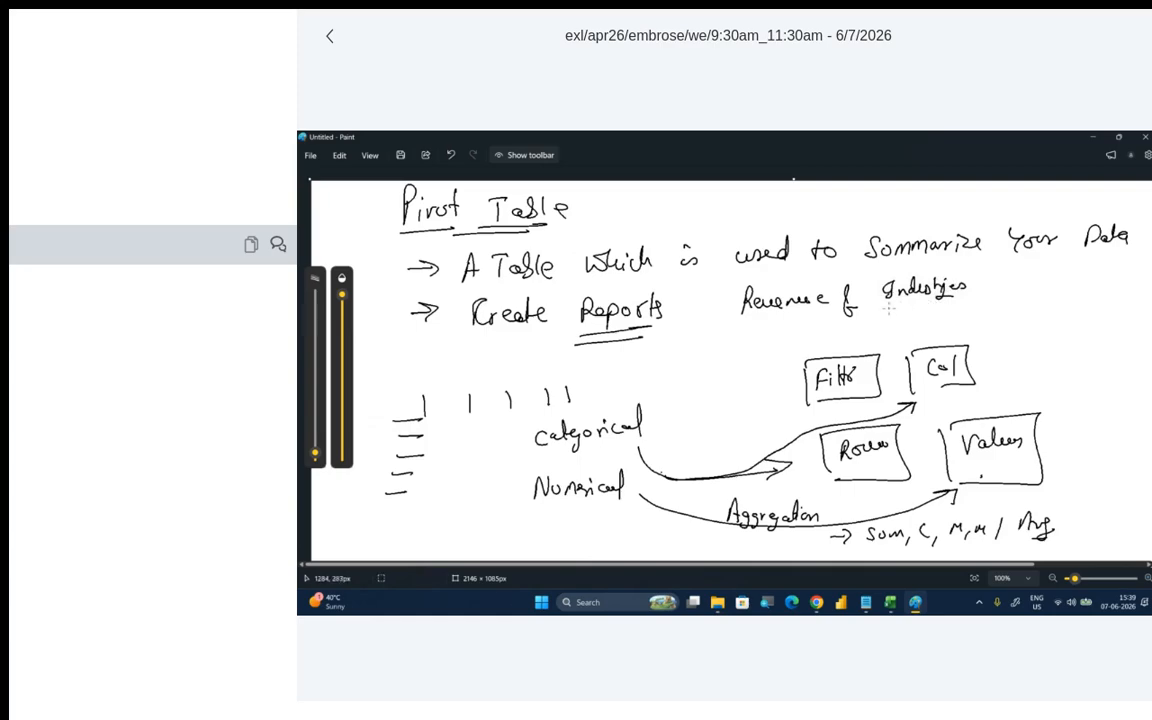
{"action": "mouse_move", "coordinate": [884, 308]}
{"action": "left_mouse_down"}
{"action": "mouse_move", "coordinate": [952, 303]}
{"action": "mouse_move", "coordinate": [758, 370]}
{"action": "mouse_move", "coordinate": [748, 415]}
{"action": "mouse_move", "coordinate": [782, 432]}
{"action": "left_mouse_up"}
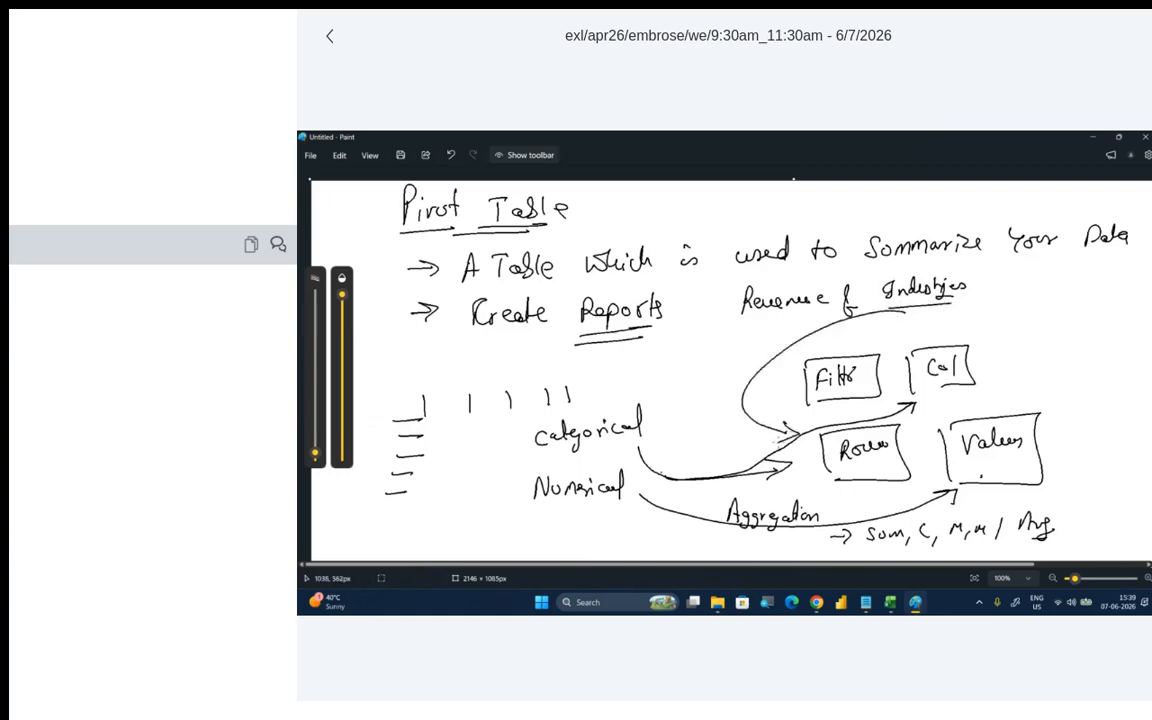
{"action": "left_click_drag", "start_coordinate": [742, 316], "coordinate": [788, 313]}
{"action": "left_click", "coordinate": [980, 472]}
- Handwrite the industry initials H, B and T in a column and add short strokes beside them
{"action": "left_click_drag", "start_coordinate": [1028, 306], "coordinate": [1028, 324]}
{"action": "left_click_drag", "start_coordinate": [1040, 305], "coordinate": [1040, 324]}
{"action": "mouse_move", "coordinate": [1028, 315]}
{"action": "left_mouse_down"}
{"action": "mouse_move", "coordinate": [1040, 314]}
{"action": "mouse_move", "coordinate": [1034, 355]}
{"action": "mouse_move", "coordinate": [1052, 366]}
{"action": "left_mouse_up"}
{"action": "left_click_drag", "start_coordinate": [1043, 366], "coordinate": [1043, 381]}
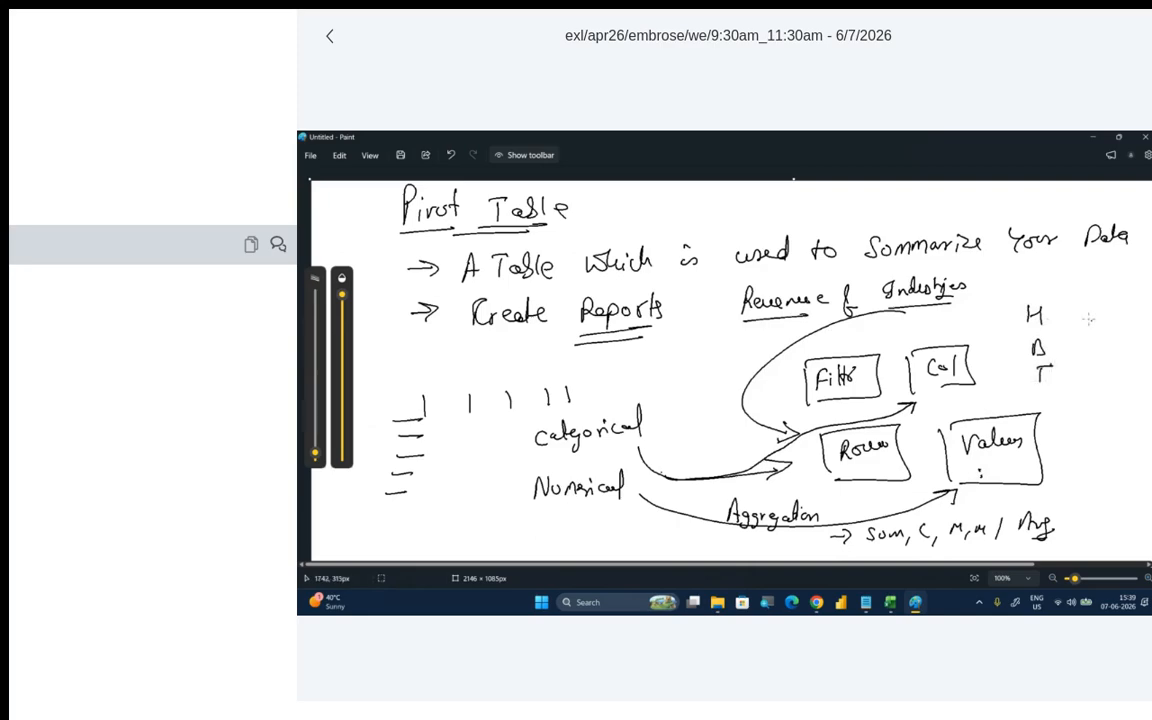
{"action": "mouse_move", "coordinate": [1078, 316]}
{"action": "left_mouse_down"}
{"action": "mouse_move", "coordinate": [1096, 316]}
{"action": "mouse_move", "coordinate": [1100, 354]}
{"action": "left_mouse_up"}
{"action": "left_click_drag", "start_coordinate": [1082, 392], "coordinate": [1098, 392]}
{"action": "left_click_drag", "start_coordinate": [998, 310], "coordinate": [1015, 307]}
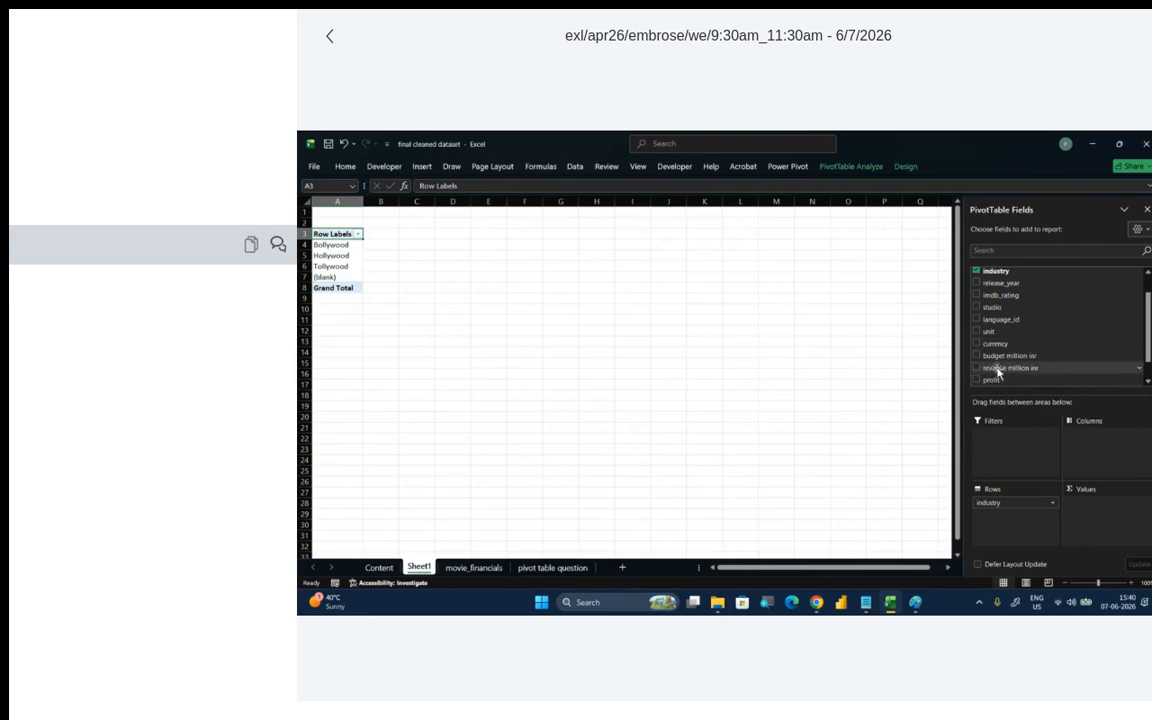
- Add the revenue million inr field to the PivotTable's values in Excel
{"action": "left_click_drag", "start_coordinate": [998, 372], "coordinate": [1096, 503]}
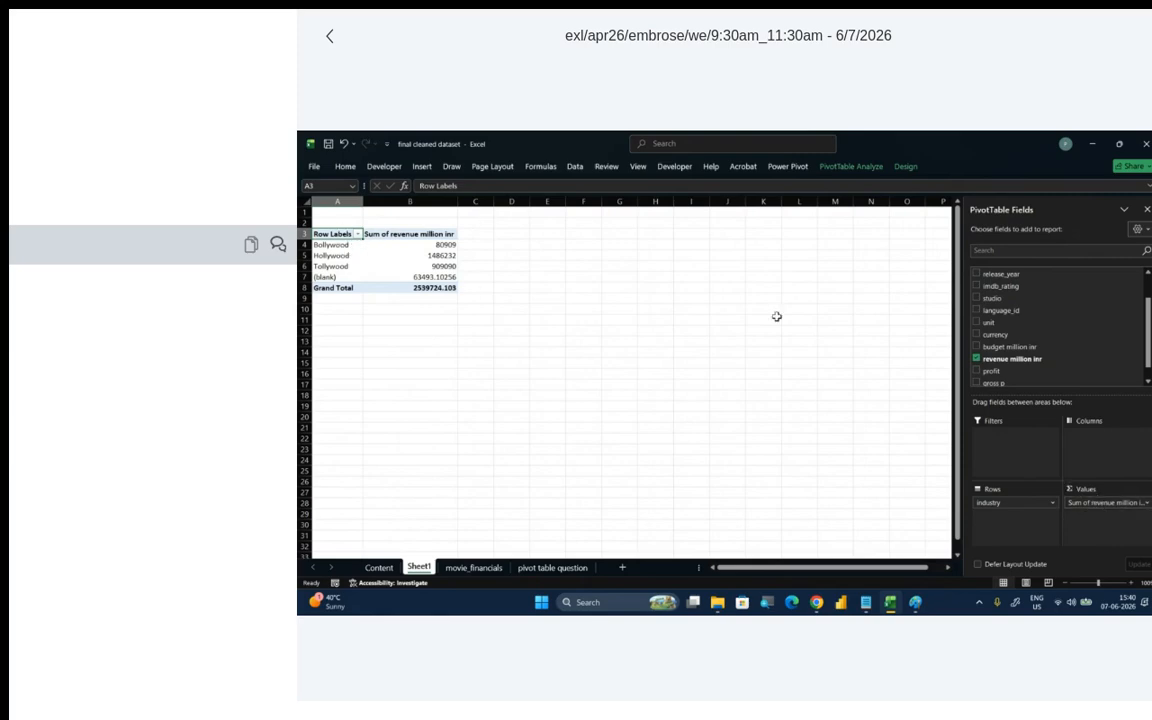
- Move the industry field to the report filter and back to the row labels, and view its move options
{"action": "scroll", "coordinate": [1000, 320], "scroll_direction": "up", "scroll_amount": 2}
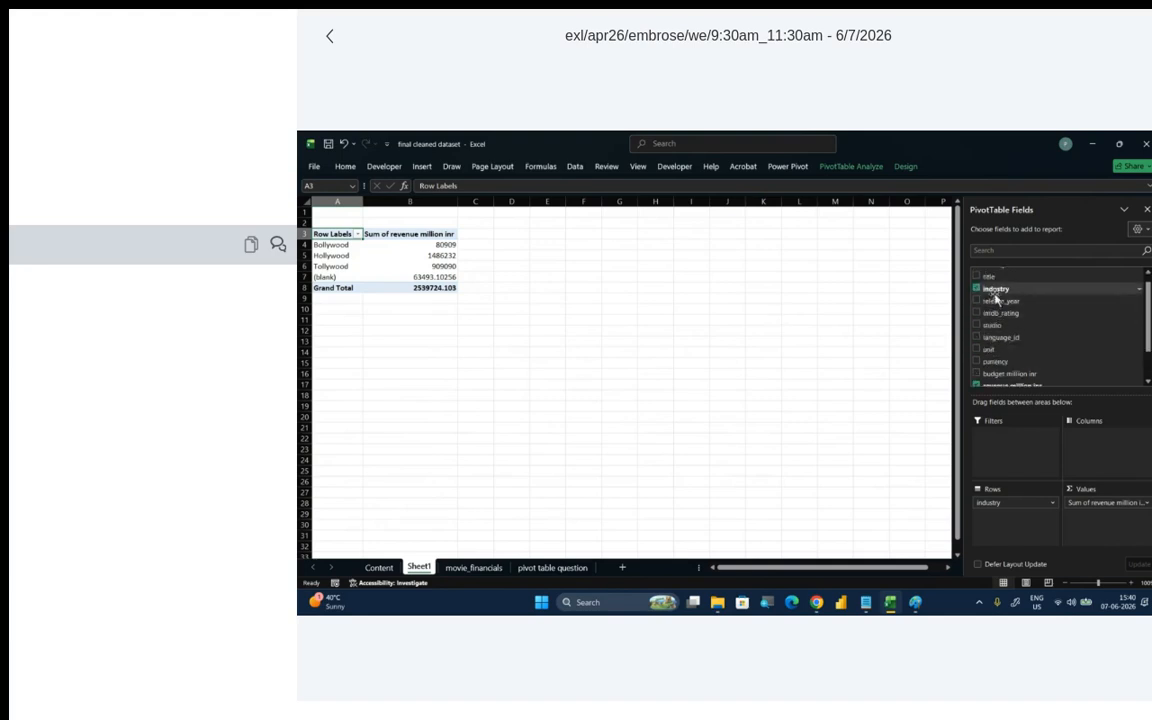
{"action": "left_click_drag", "start_coordinate": [1000, 280], "coordinate": [1022, 449]}
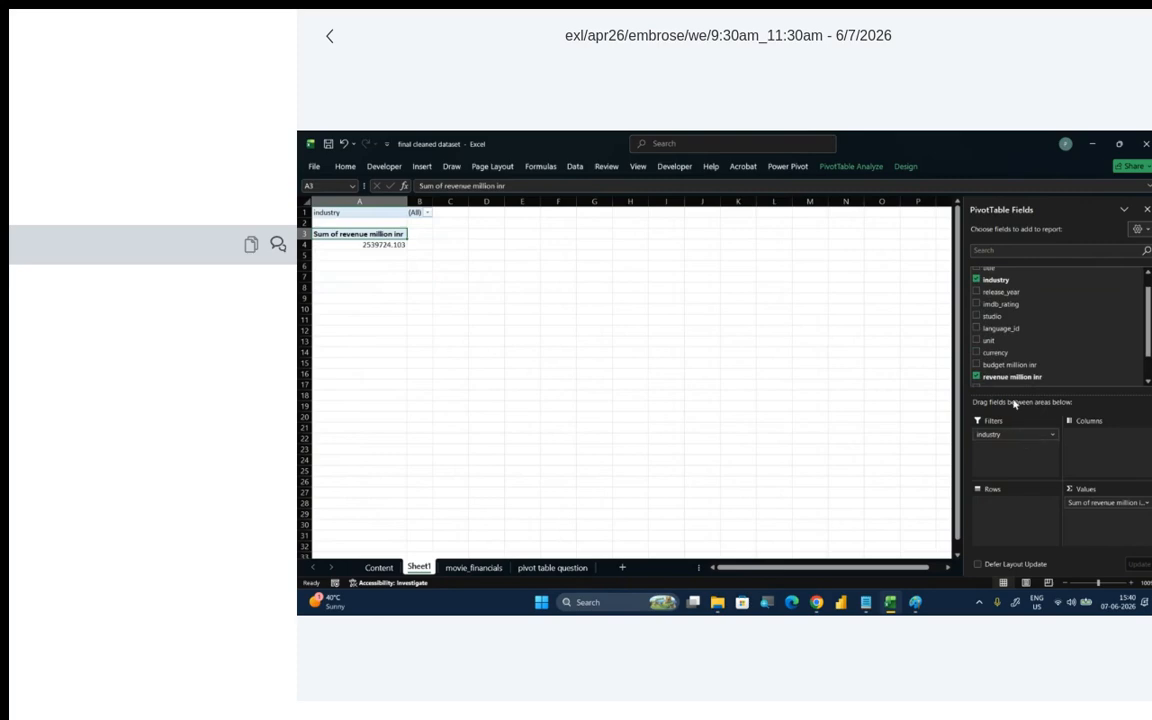
{"action": "left_click_drag", "start_coordinate": [996, 280], "coordinate": [1025, 536]}
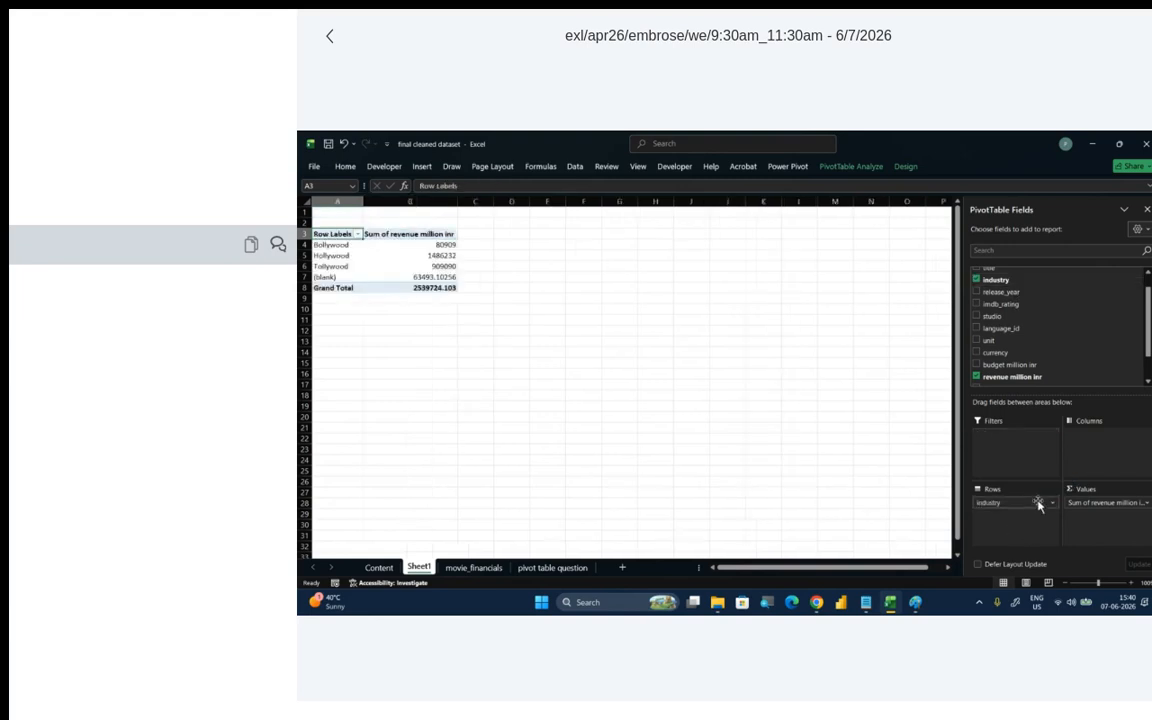
{"action": "left_click", "coordinate": [1051, 506]}
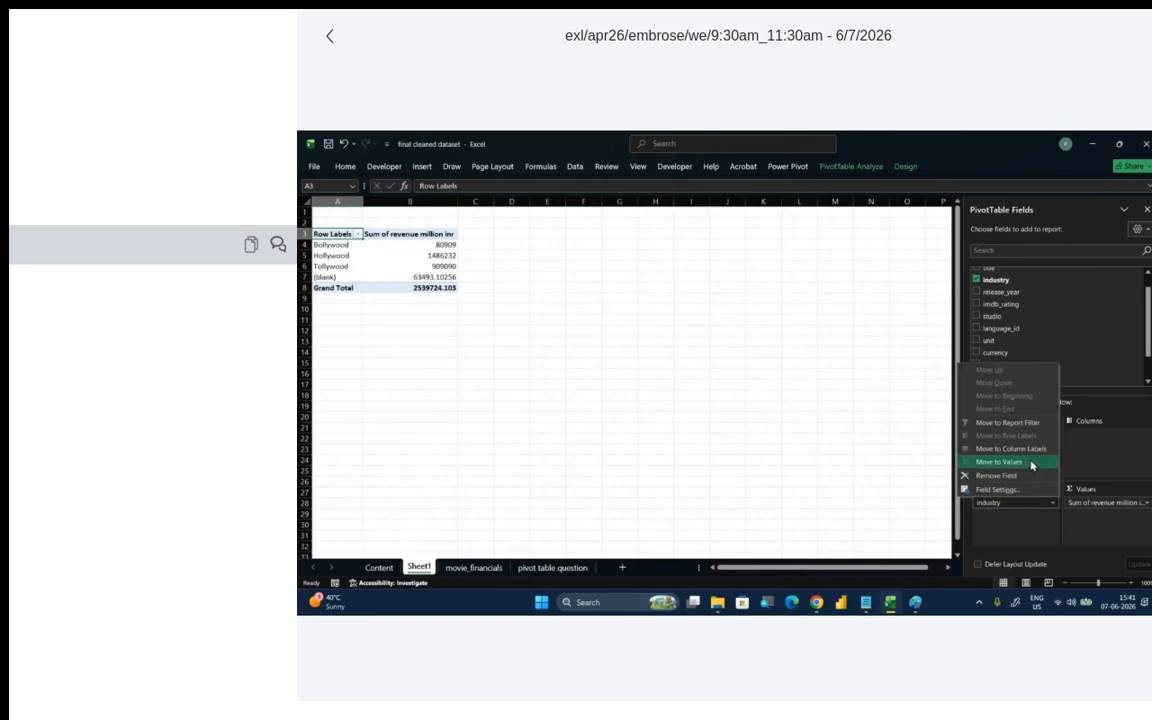
{"action": "left_click", "coordinate": [1034, 525]}
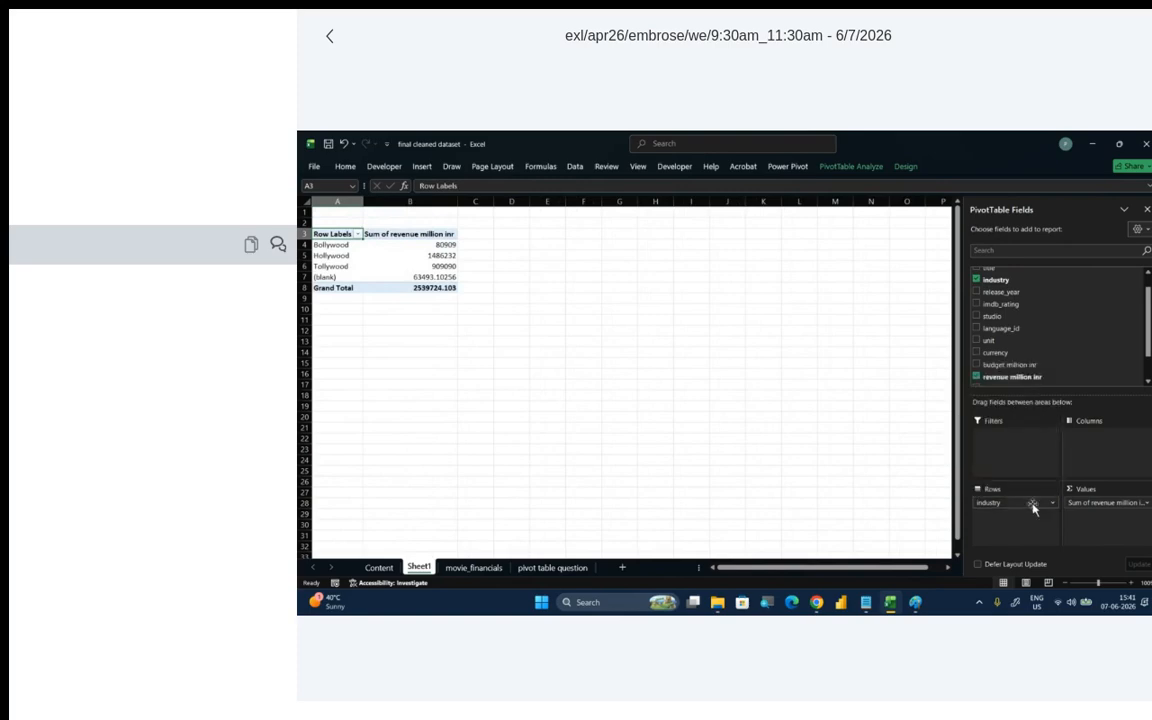
- Remove the industry field from the PivotTable, add it as a report filter, and move it back to the rows
{"action": "left_click", "coordinate": [977, 280]}
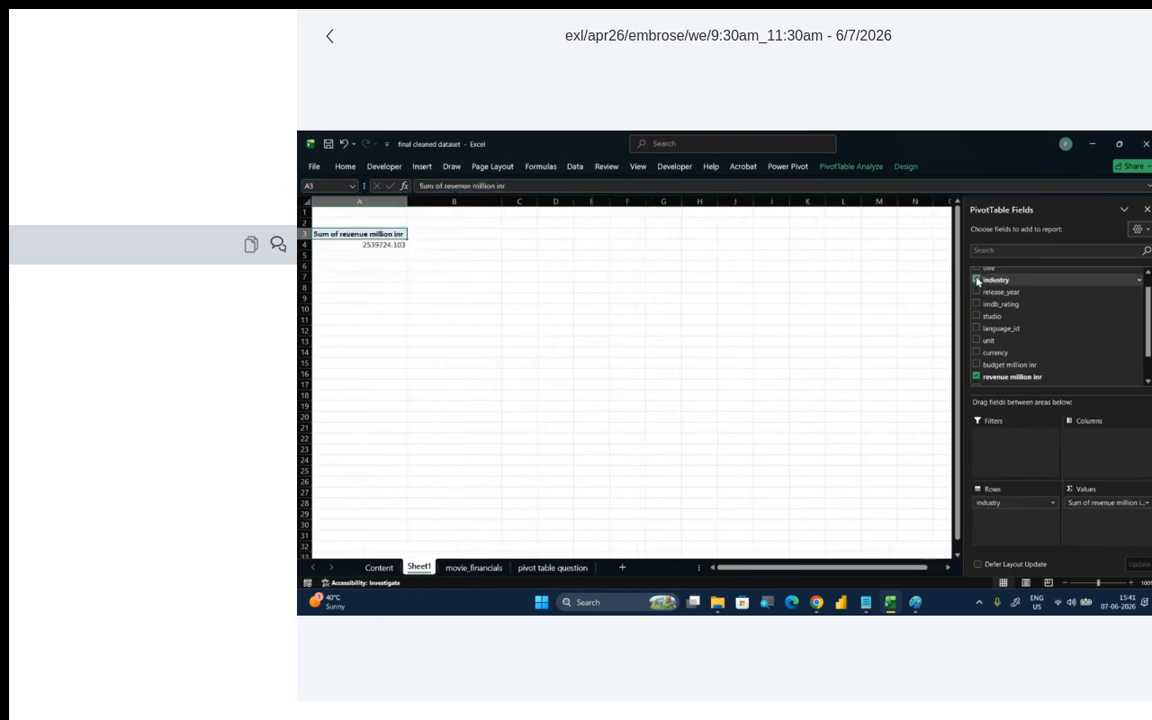
{"action": "left_click", "coordinate": [977, 280]}
{"action": "left_click_drag", "start_coordinate": [1005, 285], "coordinate": [1041, 446]}
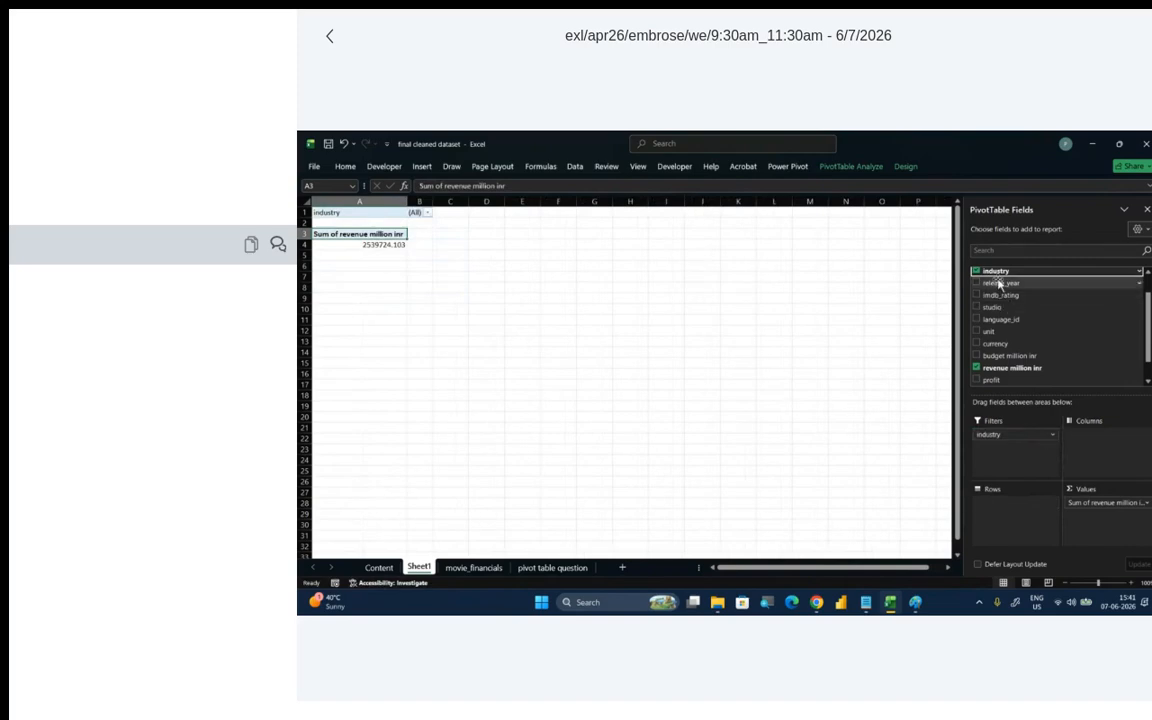
{"action": "left_click_drag", "start_coordinate": [997, 280], "coordinate": [1020, 517]}
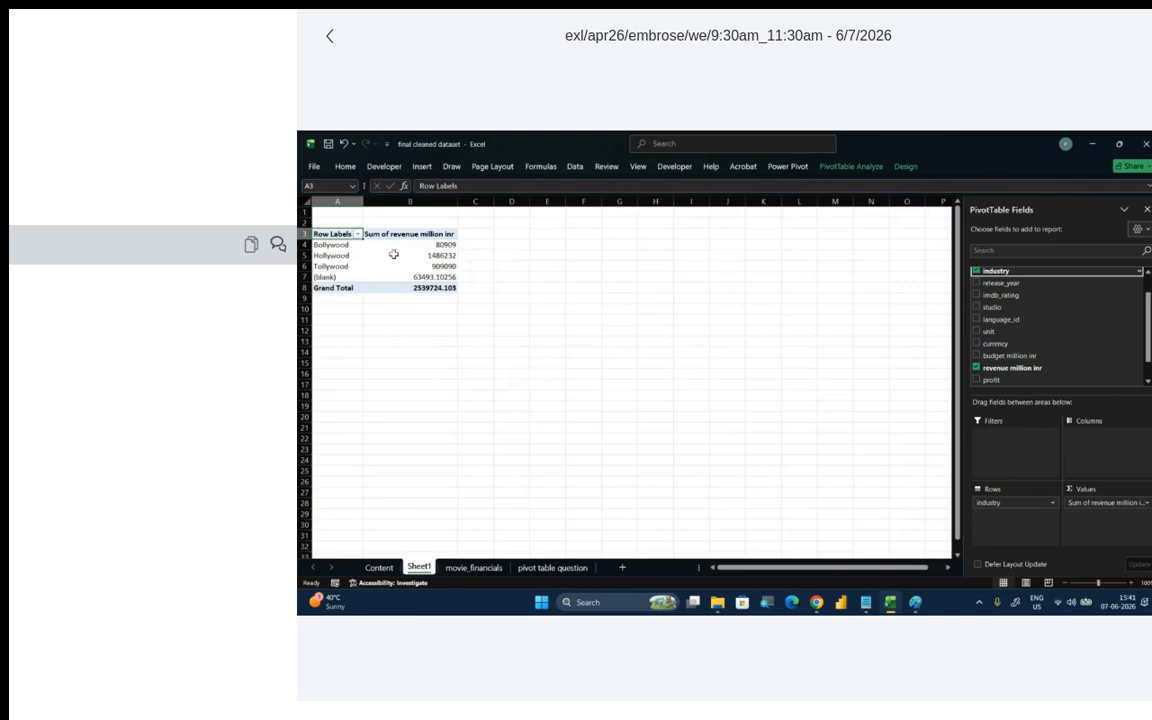
- Select the revenue values of all industries and examine the revenue field's value settings
{"action": "mouse_move", "coordinate": [427, 245]}
{"action": "left_click", "coordinate": [440, 245]}
{"action": "left_click_drag", "start_coordinate": [440, 245], "coordinate": [437, 276]}
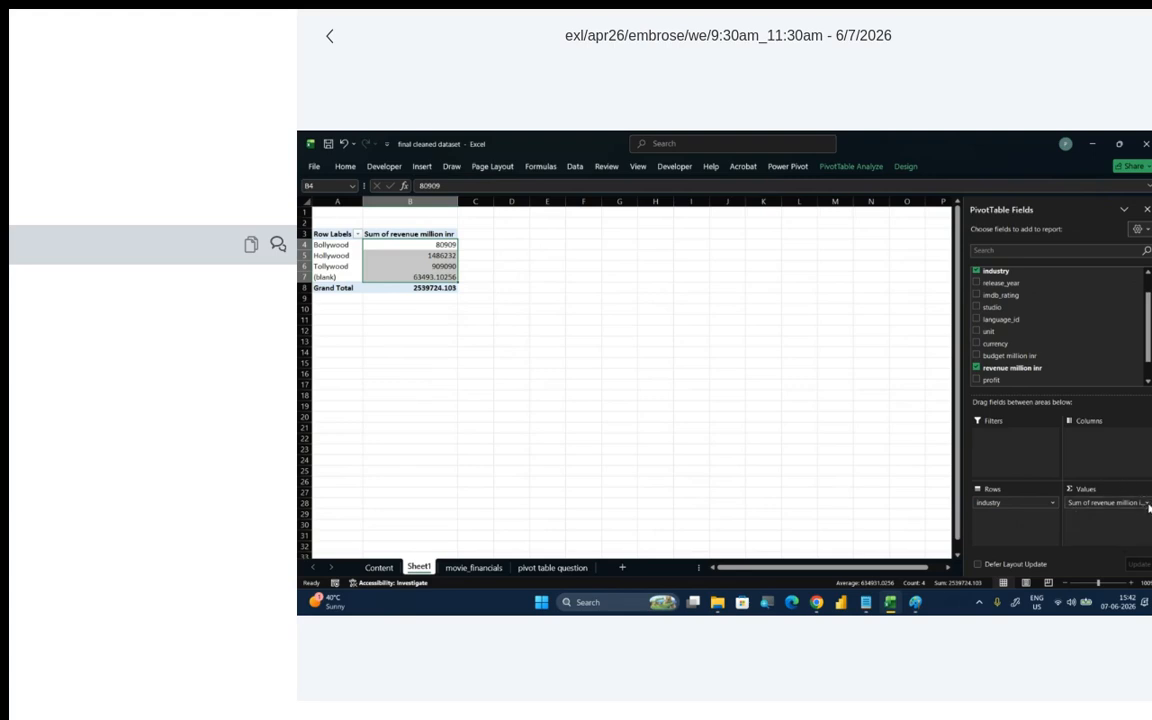
{"action": "left_click", "coordinate": [1148, 504]}
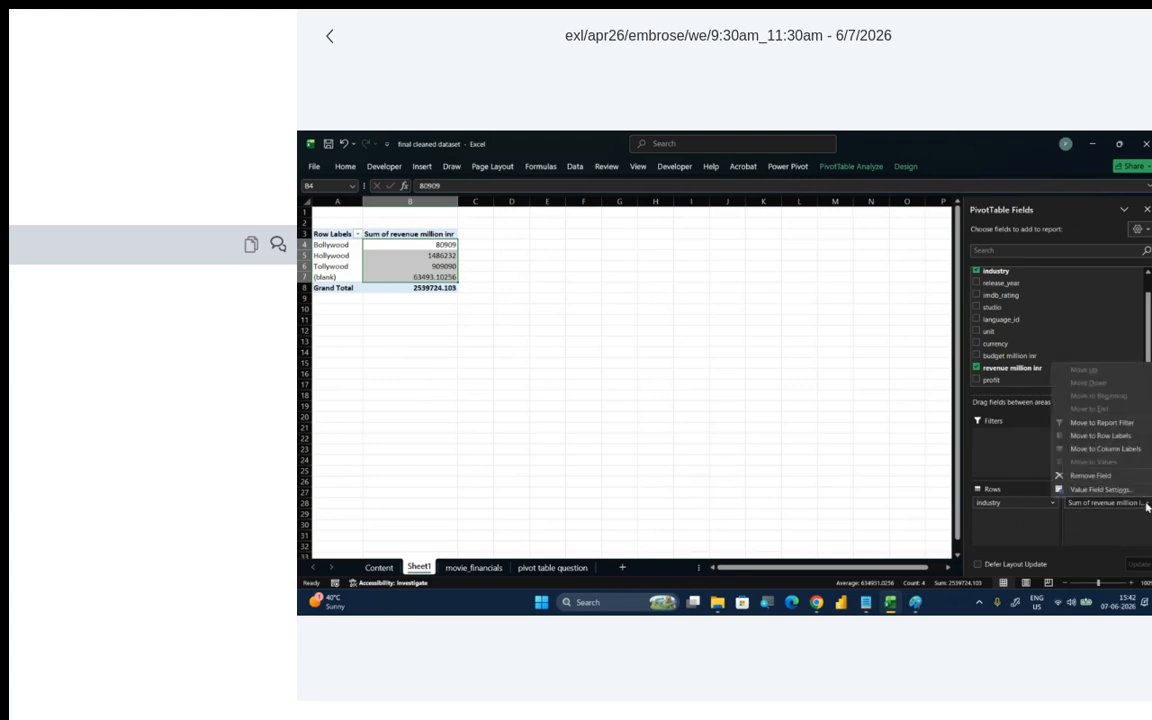
{"action": "left_click", "coordinate": [1133, 493]}
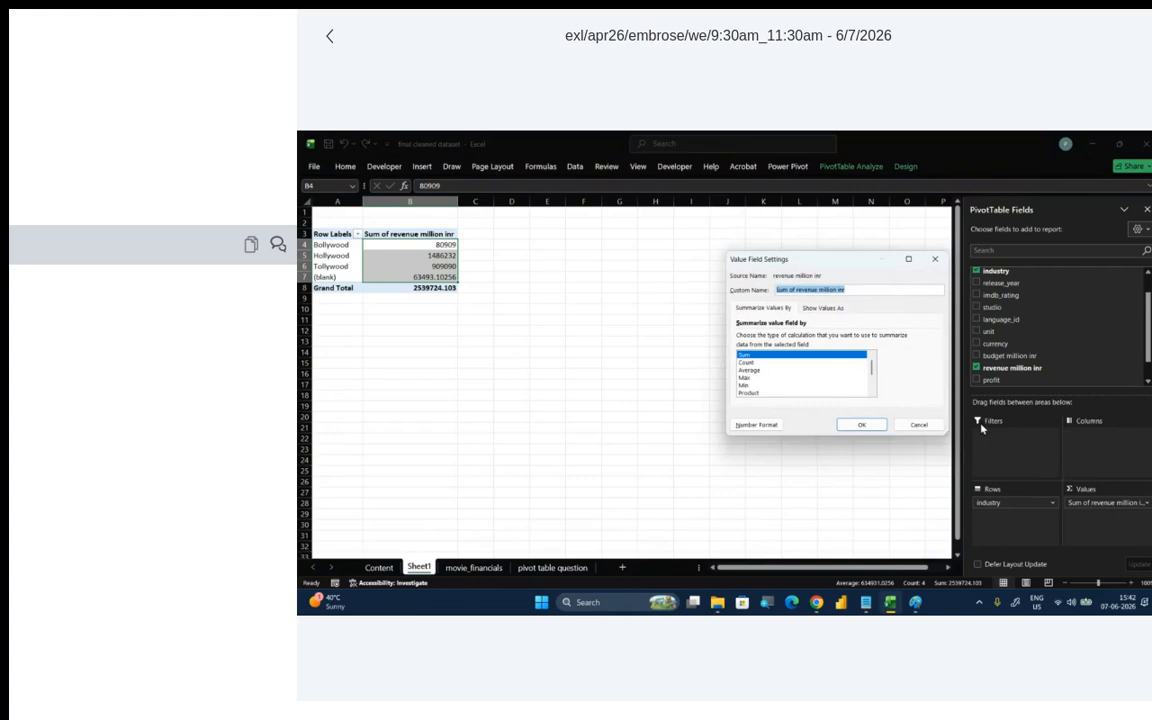
{"action": "left_click_drag", "start_coordinate": [850, 267], "coordinate": [799, 318]}
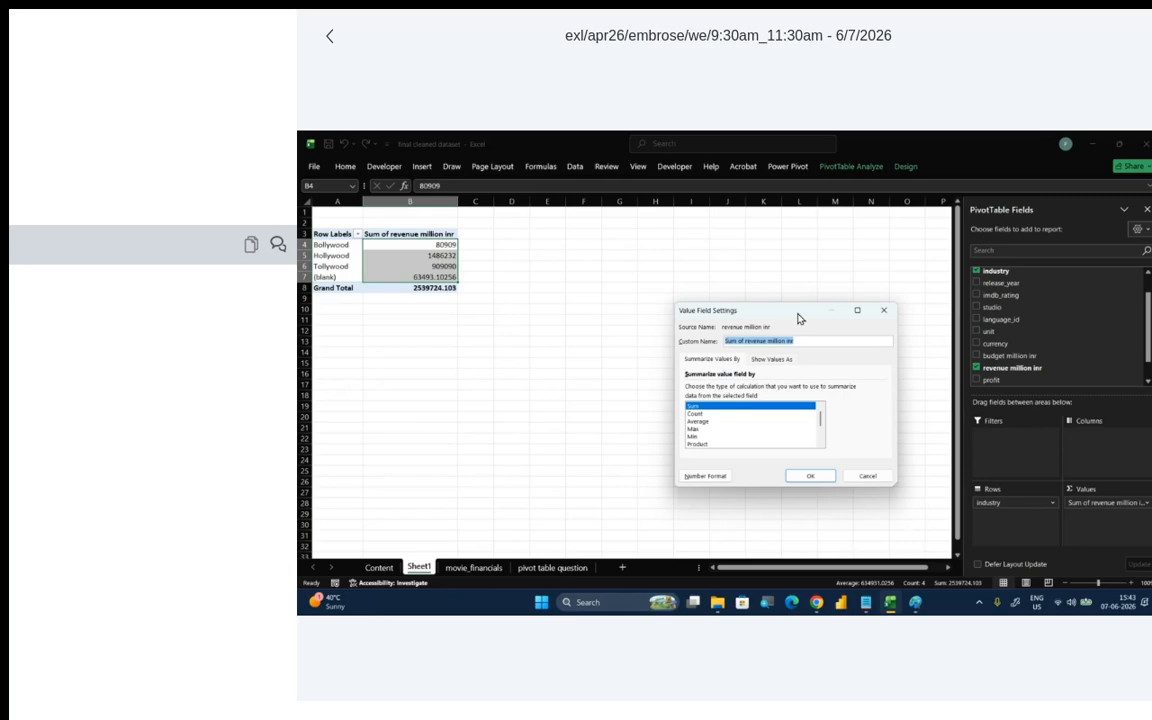
{"action": "left_click", "coordinate": [883, 310]}
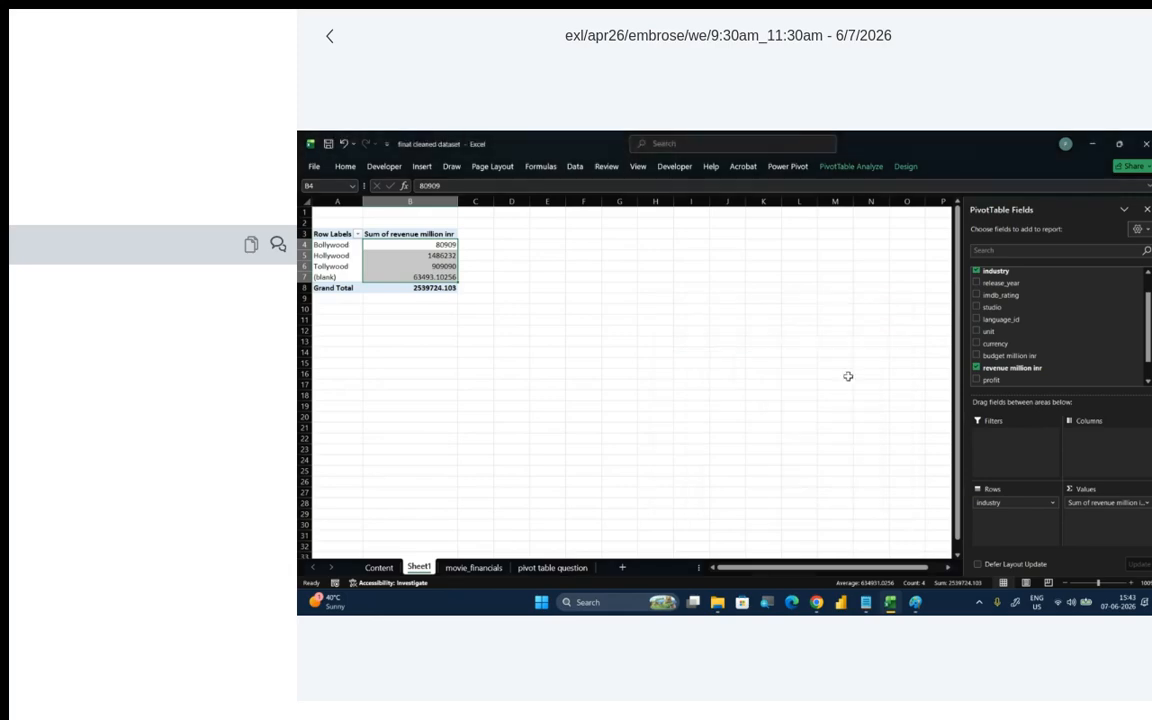
- Apply the custom number format ₹ 0.0,,"M" to the Total Revenue values
{"action": "mouse_move", "coordinate": [816, 601]}
{"action": "left_click", "coordinate": [755, 545]}
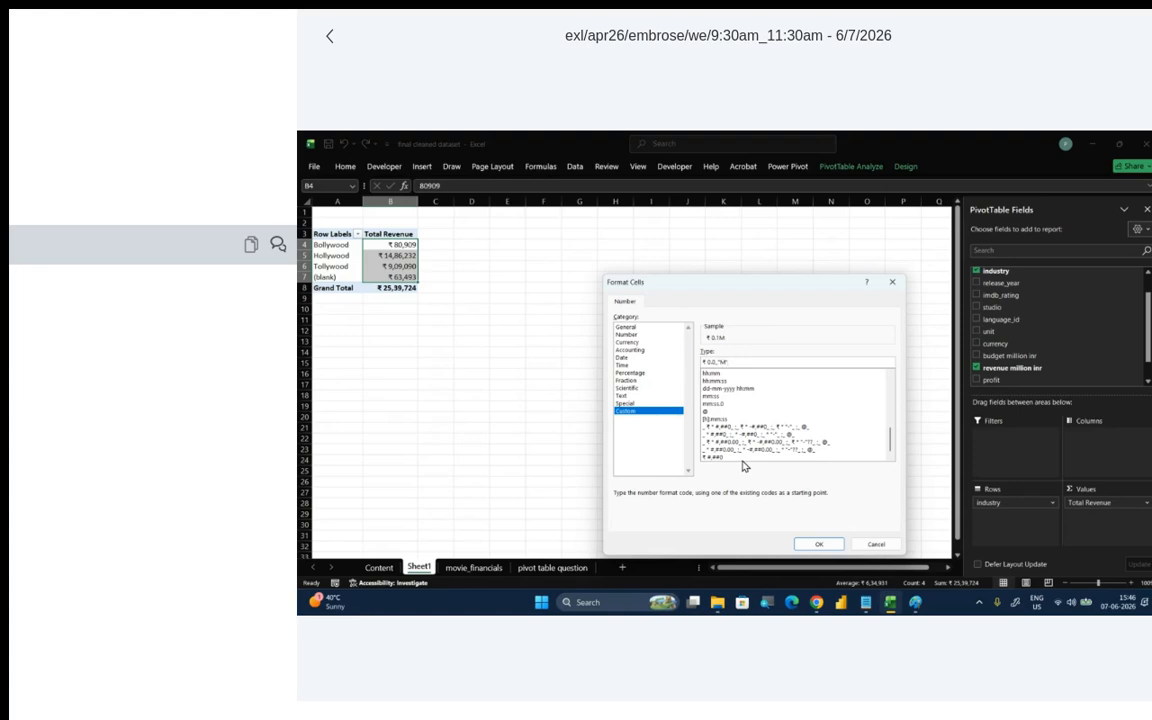
{"action": "left_click", "coordinate": [833, 545]}
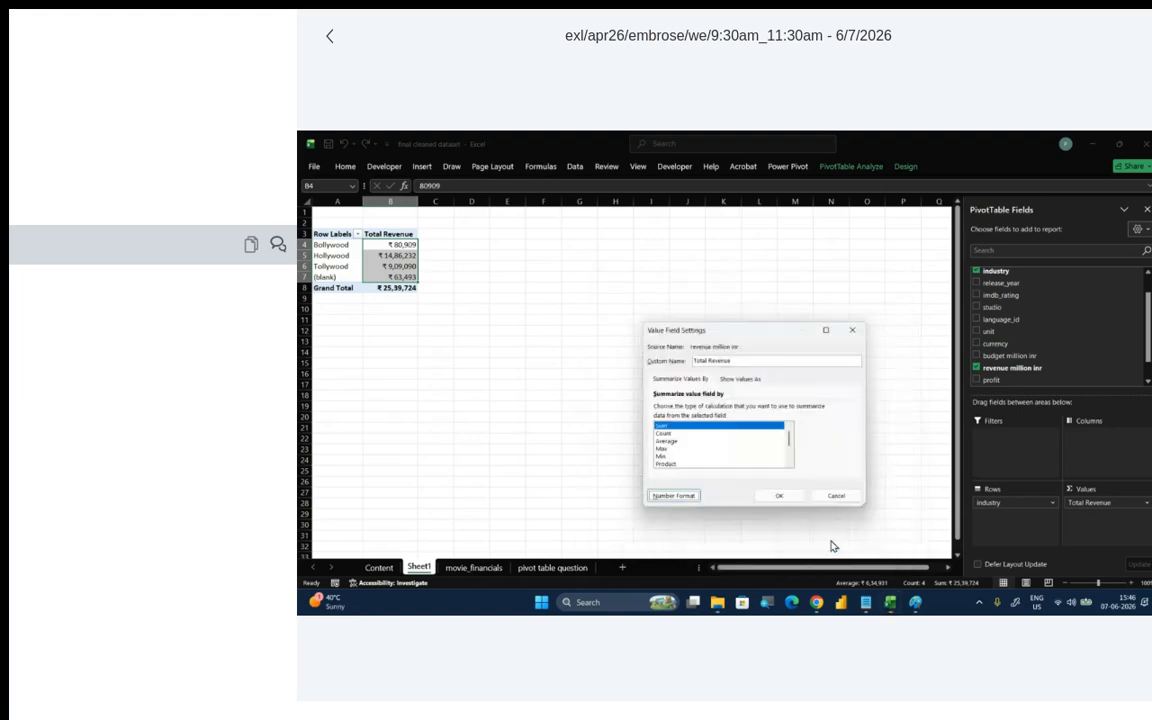
{"action": "left_click", "coordinate": [792, 498]}
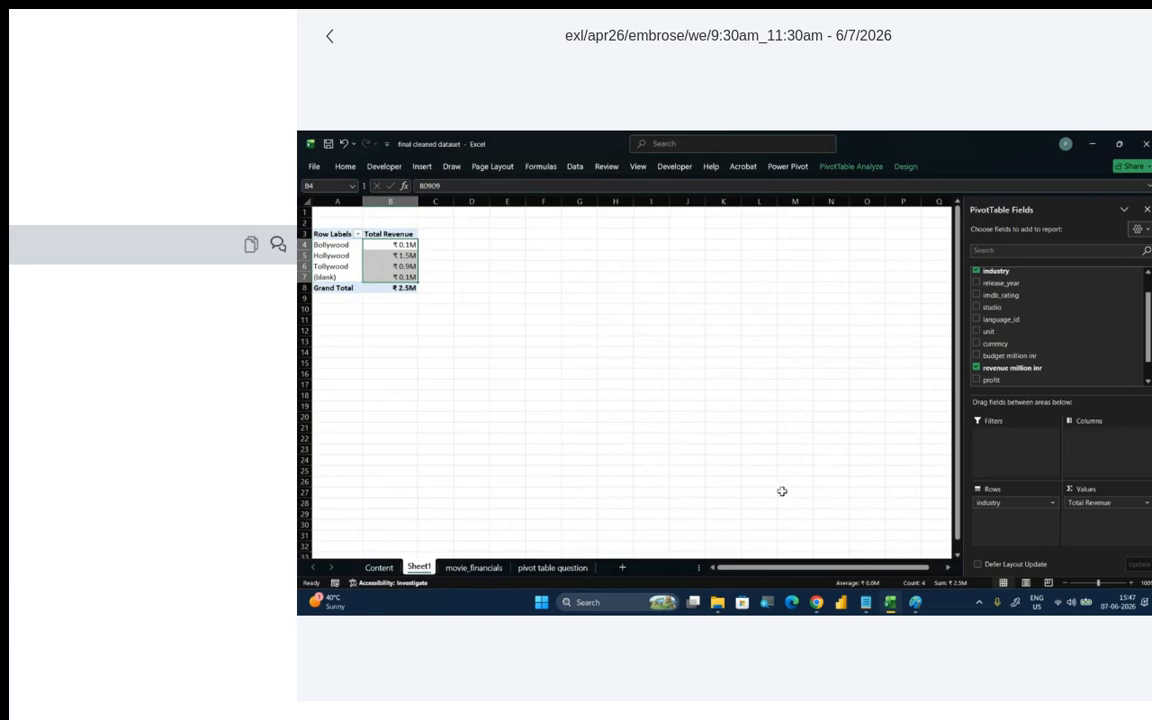
- Review the custom number format code of the Total Revenue field without changing it
{"action": "left_click", "coordinate": [1146, 504]}
{"action": "left_click", "coordinate": [1070, 489]}
{"action": "left_click", "coordinate": [686, 498]}
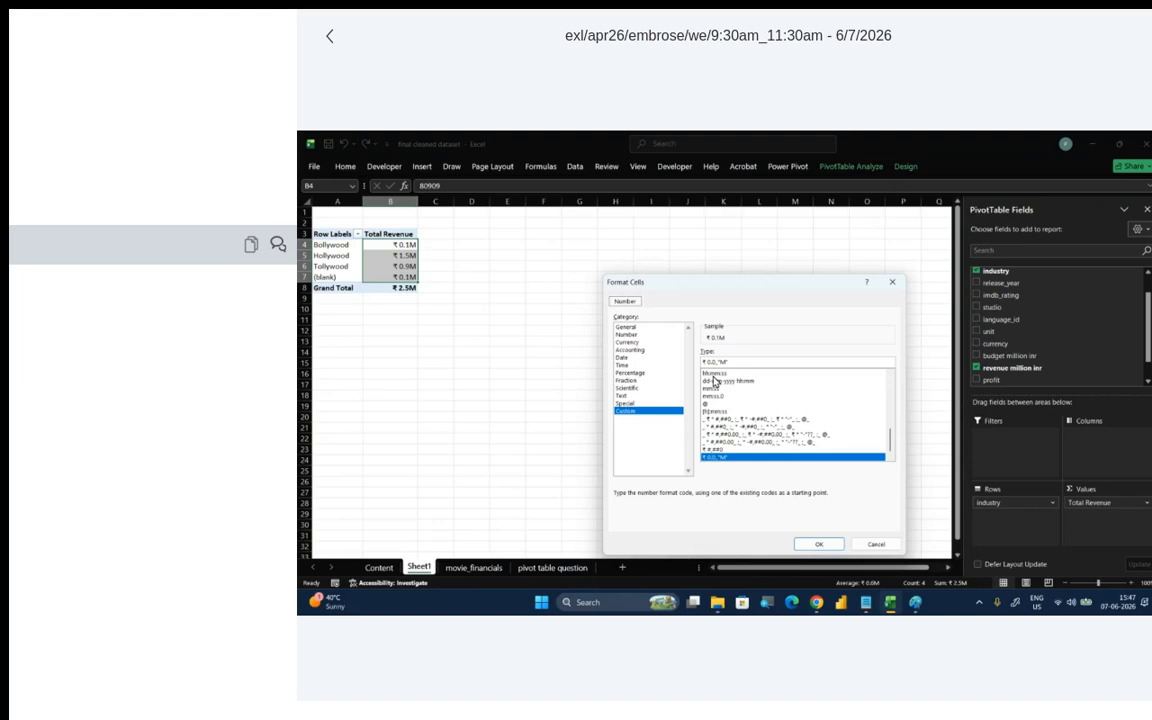
{"action": "left_click_drag", "start_coordinate": [734, 362], "coordinate": [688, 369]}
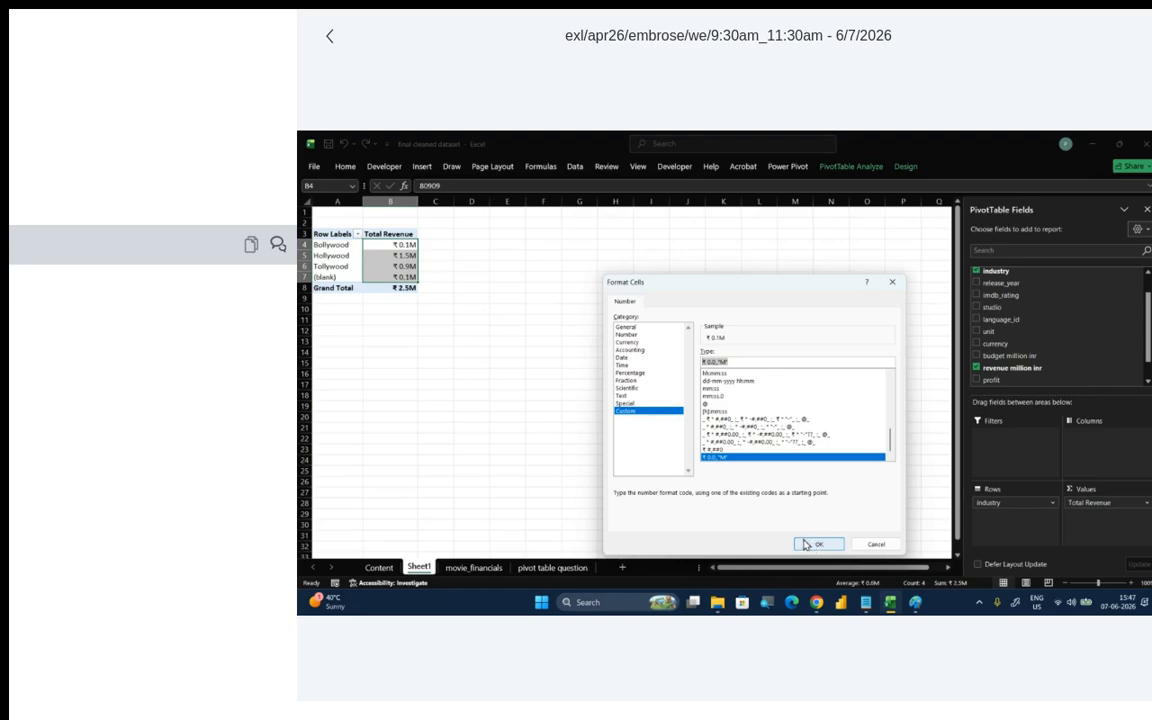
{"action": "left_click", "coordinate": [866, 546]}
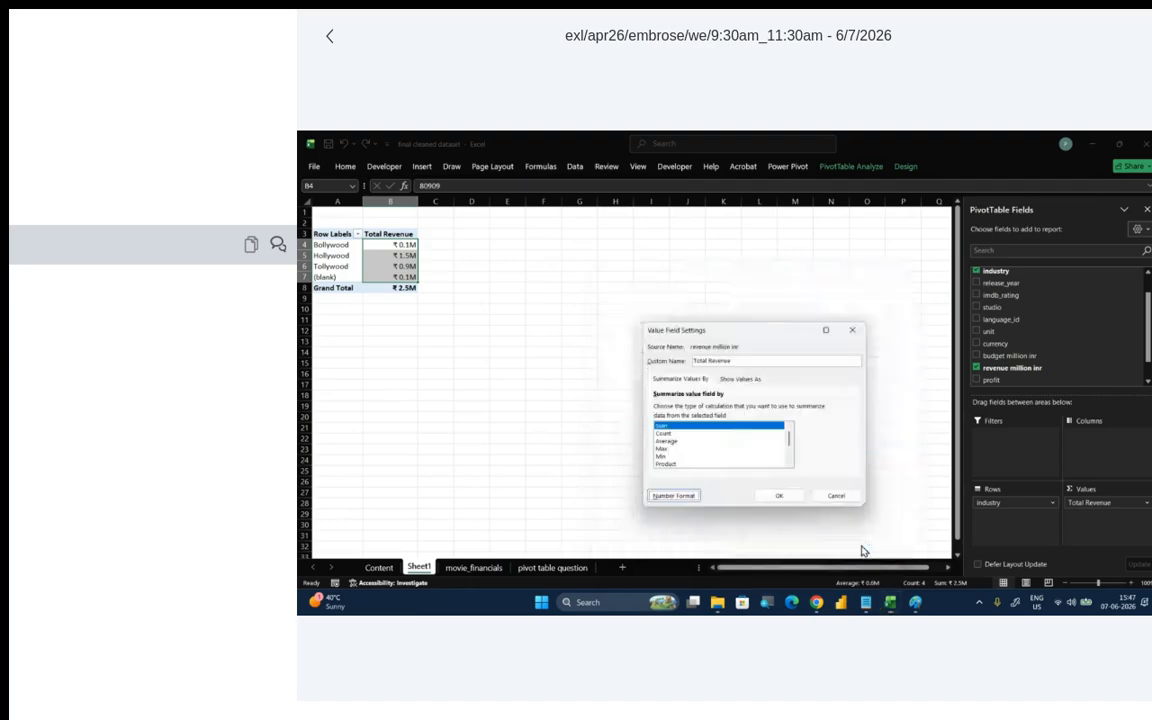
{"action": "left_click", "coordinate": [822, 502]}
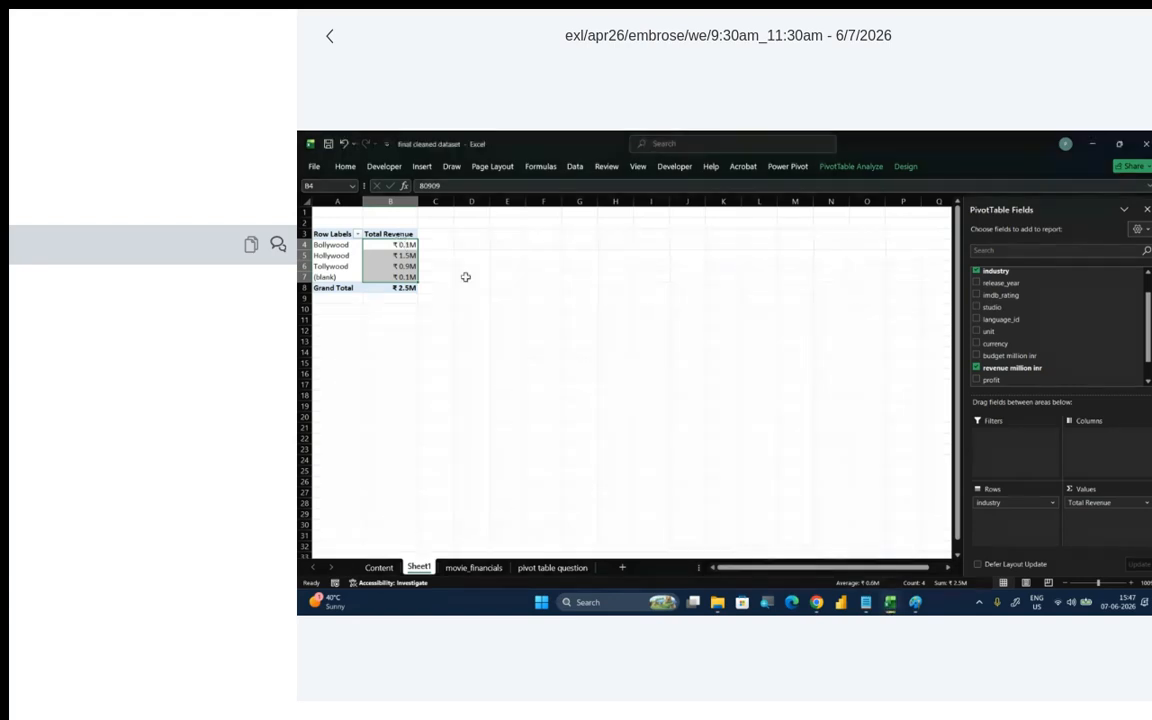
- Copy the custom number format code from the Total Revenue field's number format settings
{"action": "left_click", "coordinate": [1144, 503]}
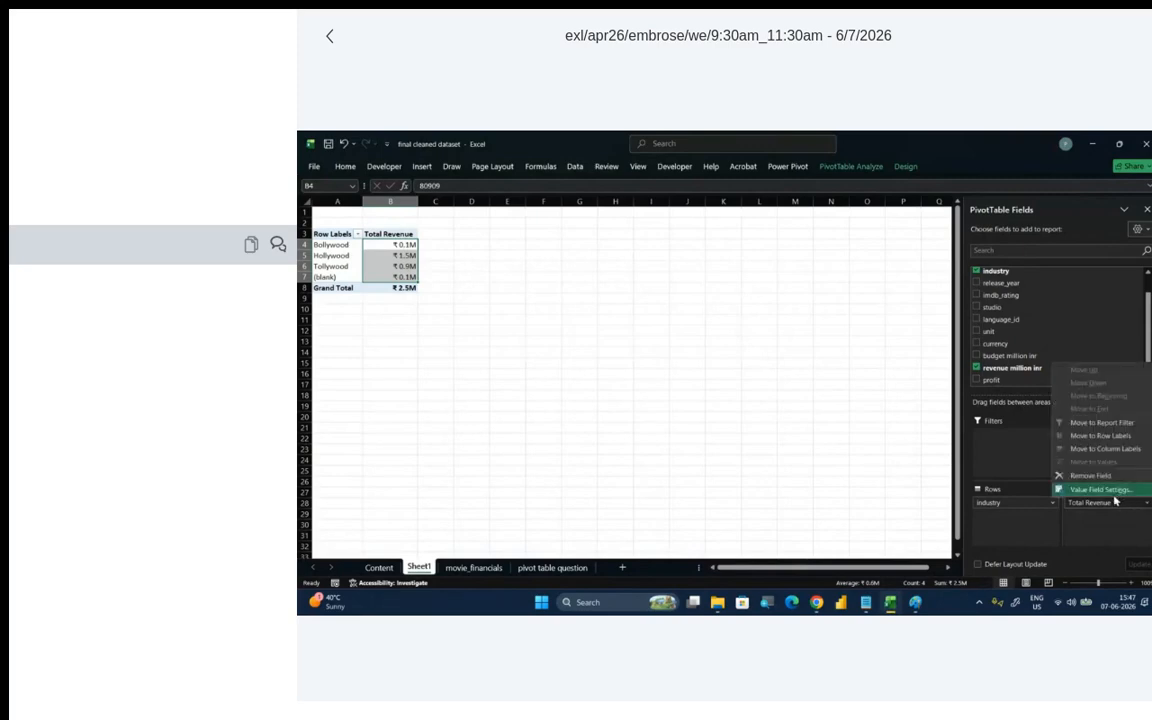
{"action": "left_click", "coordinate": [1112, 490]}
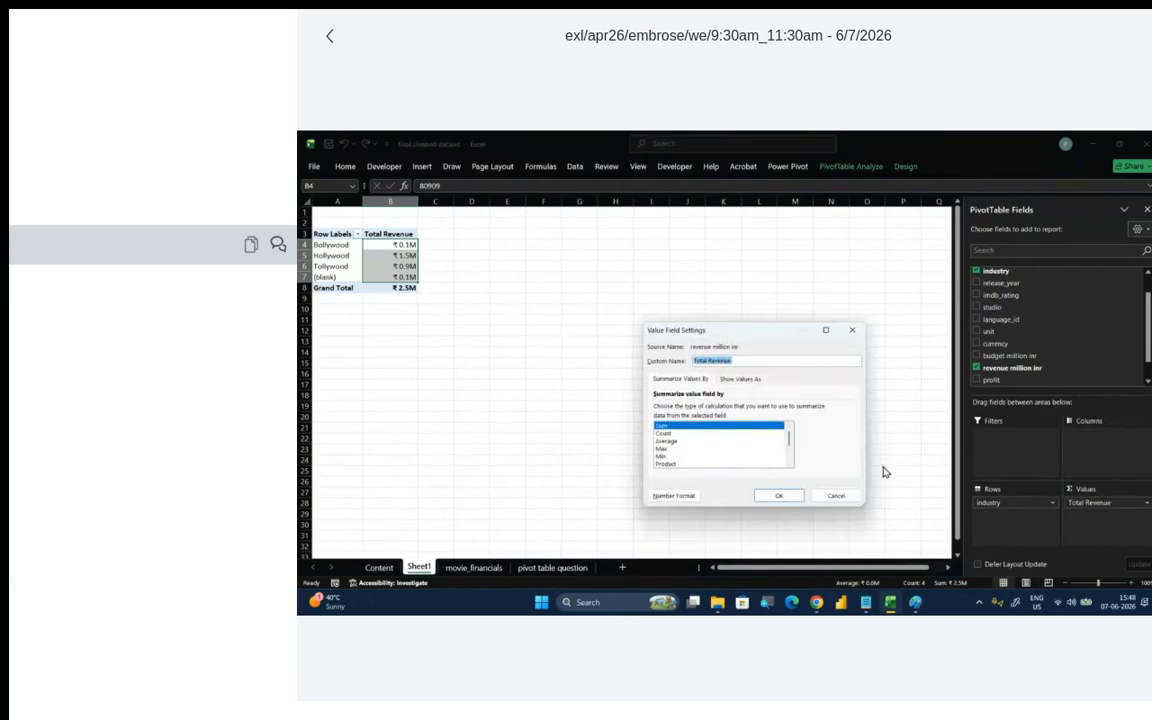
{"action": "left_click", "coordinate": [660, 497]}
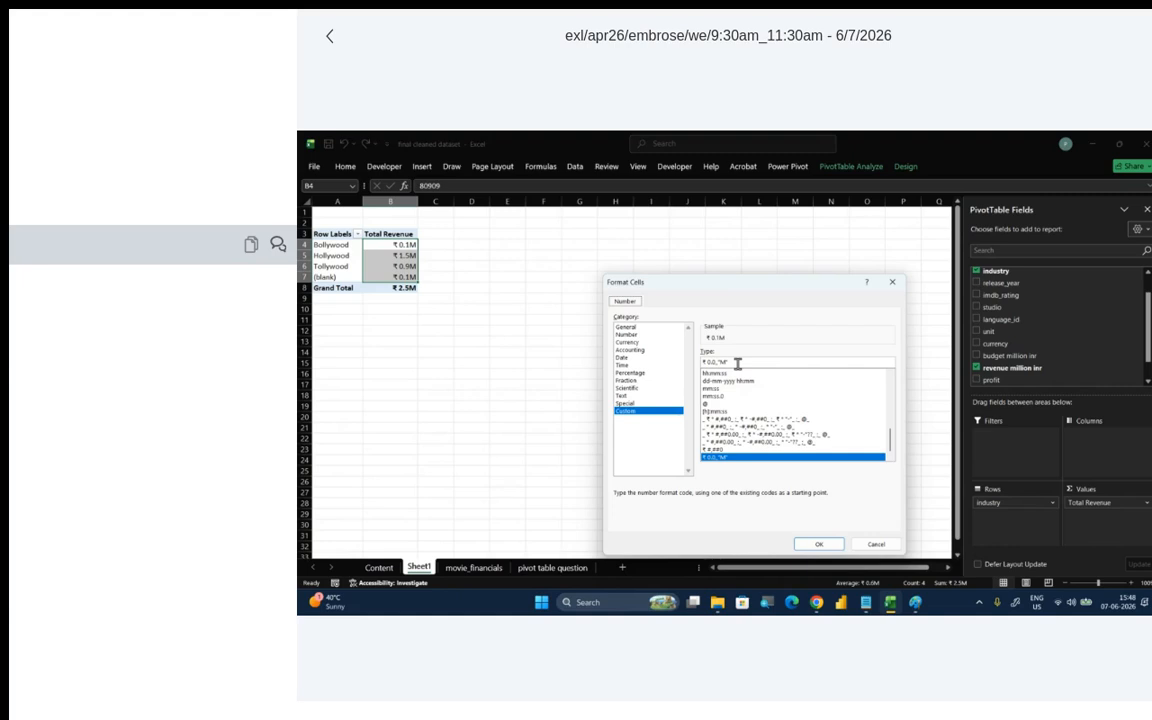
{"action": "left_click_drag", "start_coordinate": [728, 366], "coordinate": [693, 353]}
{"action": "left_click", "coordinate": [816, 545]}
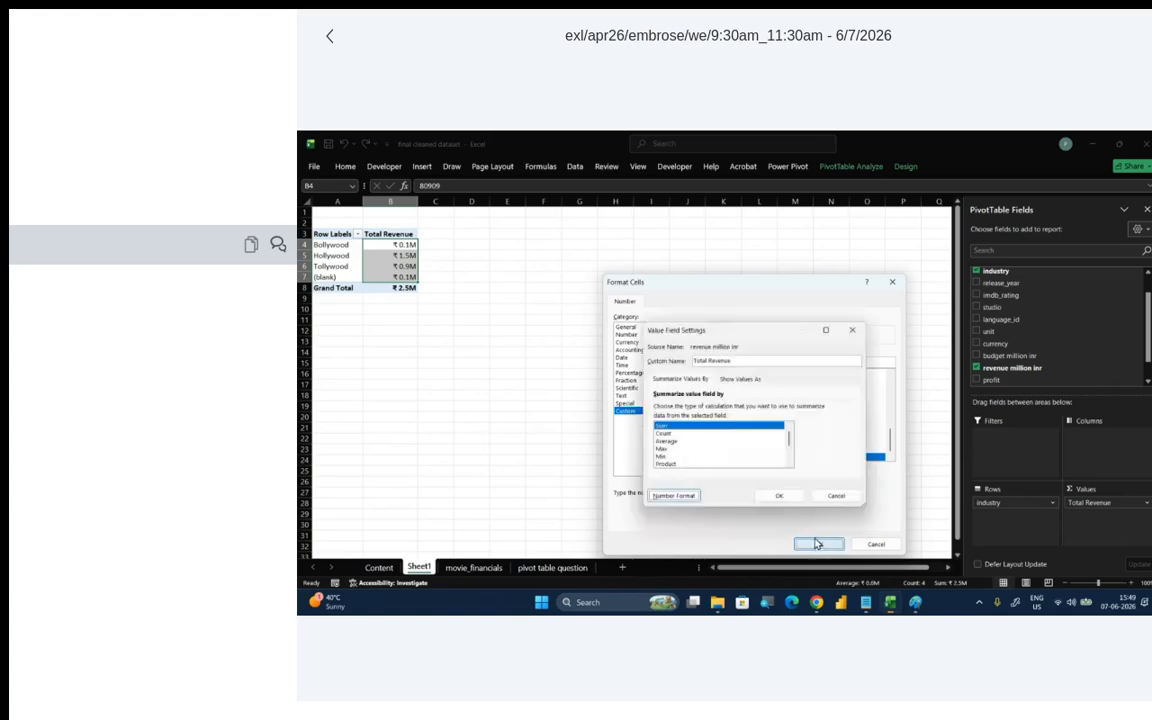
{"action": "left_click", "coordinate": [779, 499]}
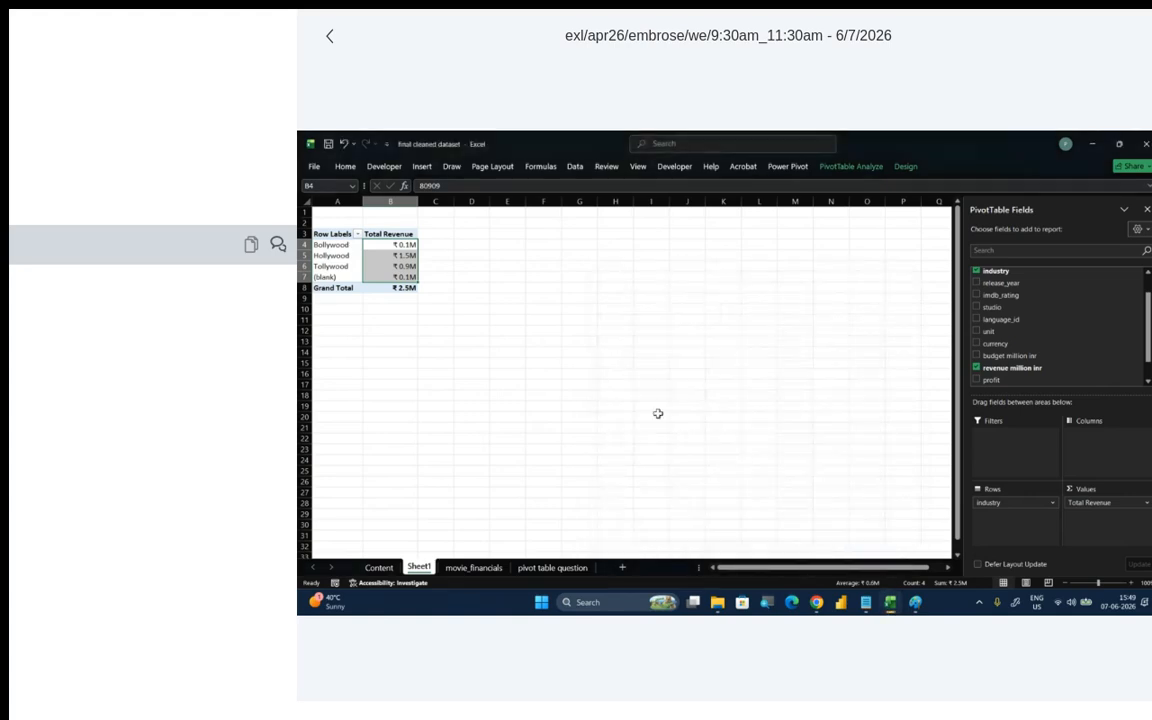
- Paste the format code ₹ 0.0,,"M" into cell I2 and enlarge its font
{"action": "left_click", "coordinate": [570, 306]}
{"action": "left_click", "coordinate": [645, 288]}
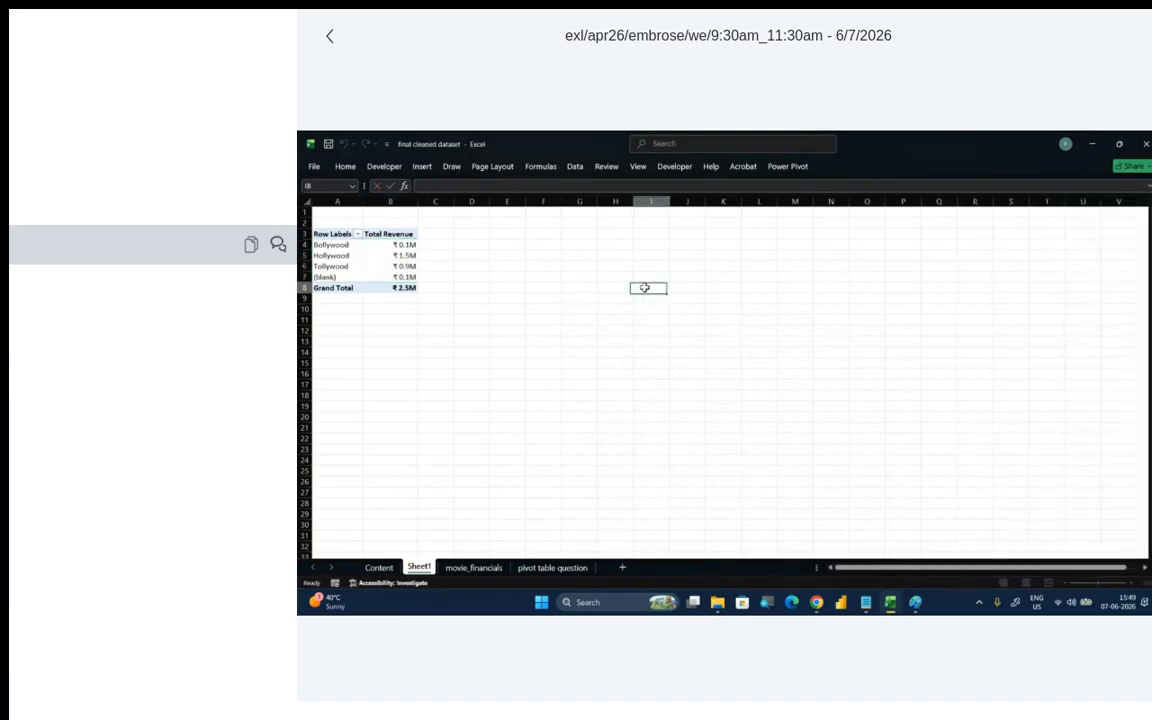
{"action": "left_click", "coordinate": [645, 214]}
{"action": "double_click", "coordinate": [644, 222]}
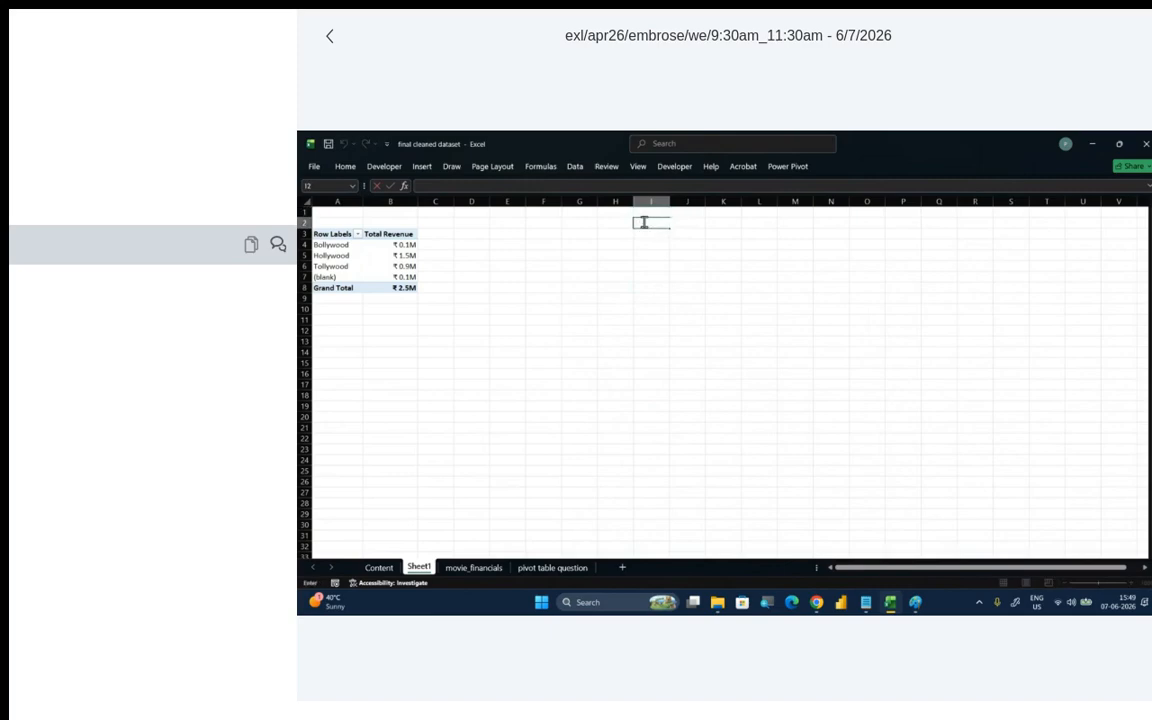
{"action": "type", "text": "₹0.0,,\"M\""}
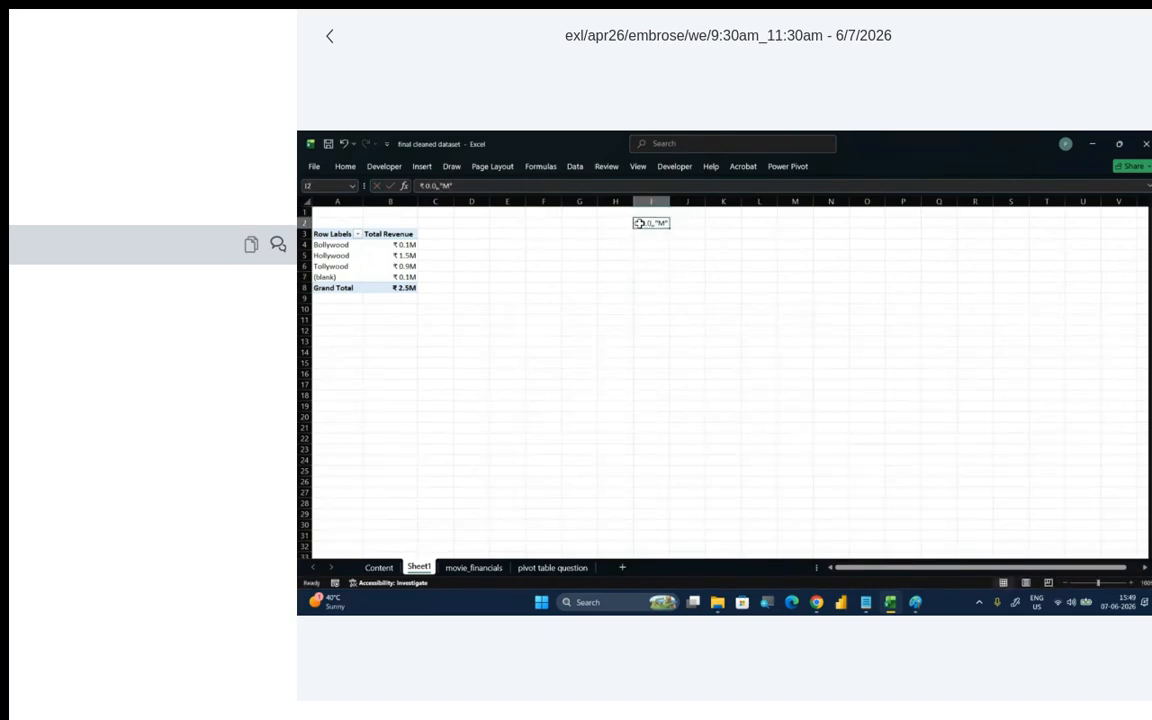
{"action": "left_click", "coordinate": [345, 166]}
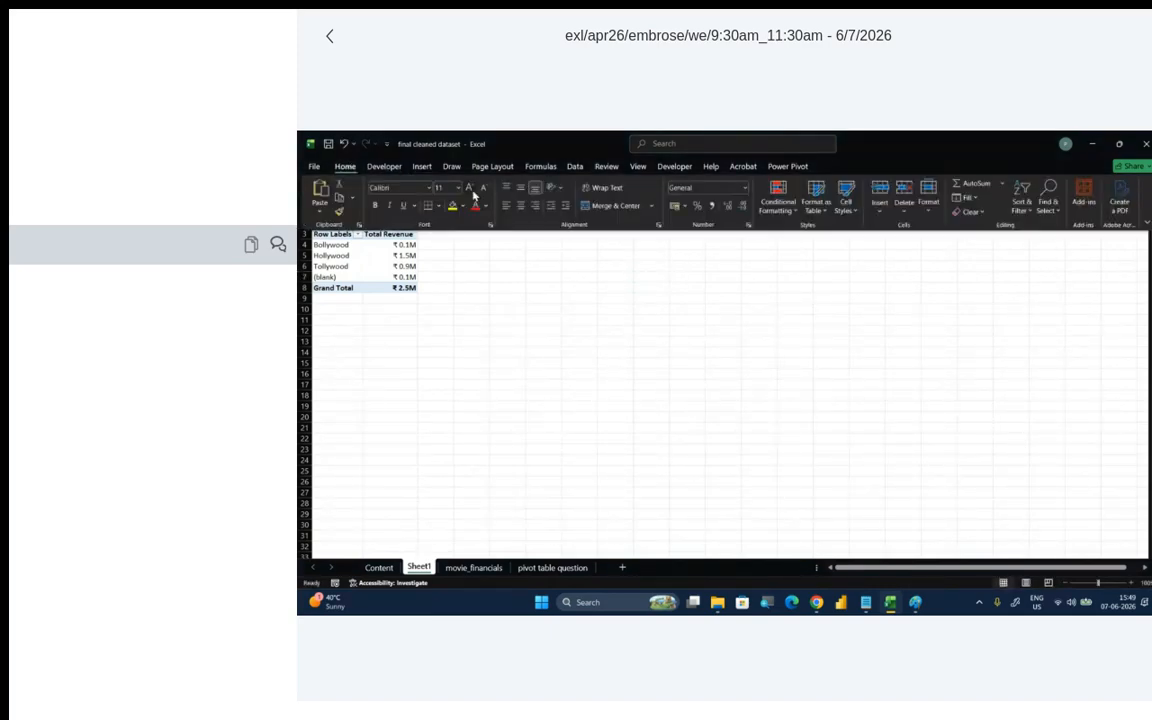
{"action": "left_click", "coordinate": [472, 190]}
{"action": "left_click", "coordinate": [472, 190]}
{"action": "left_click", "coordinate": [472, 190]}
{"action": "left_click", "coordinate": [472, 190]}
{"action": "left_click", "coordinate": [520, 391]}
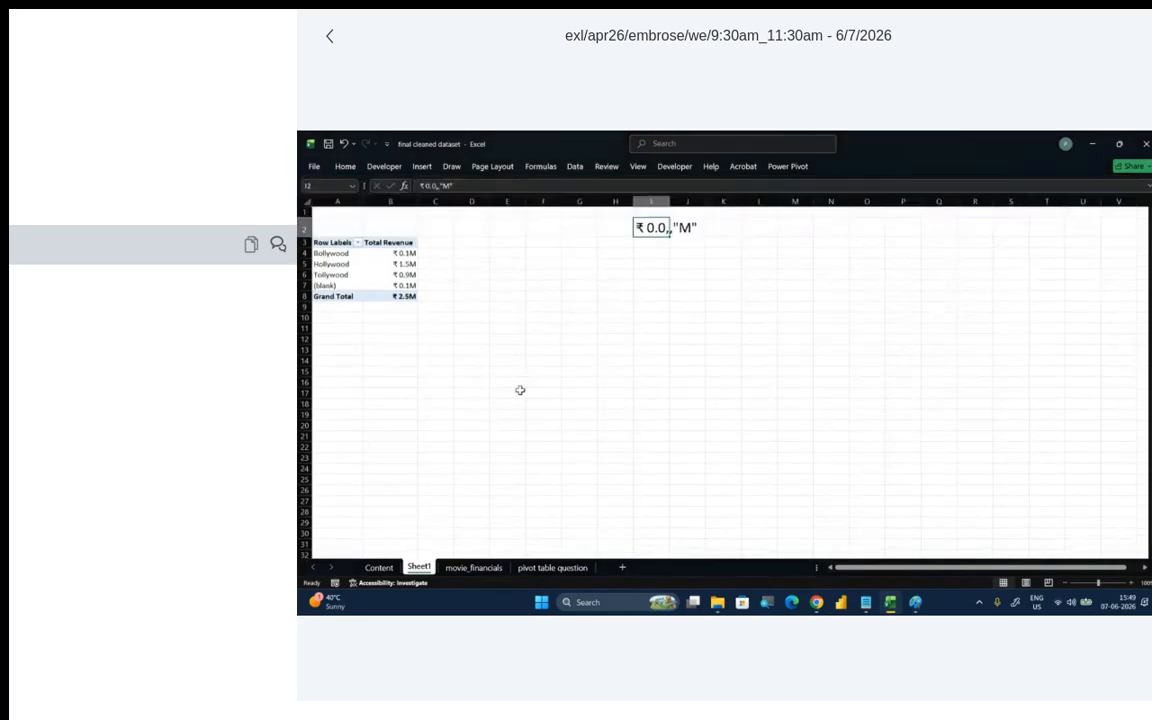
{"action": "left_click", "coordinate": [587, 357]}
- Add the budget million inr field to the PivotTable's values and set its custom number format to ₹ #,,"M"
{"action": "left_click", "coordinate": [374, 284]}
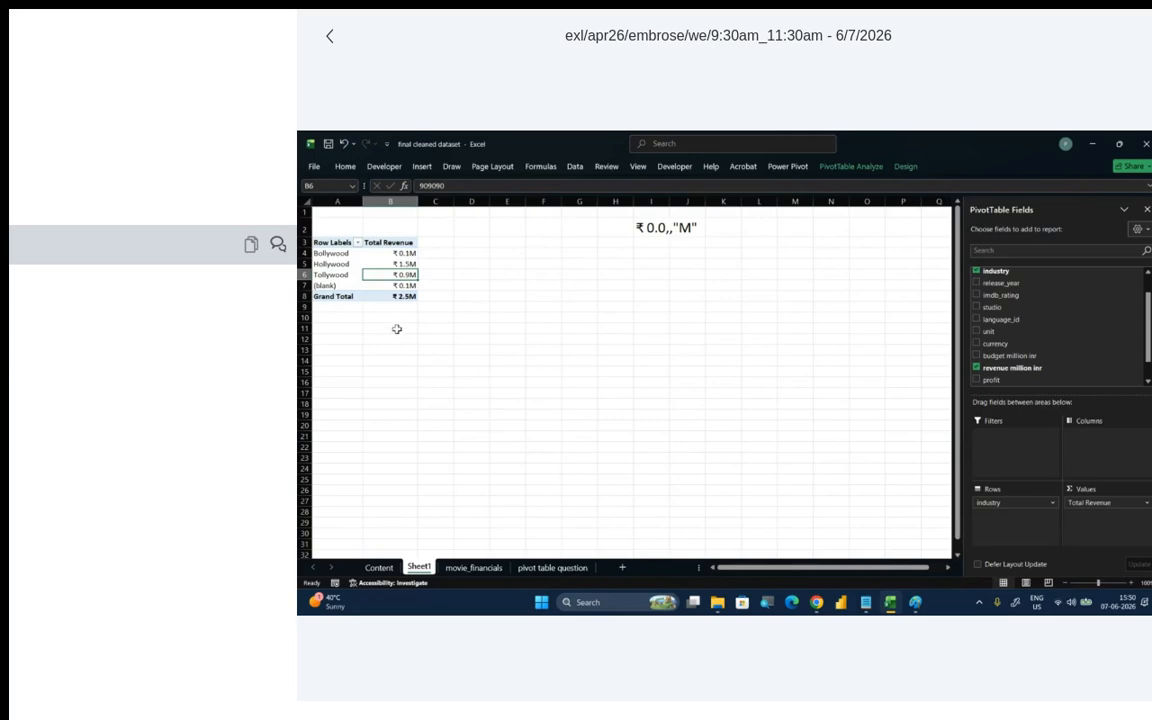
{"action": "left_click", "coordinate": [398, 242]}
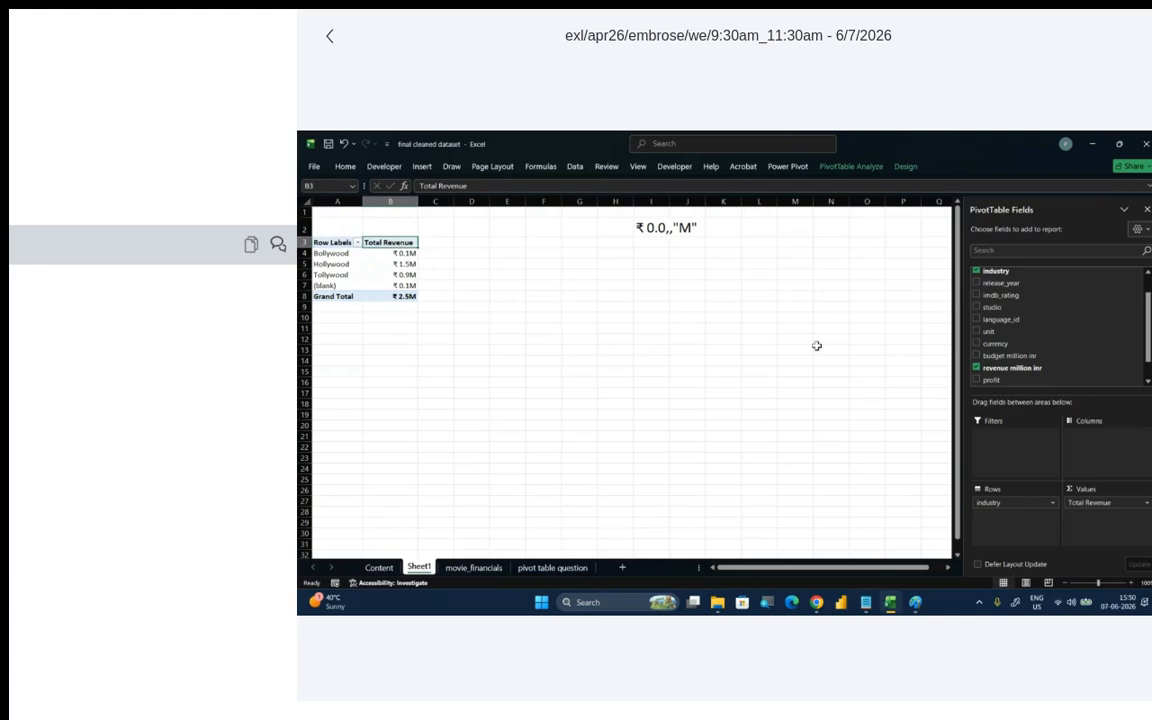
{"action": "left_click_drag", "start_coordinate": [983, 360], "coordinate": [1100, 512]}
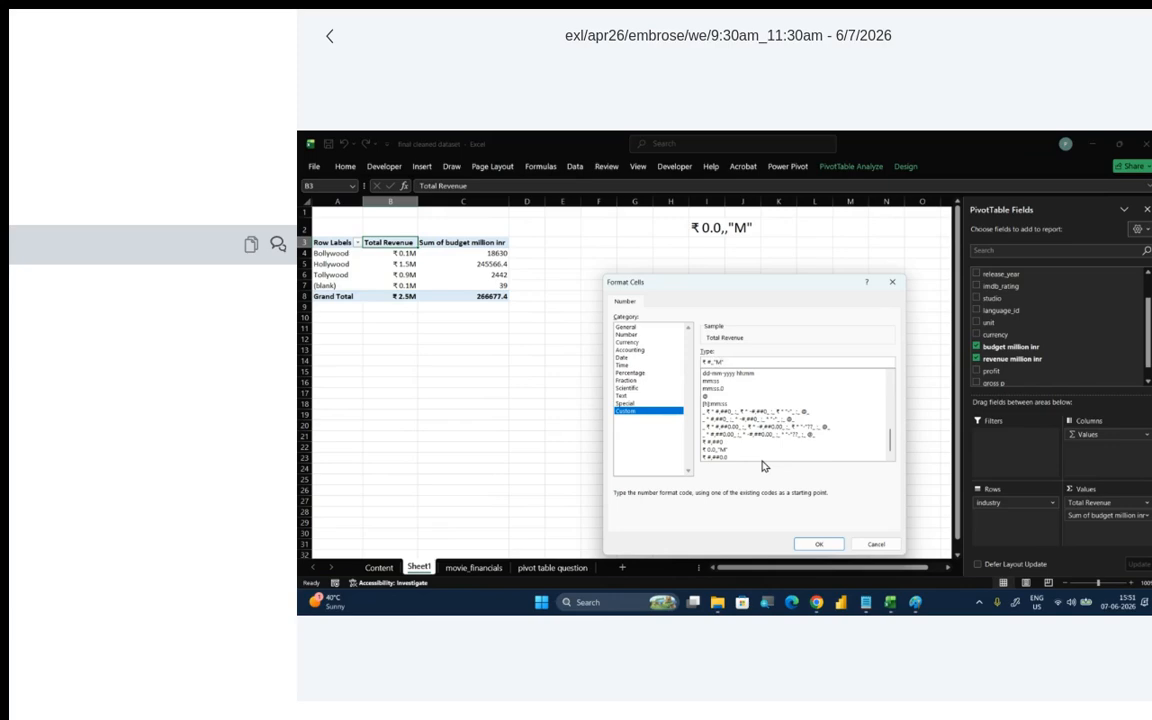
{"action": "left_click", "coordinate": [818, 544]}
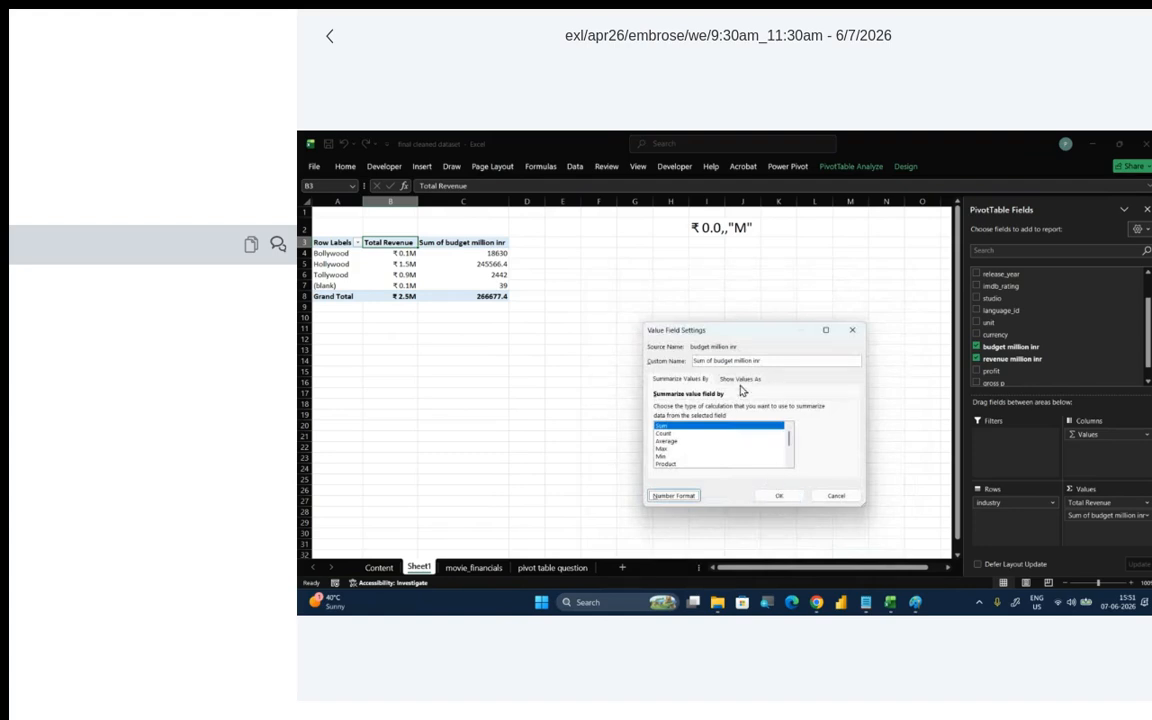
- Rename the summed budget value field as "Total budget" and apply its value settings
{"action": "left_click", "coordinate": [775, 361]}
{"action": "left_click_drag", "start_coordinate": [775, 361], "coordinate": [733, 361]}
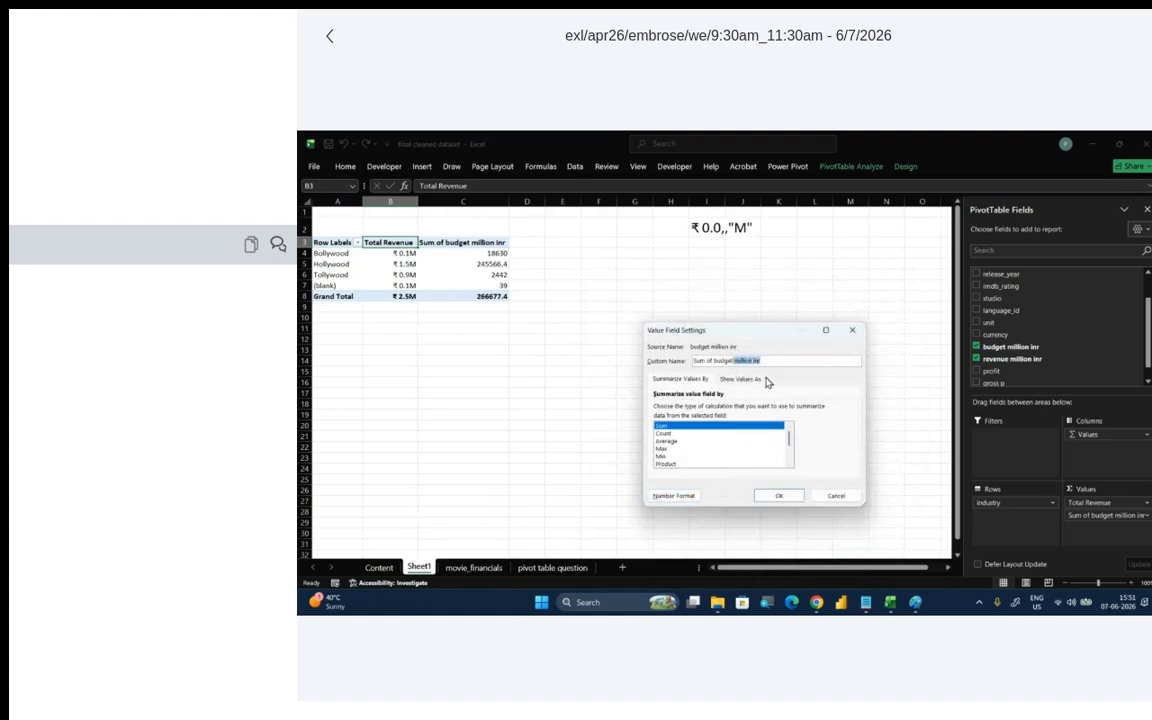
{"action": "key", "text": "BackSpace"}
{"action": "left_click", "coordinate": [713, 360]}
{"action": "key", "text": "BackSpace"}
{"action": "key", "text": "BackSpace"}
{"action": "key", "text": "BackSpace"}
{"action": "key", "text": "BackSpace"}
{"action": "key", "text": "BackSpace"}
{"action": "key", "text": "BackSpace"}
{"action": "key", "text": "BackSpace"}
{"action": "left_click", "coordinate": [772, 494]}
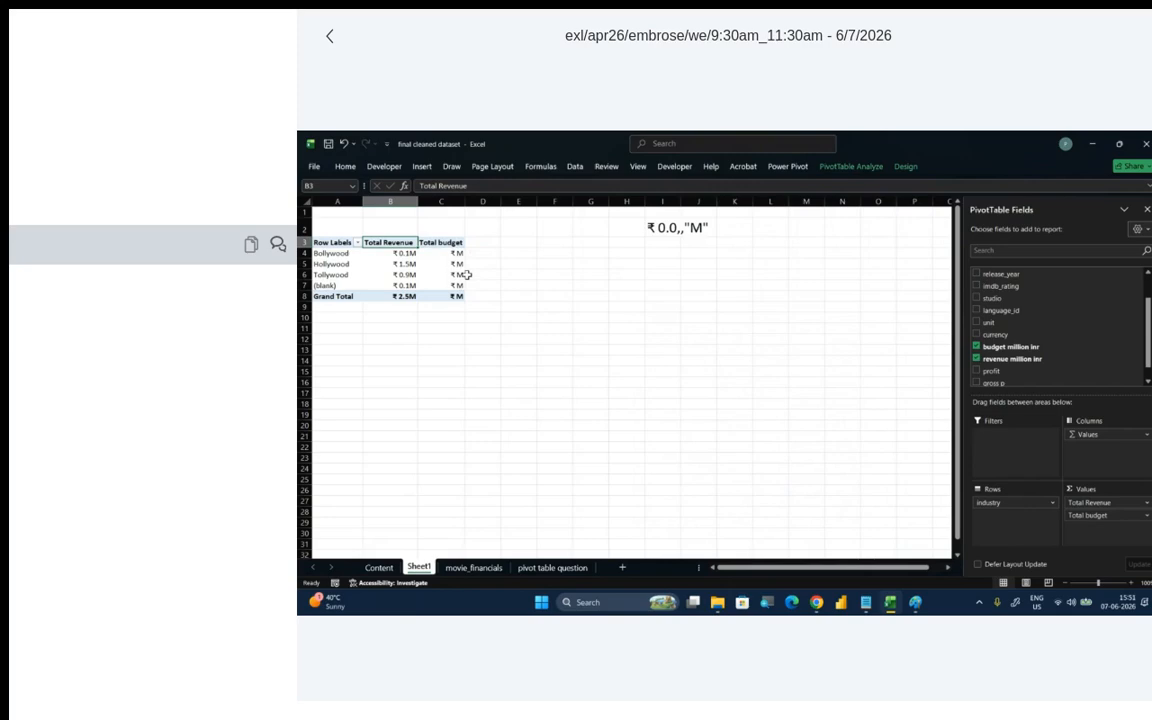
- Set the Total budget value field's custom number format to ₹ 0.0,,"M"
{"action": "left_click", "coordinate": [1146, 517]}
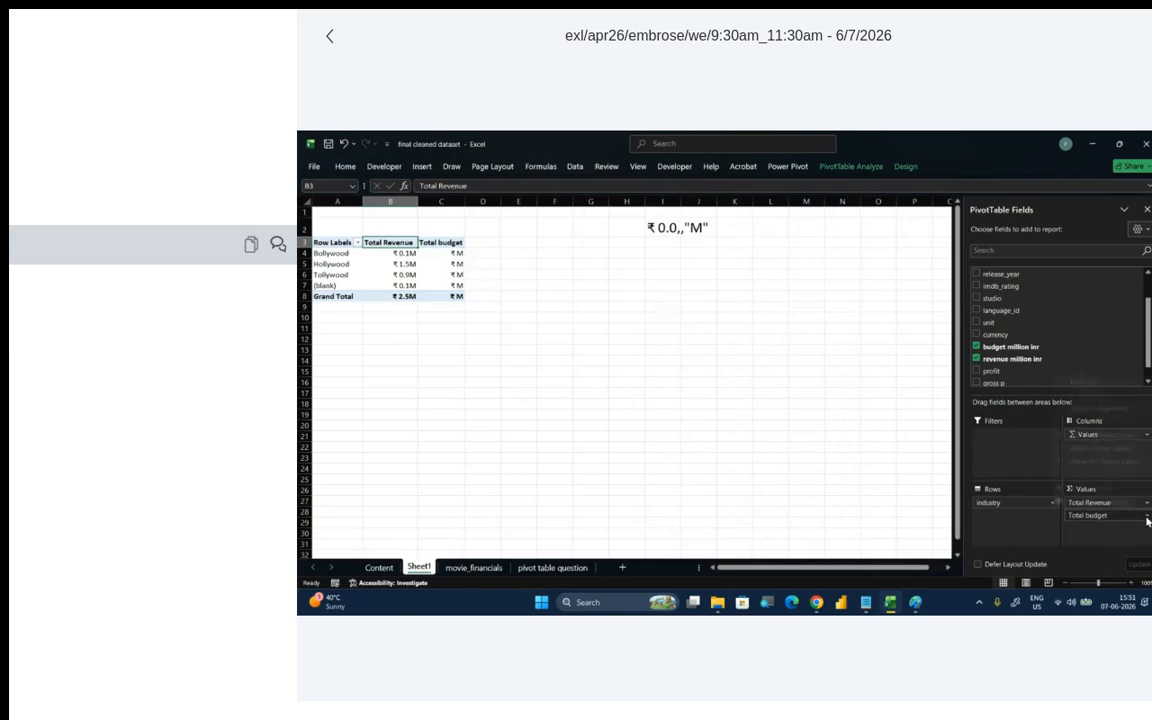
{"action": "left_click", "coordinate": [1100, 501]}
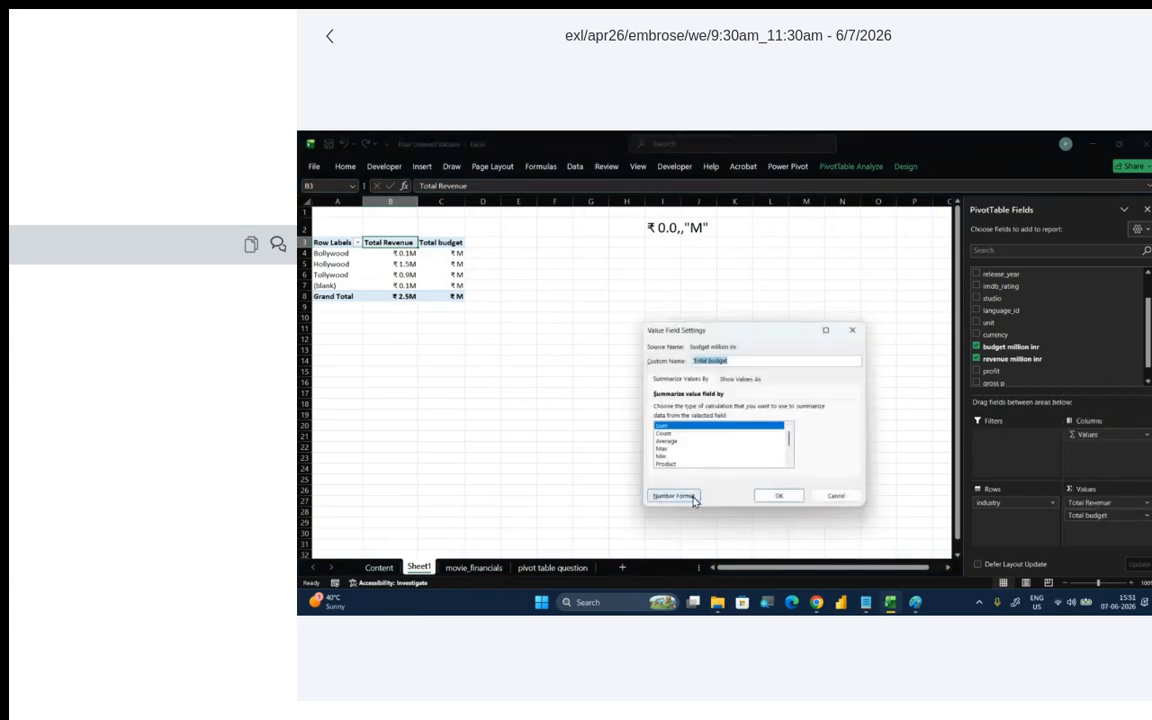
{"action": "left_click", "coordinate": [692, 498]}
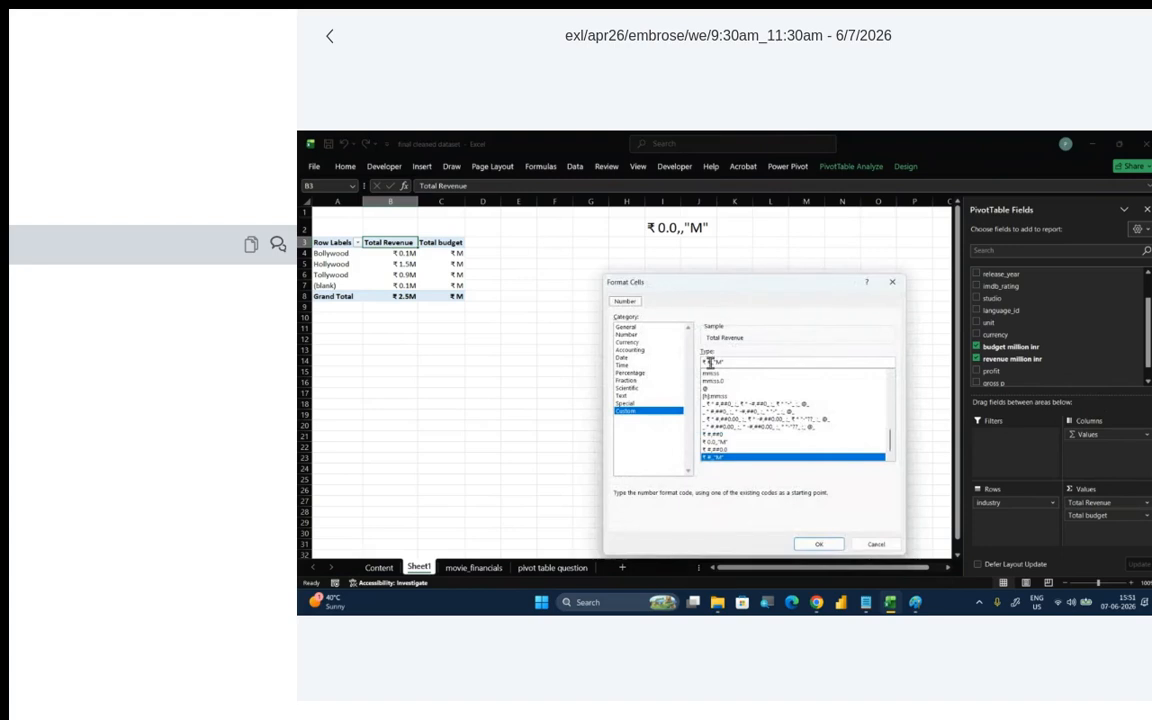
{"action": "left_click", "coordinate": [710, 362]}
{"action": "key", "text": "BackSpace"}
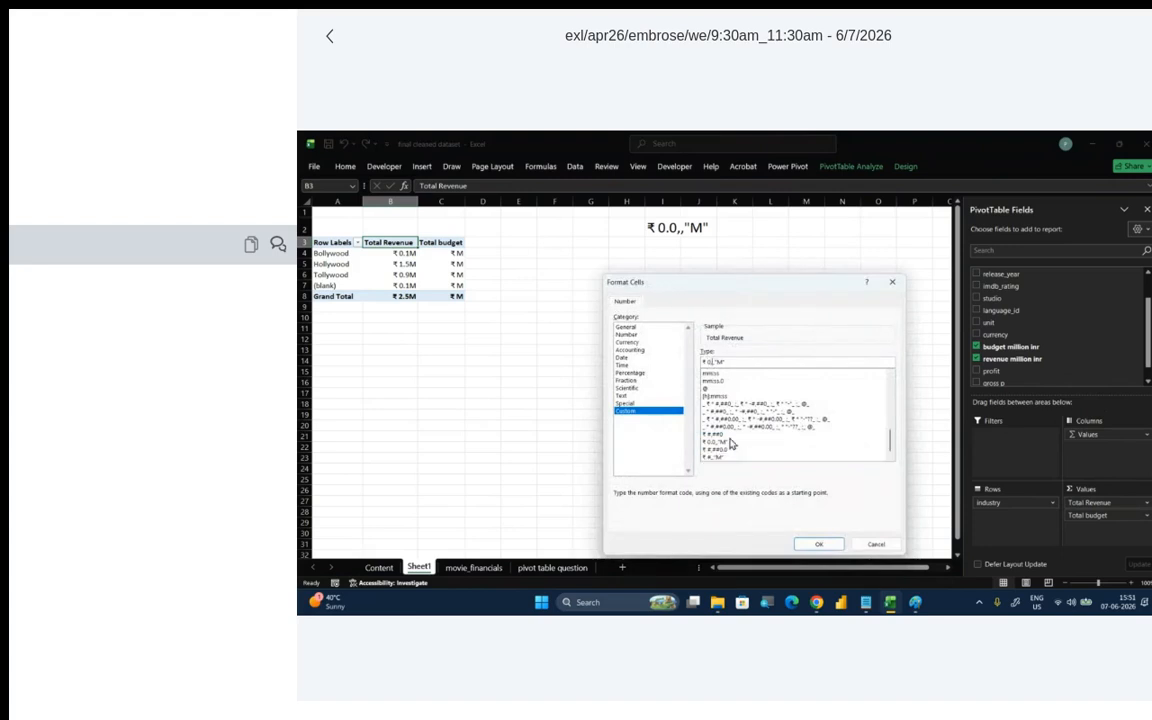
{"action": "left_click", "coordinate": [816, 543]}
{"action": "left_click", "coordinate": [797, 499]}
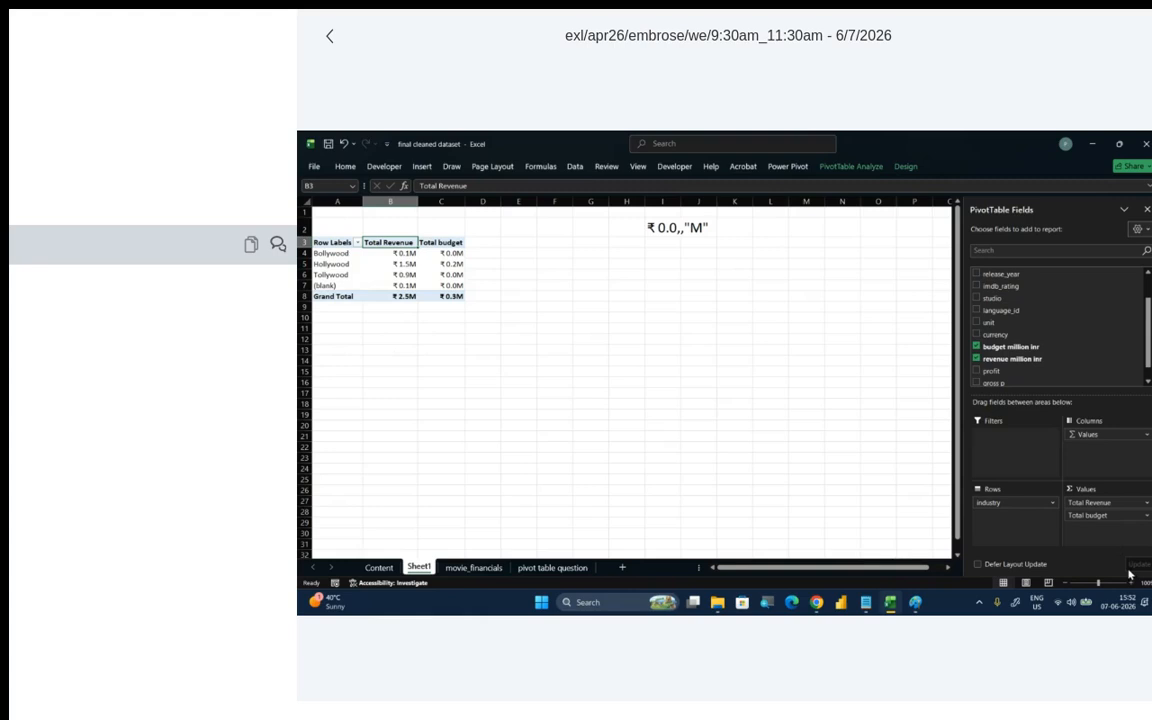
- Change the Total budget value field's custom number format to thousands with the code ₹ 0.0,"K"
{"action": "left_click", "coordinate": [1146, 515]}
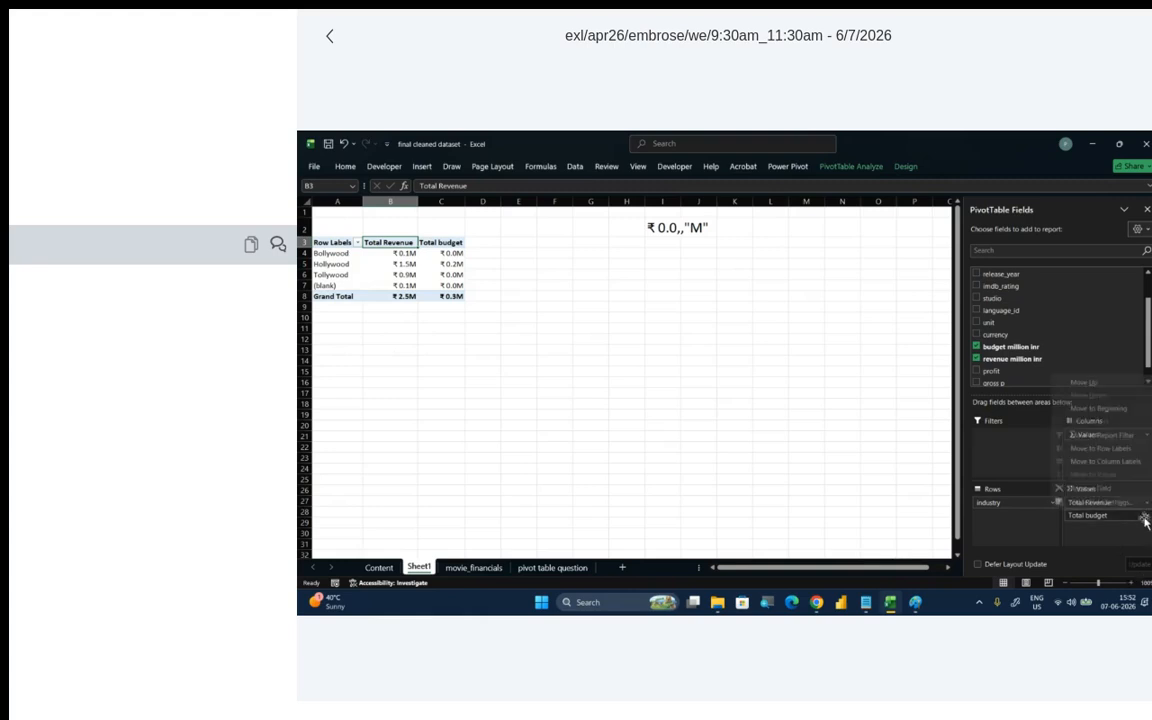
{"action": "left_click", "coordinate": [1012, 500]}
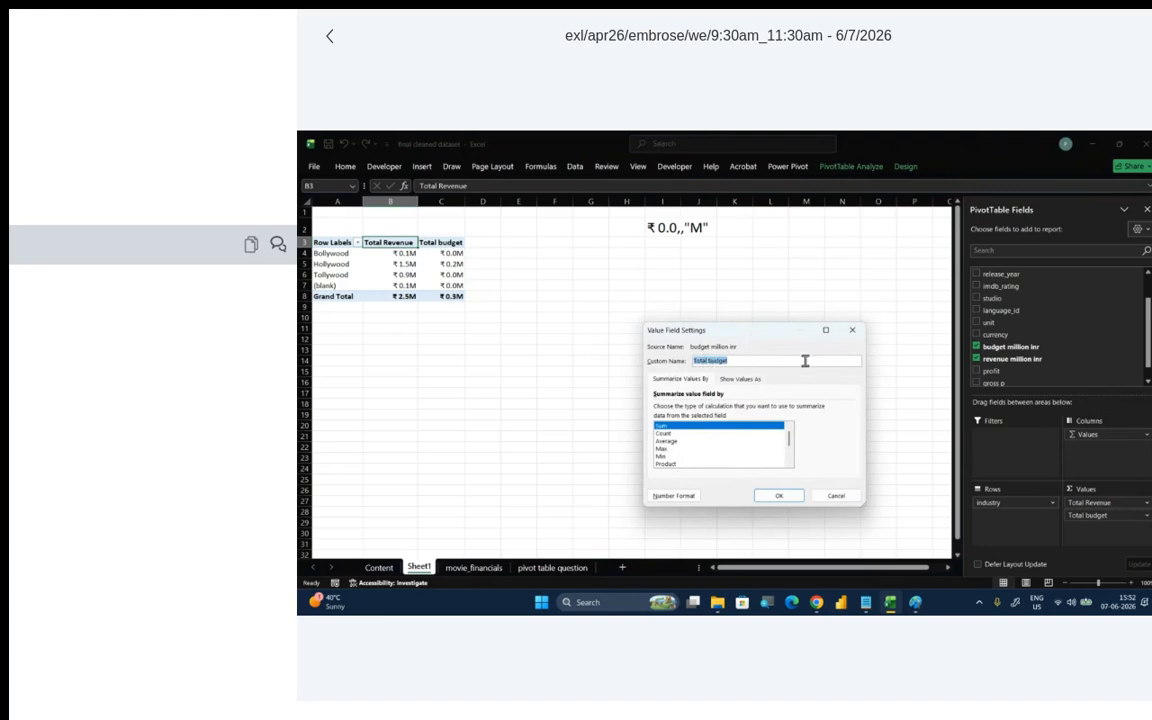
{"action": "left_click", "coordinate": [673, 495]}
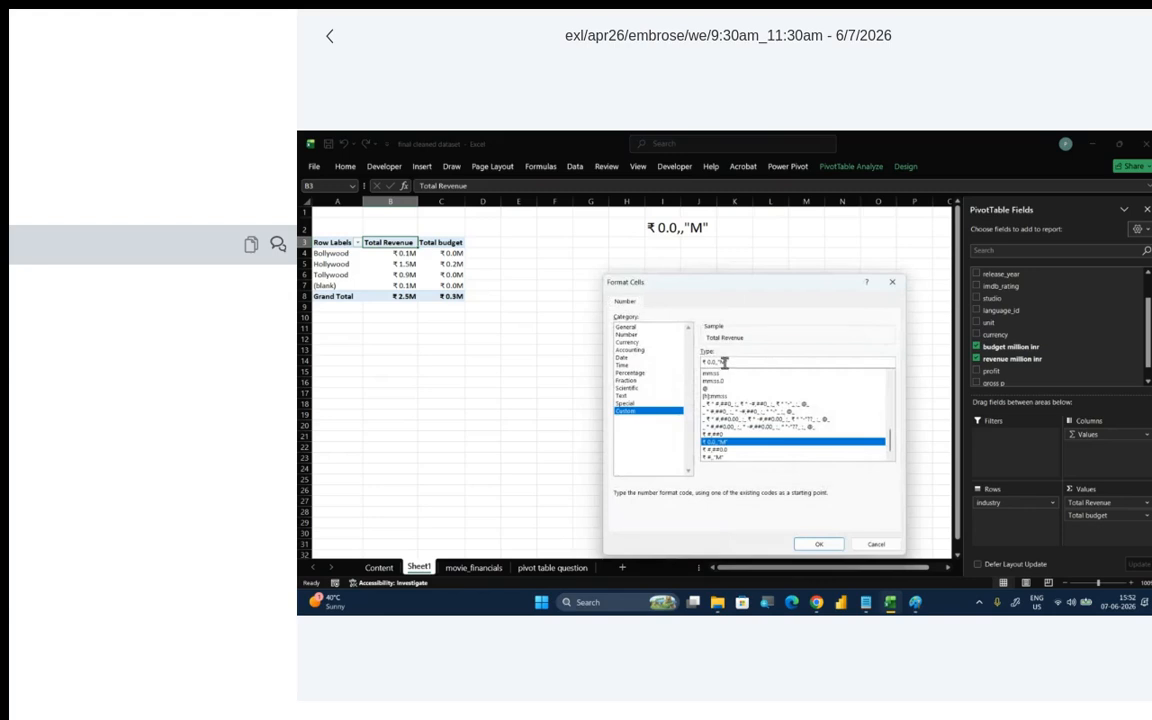
{"action": "key", "text": "BackSpace"}
{"action": "key", "text": "BackSpace"}
{"action": "key", "text": "BackSpace"}
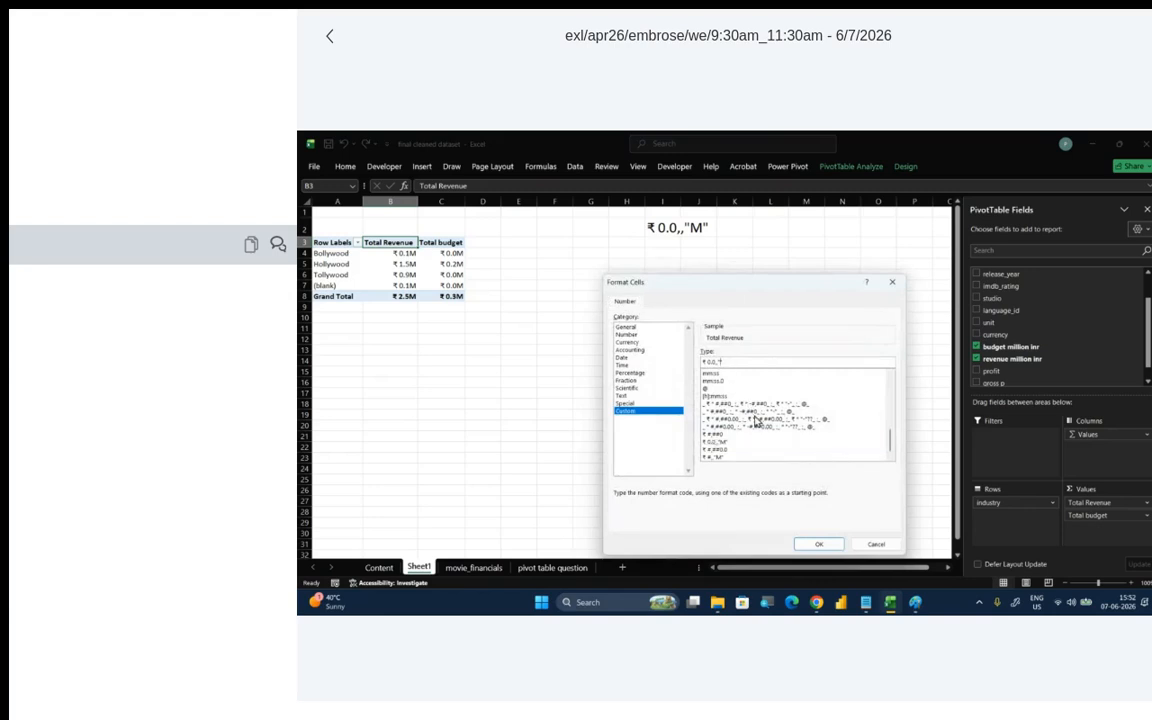
{"action": "type", "text": "\"K\""}
{"action": "left_click", "coordinate": [818, 544]}
{"action": "left_click", "coordinate": [797, 499]}
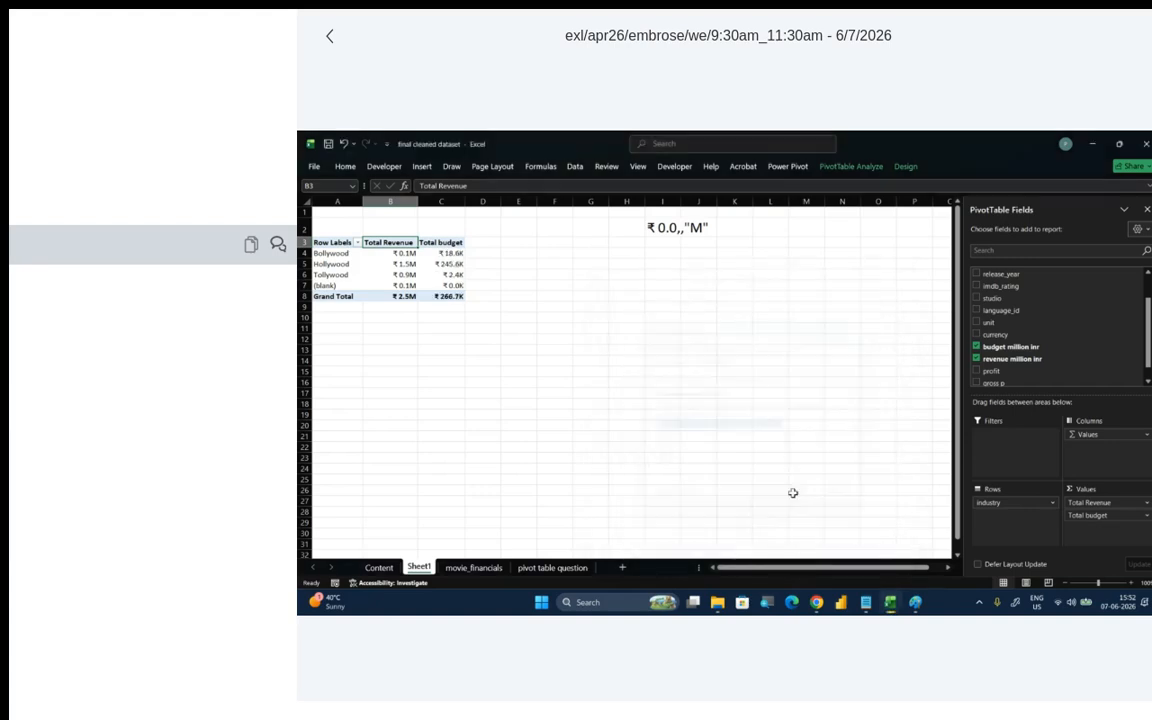
- Set the Total Revenue value field's custom number format to ₹ 0.0,"K" so it matches the budget field
{"action": "left_click", "coordinate": [1108, 502]}
{"action": "left_click", "coordinate": [1106, 496]}
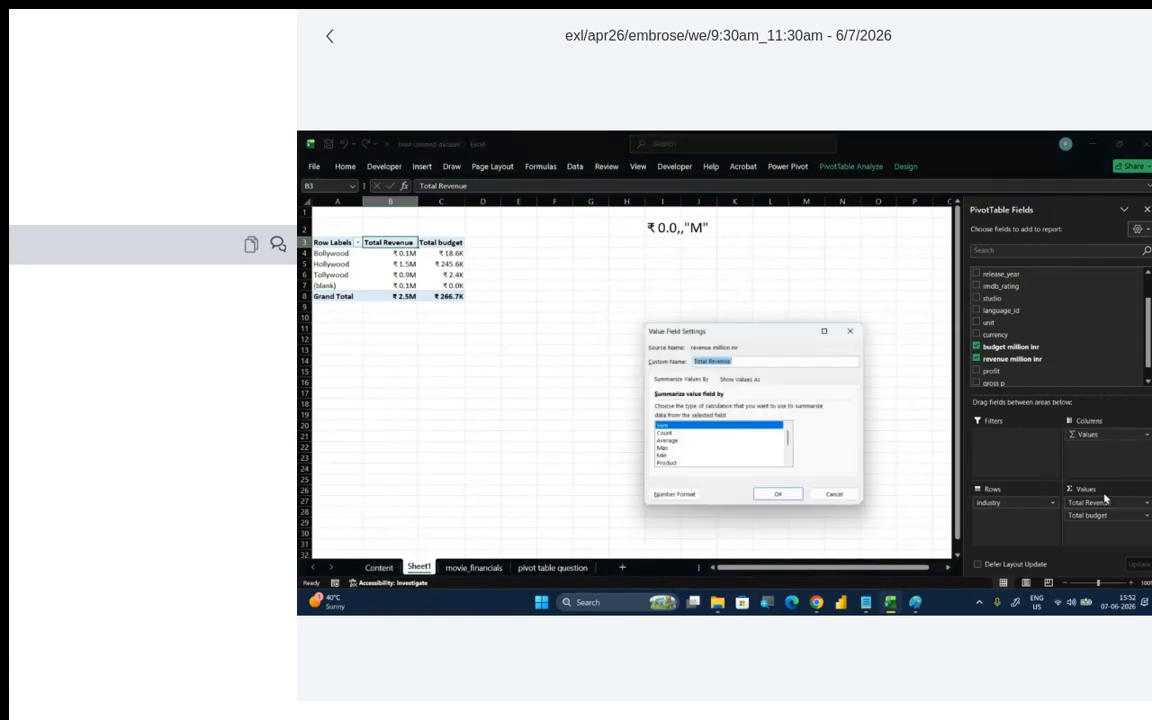
{"action": "left_click", "coordinate": [678, 496]}
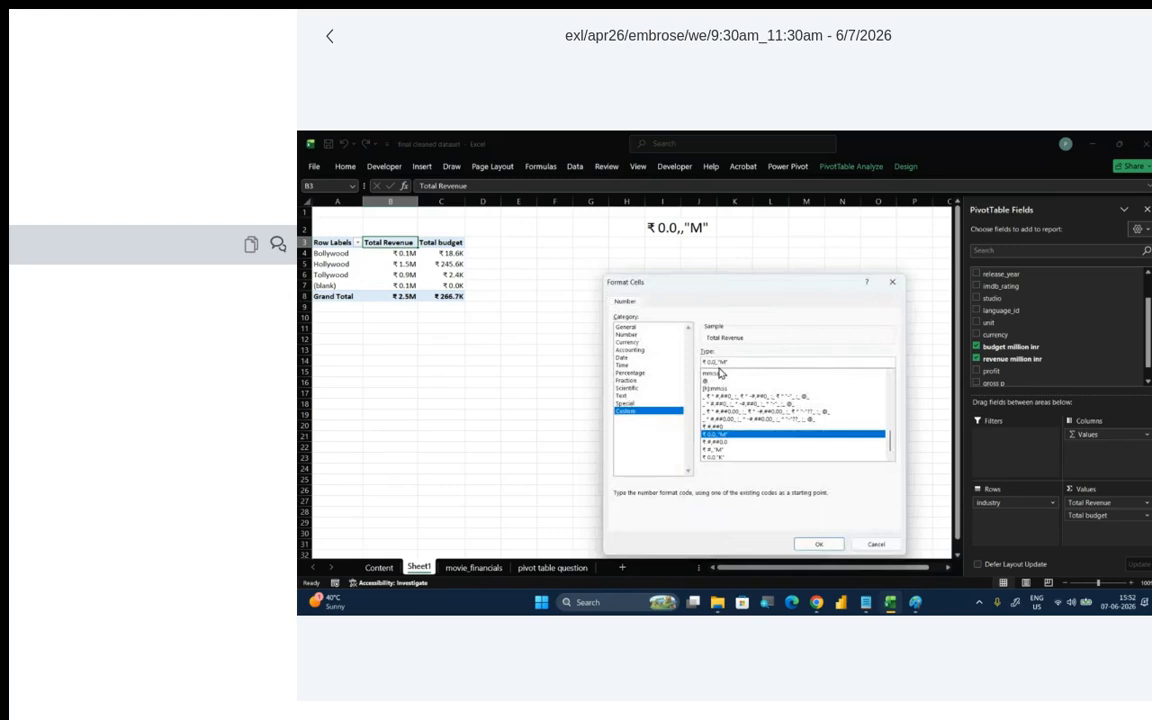
{"action": "key", "text": "BackSpace"}
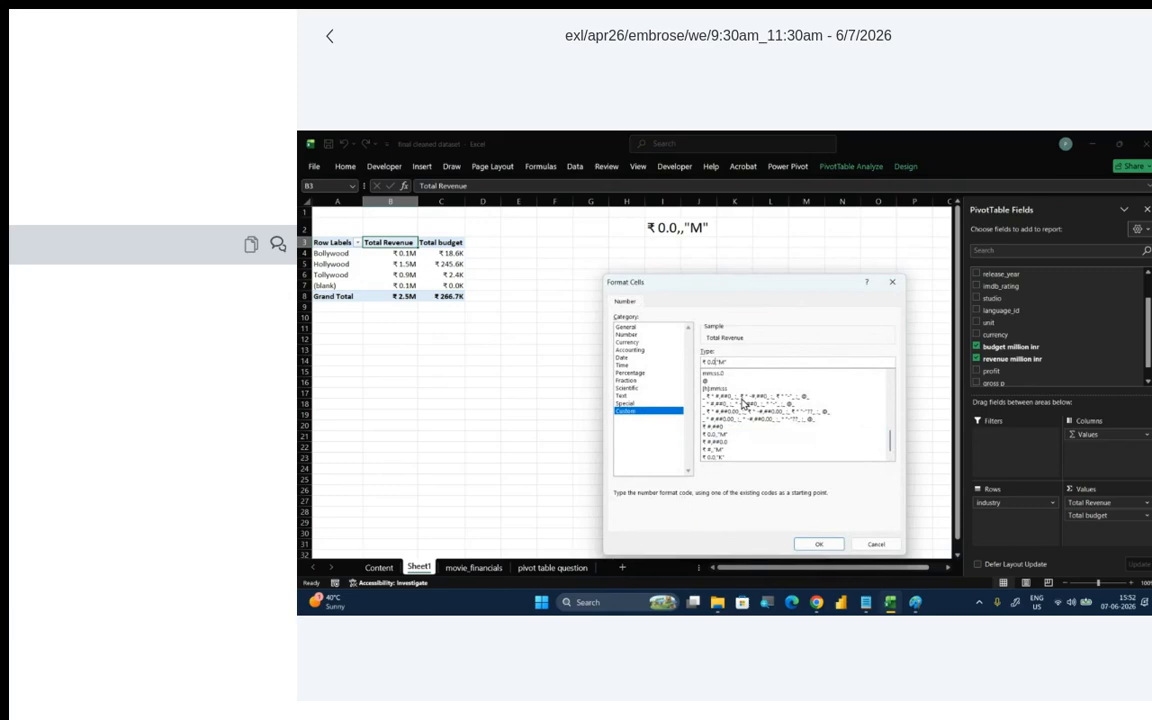
{"action": "left_click", "coordinate": [725, 363]}
{"action": "left_click", "coordinate": [818, 544]}
{"action": "left_click", "coordinate": [793, 499]}
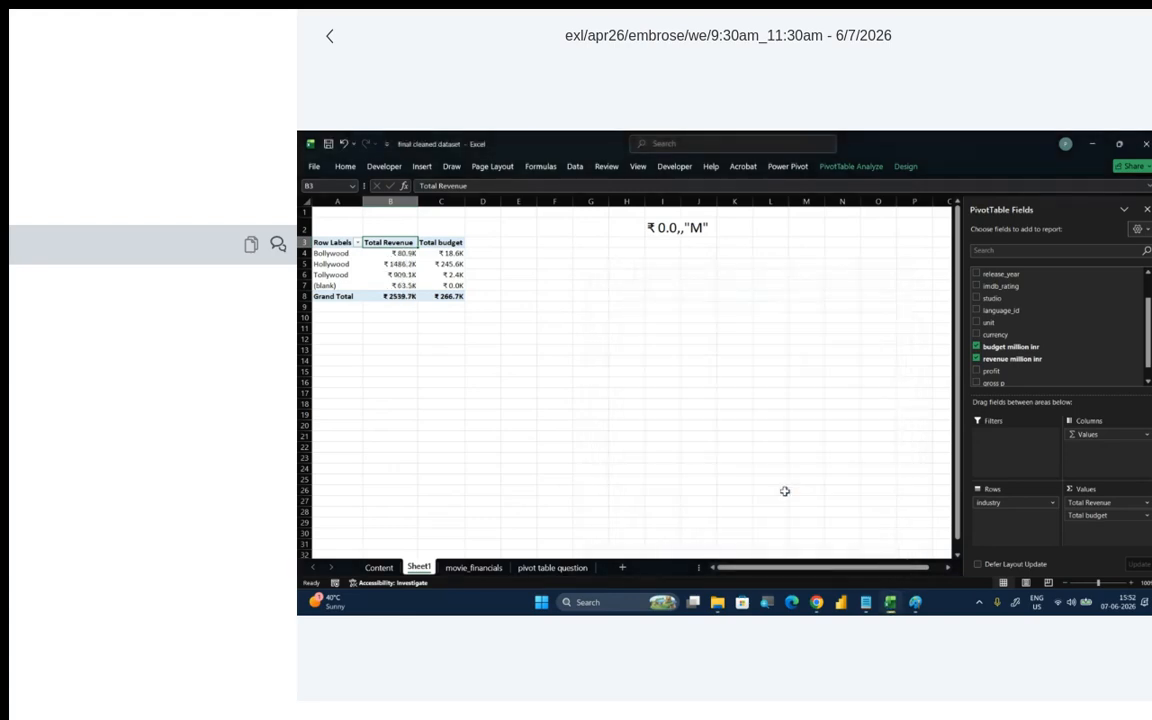
{"action": "left_click", "coordinate": [668, 405]}
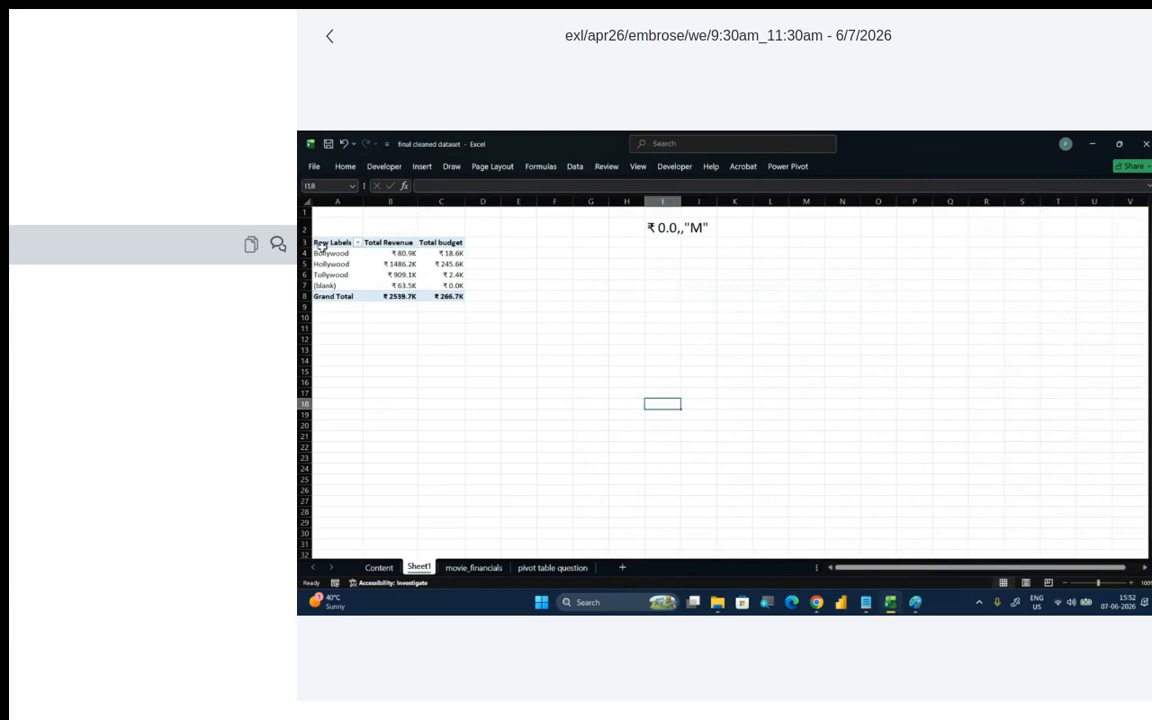
{"action": "left_click", "coordinate": [357, 269]}
{"action": "left_click", "coordinate": [452, 265]}
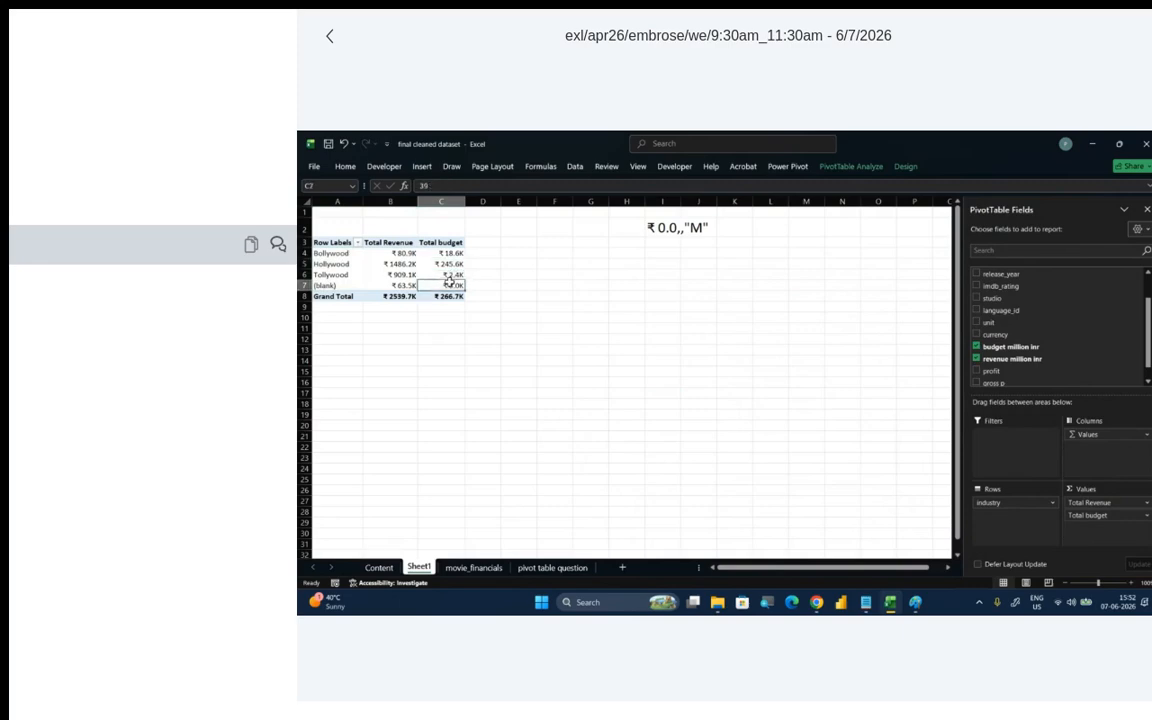
{"action": "left_click", "coordinate": [430, 285]}
- Insert a Clustered Column PivotChart from the PivotTable, previewing other chart types first, and move it just below the format code note
{"action": "left_click", "coordinate": [409, 273]}
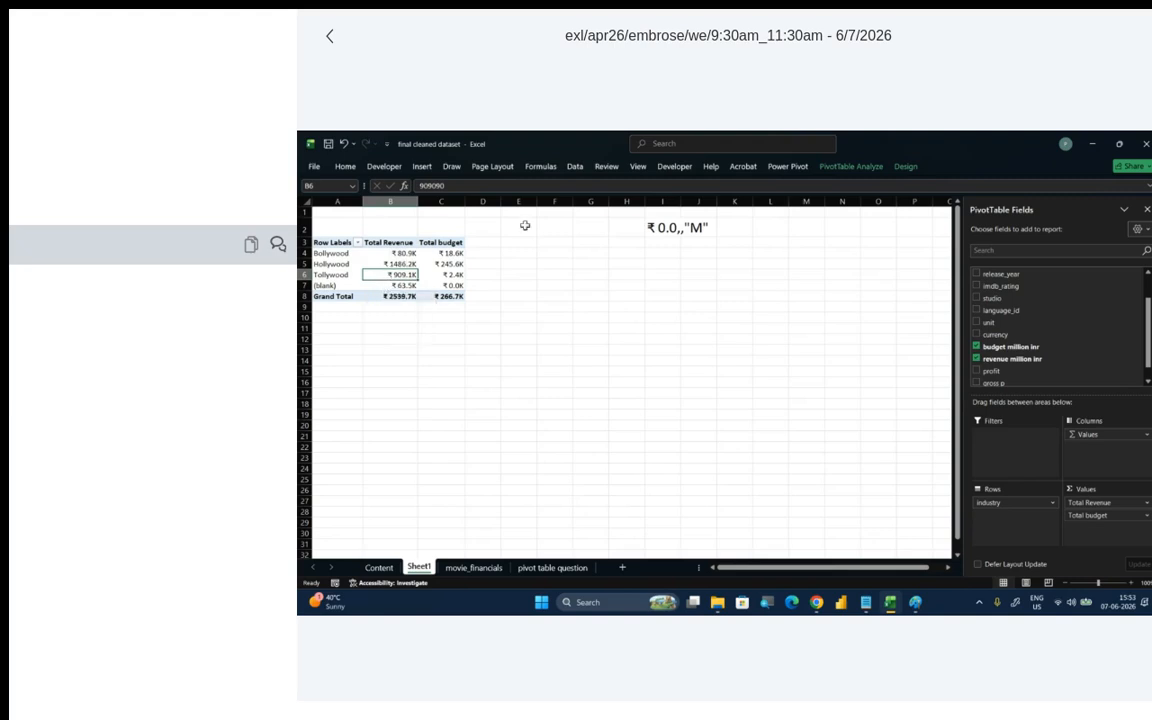
{"action": "left_click", "coordinate": [858, 165]}
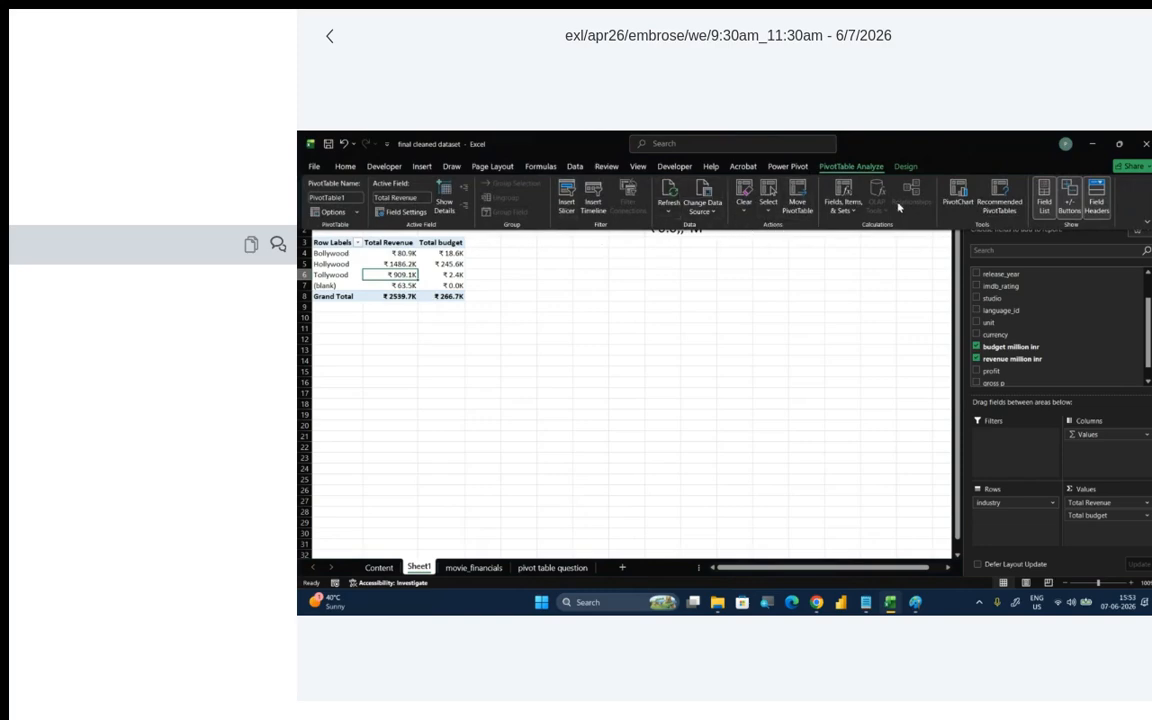
{"action": "left_click", "coordinate": [950, 193]}
{"action": "mouse_move", "coordinate": [685, 313]}
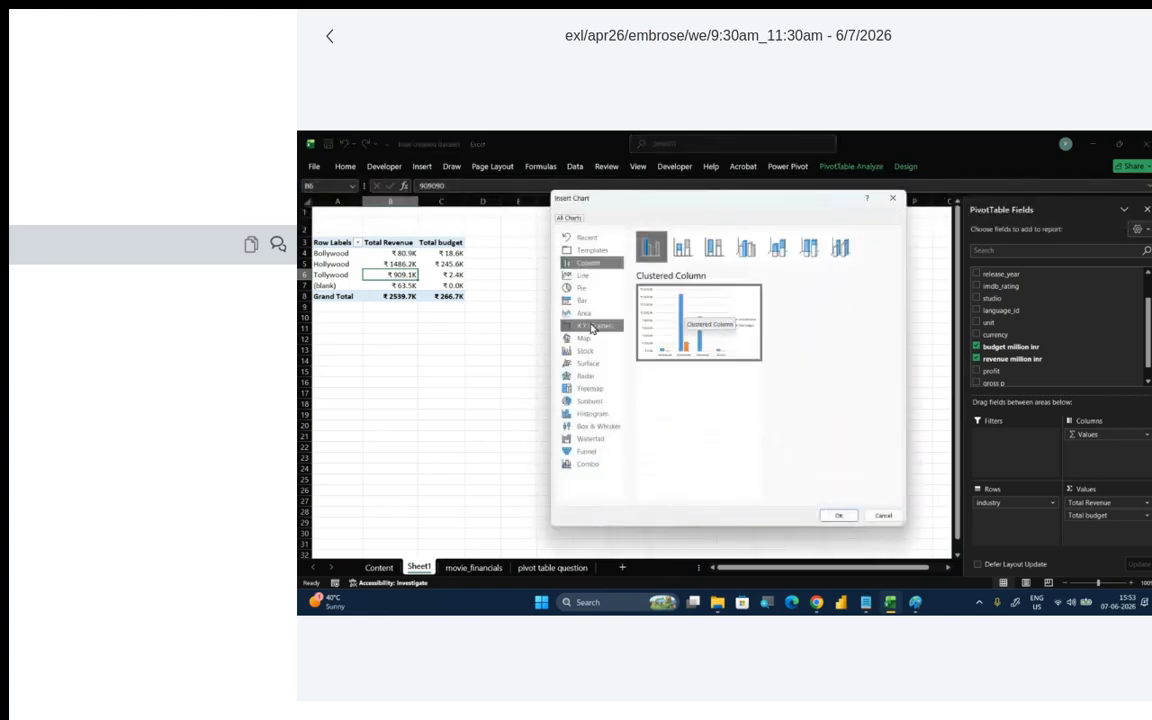
{"action": "left_click", "coordinate": [583, 275]}
{"action": "left_click", "coordinate": [585, 288]}
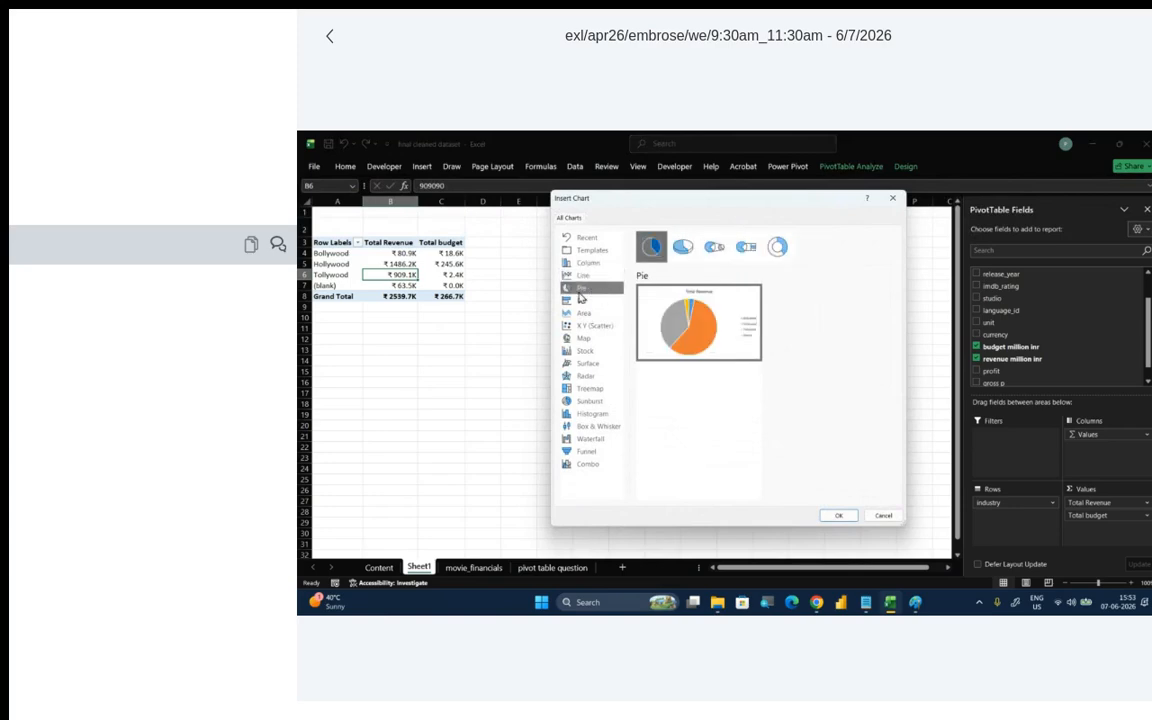
{"action": "left_click", "coordinate": [584, 302]}
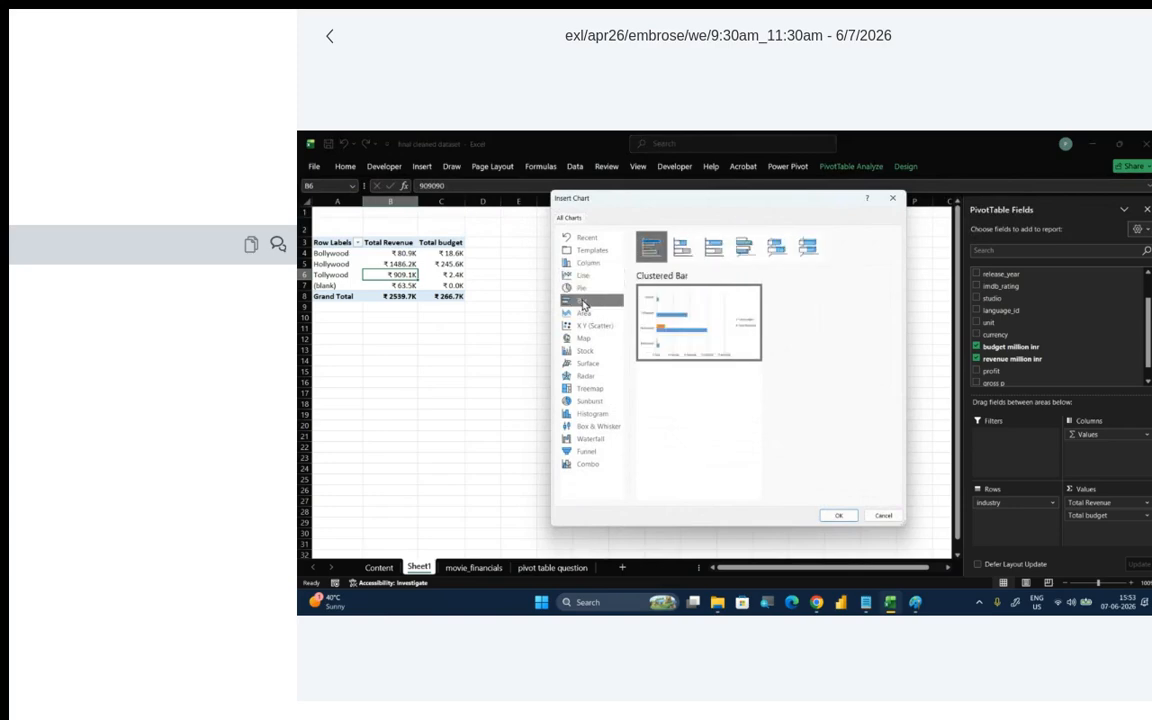
{"action": "left_click", "coordinate": [592, 316]}
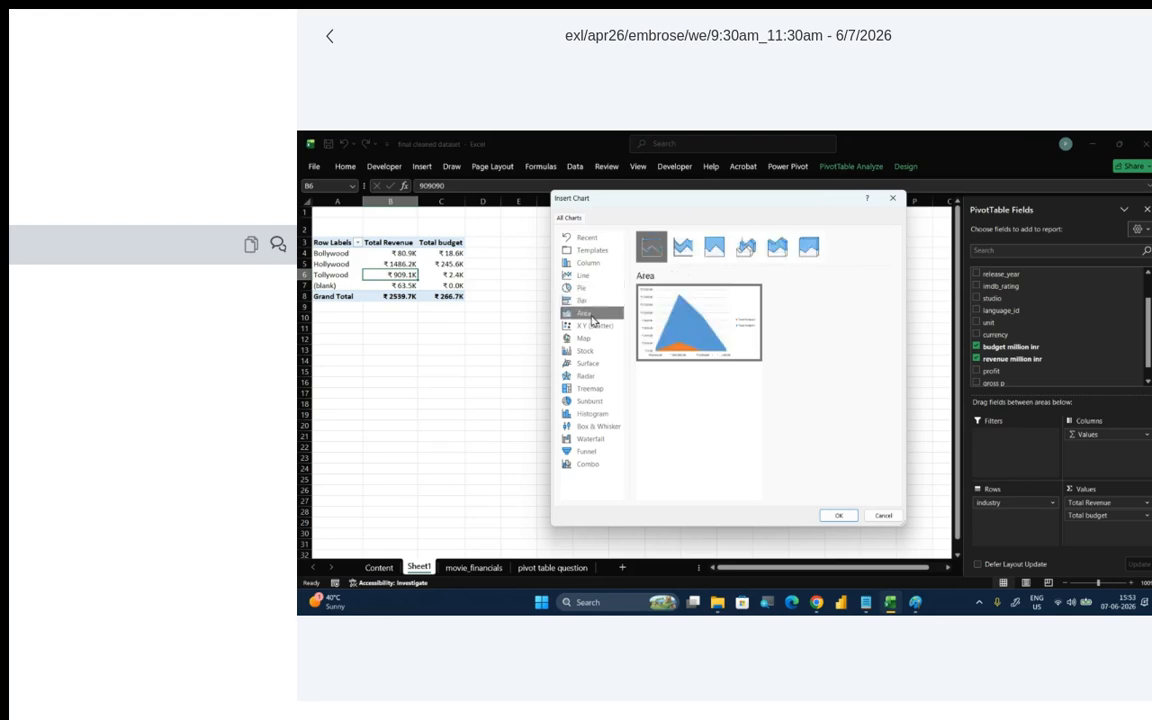
{"action": "left_click", "coordinate": [589, 263]}
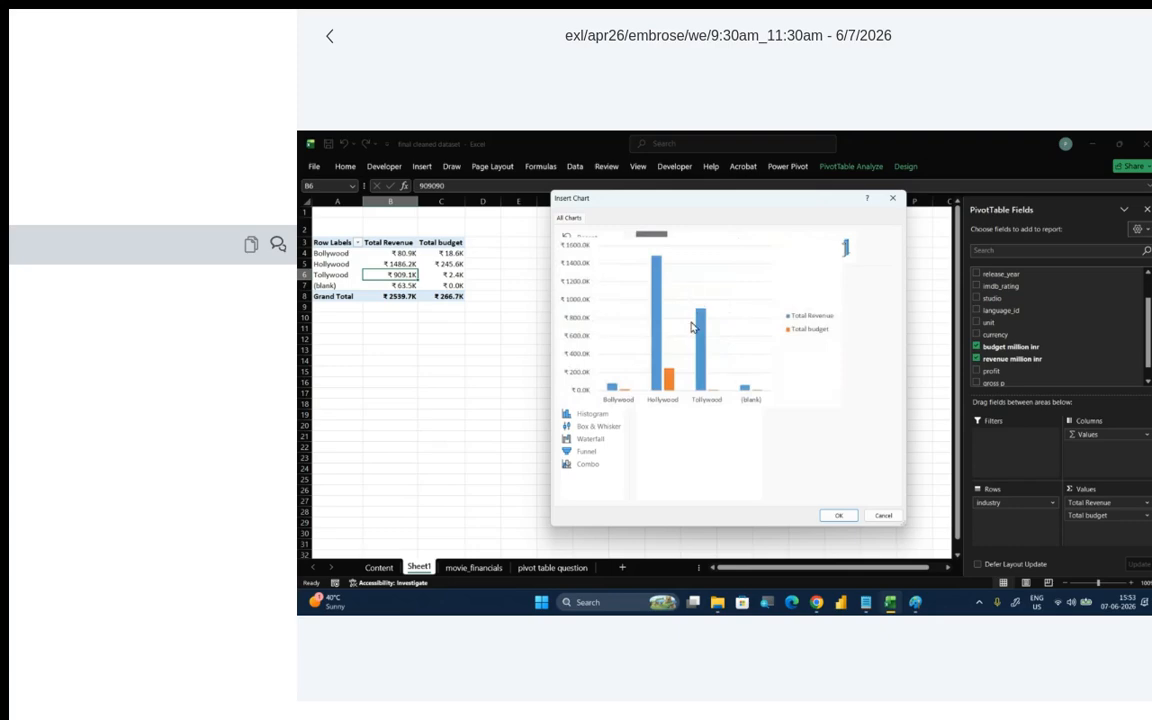
{"action": "left_click", "coordinate": [838, 515]}
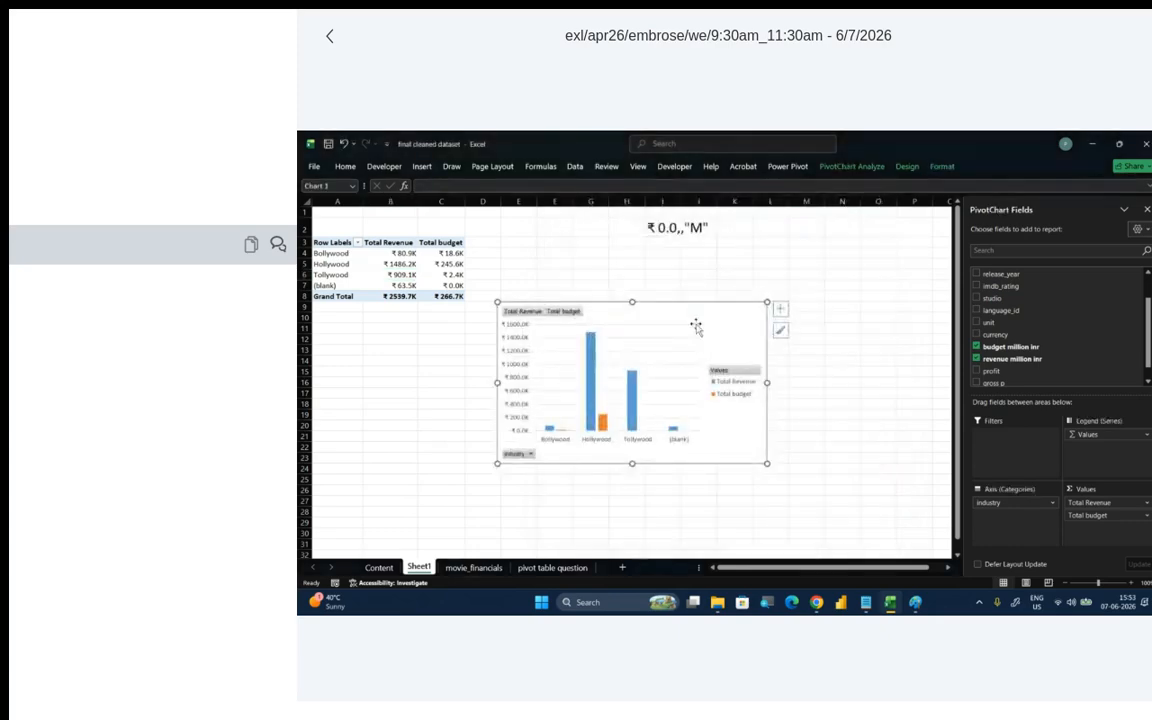
{"action": "left_click_drag", "start_coordinate": [808, 267], "coordinate": [806, 268]}
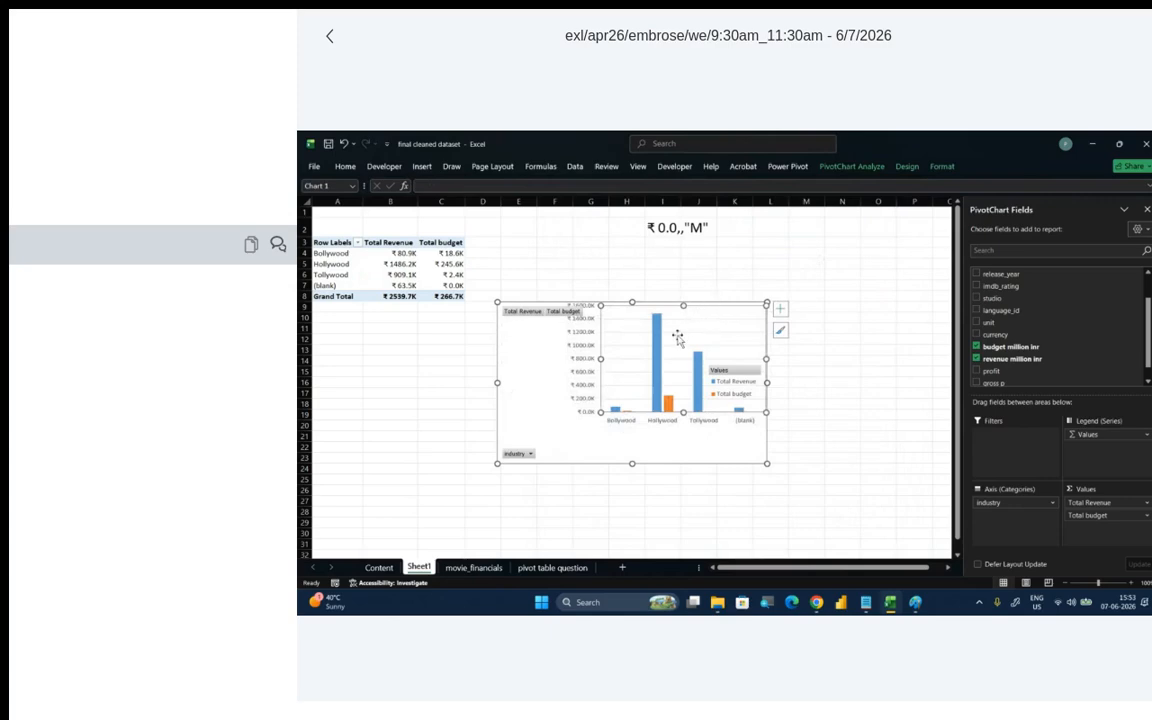
{"action": "left_click_drag", "start_coordinate": [681, 321], "coordinate": [810, 243]}
- Clear the number format code note from cell I2 above the chart
{"action": "left_click", "coordinate": [661, 229]}
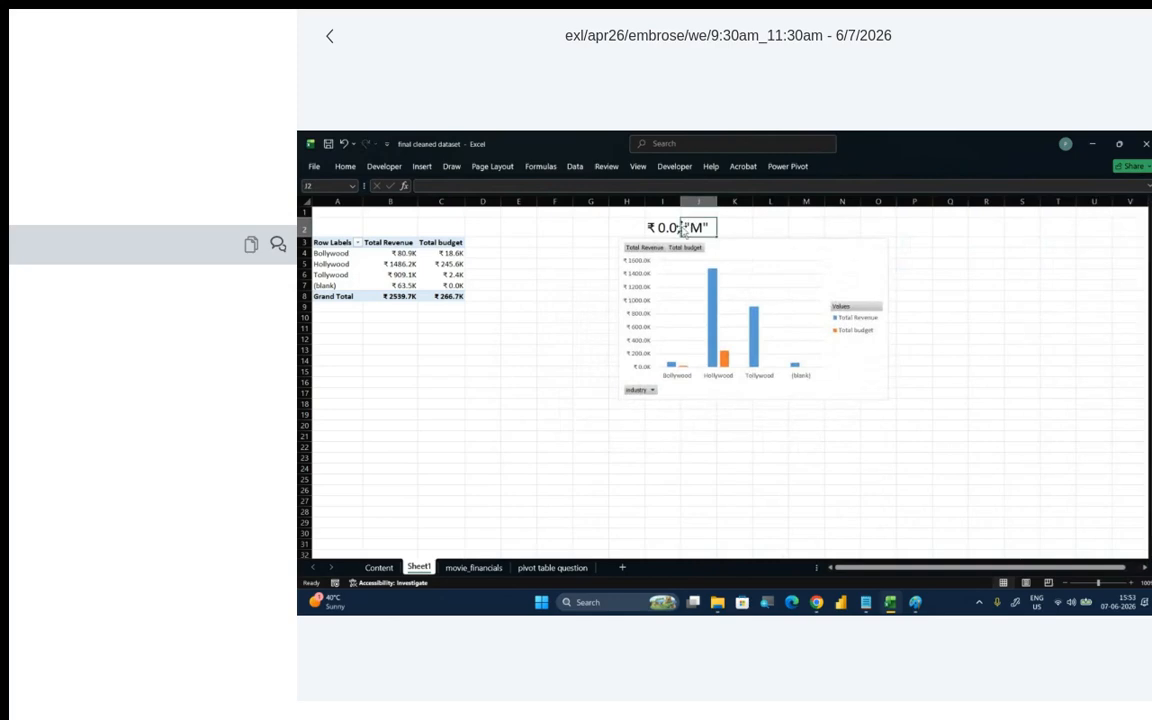
{"action": "double_click", "coordinate": [661, 229]}
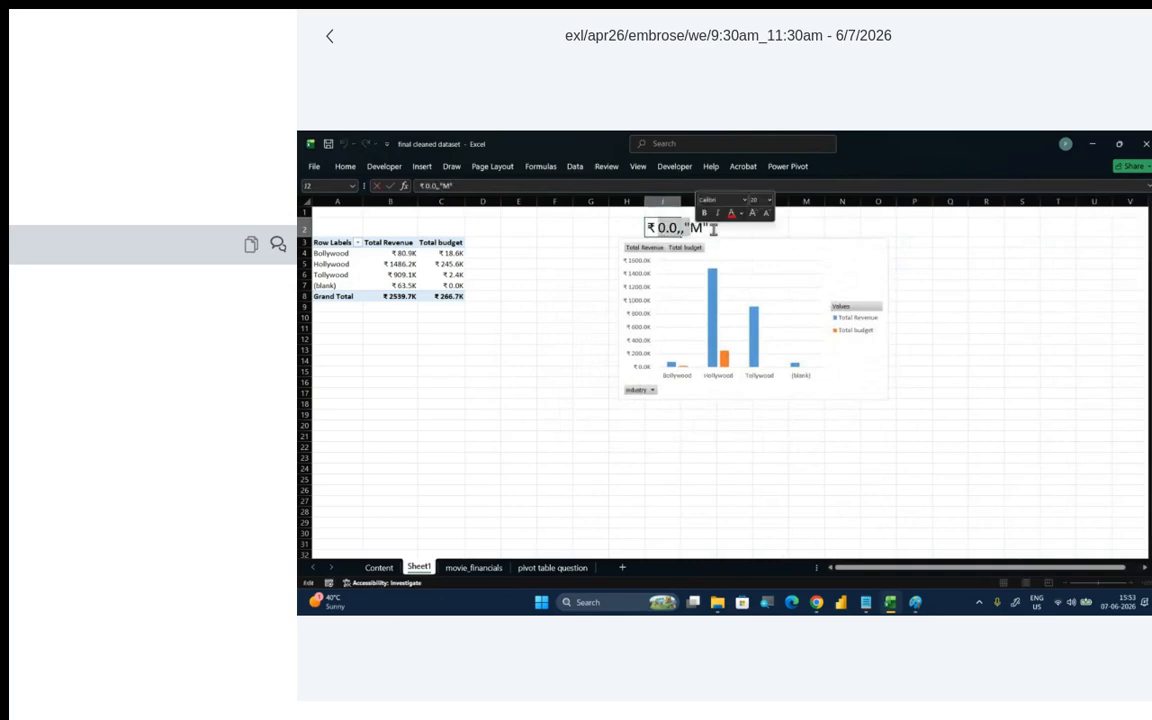
{"action": "left_click_drag", "start_coordinate": [734, 229], "coordinate": [669, 227]}
{"action": "key", "text": "Delete"}
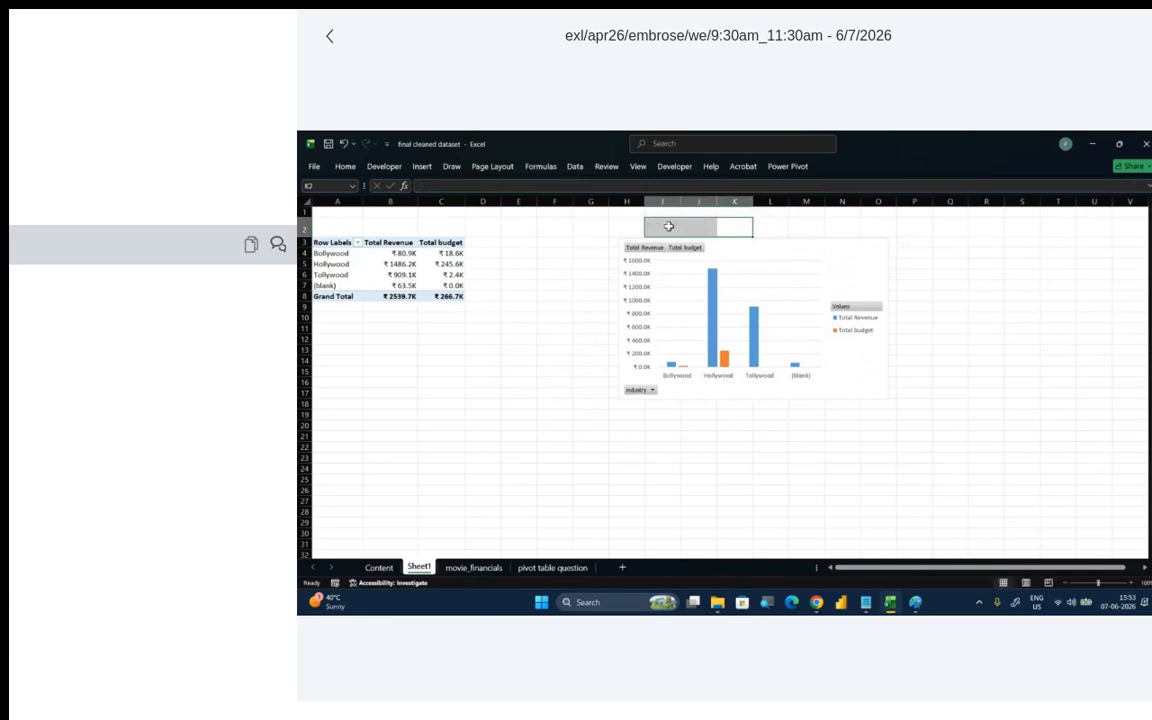
- Move the PivotChart up to the first rows of the sheet and deselect it
{"action": "left_click", "coordinate": [727, 268]}
{"action": "left_click_drag", "start_coordinate": [751, 244], "coordinate": [762, 220]}
{"action": "left_click", "coordinate": [762, 458]}
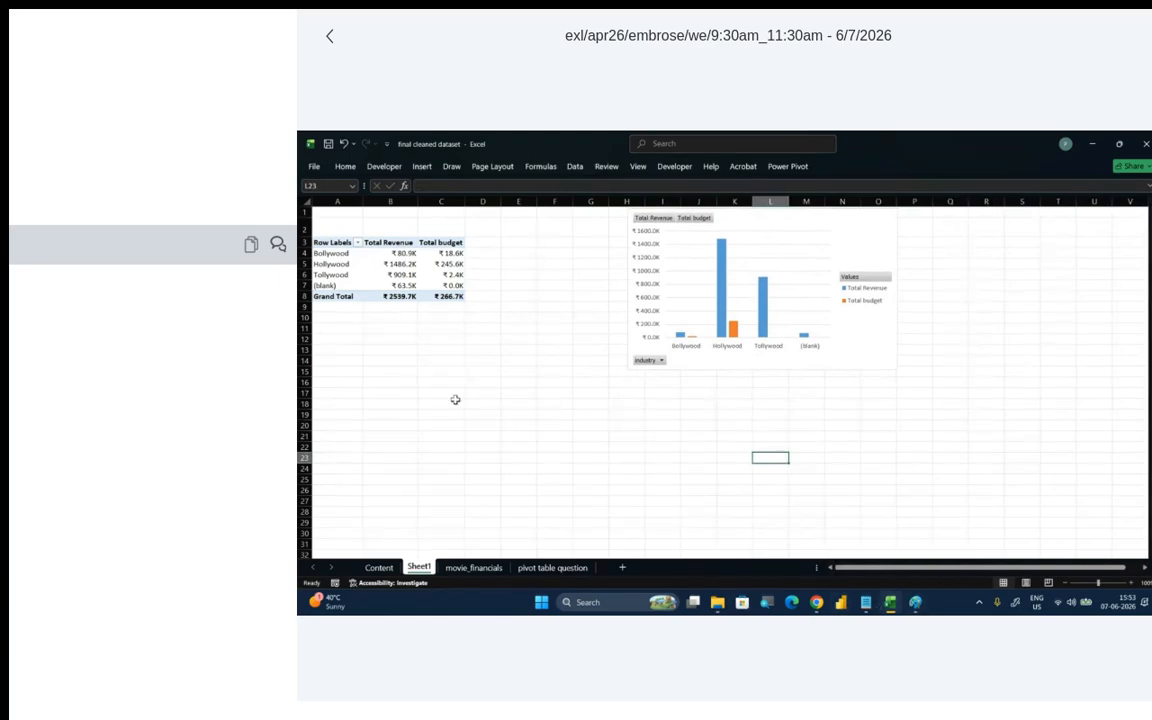
- Add the studio field as a PivotTable report filter and filter the report to Arka Media Works
{"action": "left_click", "coordinate": [390, 253]}
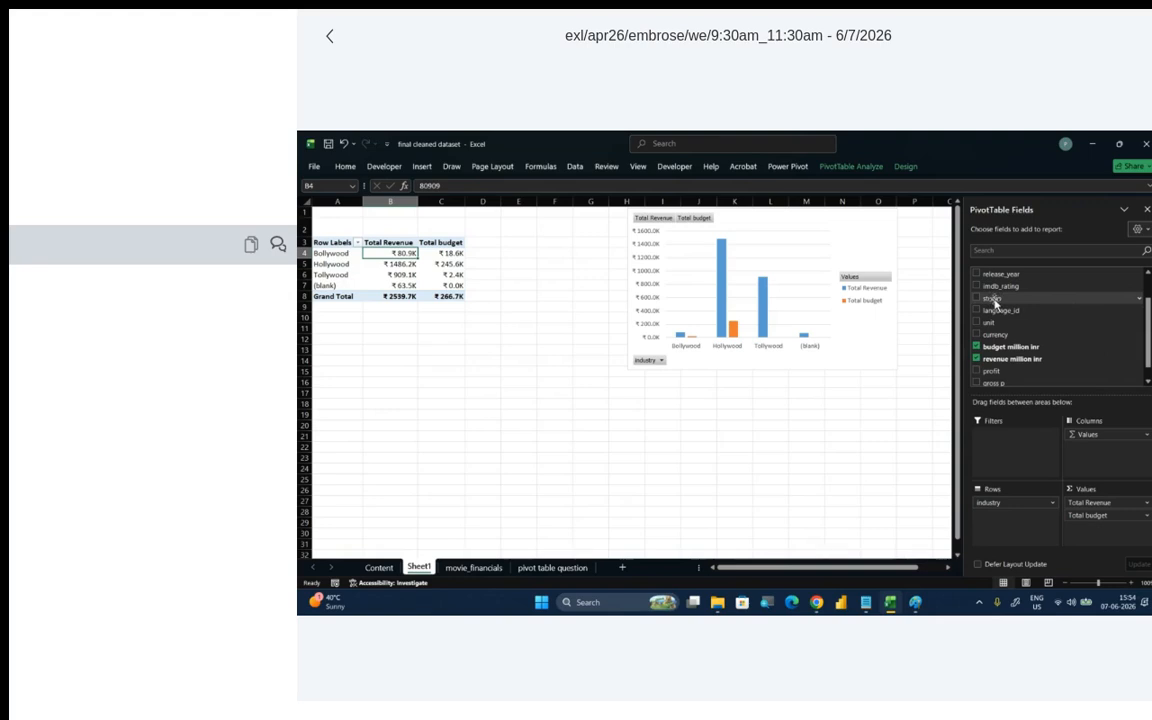
{"action": "left_click_drag", "start_coordinate": [995, 302], "coordinate": [1016, 440]}
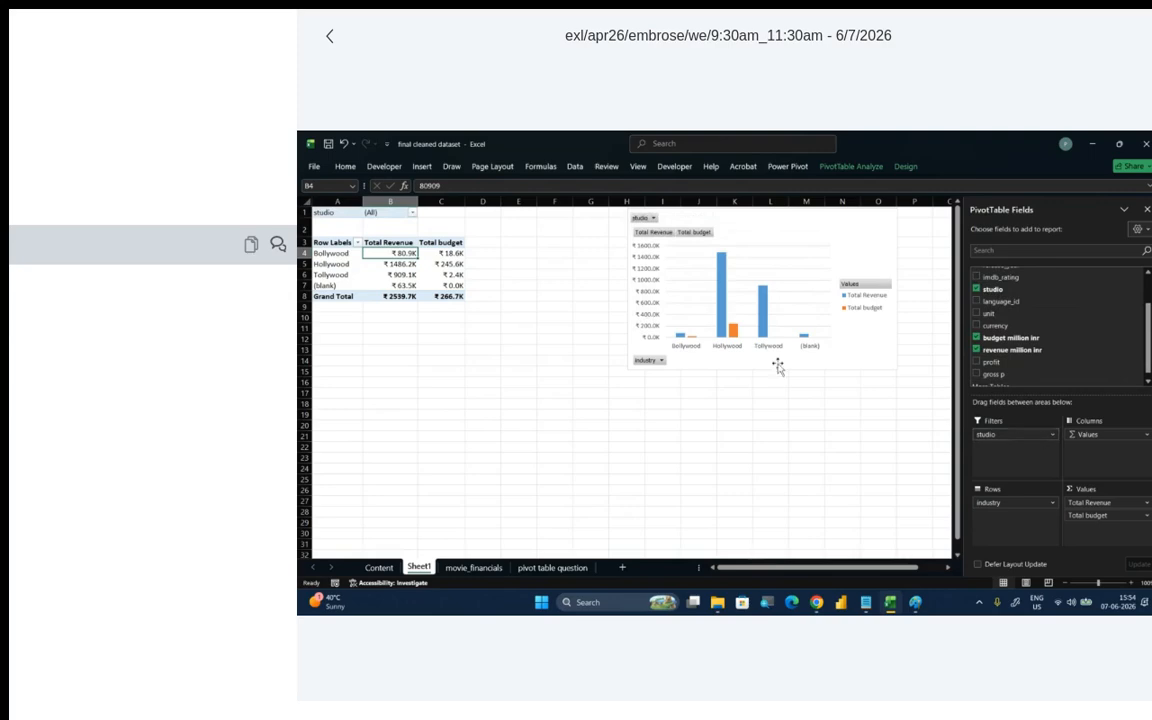
{"action": "left_click", "coordinate": [412, 214]}
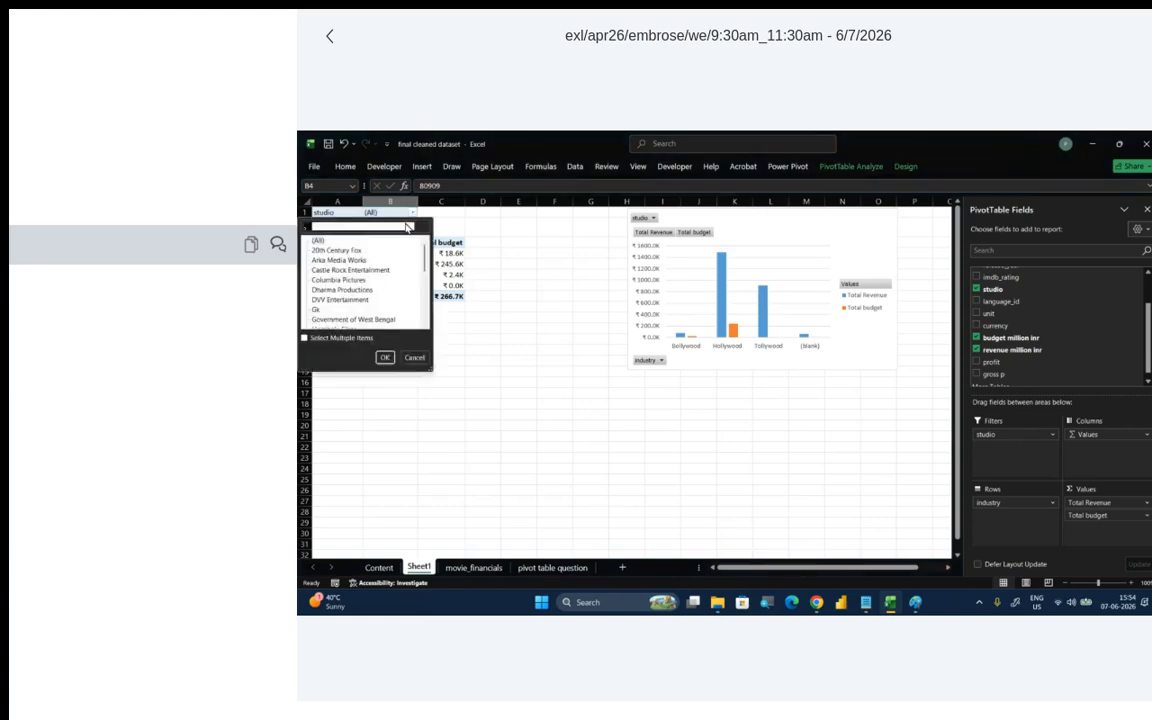
{"action": "left_click", "coordinate": [340, 260]}
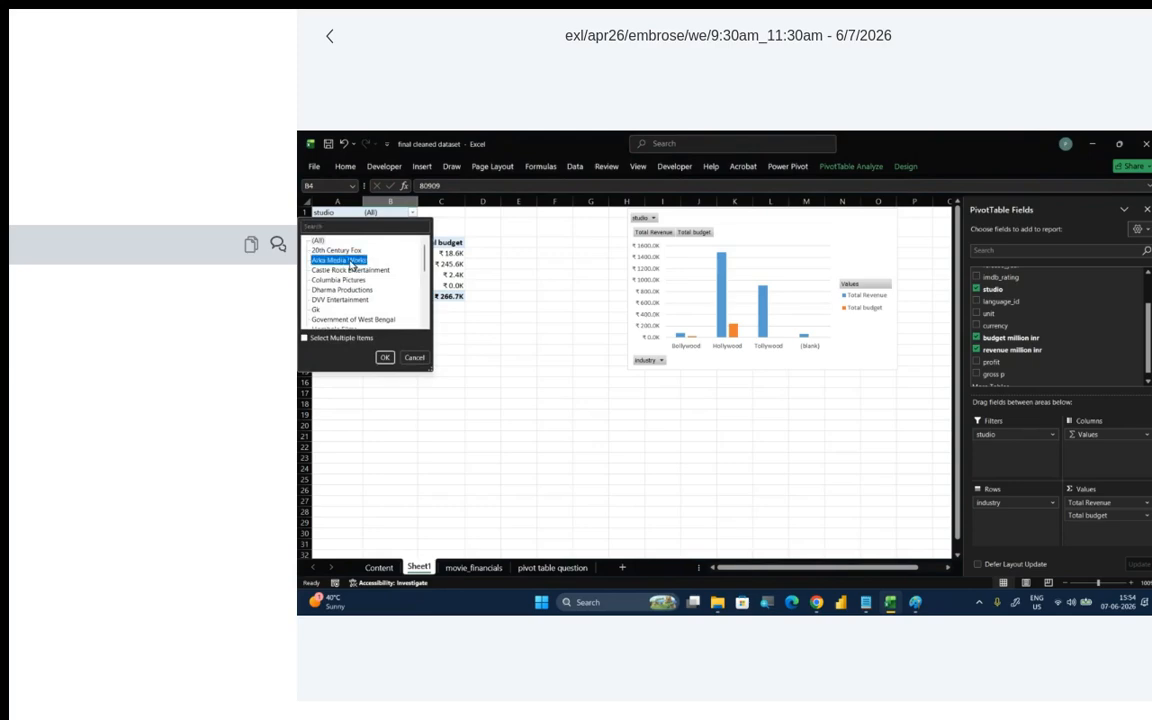
{"action": "left_click", "coordinate": [384, 357]}
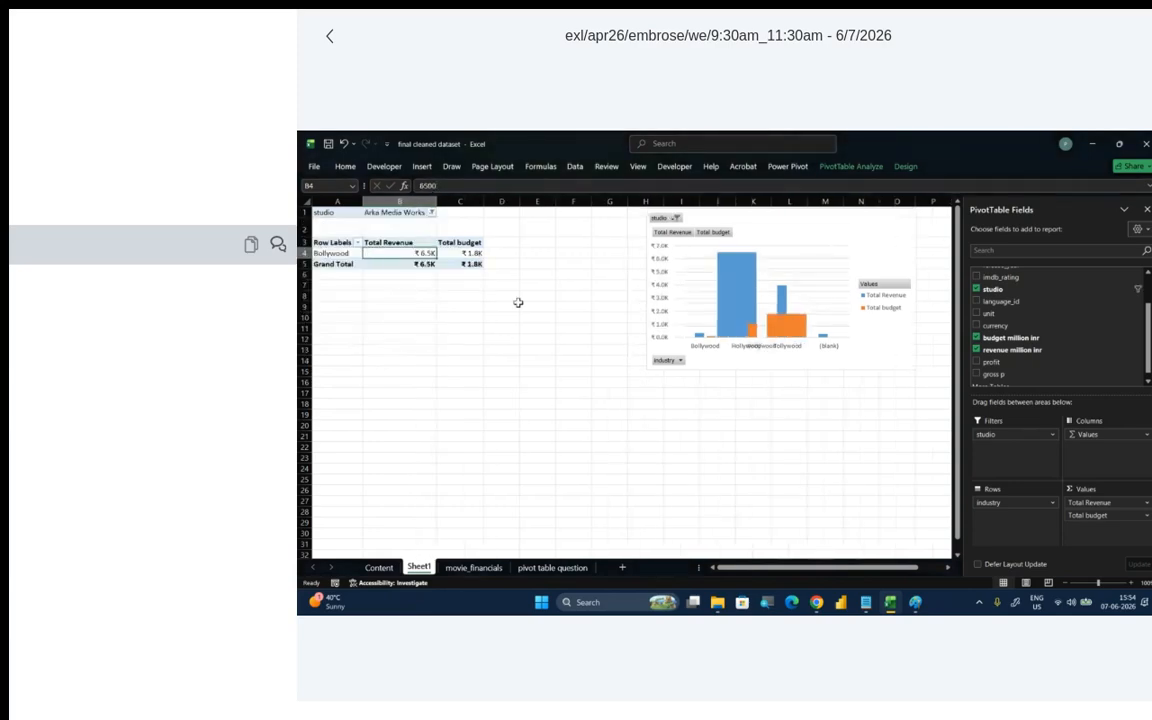
{"action": "mouse_move", "coordinate": [747, 298]}
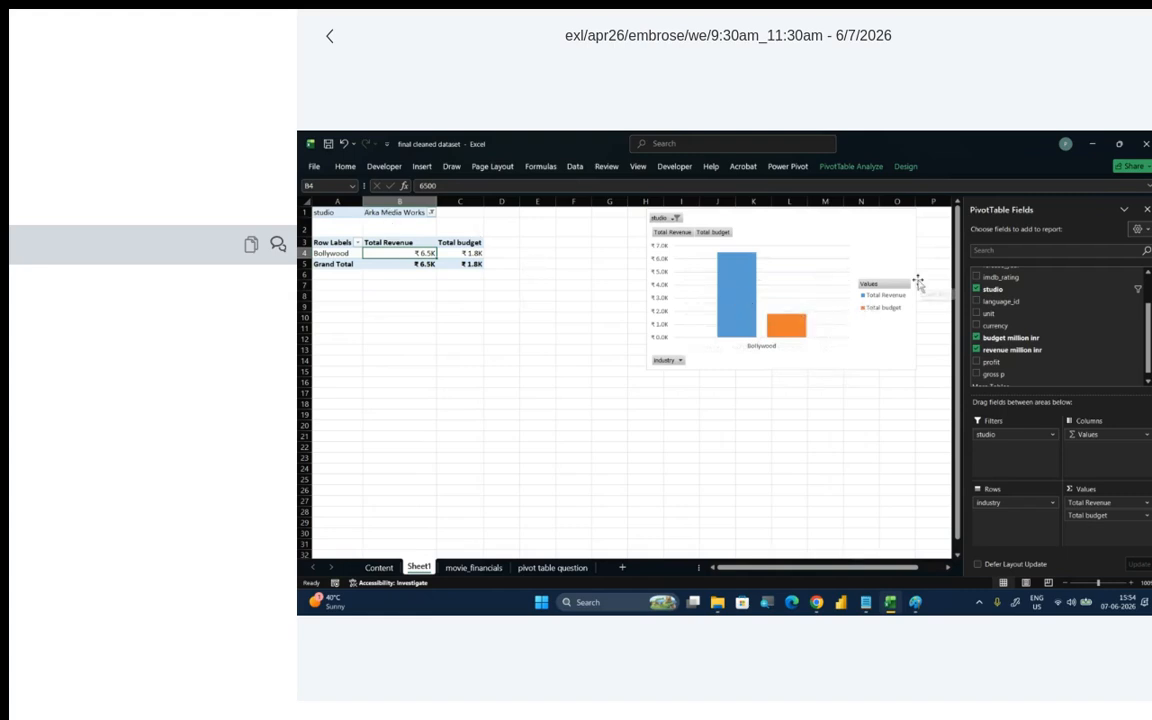
- Filter the PivotTable by studio to Columbia Pictures, and change the filter to DVV Entertainment
{"action": "left_click", "coordinate": [431, 214]}
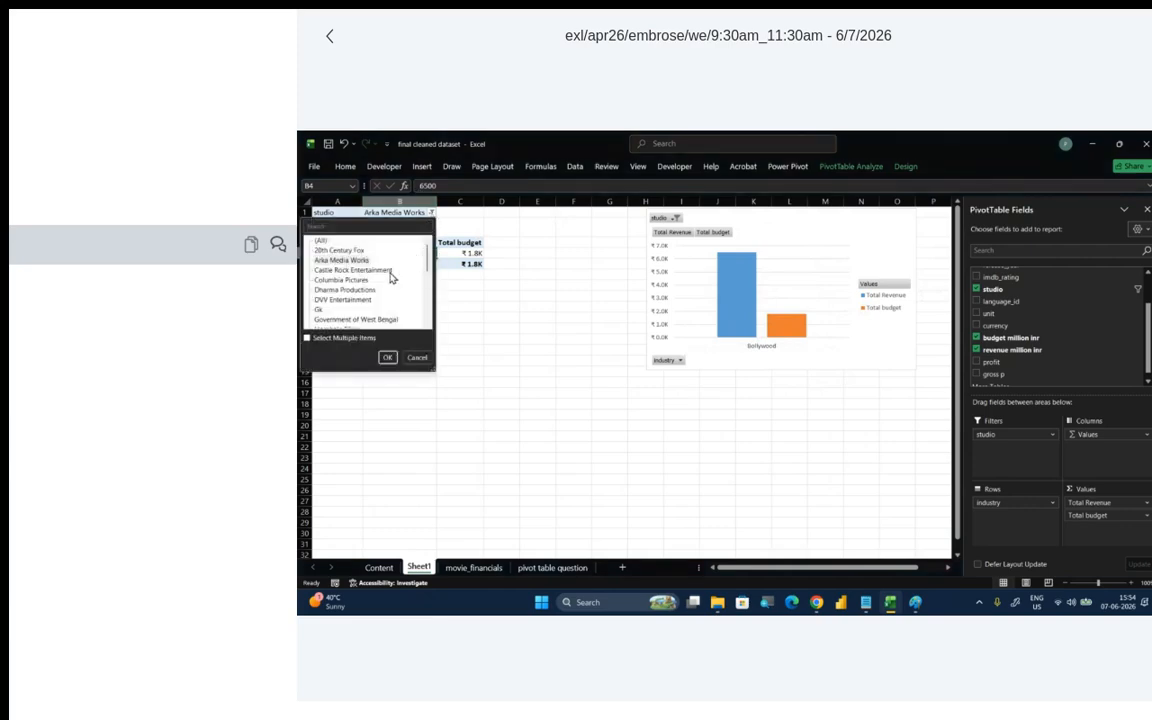
{"action": "left_click", "coordinate": [341, 280]}
{"action": "left_click", "coordinate": [387, 357]}
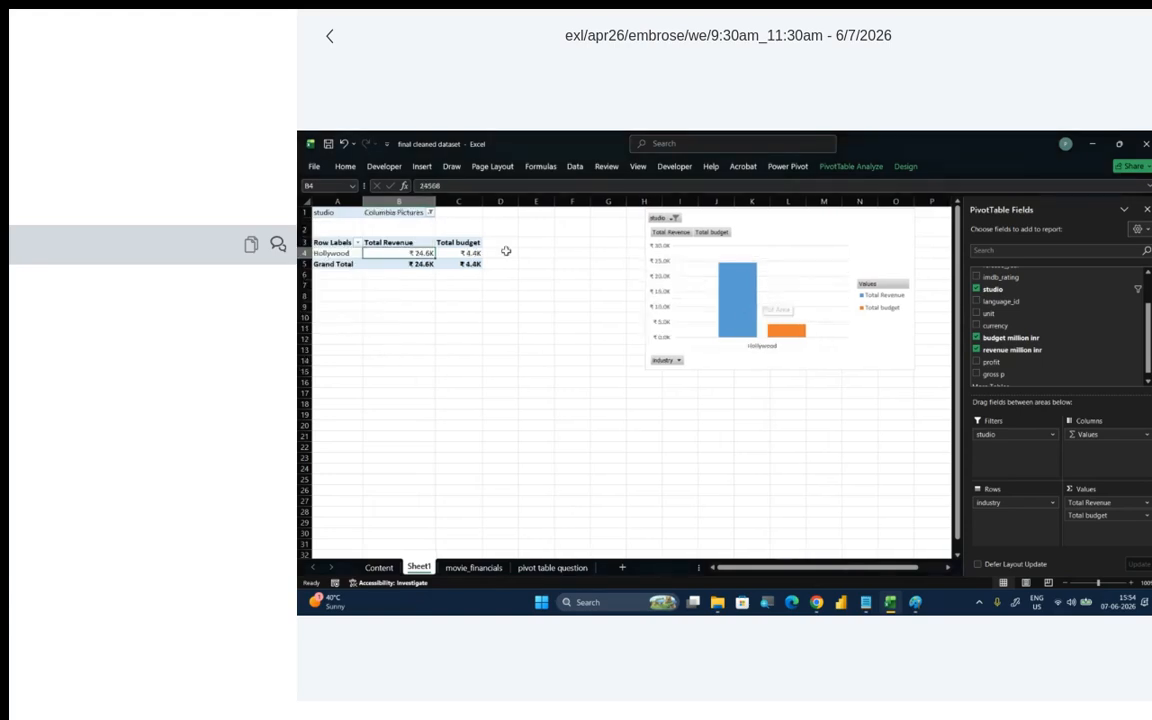
{"action": "left_click", "coordinate": [431, 213]}
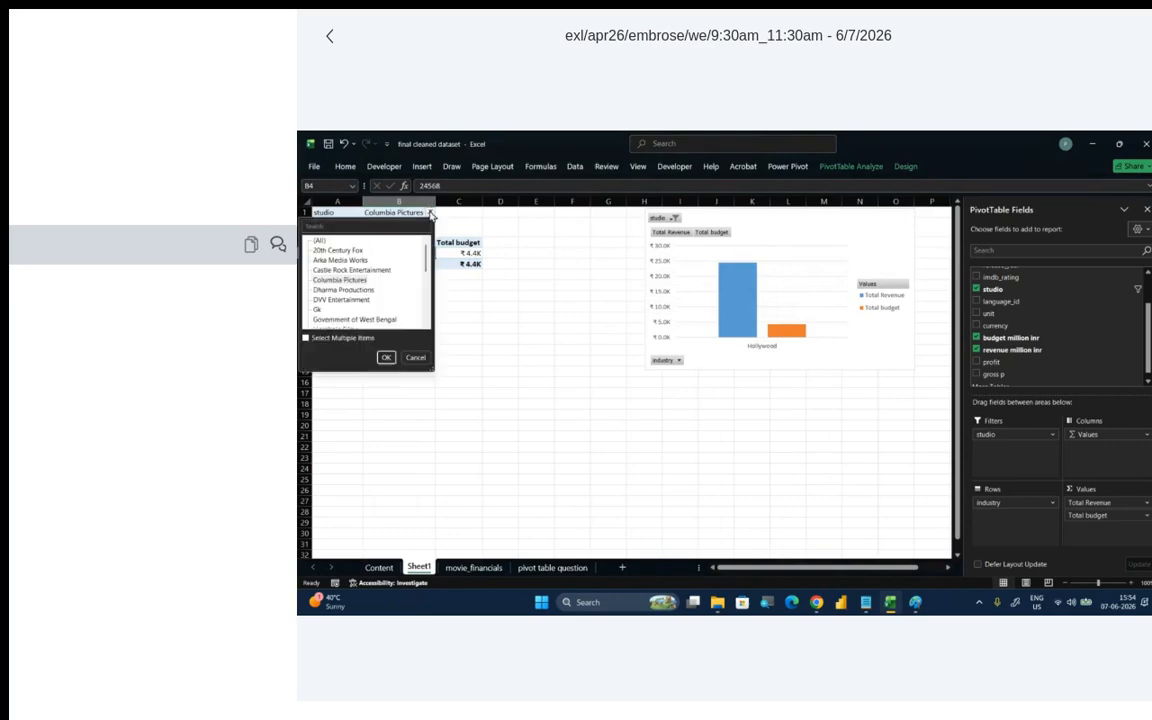
{"action": "left_click", "coordinate": [362, 300]}
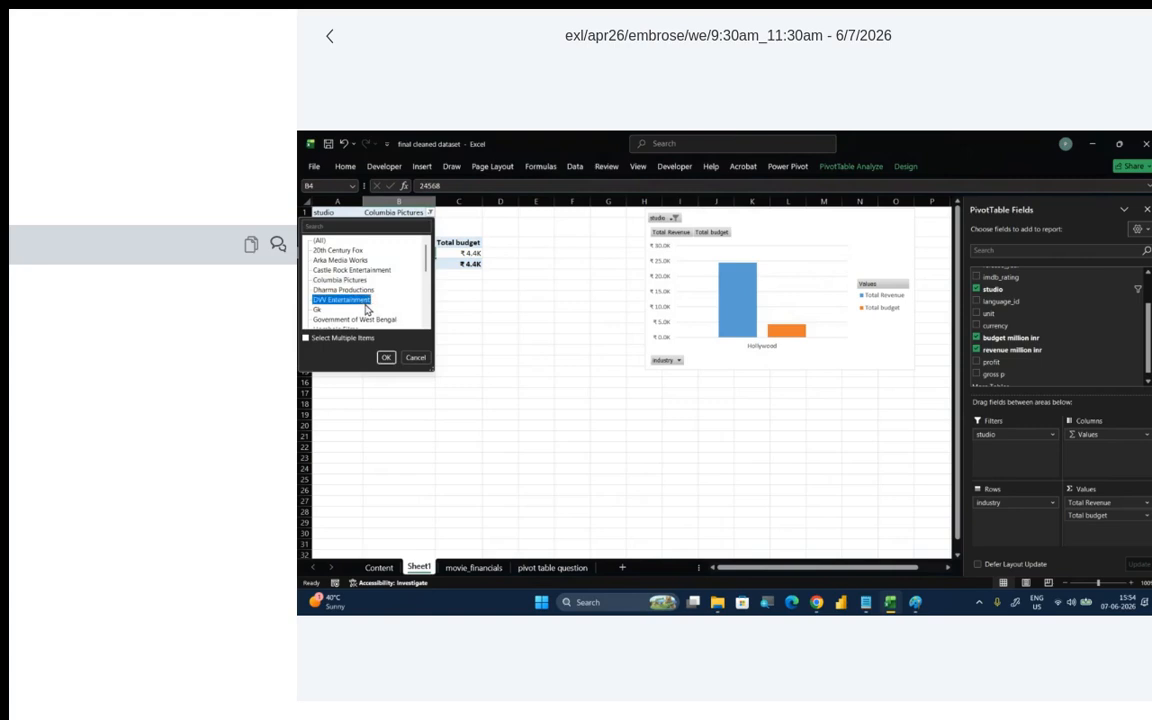
{"action": "left_click", "coordinate": [387, 357]}
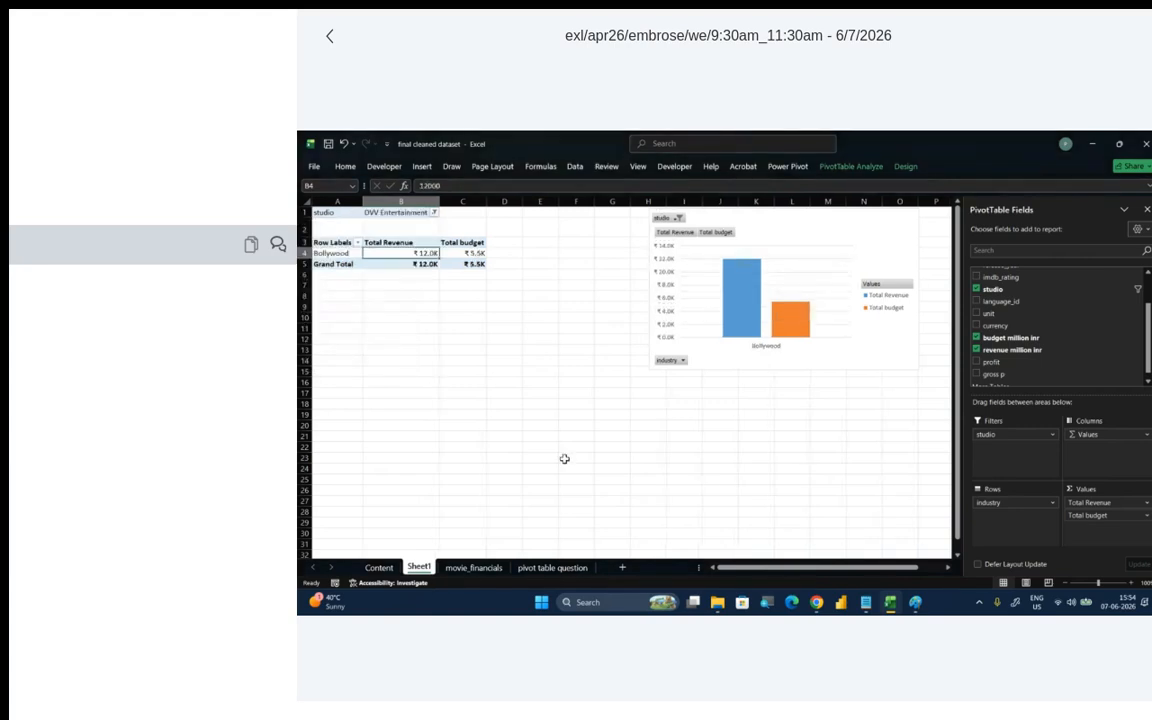
- Switch to Chrome, view the Batch View page and the BigBlueButton meeting, and return to the Excel workbook
{"action": "mouse_move", "coordinate": [818, 603]}
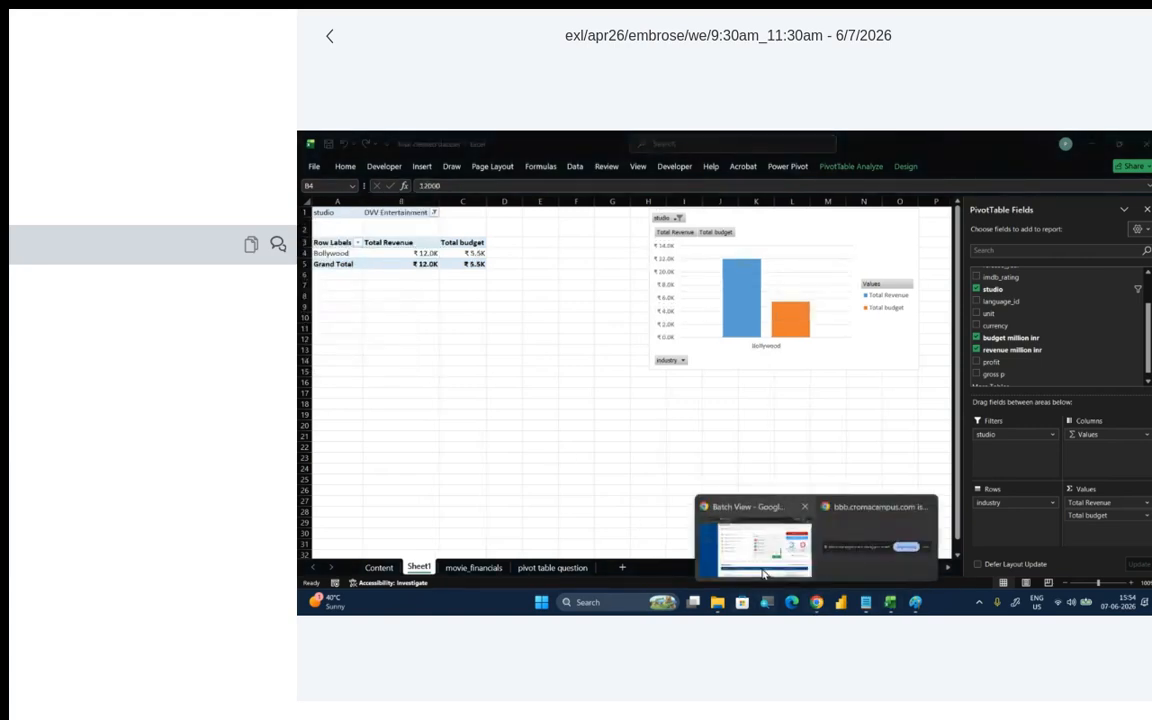
{"action": "left_click", "coordinate": [745, 525]}
{"action": "left_click", "coordinate": [349, 139]}
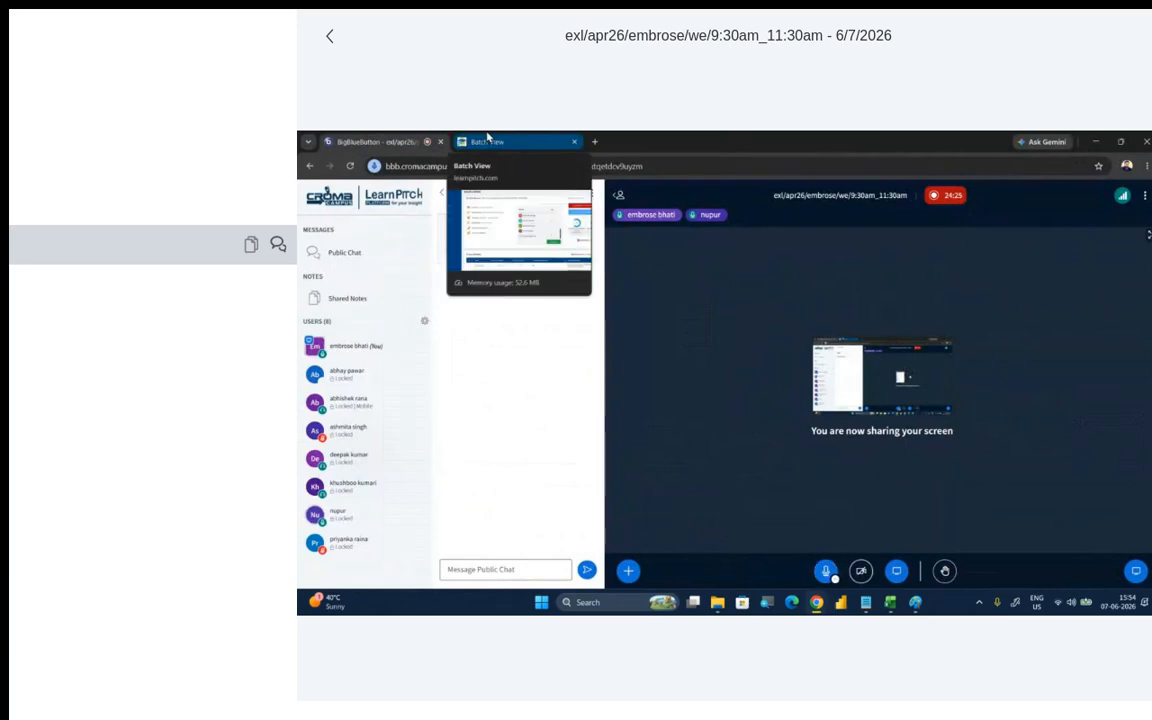
{"action": "left_click", "coordinate": [488, 138]}
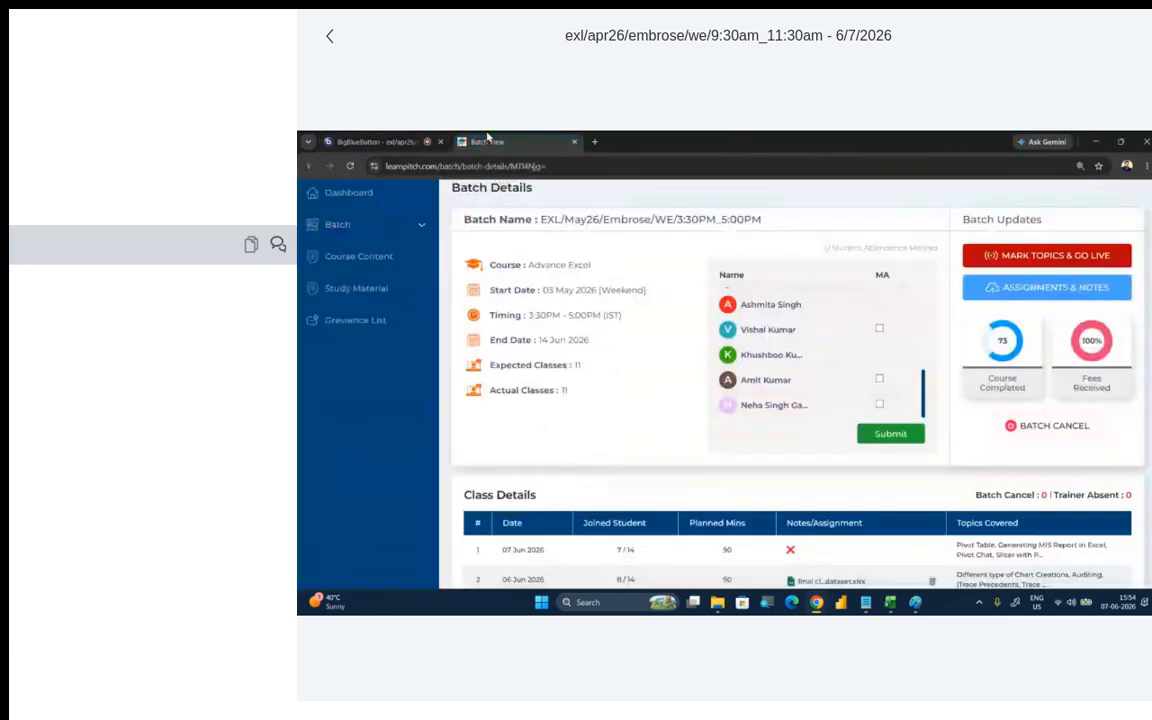
{"action": "left_click", "coordinate": [406, 139]}
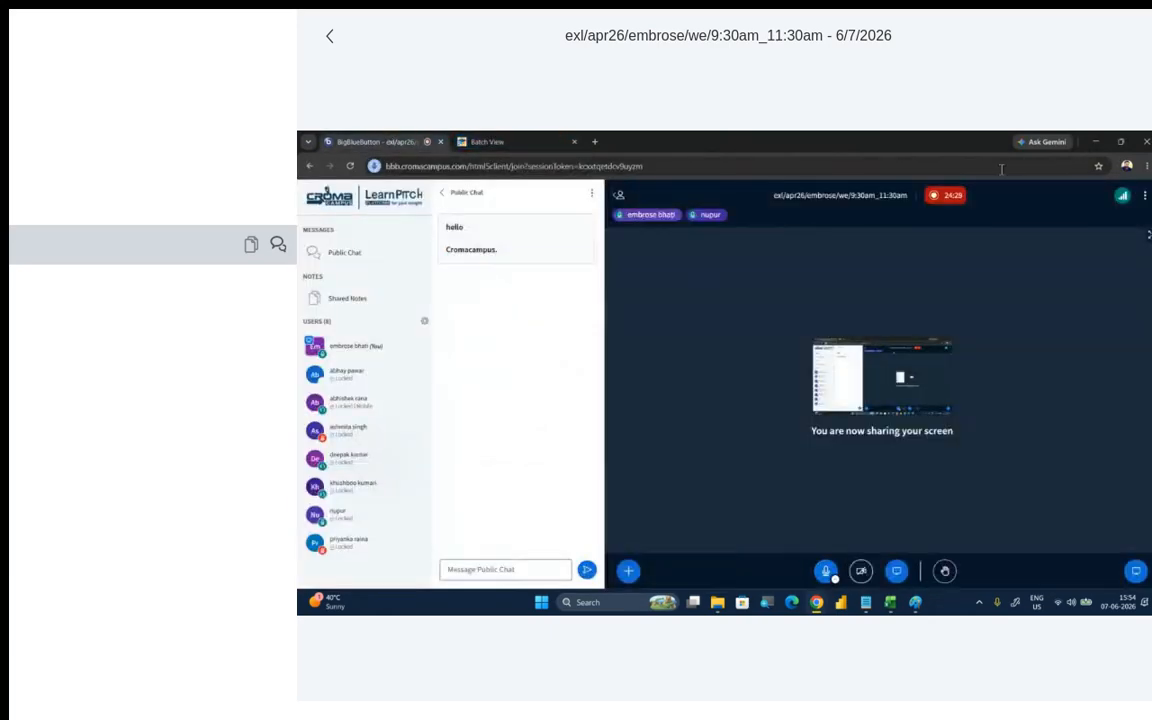
{"action": "left_click", "coordinate": [1094, 143]}
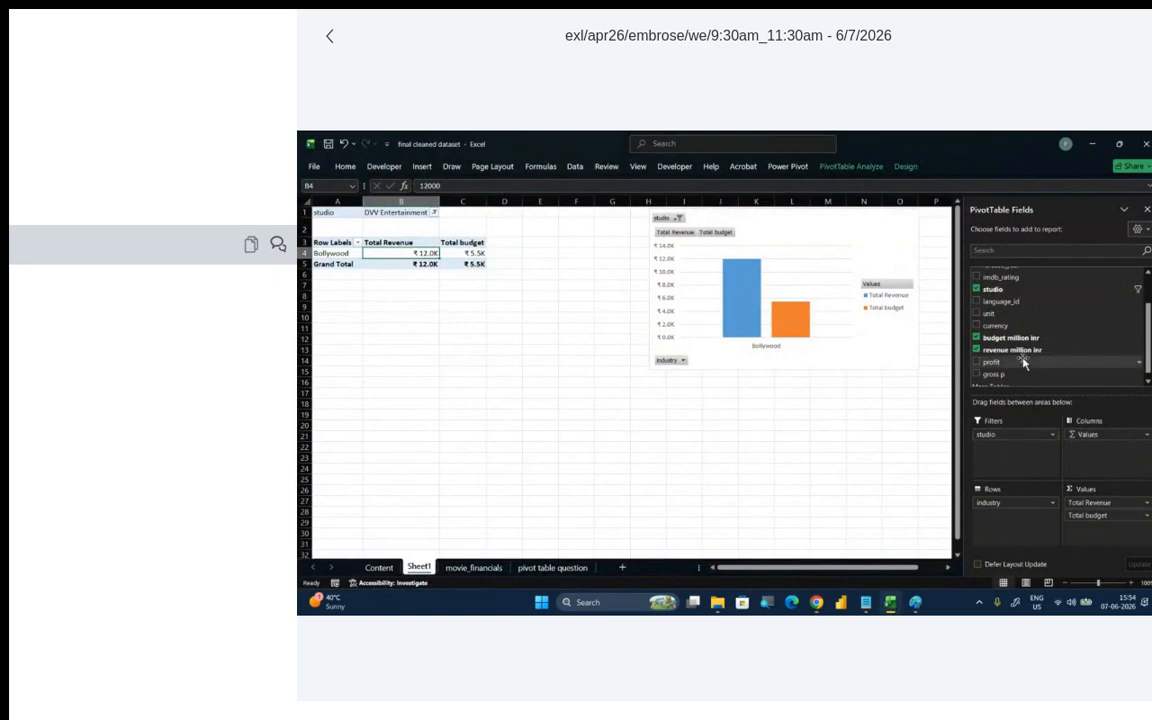
- Try the industry field as a PivotTable report filter and put it back as the row field
{"action": "scroll", "coordinate": [1010, 300], "scroll_direction": "up", "scroll_amount": 3}
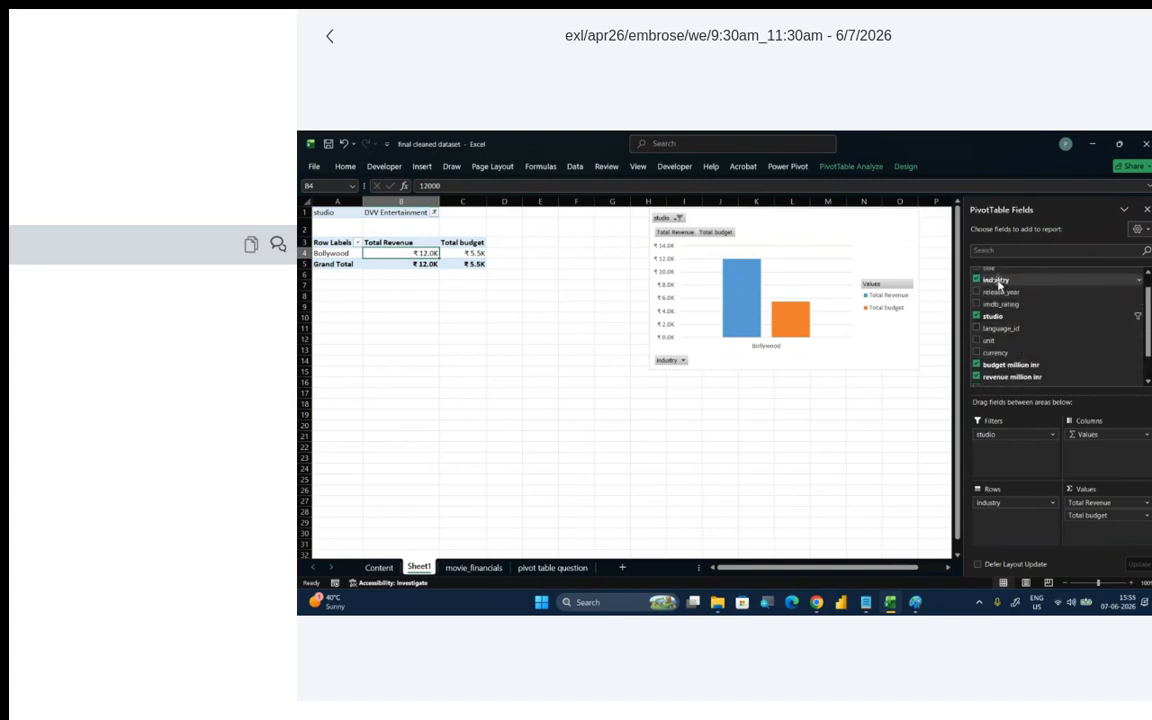
{"action": "left_click_drag", "start_coordinate": [994, 279], "coordinate": [1020, 450]}
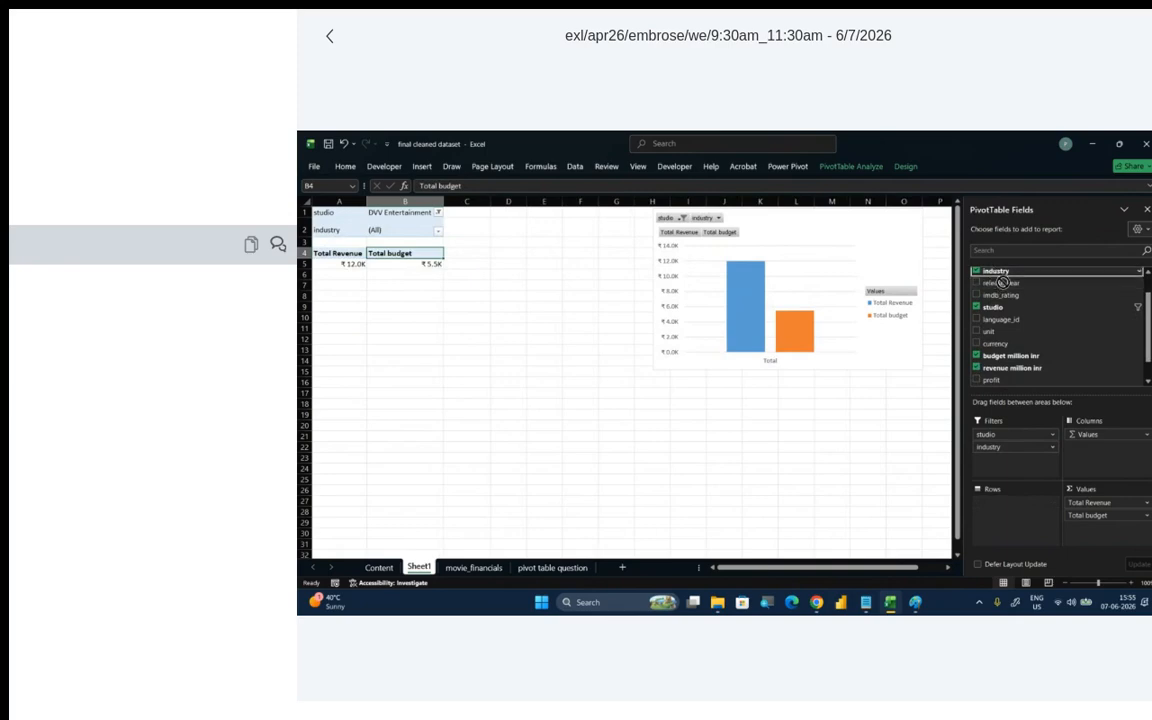
{"action": "left_click_drag", "start_coordinate": [1002, 283], "coordinate": [1034, 512]}
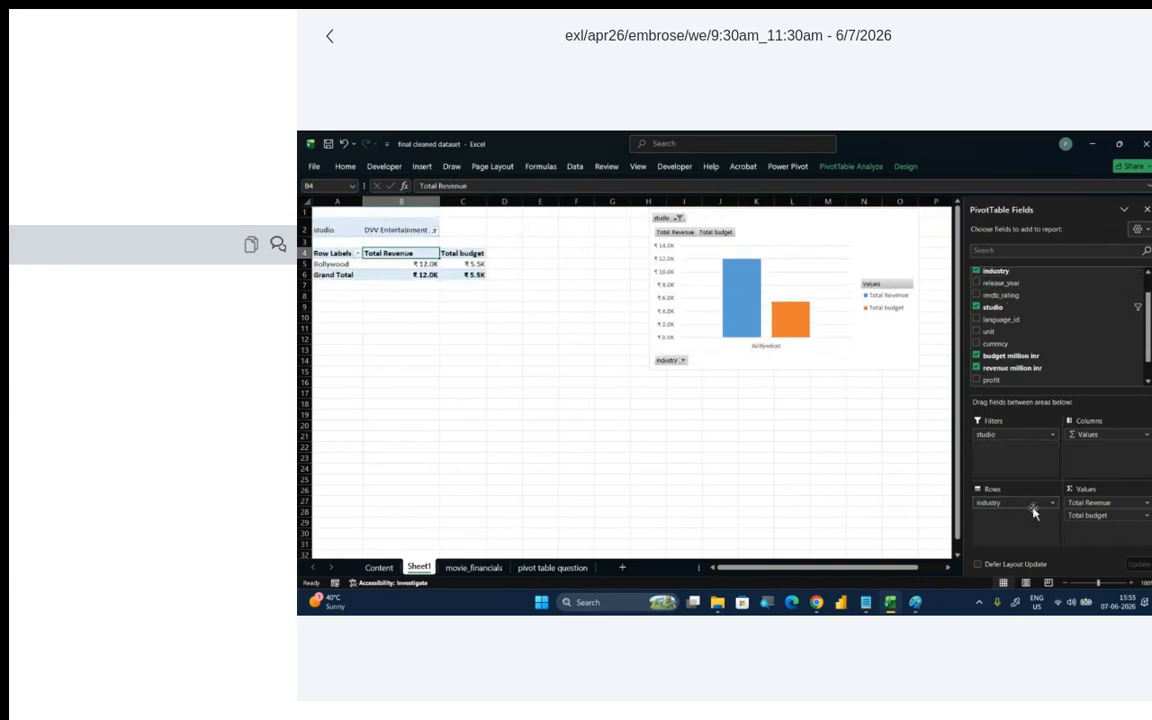
- Add release_year as a second PivotTable report filter and reset the studio filter to (All)
{"action": "scroll", "coordinate": [1012, 310], "scroll_direction": "up", "scroll_amount": 1}
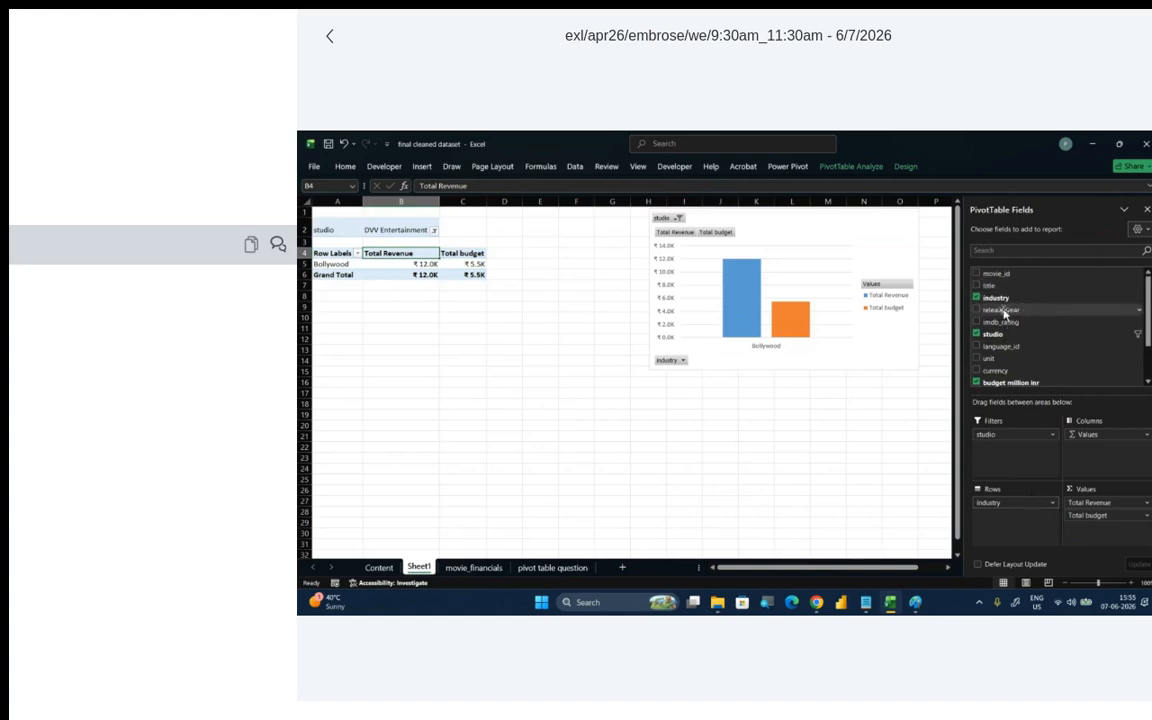
{"action": "left_click_drag", "start_coordinate": [1004, 314], "coordinate": [1034, 443]}
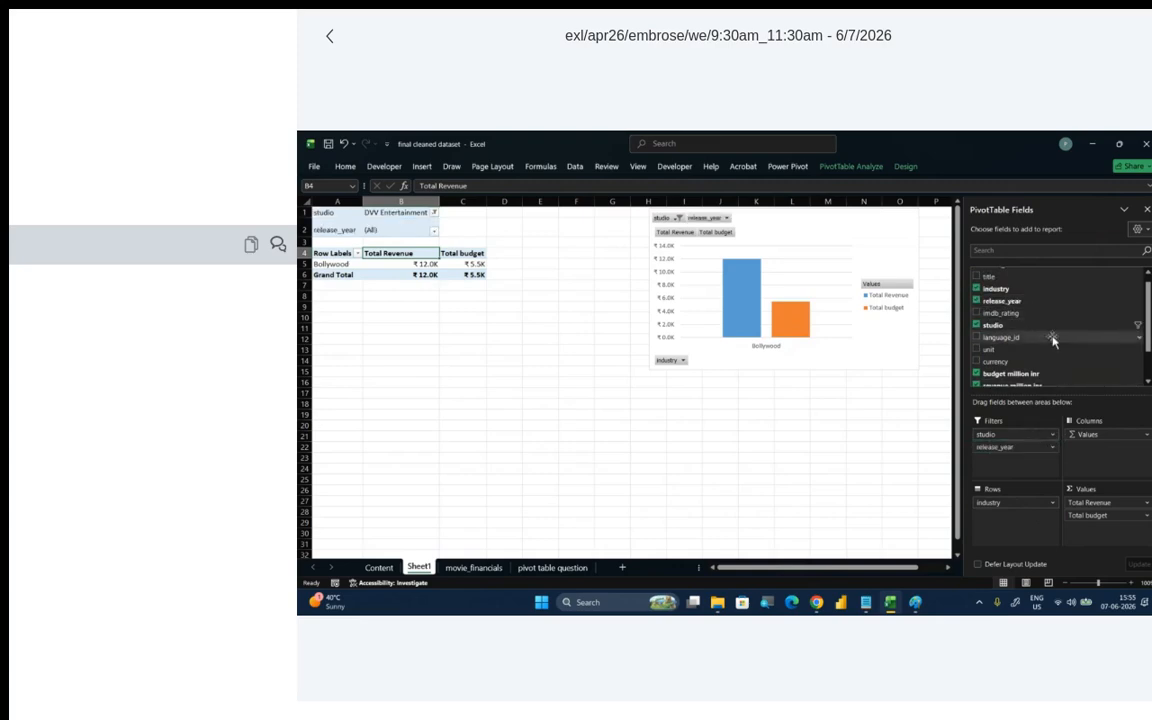
{"action": "scroll", "coordinate": [1052, 341], "scroll_direction": "up", "scroll_amount": 1}
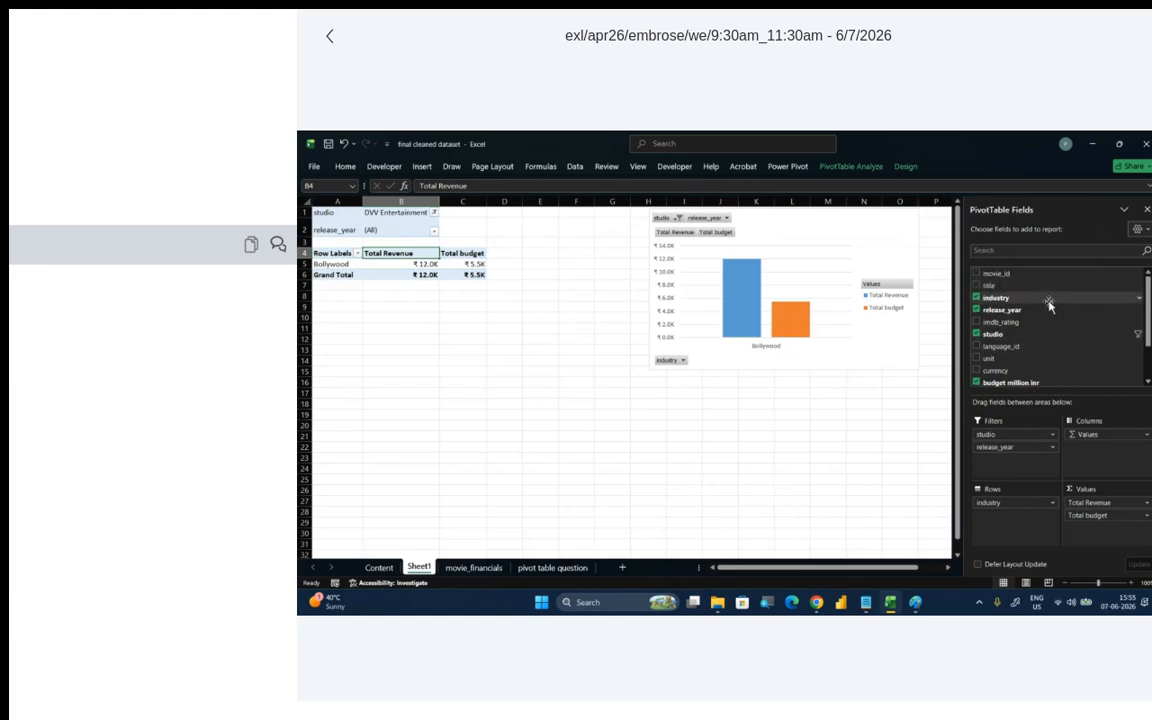
{"action": "left_click", "coordinate": [434, 212]}
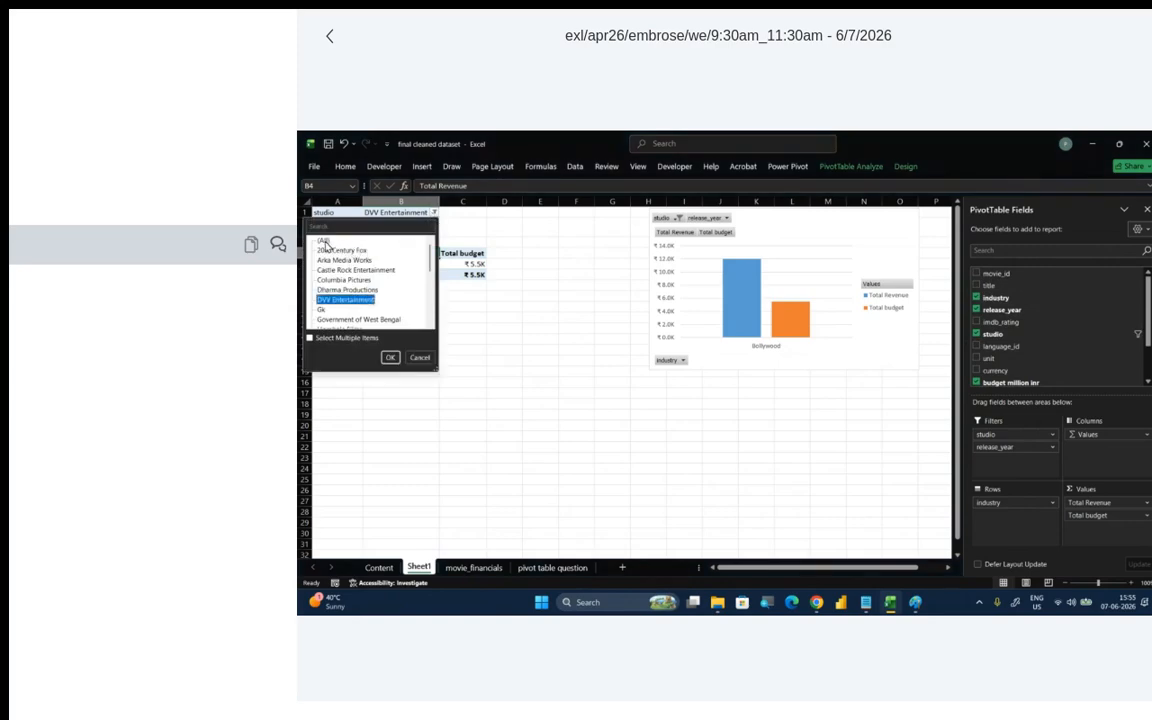
{"action": "left_click", "coordinate": [389, 357]}
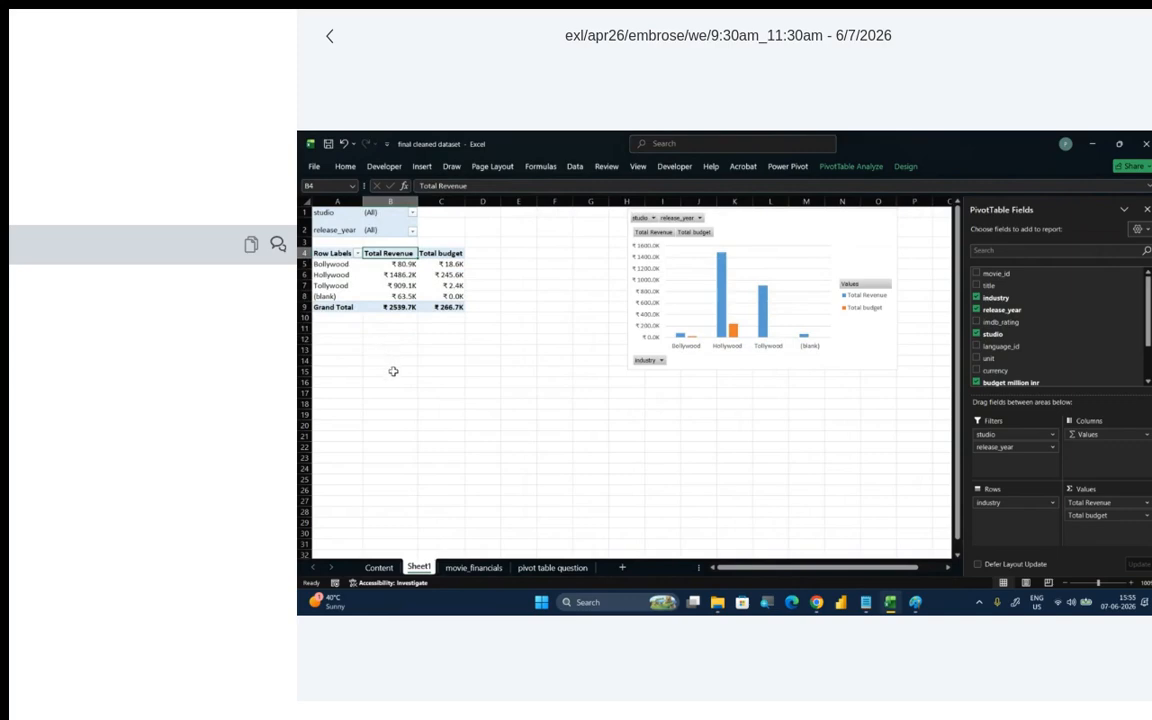
- Look at the BigBlueButton meeting in Chrome and return to the PivotTable in Excel
{"action": "mouse_move", "coordinate": [824, 604]}
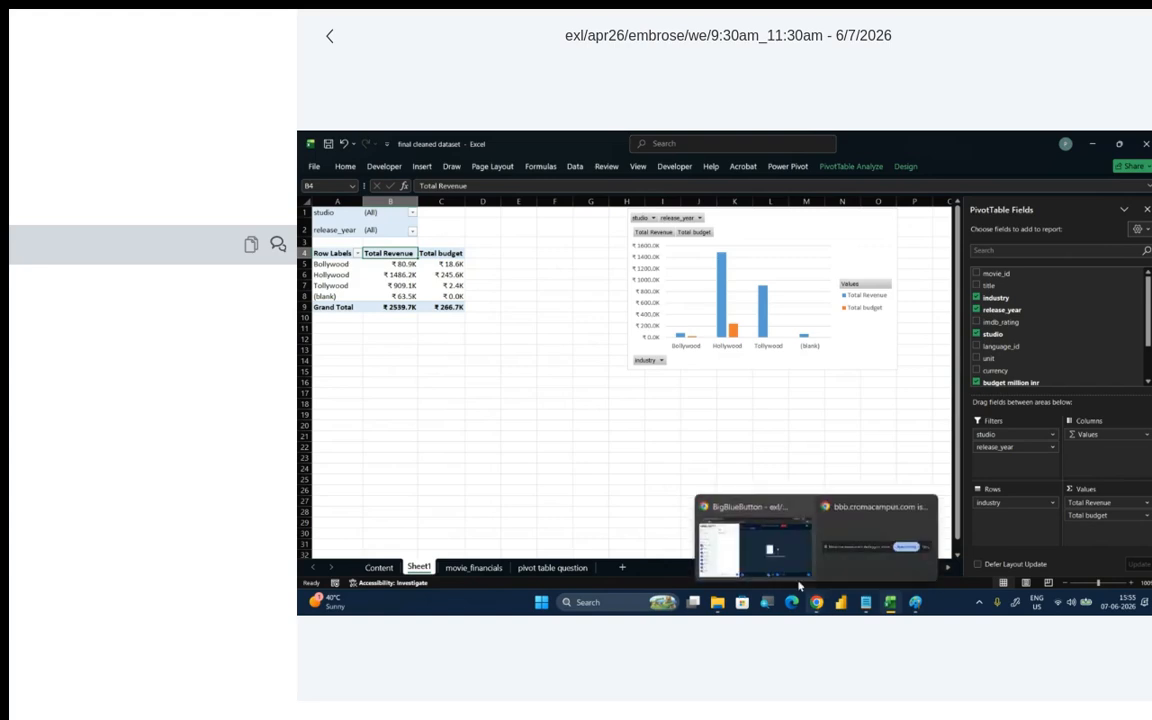
{"action": "left_click", "coordinate": [717, 521]}
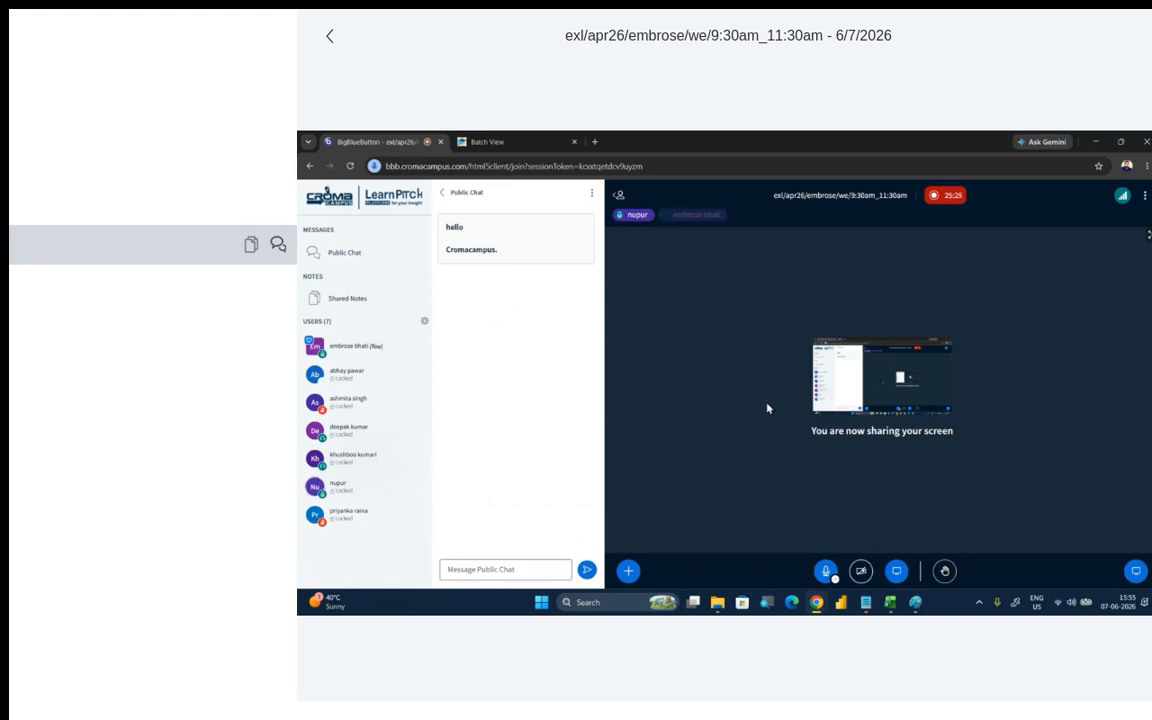
{"action": "left_click", "coordinate": [1094, 141]}
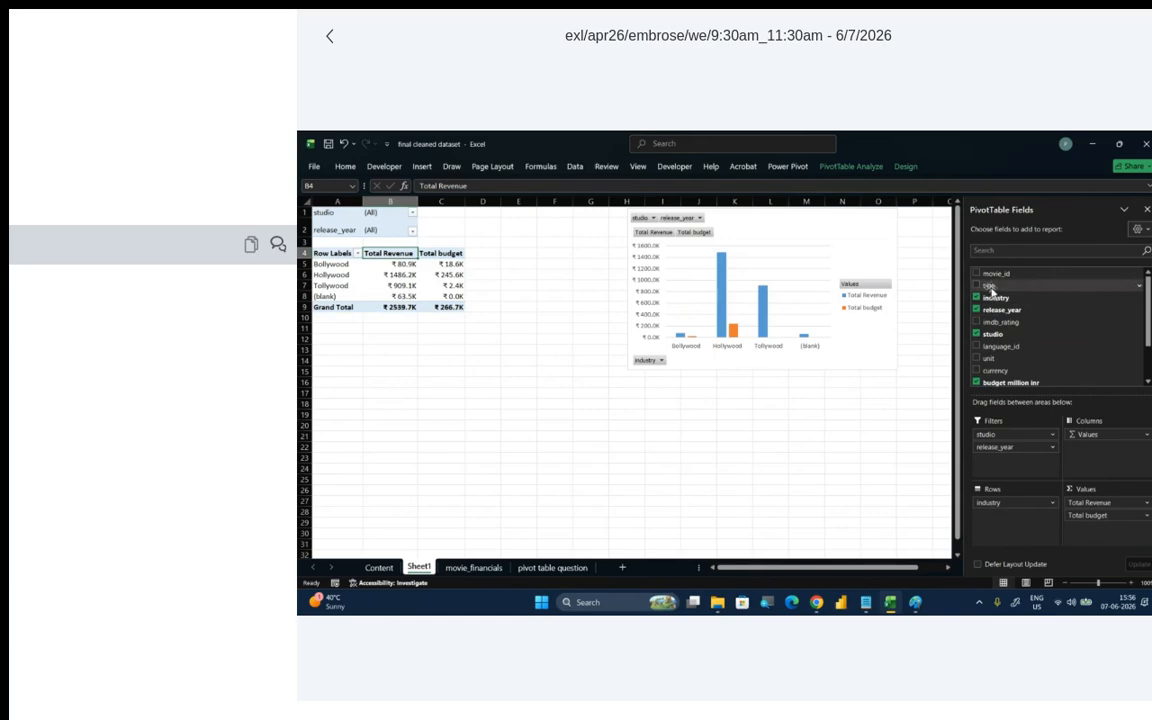
- Add the title field to the PivotTable rows beneath industry and look through the movies grouped by industry
{"action": "left_click_drag", "start_coordinate": [991, 289], "coordinate": [1030, 511]}
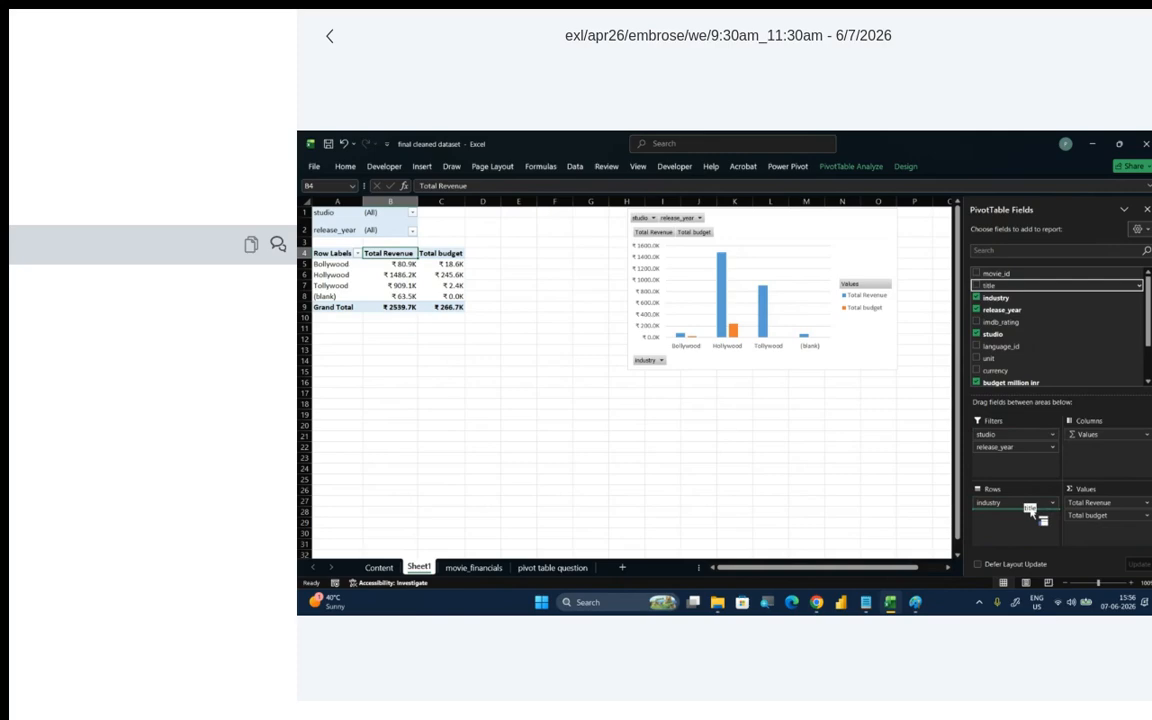
{"action": "left_click_drag", "start_coordinate": [1030, 511], "coordinate": [1030, 512]}
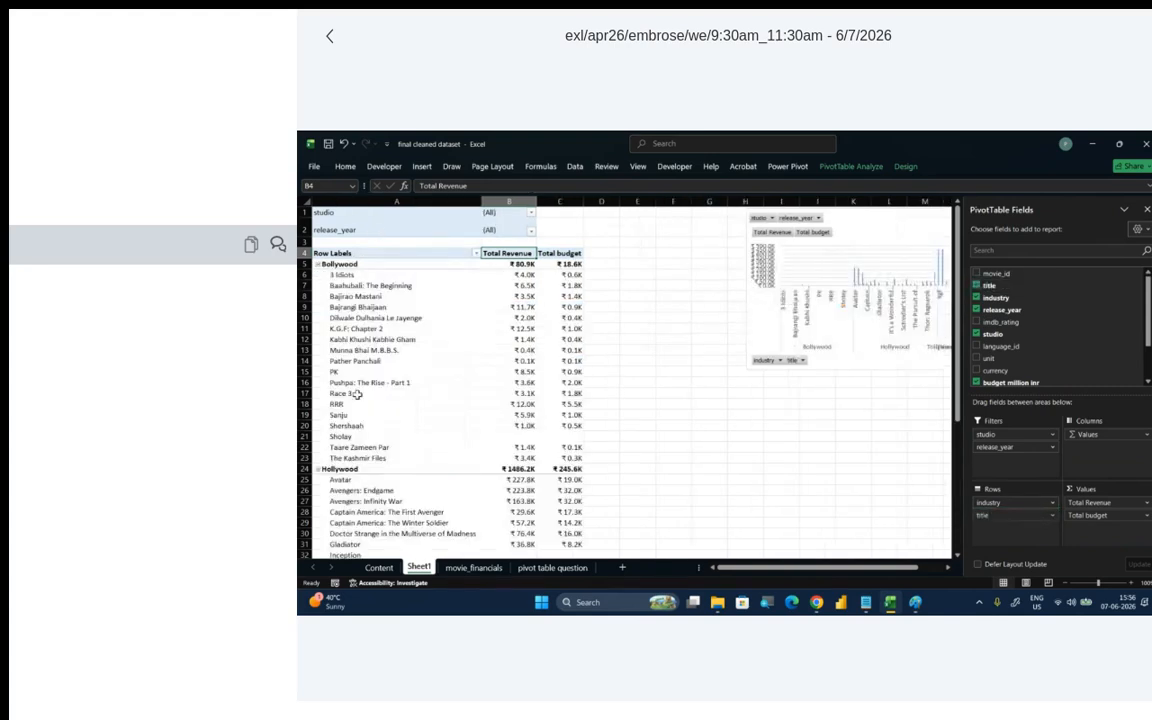
{"action": "scroll", "coordinate": [357, 394], "scroll_direction": "down", "scroll_amount": 1}
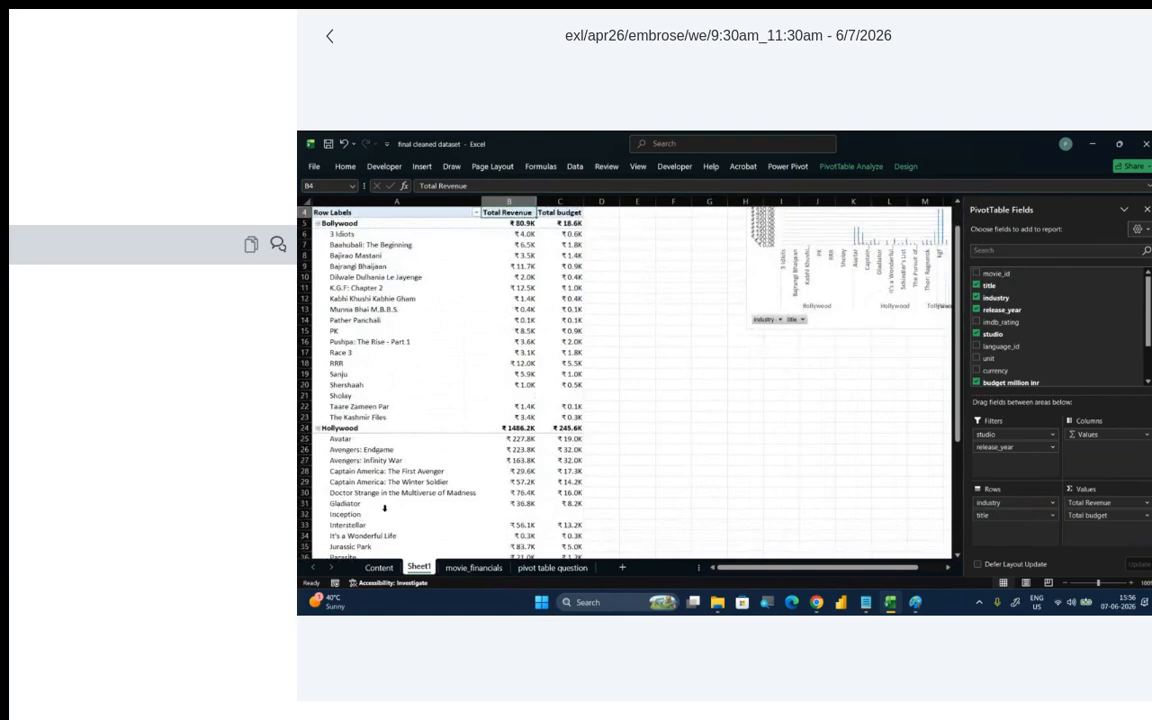
- Remove the industry field from the PivotTable rows and look through the ungrouped list of titles
{"action": "left_click", "coordinate": [1054, 509]}
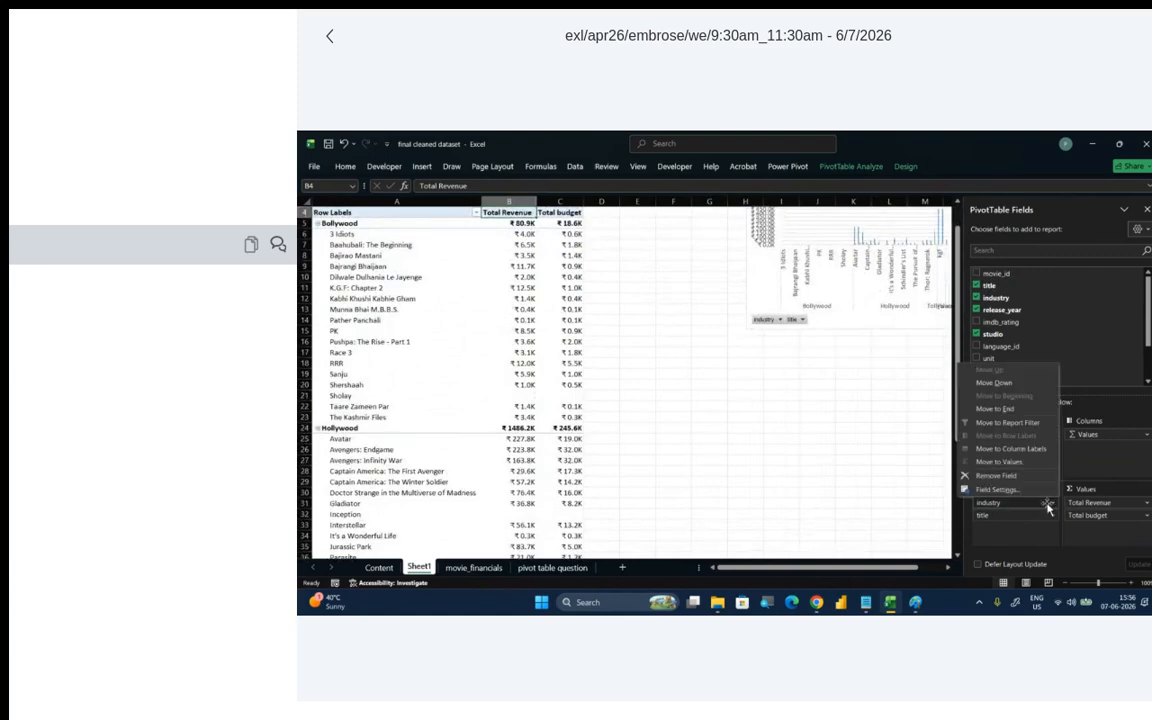
{"action": "left_click", "coordinate": [990, 474]}
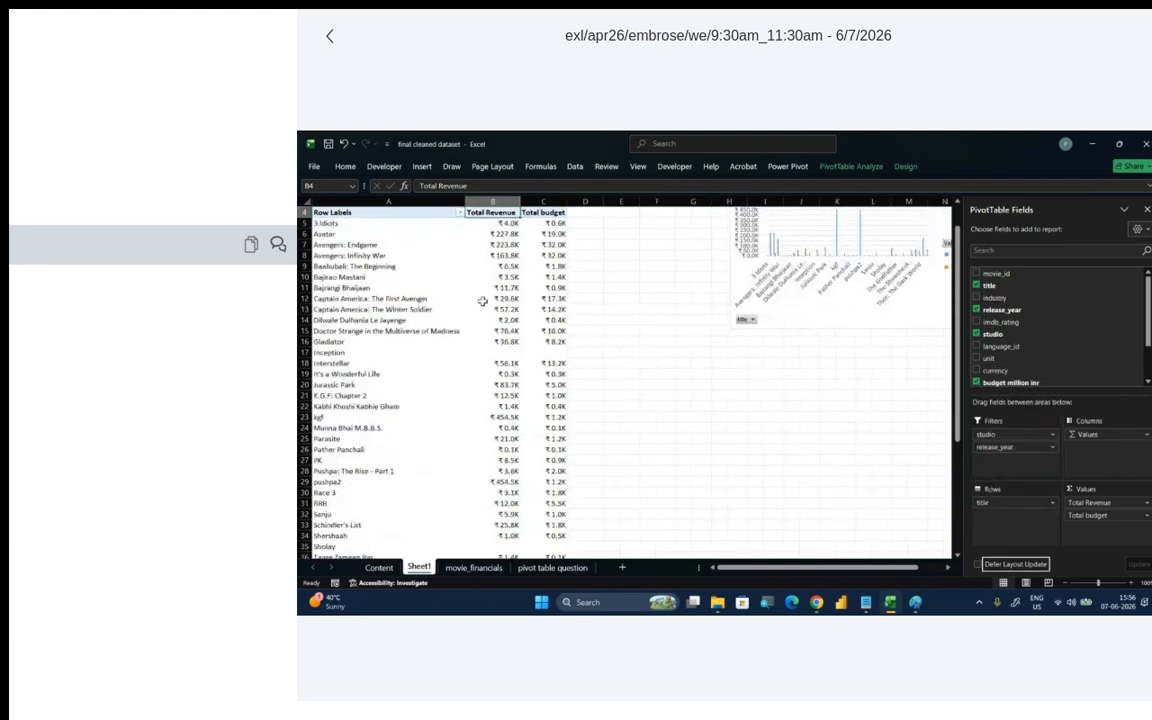
{"action": "scroll", "coordinate": [395, 500], "scroll_direction": "down", "scroll_amount": 1}
{"action": "scroll", "coordinate": [397, 481], "scroll_direction": "down", "scroll_amount": 5}
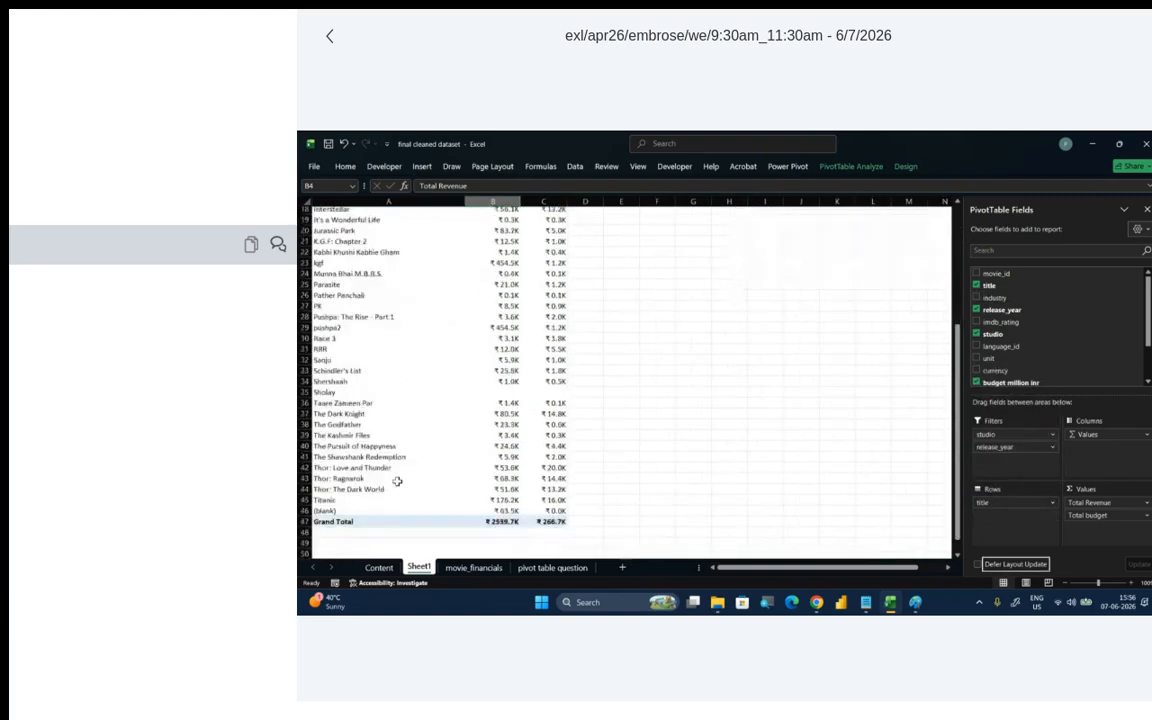
{"action": "scroll", "coordinate": [397, 481], "scroll_direction": "up", "scroll_amount": 8}
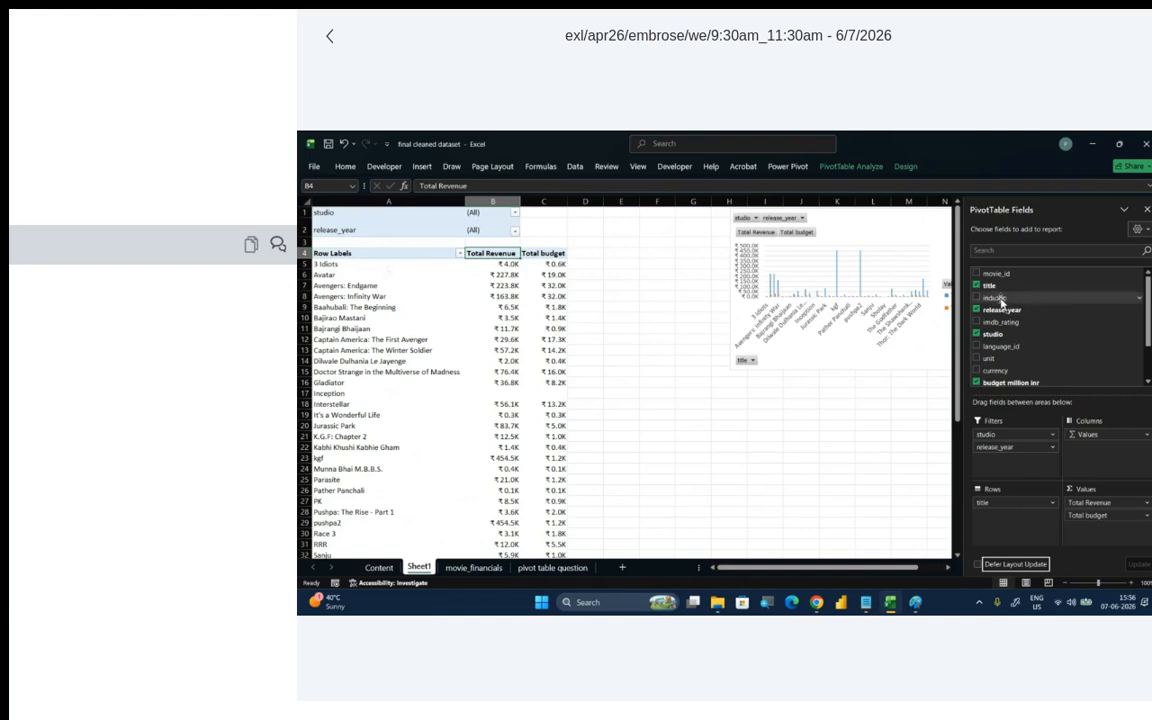
- Add industry back to the PivotTable rows beneath title and reorder it above title
{"action": "left_click_drag", "start_coordinate": [996, 297], "coordinate": [1020, 510]}
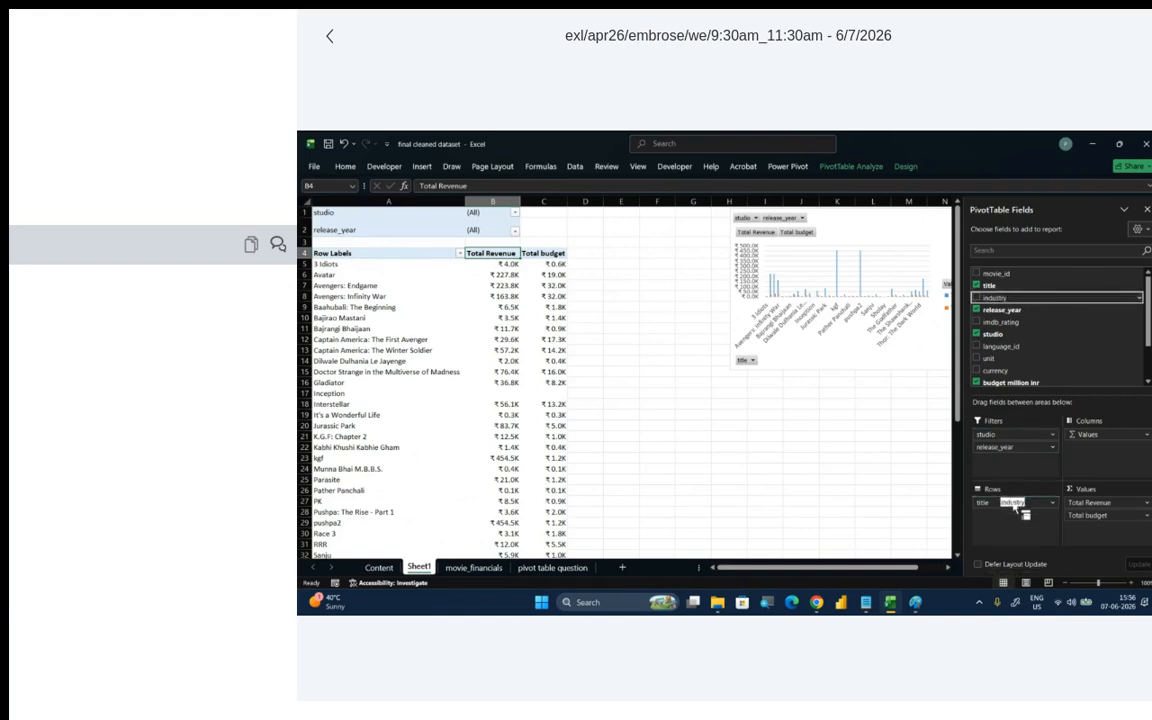
{"action": "left_click_drag", "start_coordinate": [1020, 510], "coordinate": [1013, 525]}
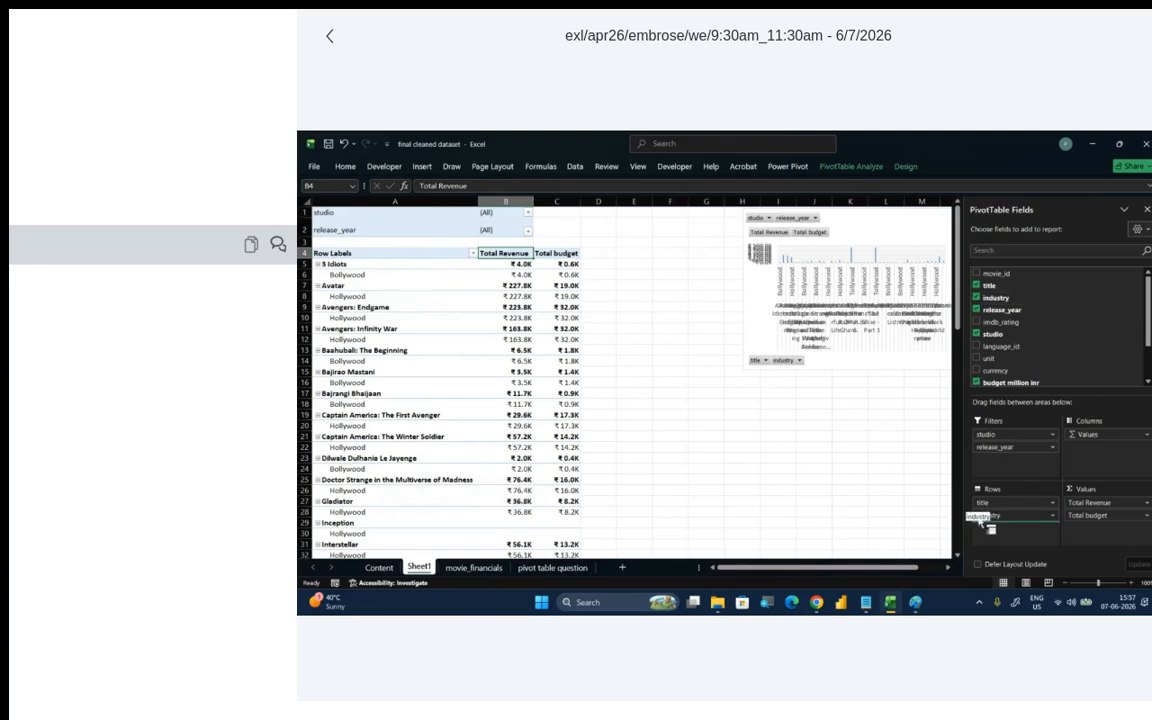
{"action": "left_click_drag", "start_coordinate": [990, 515], "coordinate": [990, 498]}
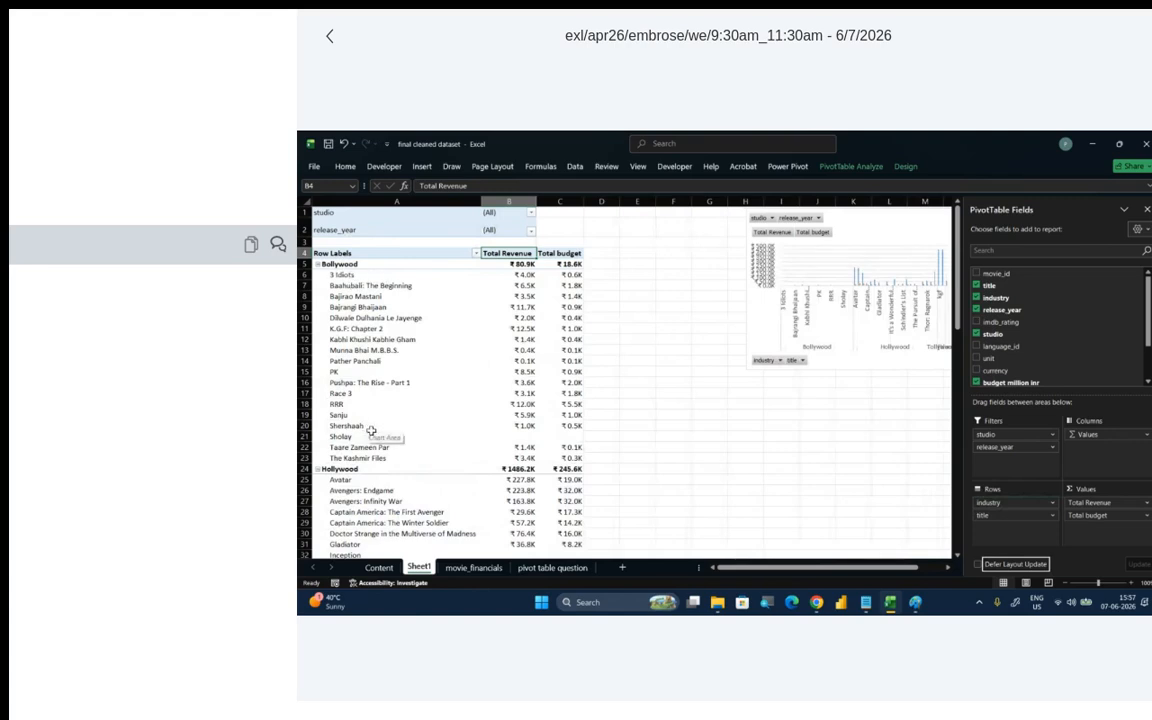
- Review the movies grouped by industry, move industry into the report filters, and return it to the rows above title
{"action": "scroll", "coordinate": [371, 431], "scroll_direction": "down", "scroll_amount": 6}
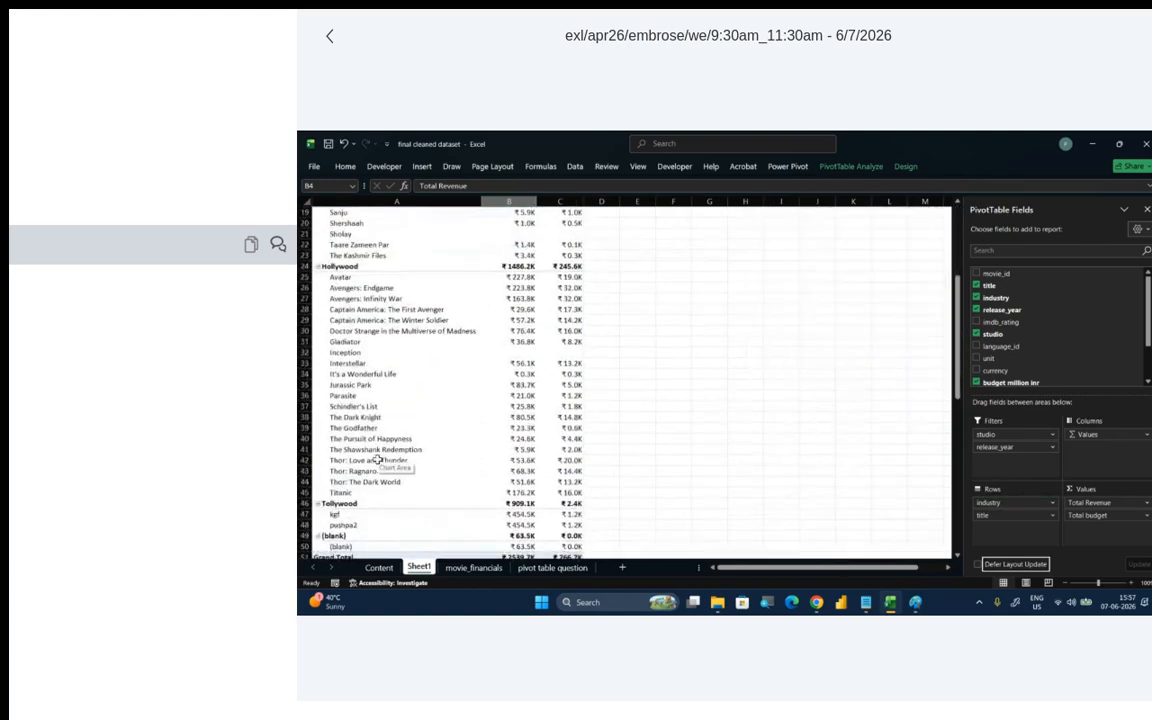
{"action": "scroll", "coordinate": [470, 500], "scroll_direction": "up", "scroll_amount": 6}
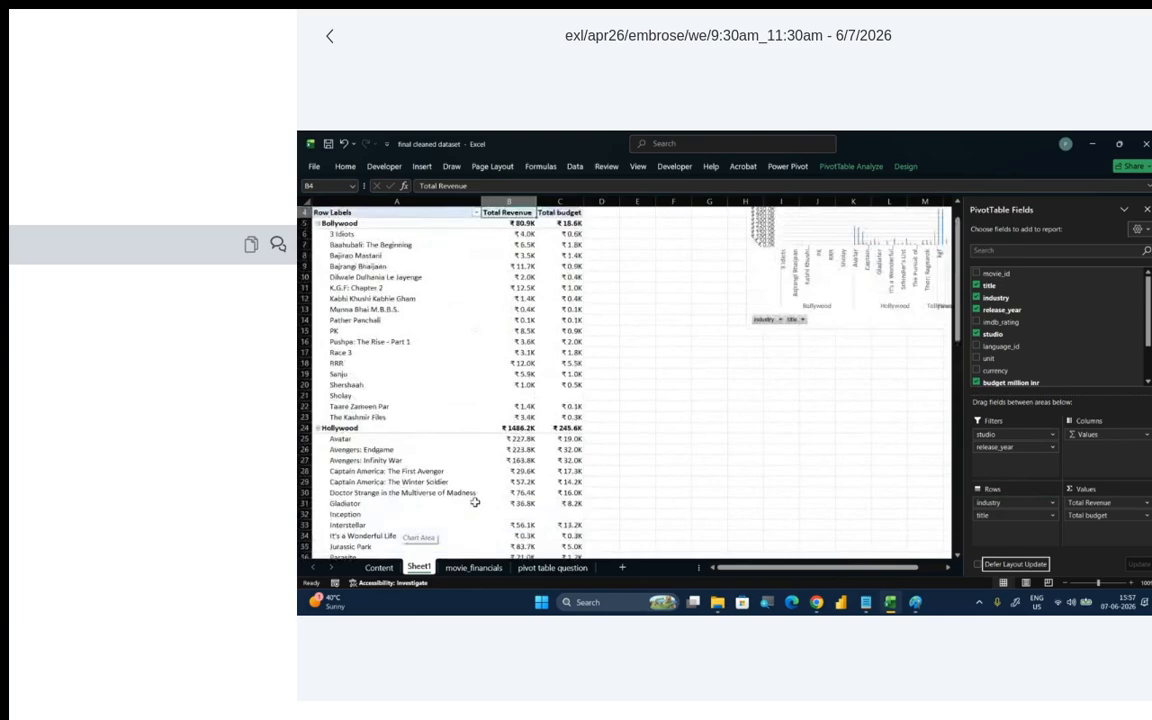
{"action": "left_click_drag", "start_coordinate": [993, 299], "coordinate": [1010, 459]}
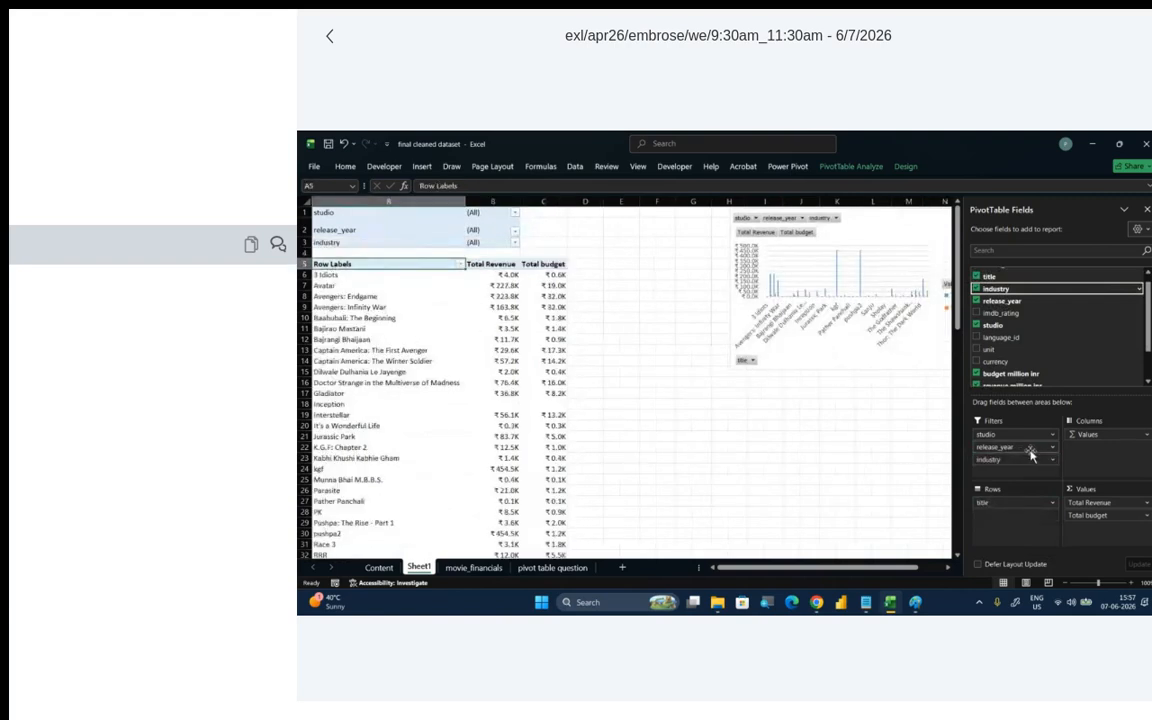
{"action": "left_click_drag", "start_coordinate": [1022, 461], "coordinate": [998, 502]}
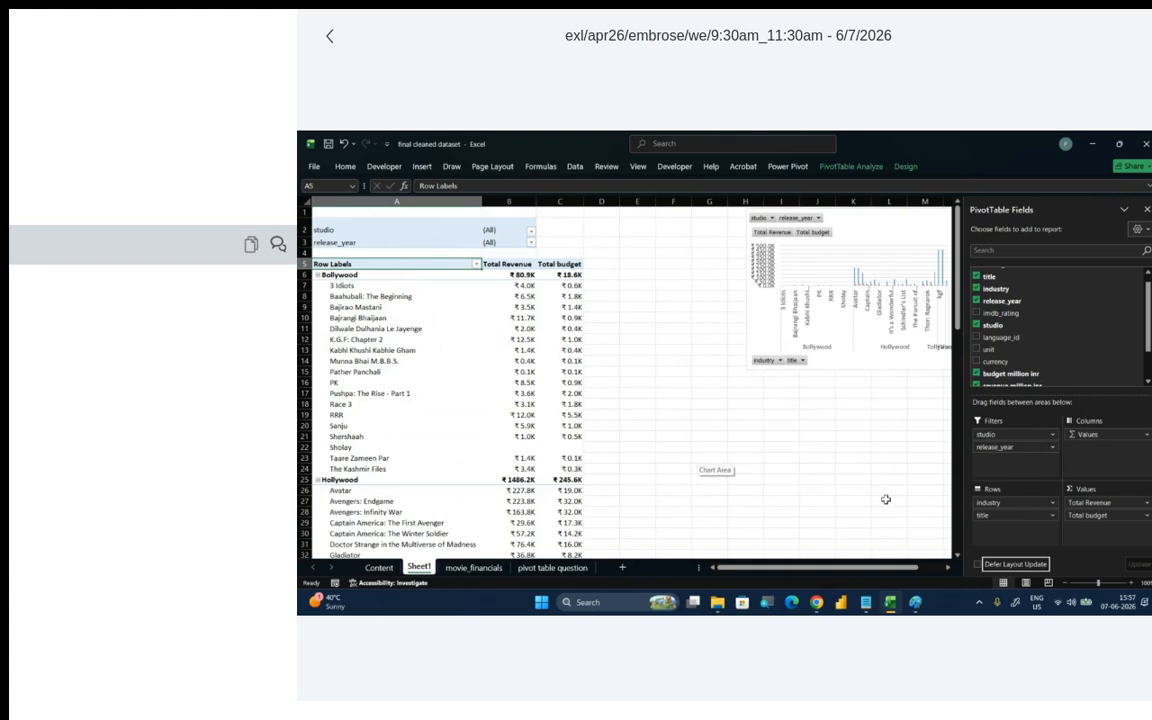
- Move the PivotChart beside the PivotTable's budget column and hide all of its field buttons
{"action": "left_click", "coordinate": [888, 216]}
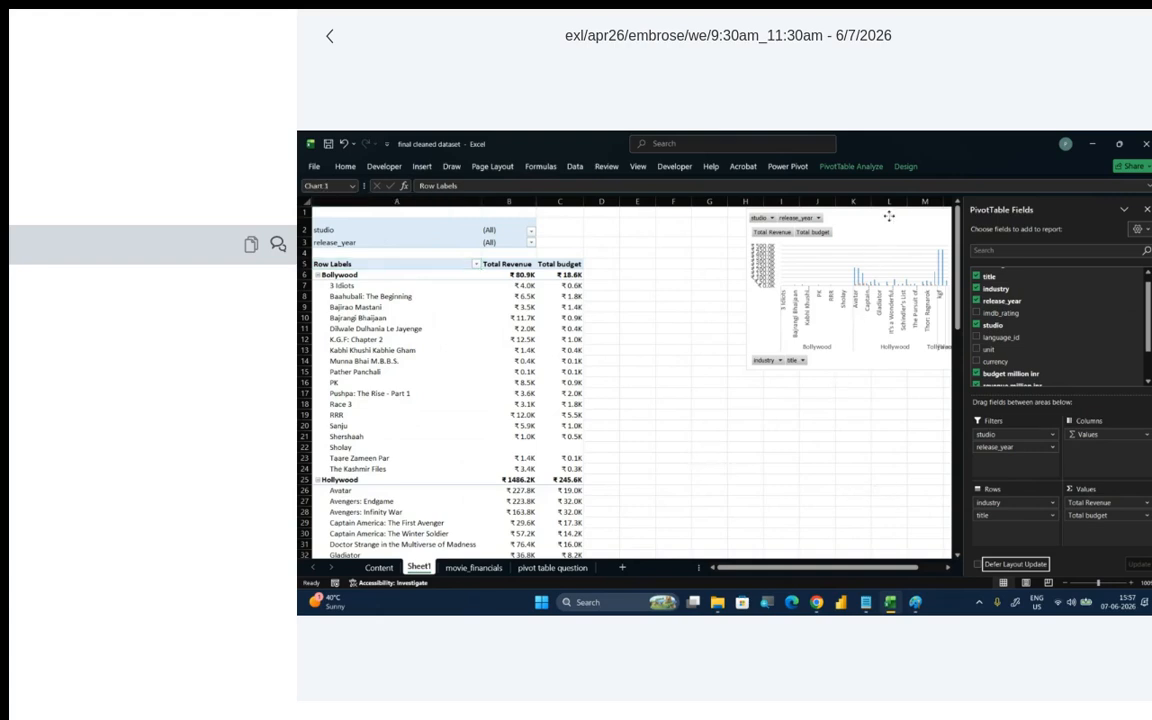
{"action": "left_click_drag", "start_coordinate": [888, 216], "coordinate": [728, 266]}
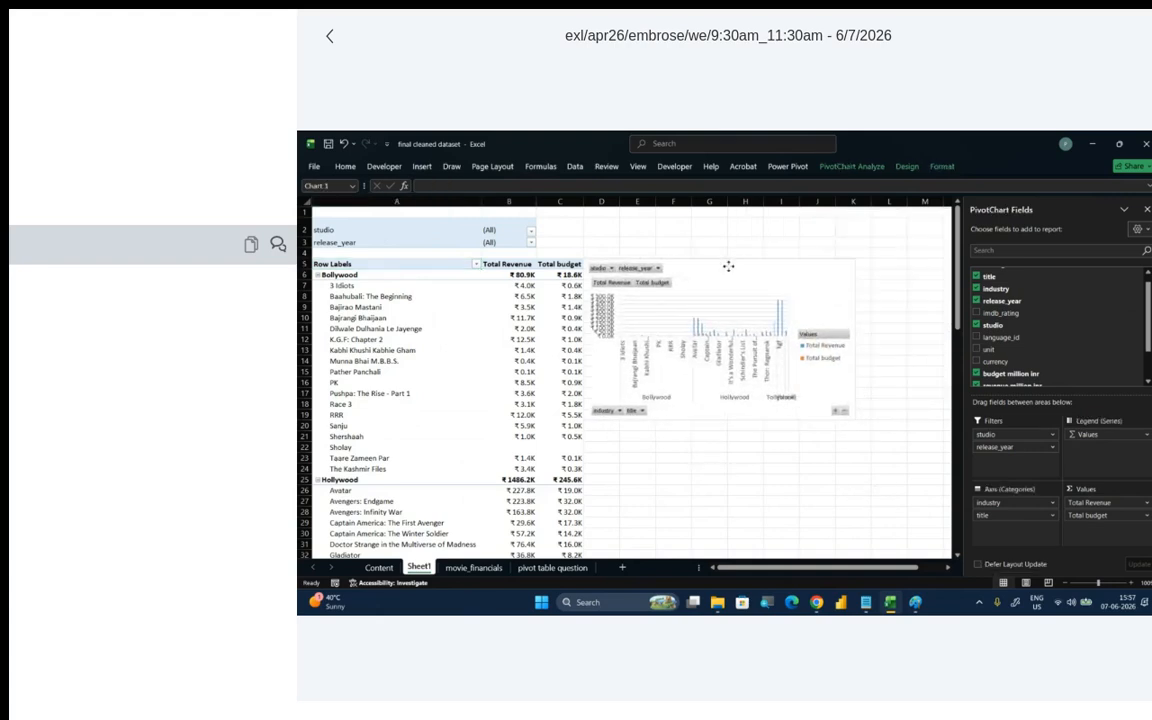
{"action": "right_click", "coordinate": [640, 411]}
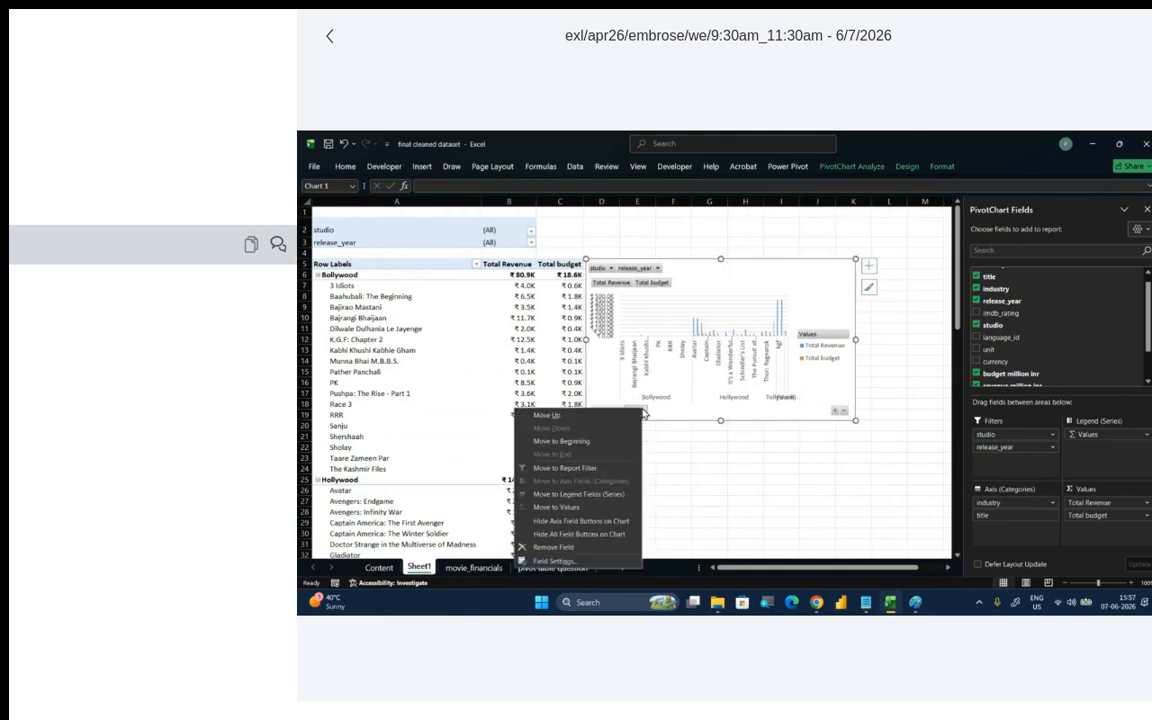
{"action": "left_click", "coordinate": [575, 534]}
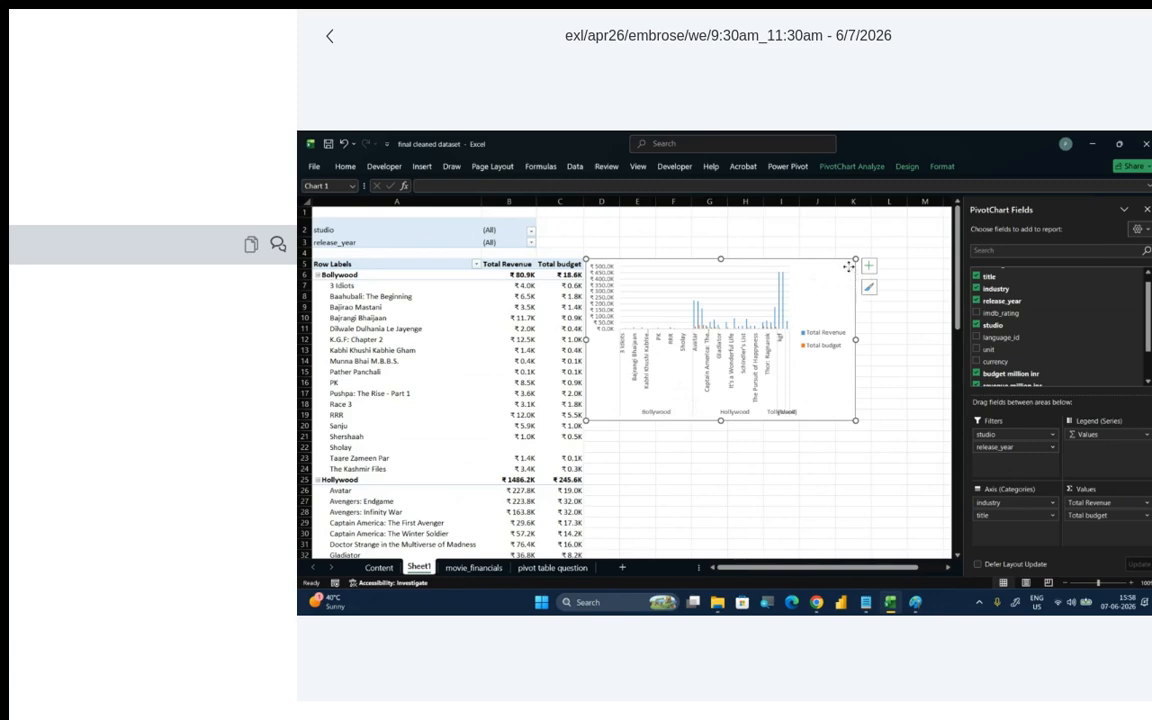
- Delete the PivotChart from Sheet1
{"action": "key", "text": "Delete"}
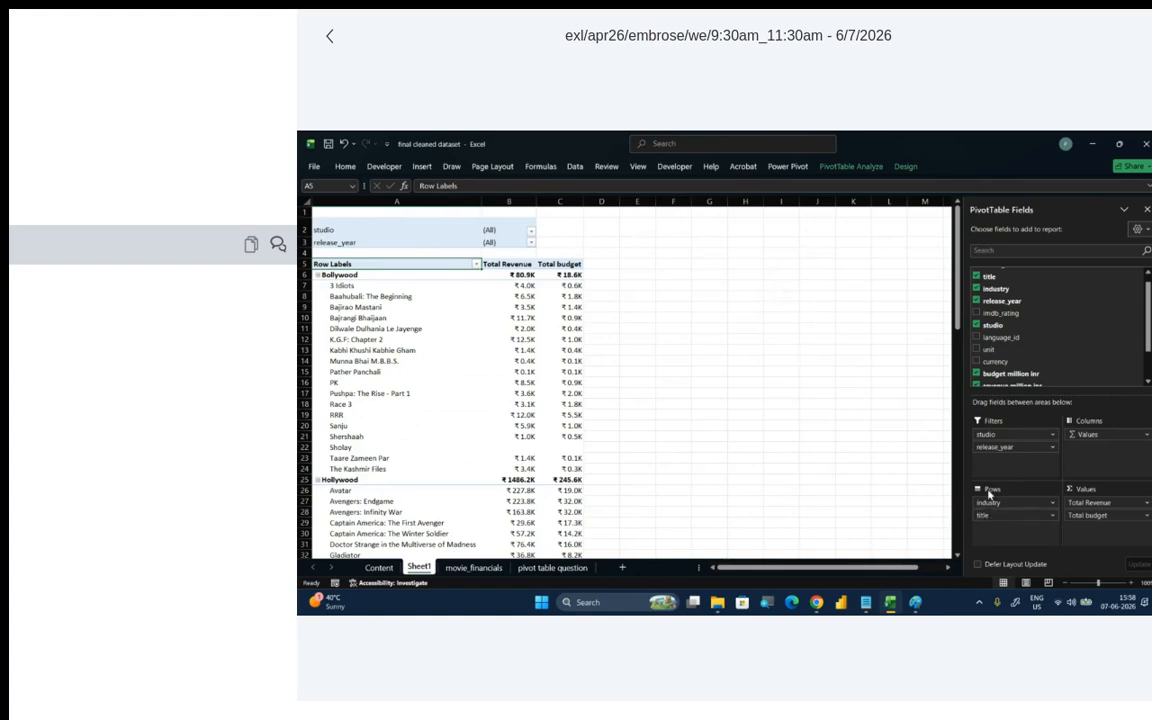
- Move the studio field into the PivotTable columns and inspect the Arka Media Works revenue for Baahubali: The Beginning
{"action": "scroll", "coordinate": [1021, 323], "scroll_direction": "up", "scroll_amount": 1}
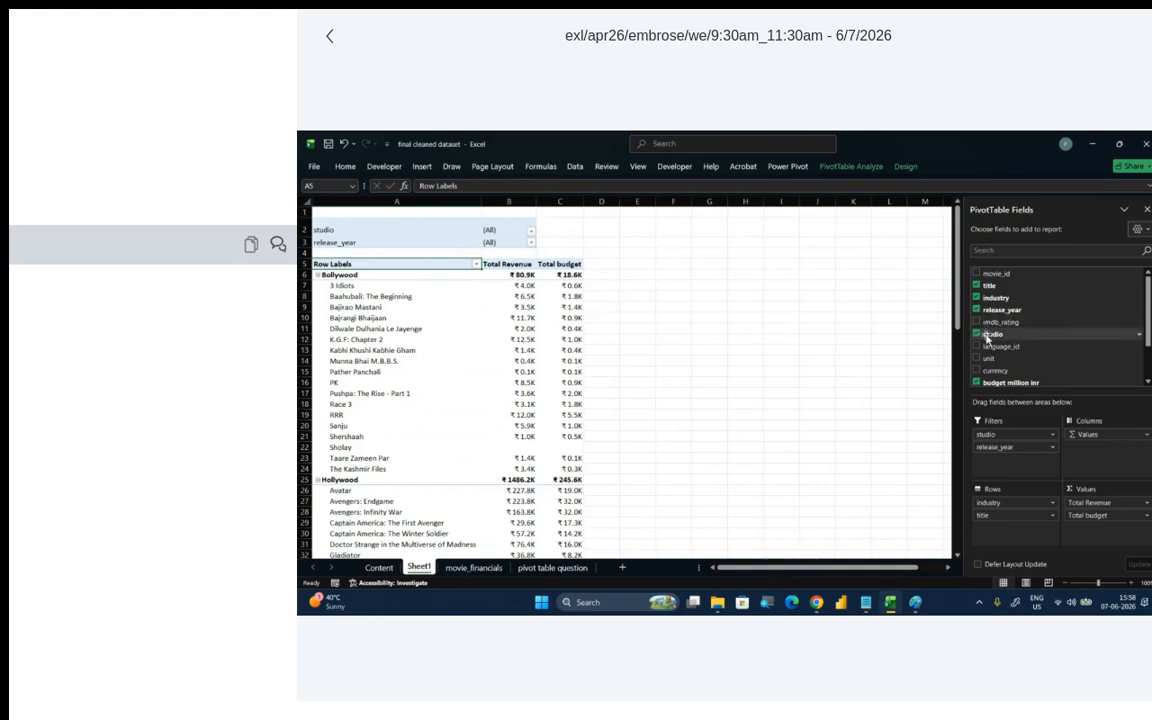
{"action": "left_click_drag", "start_coordinate": [992, 333], "coordinate": [1118, 453]}
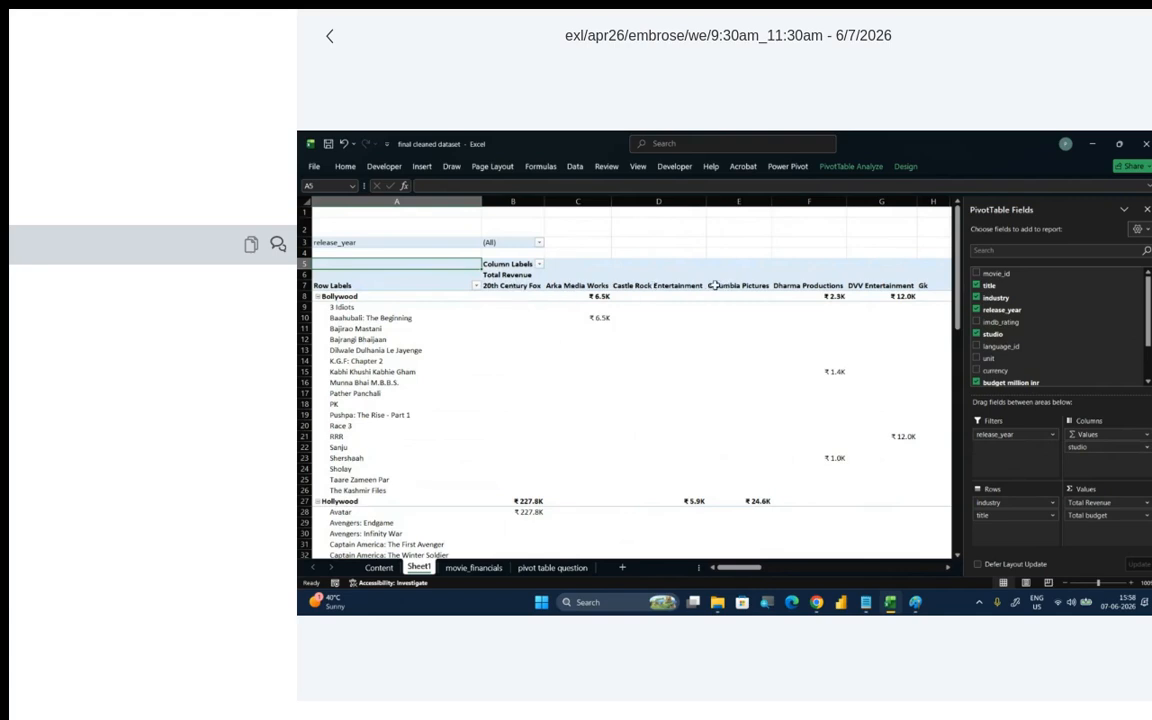
{"action": "left_click", "coordinate": [360, 317]}
{"action": "left_click", "coordinate": [586, 286]}
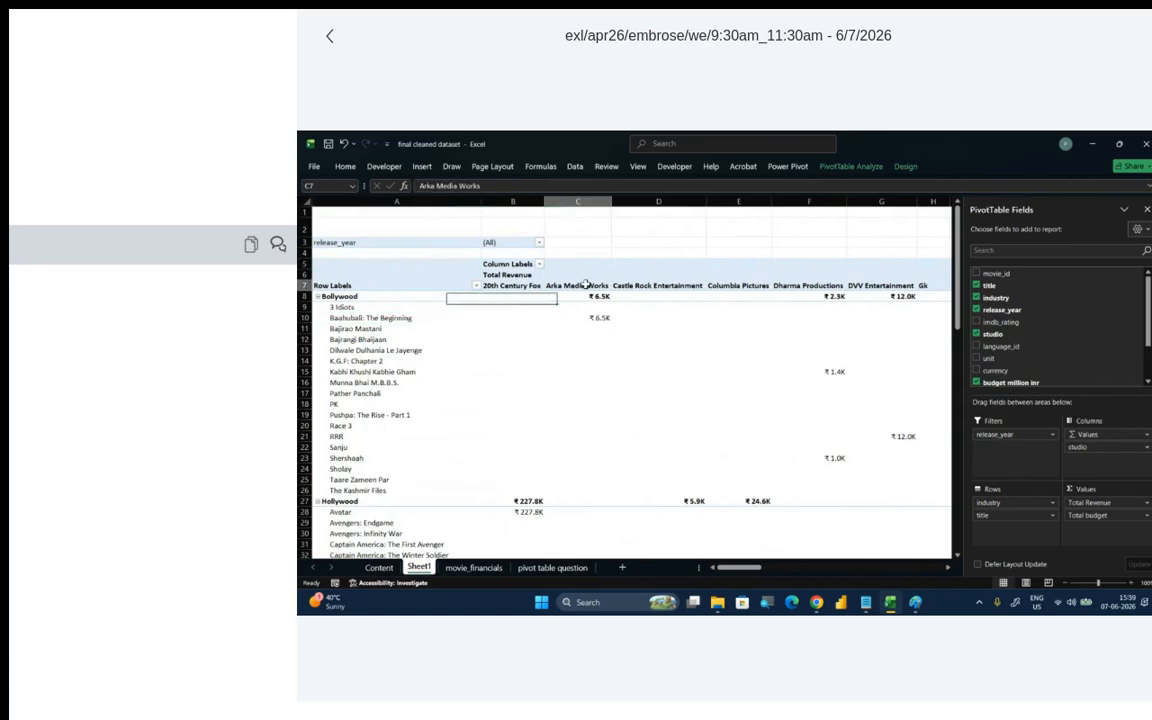
{"action": "left_click", "coordinate": [594, 319]}
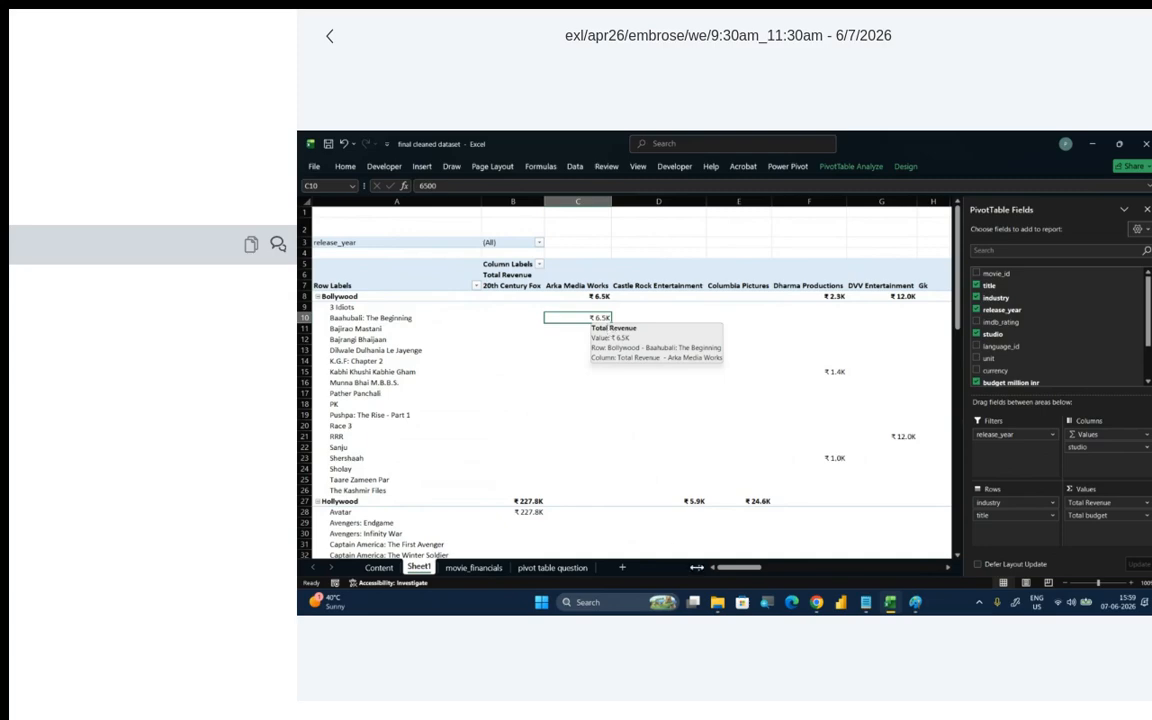
{"action": "left_click_drag", "start_coordinate": [740, 567], "coordinate": [623, 538]}
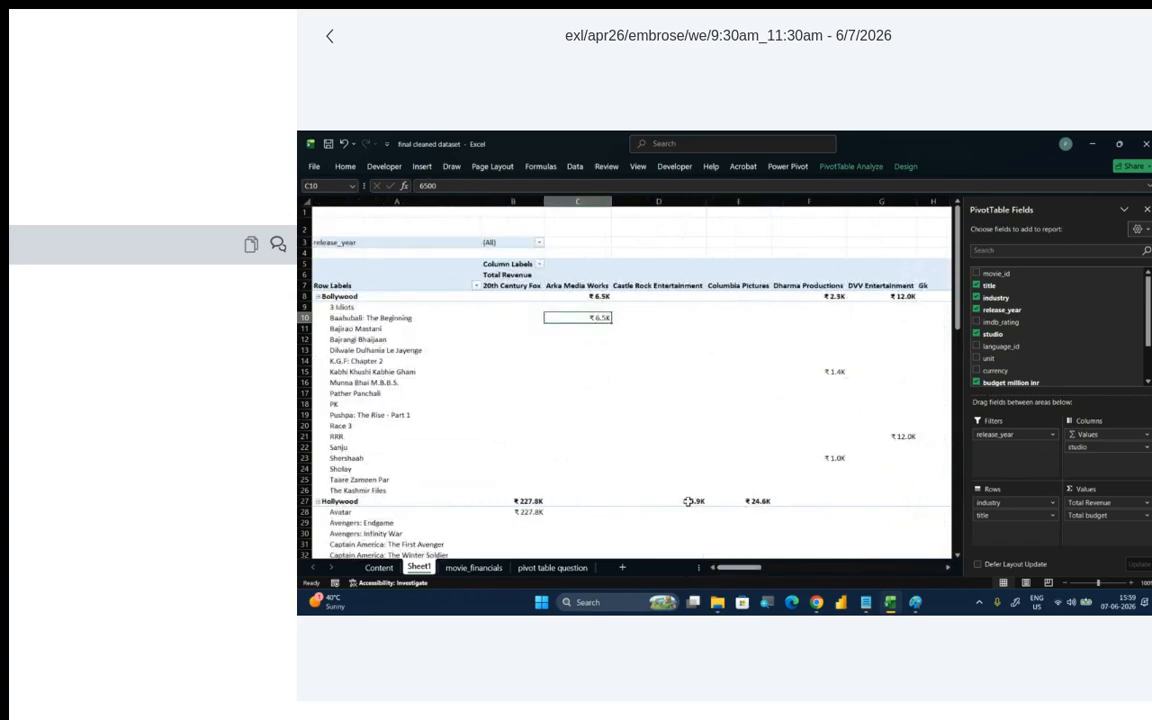
- Remove studio from the PivotTable columns and add it to the report filters beneath release_year
{"action": "left_click", "coordinate": [1146, 448]}
{"action": "left_click", "coordinate": [985, 515]}
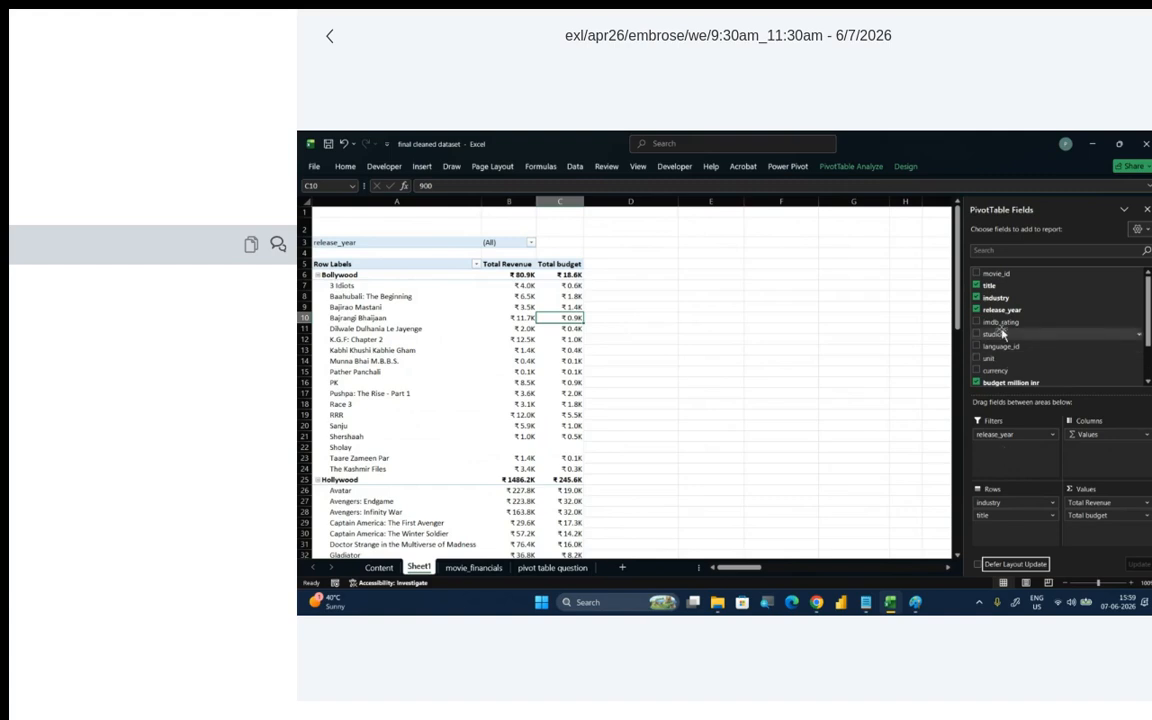
{"action": "left_click_drag", "start_coordinate": [990, 333], "coordinate": [975, 448]}
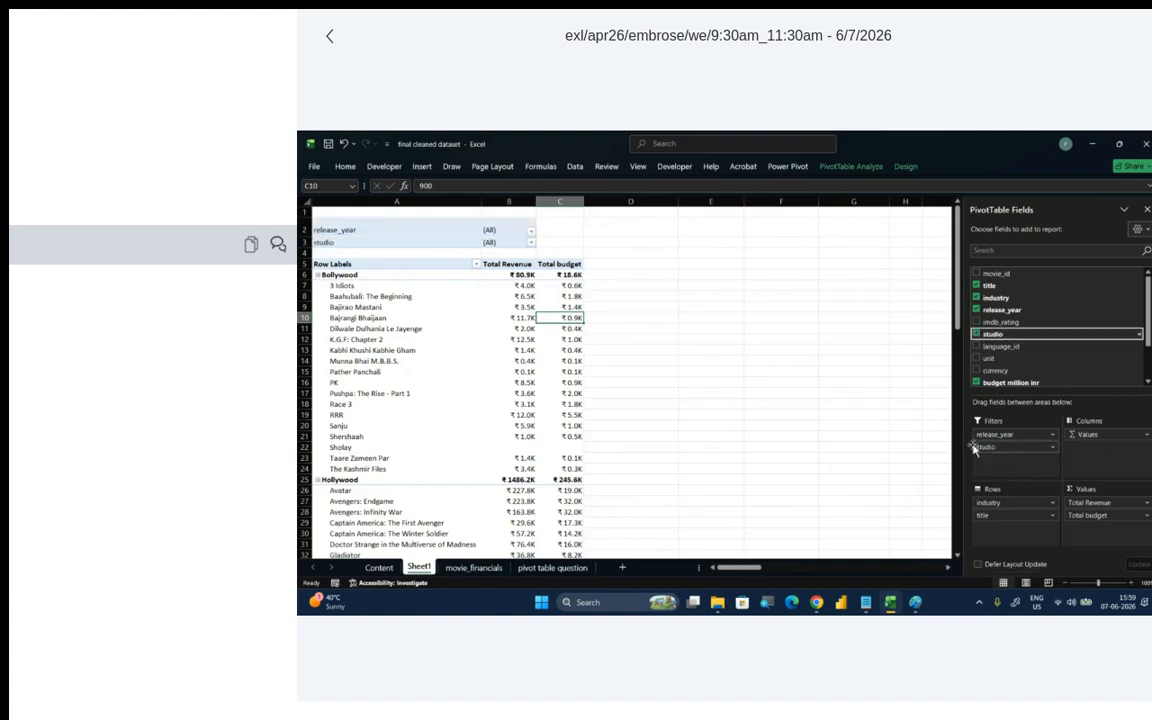
- Filter the PivotTable to the studio Arka Media Works
{"action": "left_click", "coordinate": [531, 243]}
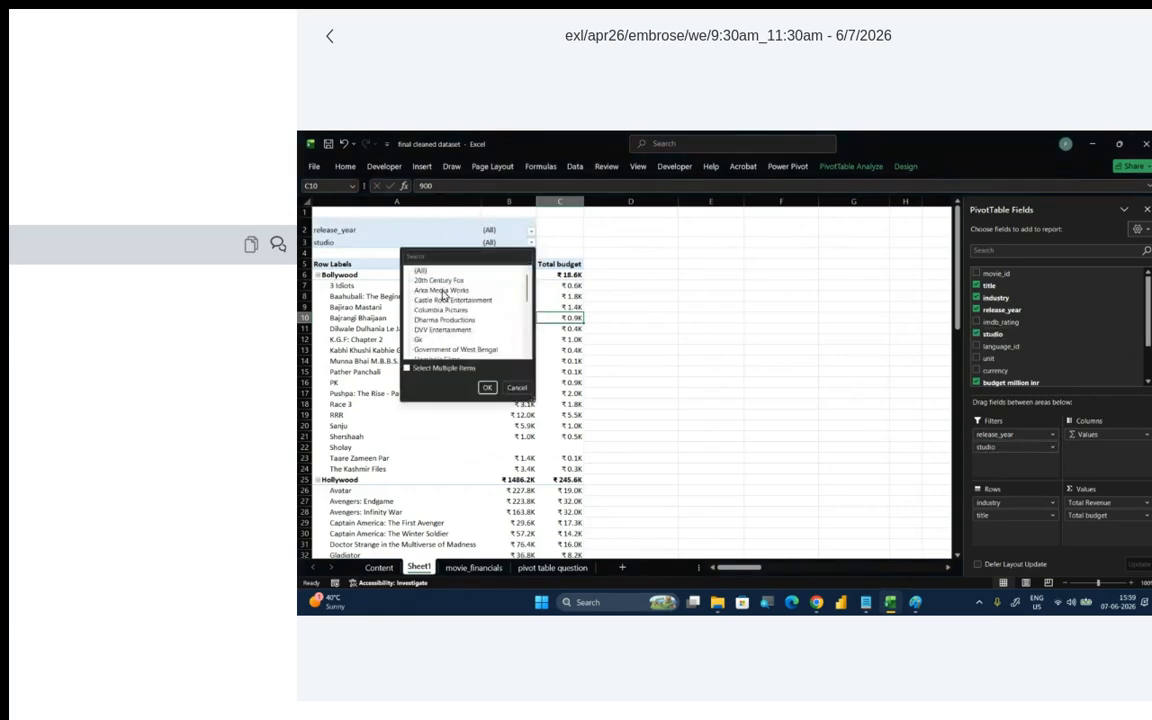
{"action": "left_click", "coordinate": [444, 291]}
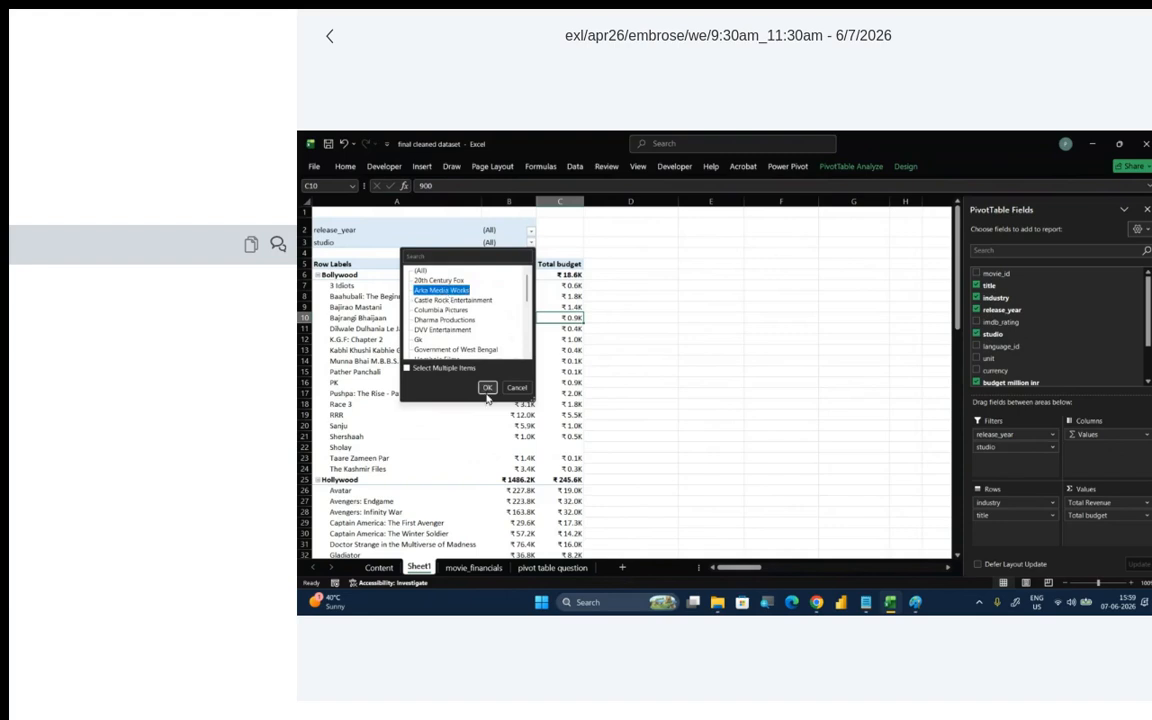
{"action": "left_click", "coordinate": [487, 387]}
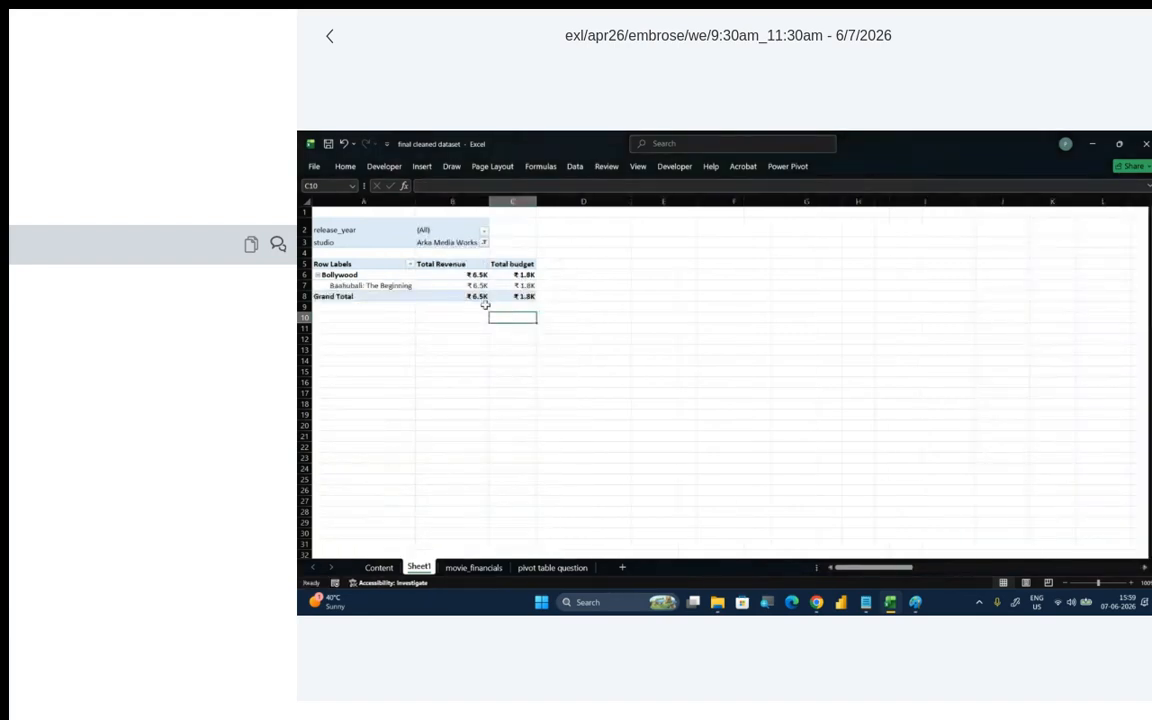
- Switch the studio filter to Columbia Pictures and reset it to (All)
{"action": "left_click", "coordinate": [484, 242]}
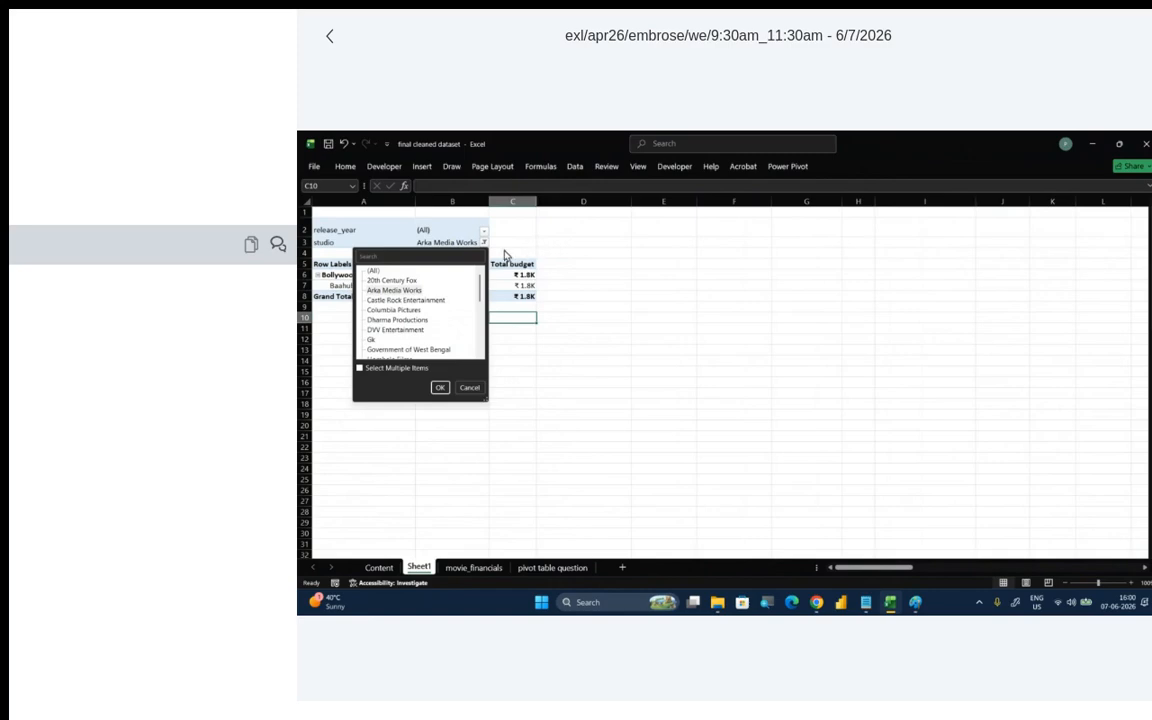
{"action": "left_click", "coordinate": [387, 311]}
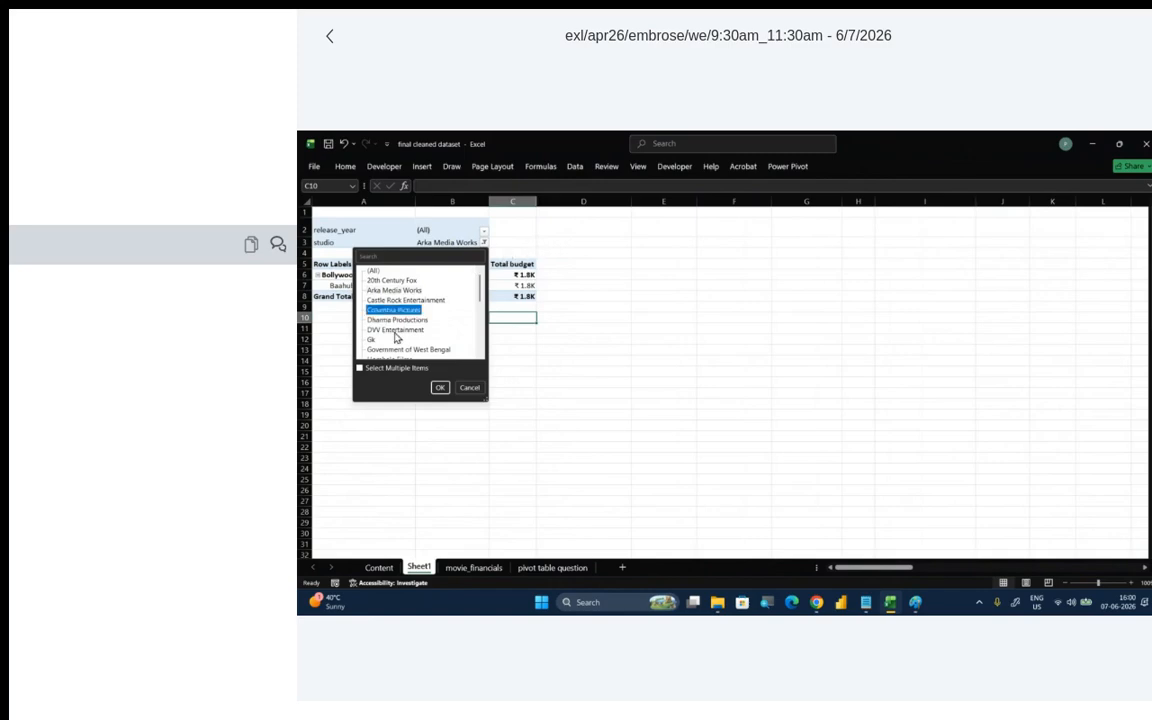
{"action": "left_click", "coordinate": [440, 387]}
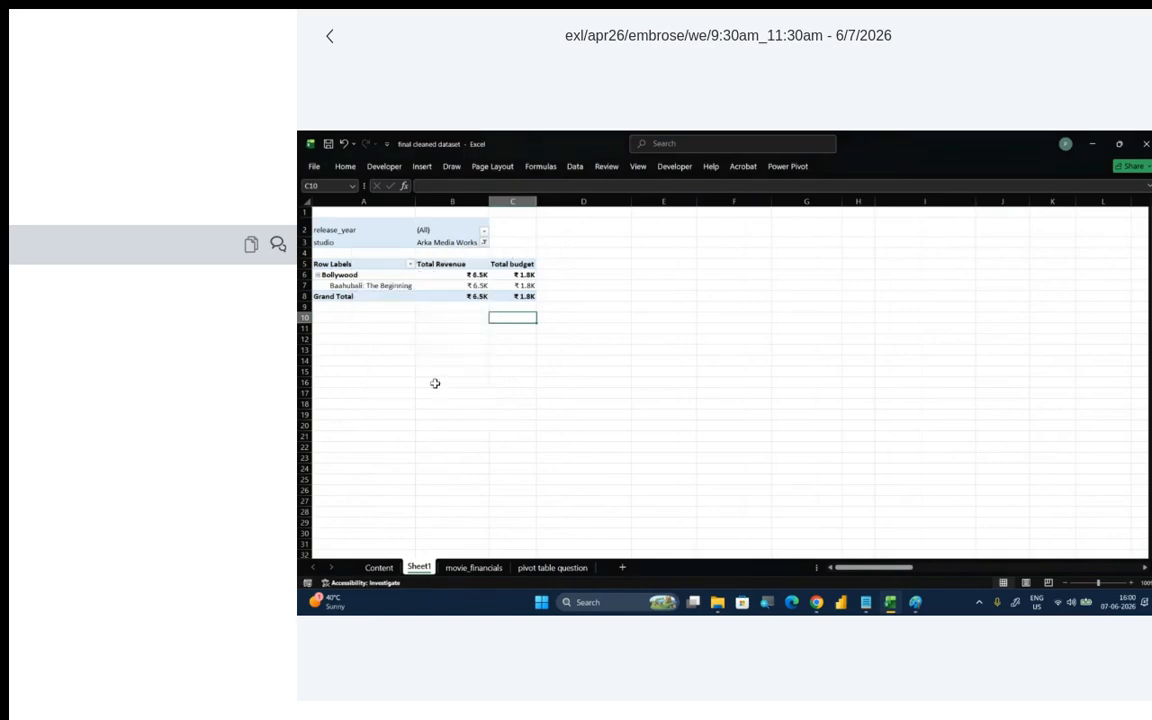
{"action": "left_click", "coordinate": [484, 244]}
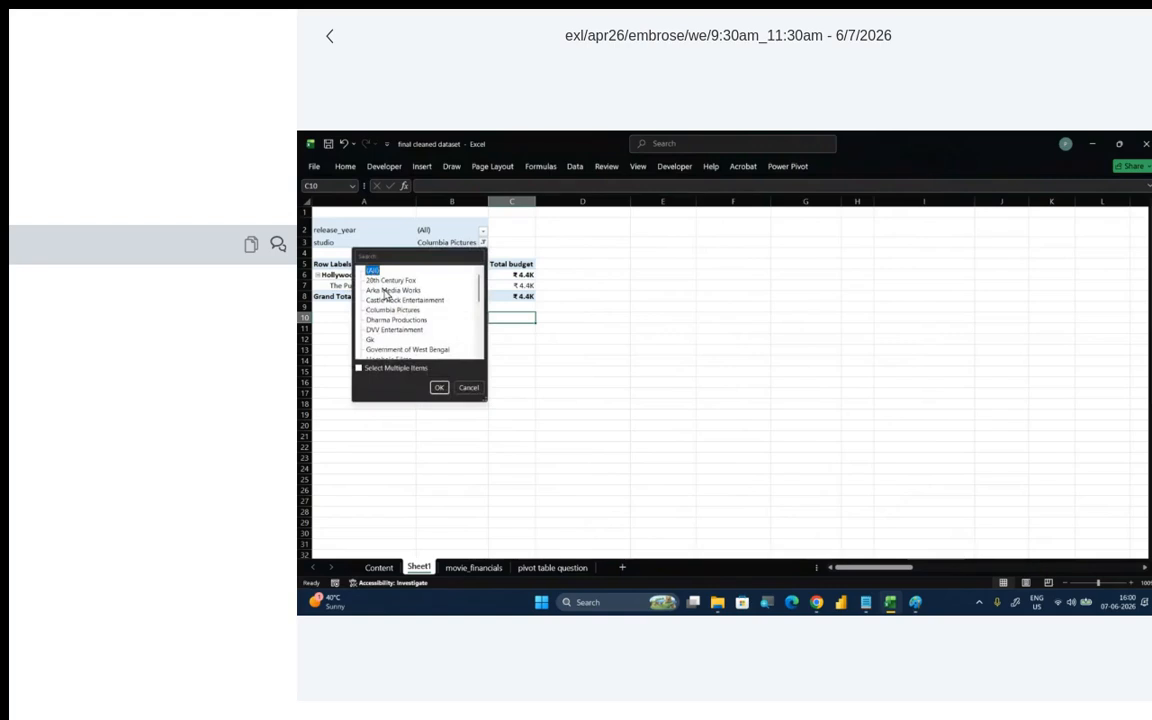
{"action": "left_click", "coordinate": [440, 388]}
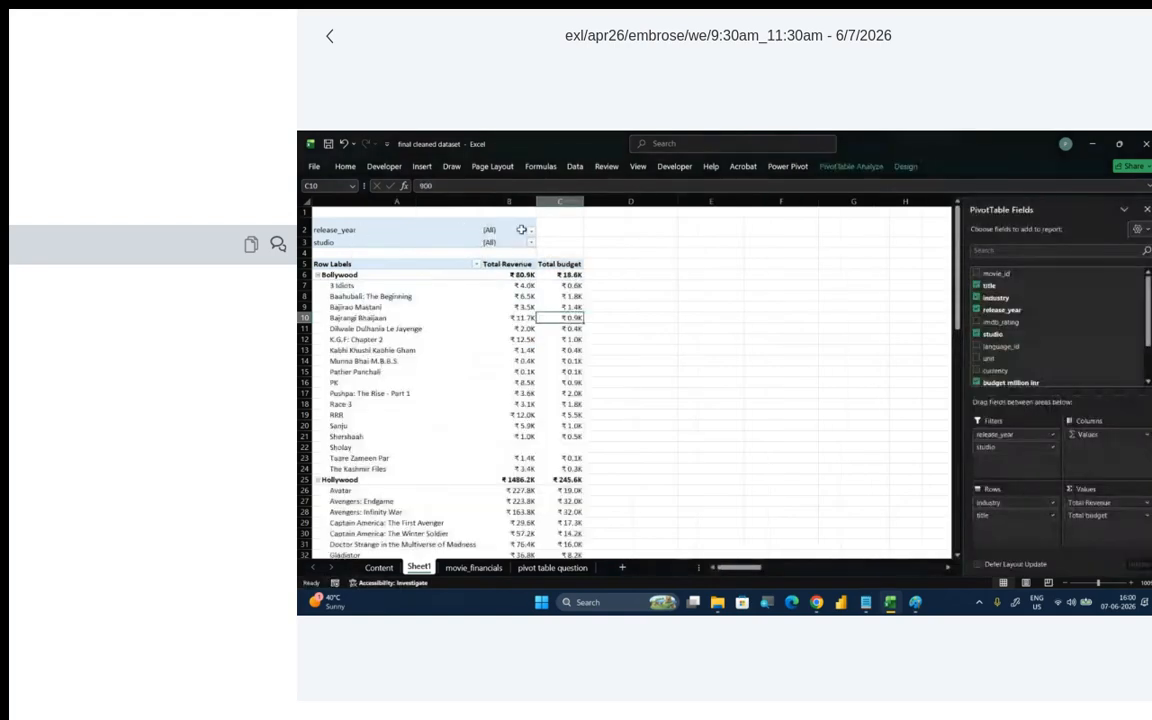
- Filter the PivotTable to release year 2014 and the studio Dharma Productions
{"action": "left_click", "coordinate": [530, 231]}
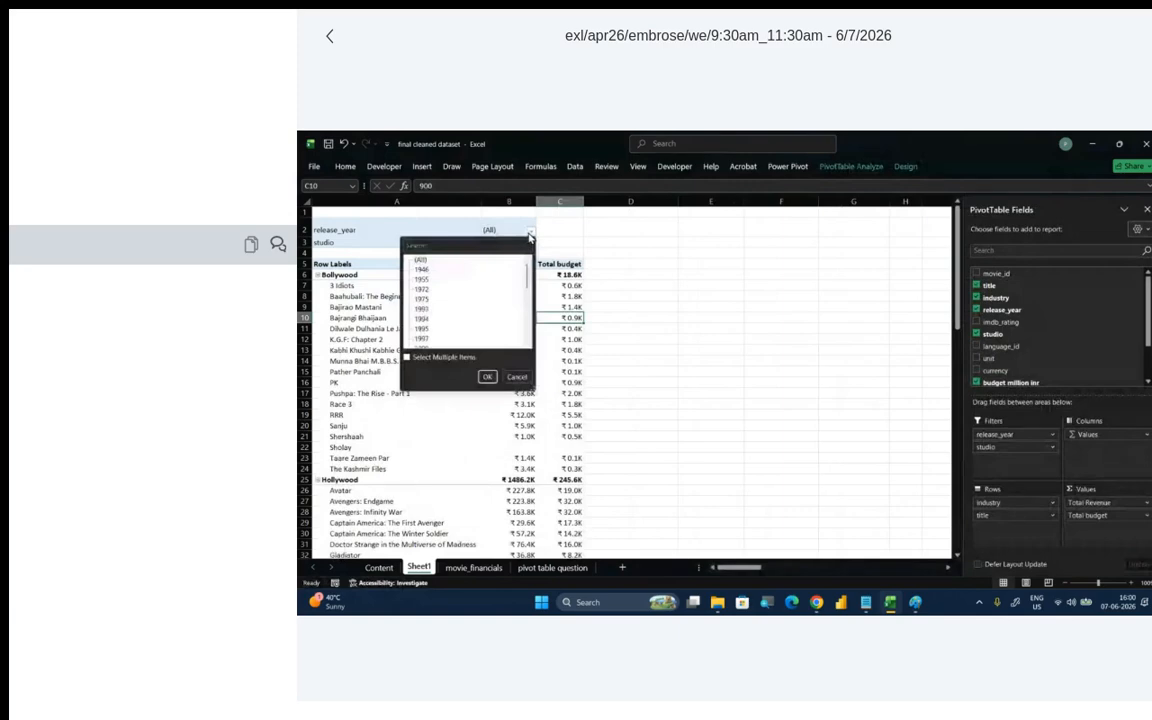
{"action": "scroll", "coordinate": [470, 305], "scroll_direction": "down", "scroll_amount": 8}
{"action": "left_click", "coordinate": [487, 376]}
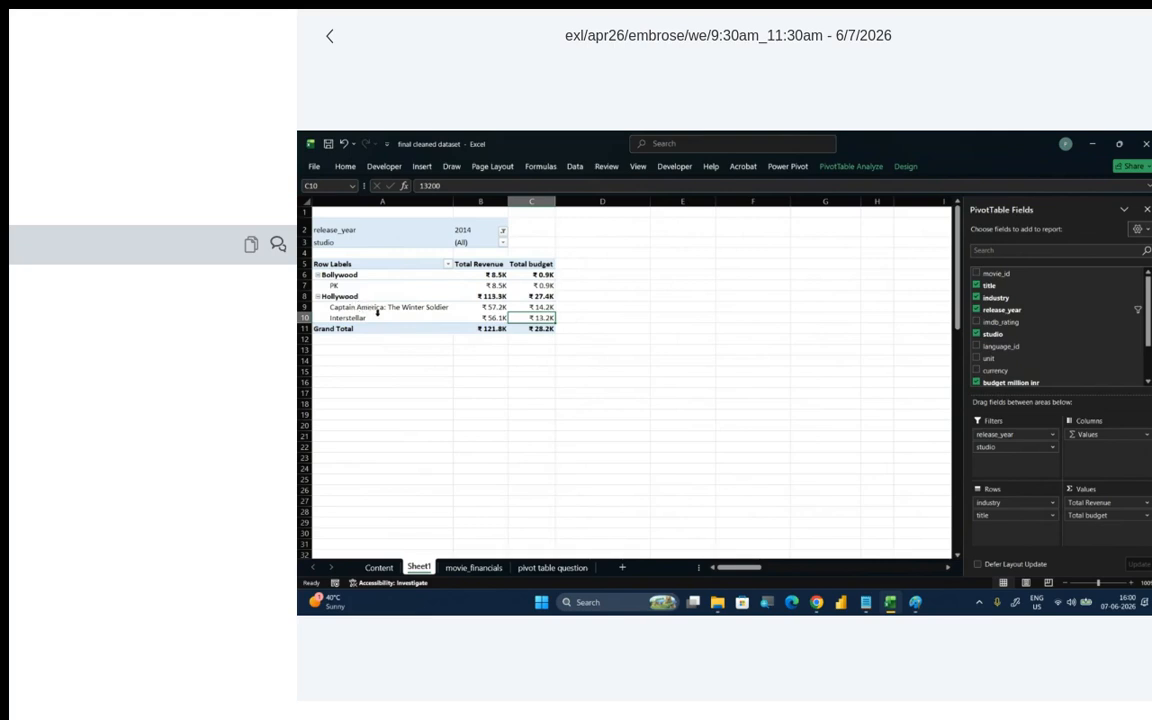
{"action": "left_click", "coordinate": [502, 243]}
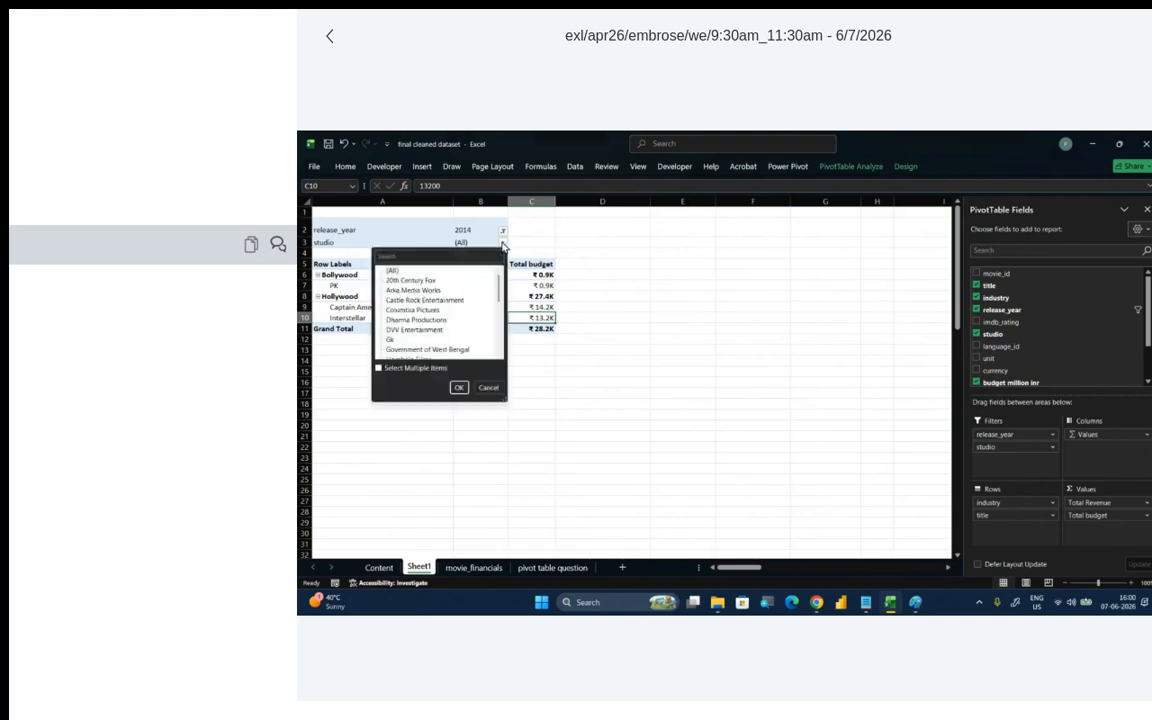
{"action": "left_click", "coordinate": [415, 319]}
{"action": "left_click", "coordinate": [459, 388]}
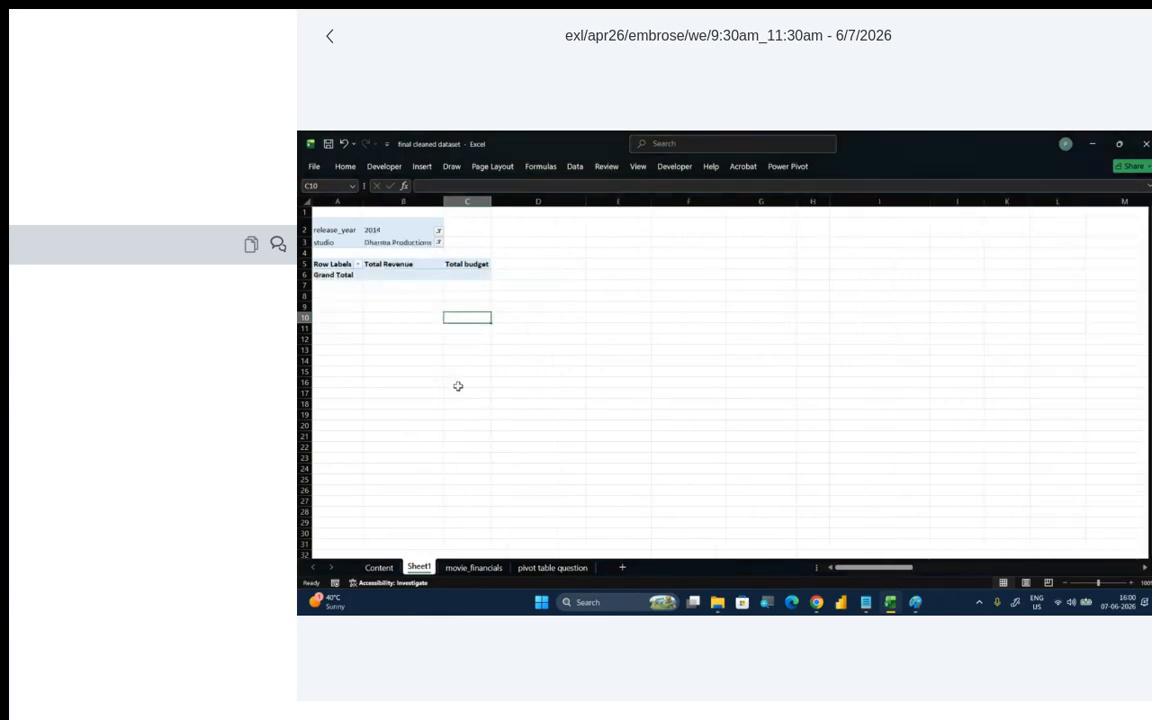
- Look through the studio list and change the studio filter to Marvel Studios
{"action": "left_click", "coordinate": [437, 244]}
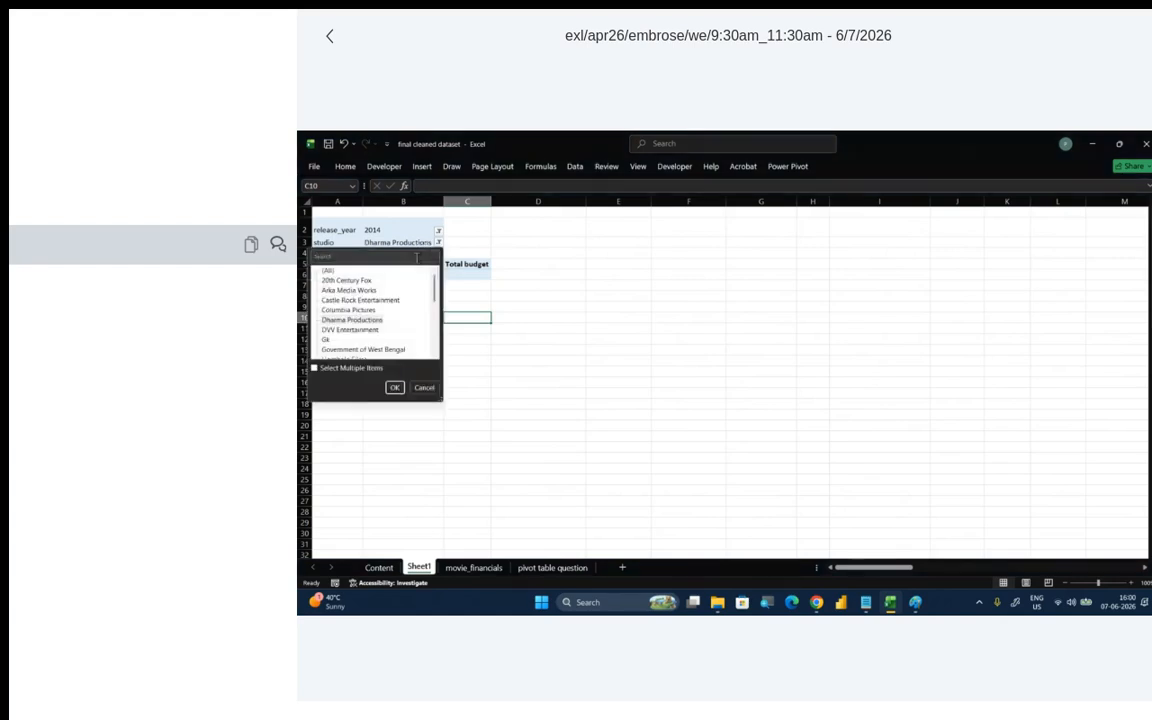
{"action": "scroll", "coordinate": [366, 302], "scroll_direction": "down", "scroll_amount": 2}
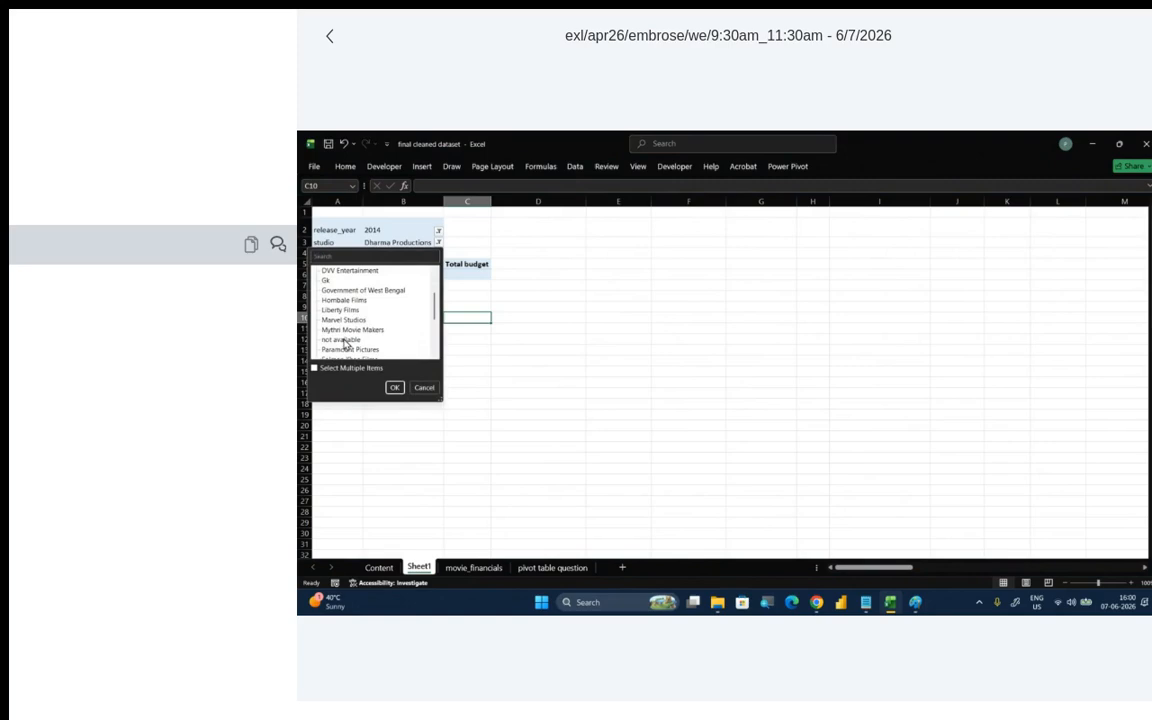
{"action": "scroll", "coordinate": [348, 330], "scroll_direction": "down", "scroll_amount": 5}
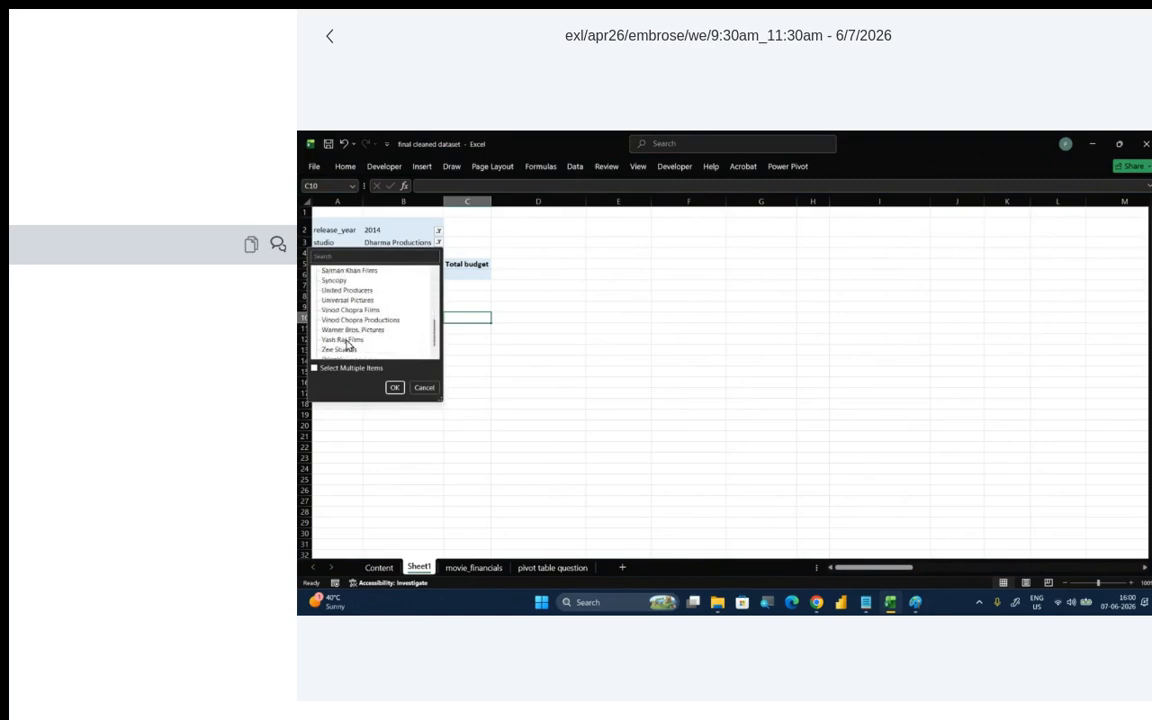
{"action": "scroll", "coordinate": [350, 335], "scroll_direction": "up", "scroll_amount": 2}
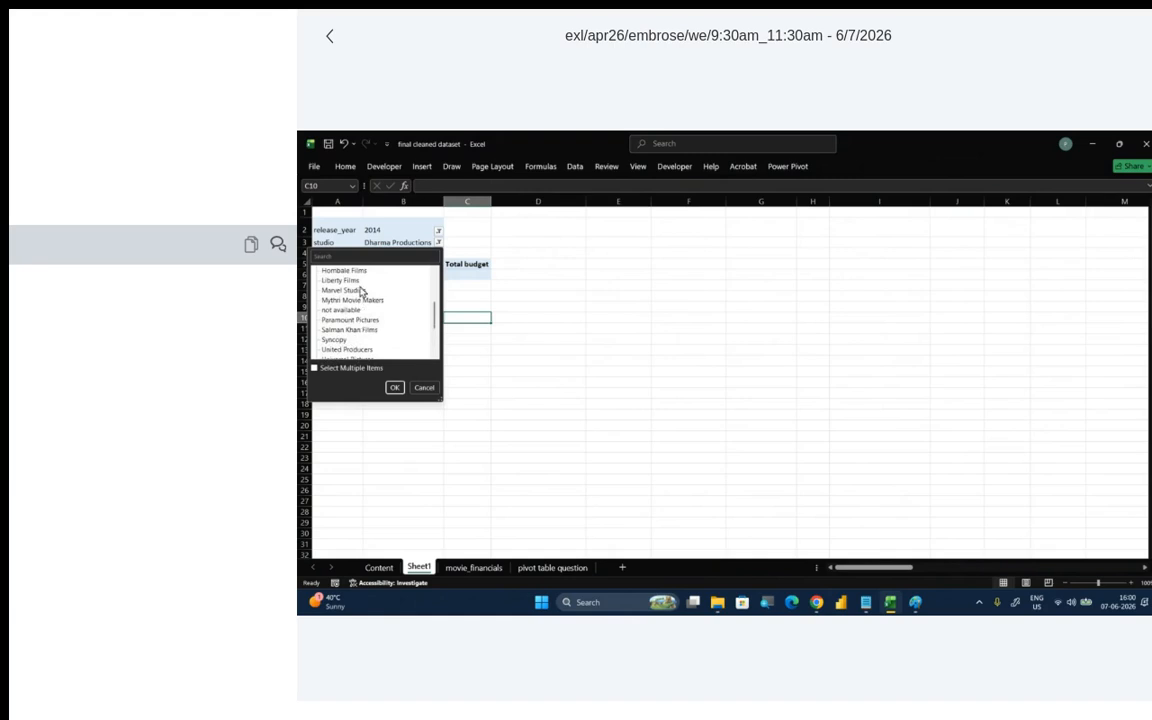
{"action": "left_click", "coordinate": [358, 292]}
{"action": "left_click", "coordinate": [394, 387]}
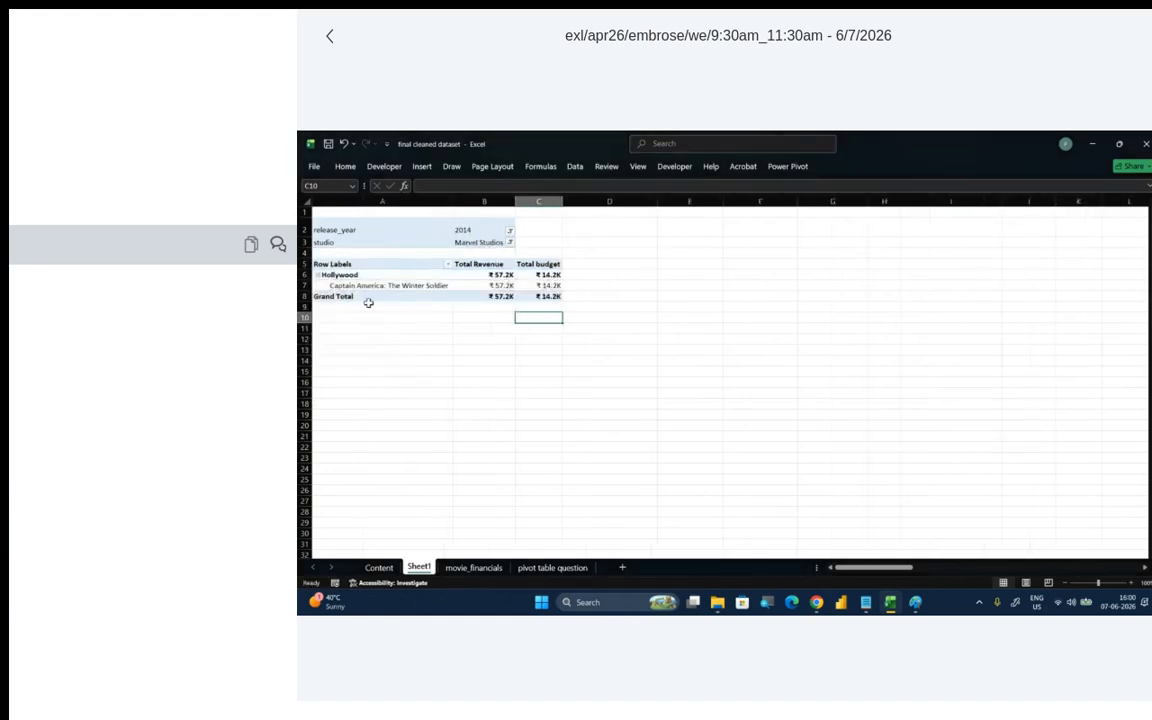
- Reset both the studio and release_year report filters to (All)
{"action": "left_click", "coordinate": [510, 242]}
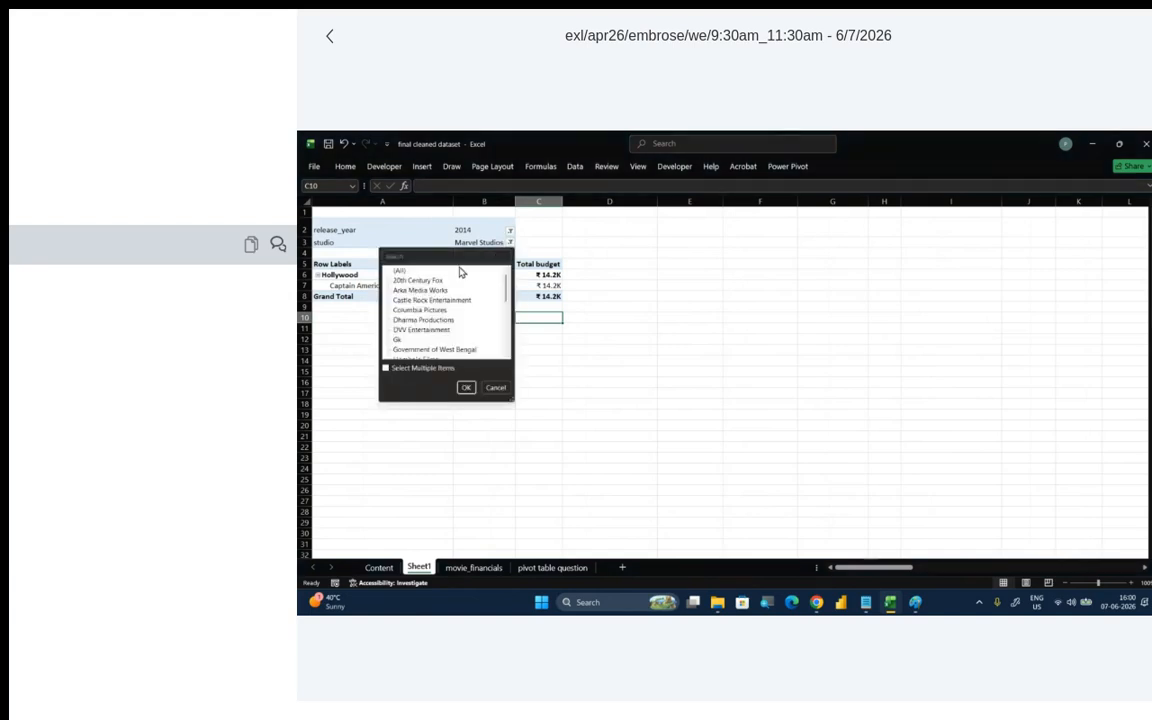
{"action": "left_click", "coordinate": [395, 270]}
{"action": "left_click", "coordinate": [466, 387]}
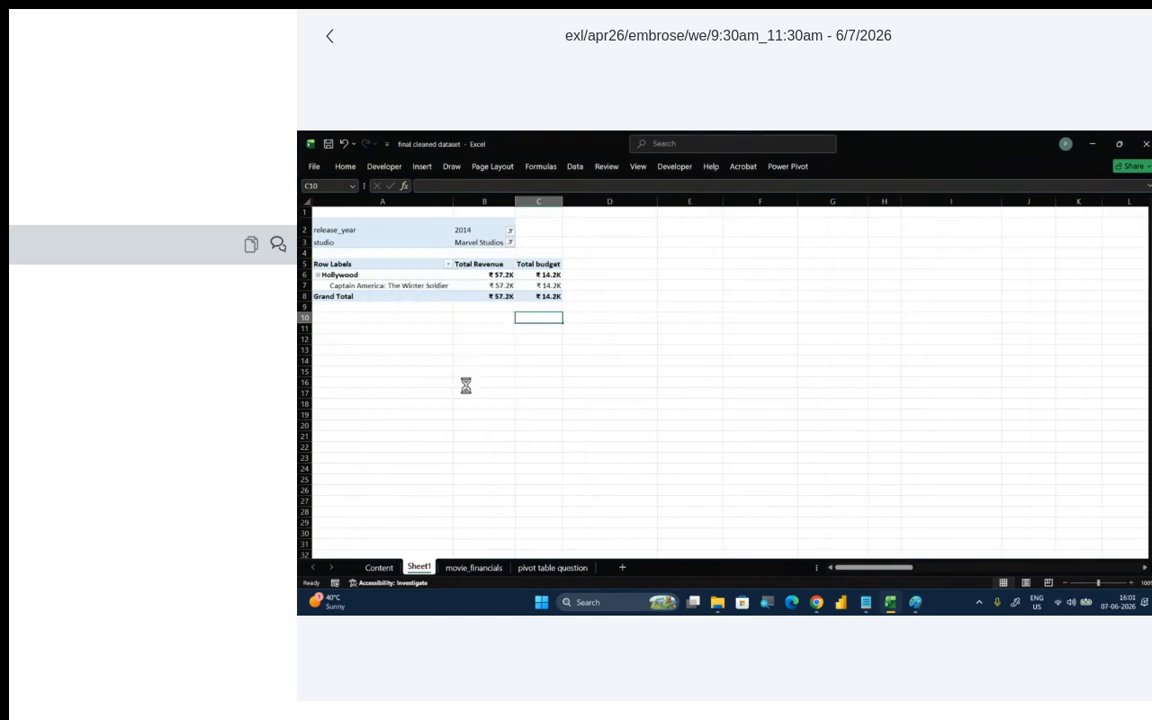
{"action": "left_click", "coordinate": [503, 230]}
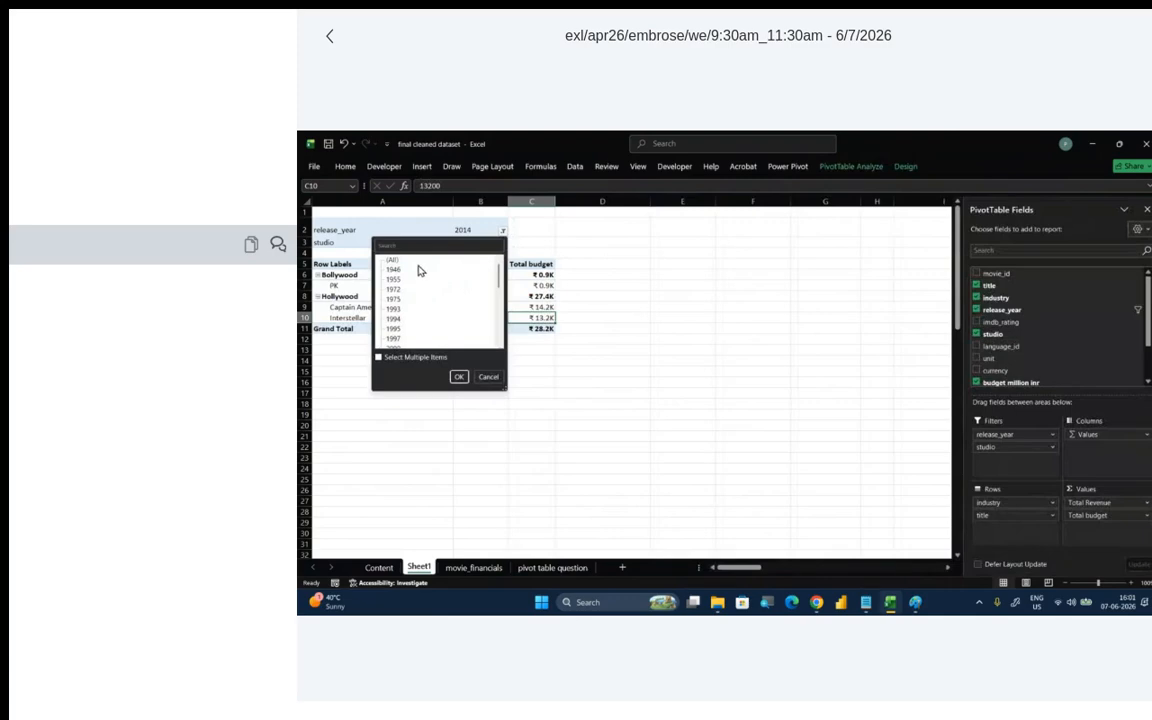
{"action": "left_click", "coordinate": [398, 261]}
{"action": "left_click", "coordinate": [459, 377]}
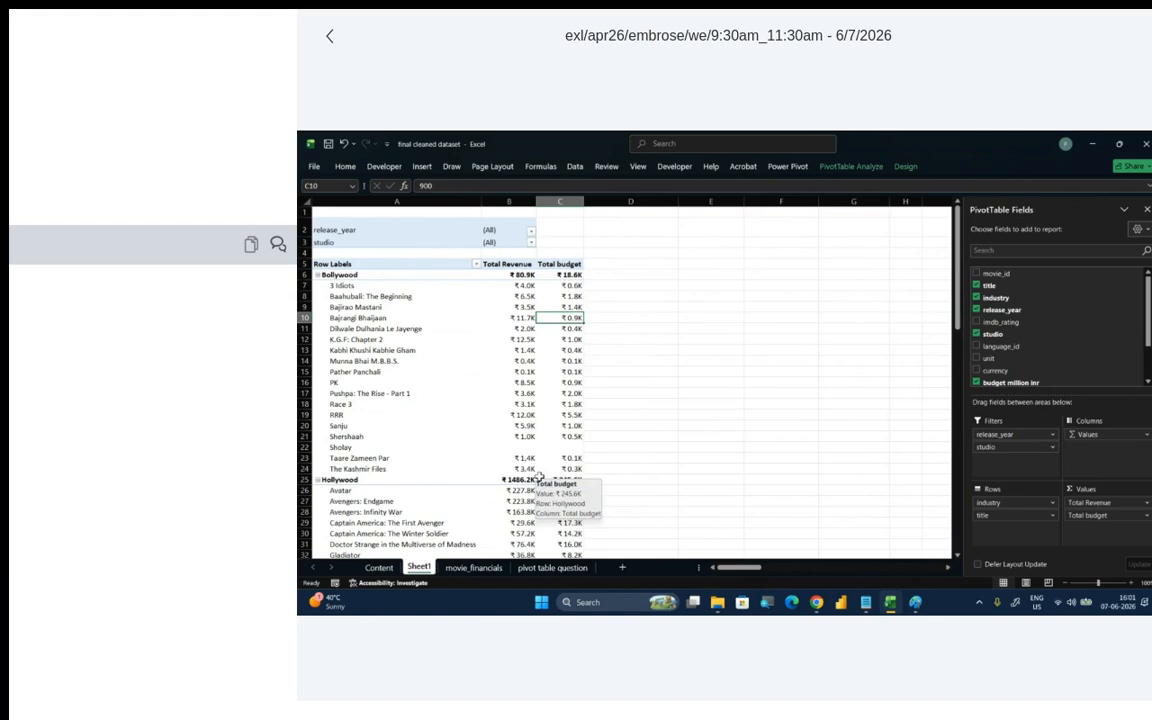
- Switch to Paint and start a new blank canvas, discarding the unsaved pivot table notes
{"action": "left_click", "coordinate": [915, 603]}
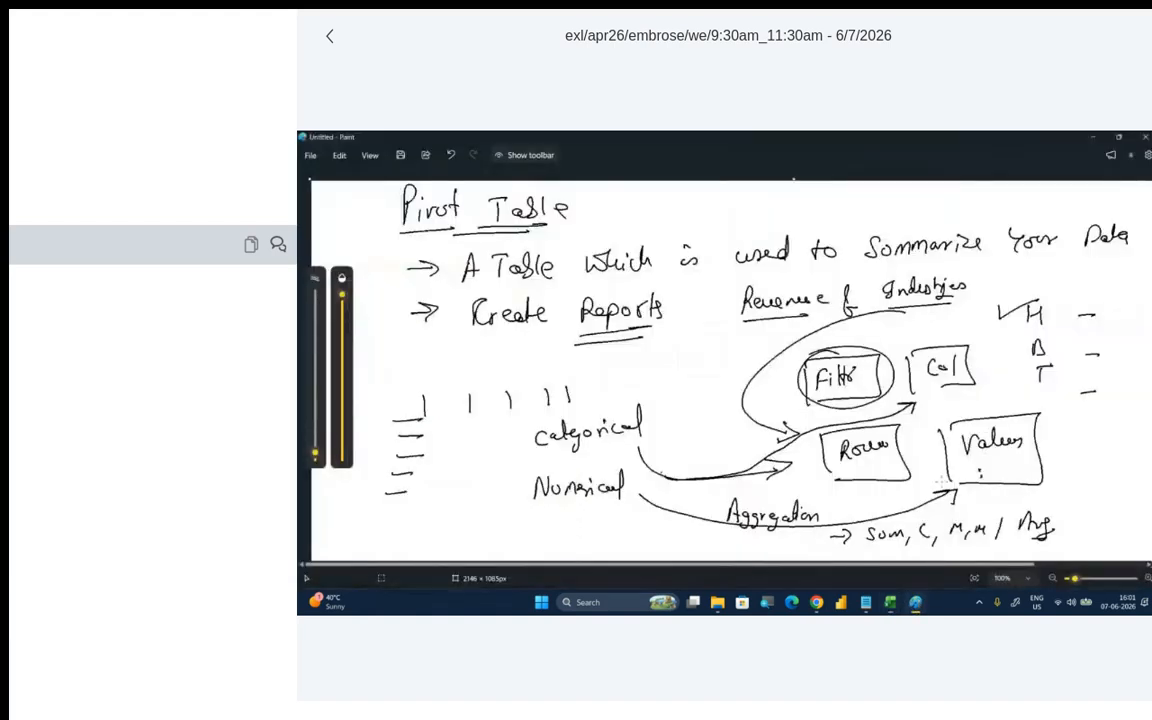
{"action": "left_click", "coordinate": [310, 155]}
{"action": "left_click", "coordinate": [333, 175]}
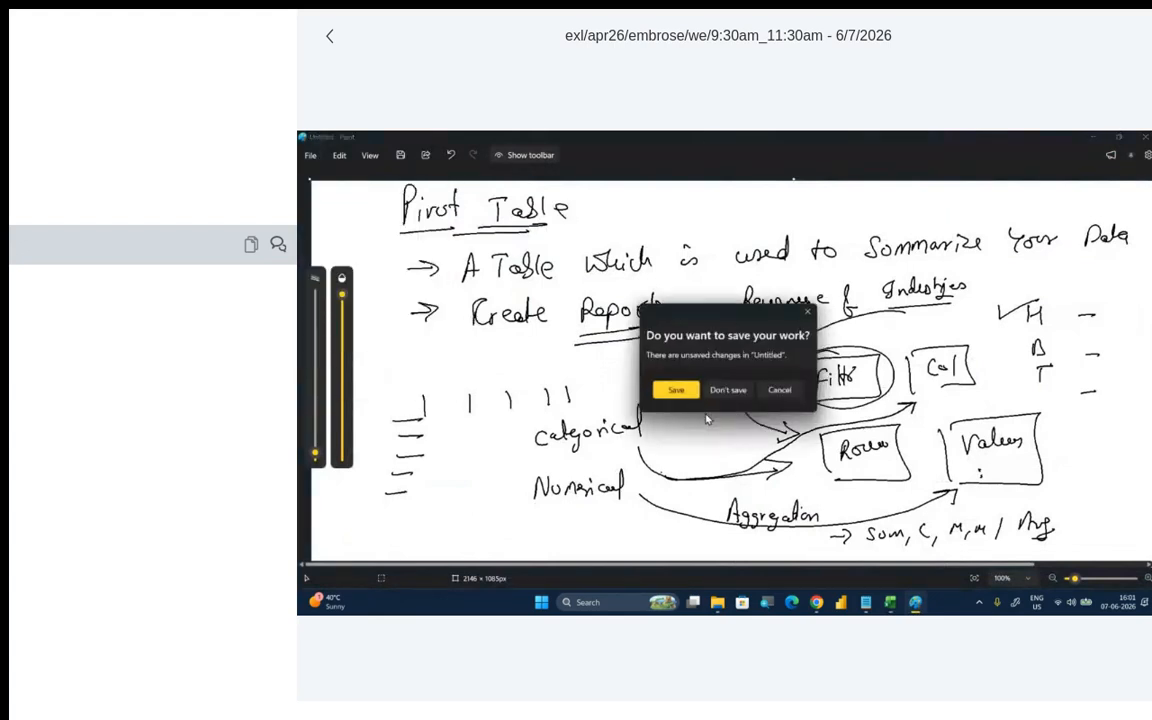
{"action": "left_click", "coordinate": [730, 391]}
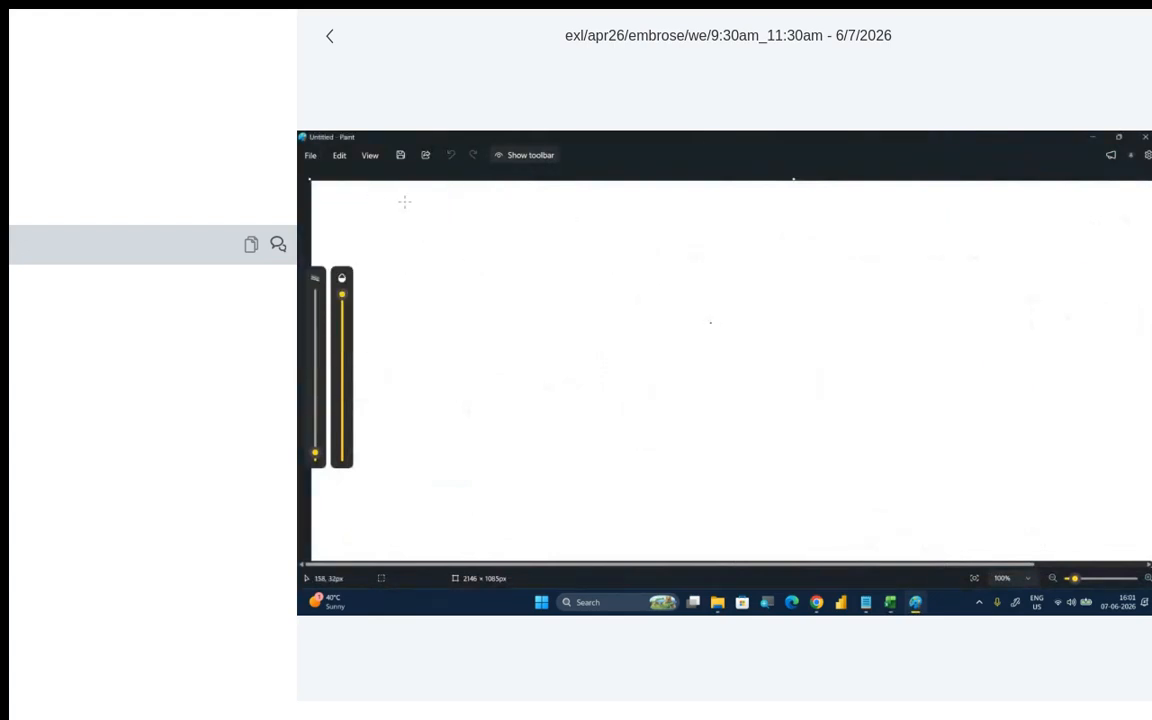
- Handwrite the notes "Slicers → Interactive Filters" and "→ More beautiful" on the canvas, underlining "Interactive"
{"action": "left_click_drag", "start_coordinate": [413, 258], "coordinate": [390, 277]}
{"action": "mouse_move", "coordinate": [425, 258]}
{"action": "left_mouse_down"}
{"action": "mouse_move", "coordinate": [425, 278]}
{"action": "mouse_move", "coordinate": [689, 250]}
{"action": "mouse_move", "coordinate": [769, 255]}
{"action": "mouse_move", "coordinate": [828, 240]}
{"action": "left_mouse_up"}
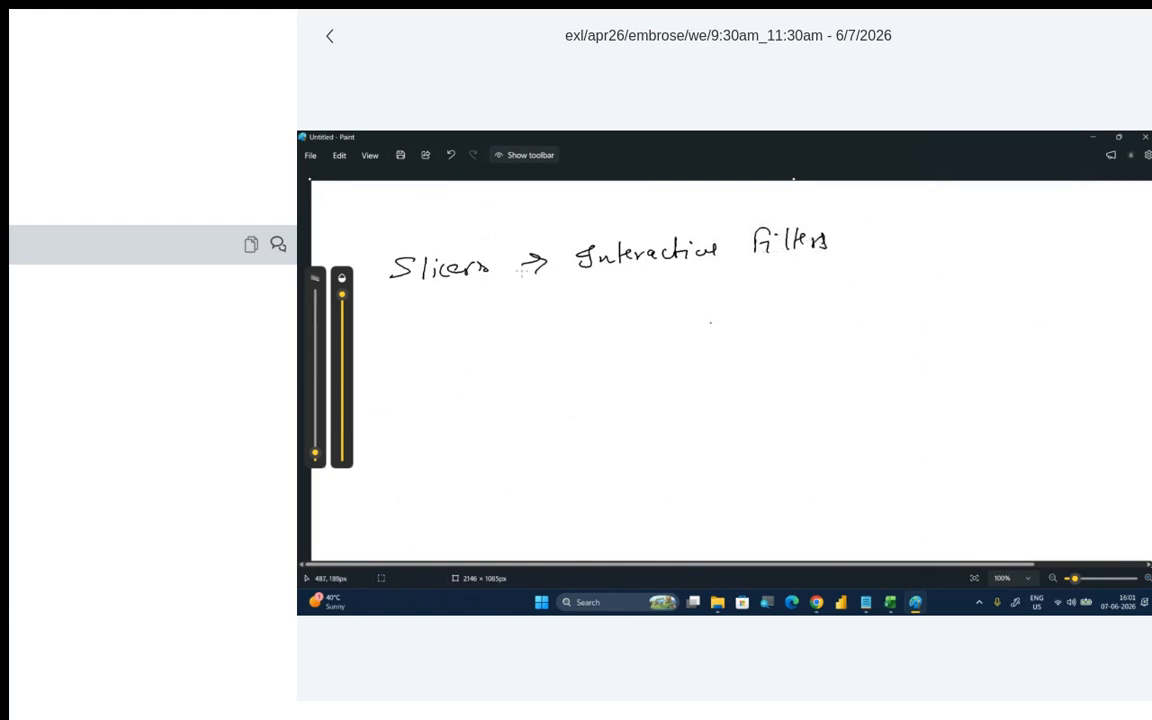
{"action": "left_click_drag", "start_coordinate": [597, 273], "coordinate": [710, 273]}
{"action": "left_click_drag", "start_coordinate": [523, 311], "coordinate": [548, 311]}
{"action": "mouse_move", "coordinate": [539, 305]}
{"action": "left_mouse_down"}
{"action": "mouse_move", "coordinate": [766, 300]}
{"action": "mouse_move", "coordinate": [808, 285]}
{"action": "left_mouse_up"}
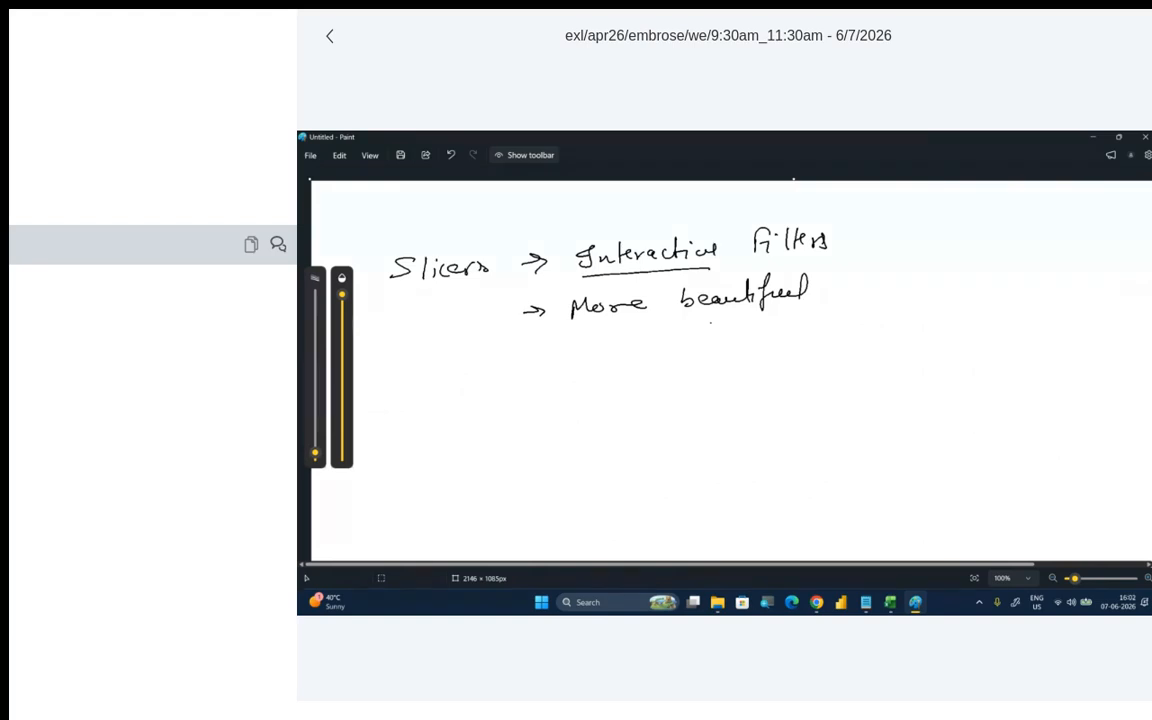
- Switch back to Excel and insert slicers for the industry, release_year and studio fields of the PivotTable
{"action": "left_click", "coordinate": [1094, 139]}
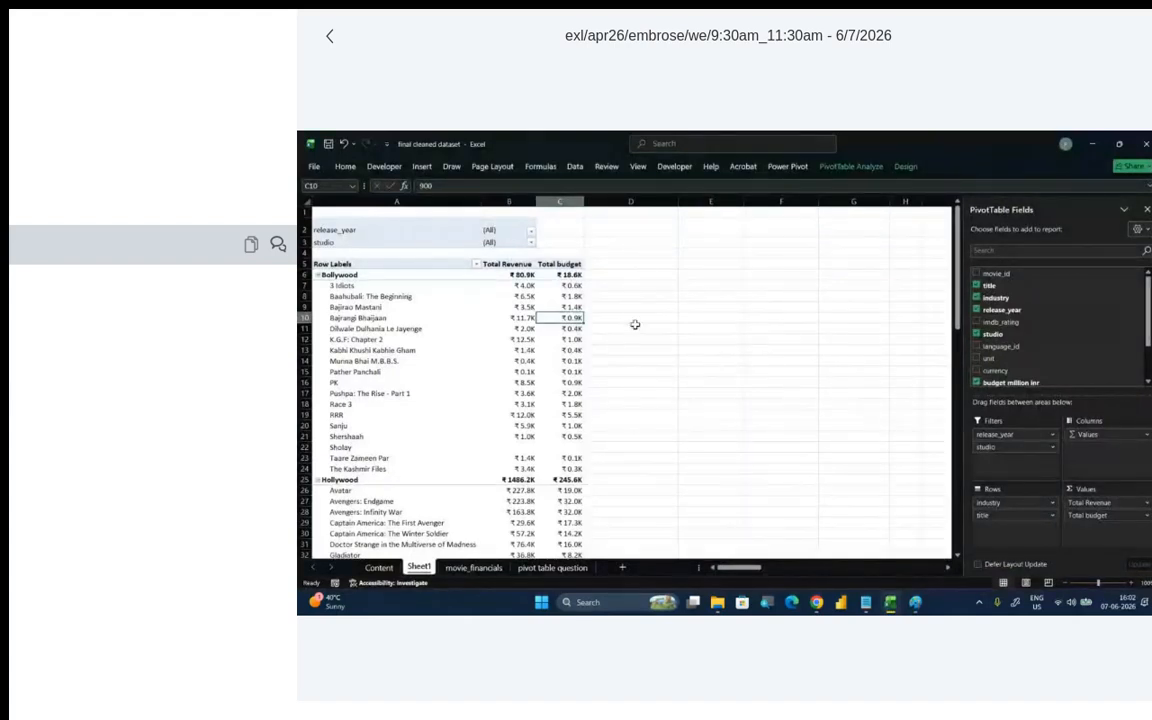
{"action": "left_click", "coordinate": [494, 318]}
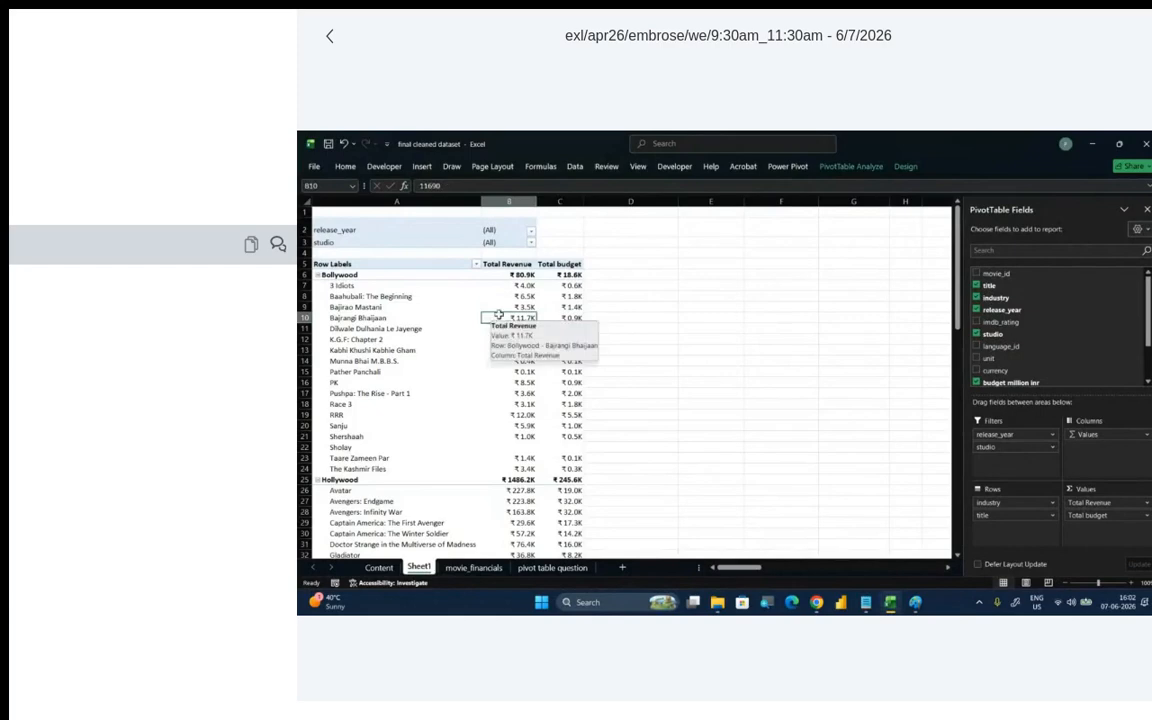
{"action": "left_click", "coordinate": [848, 166]}
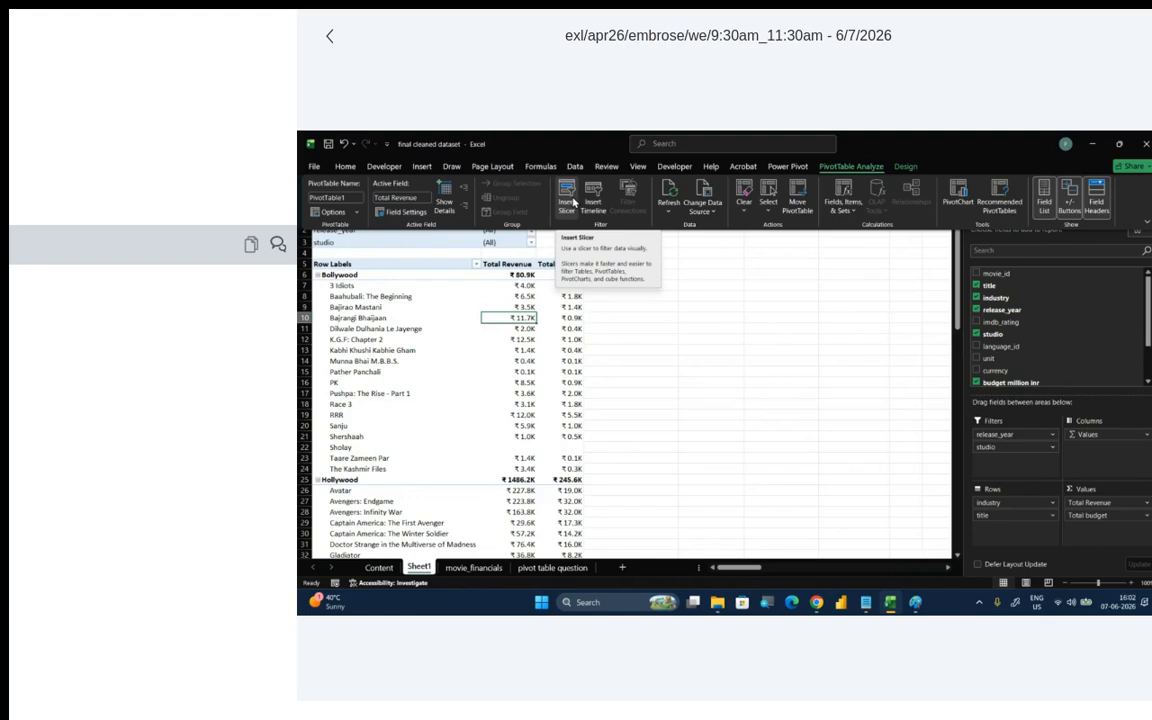
{"action": "left_click", "coordinate": [567, 196]}
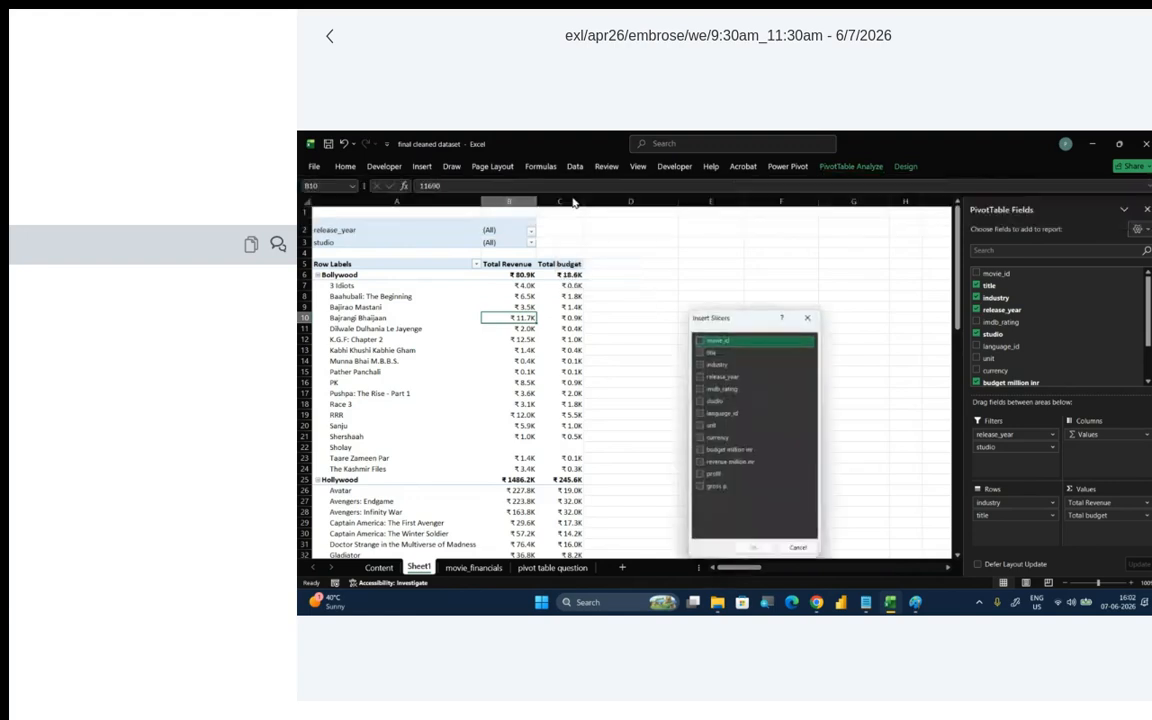
{"action": "left_click_drag", "start_coordinate": [739, 315], "coordinate": [717, 229]}
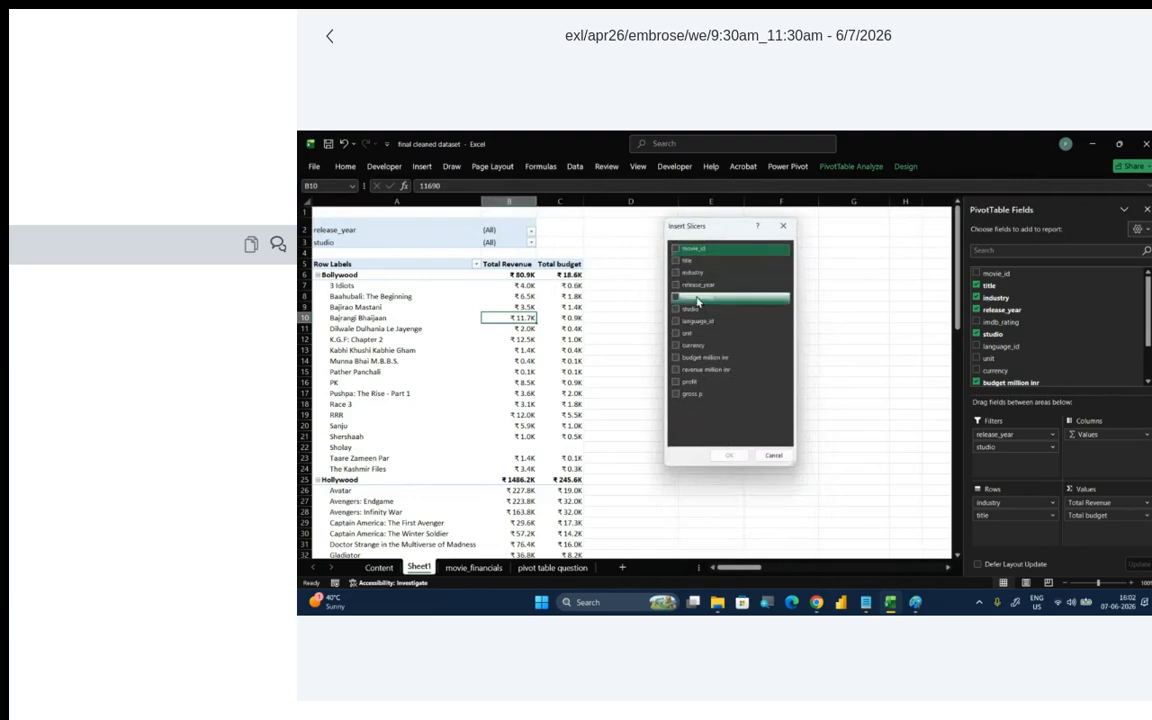
{"action": "left_click", "coordinate": [676, 273]}
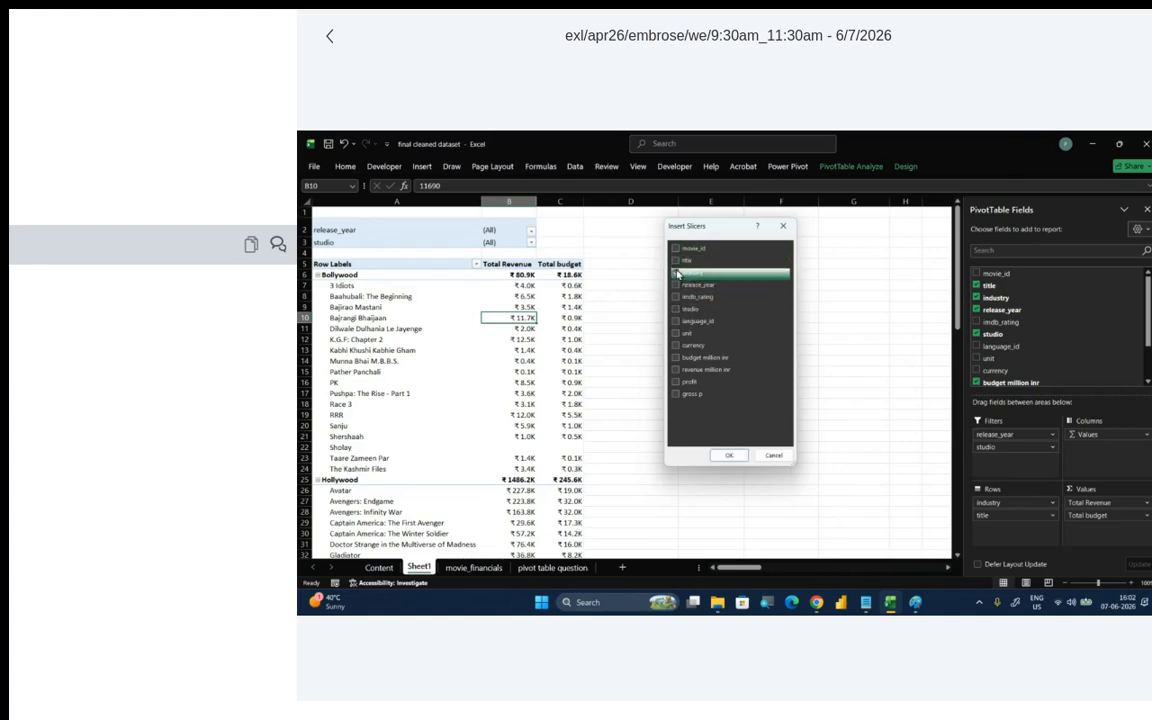
{"action": "left_click", "coordinate": [676, 309]}
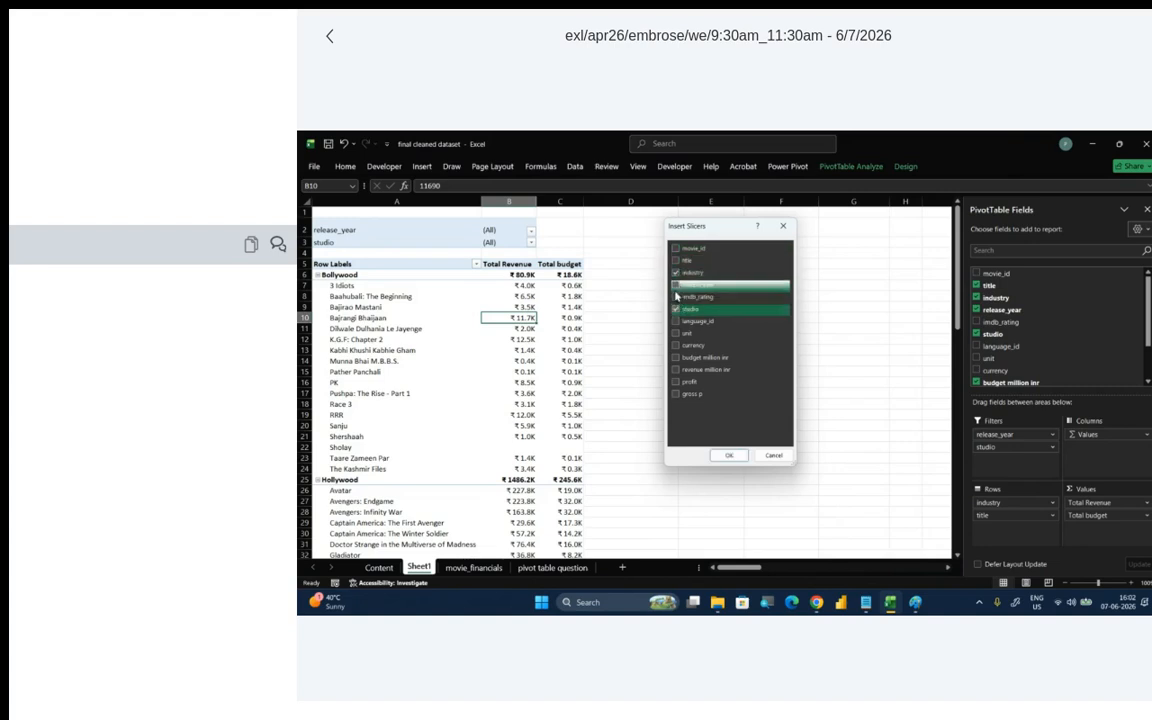
{"action": "left_click", "coordinate": [676, 285]}
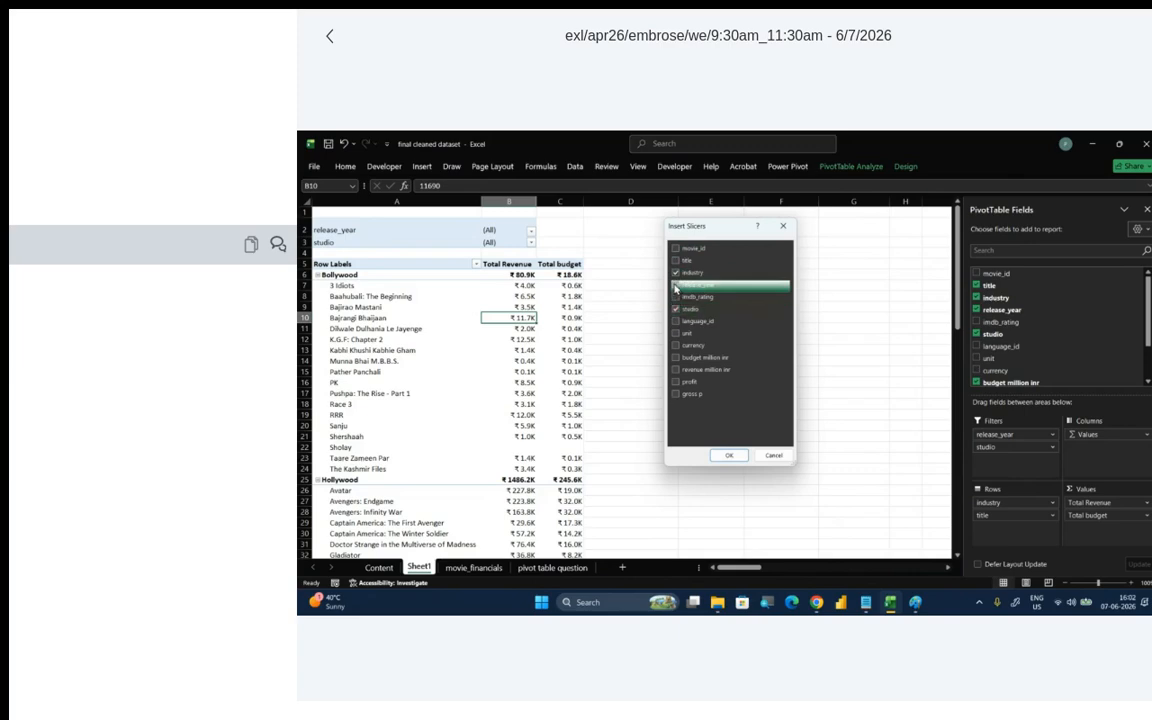
{"action": "left_click", "coordinate": [727, 456]}
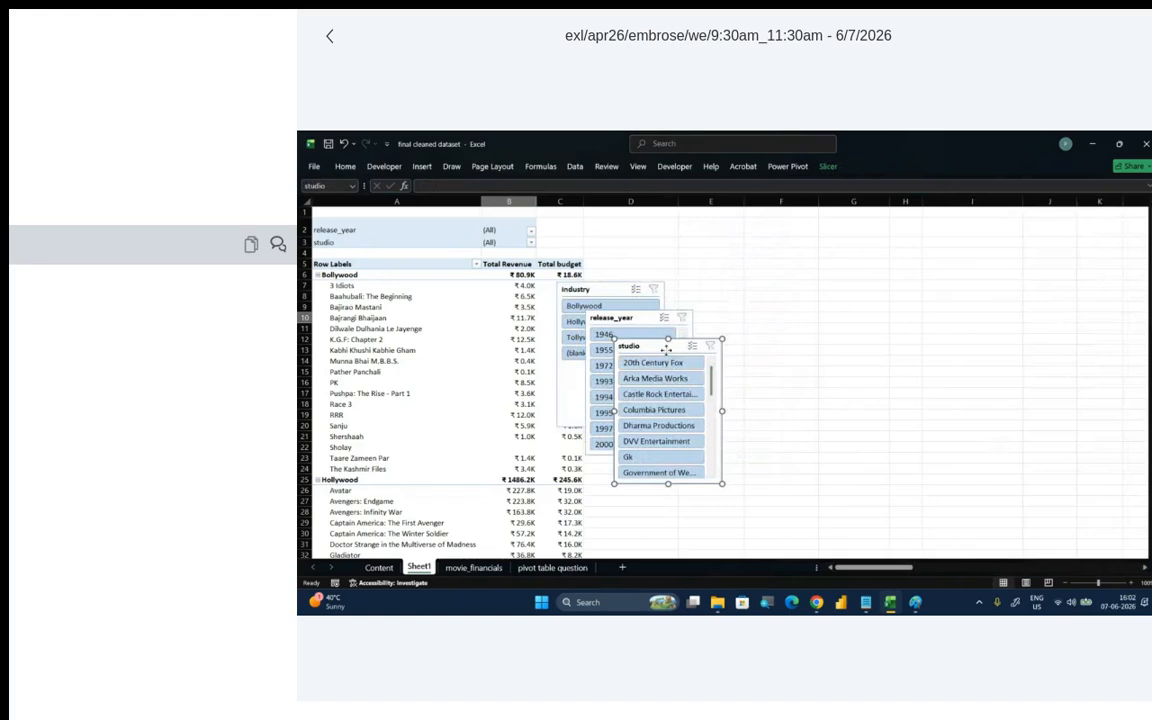
- Separate the overlapping slicers, placing release_year in column D beside the PivotTable, industry beneath it and studio in columns E and F
{"action": "left_click_drag", "start_coordinate": [666, 349], "coordinate": [776, 220]}
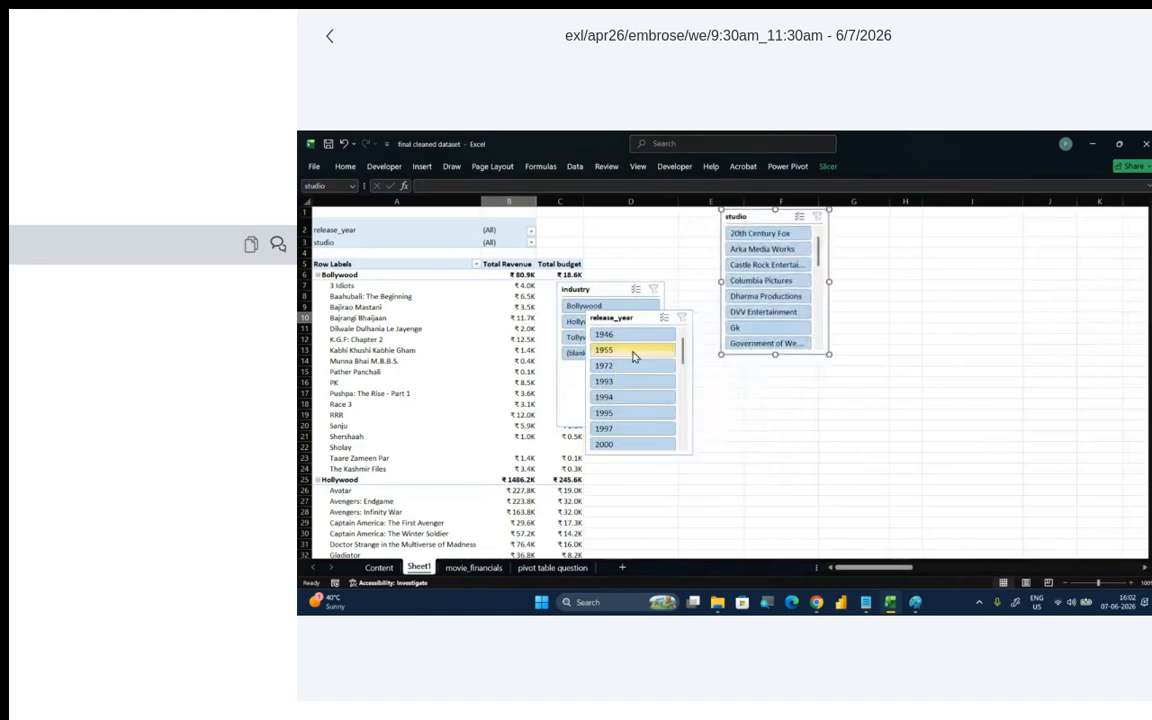
{"action": "left_click_drag", "start_coordinate": [637, 311], "coordinate": [654, 209]}
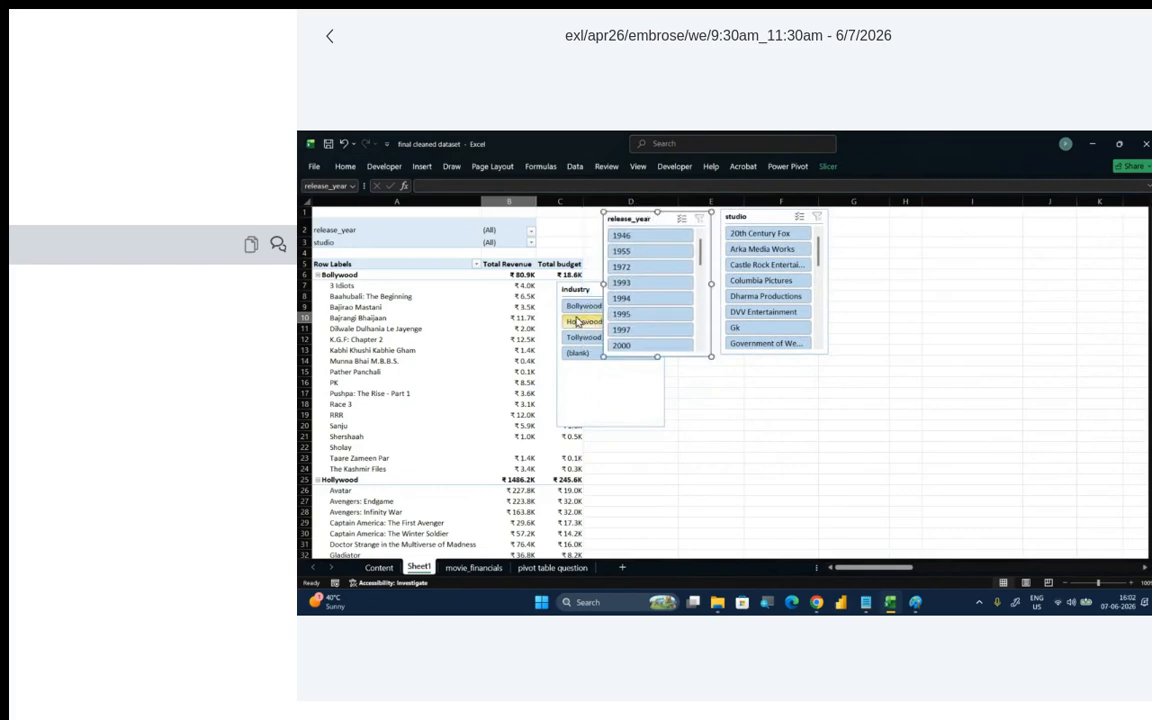
{"action": "left_click_drag", "start_coordinate": [576, 289], "coordinate": [623, 365]}
{"action": "left_click_drag", "start_coordinate": [655, 218], "coordinate": [637, 218]}
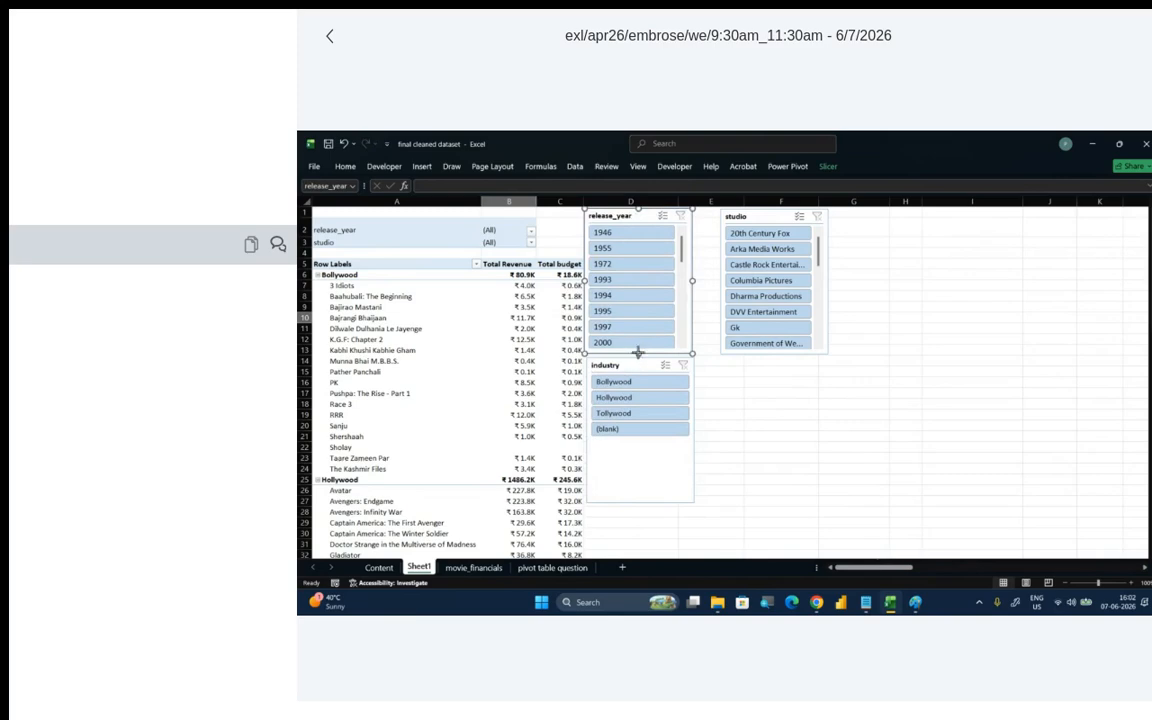
- Shorten all three slicers and stack them in column D in the order release_year, industry, studio
{"action": "left_click_drag", "start_coordinate": [637, 352], "coordinate": [637, 291]}
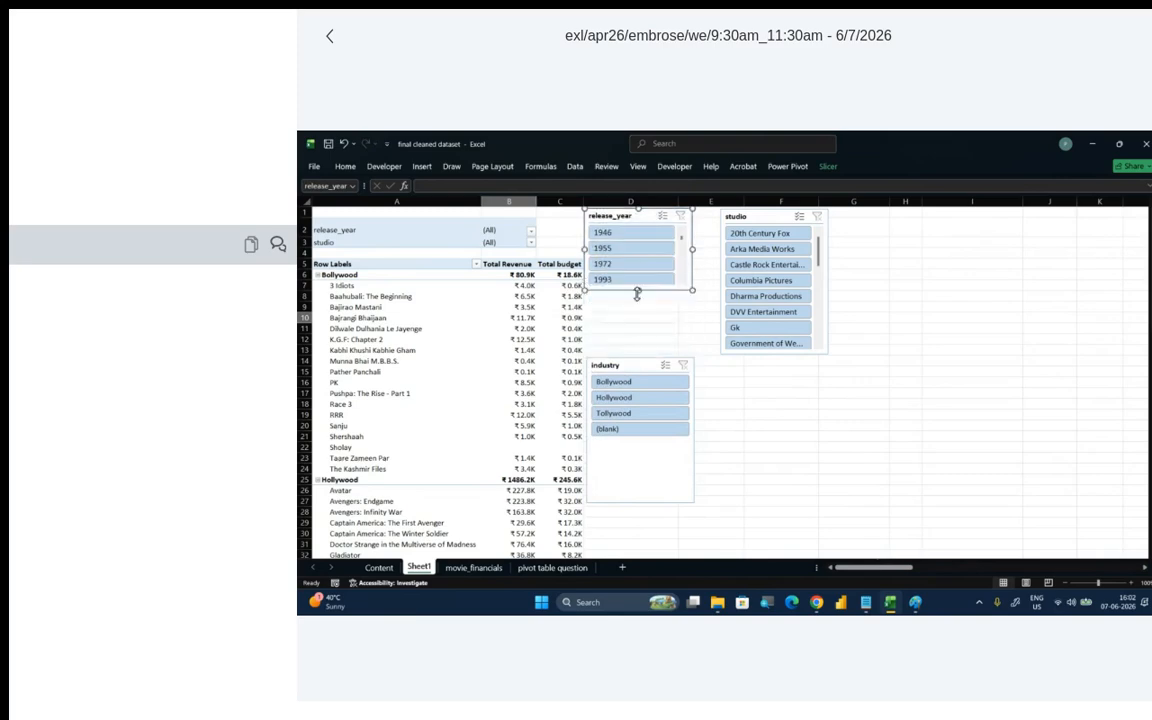
{"action": "left_click_drag", "start_coordinate": [637, 365], "coordinate": [636, 294]}
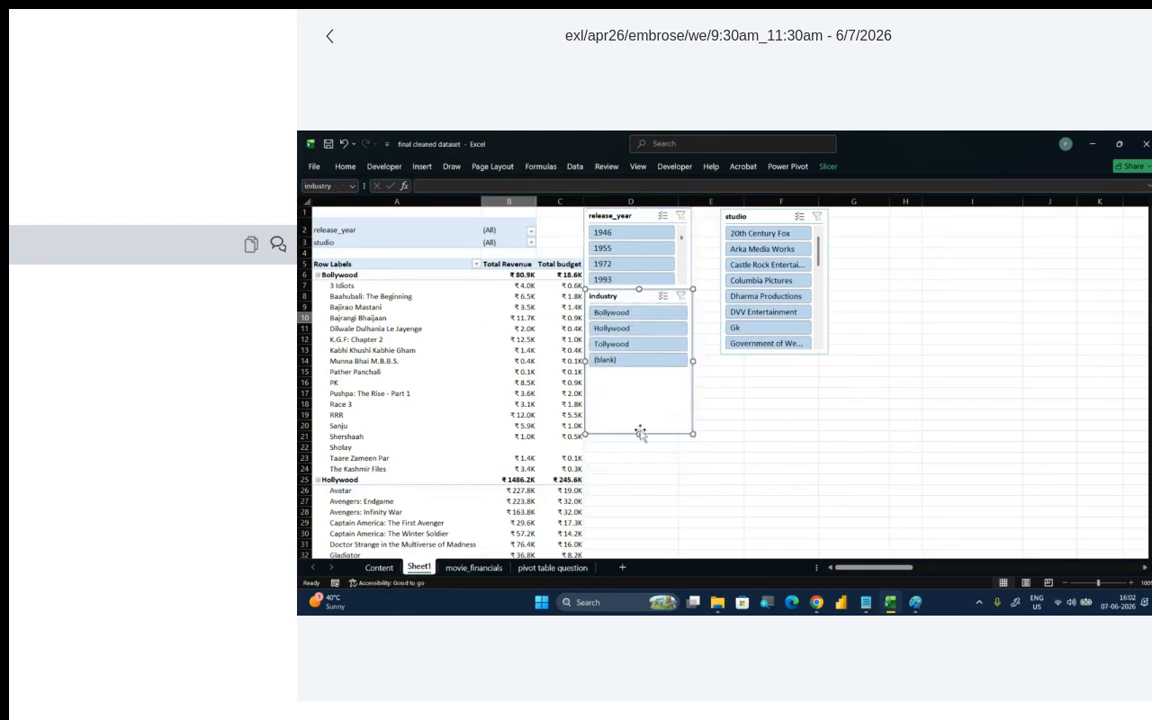
{"action": "left_click_drag", "start_coordinate": [640, 433], "coordinate": [638, 373]}
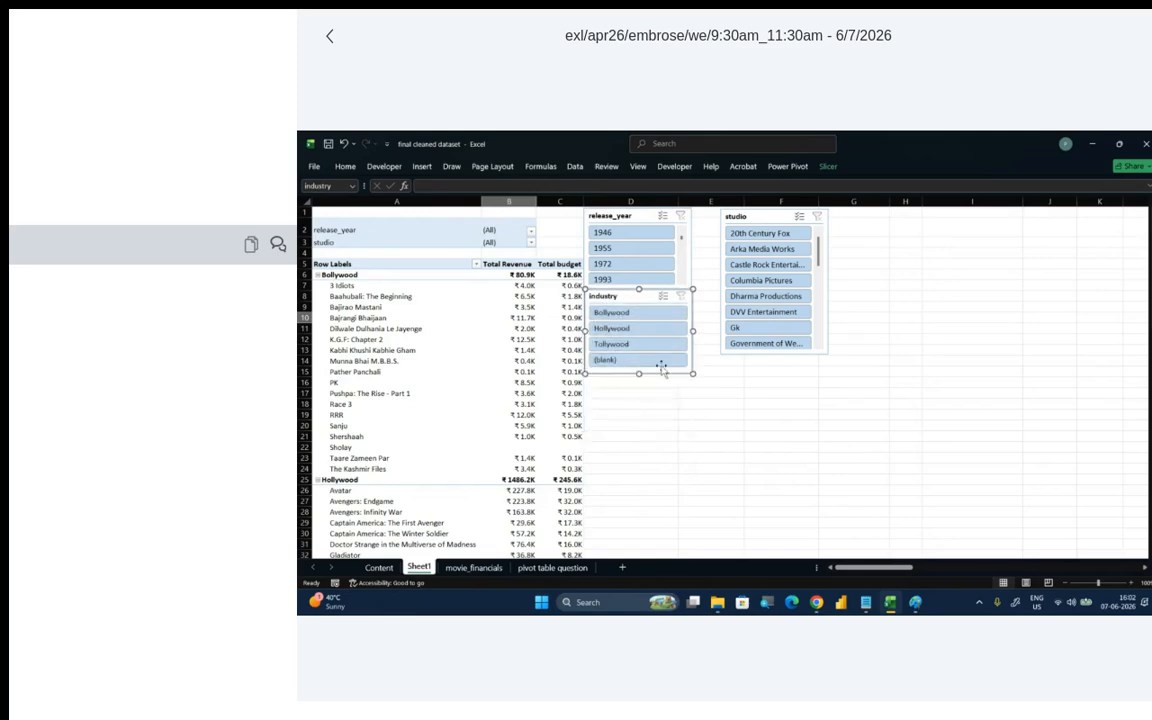
{"action": "left_click_drag", "start_coordinate": [756, 216], "coordinate": [624, 382]}
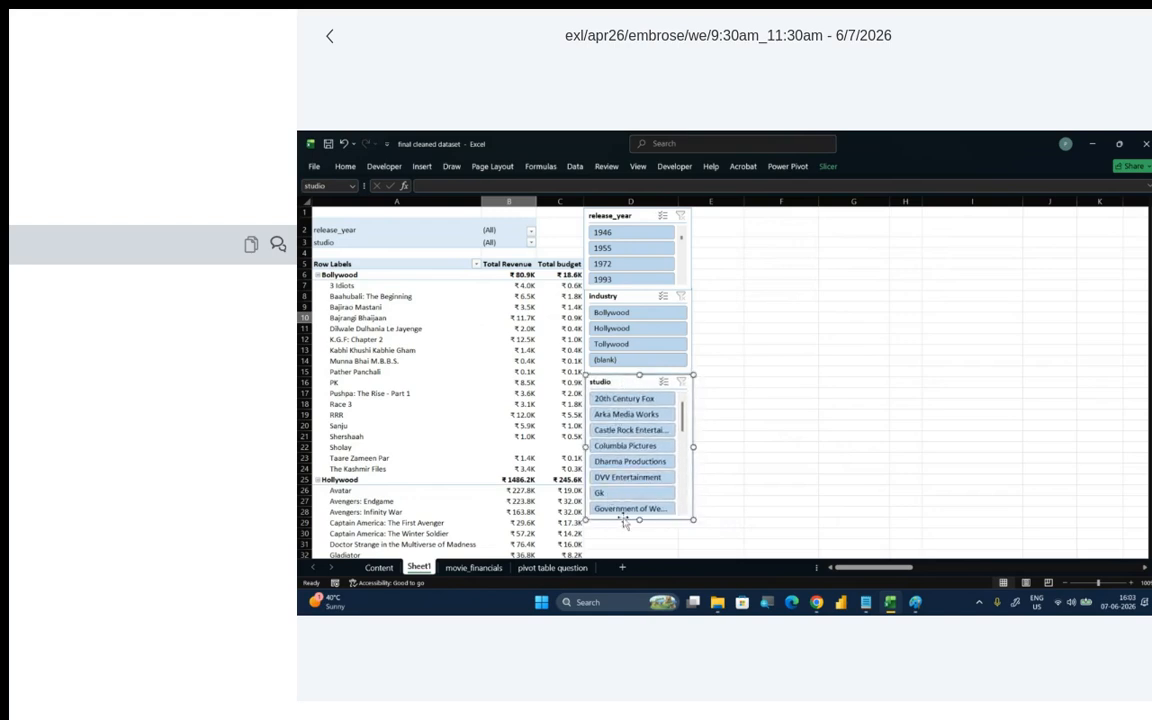
{"action": "left_click_drag", "start_coordinate": [639, 519], "coordinate": [639, 446]}
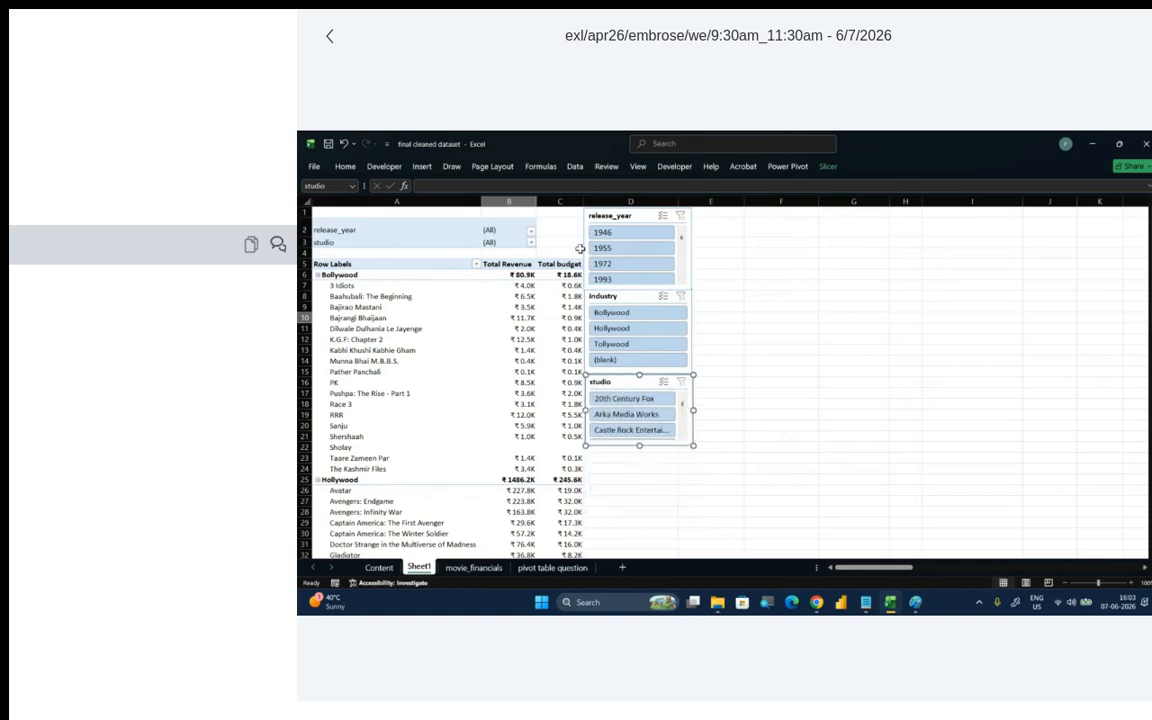
- Use the slicers to filter the PivotTable to release year 2014 and industry Hollywood, and clear both filters
{"action": "scroll", "coordinate": [628, 256], "scroll_direction": "down", "scroll_amount": 1}
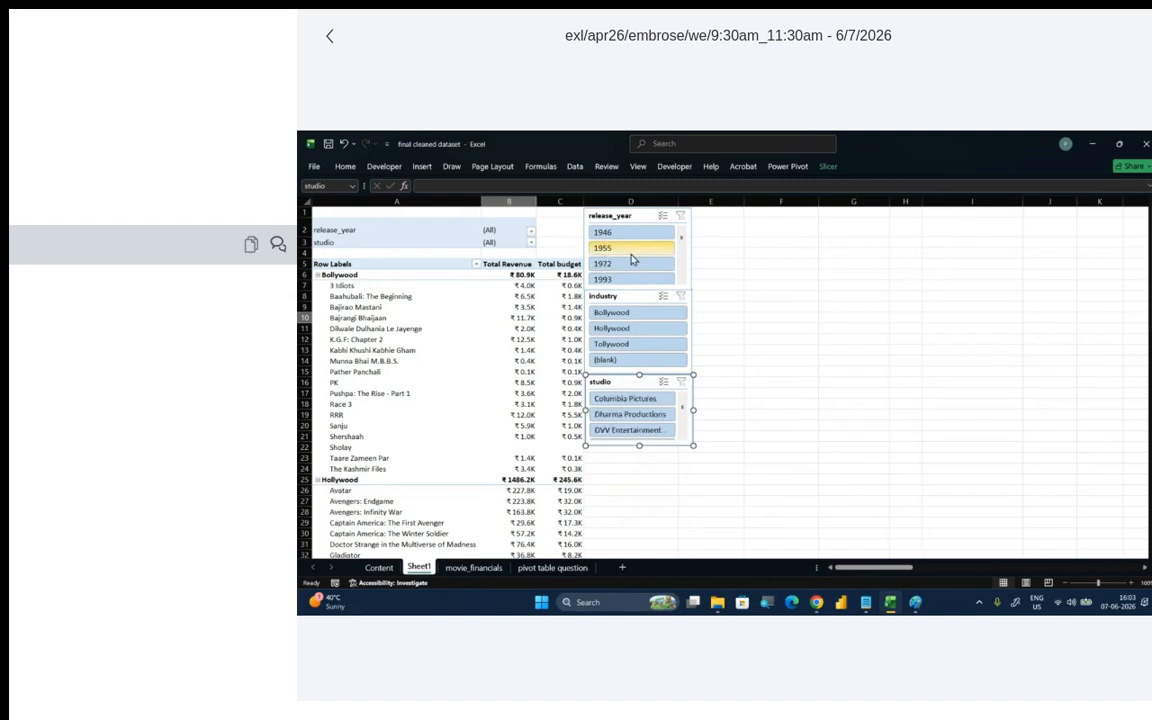
{"action": "scroll", "coordinate": [682, 253], "scroll_direction": "down", "scroll_amount": 1}
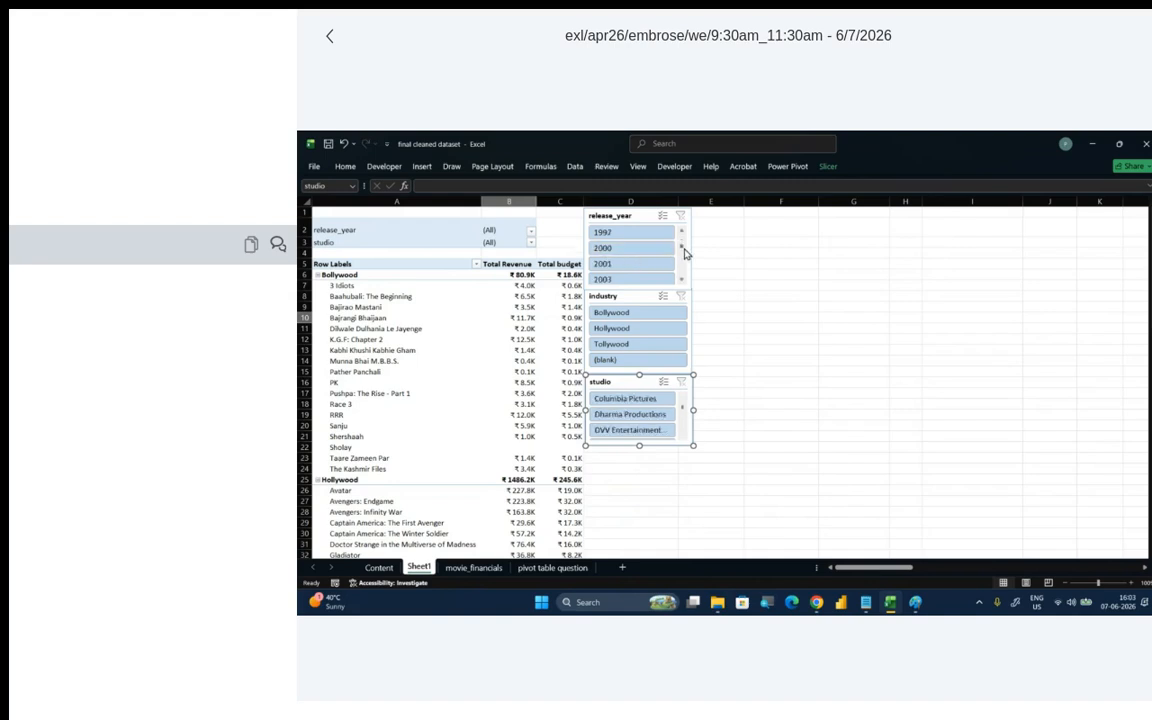
{"action": "scroll", "coordinate": [683, 256], "scroll_direction": "down", "scroll_amount": 2}
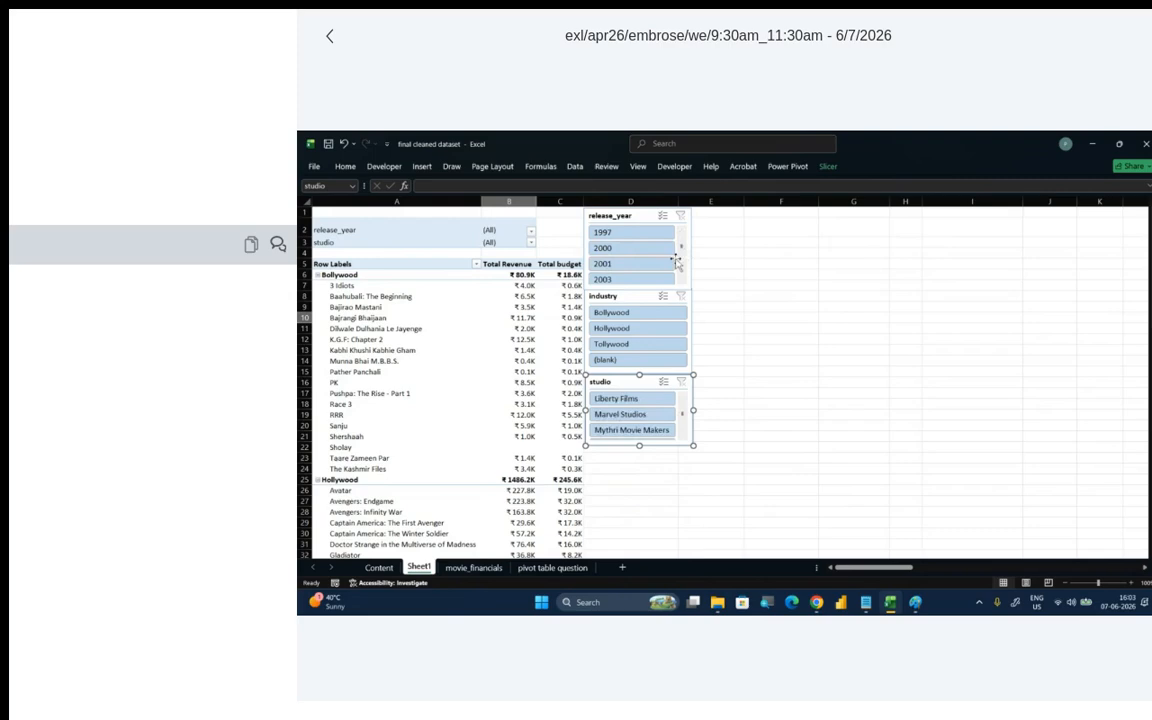
{"action": "scroll", "coordinate": [665, 255], "scroll_direction": "down", "scroll_amount": 3}
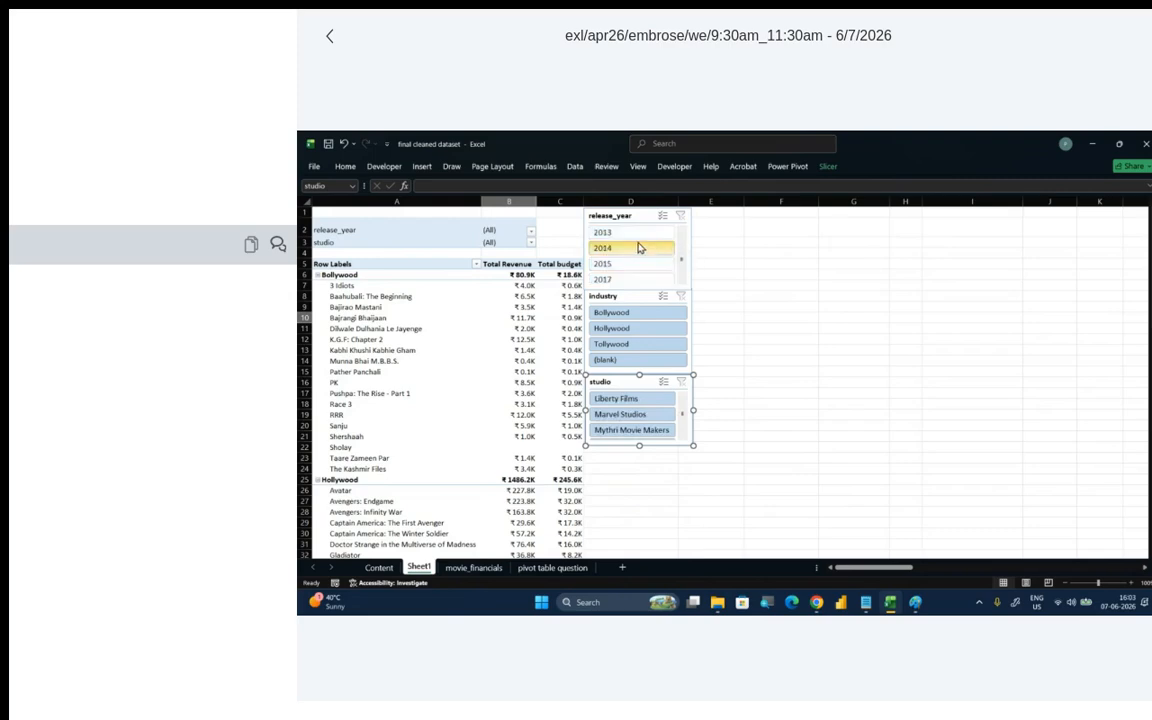
{"action": "left_click", "coordinate": [638, 247]}
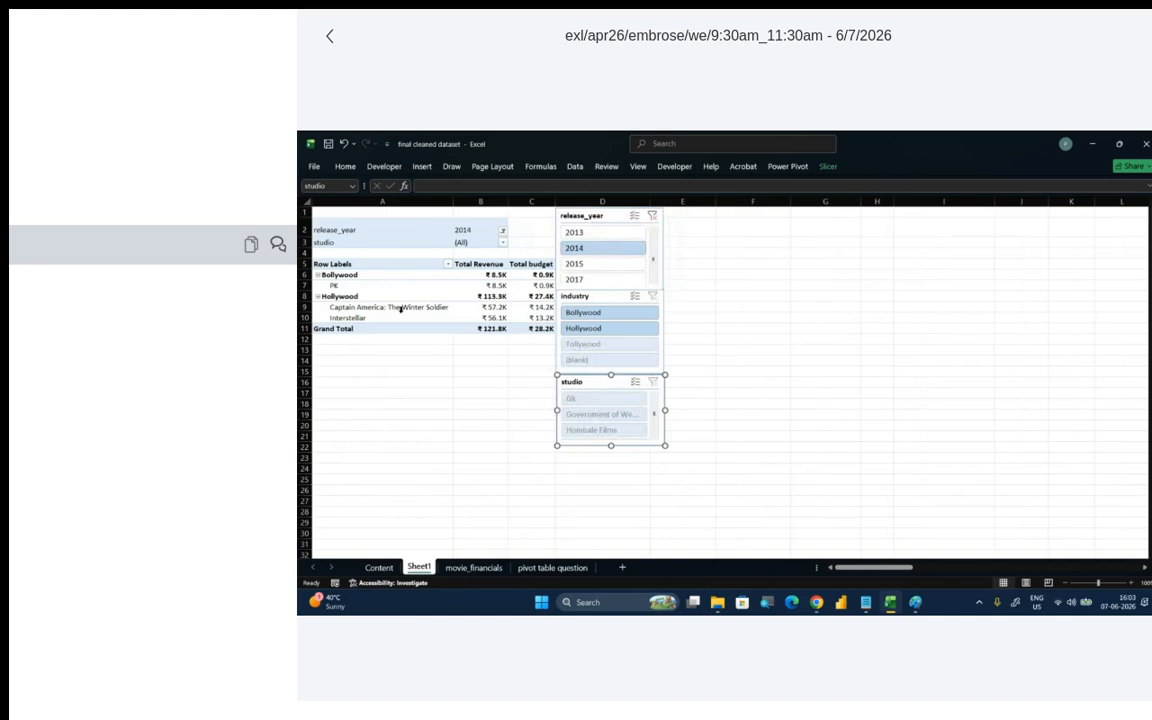
{"action": "left_click", "coordinate": [611, 330]}
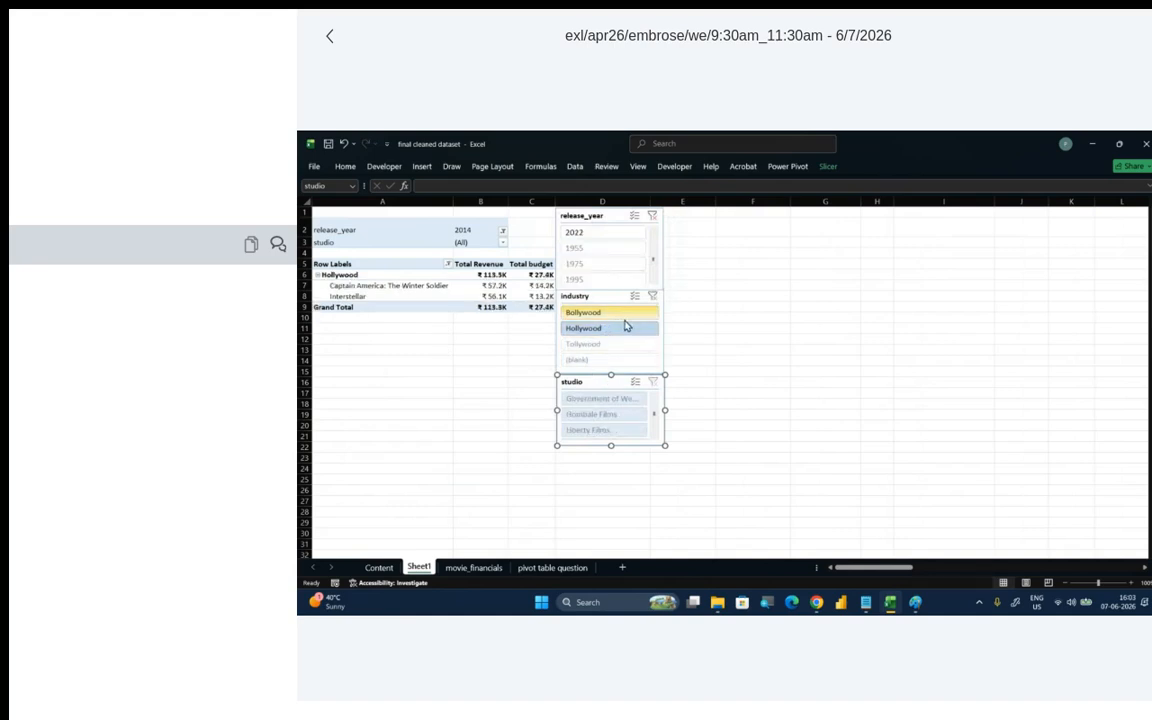
{"action": "left_click", "coordinate": [656, 299]}
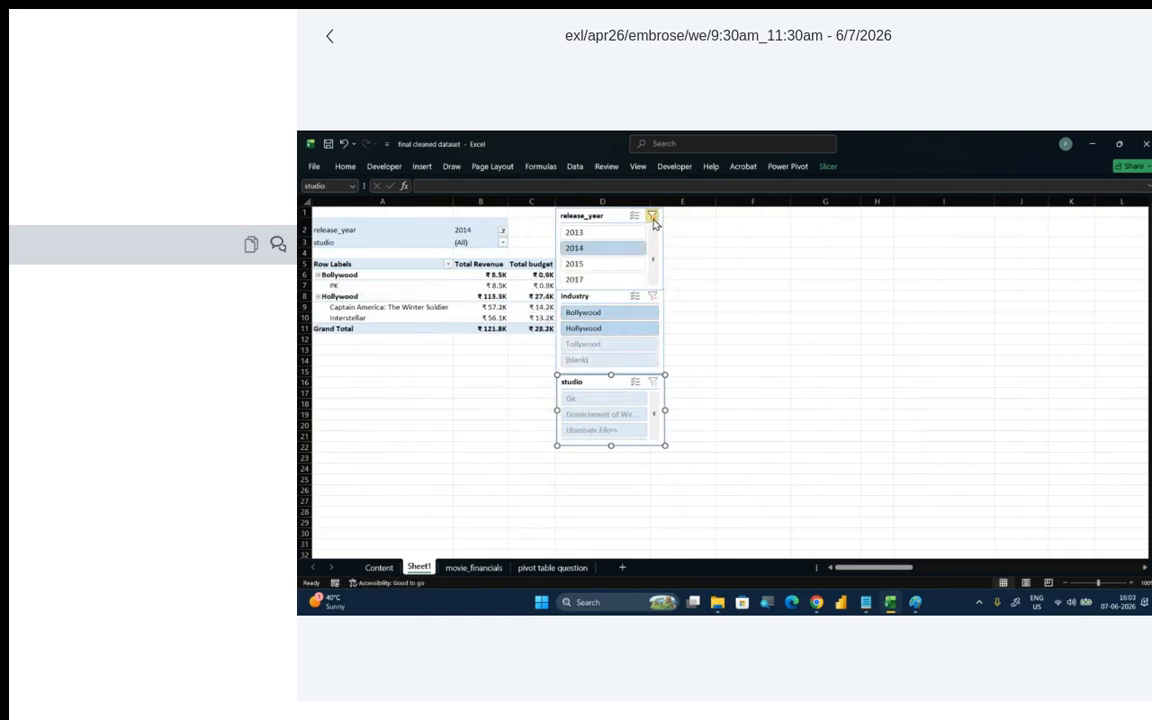
{"action": "left_click", "coordinate": [653, 216]}
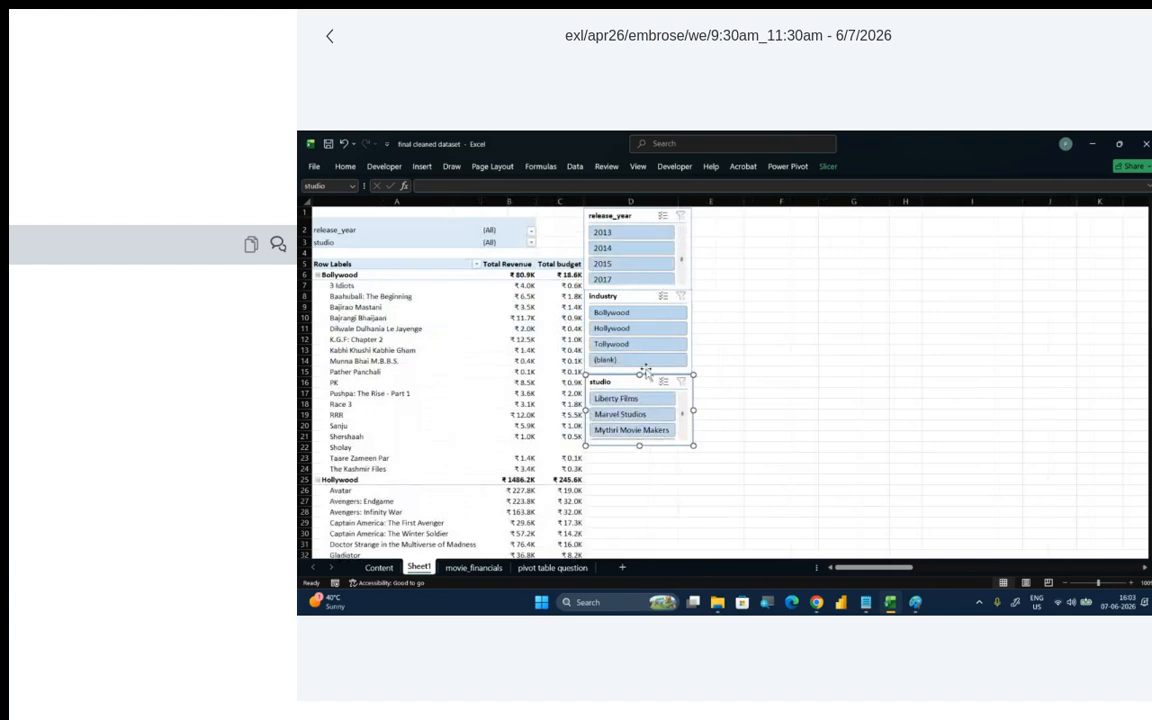
- Filter the PivotTable to Tollywood with the industry slicer and clear that filter
{"action": "left_click", "coordinate": [628, 343]}
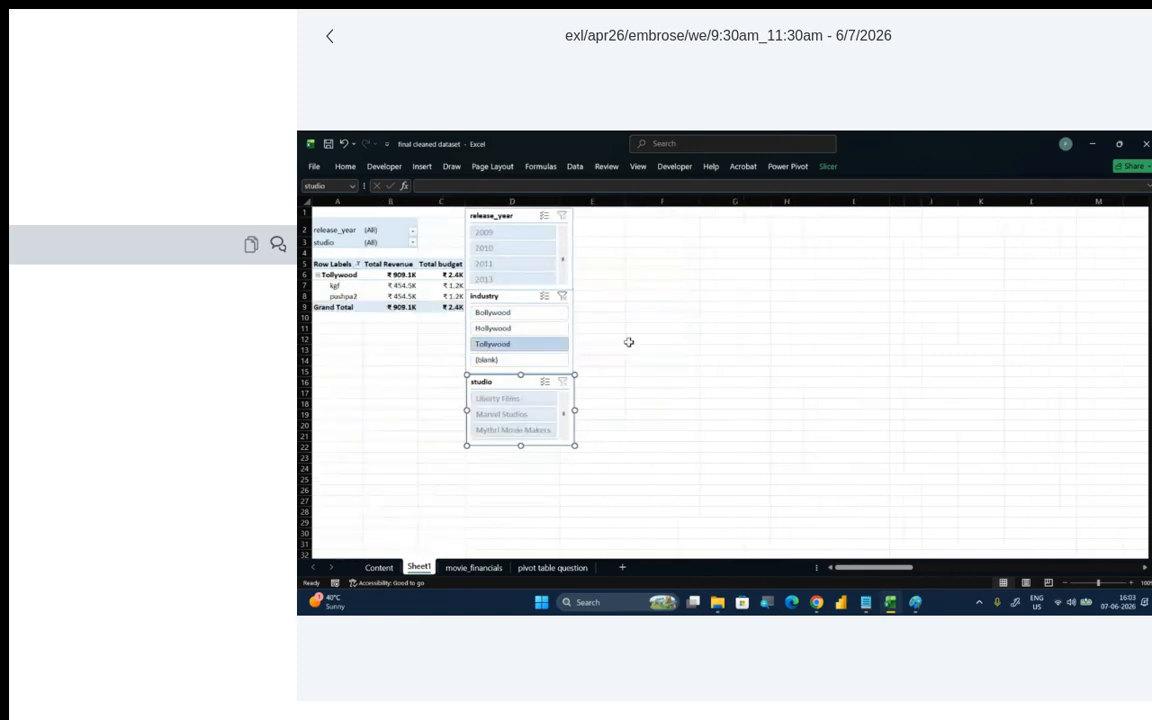
{"action": "left_click", "coordinate": [563, 297]}
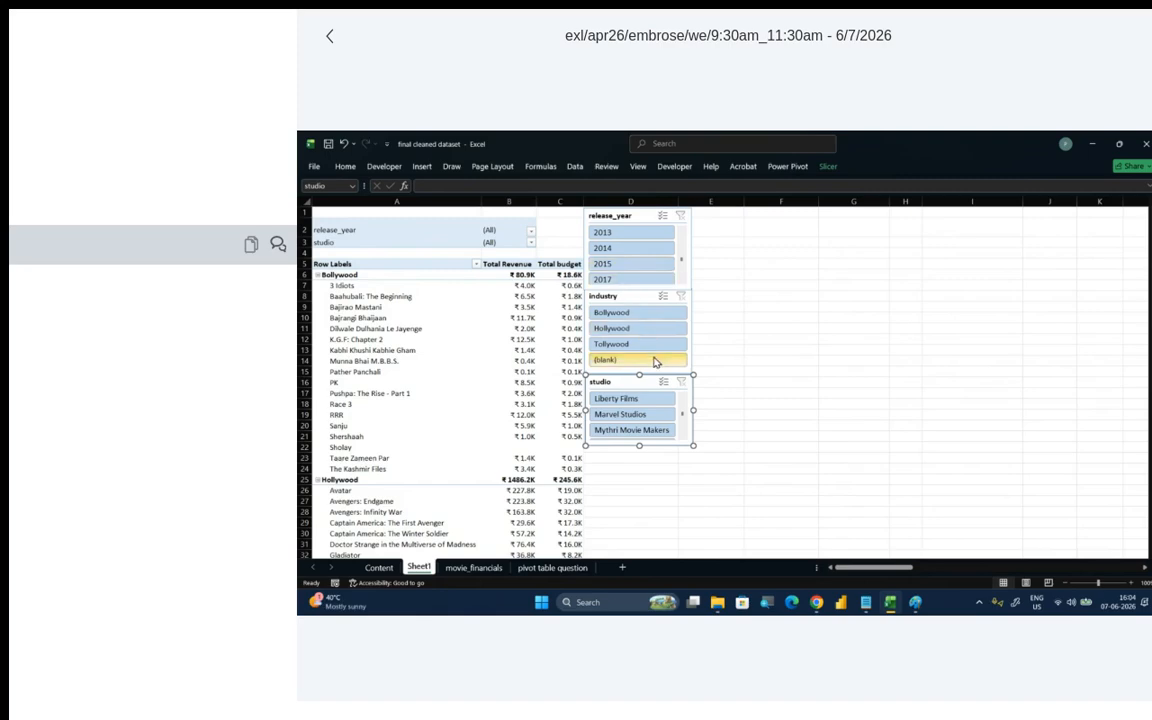
- Select the Total Revenue cell of RRR in the PivotTable and close the PivotTable Fields pane
{"action": "left_click", "coordinate": [510, 317]}
{"action": "left_click", "coordinate": [491, 412]}
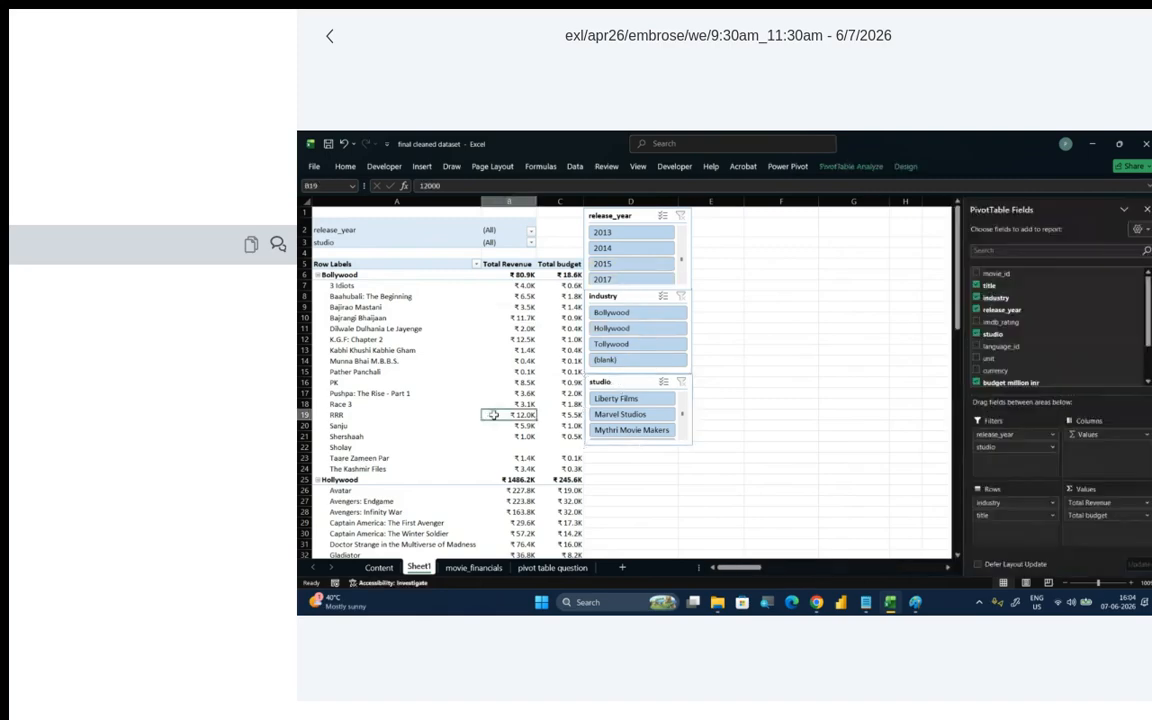
{"action": "left_click", "coordinate": [1146, 209]}
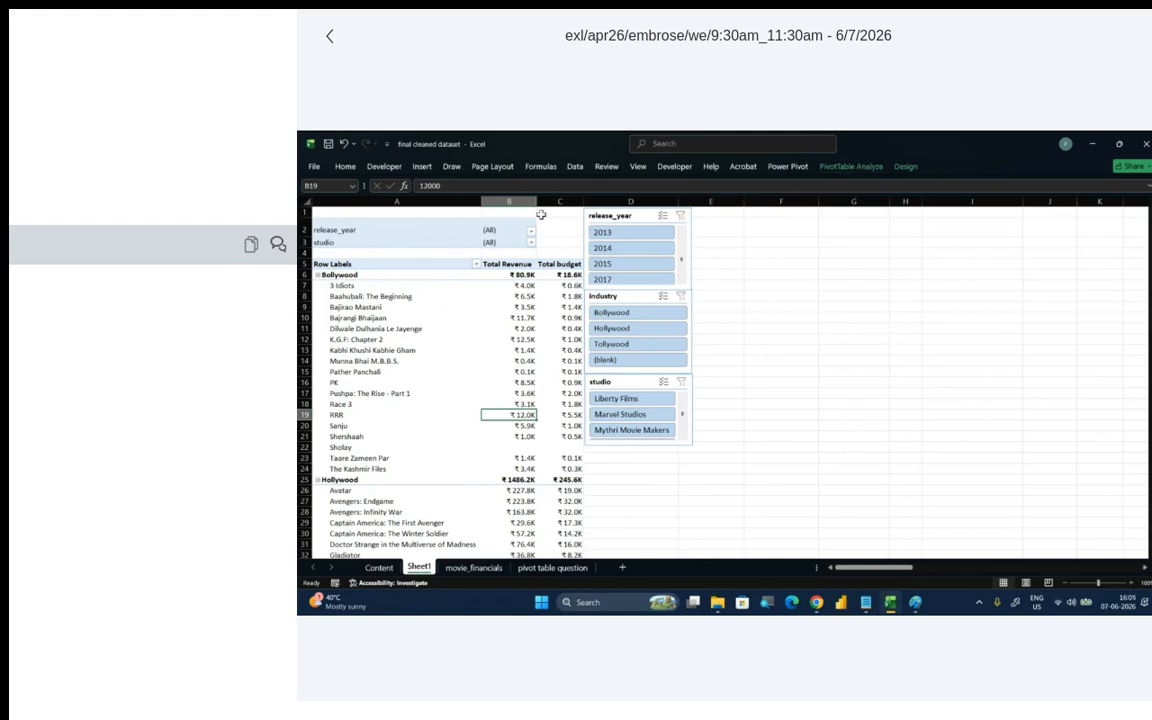
{"action": "left_click", "coordinate": [420, 169]}
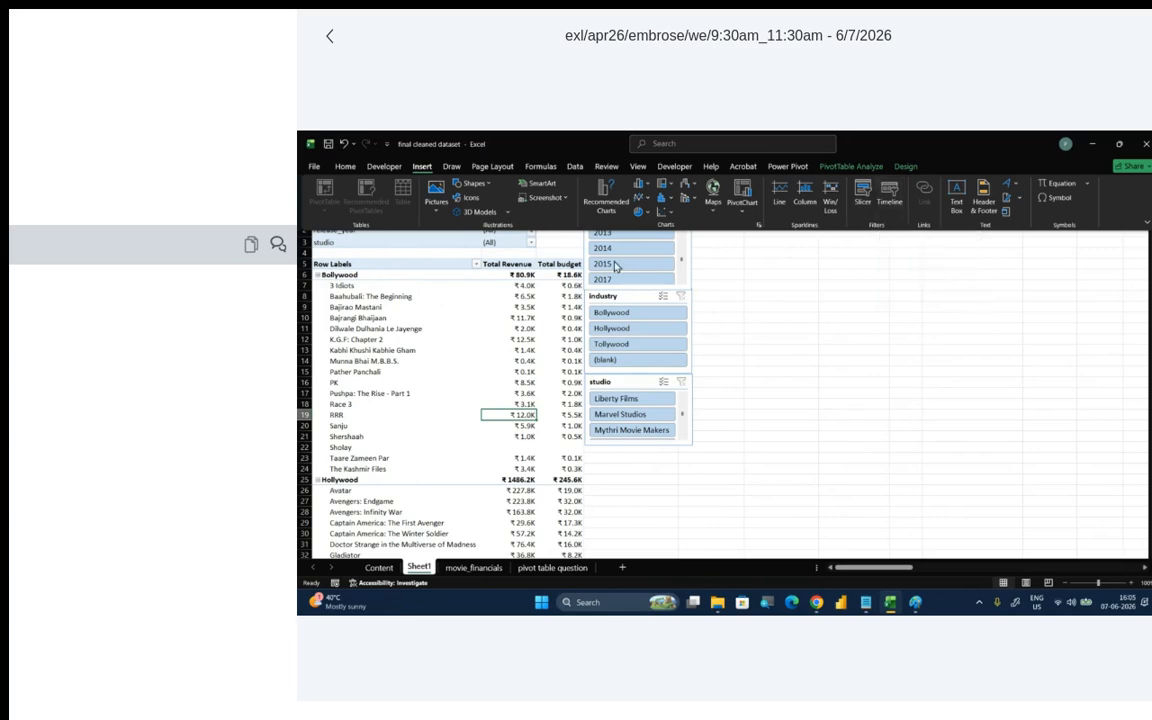
{"action": "left_click", "coordinate": [507, 303]}
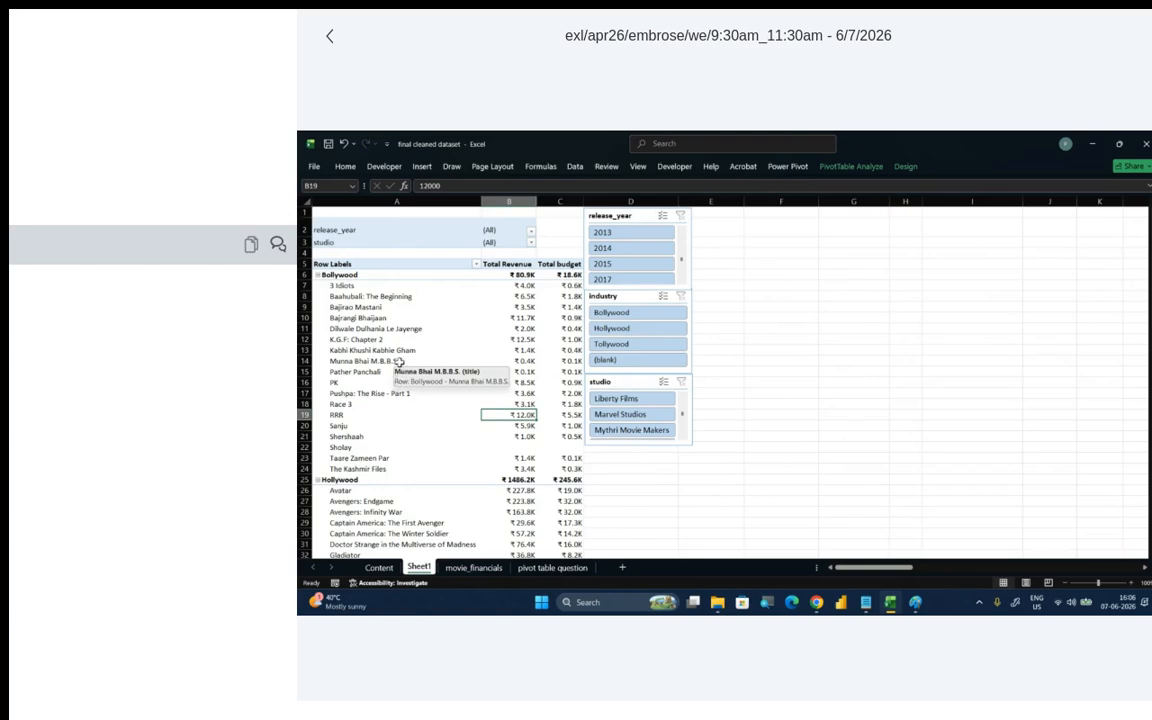
{"action": "left_click", "coordinate": [405, 352]}
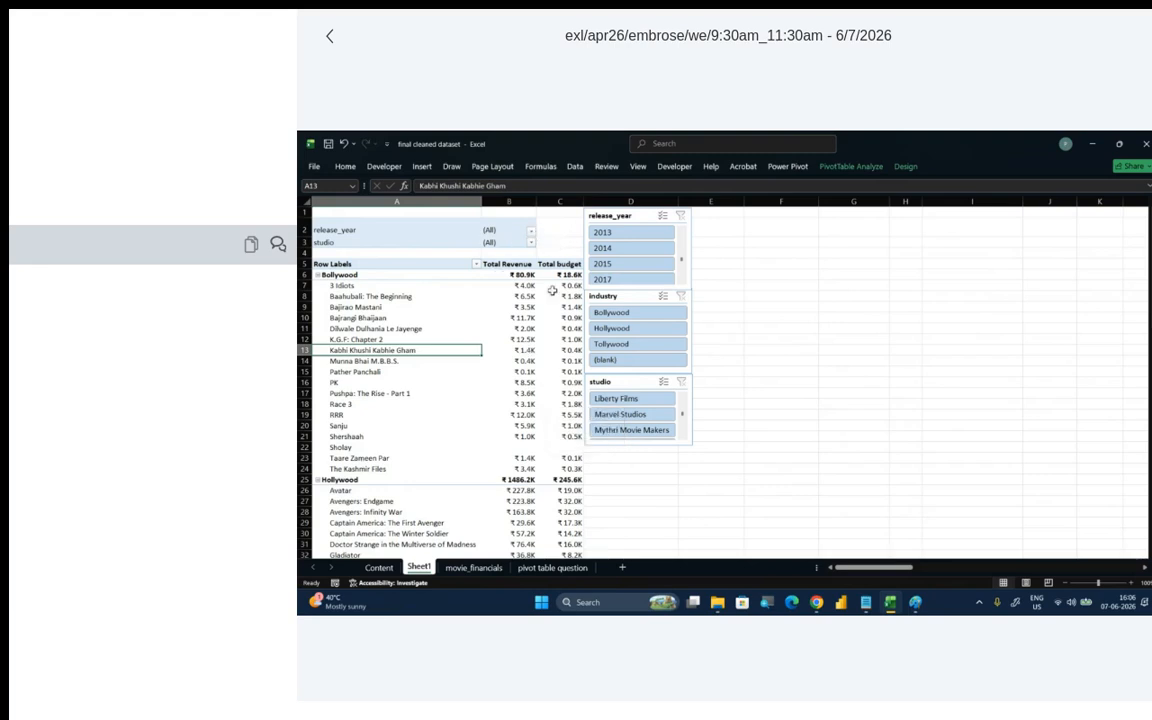
{"action": "left_click", "coordinate": [851, 166]}
{"action": "left_click", "coordinate": [918, 168]}
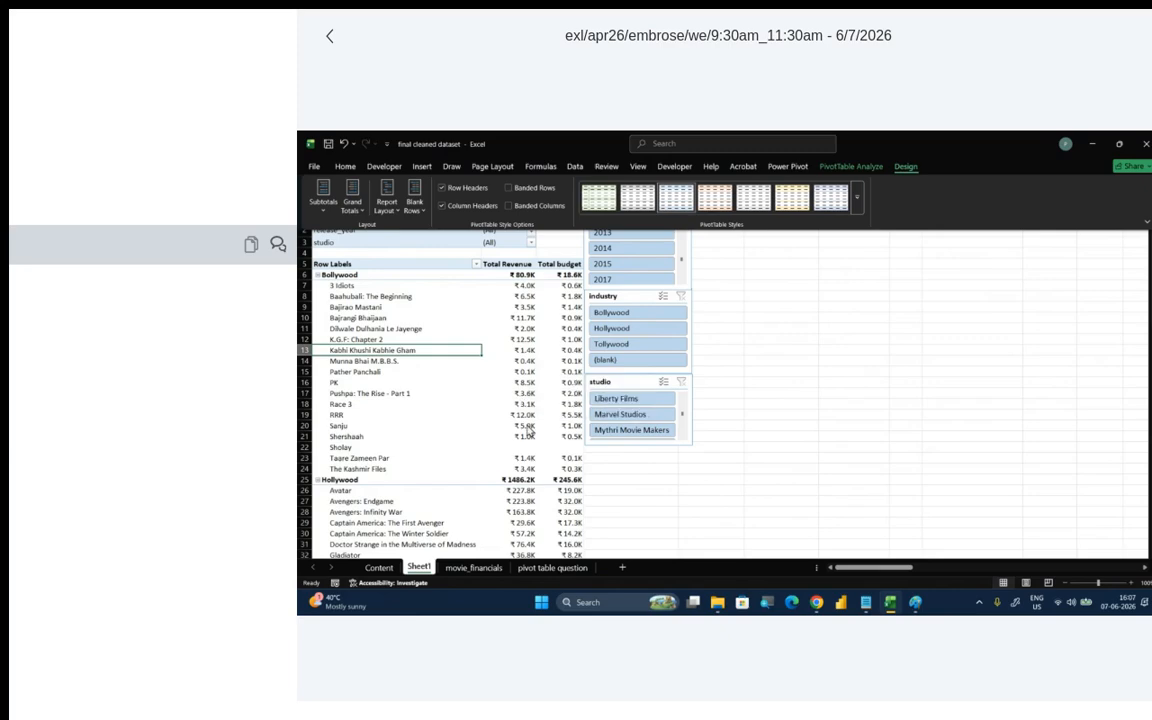
{"action": "left_click", "coordinate": [538, 358]}
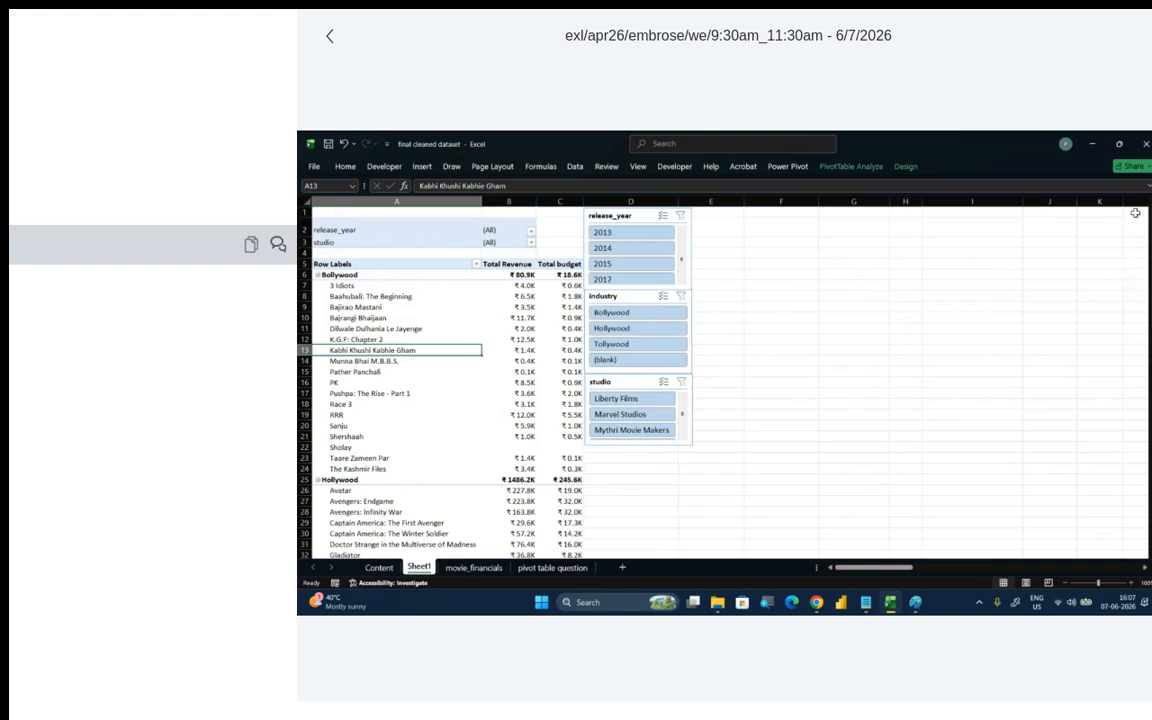
{"action": "left_click", "coordinate": [503, 372]}
{"action": "left_click", "coordinate": [442, 301]}
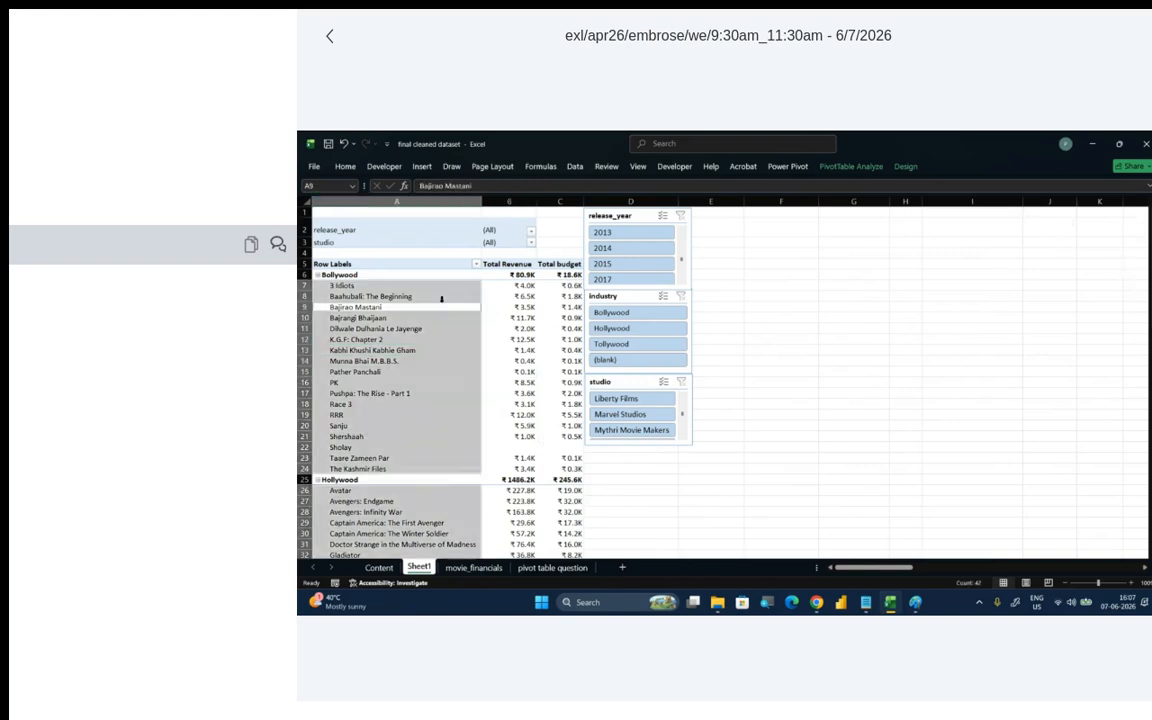
{"action": "left_click", "coordinate": [519, 349]}
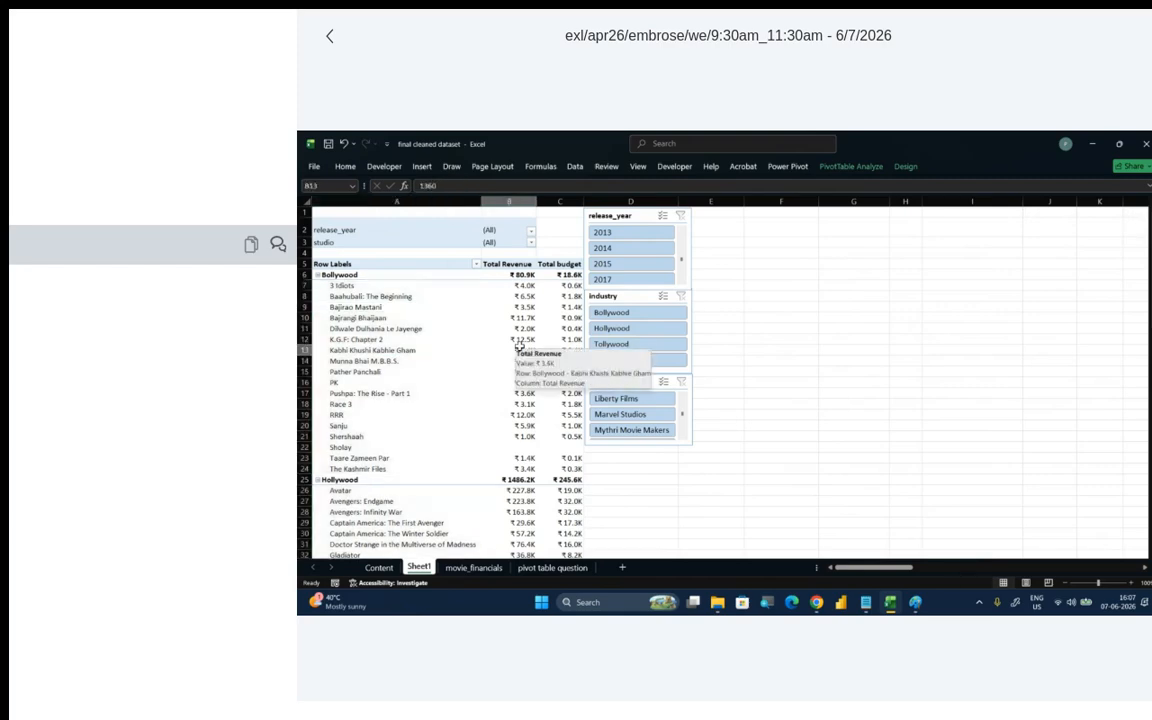
{"action": "left_click", "coordinate": [438, 320]}
{"action": "left_click", "coordinate": [384, 422]}
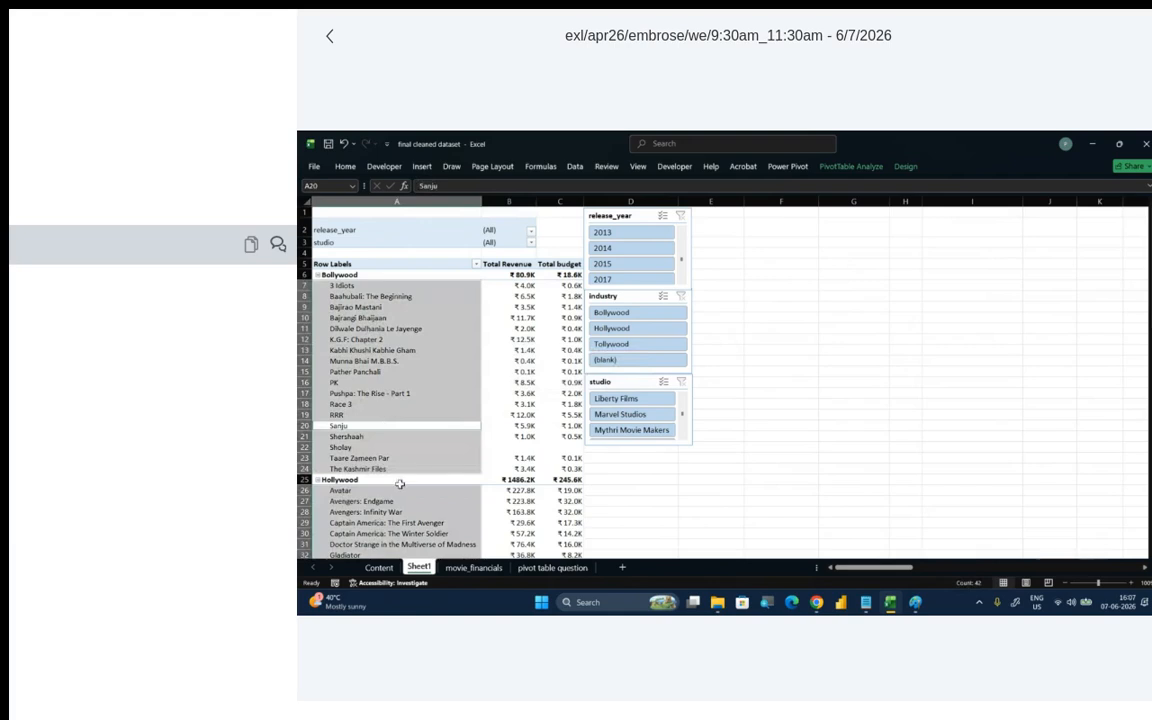
{"action": "left_click", "coordinate": [491, 457]}
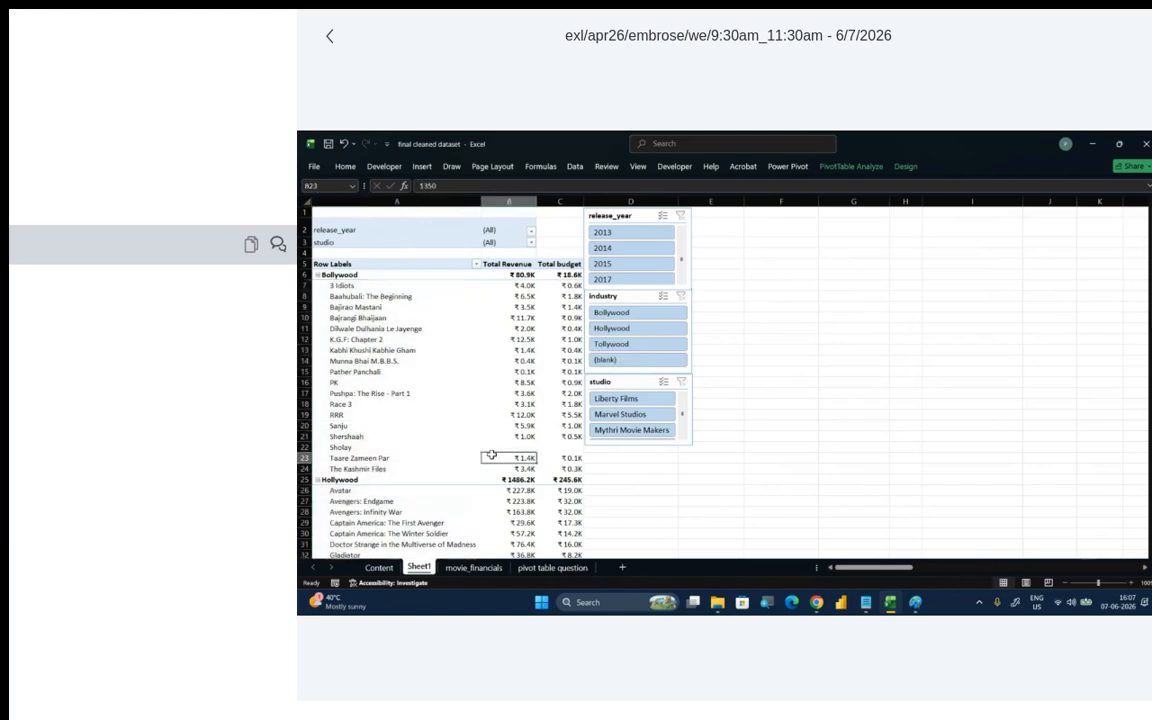
- Select the Bajirao Mastani row label in the PivotTable and show the PivotTable Fields pane
{"action": "left_click", "coordinate": [408, 309]}
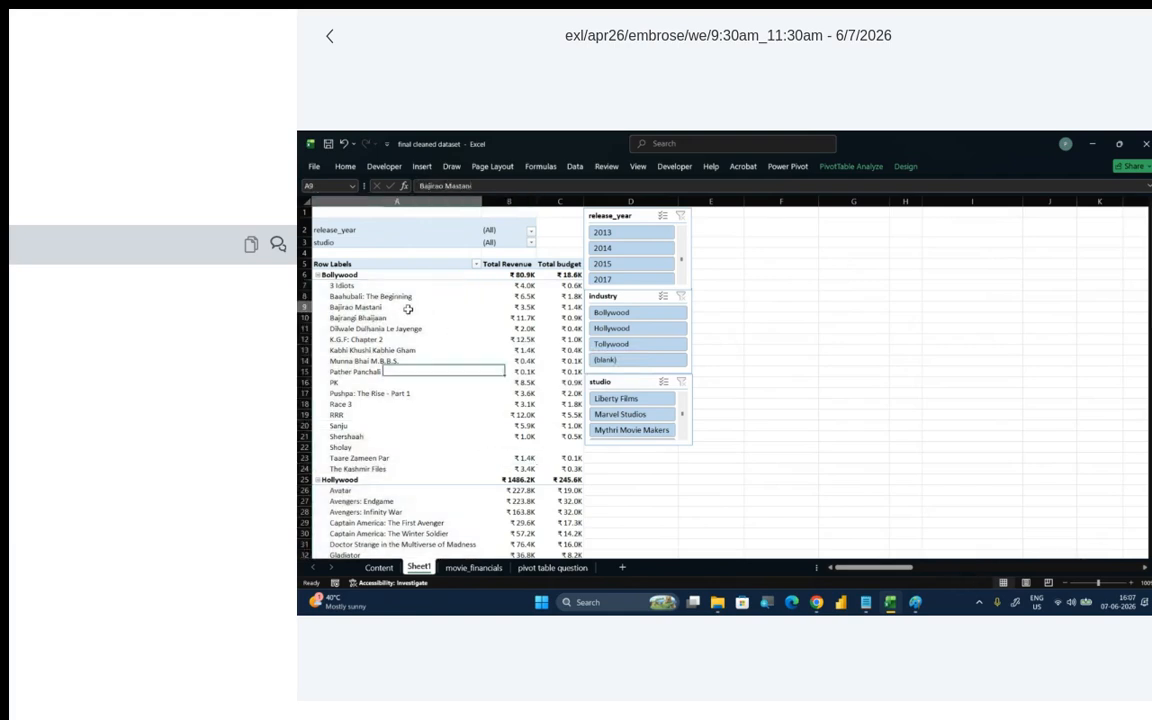
{"action": "left_click", "coordinate": [831, 170]}
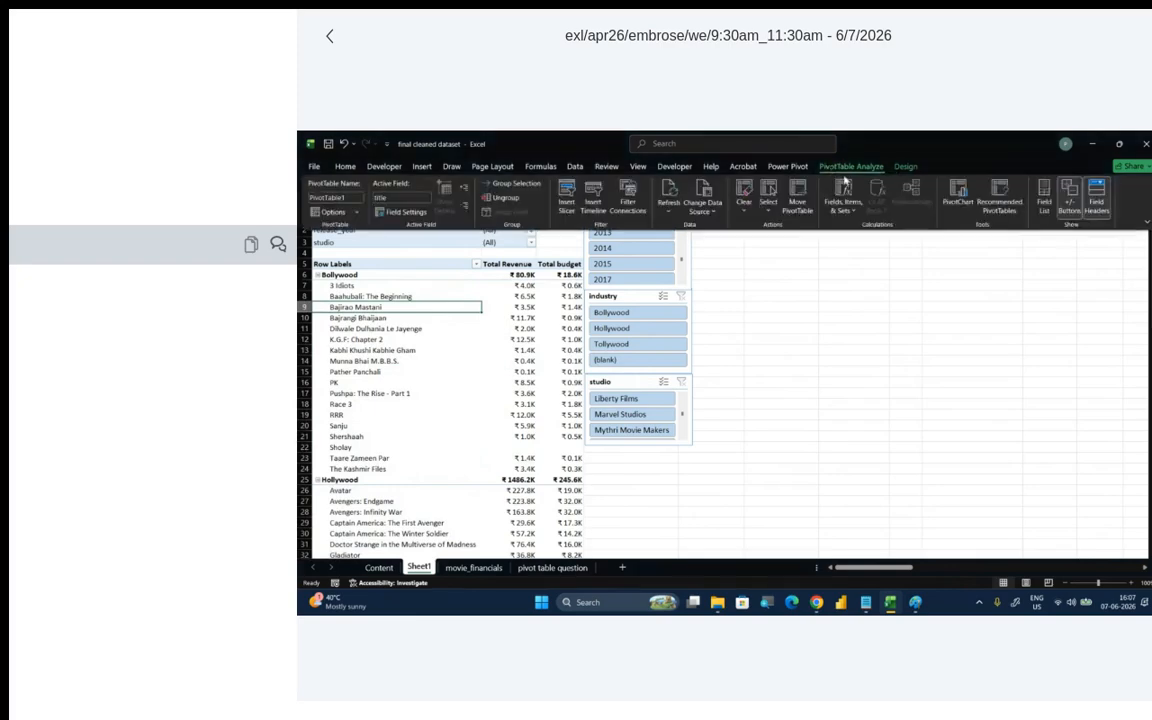
{"action": "left_click", "coordinate": [1045, 200]}
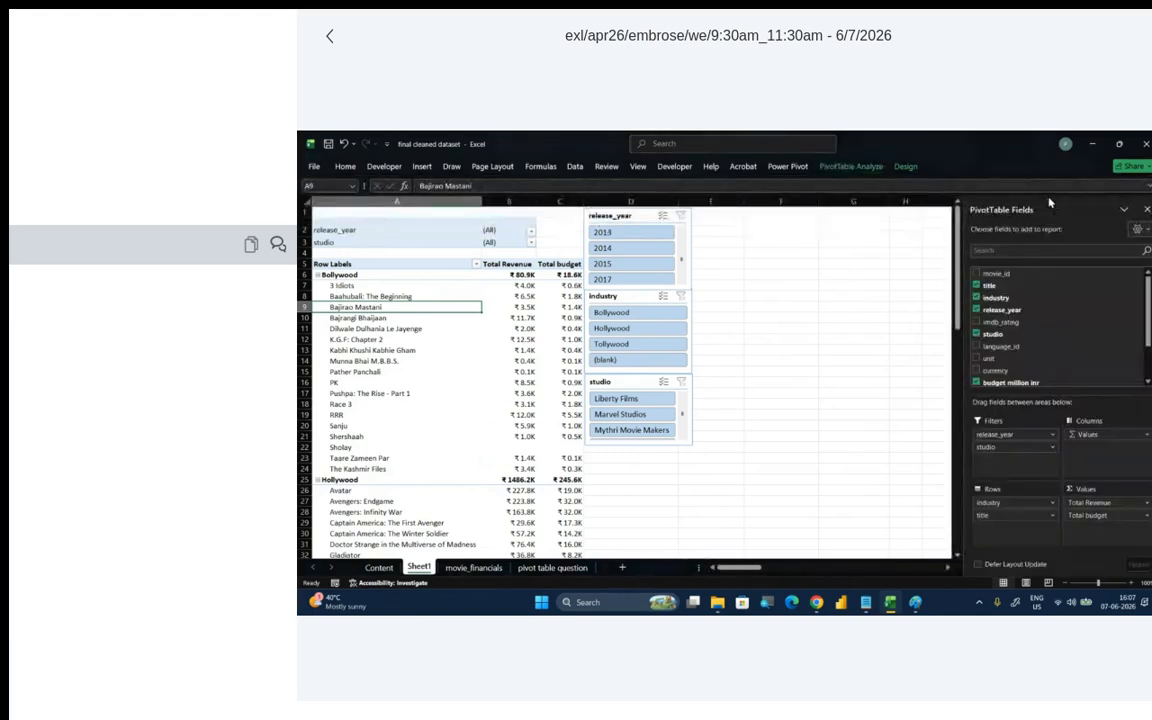
{"action": "left_click", "coordinate": [846, 167]}
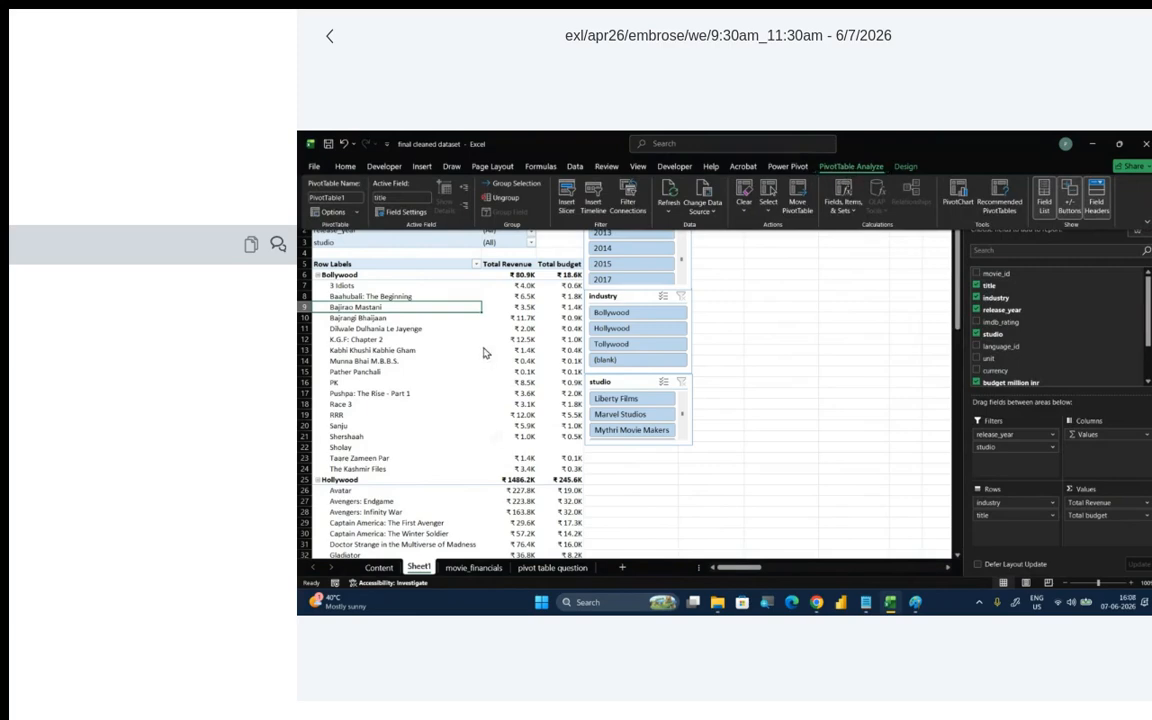
{"action": "left_click", "coordinate": [372, 286]}
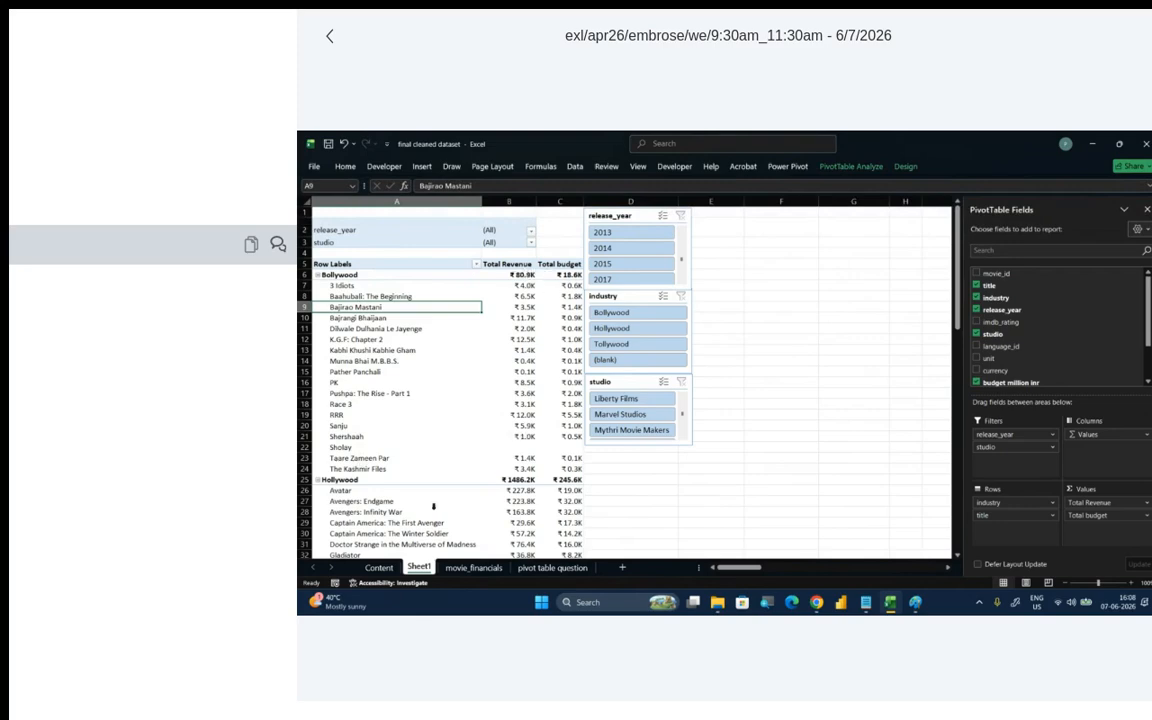
- Review the industry subtotals and the Grand Totals options, and set the PivotTable to show no subtotals
{"action": "mouse_move", "coordinate": [532, 474]}
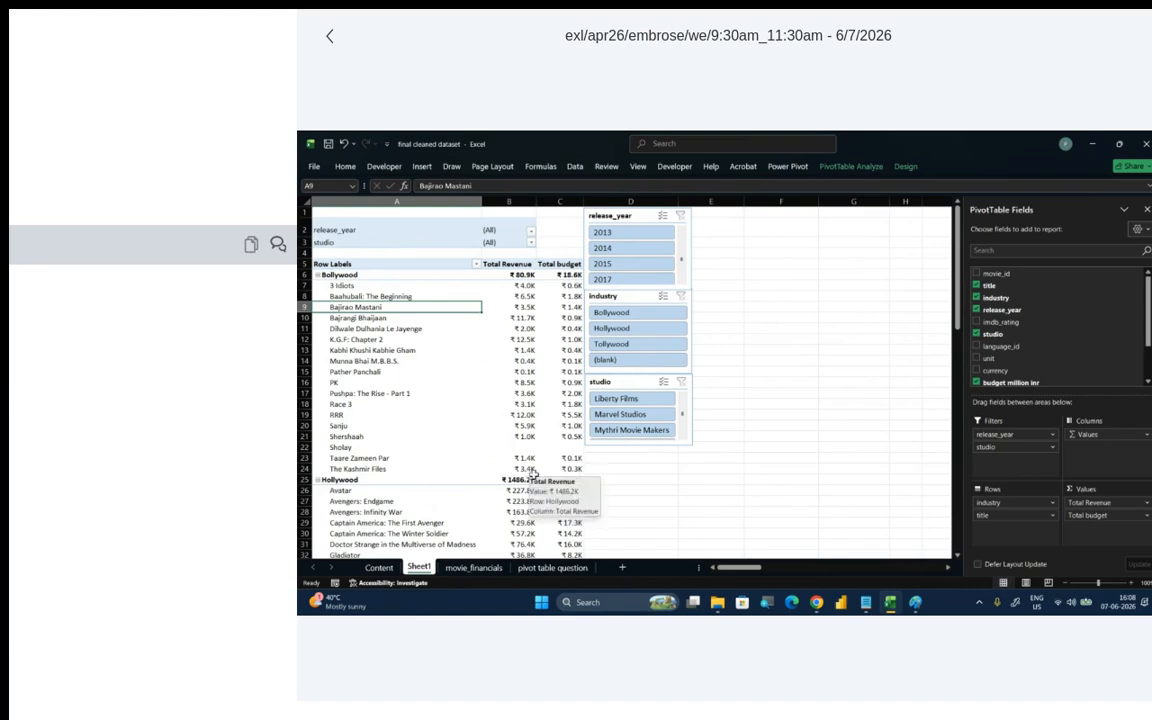
{"action": "scroll", "coordinate": [532, 474], "scroll_direction": "down", "scroll_amount": 10}
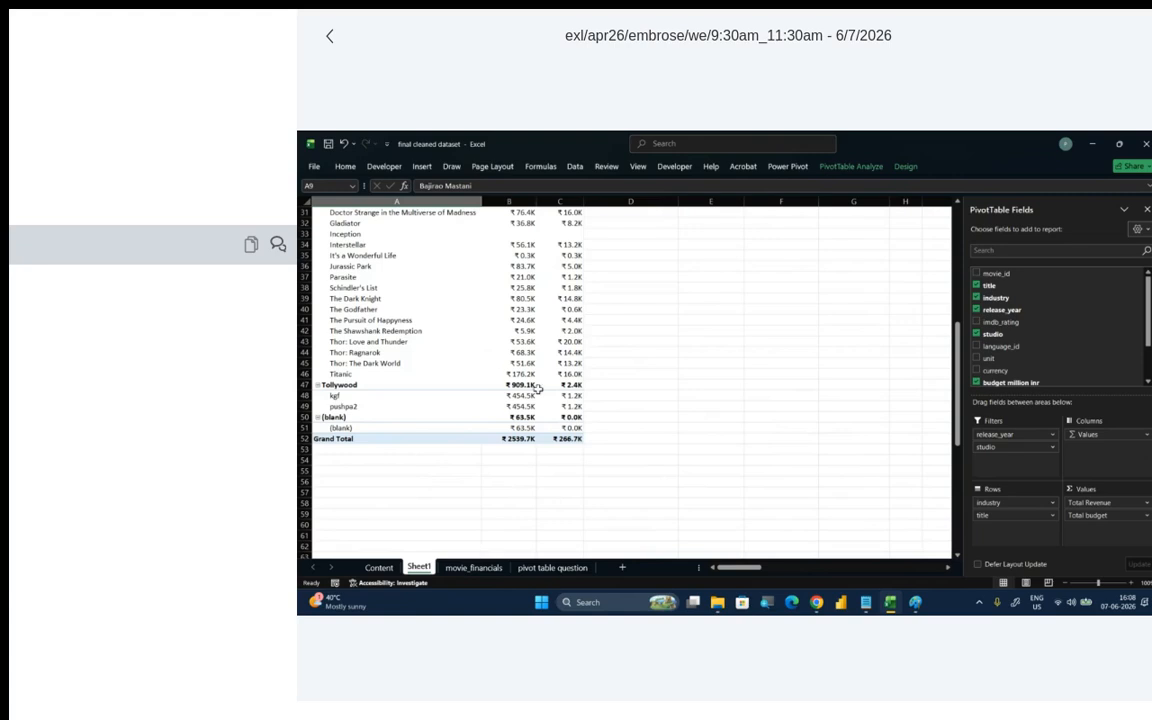
{"action": "mouse_move", "coordinate": [537, 388]}
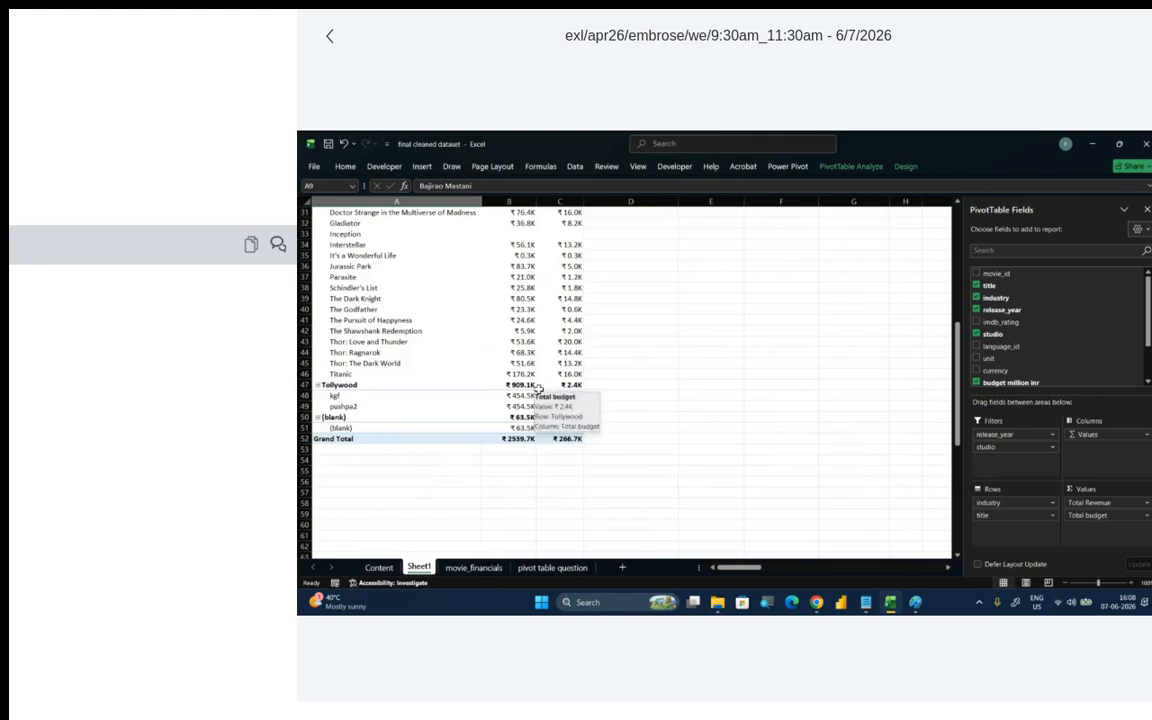
{"action": "scroll", "coordinate": [556, 412], "scroll_direction": "up", "scroll_amount": 5}
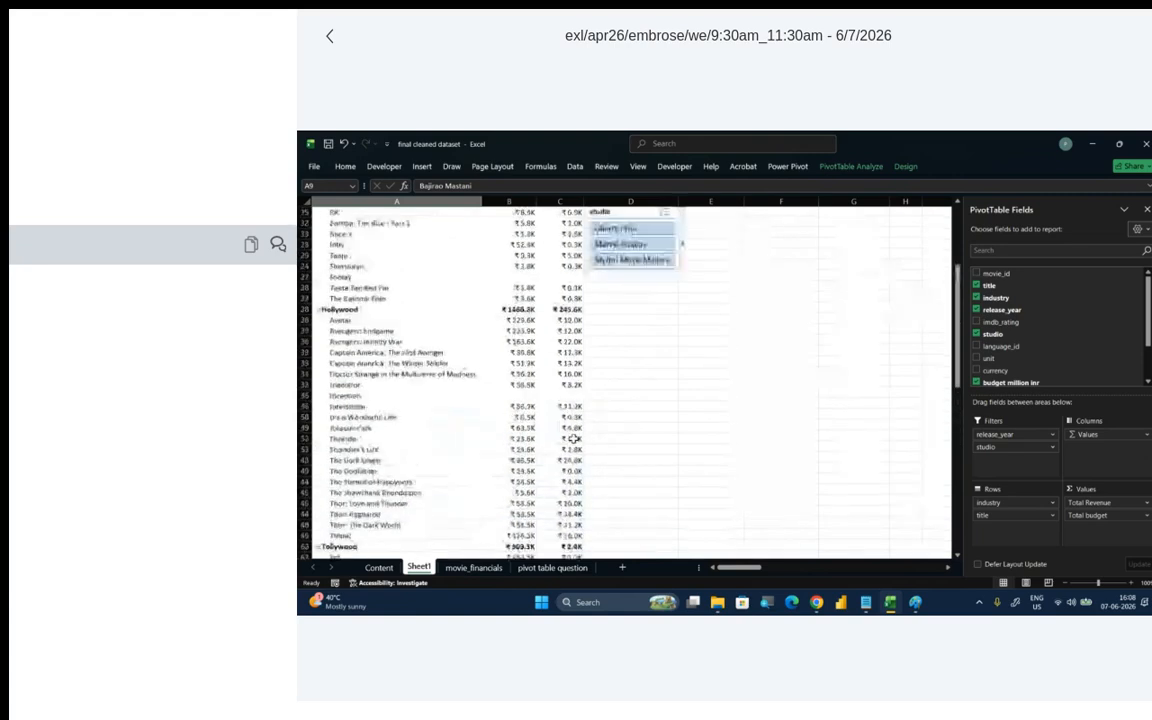
{"action": "scroll", "coordinate": [574, 438], "scroll_direction": "up", "scroll_amount": 8}
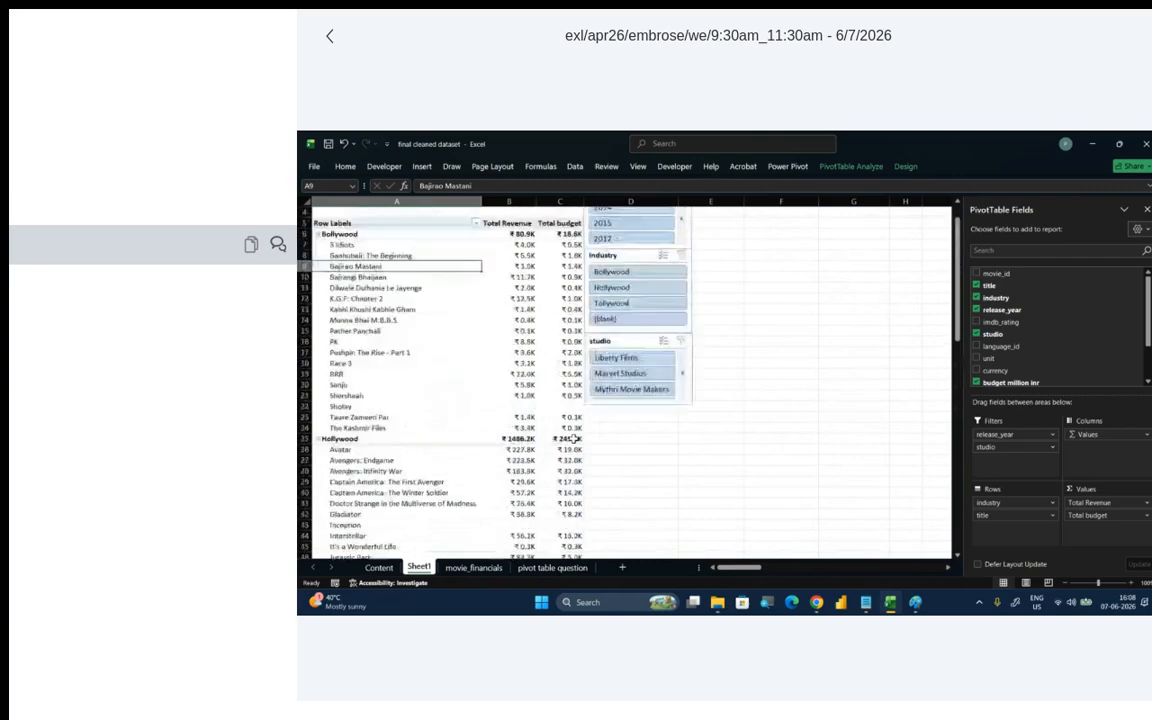
{"action": "left_click", "coordinate": [839, 168]}
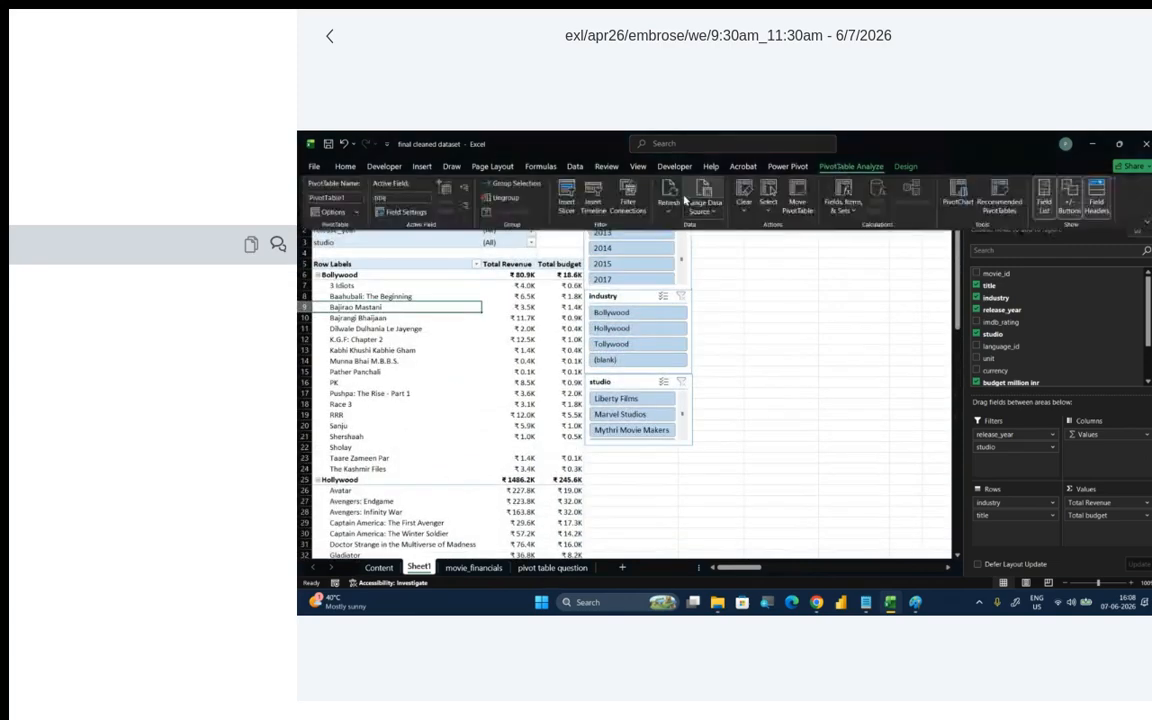
{"action": "left_click", "coordinate": [903, 167]}
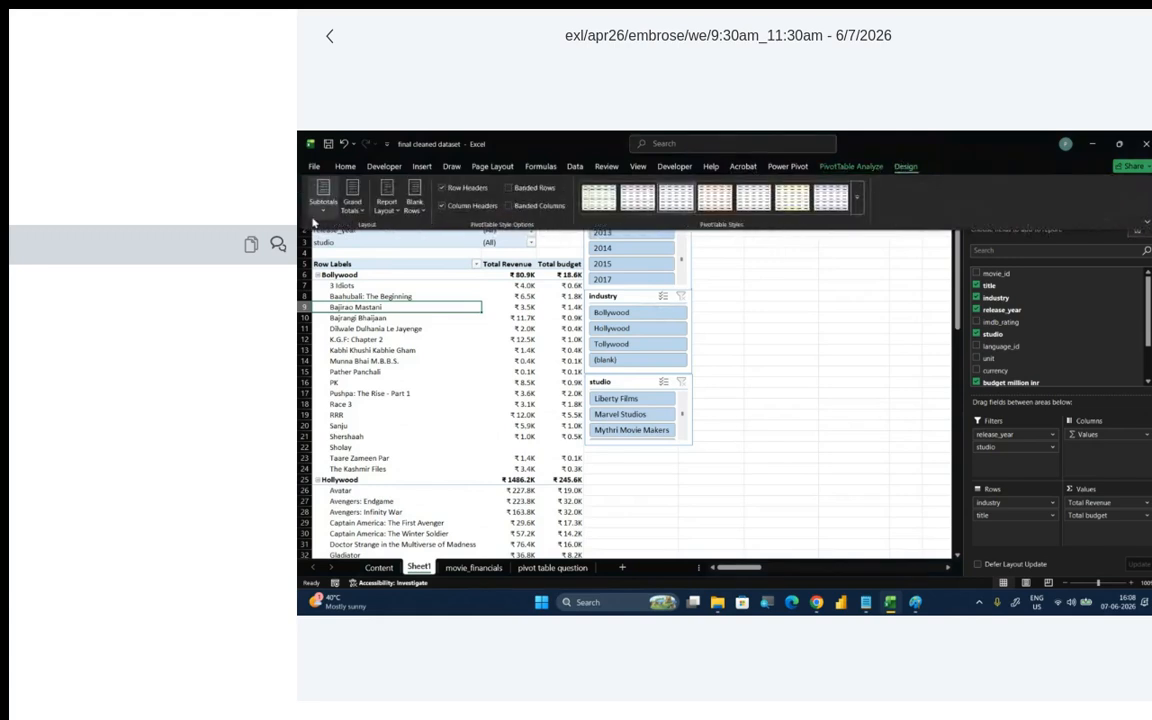
{"action": "left_click", "coordinate": [362, 210]}
{"action": "left_click", "coordinate": [380, 228]}
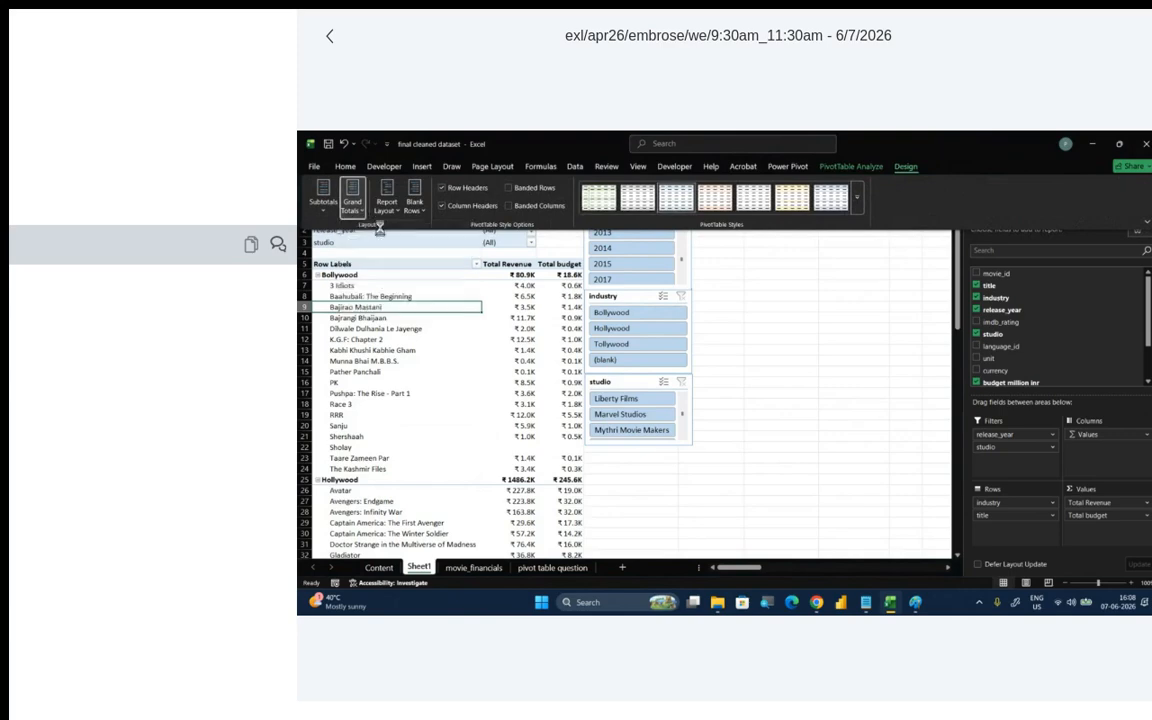
{"action": "left_click", "coordinate": [323, 197]}
{"action": "left_click", "coordinate": [359, 233]}
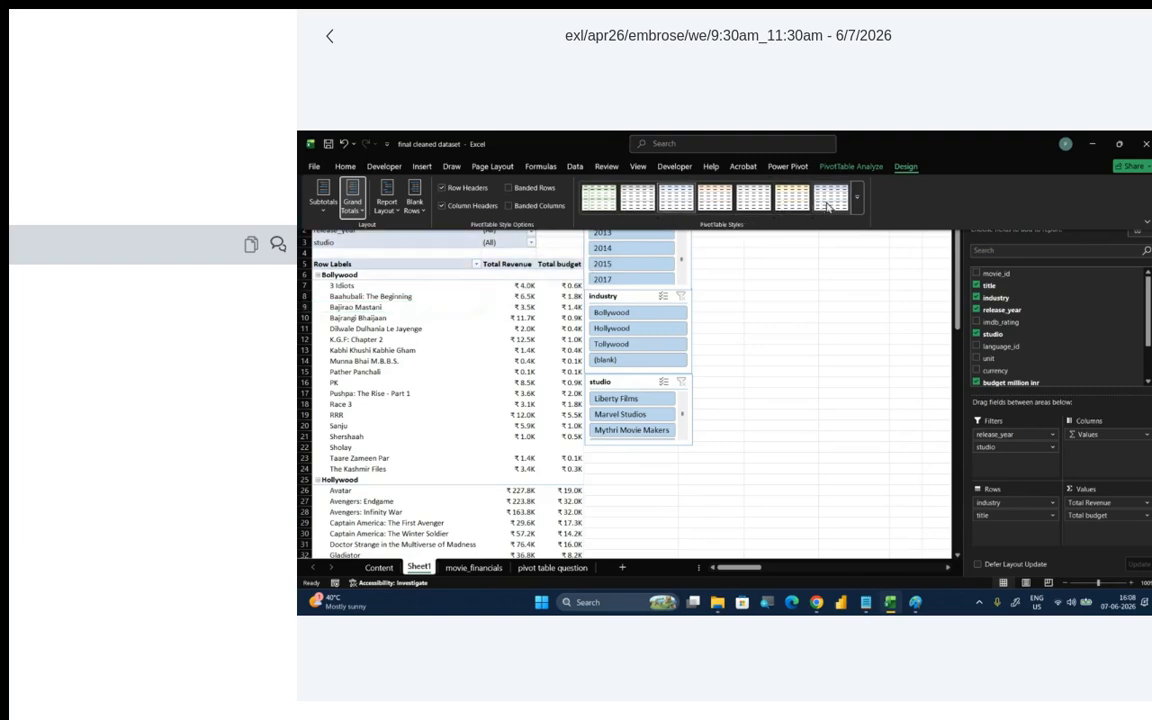
- Preview other PivotTable styles without applying one, and turn on Banded Rows while leaving Banded Columns off
{"action": "left_click", "coordinate": [857, 197]}
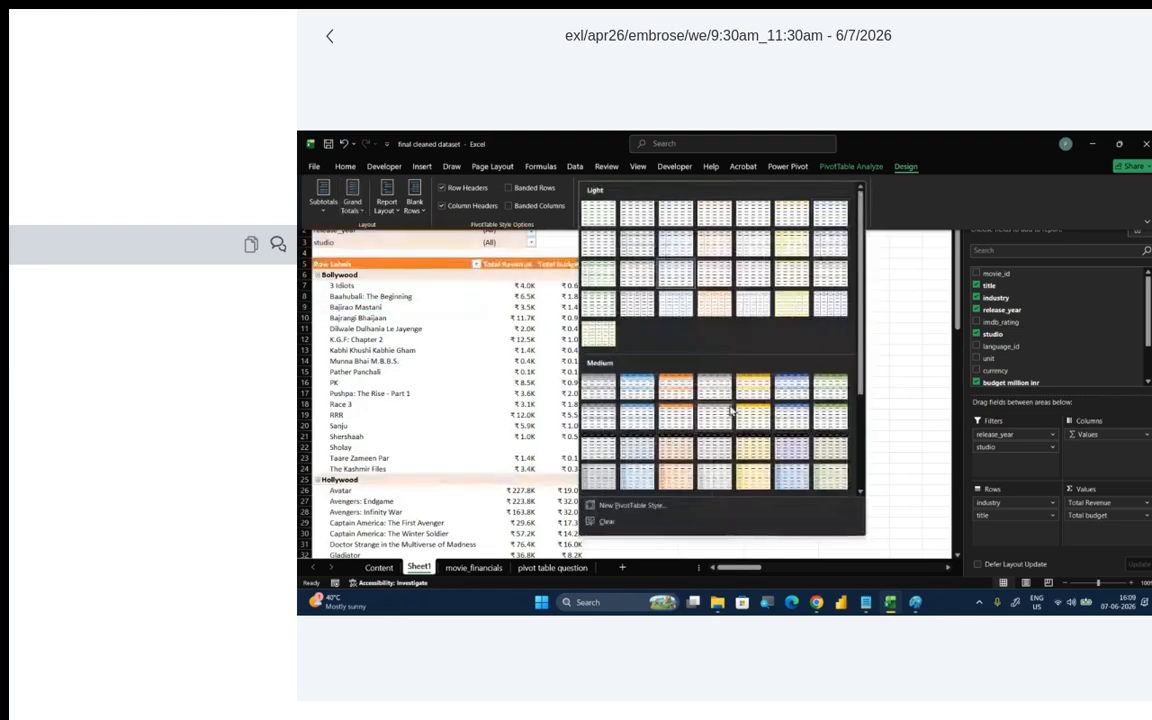
{"action": "left_click", "coordinate": [940, 163]}
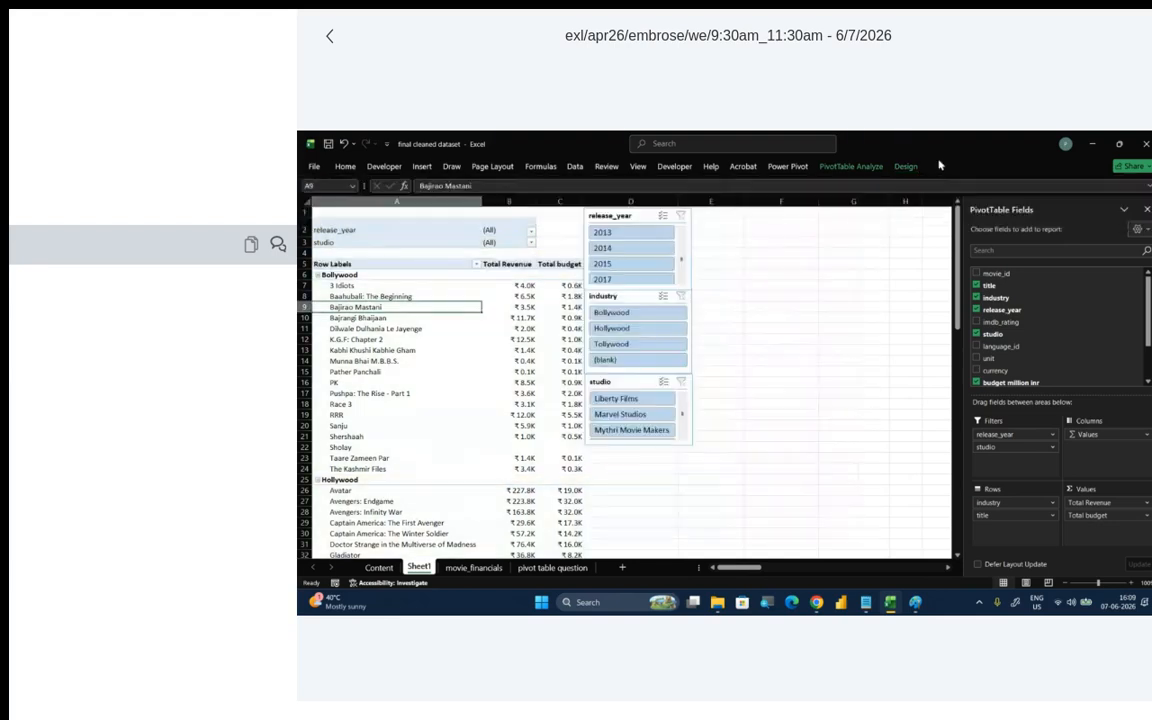
{"action": "left_click", "coordinate": [906, 169]}
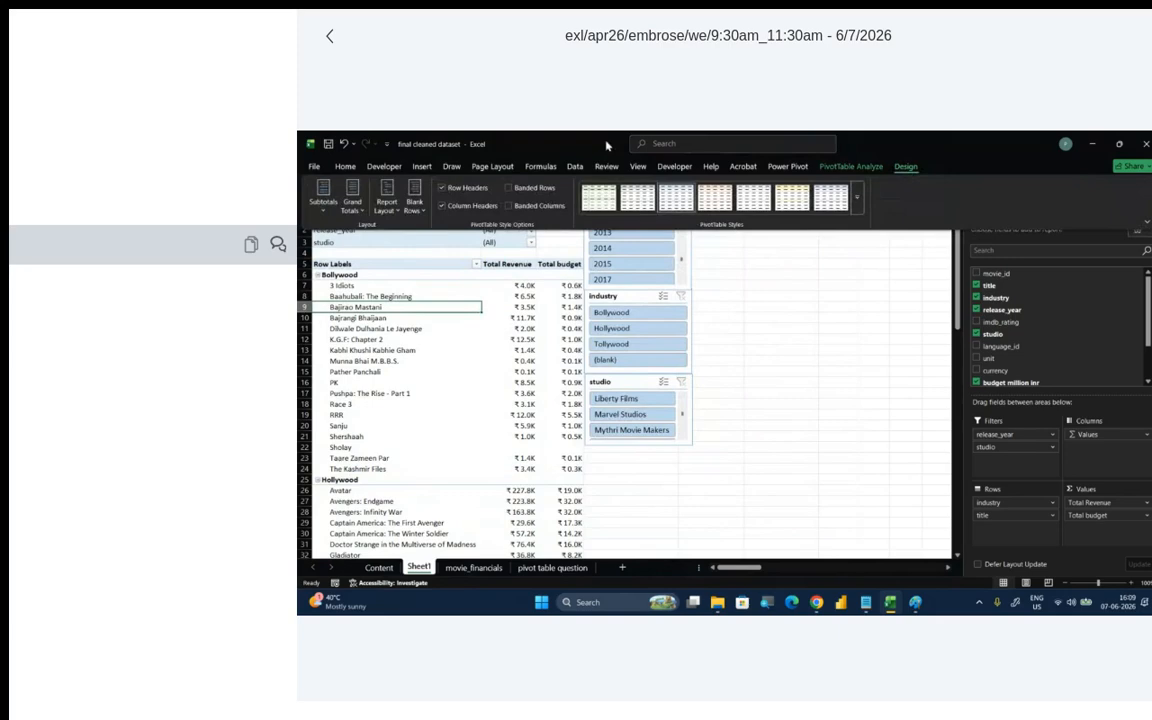
{"action": "left_click", "coordinate": [510, 188]}
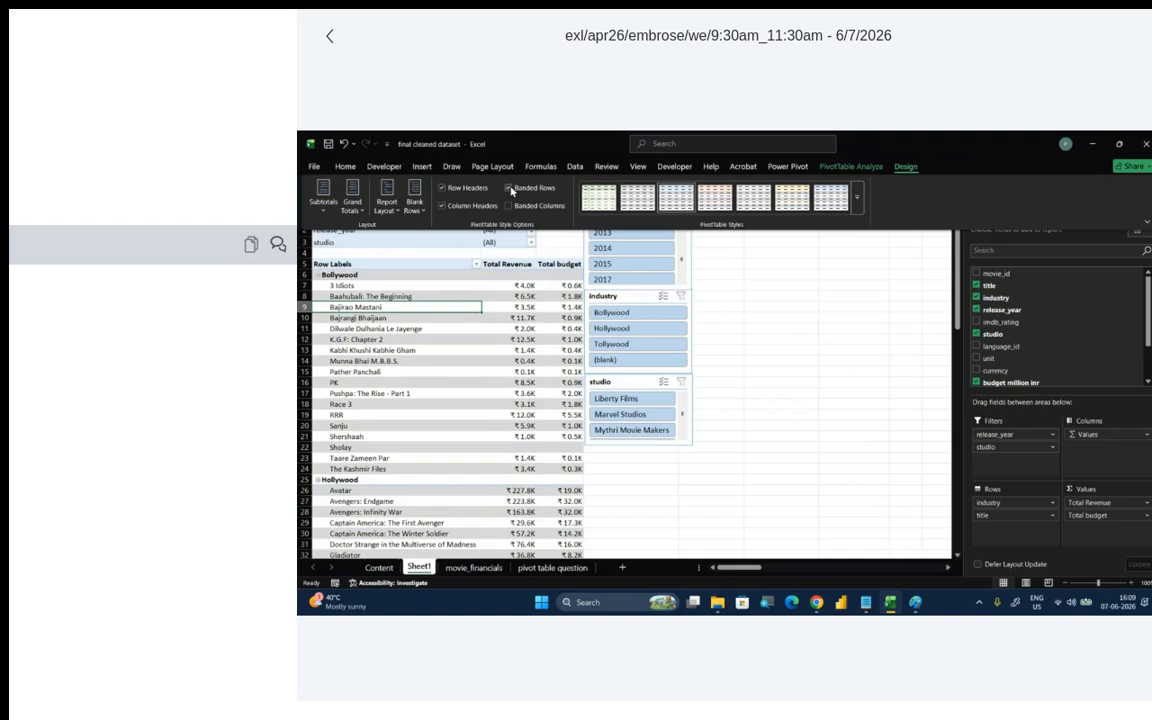
{"action": "left_click", "coordinate": [509, 206]}
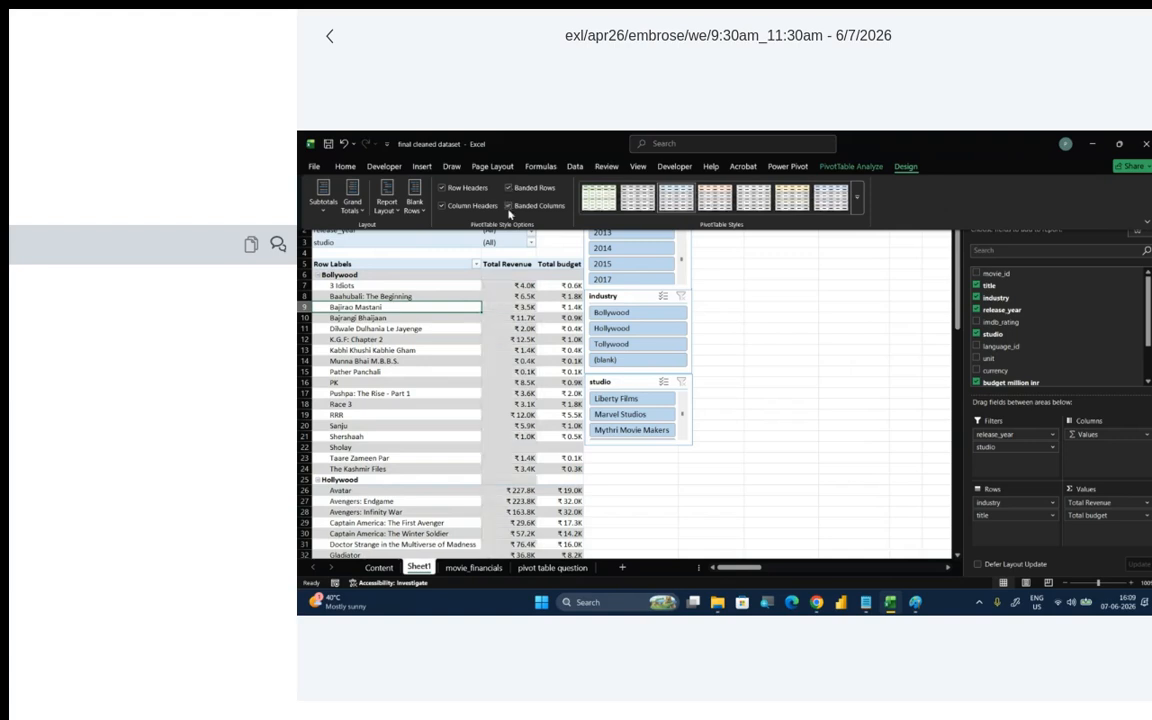
{"action": "left_click", "coordinate": [509, 208]}
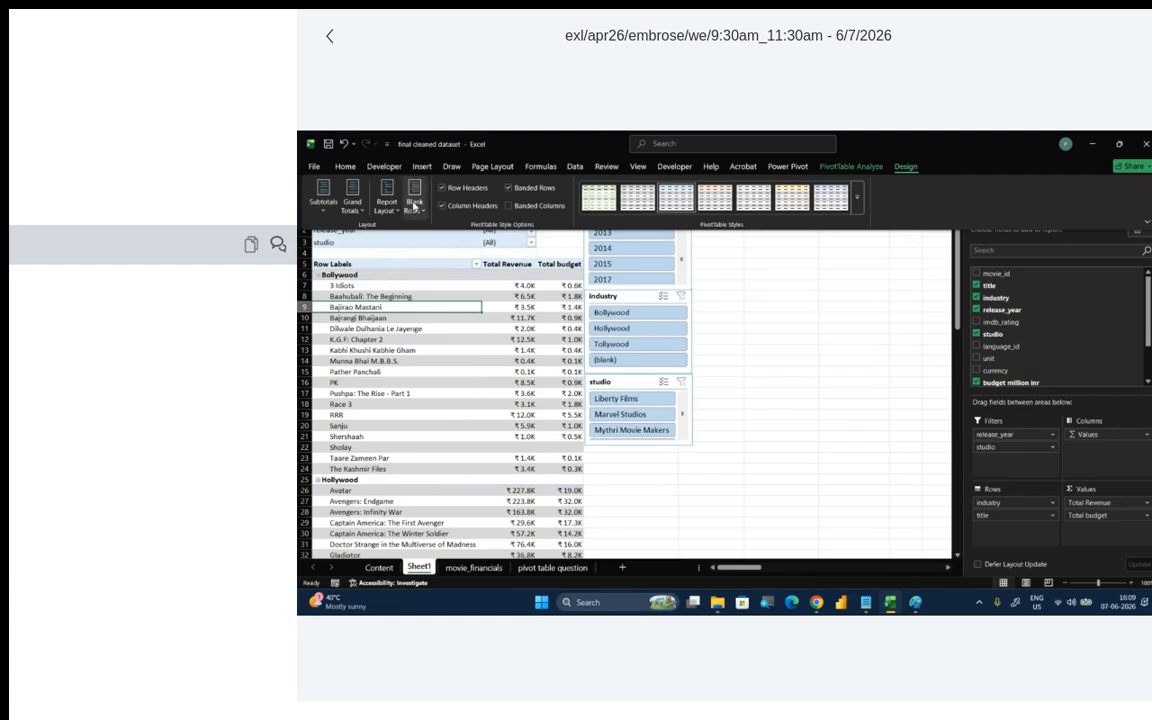
- Refresh the movie PivotTable's data
{"action": "left_click", "coordinate": [845, 167]}
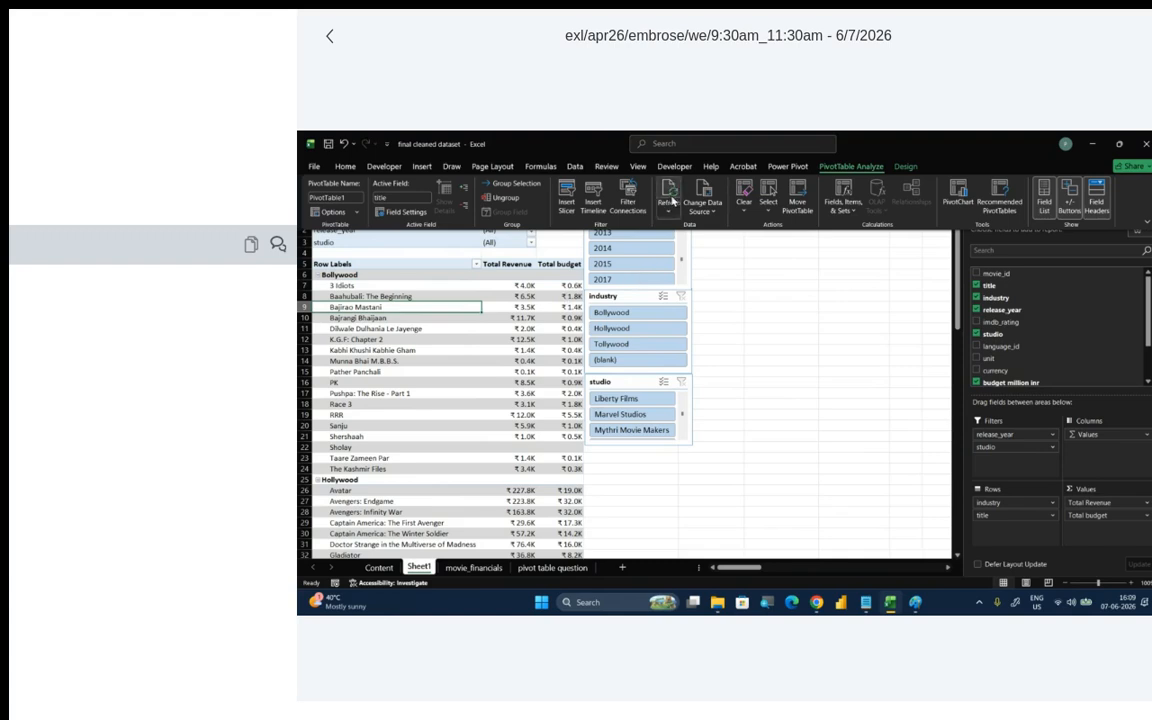
{"action": "left_click", "coordinate": [668, 195]}
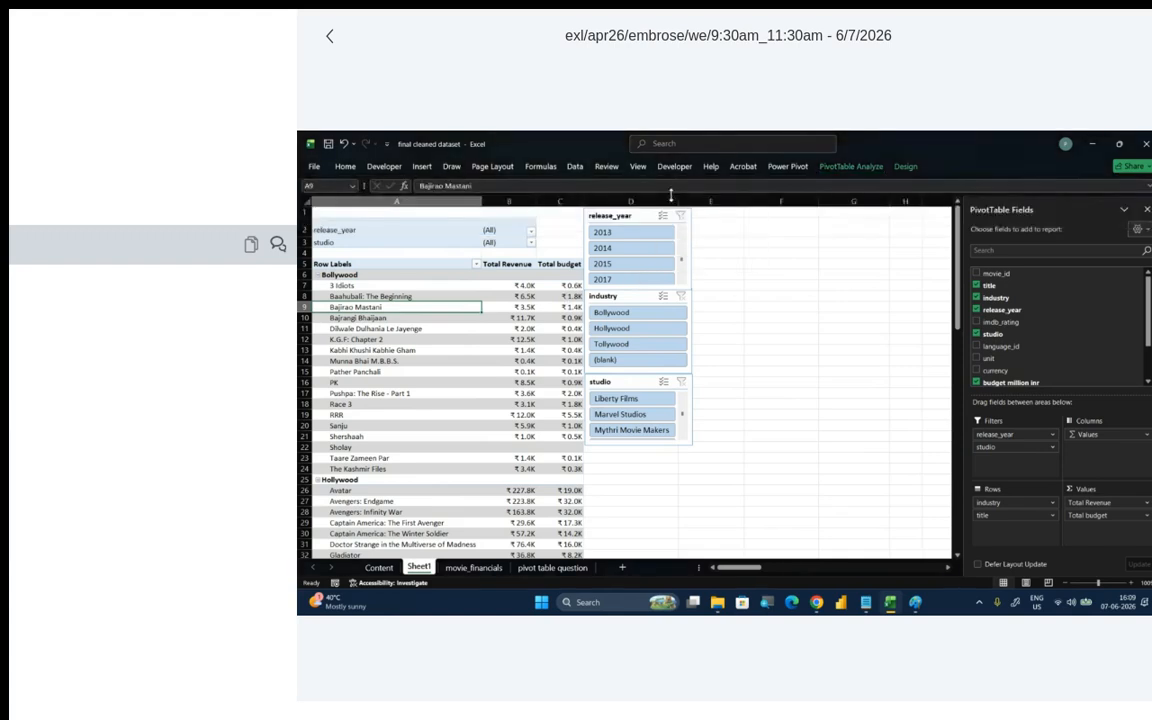
{"action": "mouse_move", "coordinate": [493, 311]}
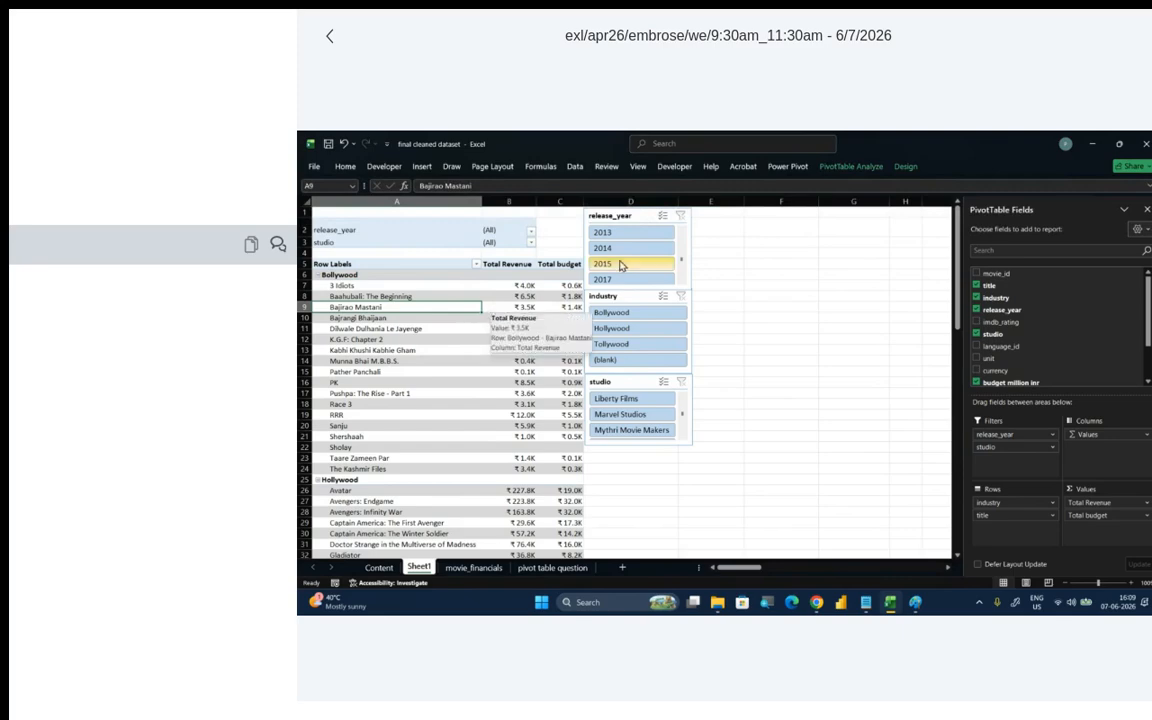
{"action": "left_click", "coordinate": [848, 166]}
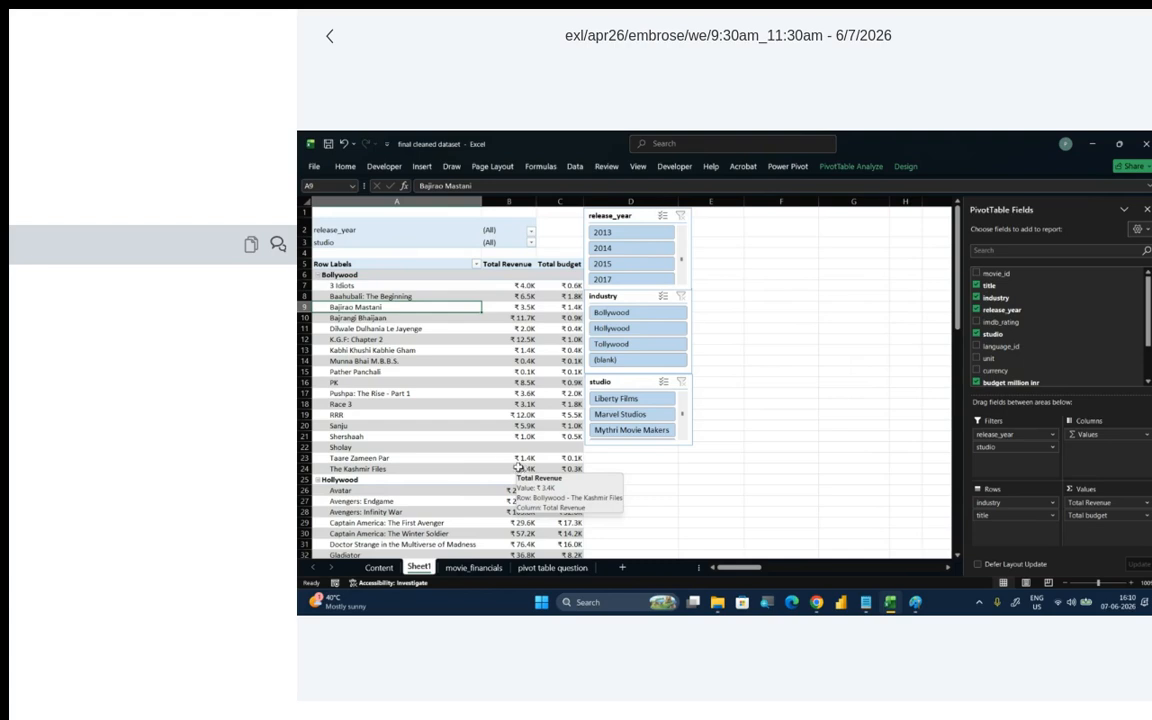
- Add solid-fill purple data bars to the Total Revenue values of the Bollywood movies, from 3 Idiots to The Kashmir Files
{"action": "left_click", "coordinate": [504, 287]}
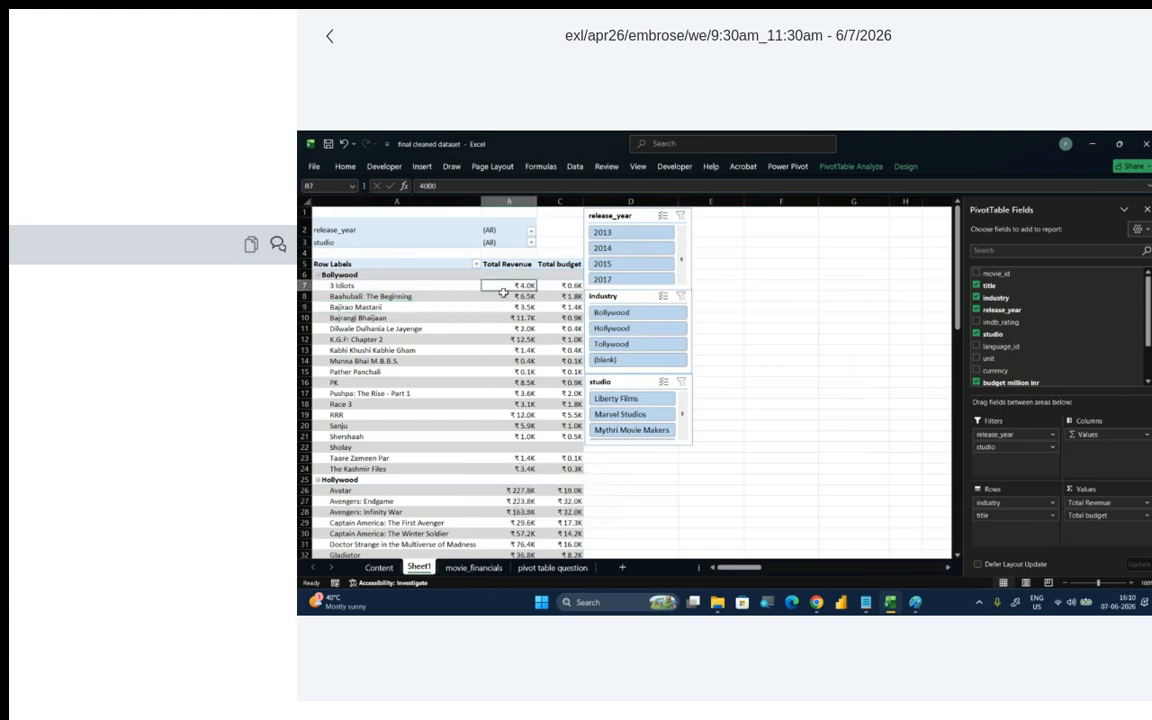
{"action": "left_click_drag", "start_coordinate": [504, 291], "coordinate": [519, 468]}
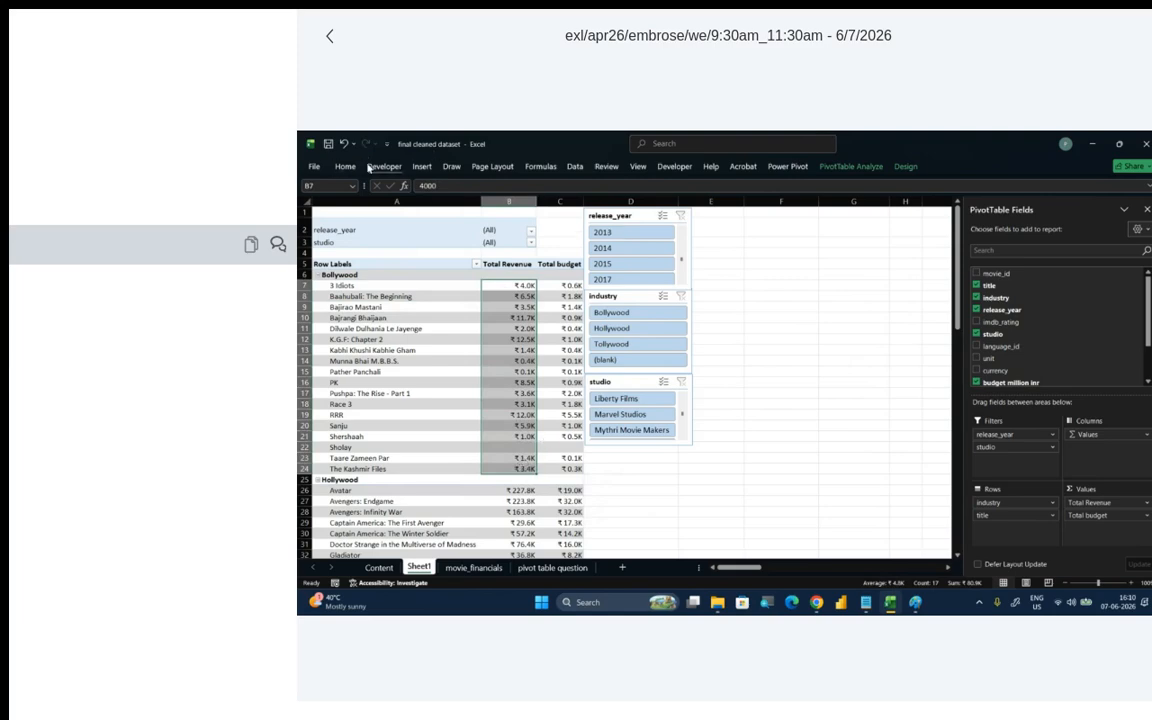
{"action": "left_click", "coordinate": [345, 167]}
{"action": "left_click", "coordinate": [800, 210]}
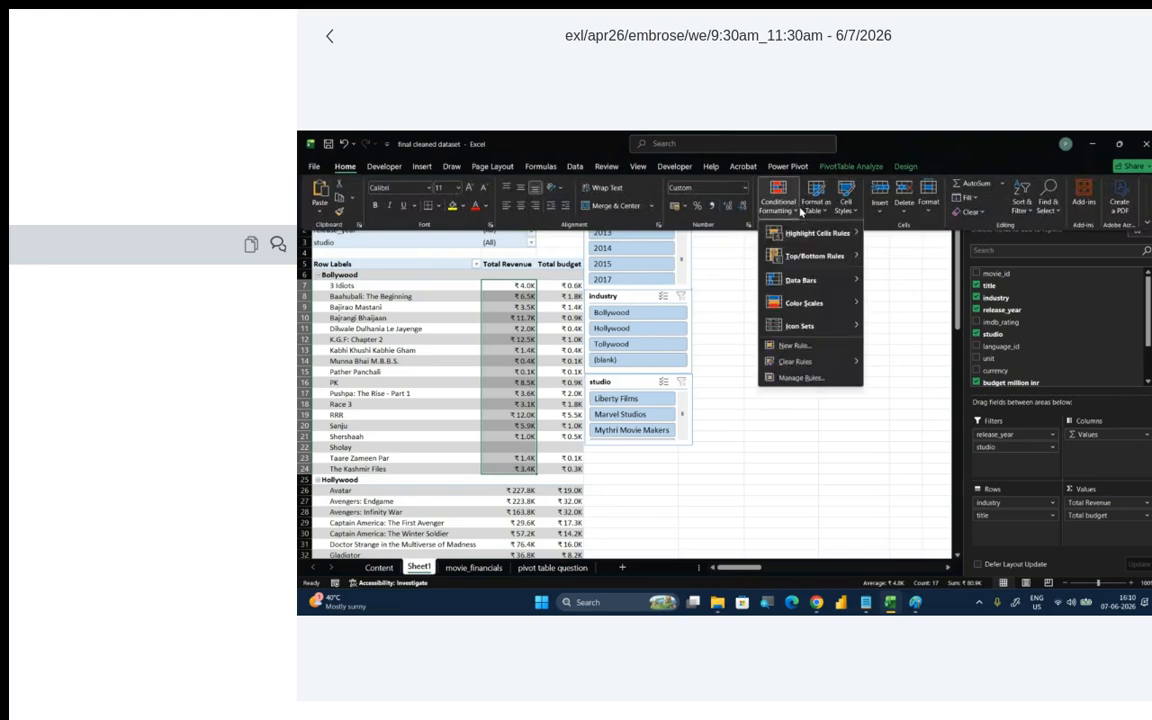
{"action": "mouse_move", "coordinate": [807, 282]}
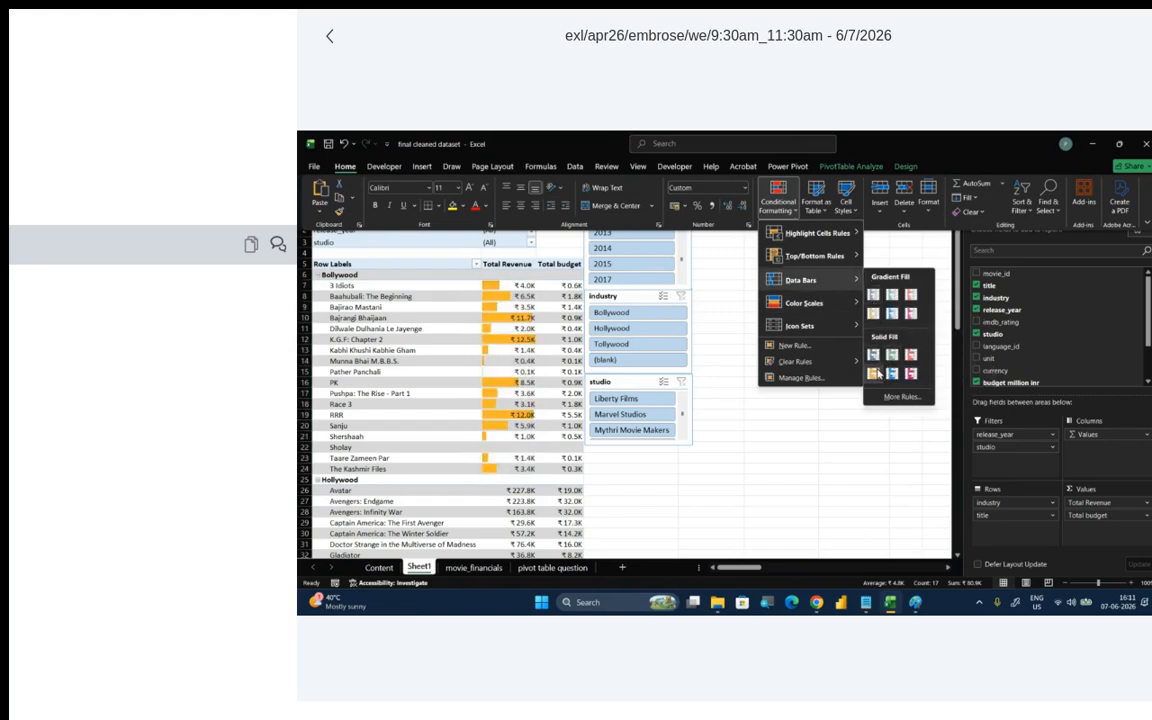
{"action": "left_click", "coordinate": [910, 373]}
- Apply the Green - Yellow - Red color scale to the Total budget values of the Bollywood movies
{"action": "left_click_drag", "start_coordinate": [562, 285], "coordinate": [572, 458]}
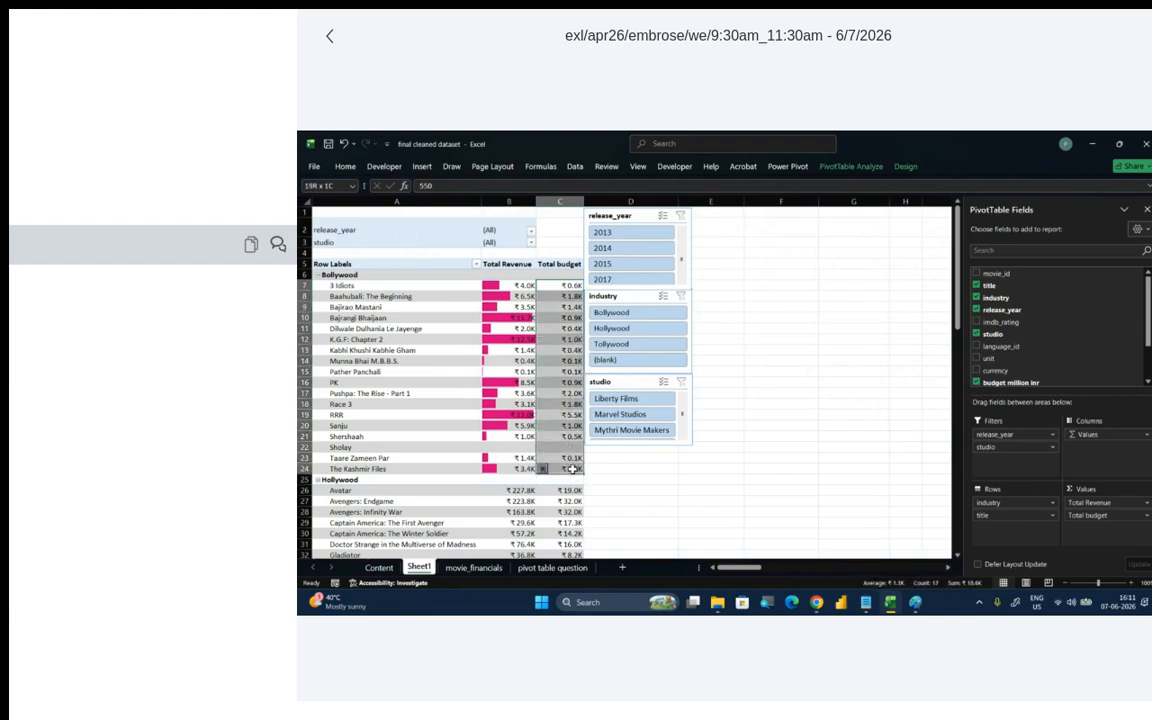
{"action": "left_click", "coordinate": [345, 166]}
{"action": "left_click", "coordinate": [778, 198]}
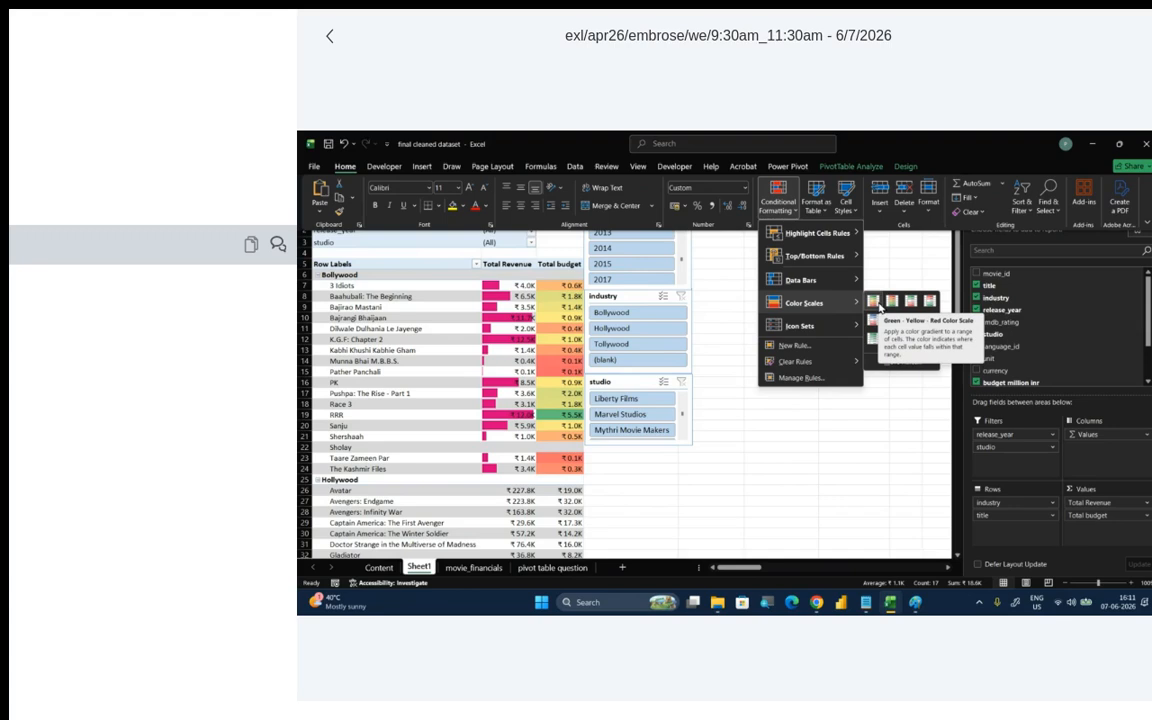
{"action": "left_click", "coordinate": [878, 307]}
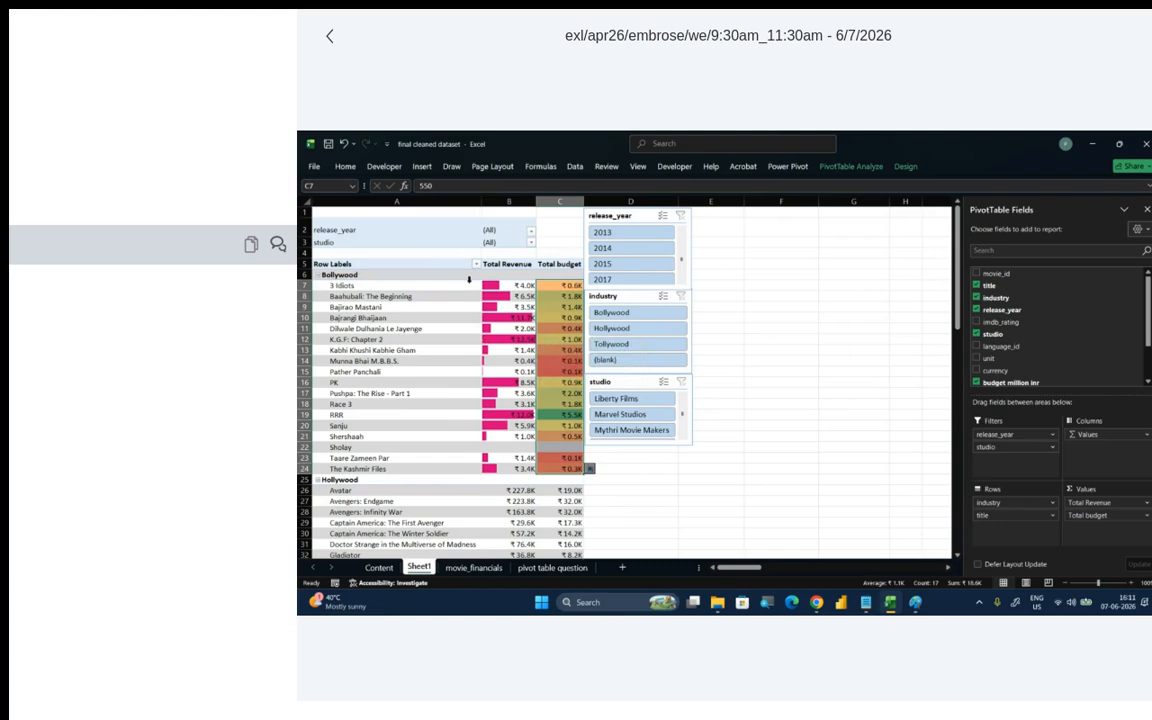
- Examine the revenue data bars and budget colors for K.G.F: Chapter 2, Pather Panchali and Sholay
{"action": "left_click", "coordinate": [493, 331]}
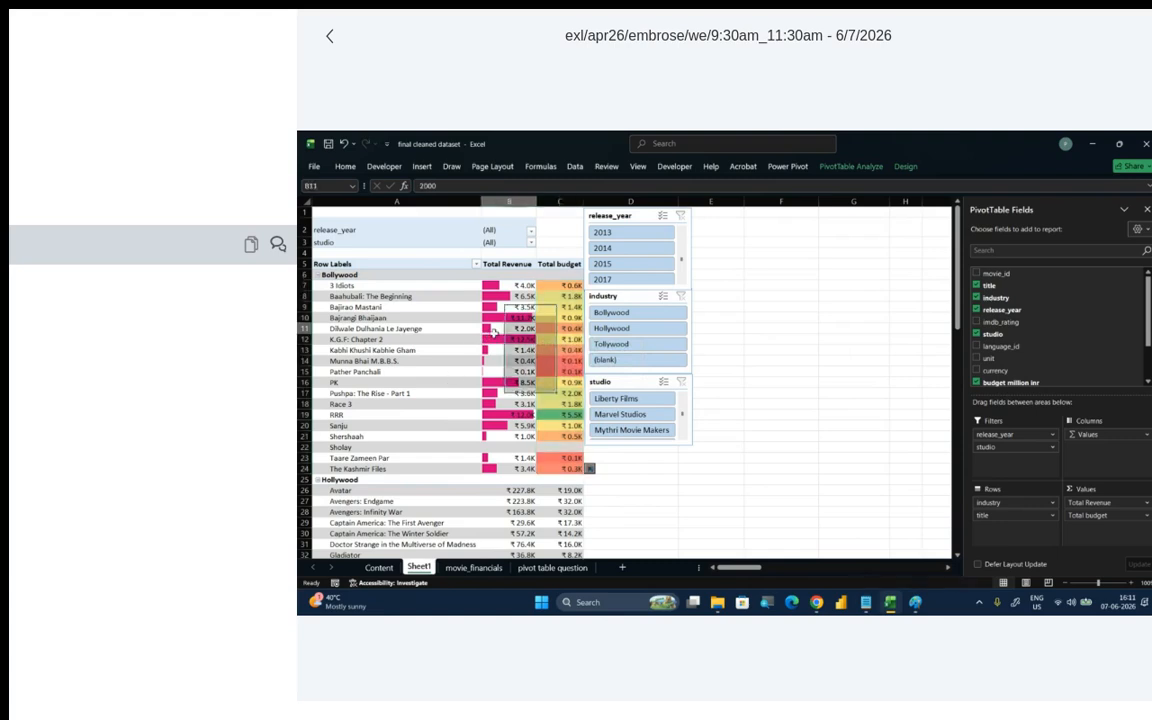
{"action": "left_click", "coordinate": [360, 339]}
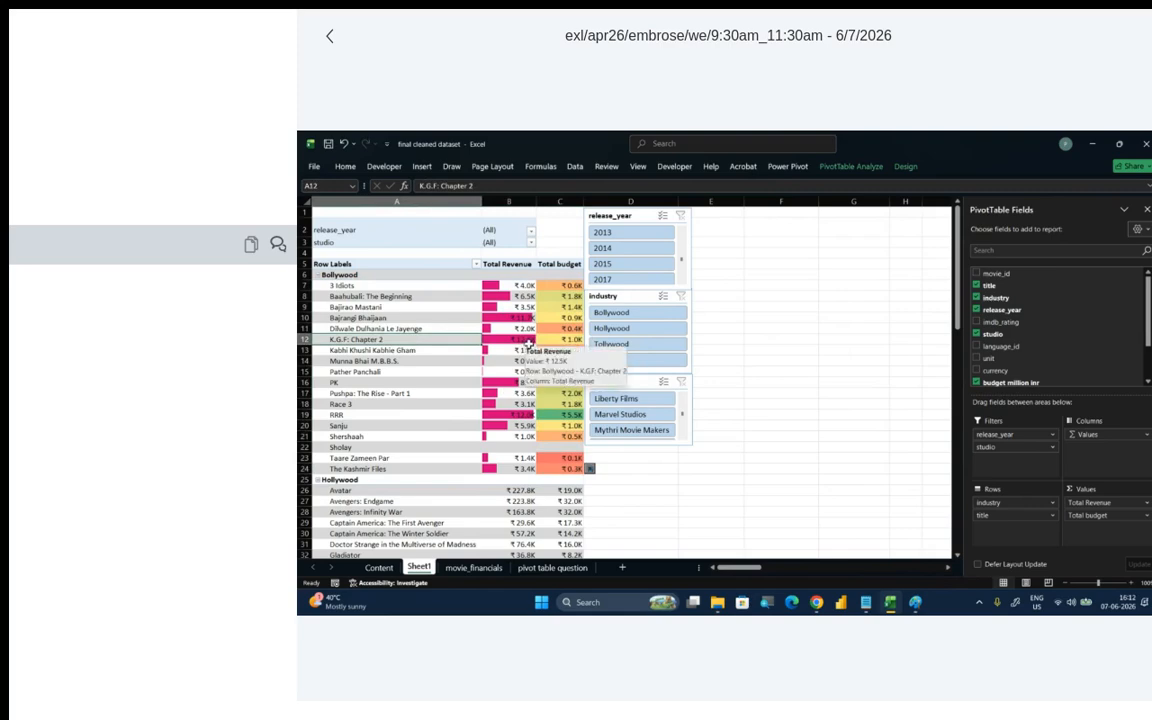
{"action": "left_click", "coordinate": [491, 372]}
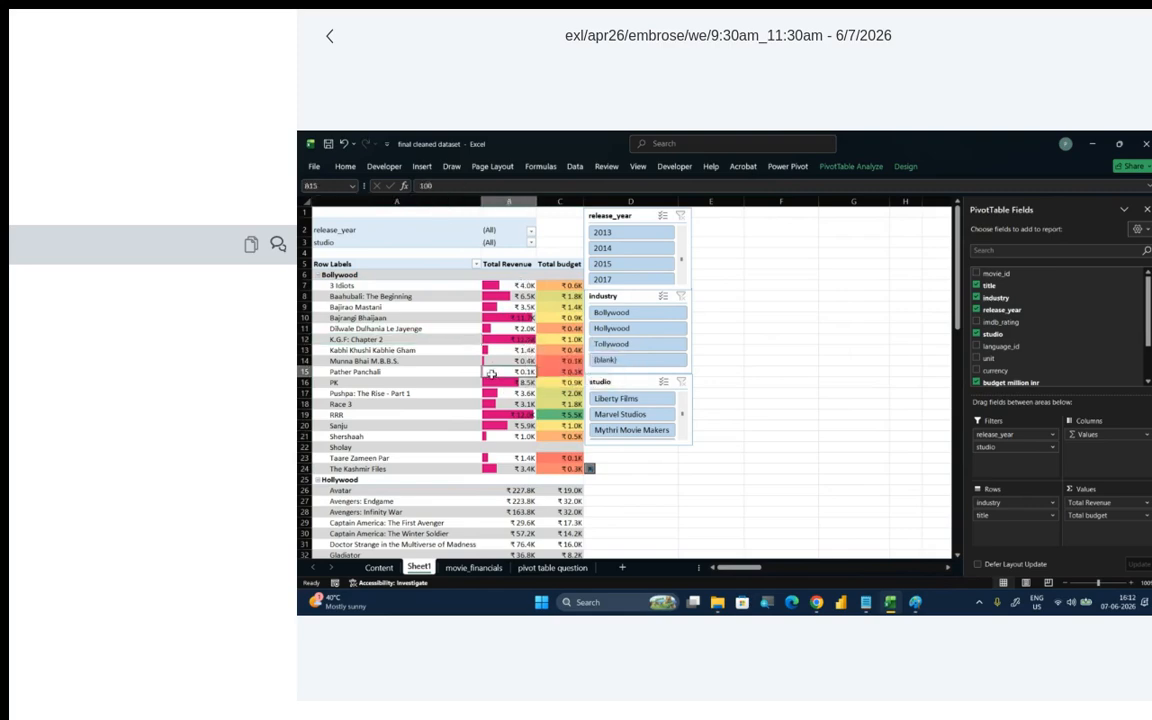
{"action": "left_click", "coordinate": [504, 447]}
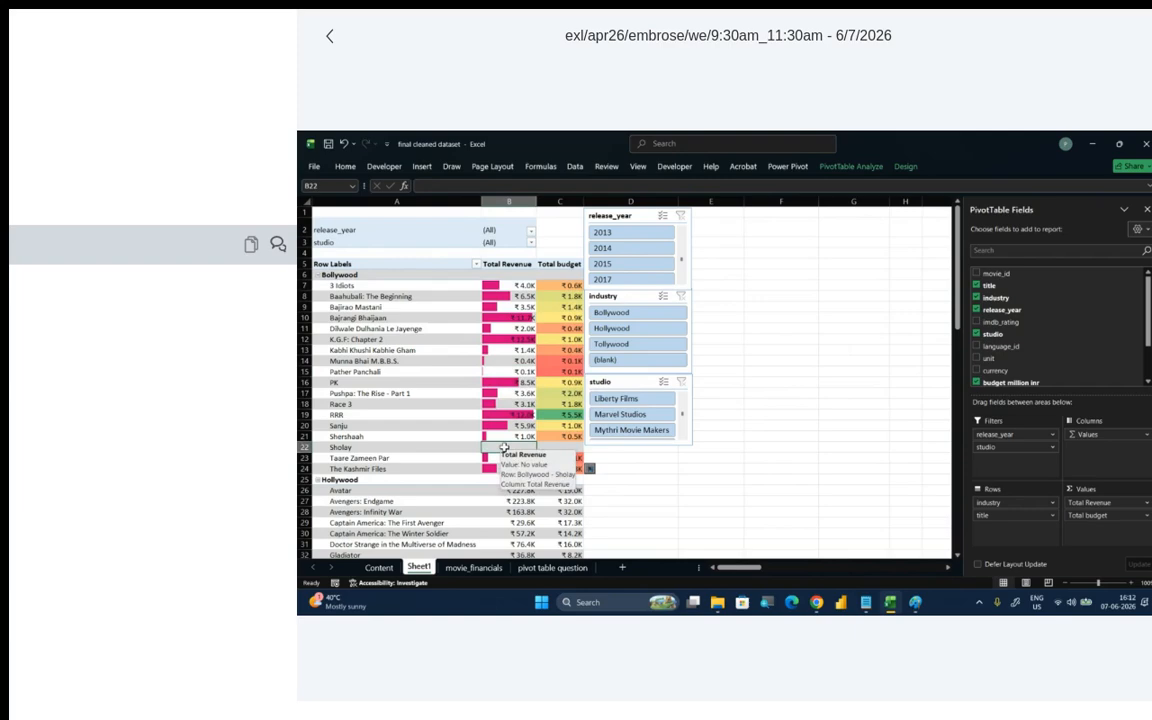
{"action": "left_click", "coordinate": [500, 373]}
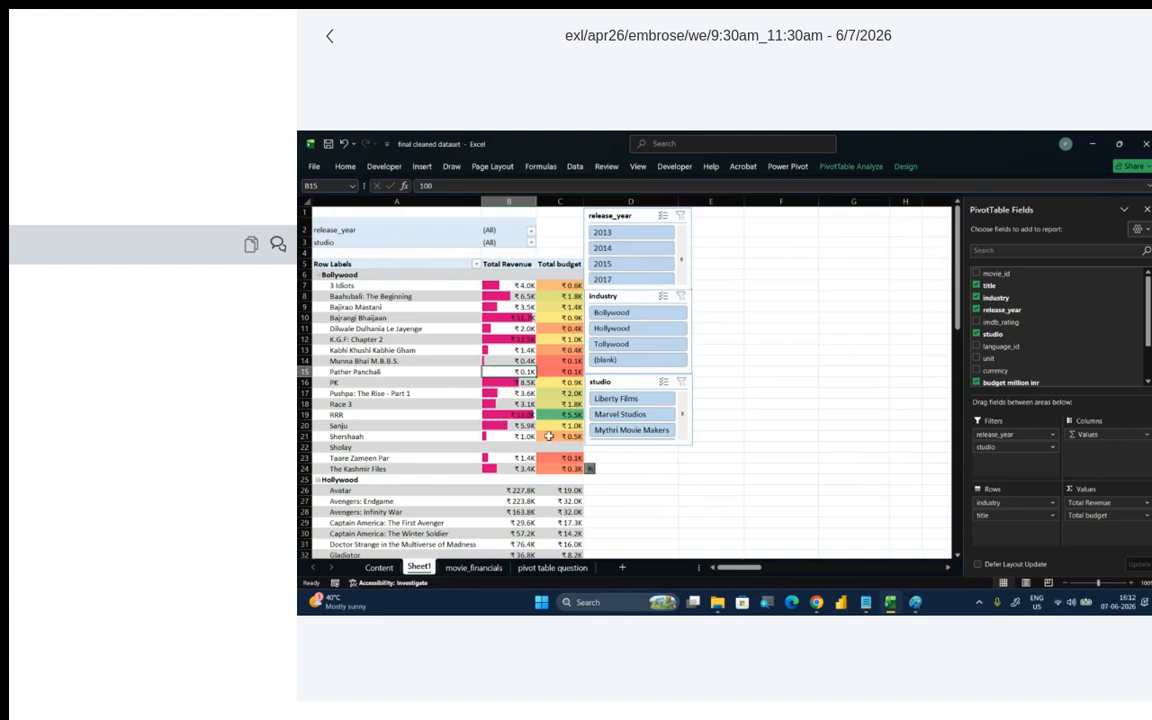
{"action": "mouse_move", "coordinate": [549, 436]}
- Filter the PivotTable by release year 2014, 2015 and 2017 in turn, and clear the release_year slicer filter
{"action": "left_click", "coordinate": [650, 249]}
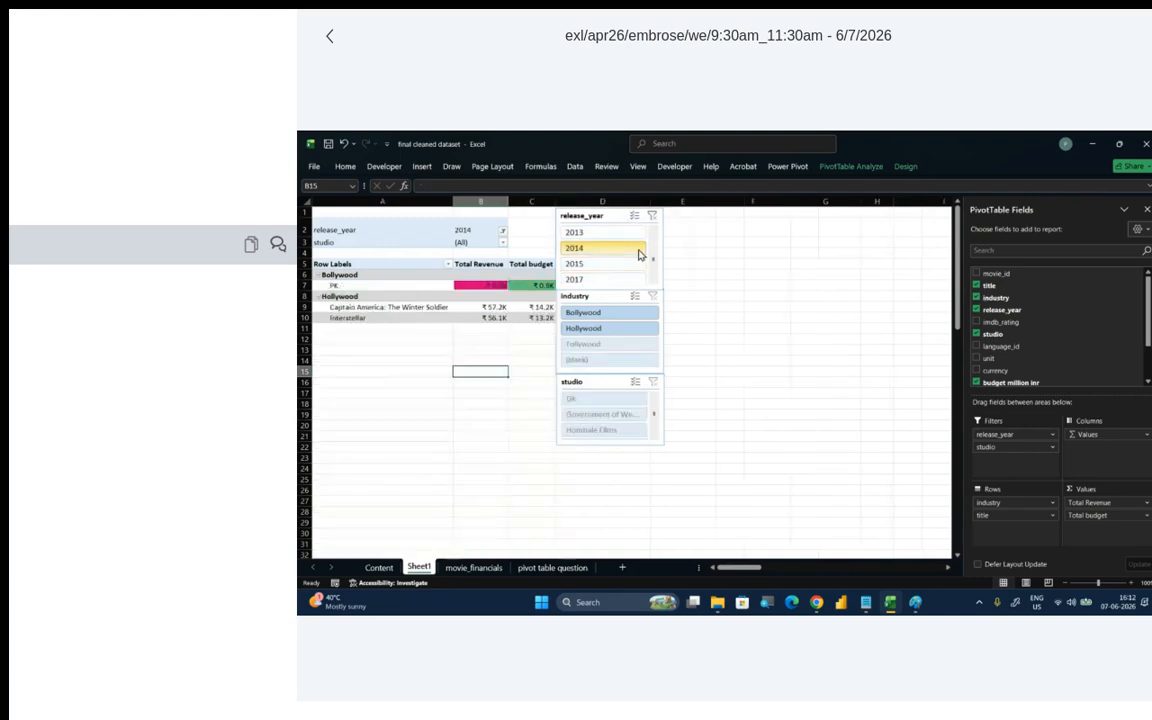
{"action": "left_click", "coordinate": [645, 264]}
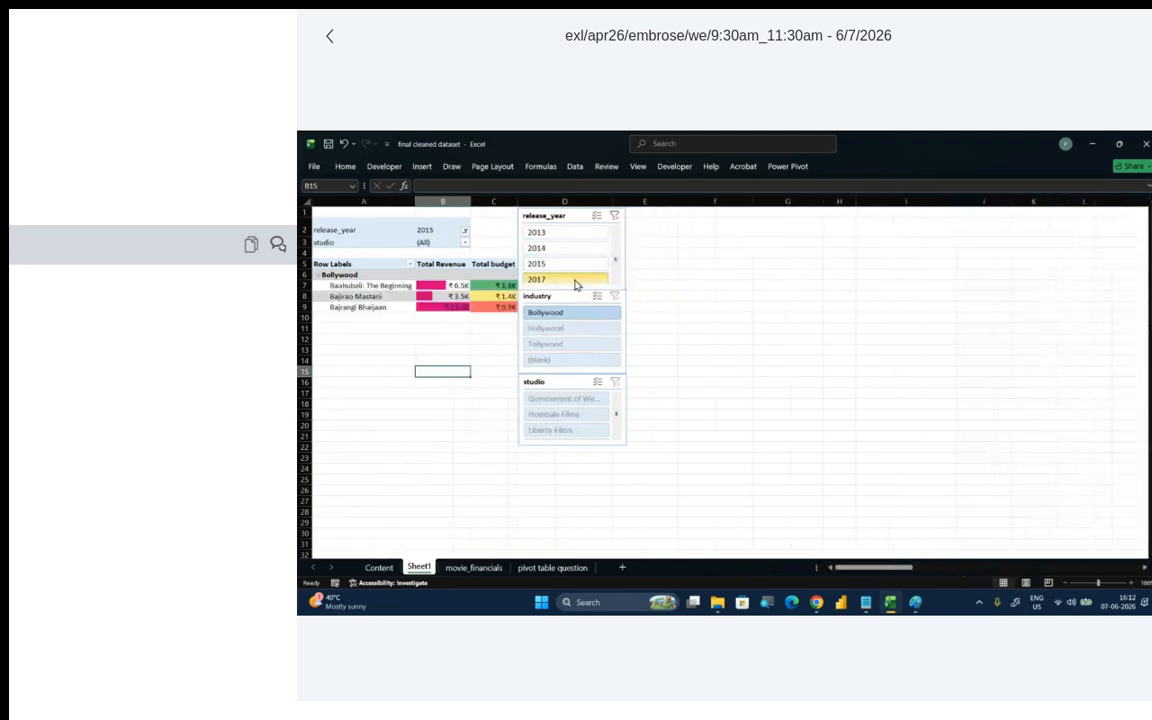
{"action": "left_click", "coordinate": [577, 280]}
{"action": "left_click", "coordinate": [582, 215]}
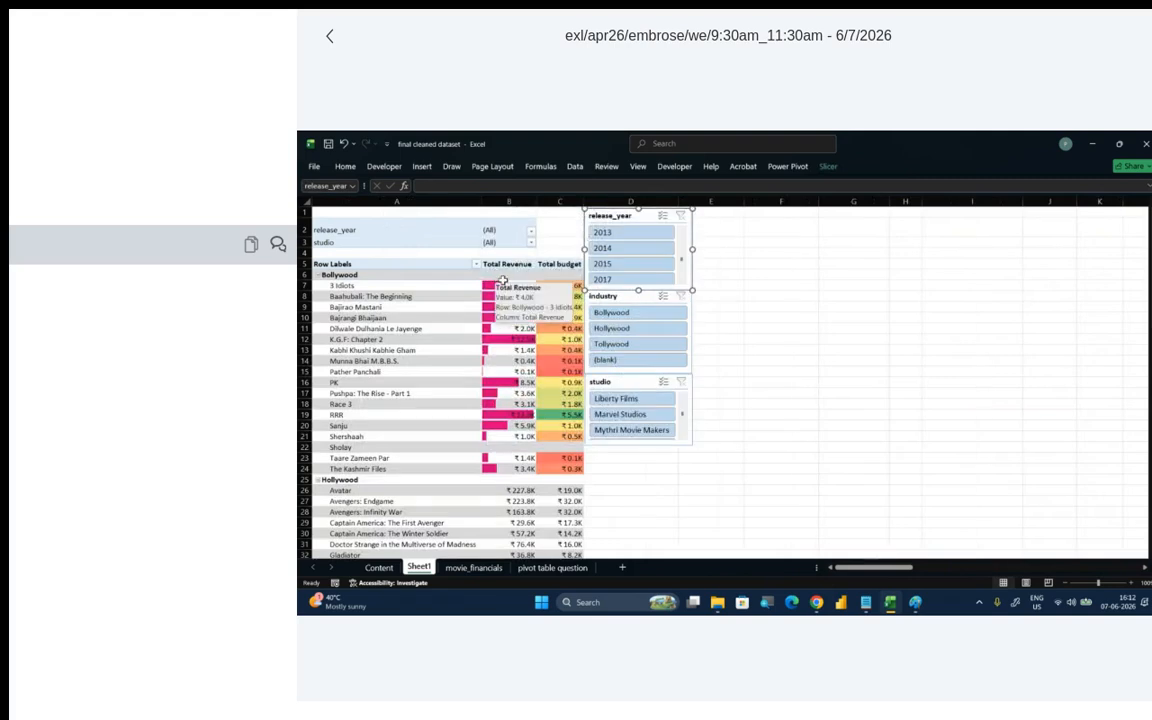
{"action": "left_click", "coordinate": [420, 318]}
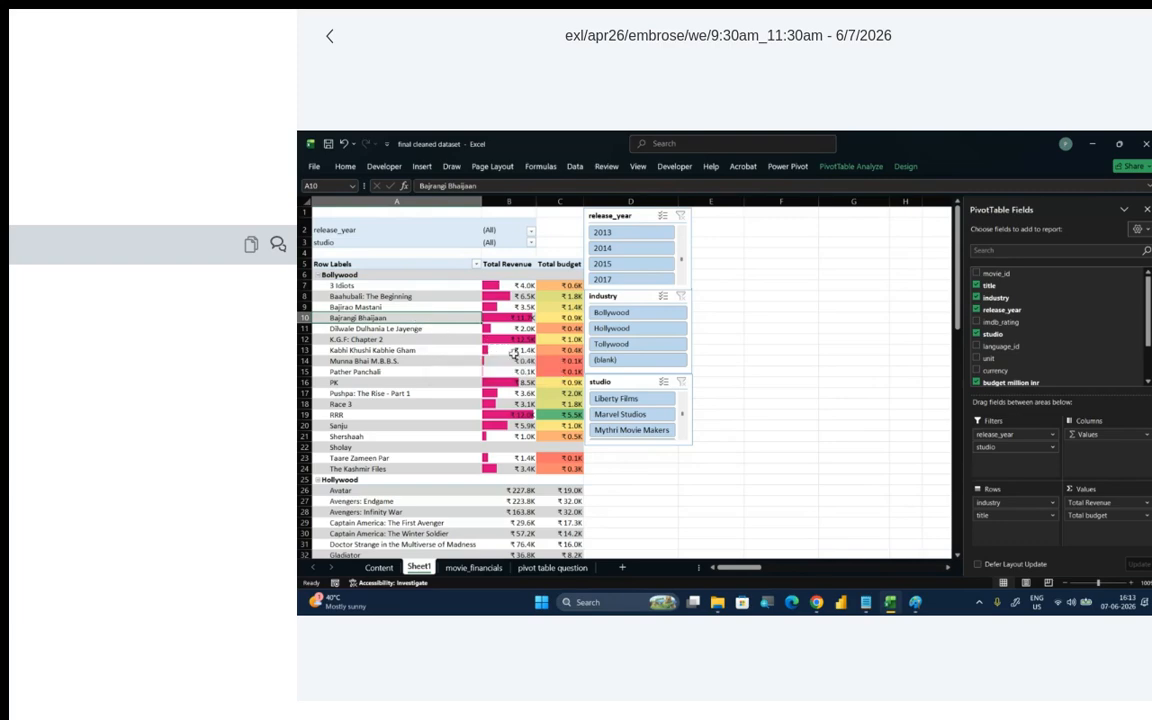
- Close the final cleaned dataset workbook without saving the changes
{"action": "left_click", "coordinate": [753, 389]}
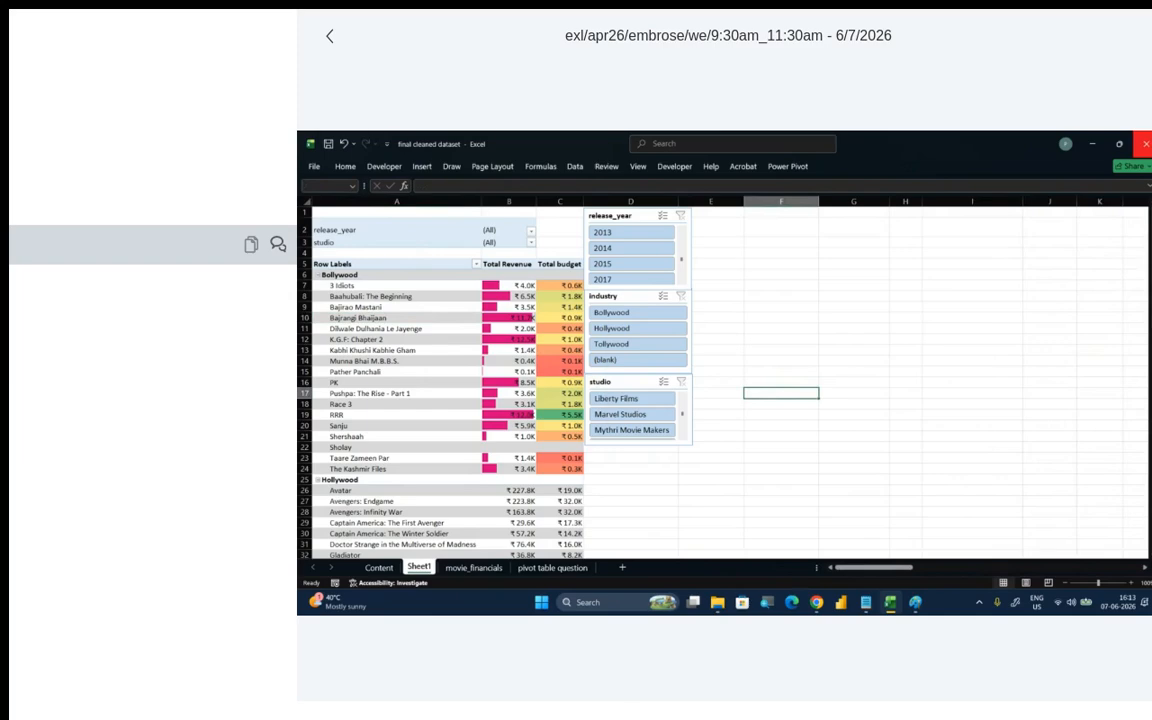
{"action": "left_click", "coordinate": [1146, 143]}
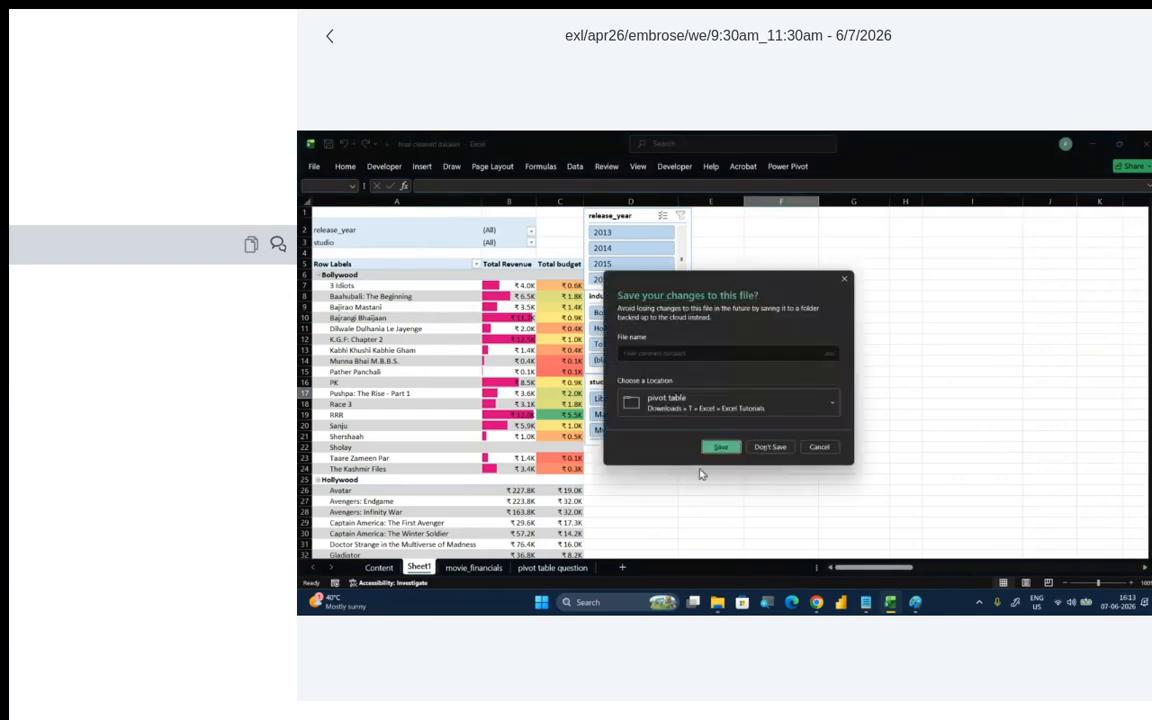
{"action": "left_click", "coordinate": [767, 447]}
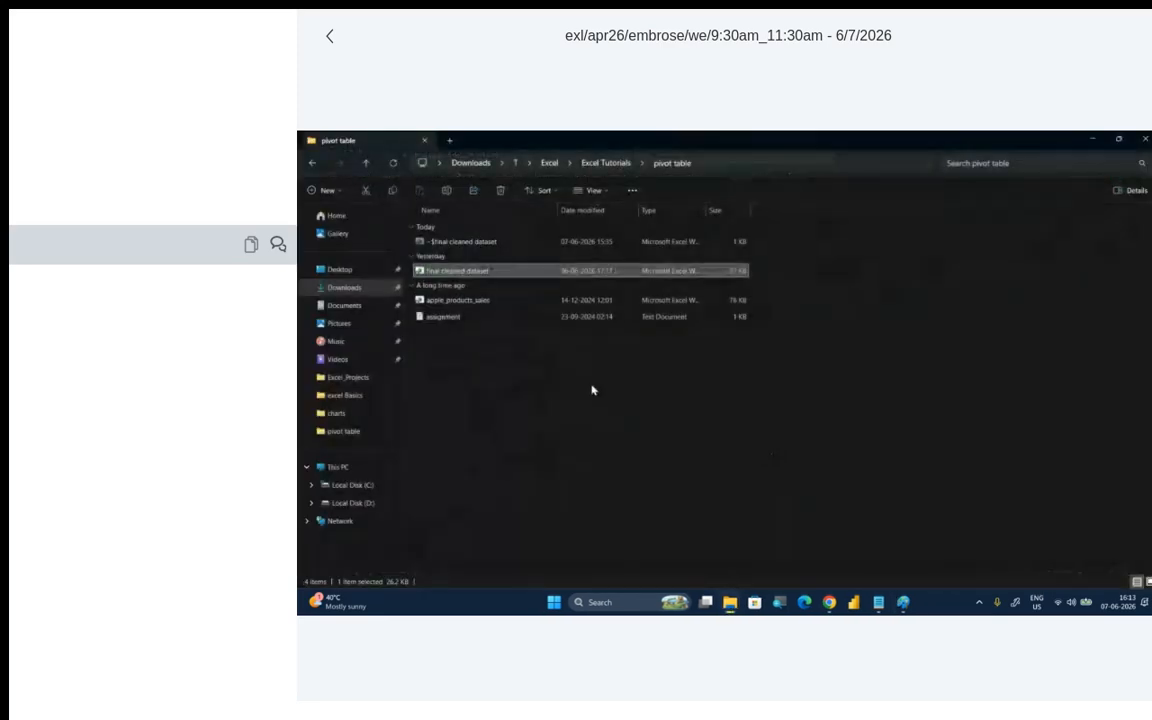
- Switch to the Excel_Projects folder in File Explorer and open the HR Employee Dataset workbook
{"action": "left_click", "coordinate": [367, 164]}
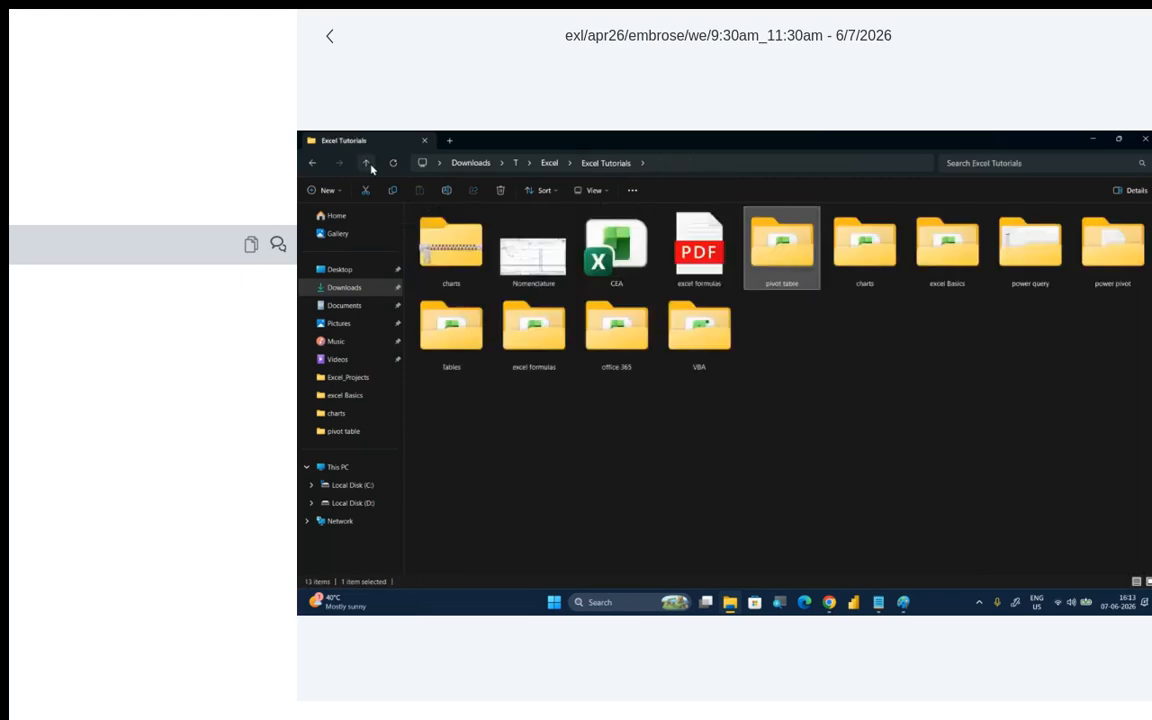
{"action": "left_click", "coordinate": [367, 164]}
{"action": "double_click", "coordinate": [452, 243]}
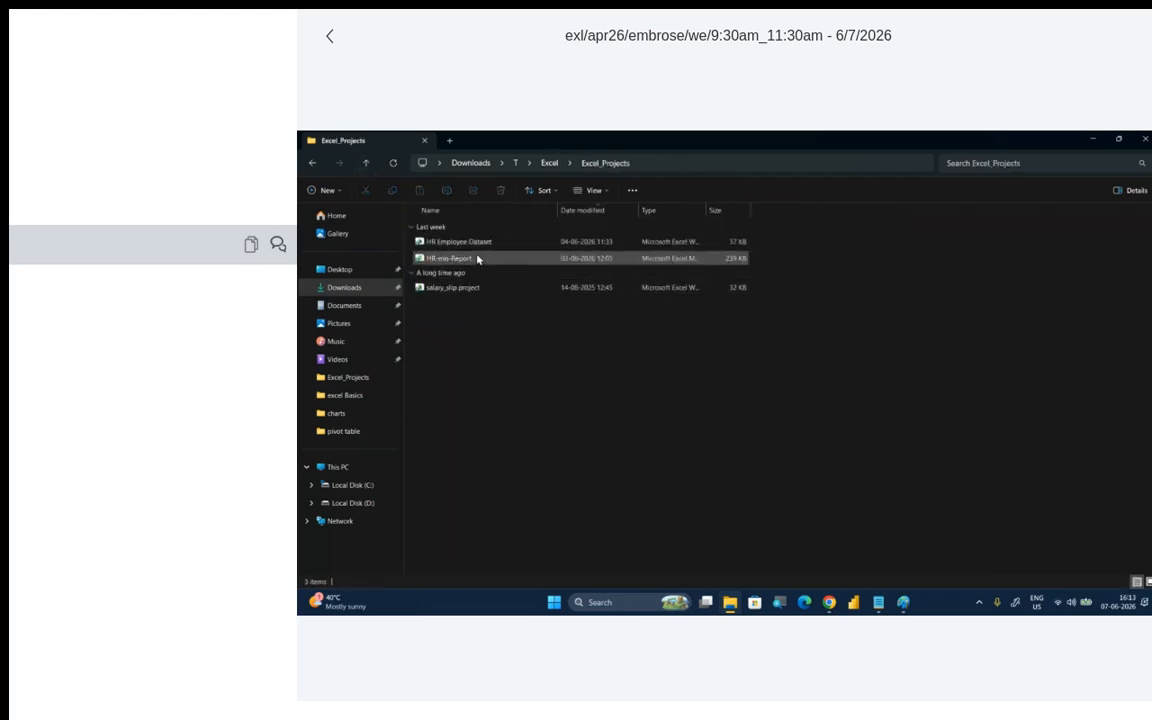
{"action": "double_click", "coordinate": [488, 246]}
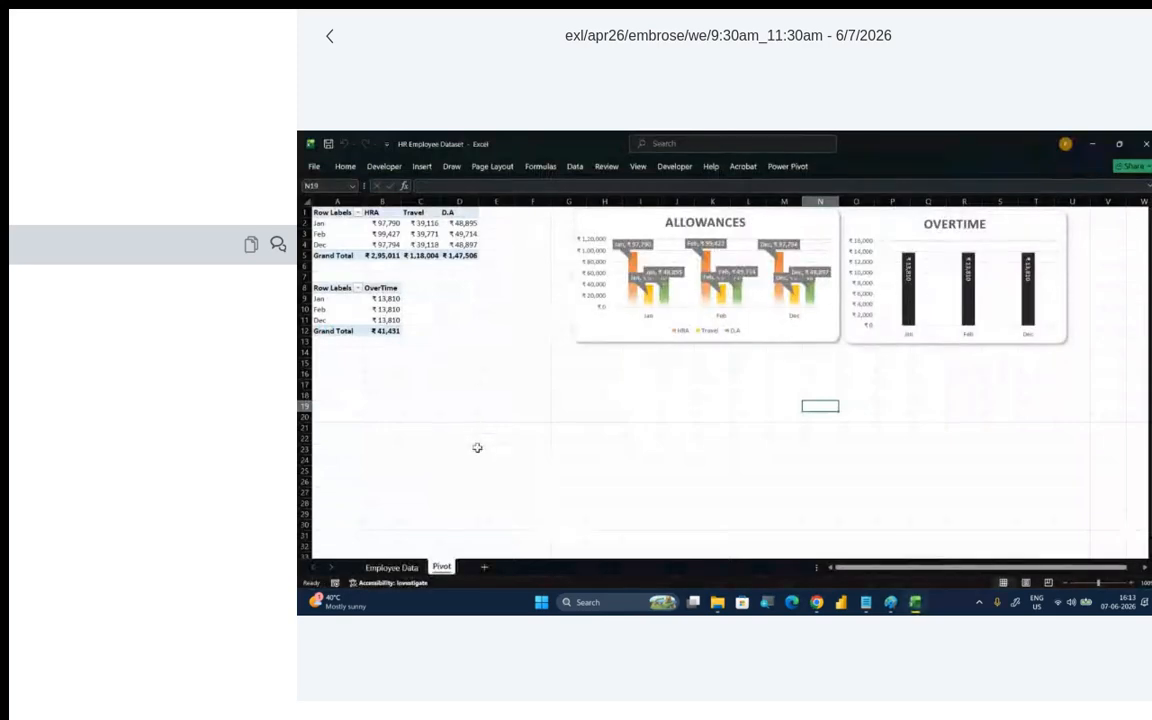
- Copy the entire data table from the Employee Data sheet
{"action": "left_click", "coordinate": [393, 567]}
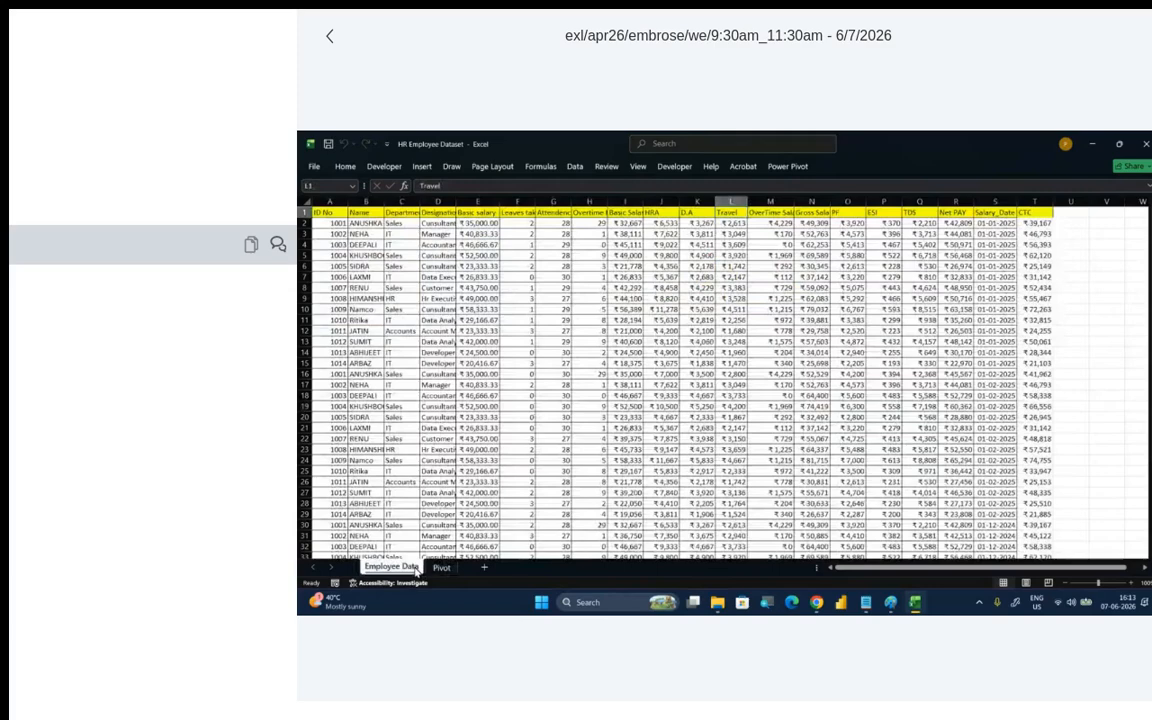
{"action": "left_click", "coordinate": [503, 503]}
{"action": "key", "text": "ctrl+a"}
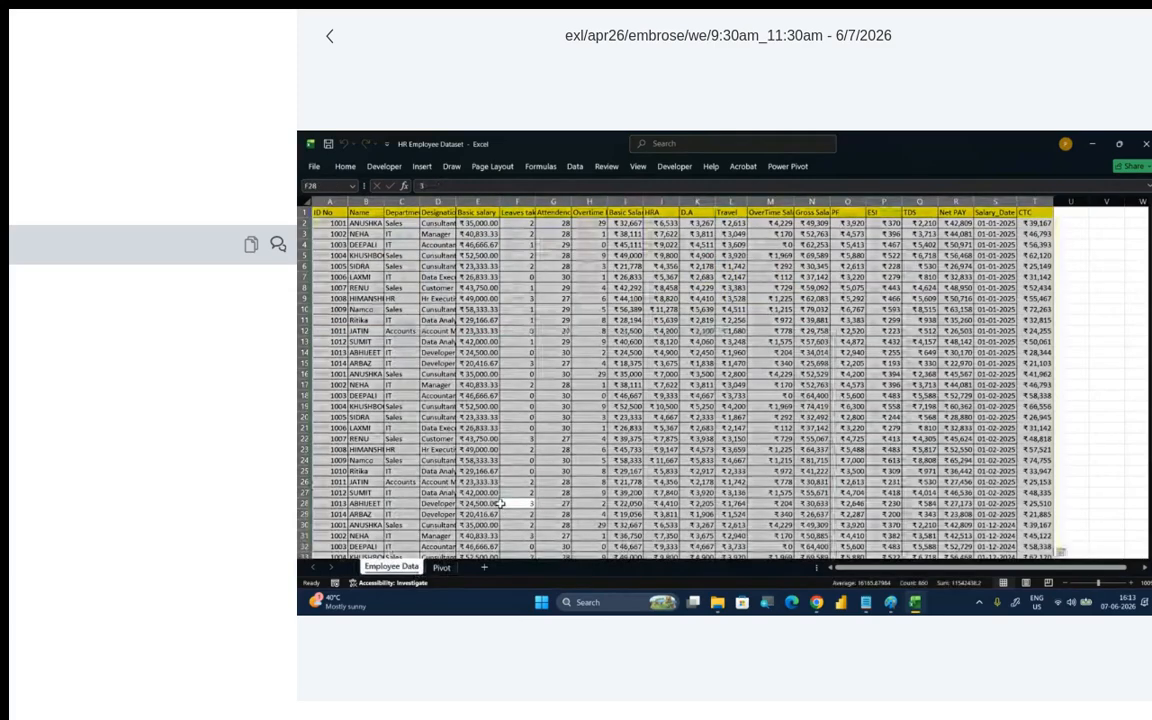
{"action": "key", "text": "ctrl+c"}
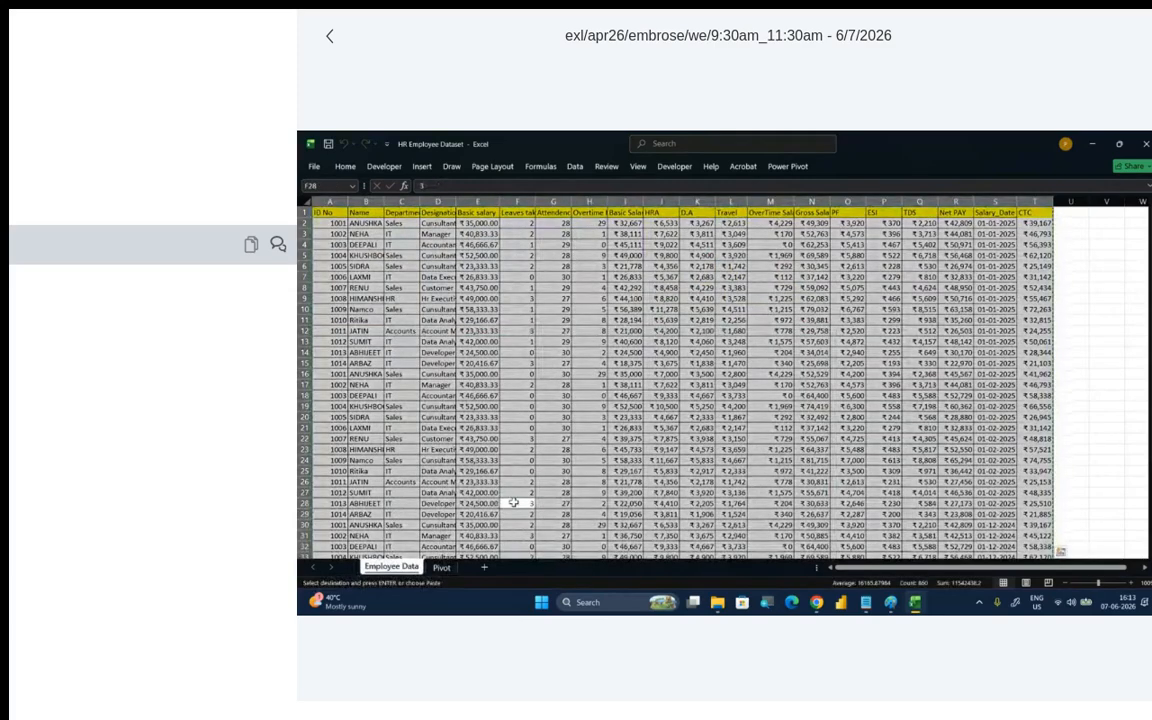
- Create a new Excel worksheet file named employees in the Excel_Projects folder
{"action": "left_click", "coordinate": [1093, 144]}
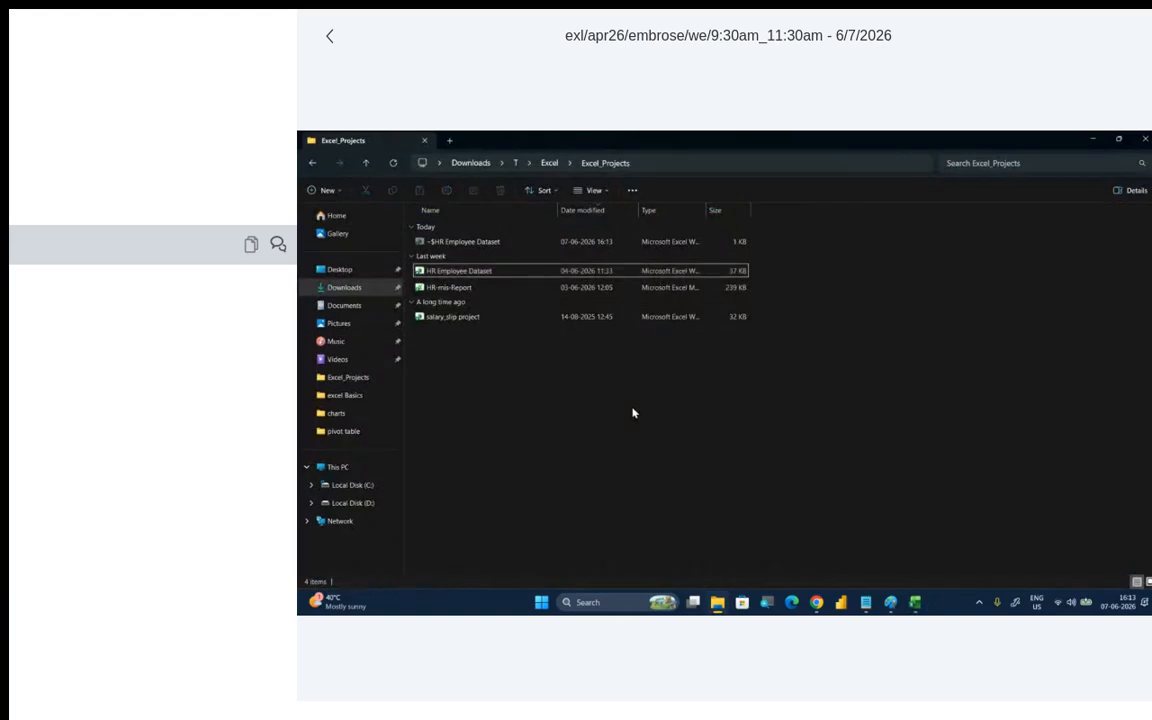
{"action": "right_click", "coordinate": [632, 412]}
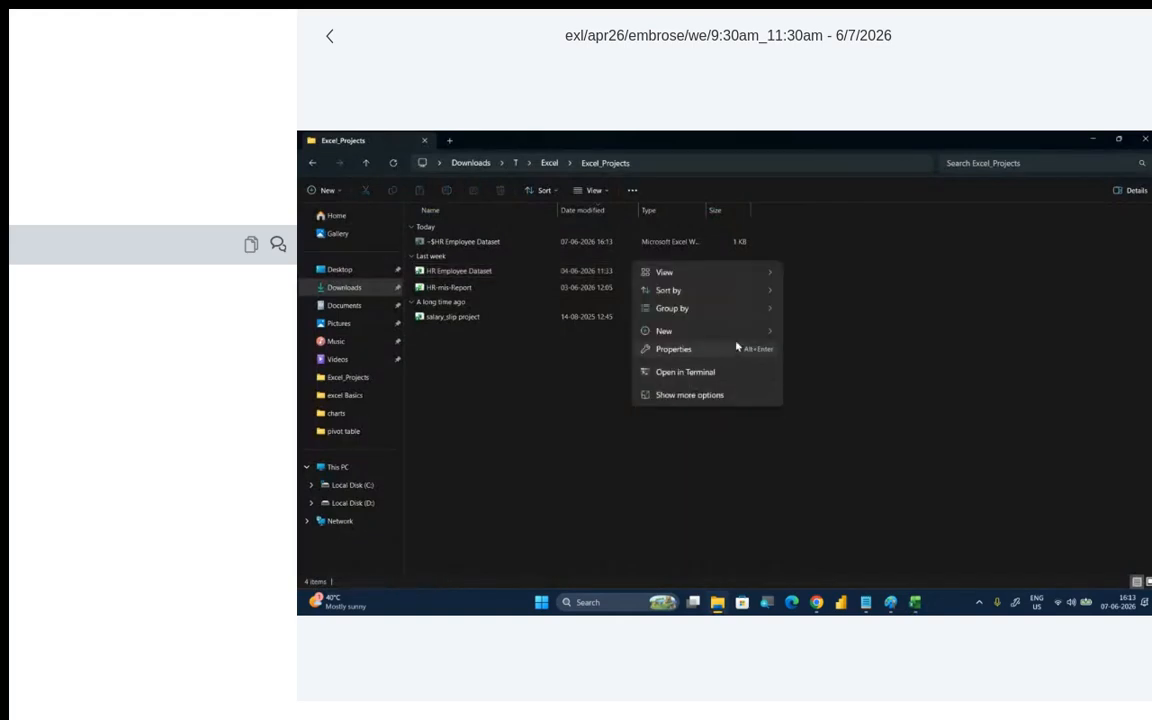
{"action": "mouse_move", "coordinate": [760, 331]}
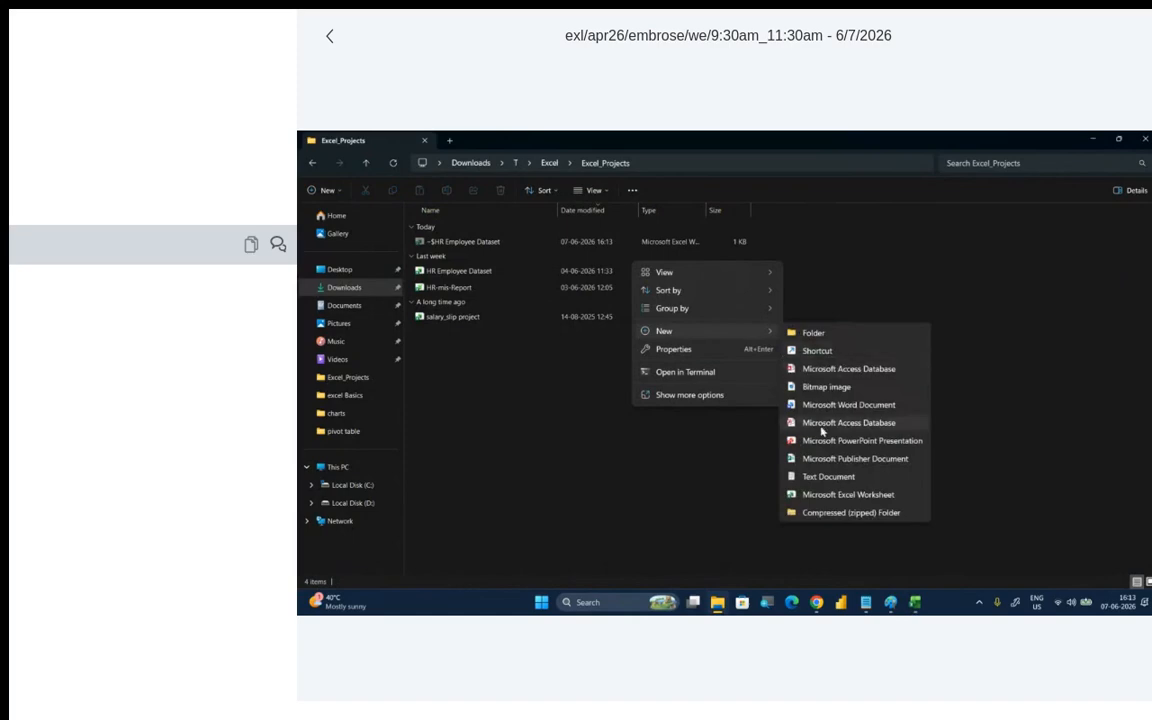
{"action": "left_click", "coordinate": [830, 494]}
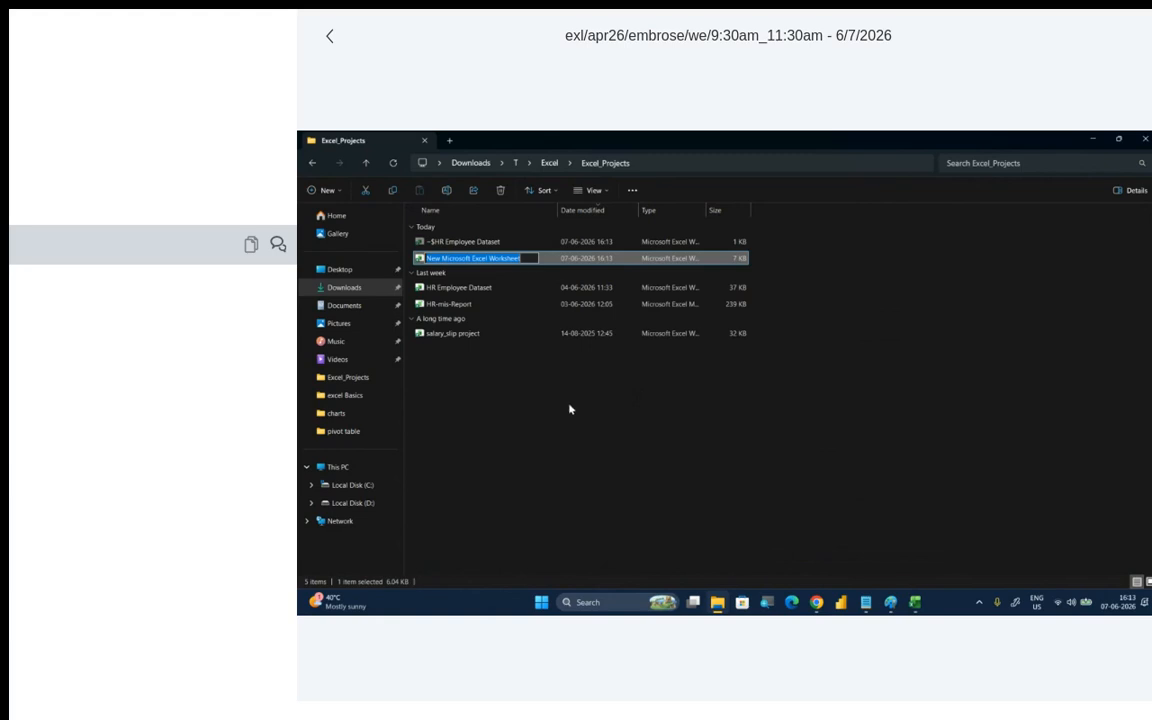
{"action": "type", "text": "emplo"}
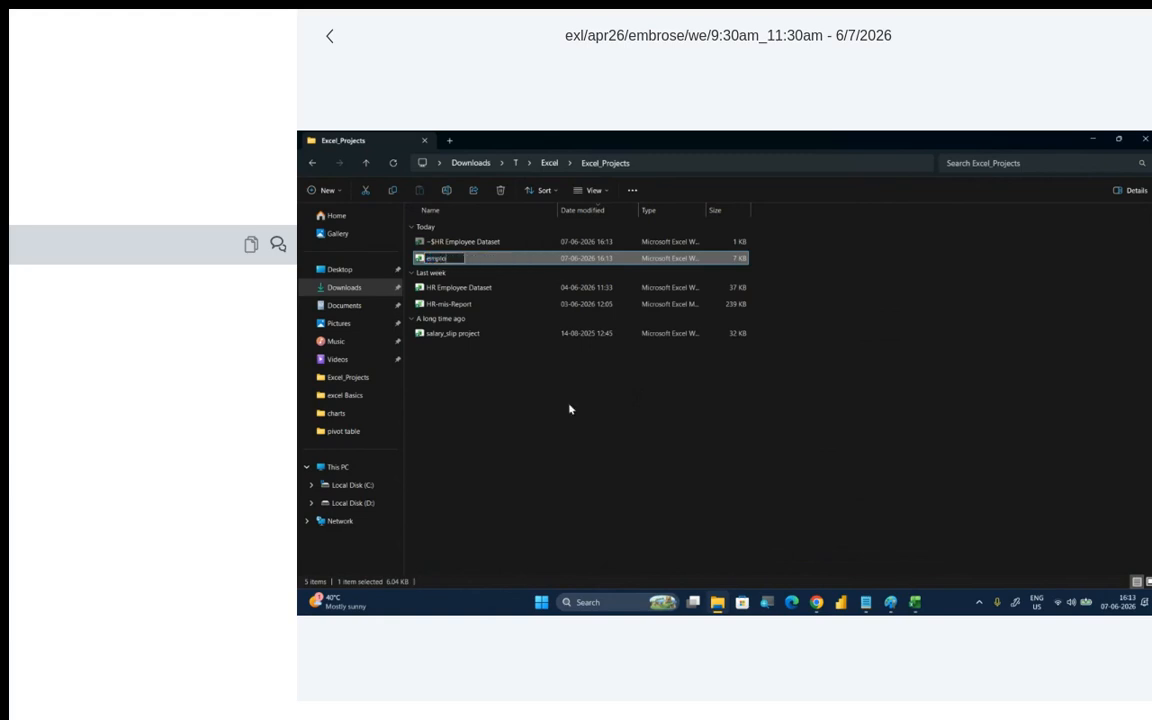
{"action": "type", "text": "yees"}
{"action": "left_click", "coordinate": [560, 450]}
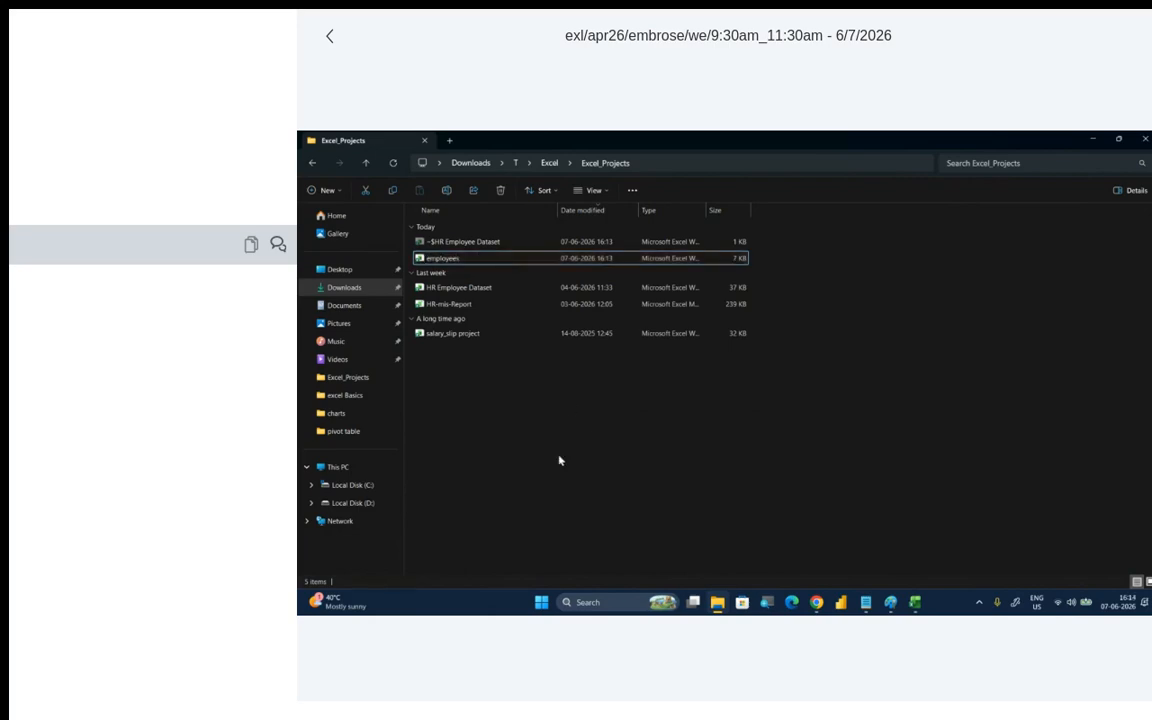
- Paste the copied employee table at cell A1 of the employees workbook and close the HR Employee Dataset workbook
{"action": "double_click", "coordinate": [483, 262]}
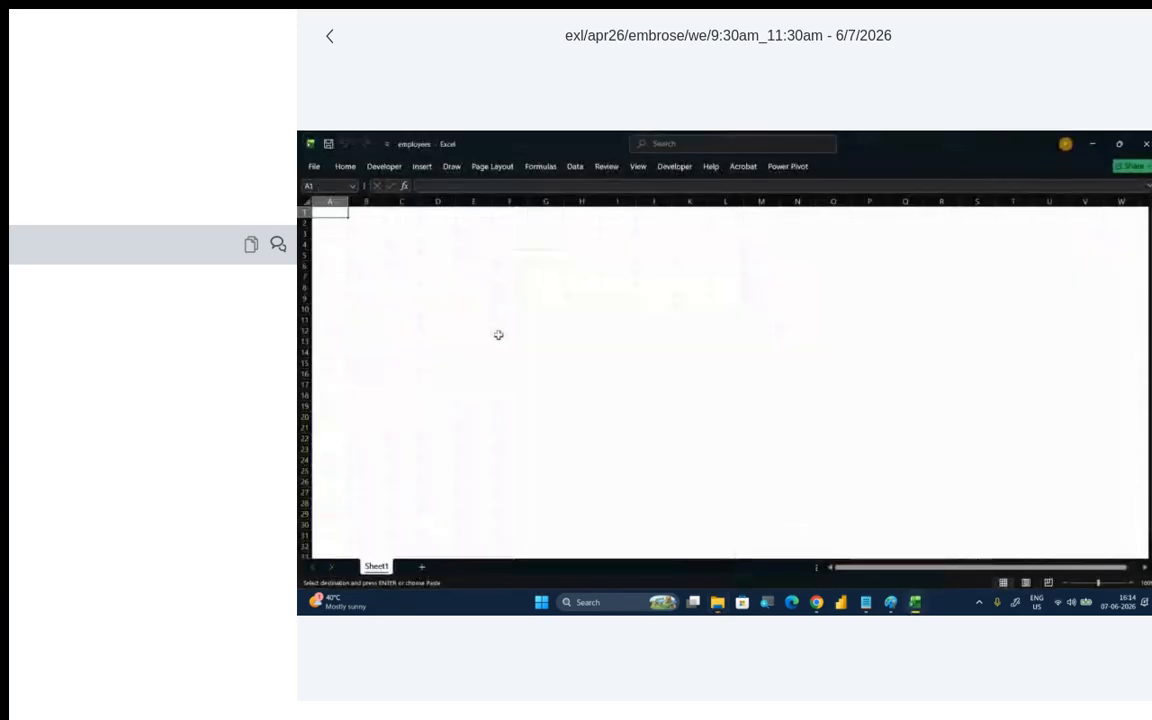
{"action": "key", "text": "Return"}
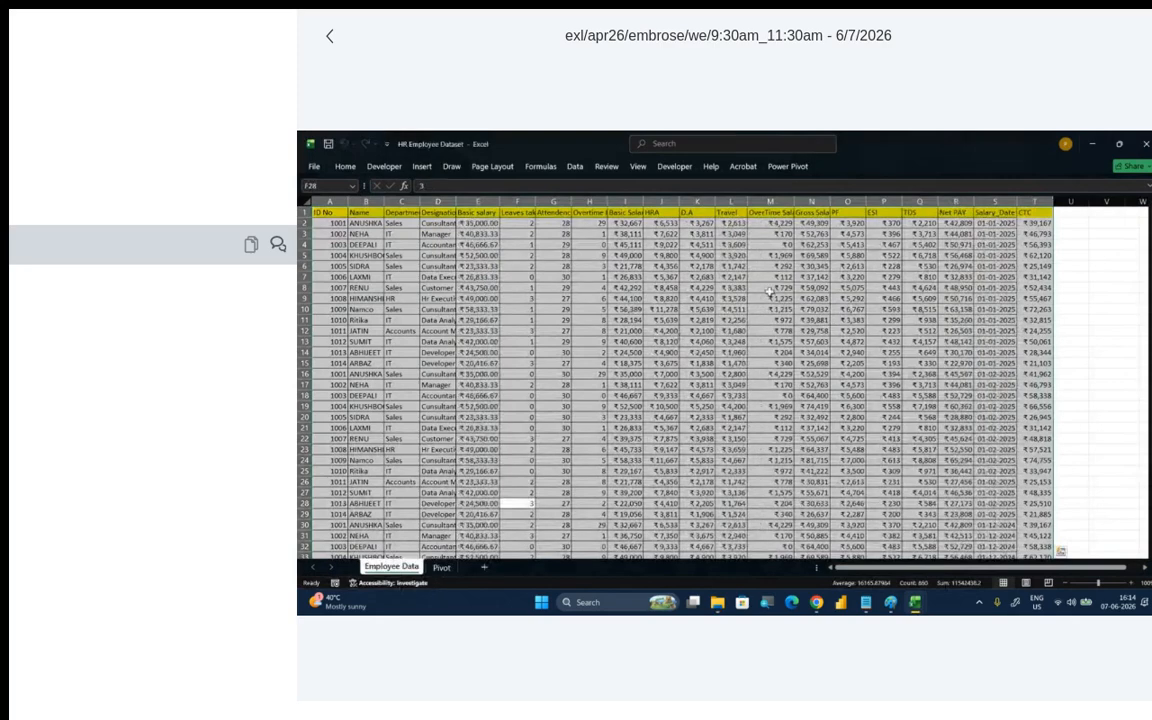
{"action": "left_click", "coordinate": [1146, 144]}
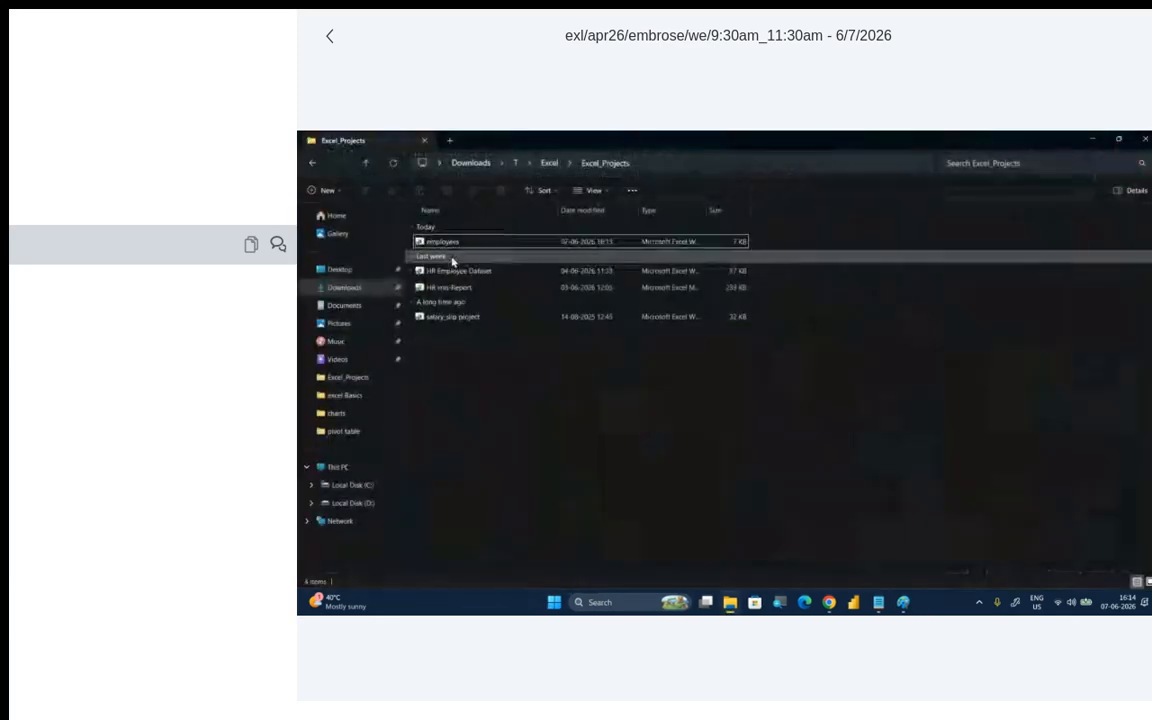
{"action": "left_click", "coordinate": [450, 244]}
{"action": "left_click", "coordinate": [436, 242]}
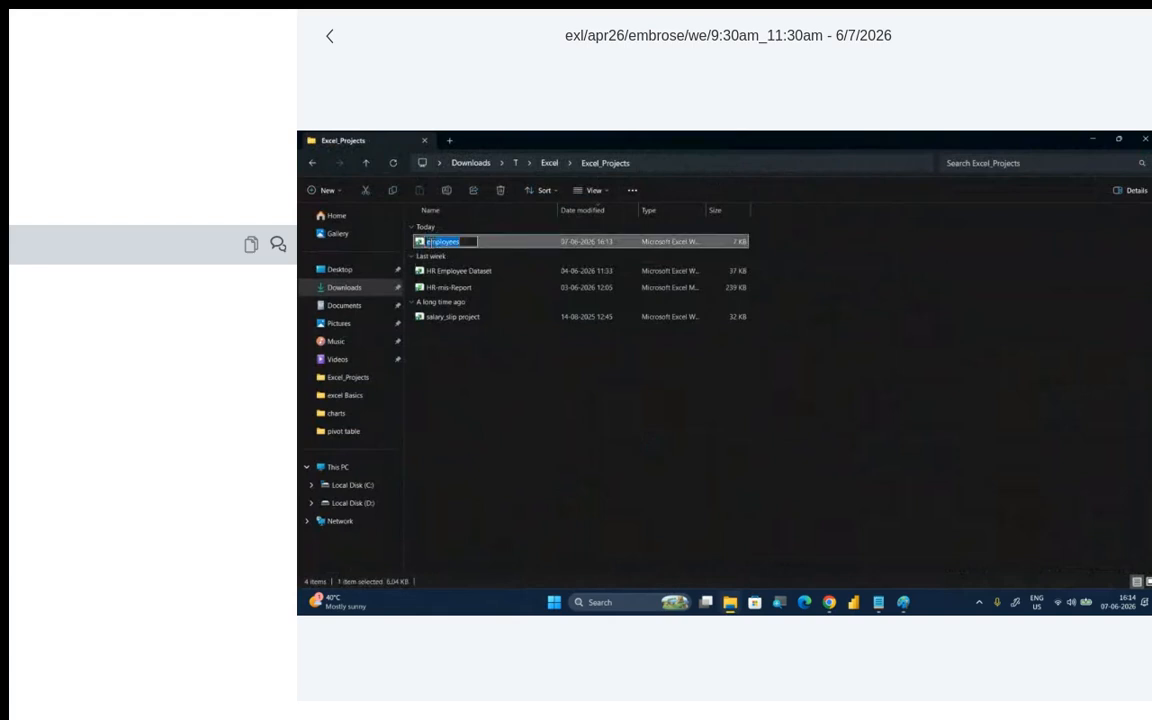
{"action": "left_click", "coordinate": [428, 242]}
{"action": "left_click", "coordinate": [522, 430]}
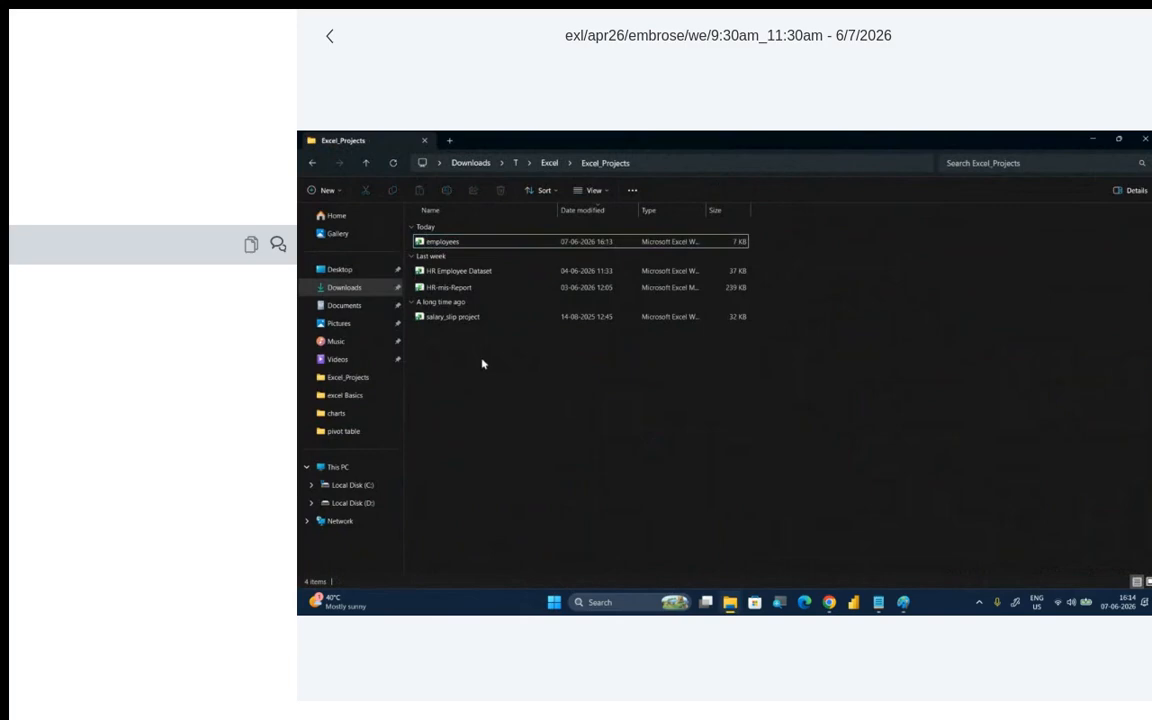
- Open the salary_slip project workbook, look through its sheets from employee_details to Days in month, and close it
{"action": "mouse_move", "coordinate": [474, 326]}
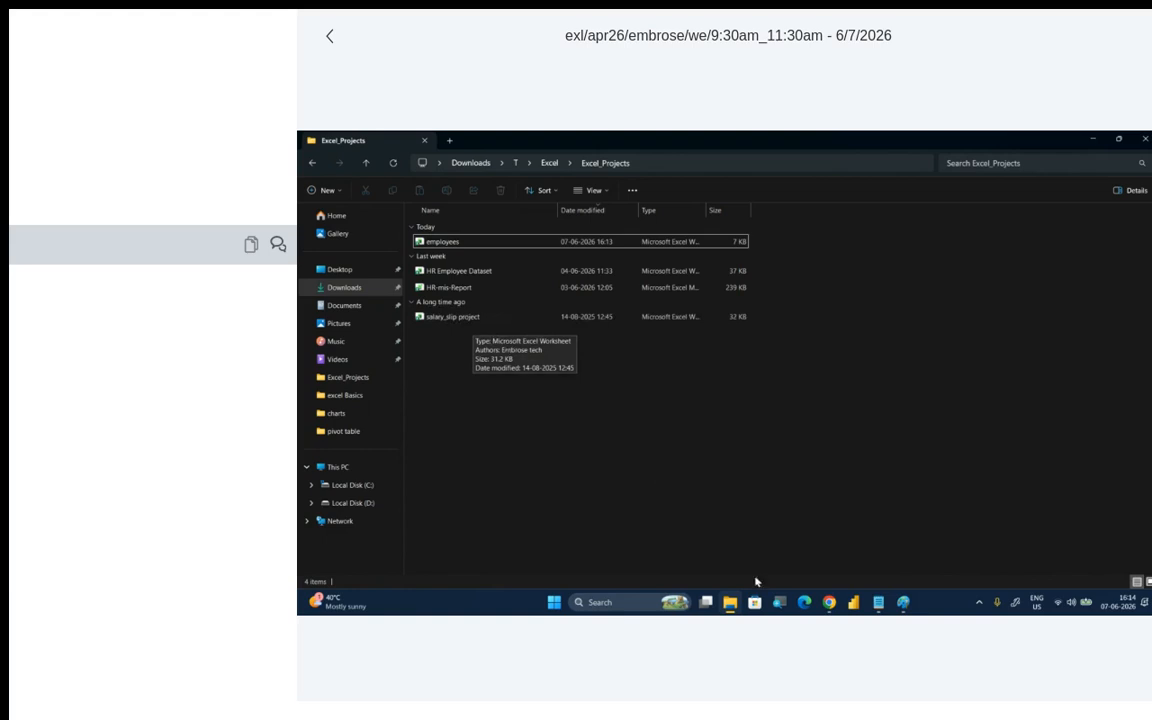
{"action": "double_click", "coordinate": [496, 322]}
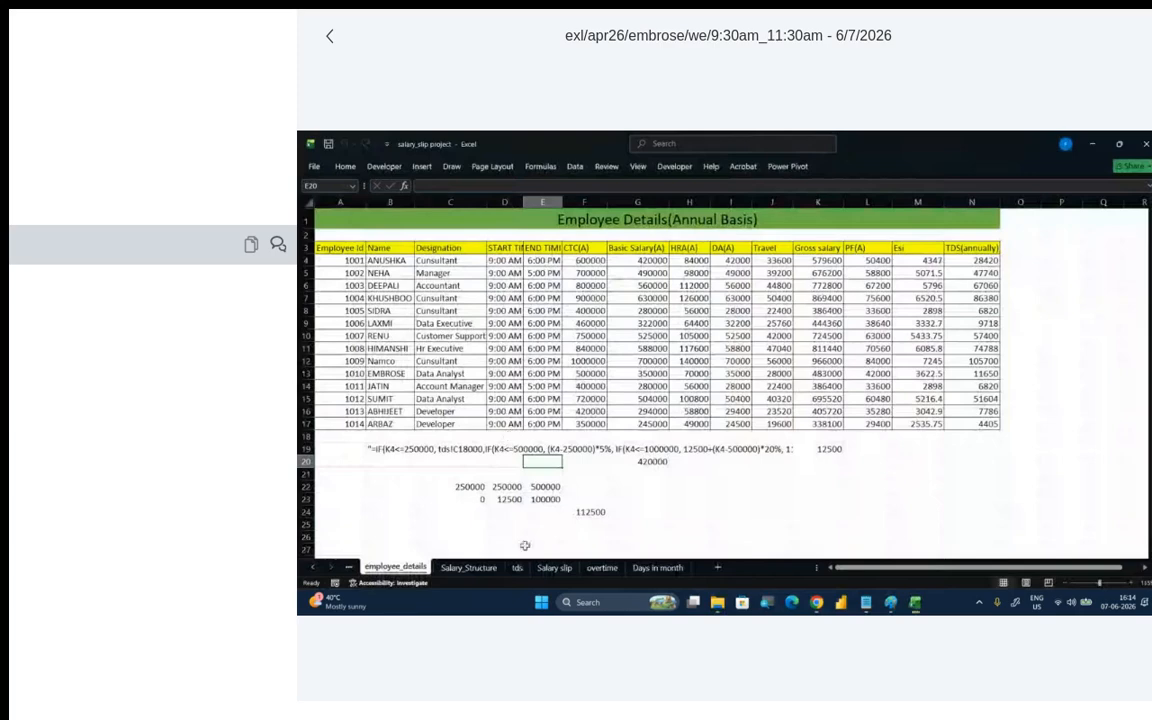
{"action": "left_click", "coordinate": [482, 567]}
{"action": "left_click", "coordinate": [517, 567]}
{"action": "left_click", "coordinate": [553, 567]}
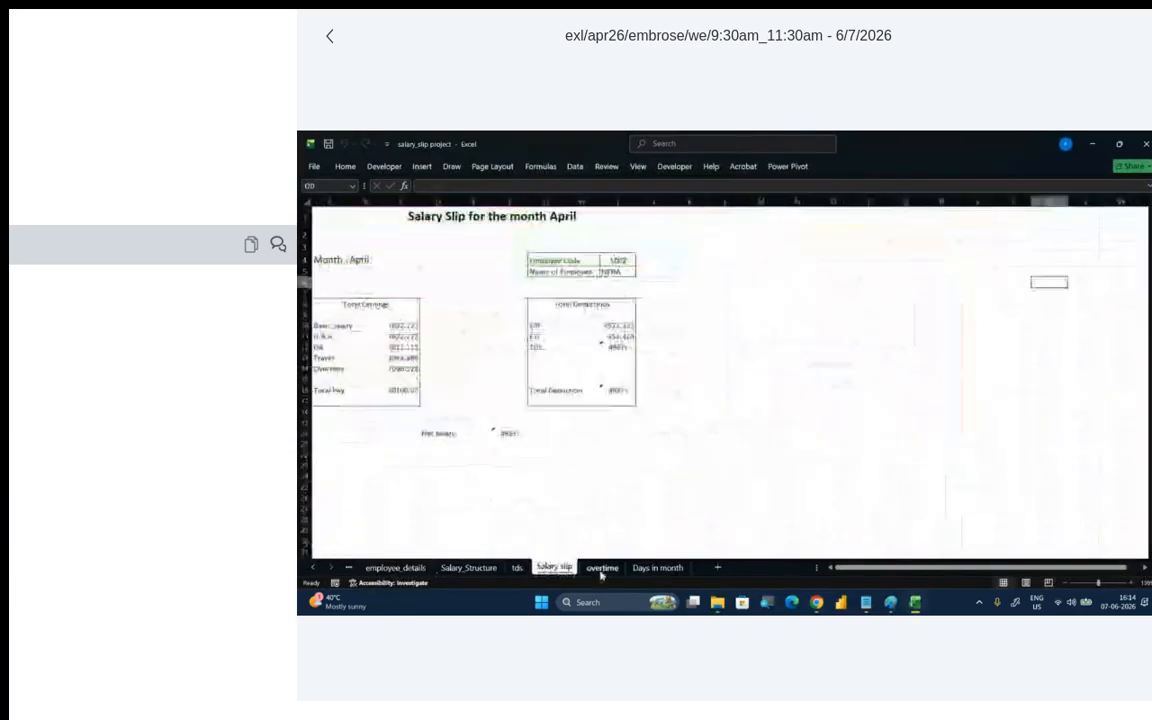
{"action": "left_click", "coordinate": [602, 567]}
{"action": "left_click", "coordinate": [658, 567]}
{"action": "left_click", "coordinate": [1146, 143]}
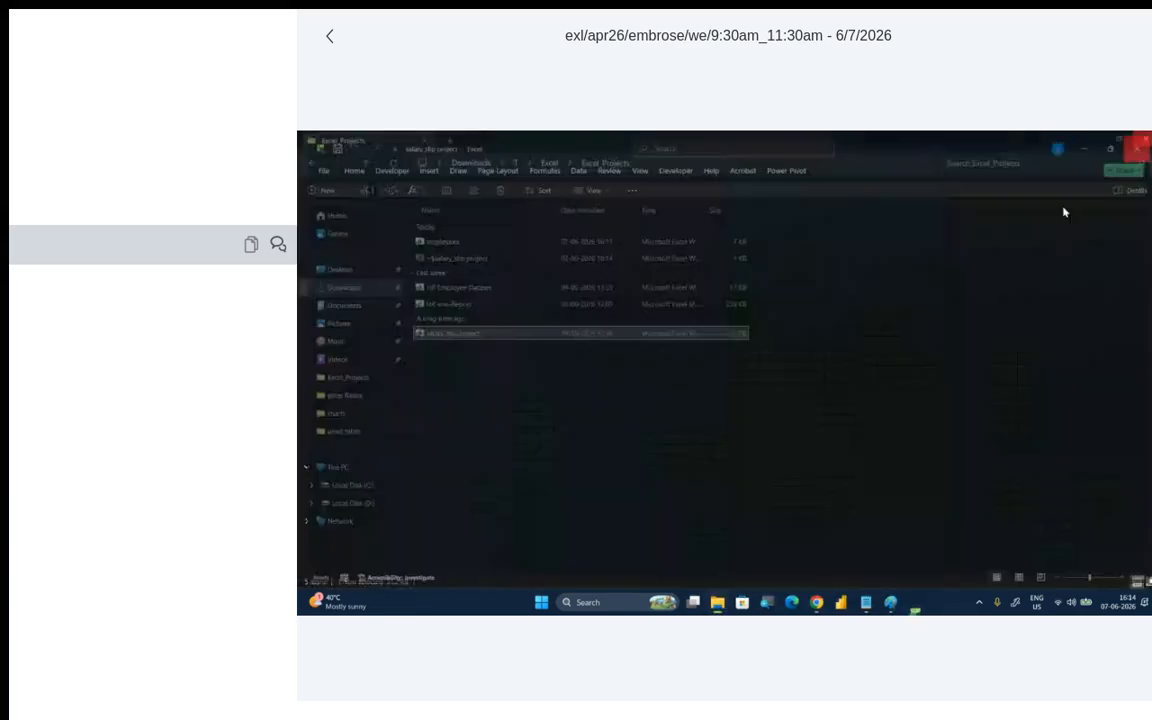
- Switch to the Batch View page in Chrome and open the study material upload form for the Advance Excel batch
{"action": "left_click", "coordinate": [833, 602]}
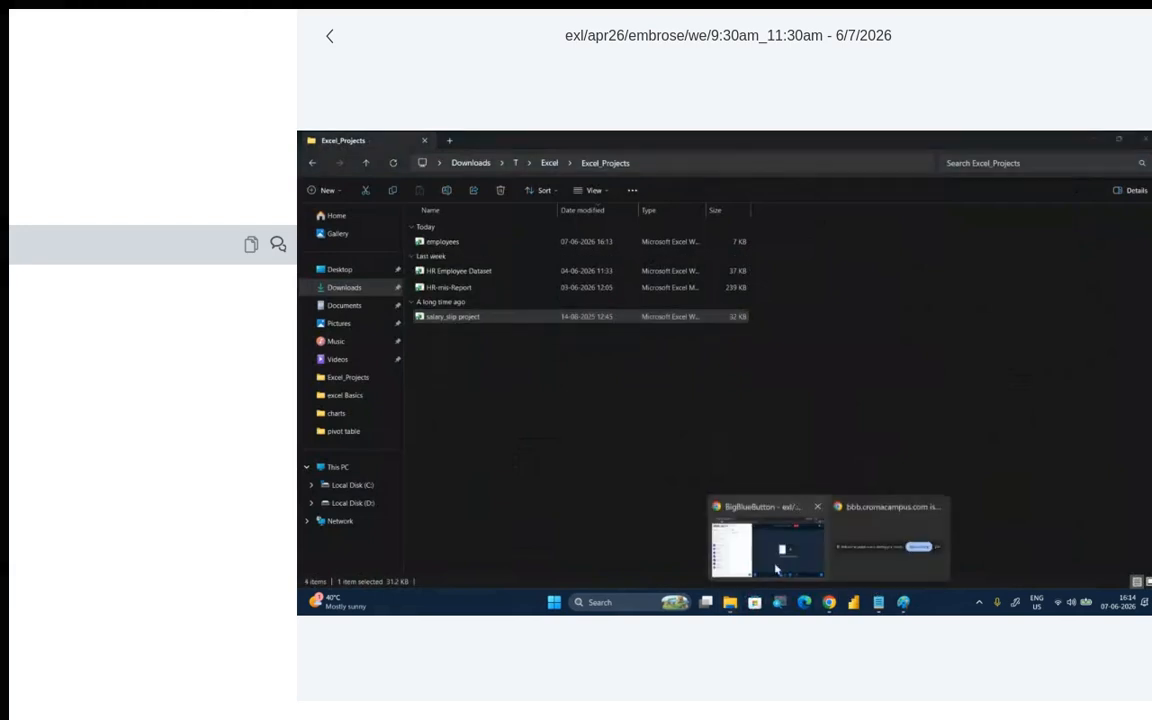
{"action": "left_click", "coordinate": [777, 567]}
{"action": "left_click", "coordinate": [492, 142]}
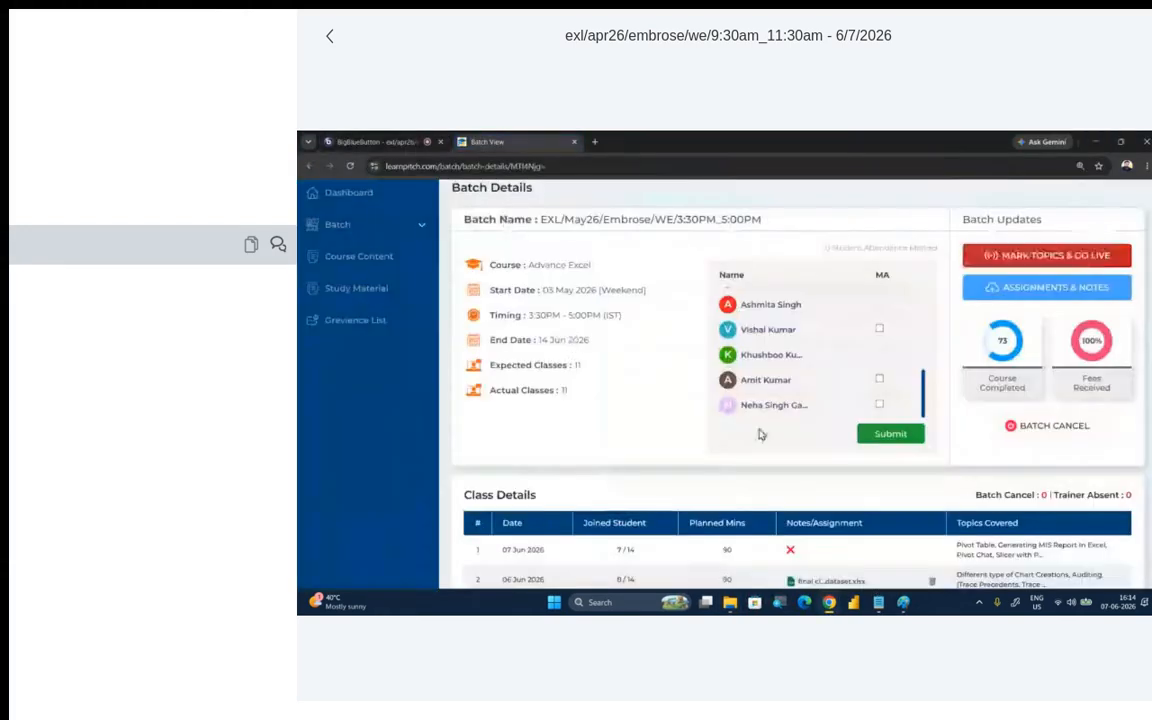
{"action": "scroll", "coordinate": [812, 437], "scroll_direction": "down", "scroll_amount": 2}
{"action": "scroll", "coordinate": [1025, 289], "scroll_direction": "up", "scroll_amount": 2}
{"action": "left_click", "coordinate": [1025, 289]}
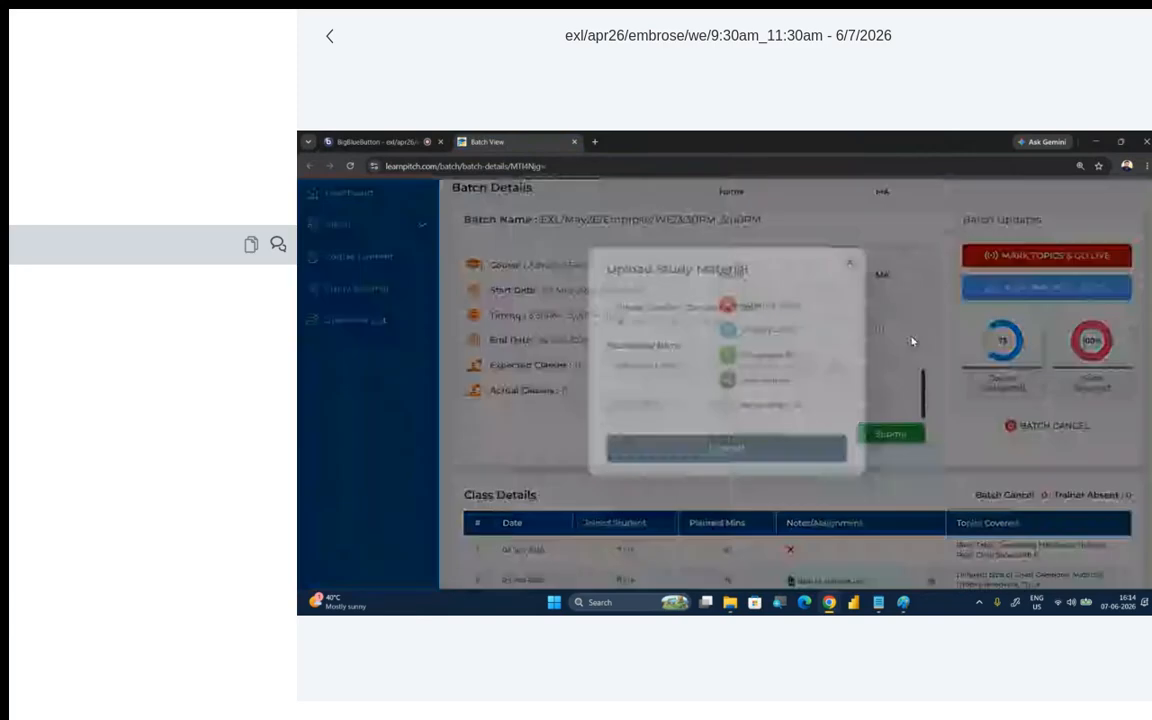
- Upload the salary_slip project workbook from Downloads > T > Excel > Excel_Projects as study material
{"action": "left_click", "coordinate": [630, 437]}
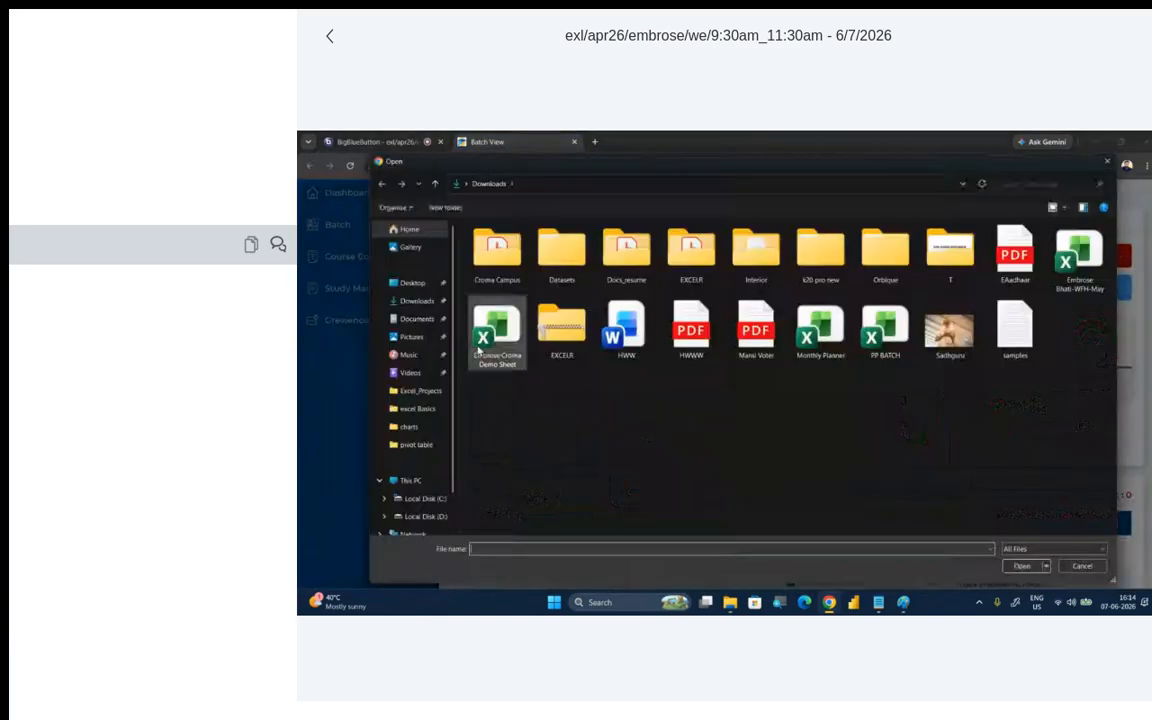
{"action": "double_click", "coordinate": [950, 250]}
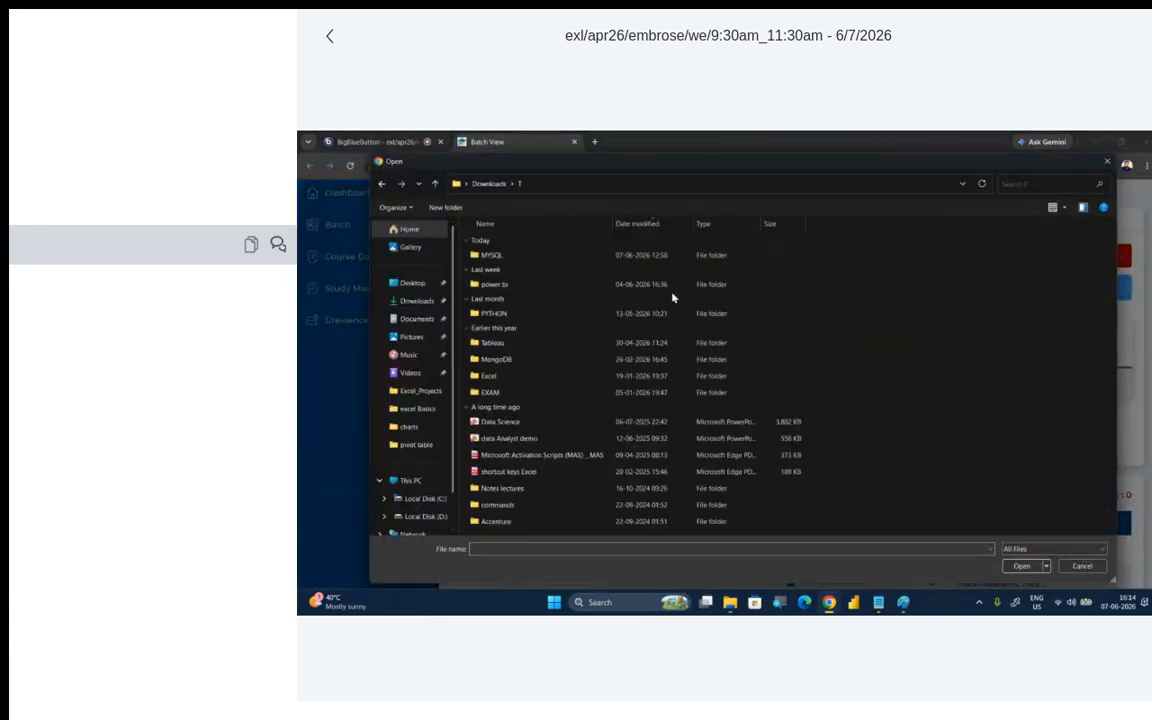
{"action": "left_click", "coordinate": [537, 299]}
{"action": "key", "text": "e"}
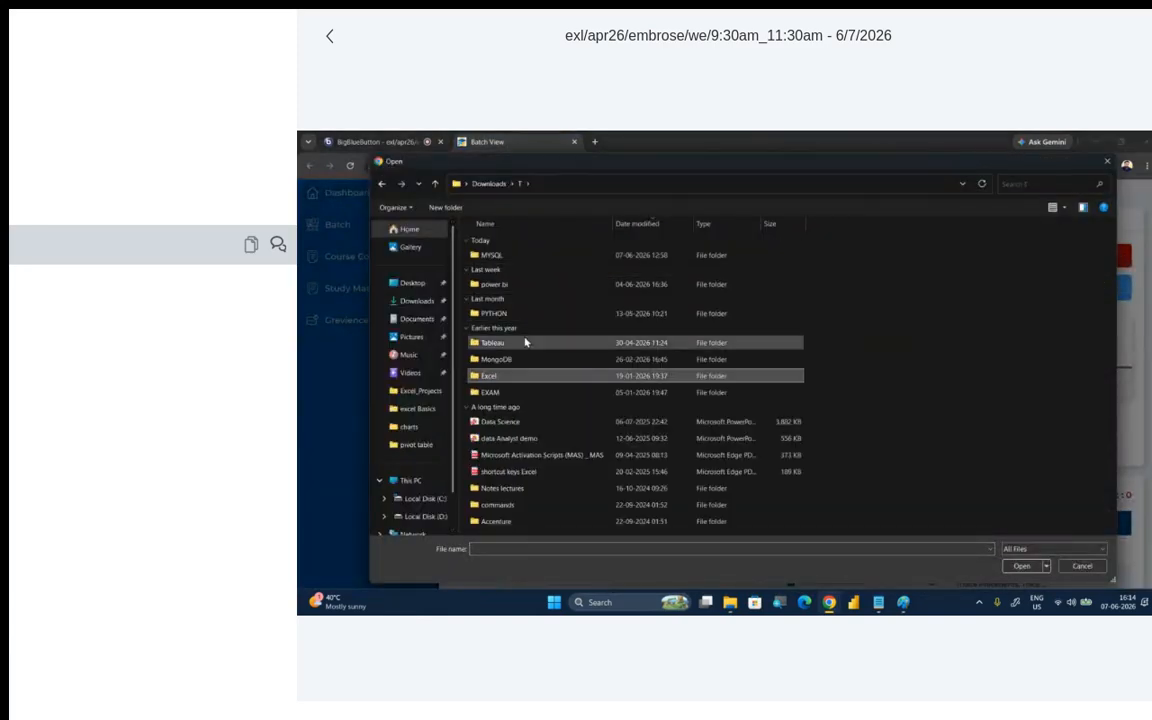
{"action": "double_click", "coordinate": [510, 376]}
{"action": "left_click", "coordinate": [515, 256]}
{"action": "double_click", "coordinate": [525, 256]}
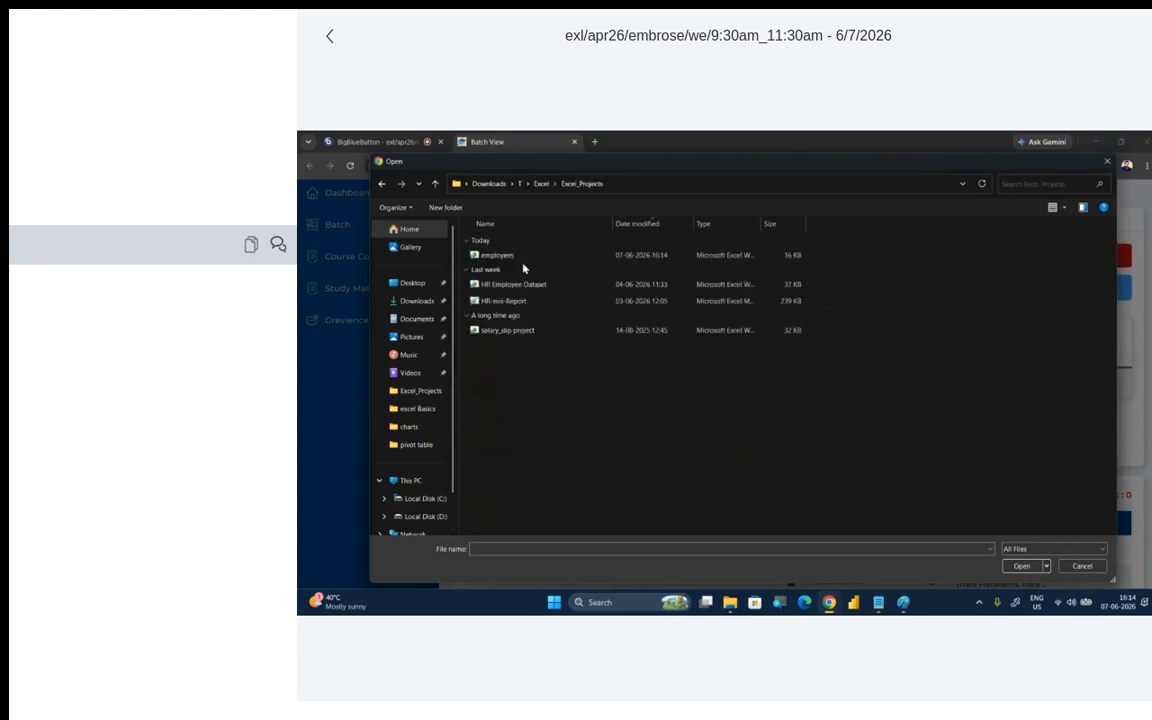
{"action": "left_click", "coordinate": [519, 330]}
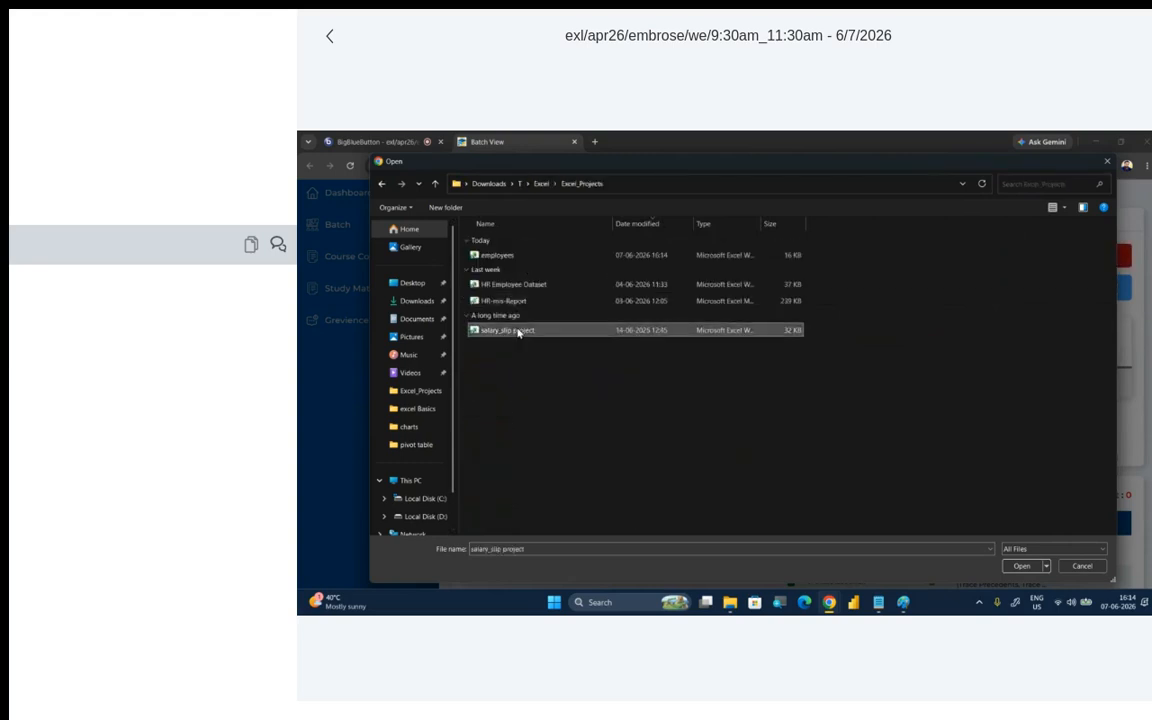
{"action": "left_click", "coordinate": [1021, 566]}
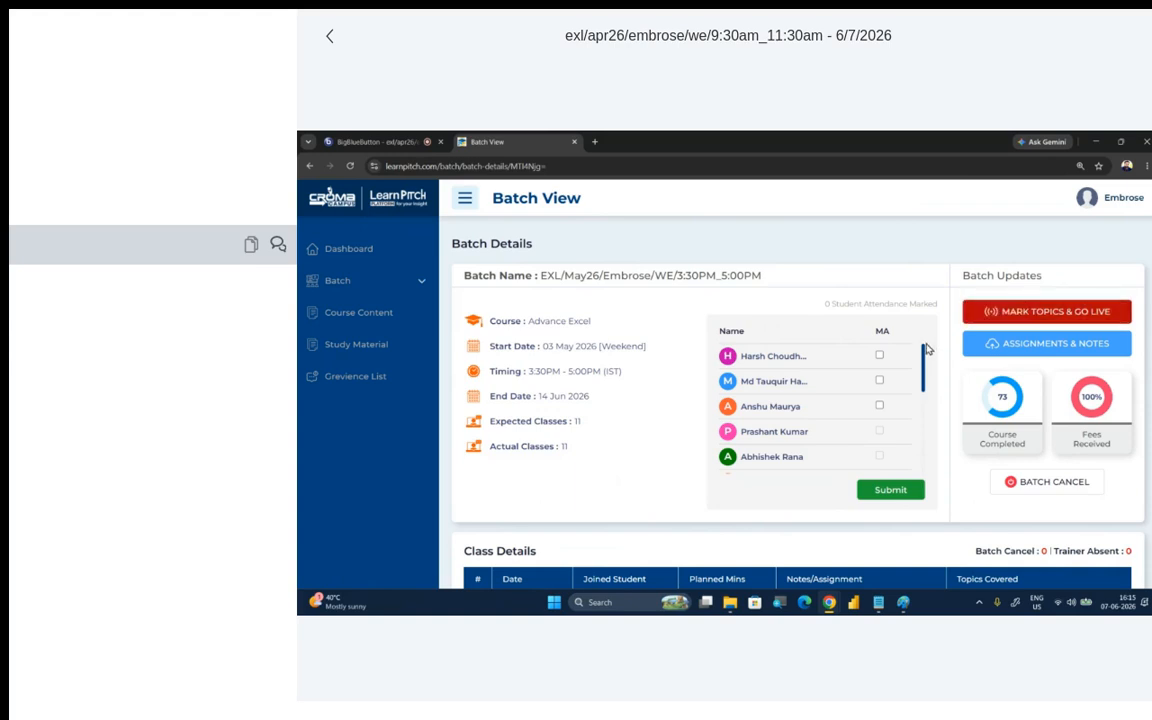
- Upload the employees workbook from the Excel_Projects folder as study material and check the batch's class details list
{"action": "left_click", "coordinate": [990, 343]}
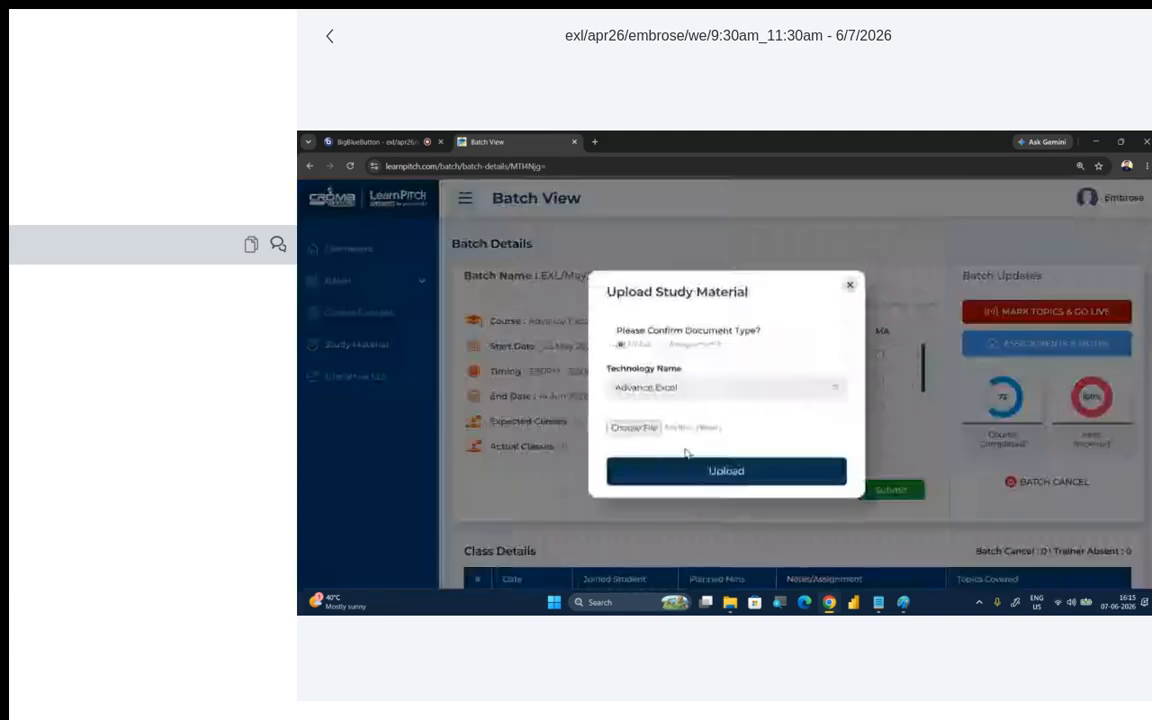
{"action": "left_click", "coordinate": [645, 430]}
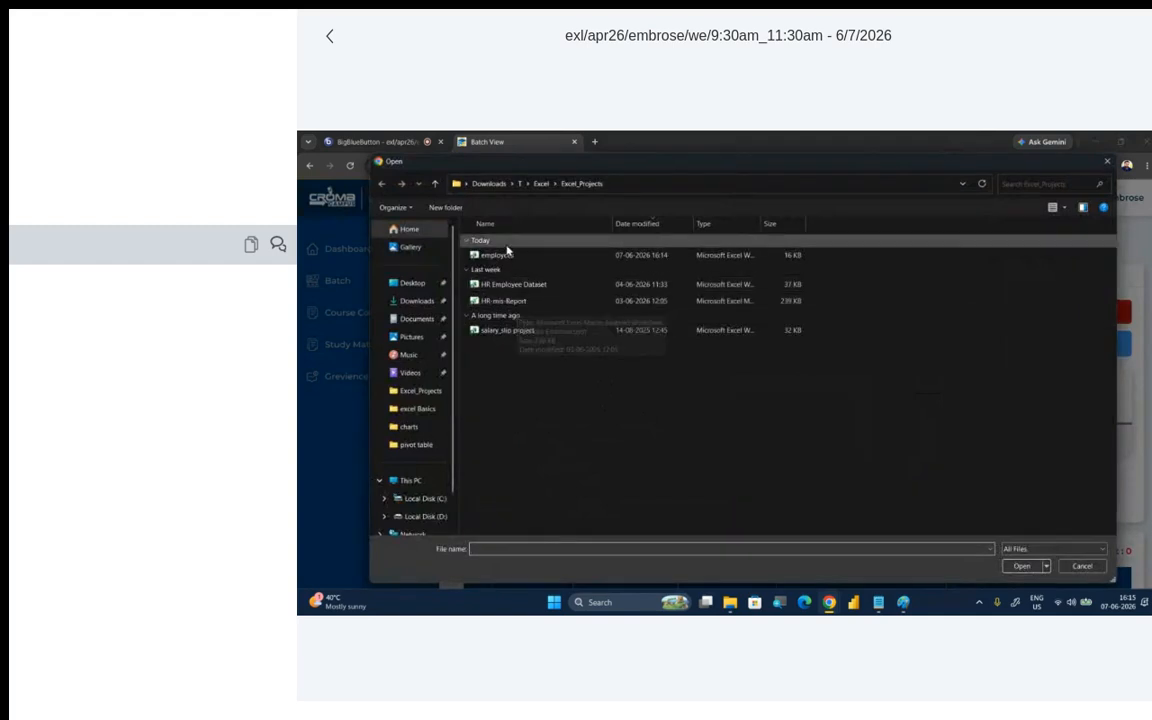
{"action": "left_click", "coordinate": [506, 255]}
{"action": "left_click", "coordinate": [1021, 566]}
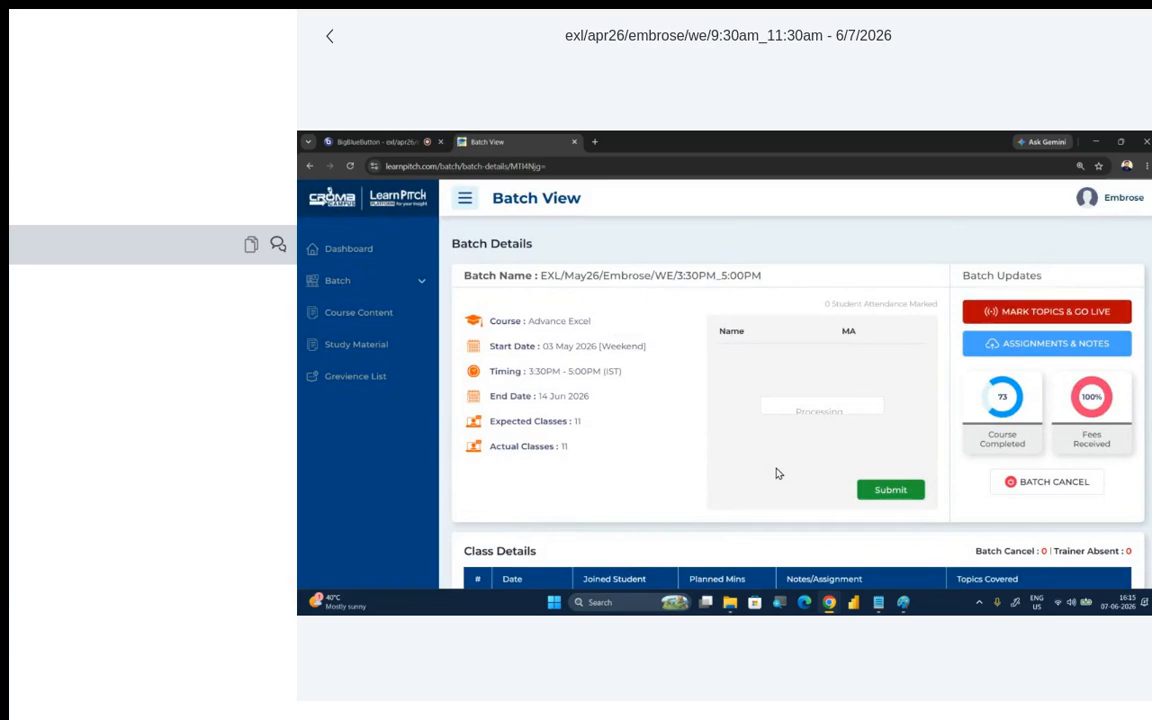
{"action": "scroll", "coordinate": [818, 517], "scroll_direction": "down", "scroll_amount": 1}
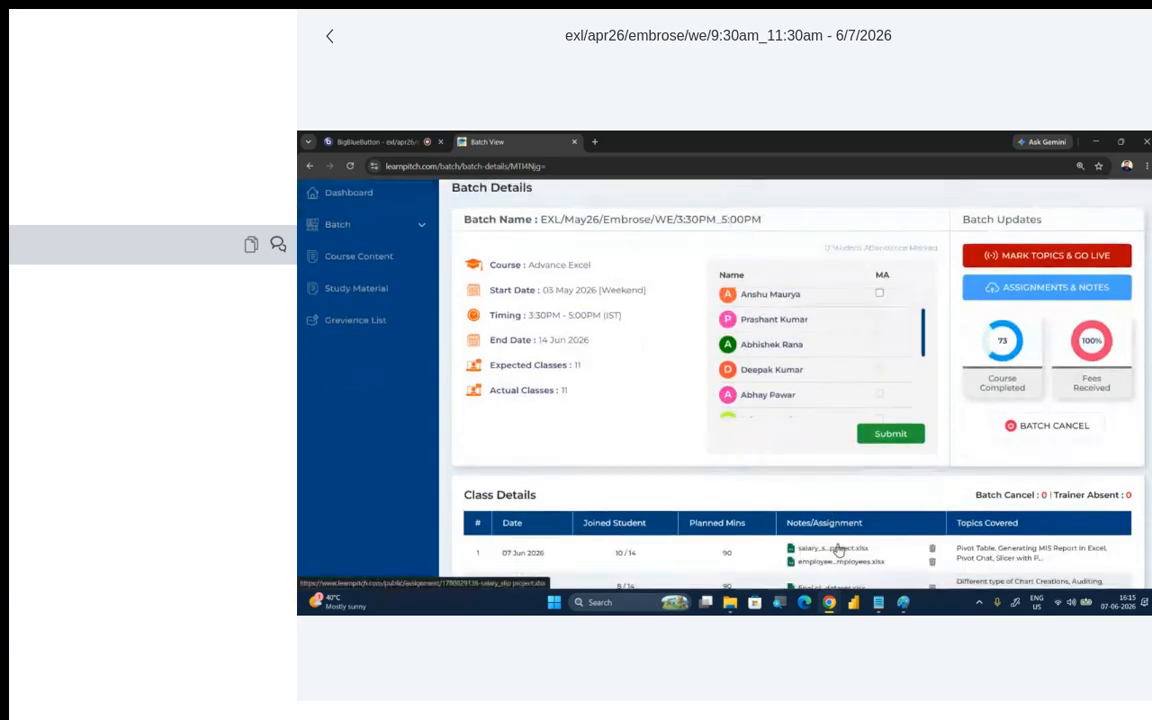
- Switch back to File Explorer, reopen the salary_slip project workbook and examine the salary components on the Salary_Structure sheet
{"action": "left_click", "coordinate": [1096, 146]}
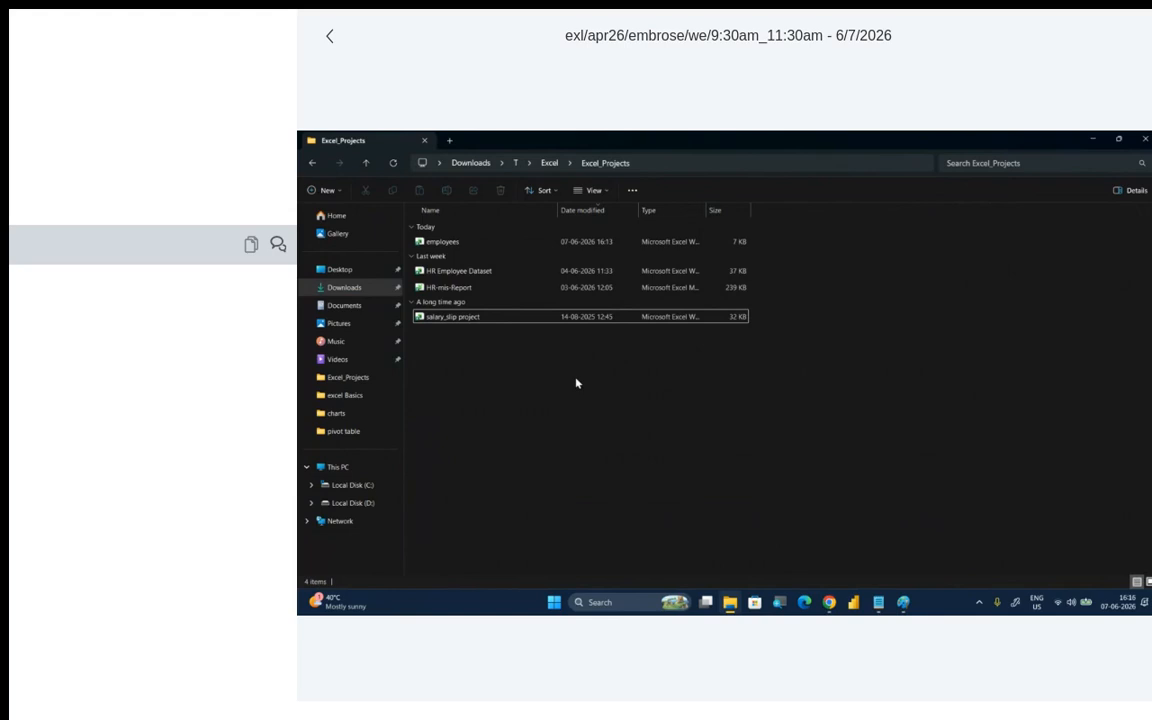
{"action": "double_click", "coordinate": [485, 320]}
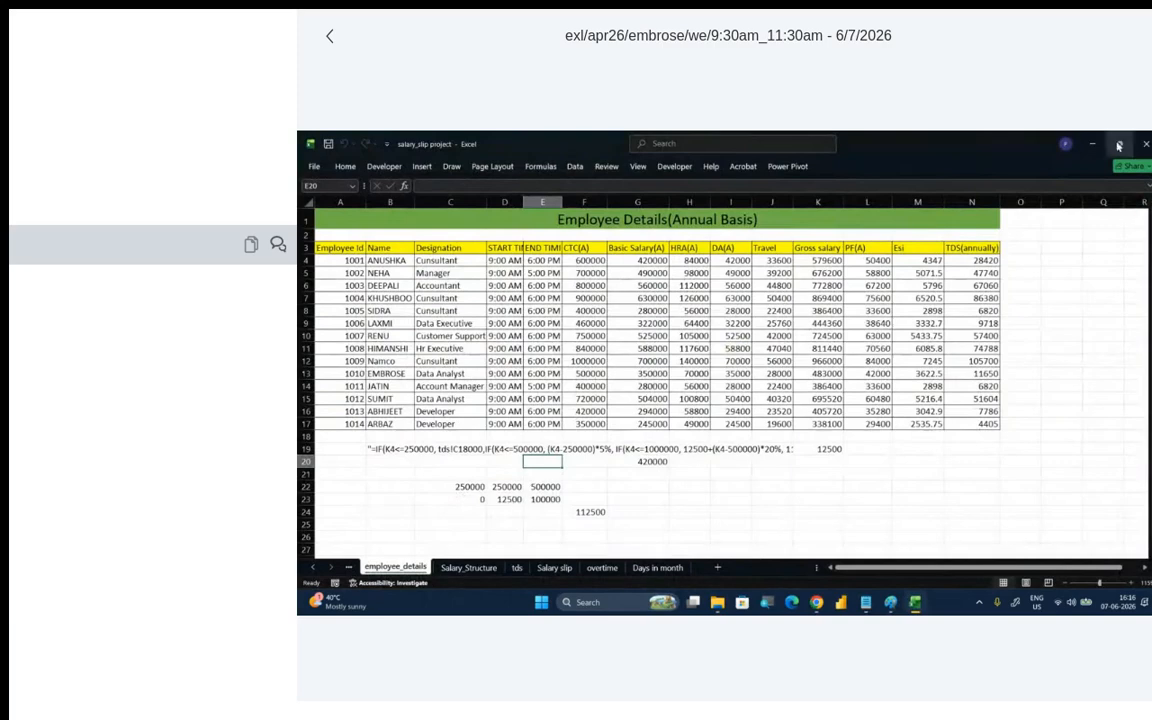
{"action": "left_click", "coordinate": [488, 569]}
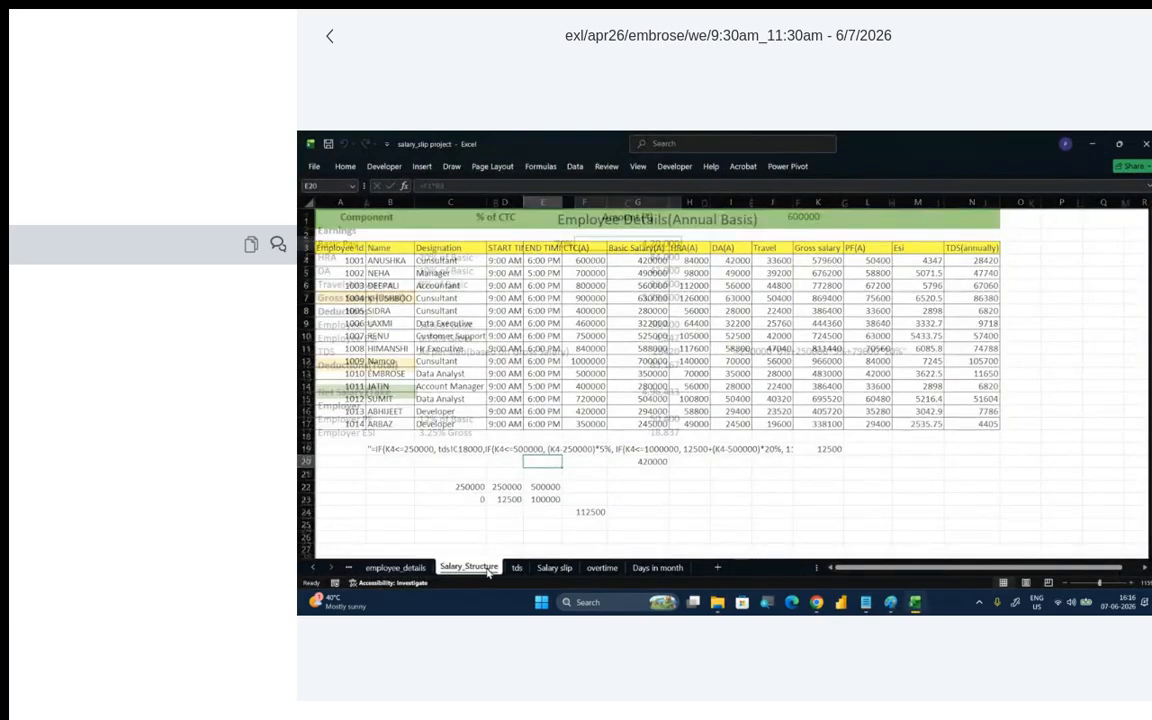
{"action": "left_click", "coordinate": [539, 571]}
{"action": "left_click", "coordinate": [515, 572]}
{"action": "left_click", "coordinate": [470, 571]}
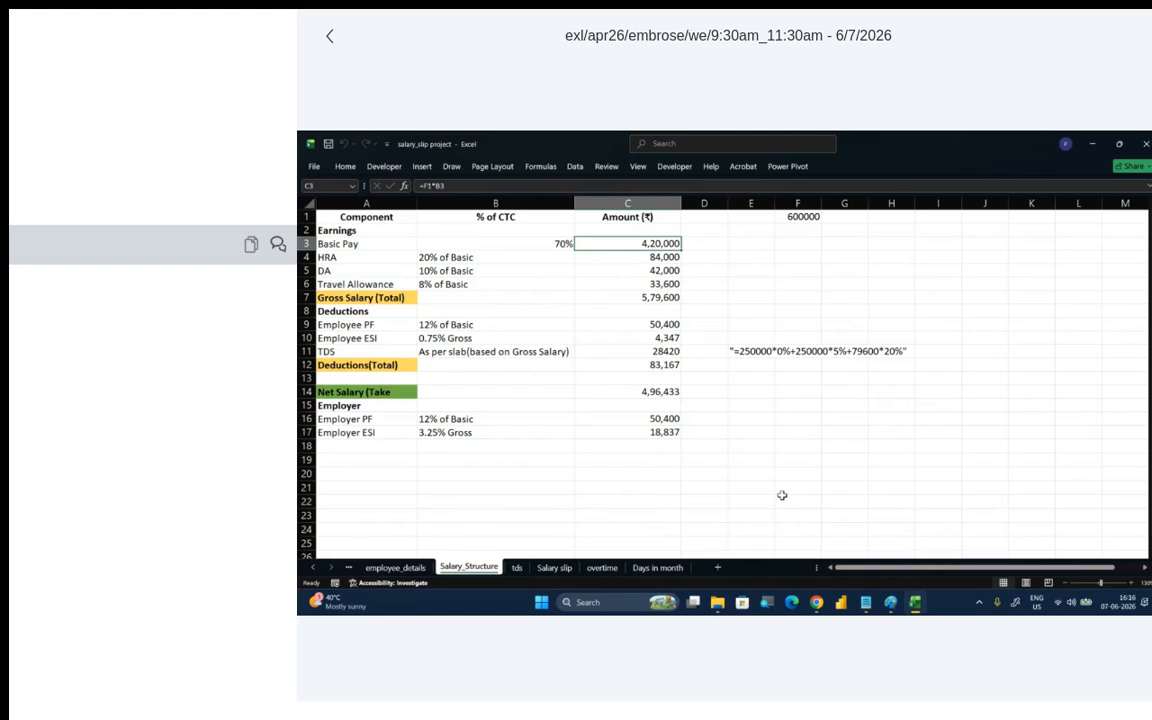
{"action": "scroll", "coordinate": [782, 495], "scroll_direction": "up", "scroll_amount": 2, "text": "ctrl"}
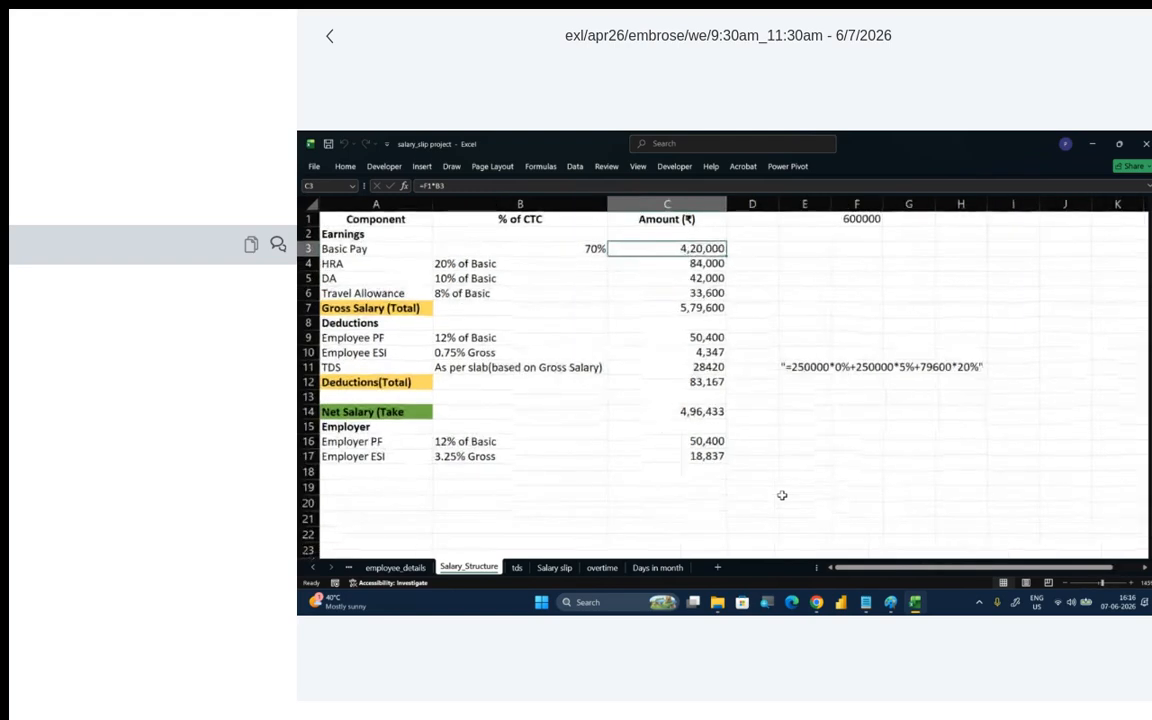
{"action": "scroll", "coordinate": [785, 495], "scroll_direction": "up", "scroll_amount": 1, "text": "ctrl"}
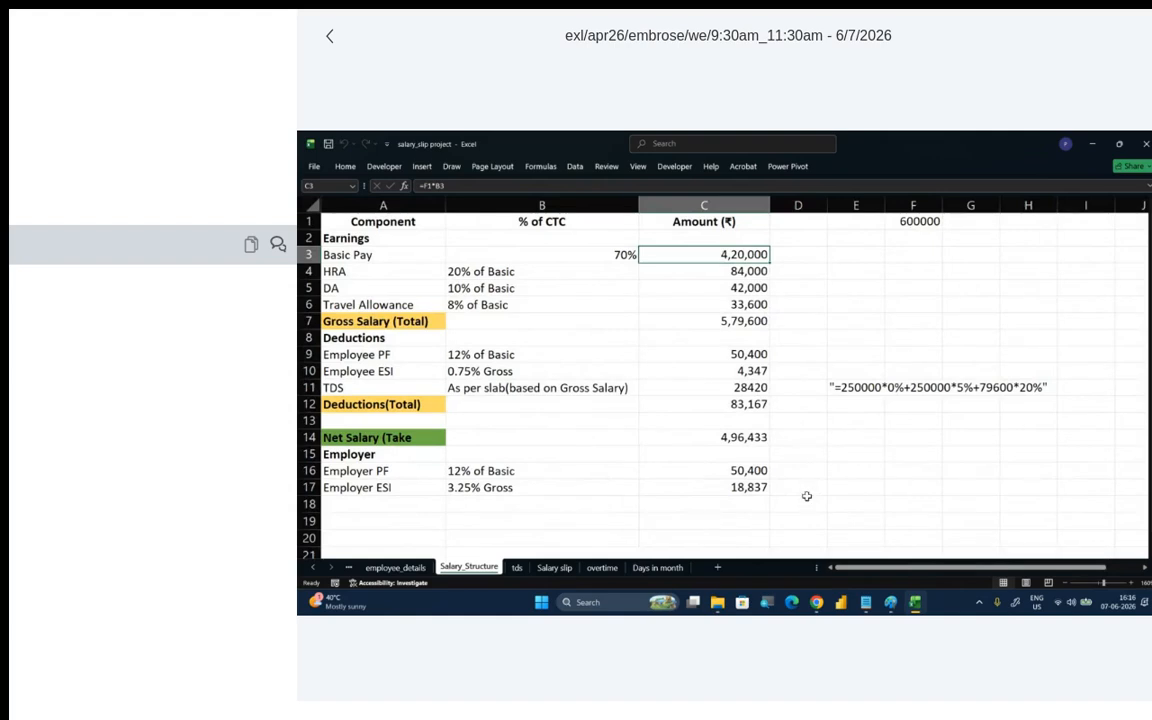
{"action": "scroll", "coordinate": [807, 496], "scroll_direction": "up", "scroll_amount": 1, "text": "ctrl"}
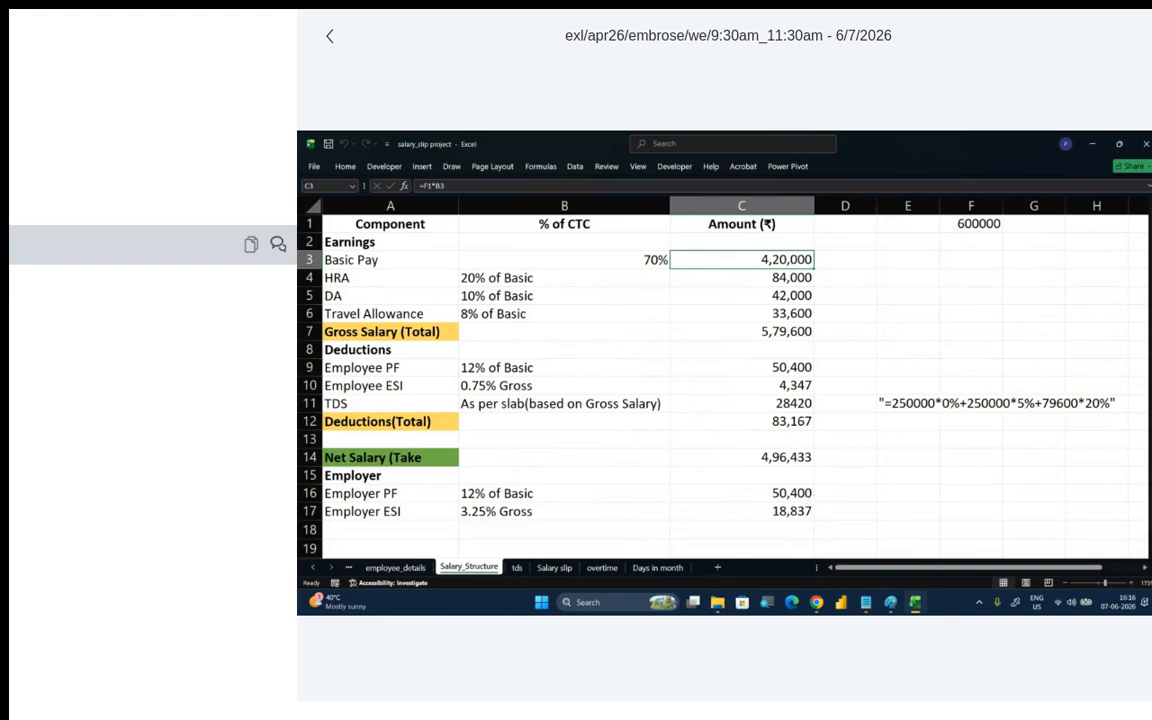
- Compare the Salary slip, Salary_Structure and employee_details sheets, and examine the Attendence column on the Salary sheet
{"action": "left_click", "coordinate": [554, 568]}
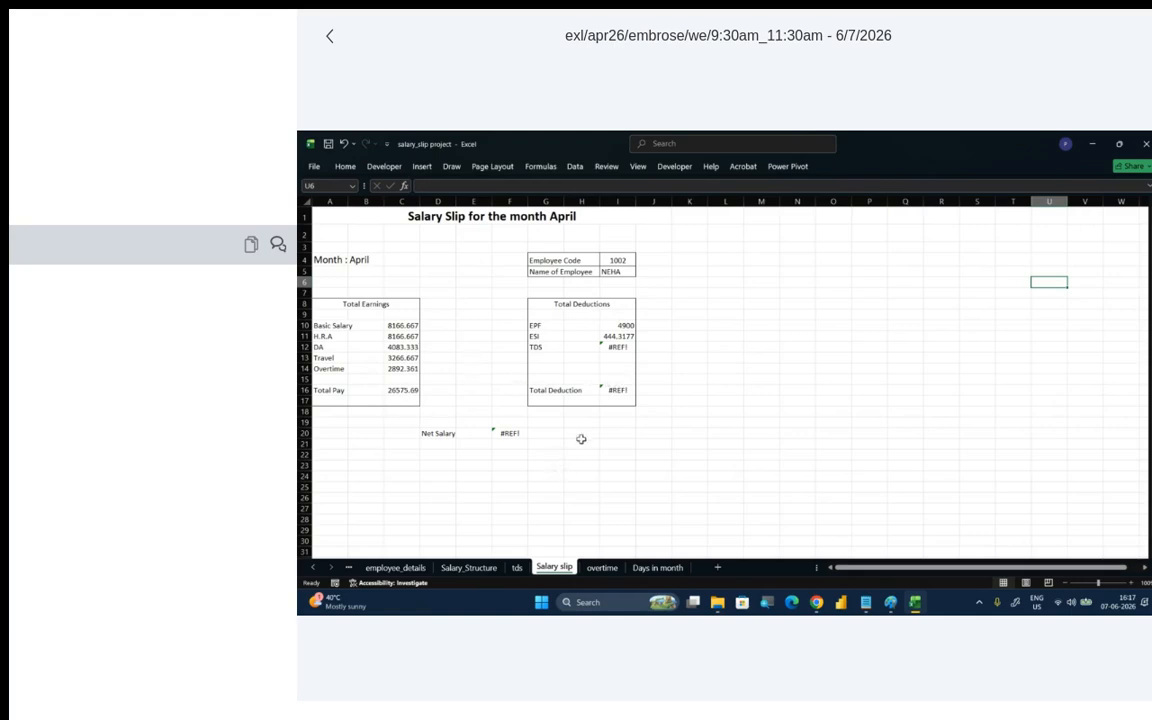
{"action": "left_click", "coordinate": [486, 568]}
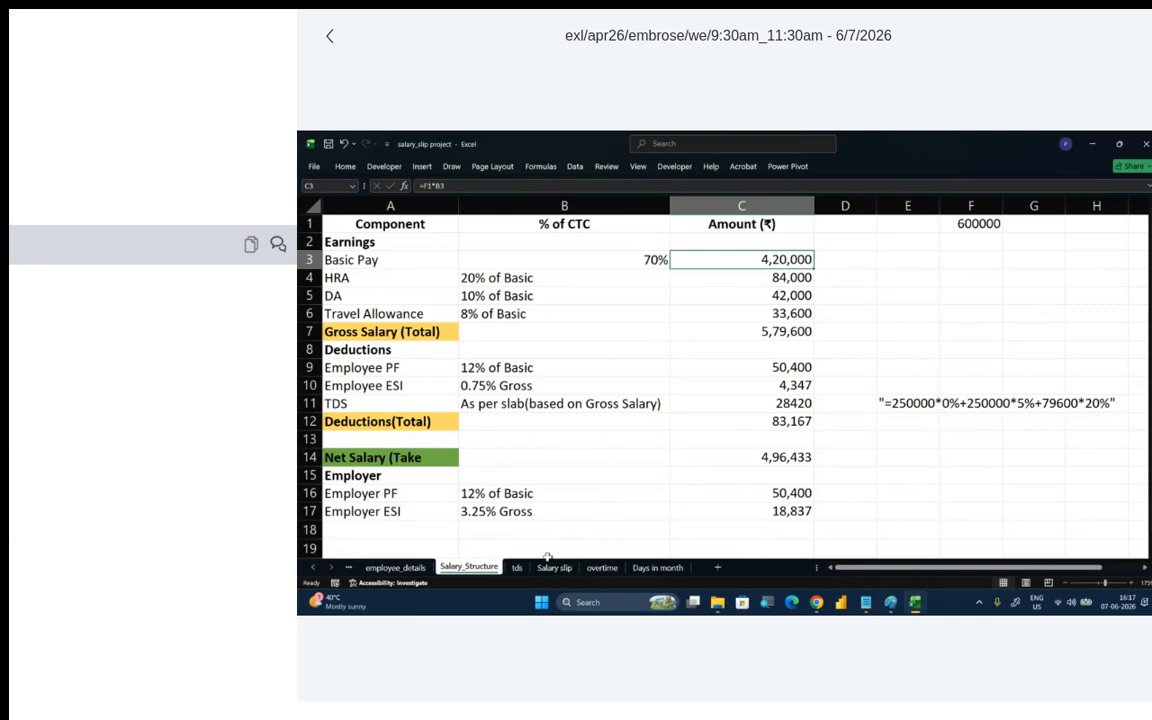
{"action": "left_click", "coordinate": [411, 567]}
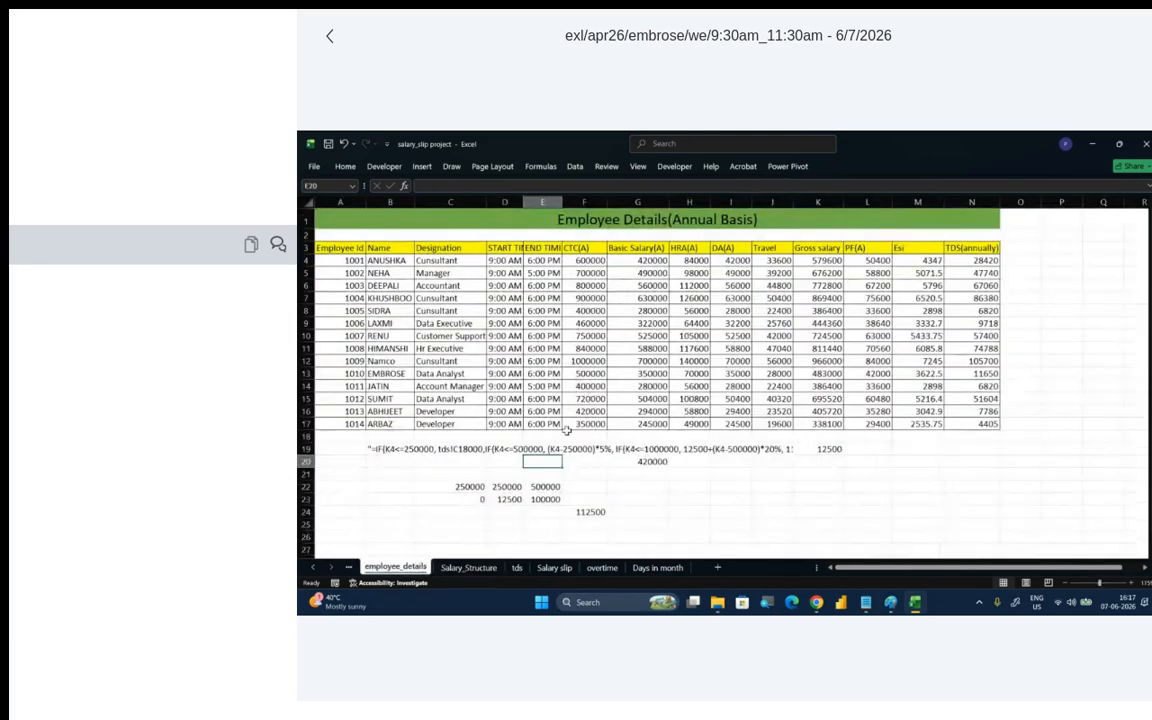
{"action": "left_click", "coordinate": [349, 574]}
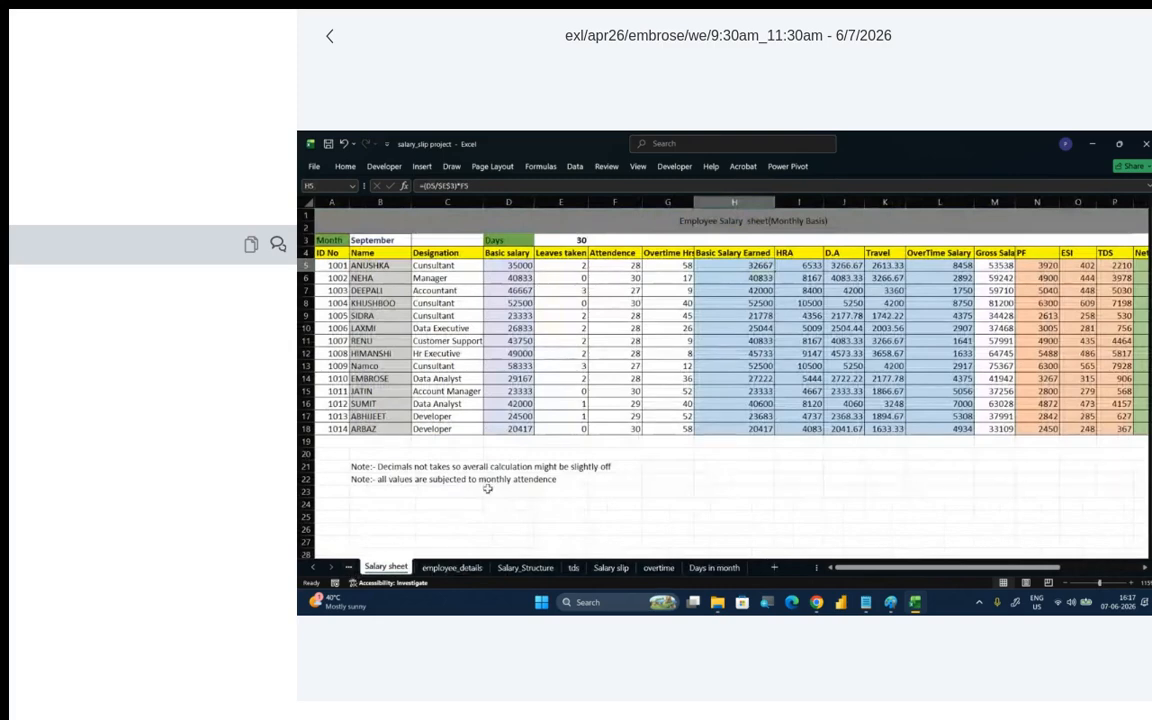
{"action": "left_click", "coordinate": [612, 253]}
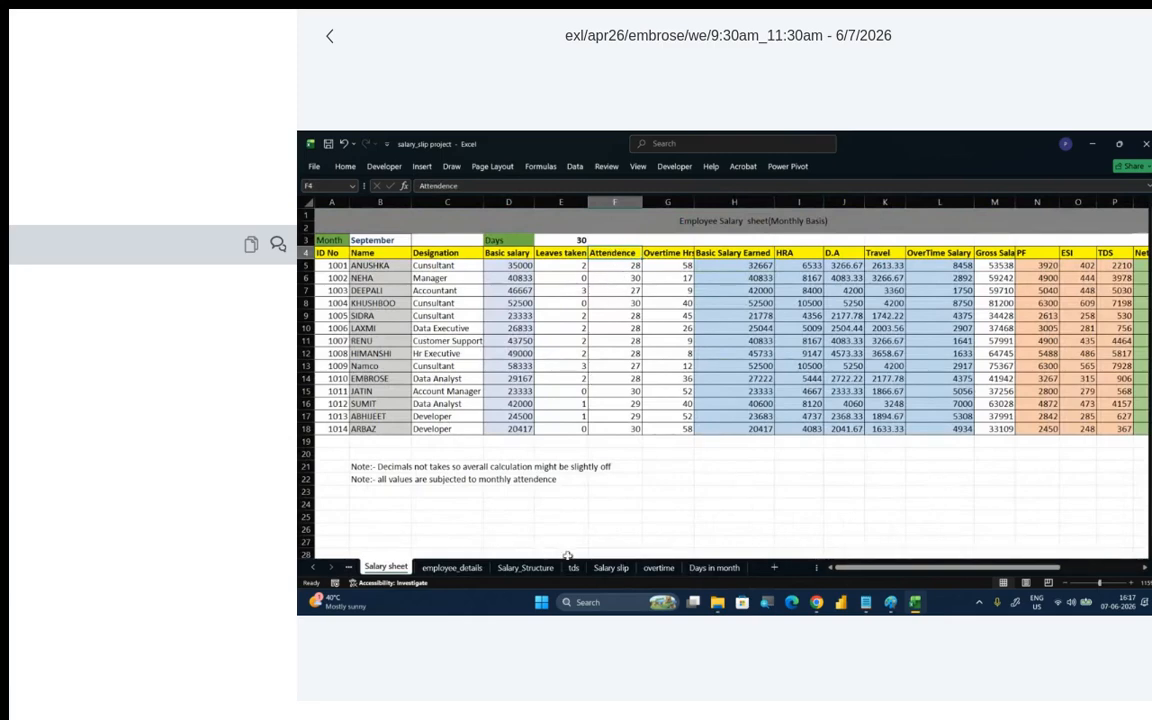
{"action": "left_click", "coordinate": [603, 569]}
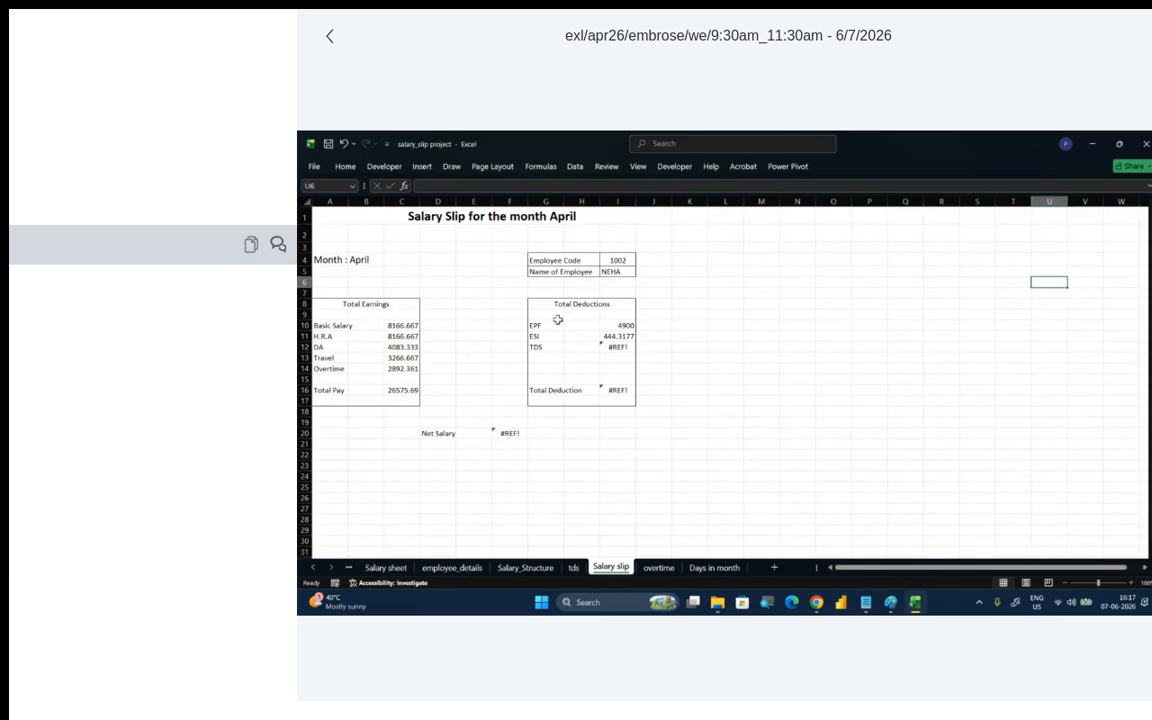
- On the Salary_Structure sheet, handwrite the ink note "4 to 6" in the empty area around cells G3:H3
{"action": "left_click", "coordinate": [532, 567]}
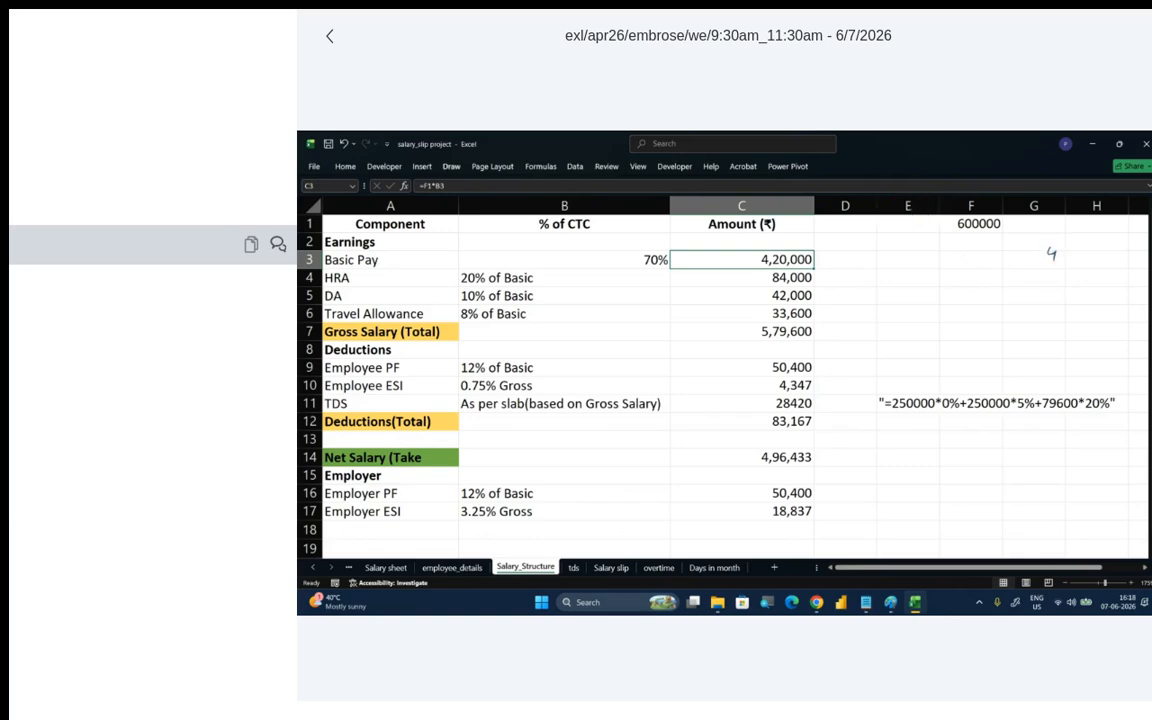
{"action": "left_click_drag", "start_coordinate": [1048, 250], "coordinate": [1098, 257]}
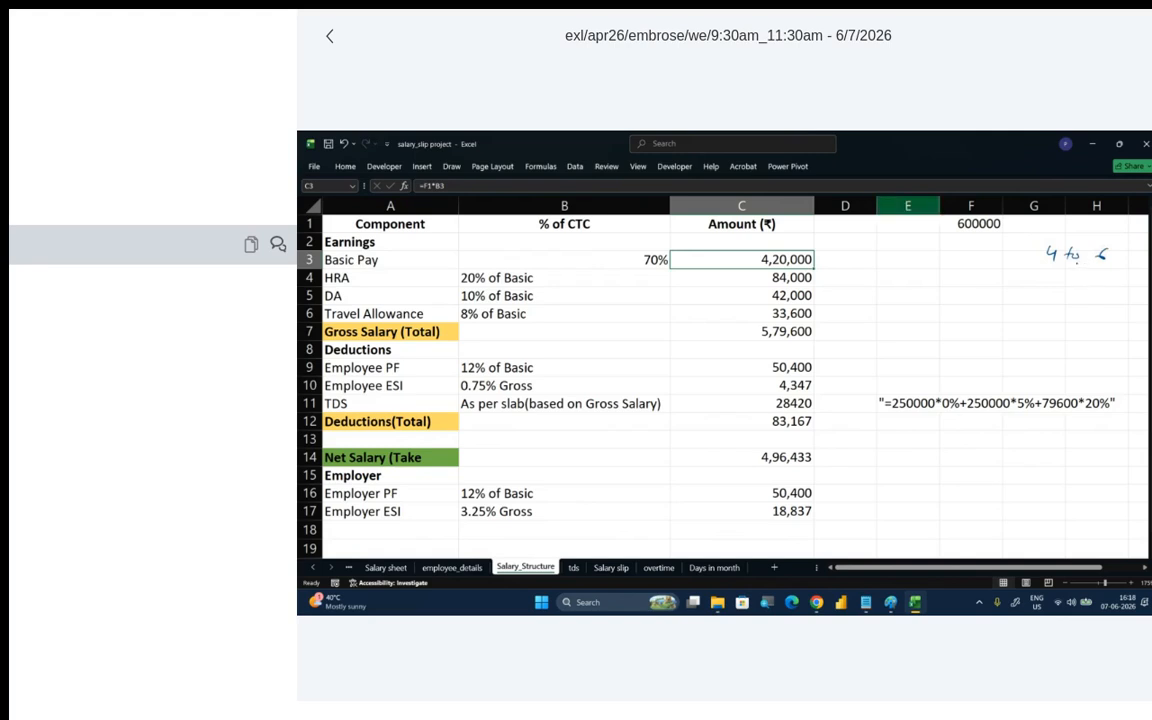
{"action": "left_click", "coordinate": [1056, 259]}
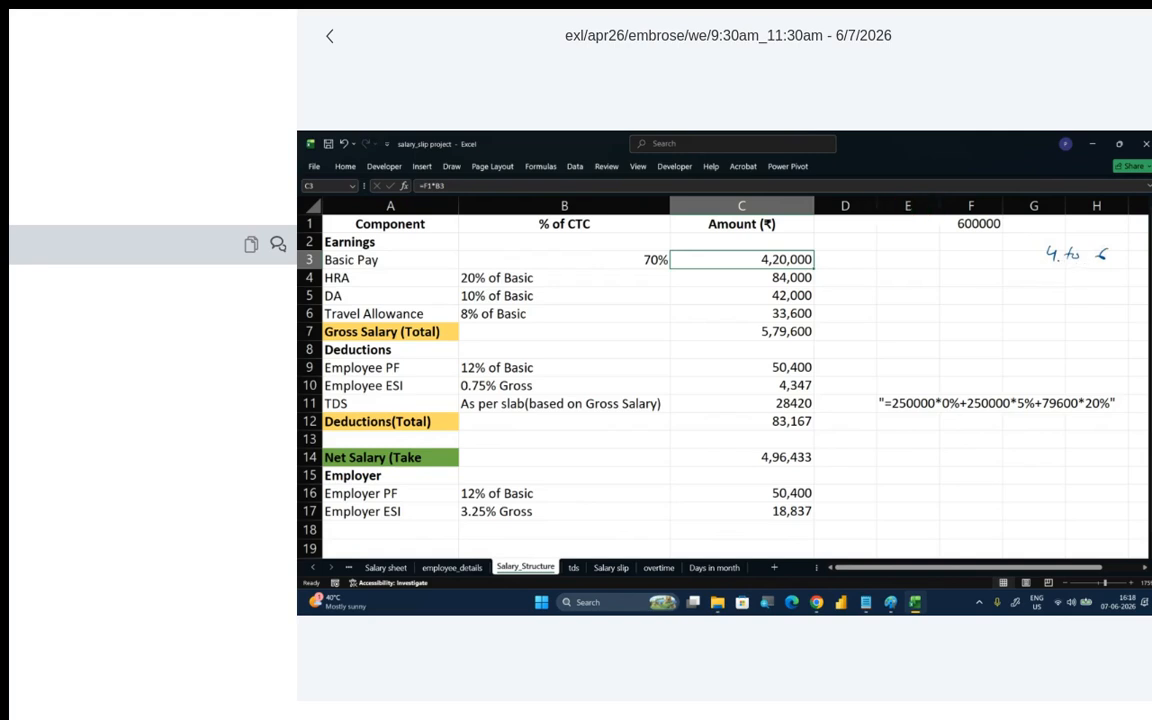
- Underline the "4 to 6" note and cell F1 in ink, and handwrite a boxed "50 K" with an arrow to an underlined "43"
{"action": "mouse_move", "coordinate": [1055, 269]}
{"action": "left_mouse_down"}
{"action": "mouse_move", "coordinate": [1097, 267]}
{"action": "mouse_move", "coordinate": [1084, 270]}
{"action": "left_mouse_up"}
{"action": "left_click_drag", "start_coordinate": [957, 237], "coordinate": [998, 237]}
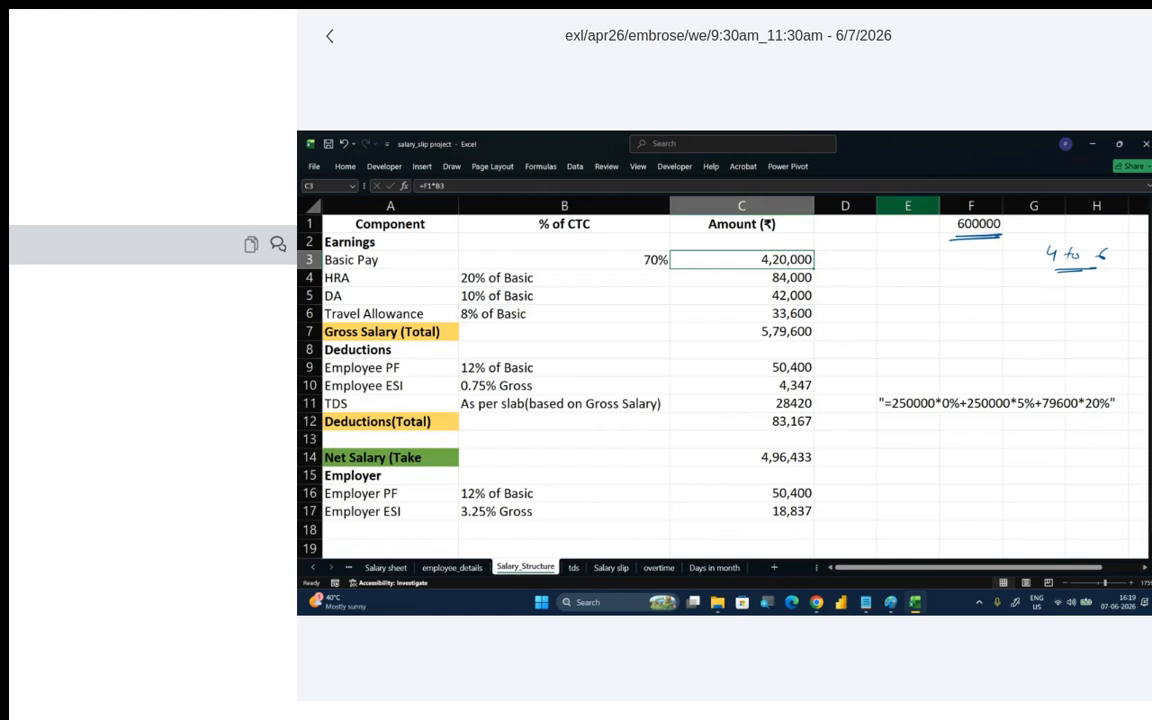
{"action": "mouse_move", "coordinate": [998, 281]}
{"action": "left_mouse_down"}
{"action": "mouse_move", "coordinate": [989, 292]}
{"action": "mouse_move", "coordinate": [1019, 293]}
{"action": "left_mouse_up"}
{"action": "left_click_drag", "start_coordinate": [1029, 281], "coordinate": [1031, 293]}
{"action": "mouse_move", "coordinate": [972, 271]}
{"action": "left_mouse_down"}
{"action": "mouse_move", "coordinate": [1038, 301]}
{"action": "mouse_move", "coordinate": [972, 271]}
{"action": "mouse_move", "coordinate": [971, 300]}
{"action": "left_mouse_up"}
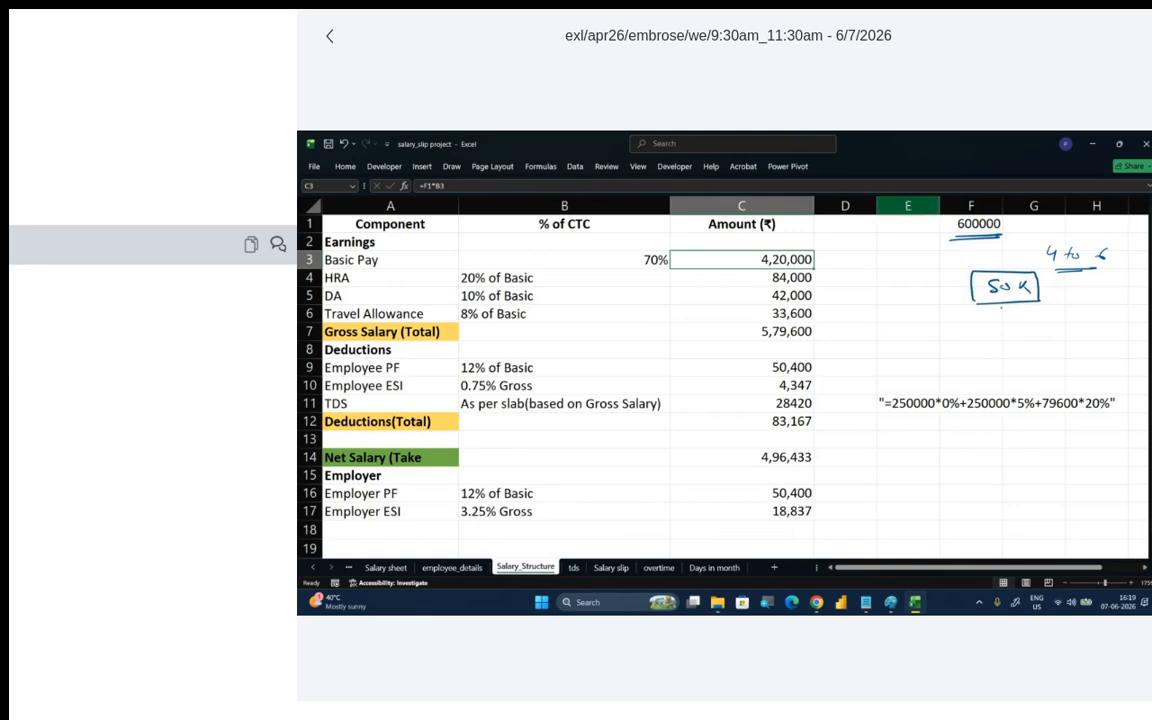
{"action": "mouse_move", "coordinate": [995, 308]}
{"action": "left_mouse_down"}
{"action": "mouse_move", "coordinate": [1010, 327]}
{"action": "mouse_move", "coordinate": [1048, 326]}
{"action": "mouse_move", "coordinate": [1062, 341]}
{"action": "left_mouse_up"}
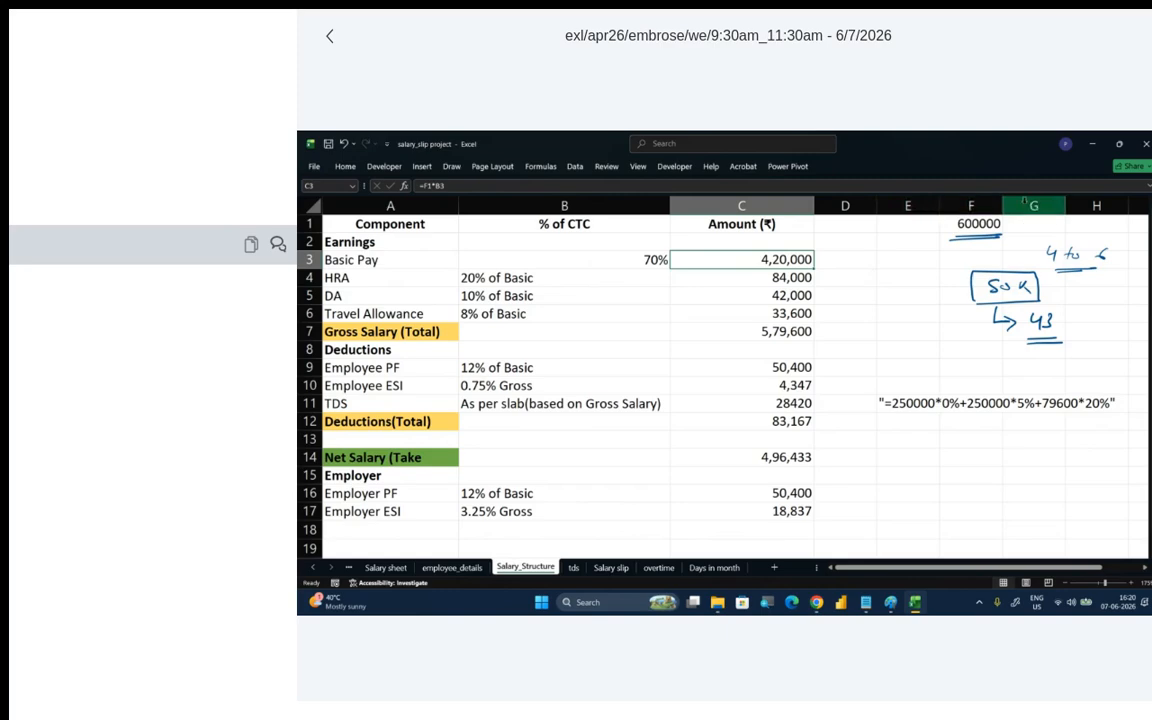
- Examine how the Basic Pay amount in C3 is calculated from the CTC in F1 and the percentage in B3
{"action": "left_click", "coordinate": [975, 222]}
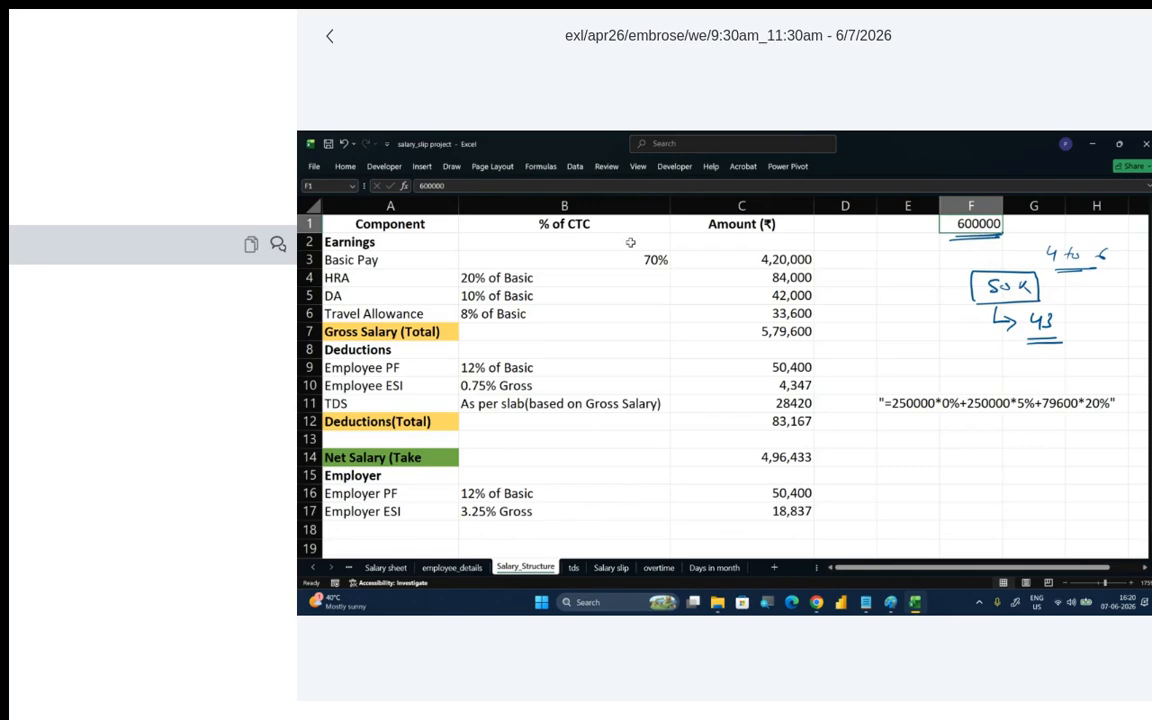
{"action": "left_click", "coordinate": [401, 260]}
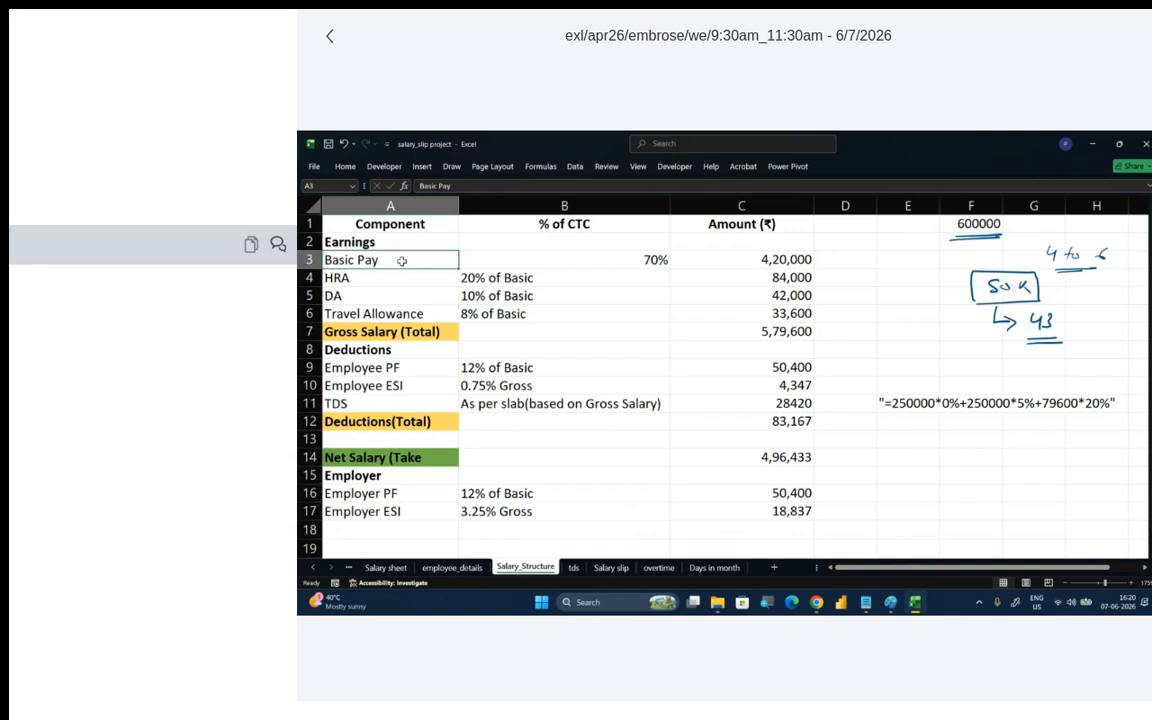
{"action": "left_click", "coordinate": [537, 259]}
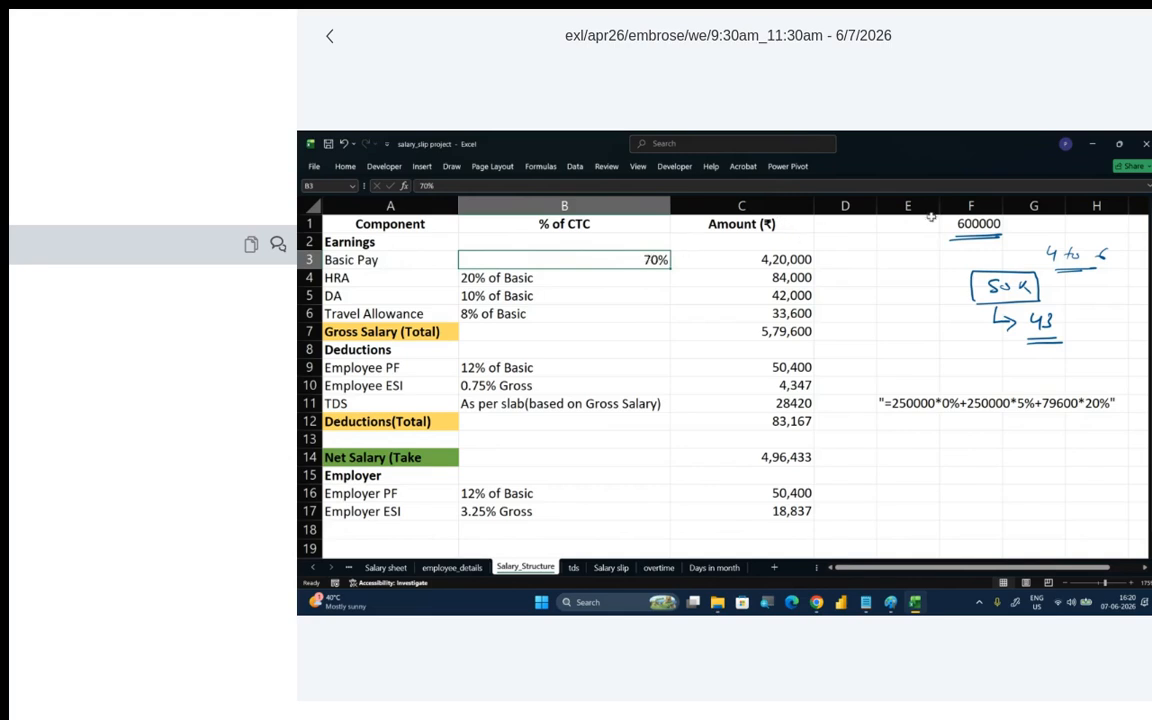
{"action": "left_click", "coordinate": [765, 260]}
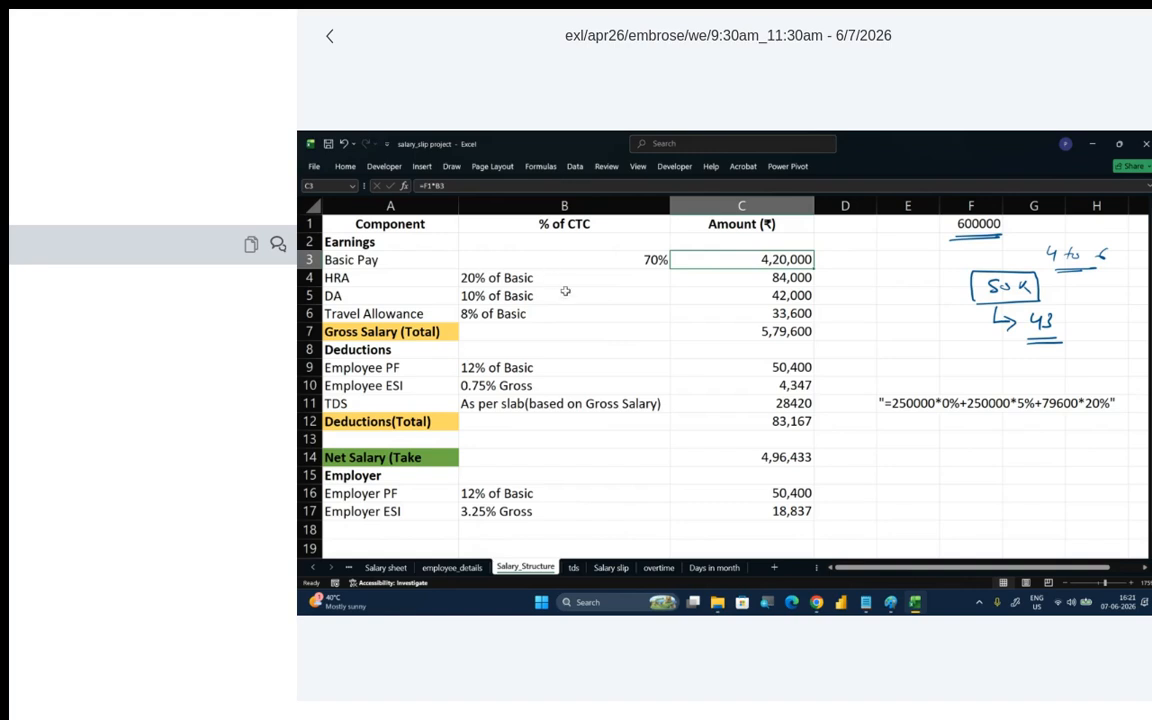
{"action": "left_click", "coordinate": [630, 260]}
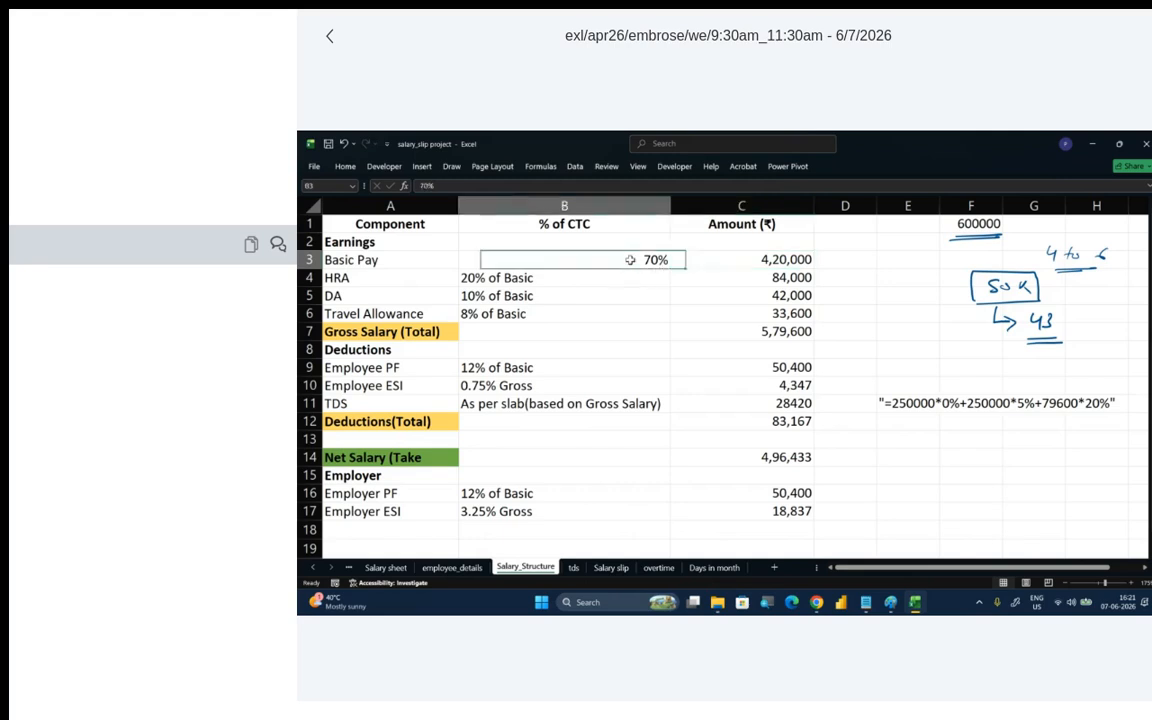
{"action": "left_click", "coordinate": [725, 262]}
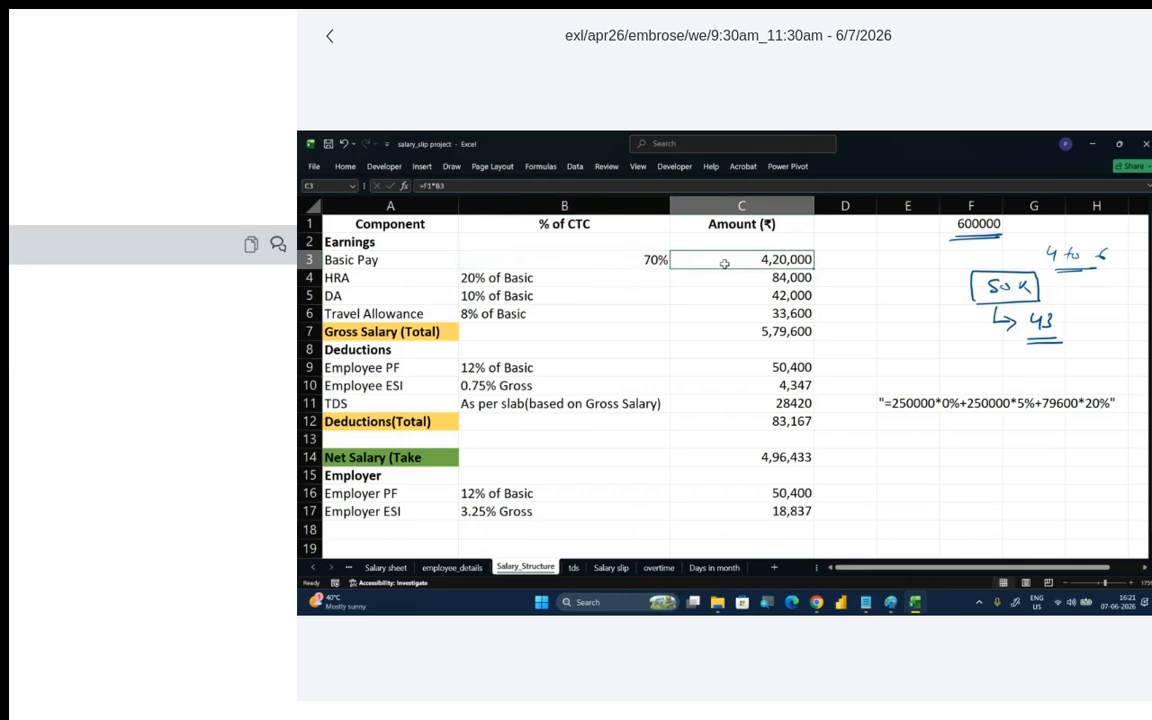
{"action": "left_click", "coordinate": [660, 259]}
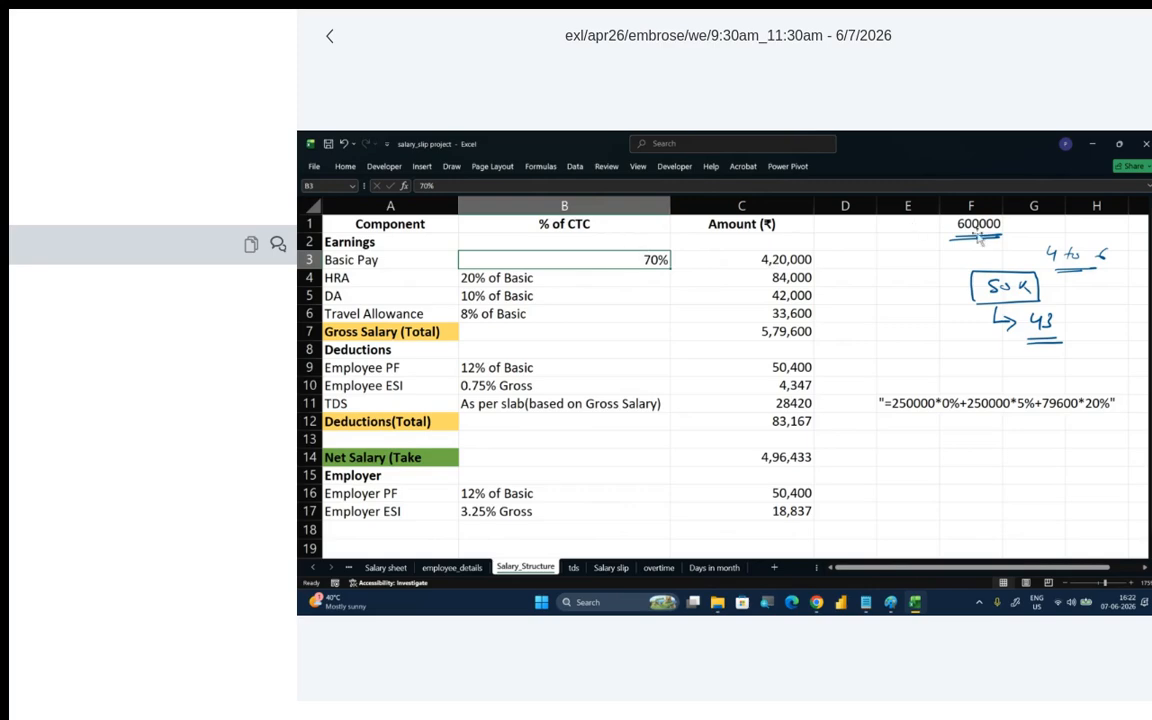
{"action": "left_click", "coordinate": [768, 259]}
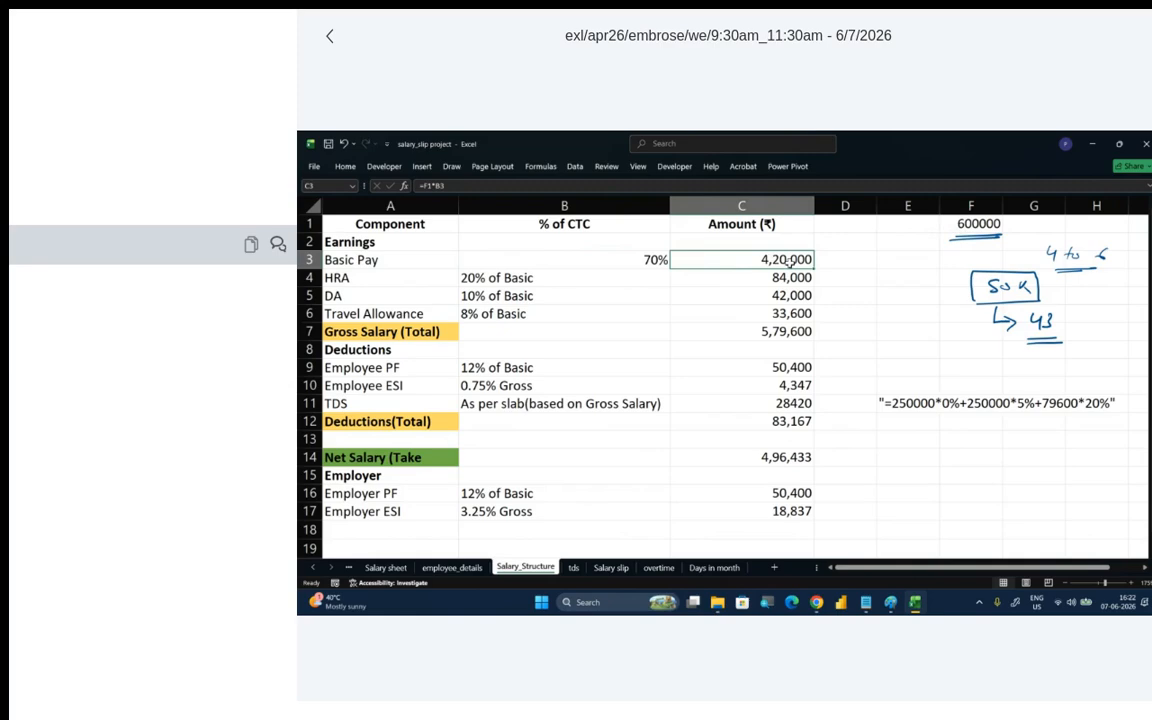
- Examine the HRA, DA and Travel Allowance rows, including the HRA percentage in B4 and the formula in C4
{"action": "left_click", "coordinate": [369, 276]}
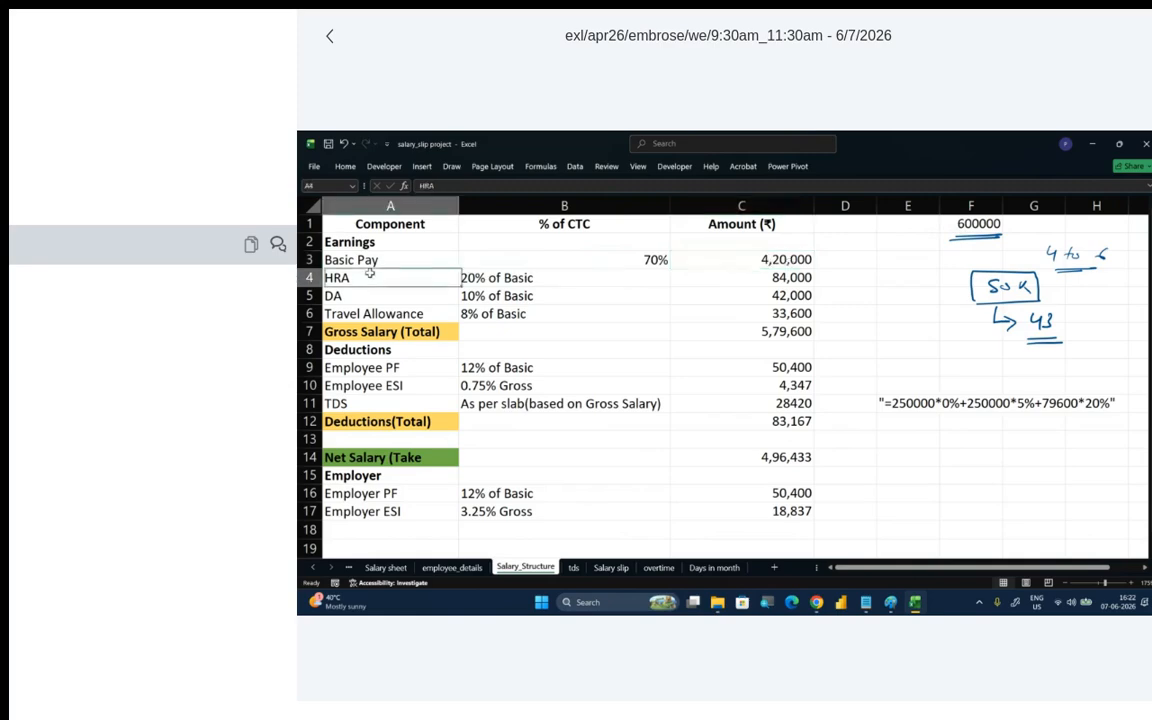
{"action": "left_click_drag", "start_coordinate": [369, 273], "coordinate": [375, 312]}
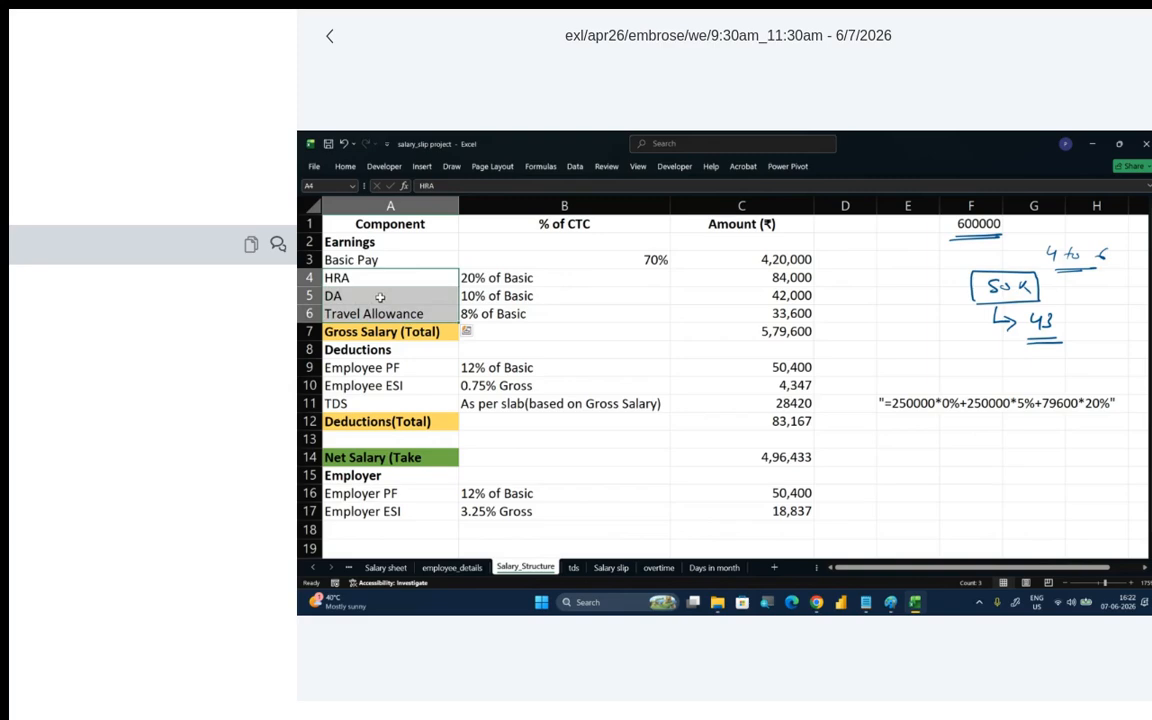
{"action": "left_click", "coordinate": [350, 279]}
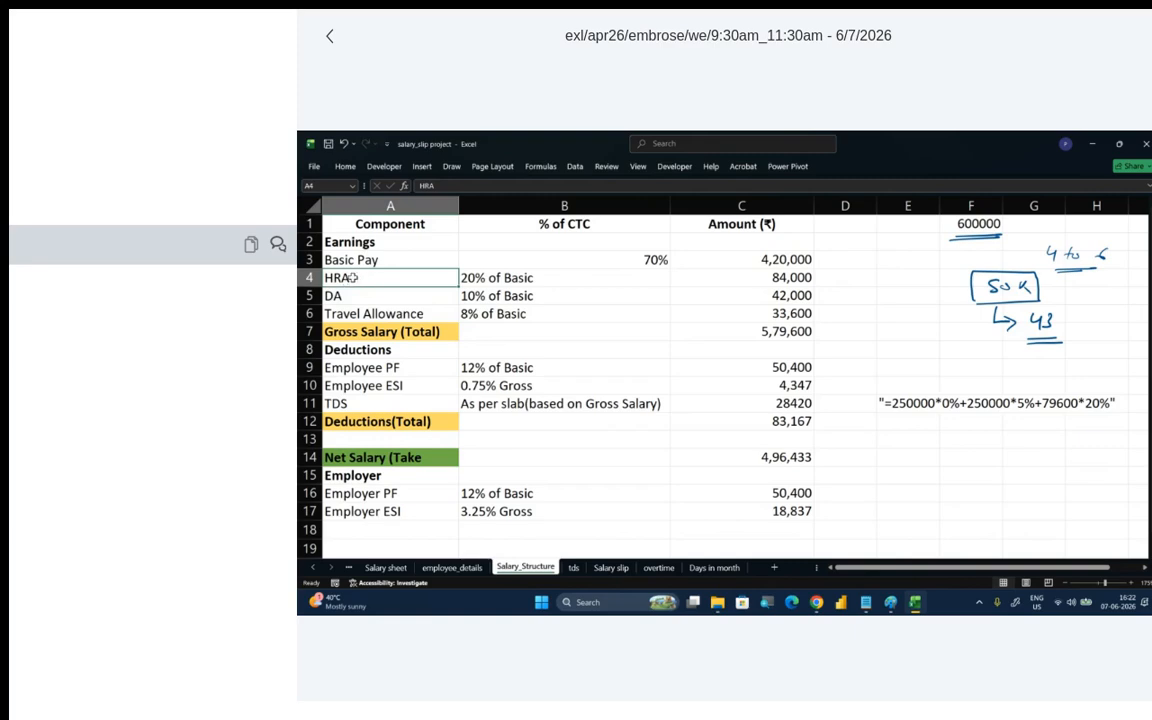
{"action": "left_click", "coordinate": [470, 278]}
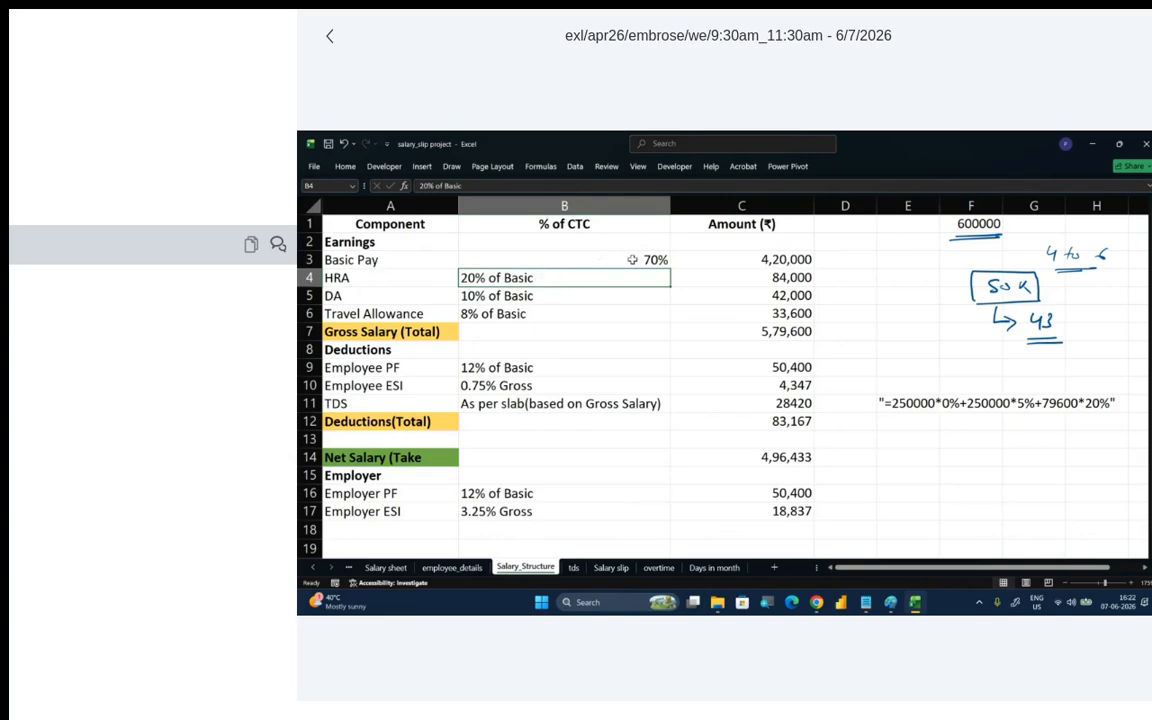
{"action": "left_click", "coordinate": [747, 273]}
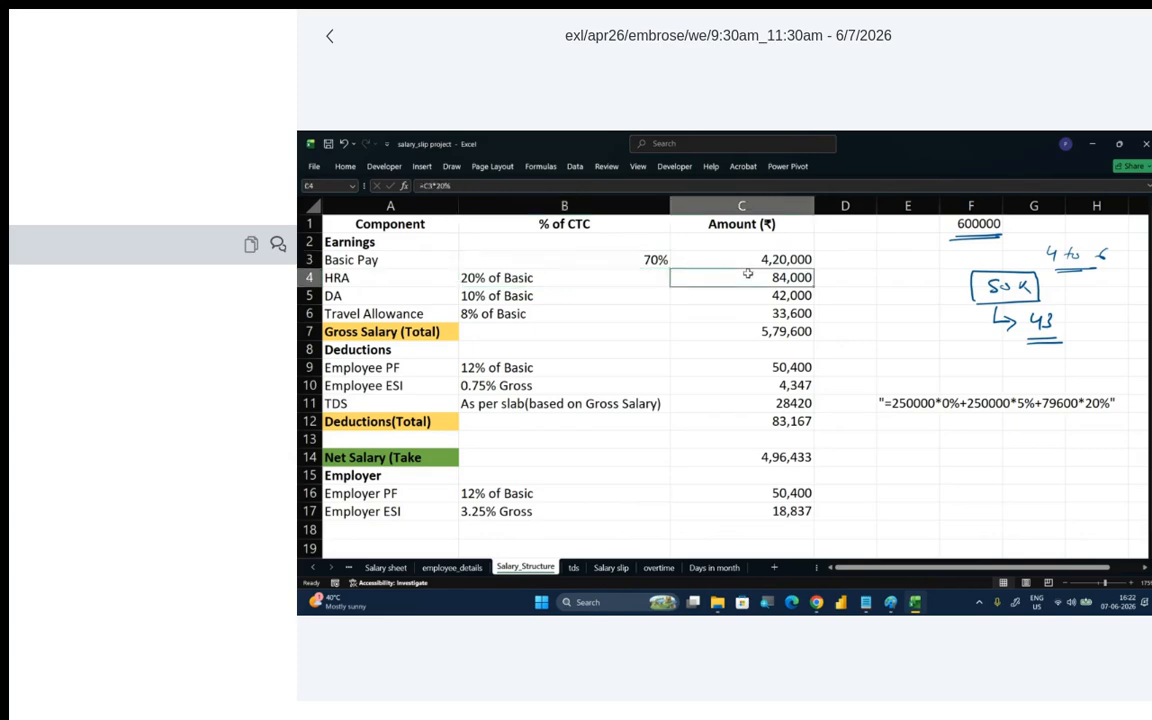
- Calculate HRA in cell D4 with the formula =C3*20%, and clear the cell again
{"action": "left_click", "coordinate": [855, 283]}
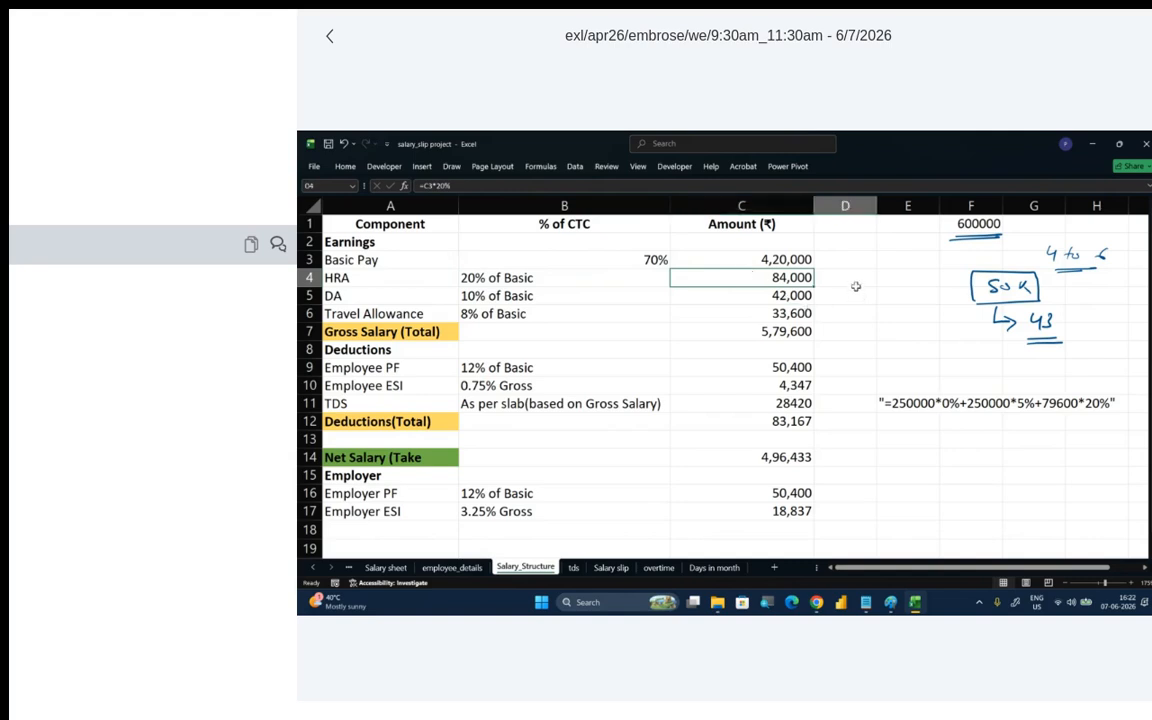
{"action": "type", "text": "="}
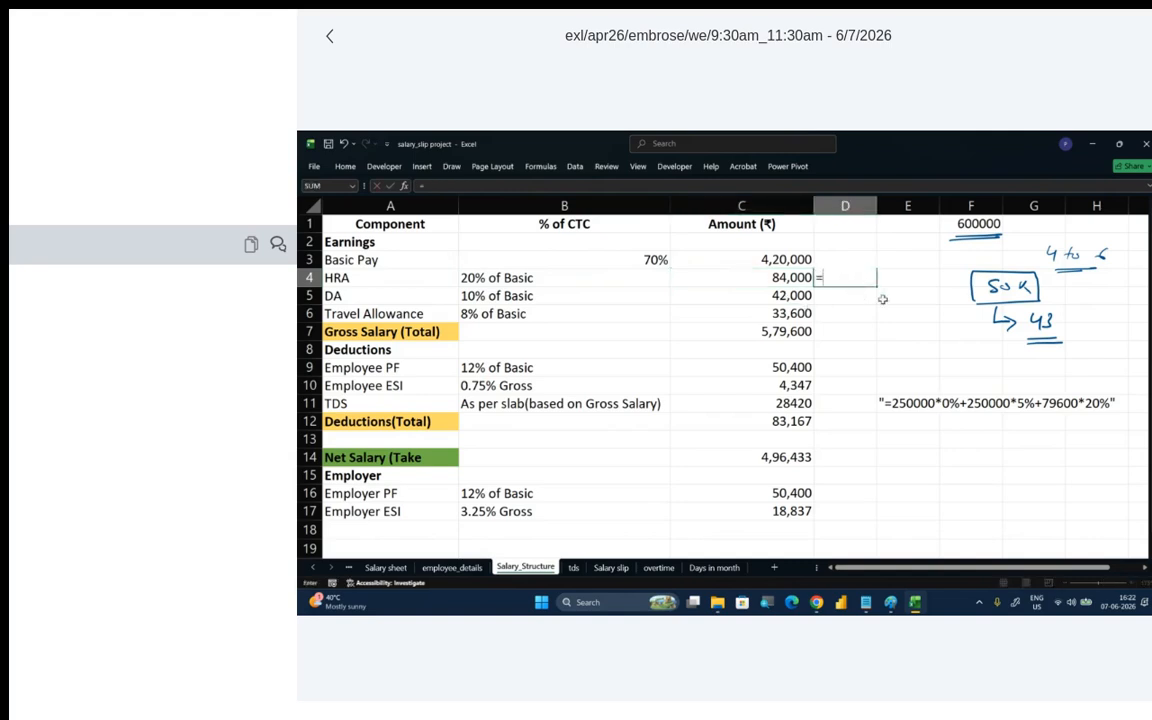
{"action": "left_click", "coordinate": [777, 259]}
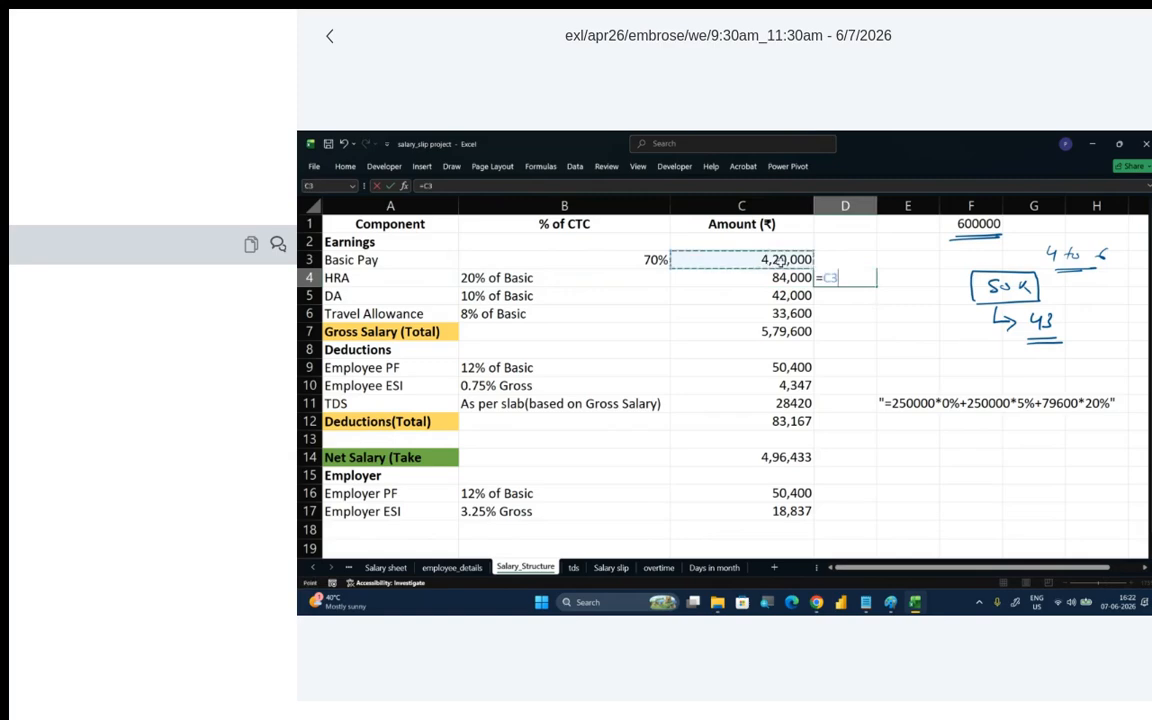
{"action": "type", "text": "*20"}
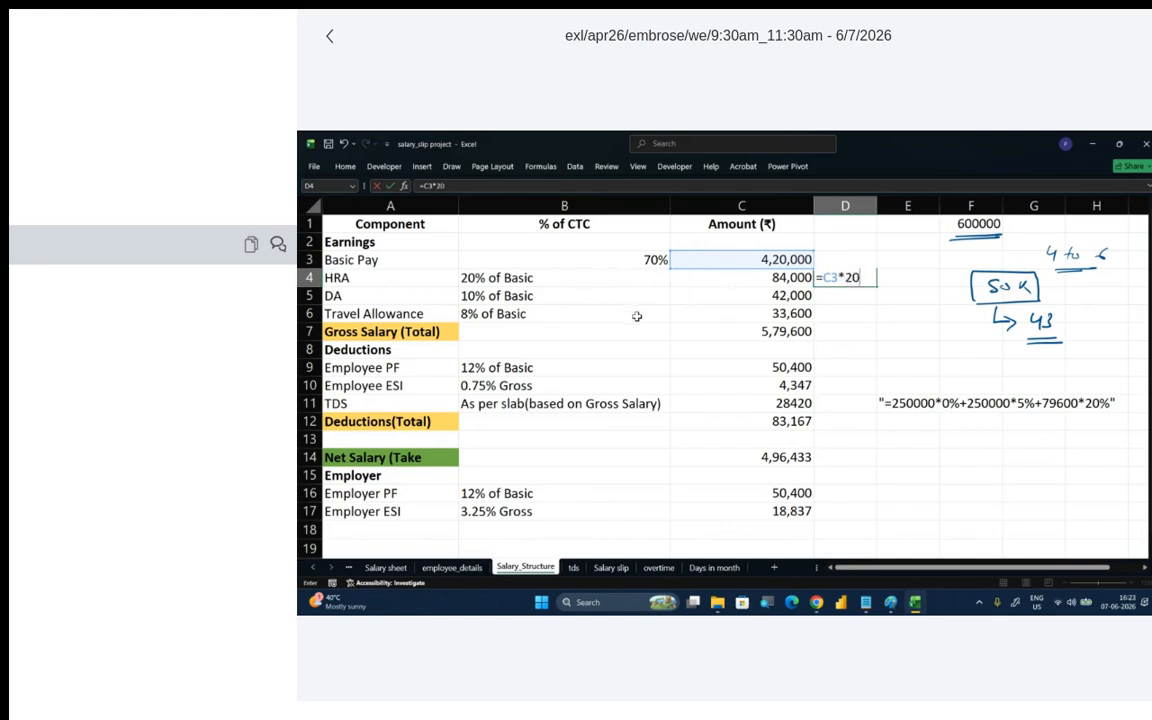
{"action": "type", "text": "%"}
{"action": "key", "text": "Return"}
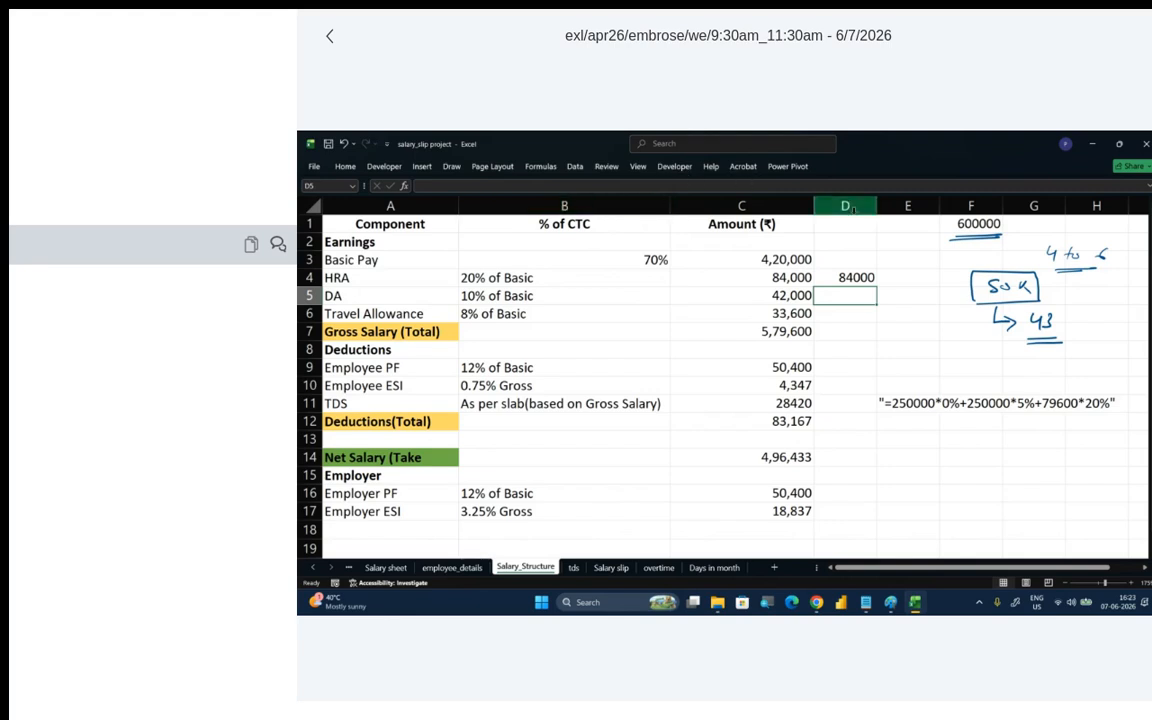
{"action": "left_click", "coordinate": [860, 275]}
{"action": "key", "text": "Delete"}
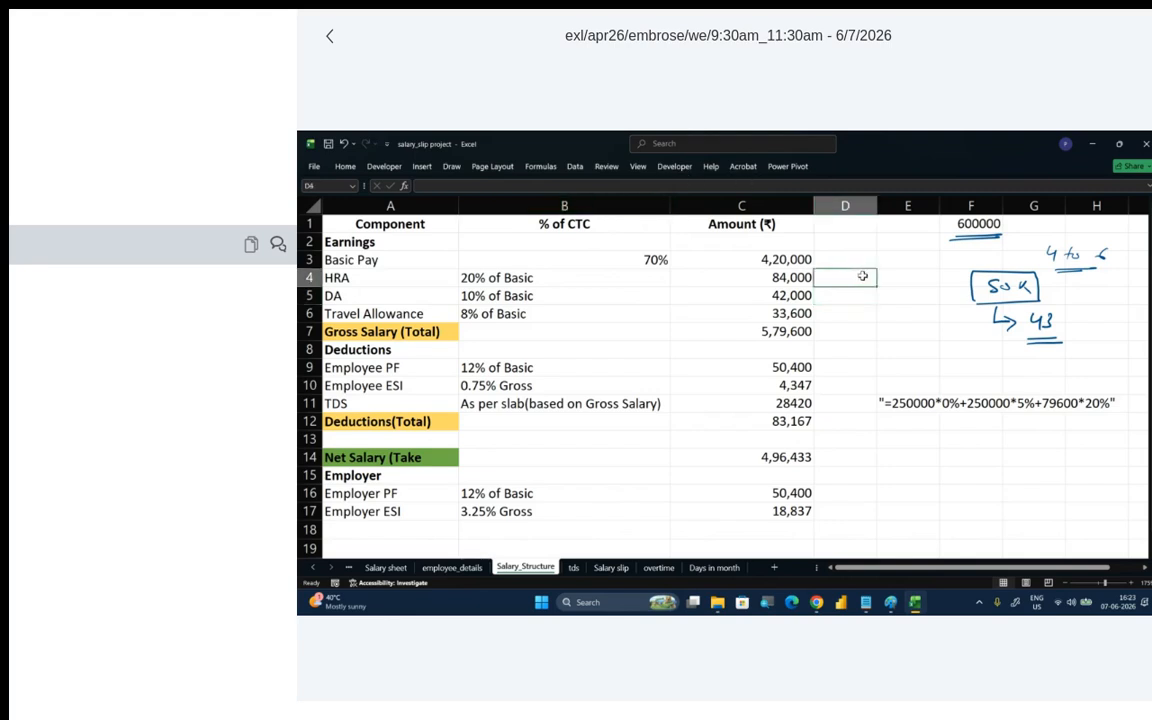
- For the DA row, handwrite "Dearness Allow", "Digital M" and "Outbound M" with an arrow below cell E11, and underline the amount in C5 in ink
{"action": "left_click", "coordinate": [379, 294]}
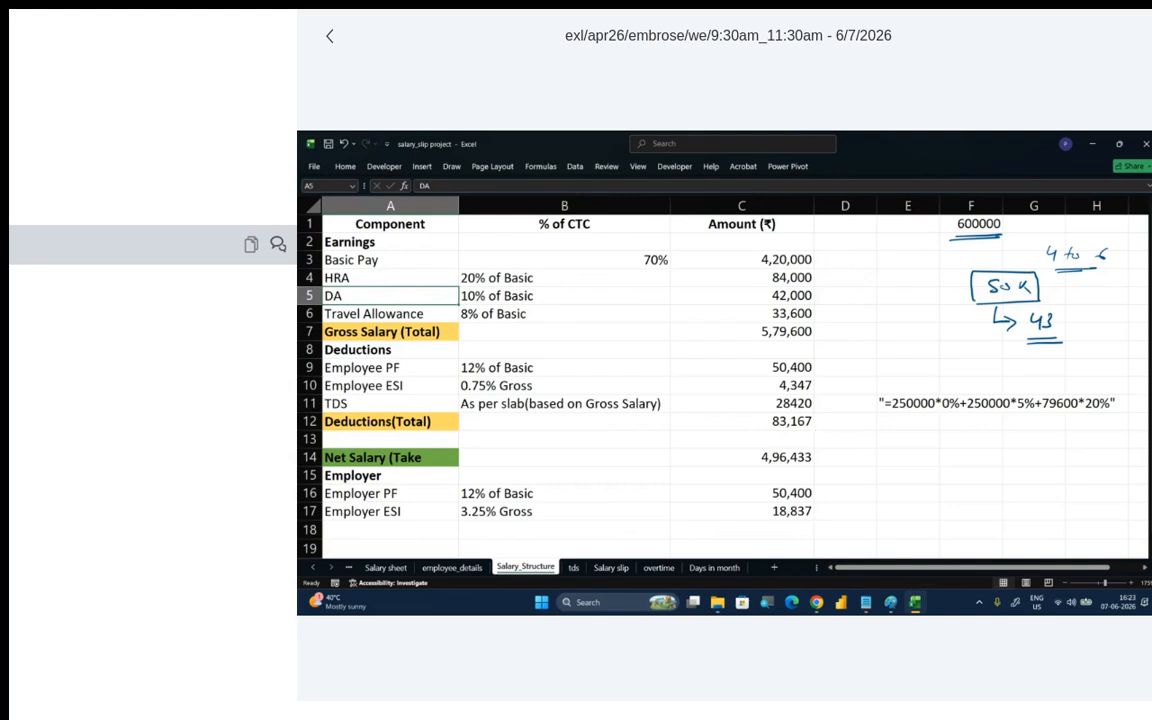
{"action": "left_click_drag", "start_coordinate": [973, 443], "coordinate": [970, 457]}
{"action": "mouse_move", "coordinate": [984, 449]}
{"action": "left_mouse_down"}
{"action": "mouse_move", "coordinate": [1034, 448]}
{"action": "mouse_move", "coordinate": [1068, 430]}
{"action": "mouse_move", "coordinate": [1103, 450]}
{"action": "left_mouse_up"}
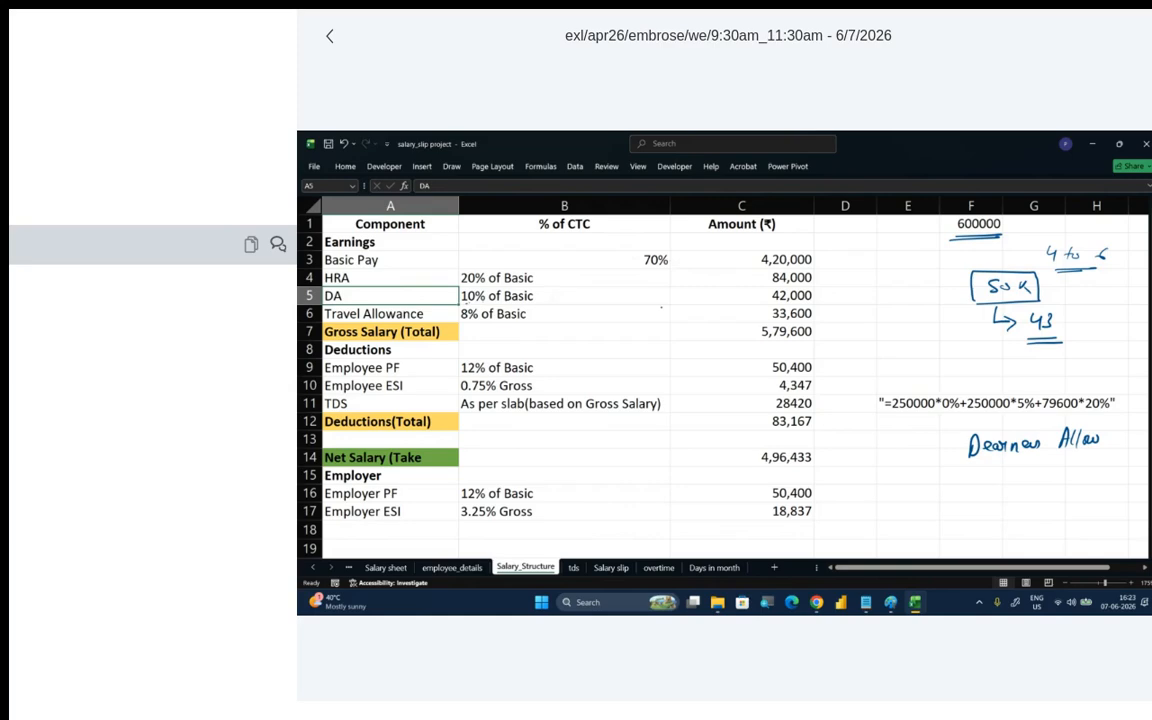
{"action": "left_click_drag", "start_coordinate": [771, 303], "coordinate": [793, 304]}
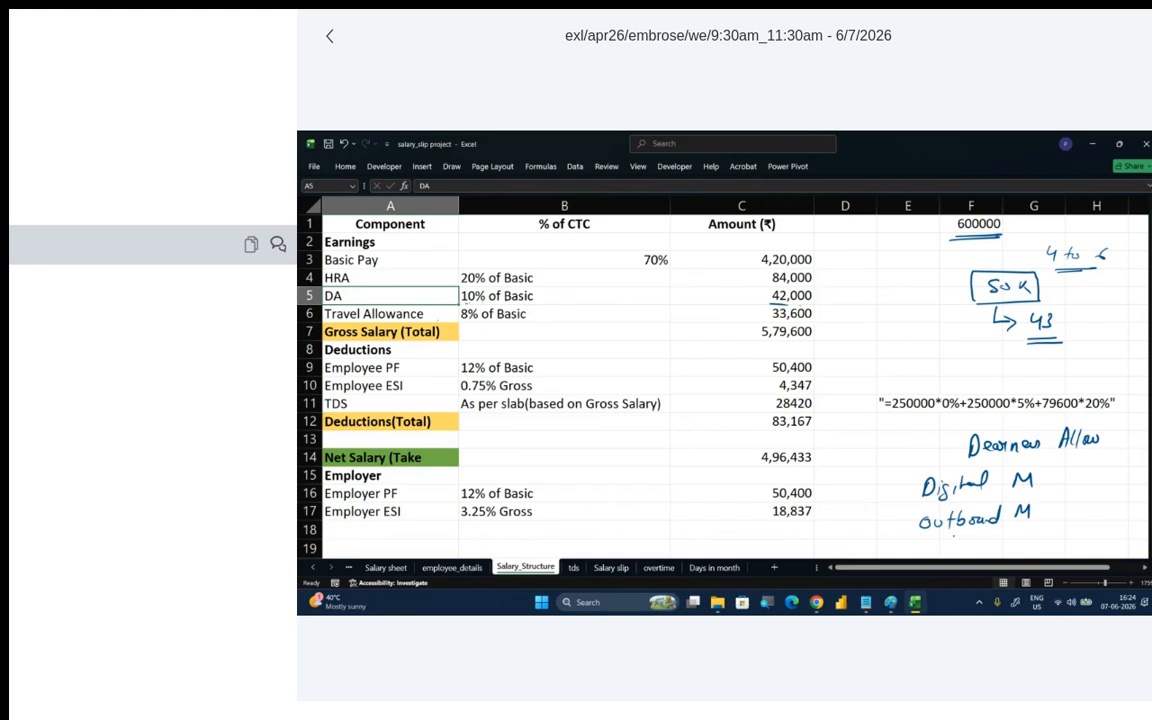
{"action": "left_click_drag", "start_coordinate": [1042, 511], "coordinate": [1080, 510]}
- Examine how Basic Pay and the HRA, DA and Travel Allowance percentages make up Gross Salary in C7, ending at the Deductions heading
{"action": "key", "text": "Down"}
{"action": "key", "text": "Down"}
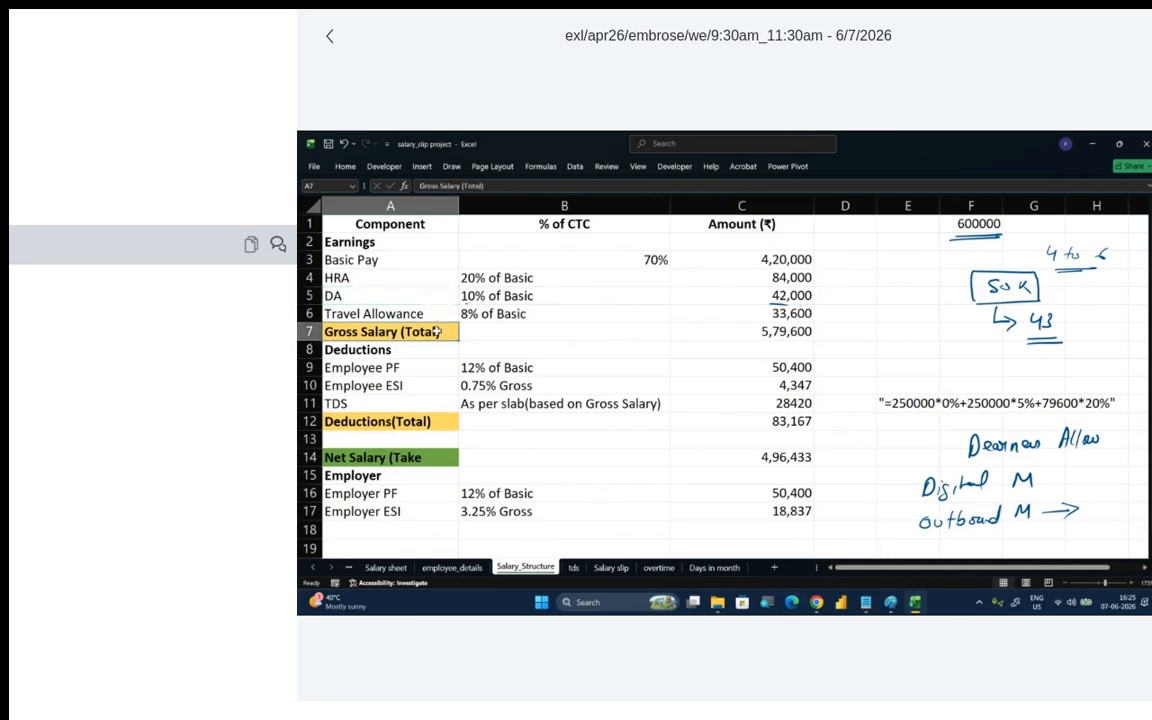
{"action": "left_click", "coordinate": [445, 260]}
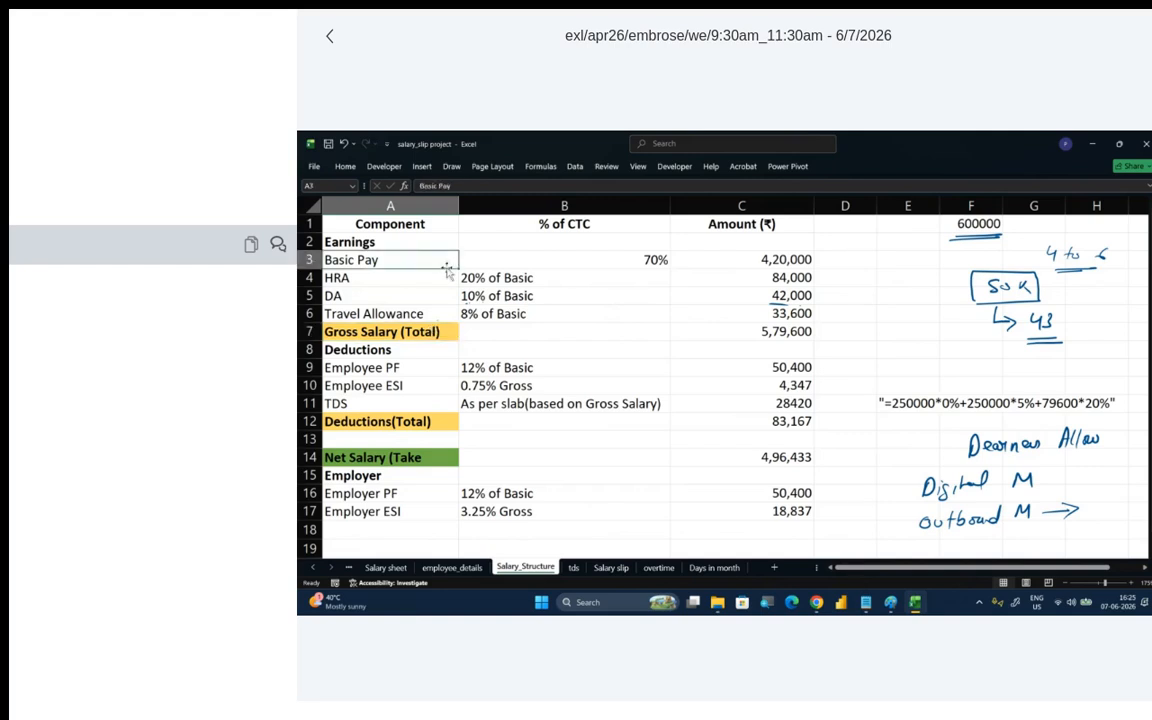
{"action": "left_click_drag", "start_coordinate": [463, 277], "coordinate": [505, 314]}
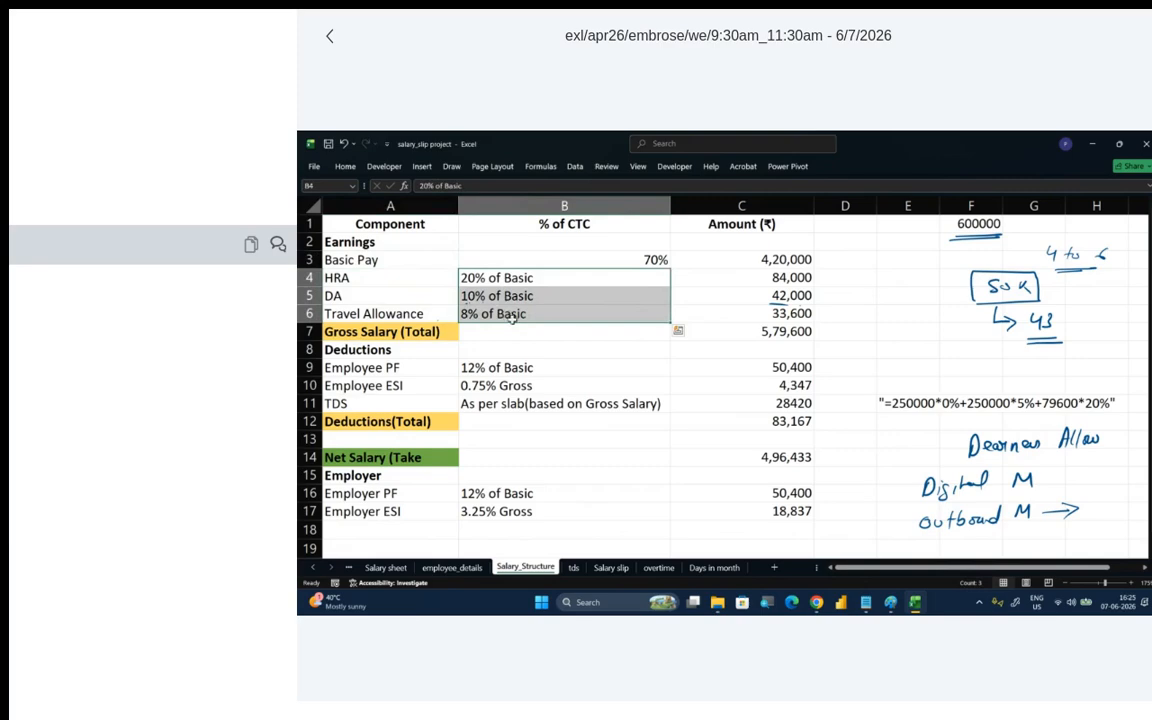
{"action": "left_click", "coordinate": [688, 331]}
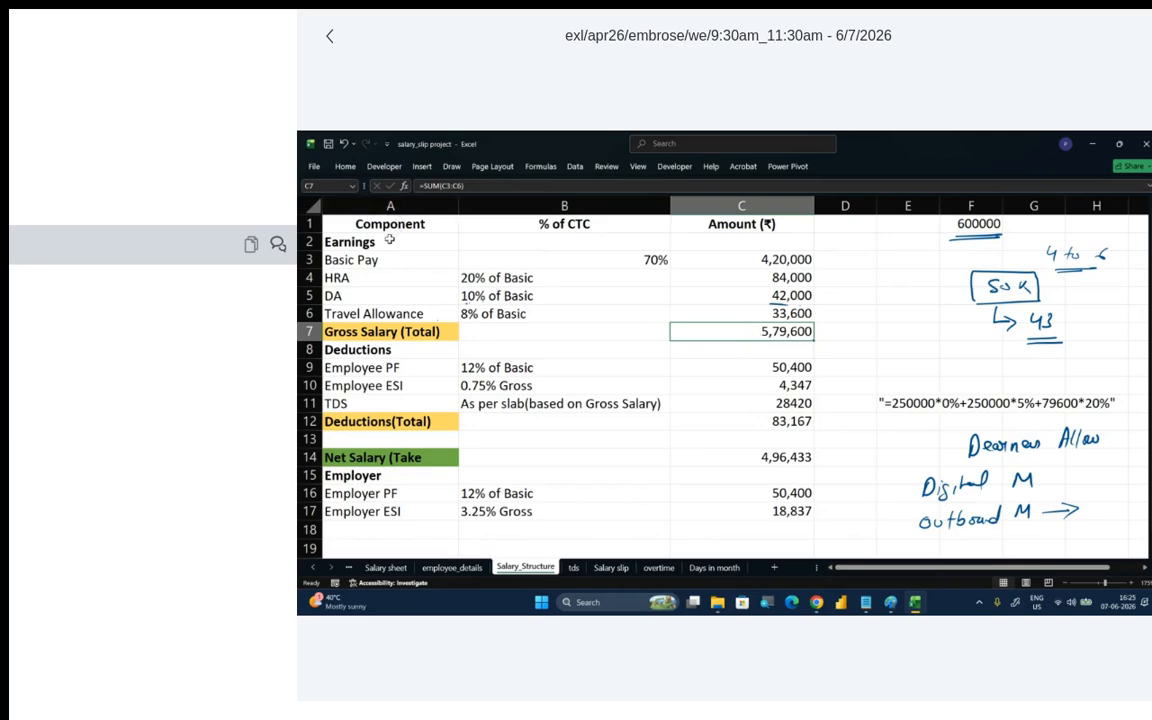
{"action": "left_click_drag", "start_coordinate": [385, 241], "coordinate": [758, 507]}
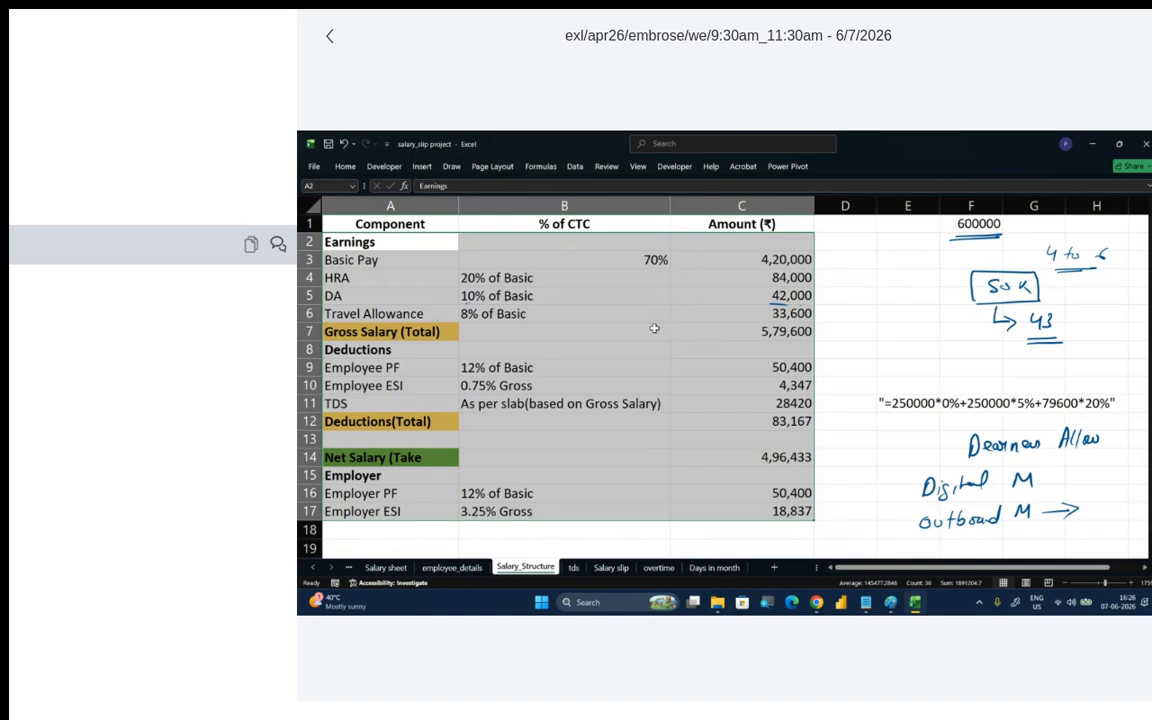
{"action": "left_click", "coordinate": [431, 310]}
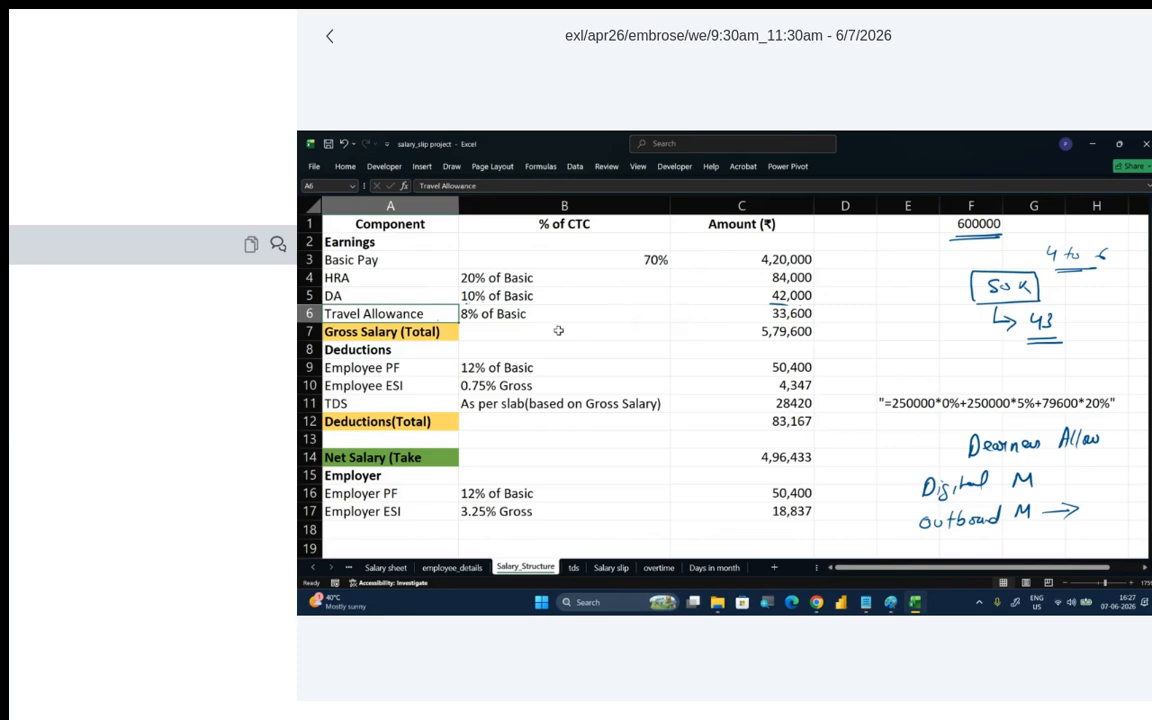
{"action": "left_click", "coordinate": [428, 260]}
{"action": "left_click_drag", "start_coordinate": [424, 281], "coordinate": [429, 296]}
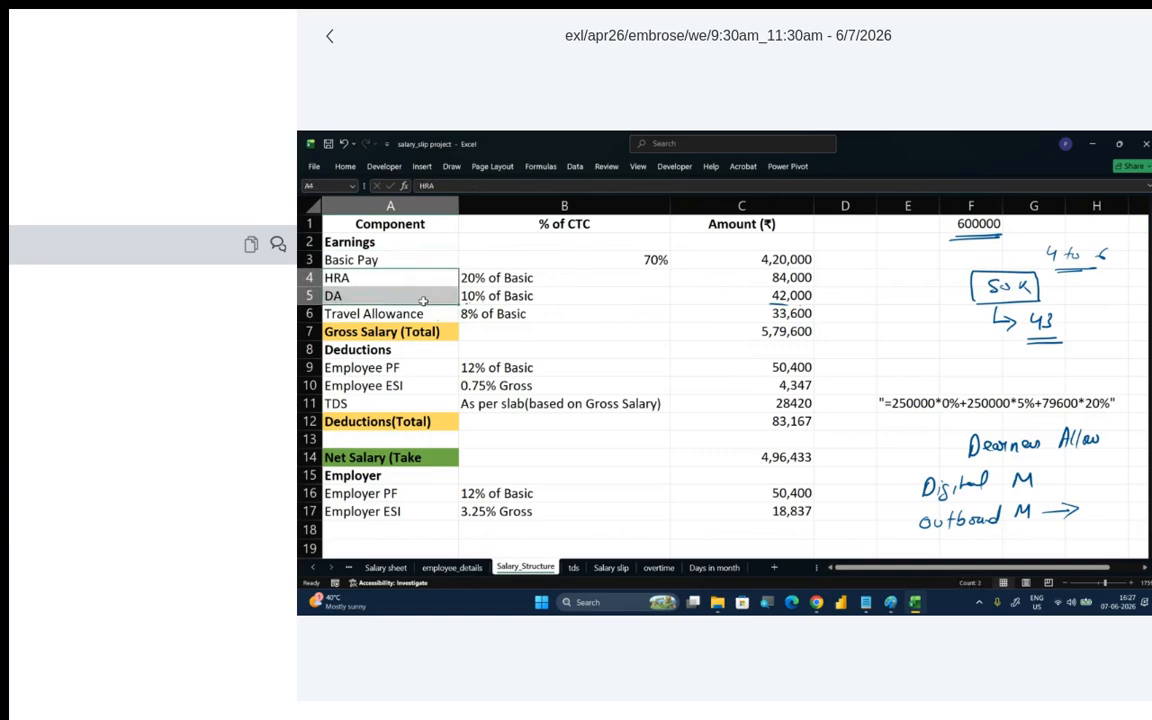
{"action": "left_click", "coordinate": [795, 334]}
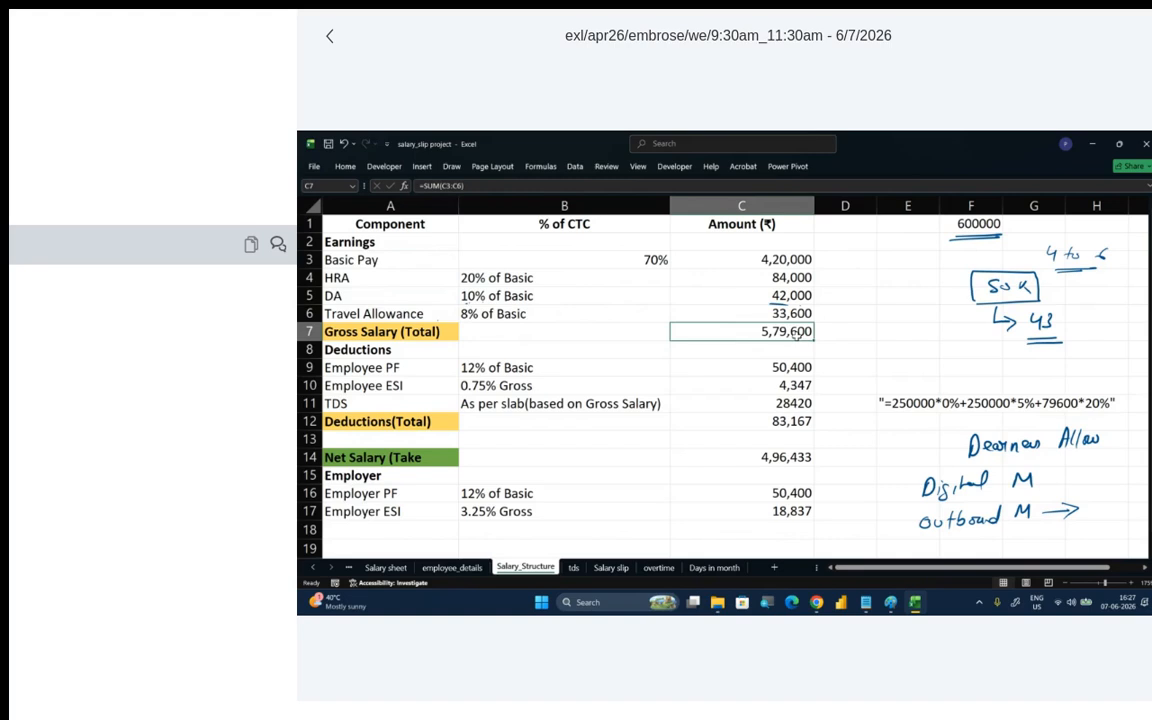
{"action": "left_click_drag", "start_coordinate": [470, 279], "coordinate": [527, 314]}
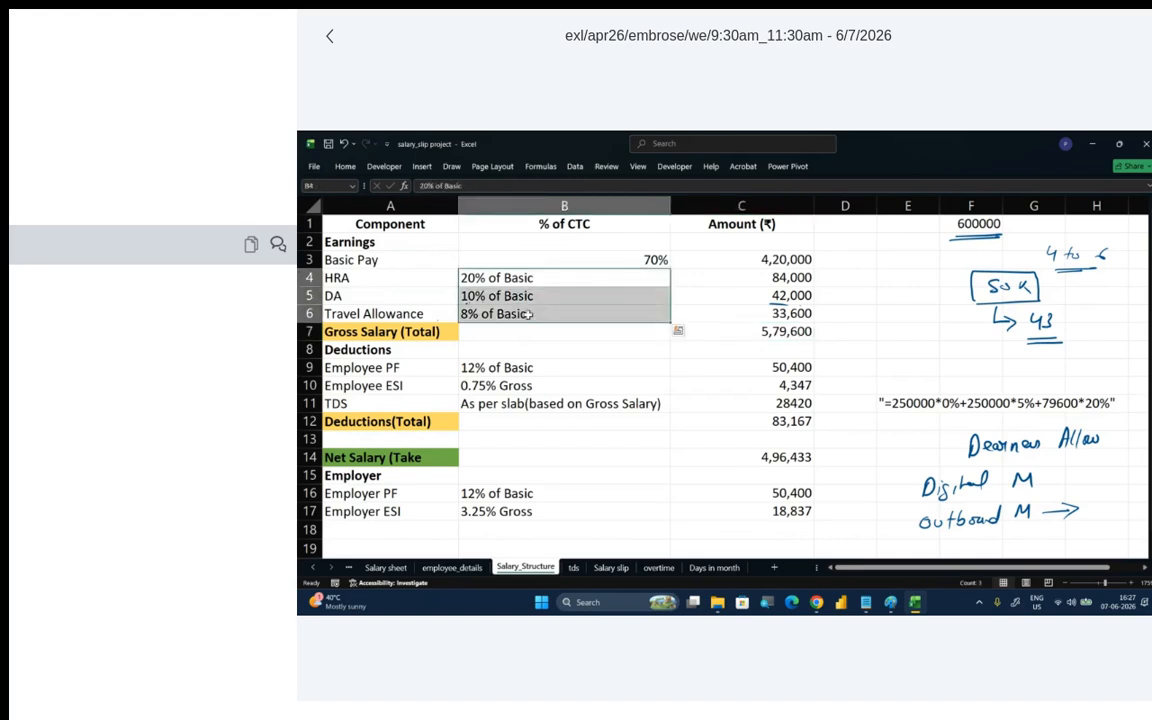
{"action": "left_click", "coordinate": [443, 347]}
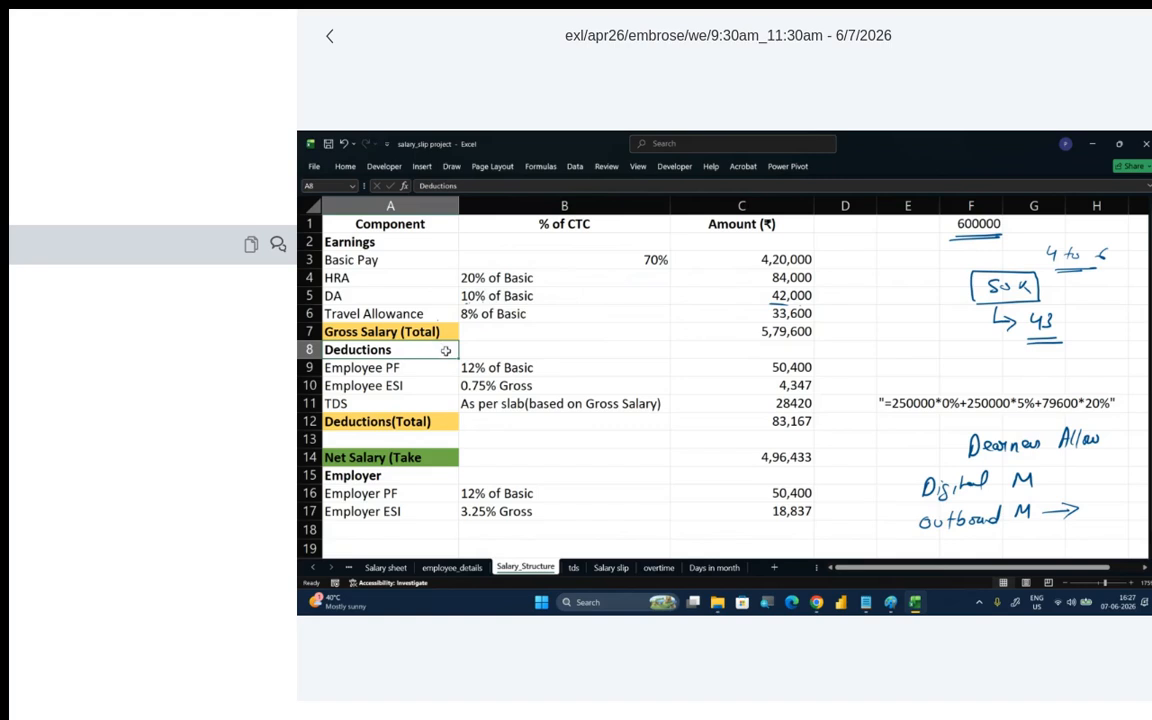
- Examine the Employee PF, Employee ESI and TDS deductions, and how PF in B9 relates to Basic Pay in C3 and the CTC in F1
{"action": "left_click", "coordinate": [440, 367]}
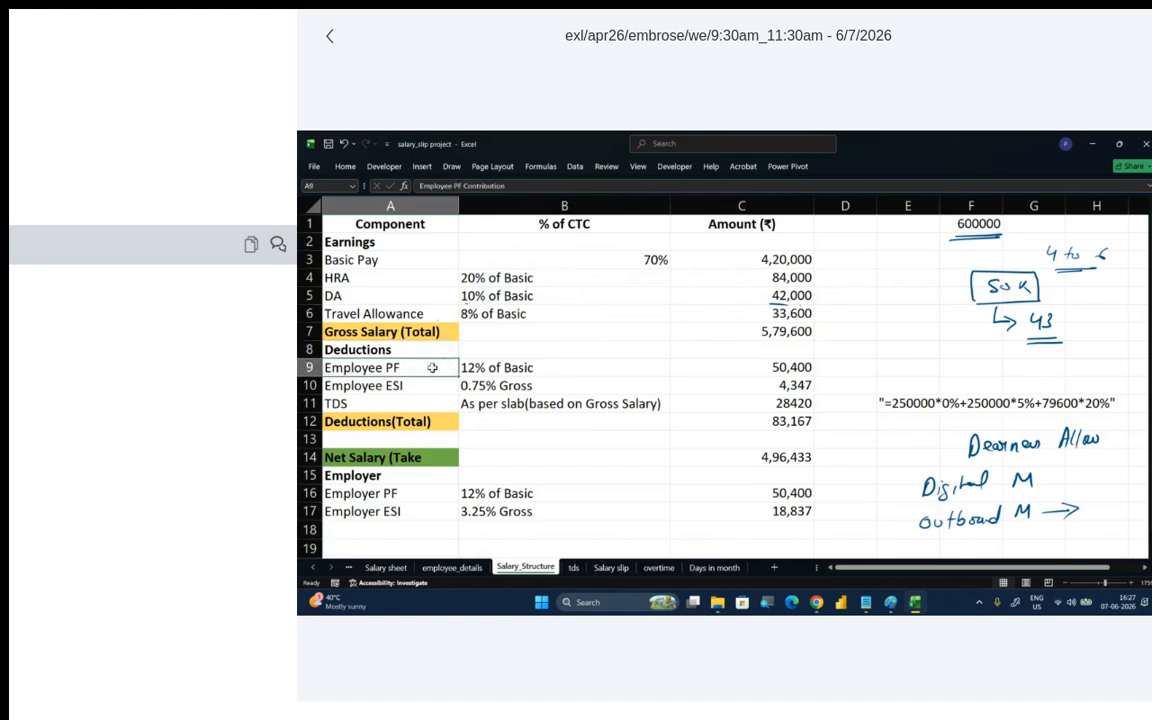
{"action": "left_click", "coordinate": [431, 383]}
{"action": "left_click", "coordinate": [424, 400]}
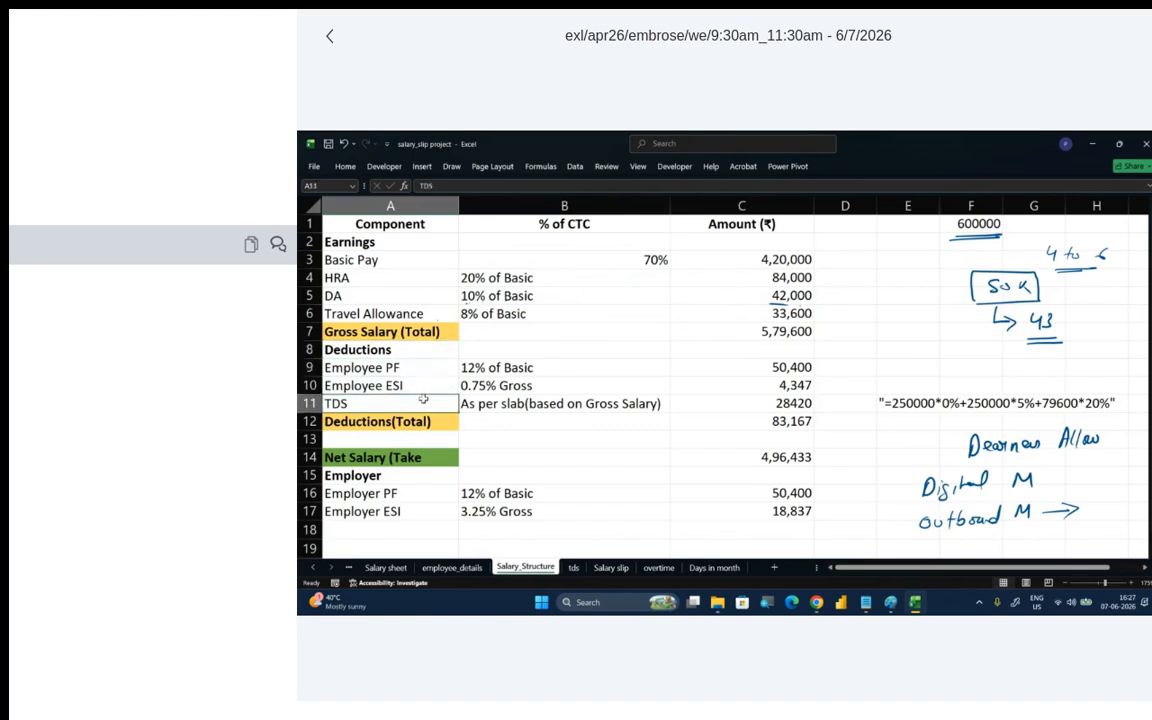
{"action": "left_click", "coordinate": [422, 385]}
{"action": "left_click", "coordinate": [424, 367]}
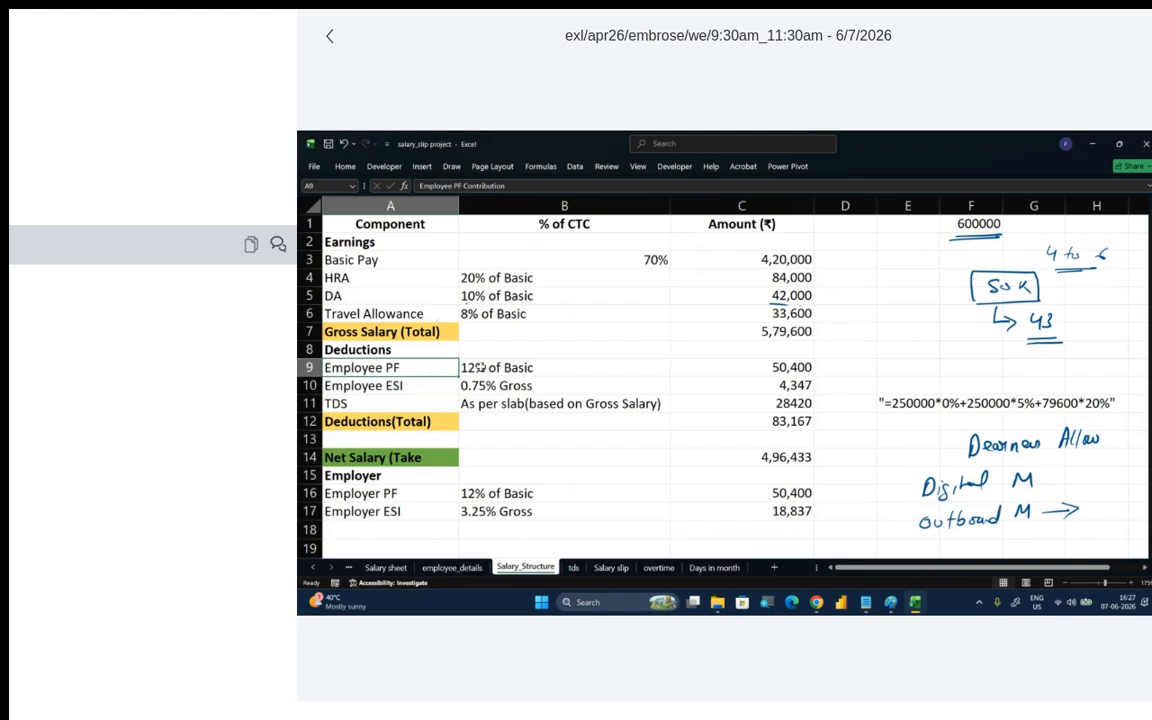
{"action": "left_click", "coordinate": [590, 368]}
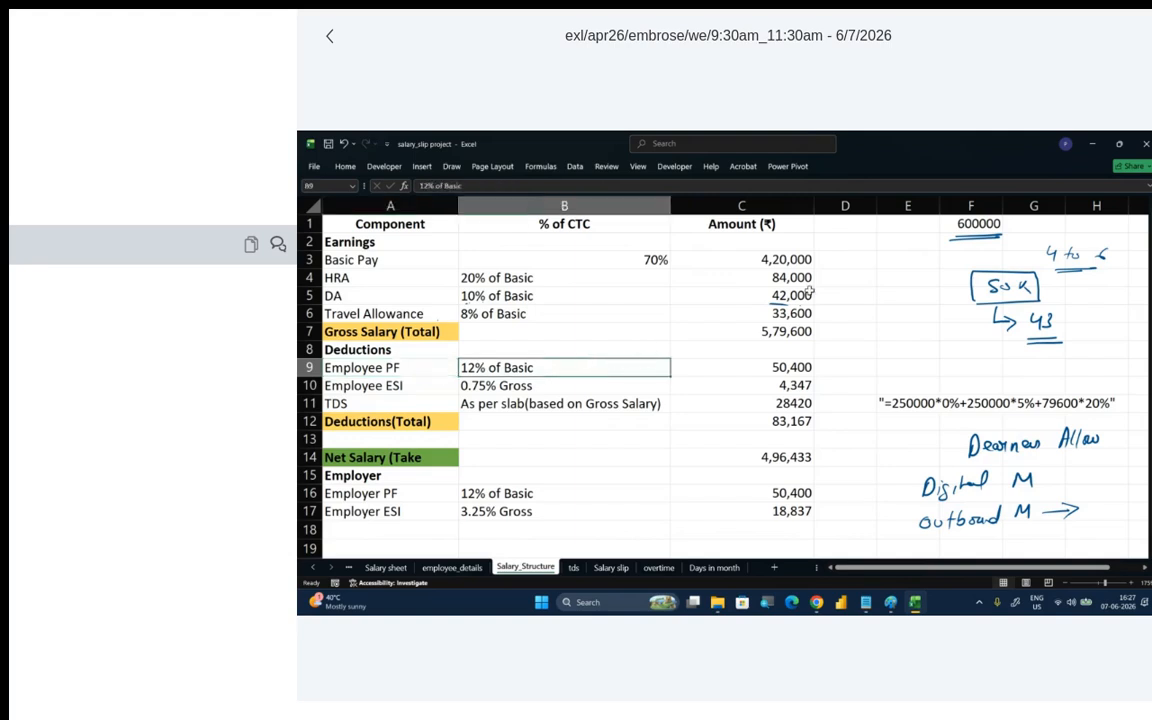
{"action": "left_click", "coordinate": [765, 260]}
{"action": "left_click", "coordinate": [566, 366]}
{"action": "left_click", "coordinate": [760, 258]}
{"action": "left_click", "coordinate": [978, 222]}
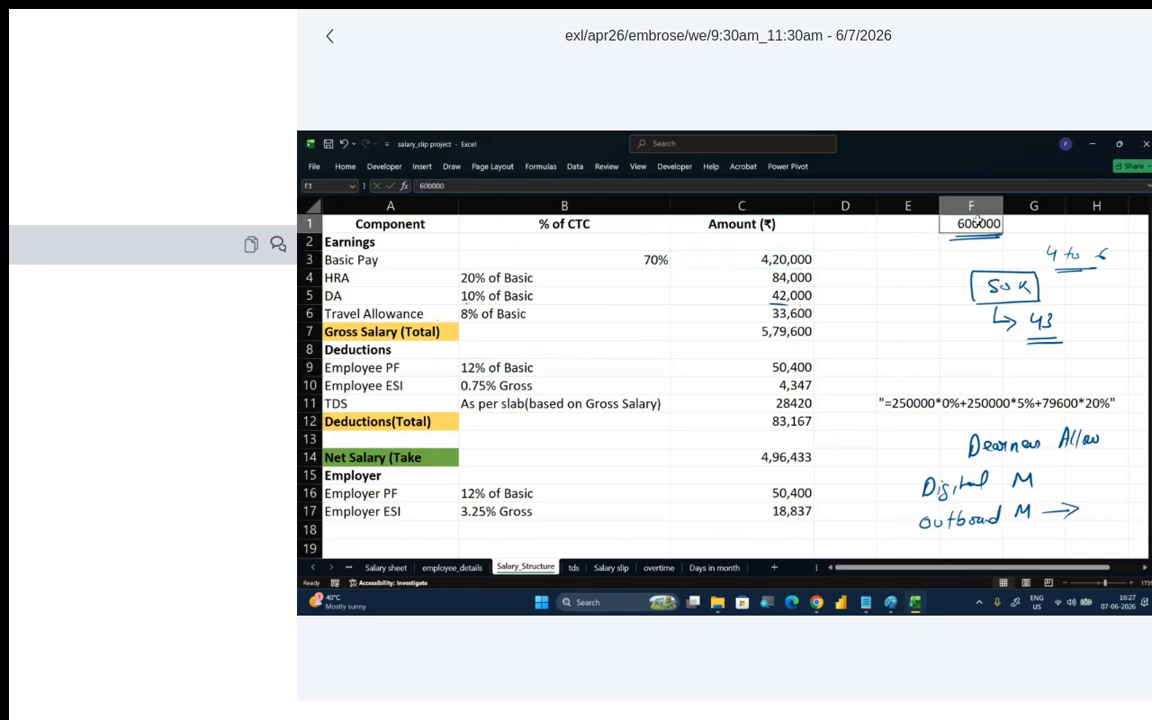
{"action": "left_click", "coordinate": [781, 260]}
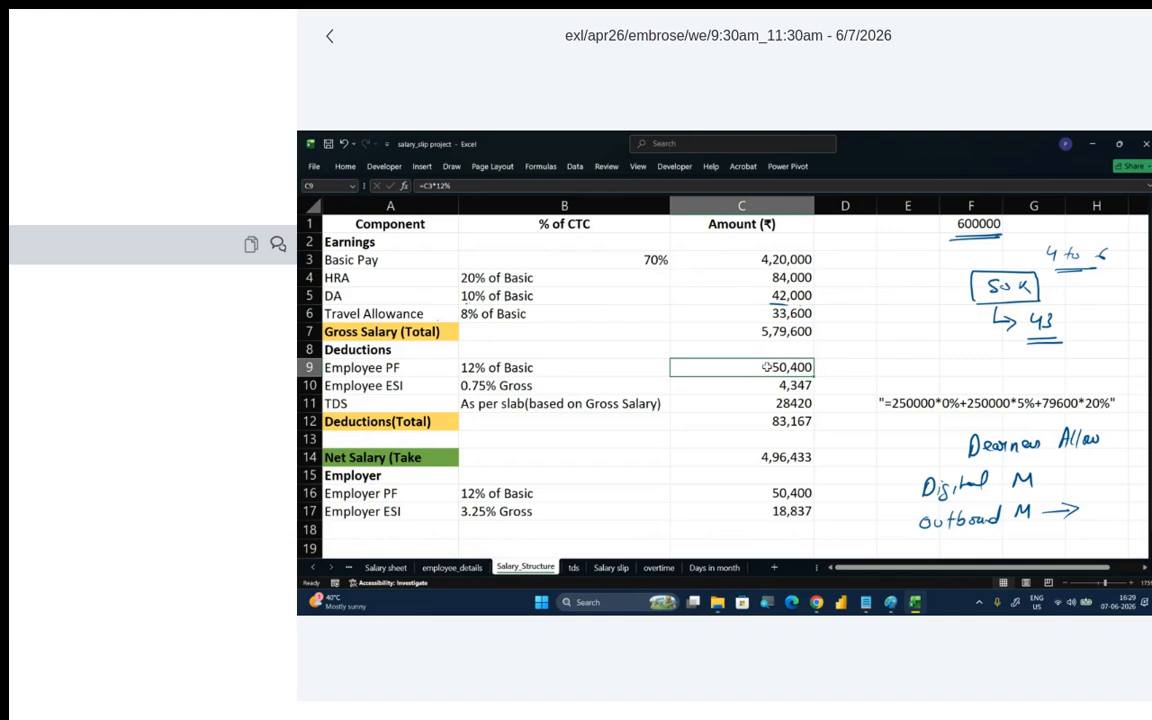
- Examine the Employee PF percentage and the formula in C9, the Employee ESI label and the slab basis of TDS in B11
{"action": "left_click", "coordinate": [420, 364]}
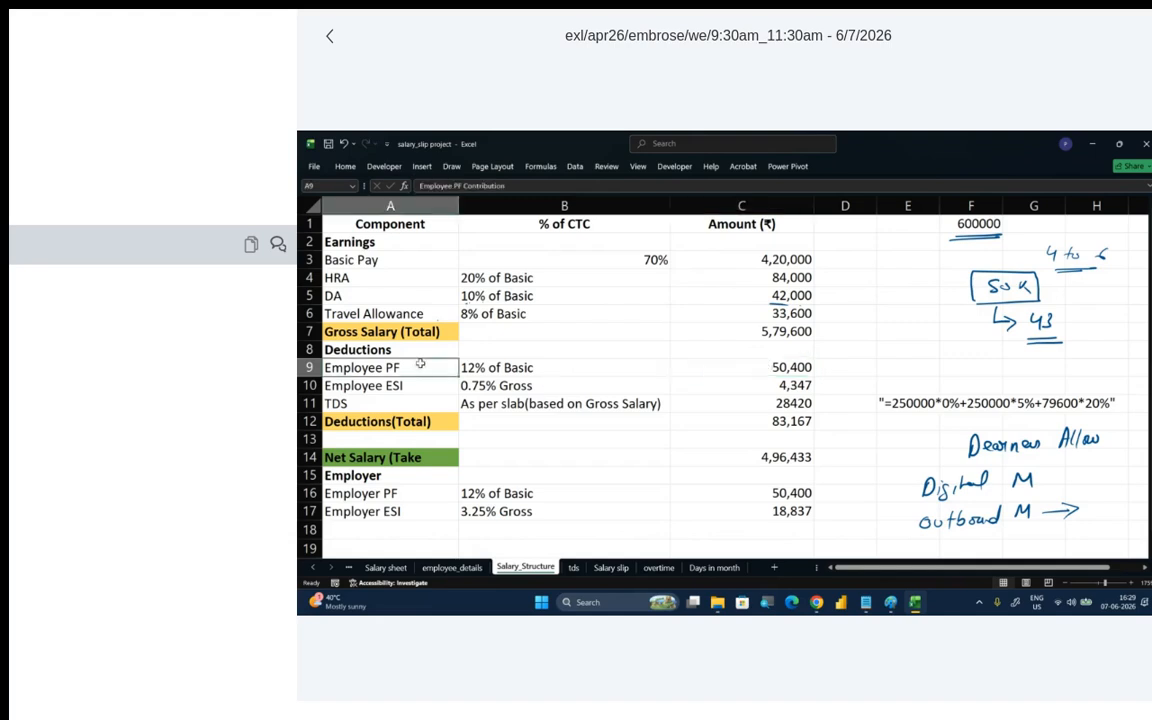
{"action": "left_click", "coordinate": [470, 367]}
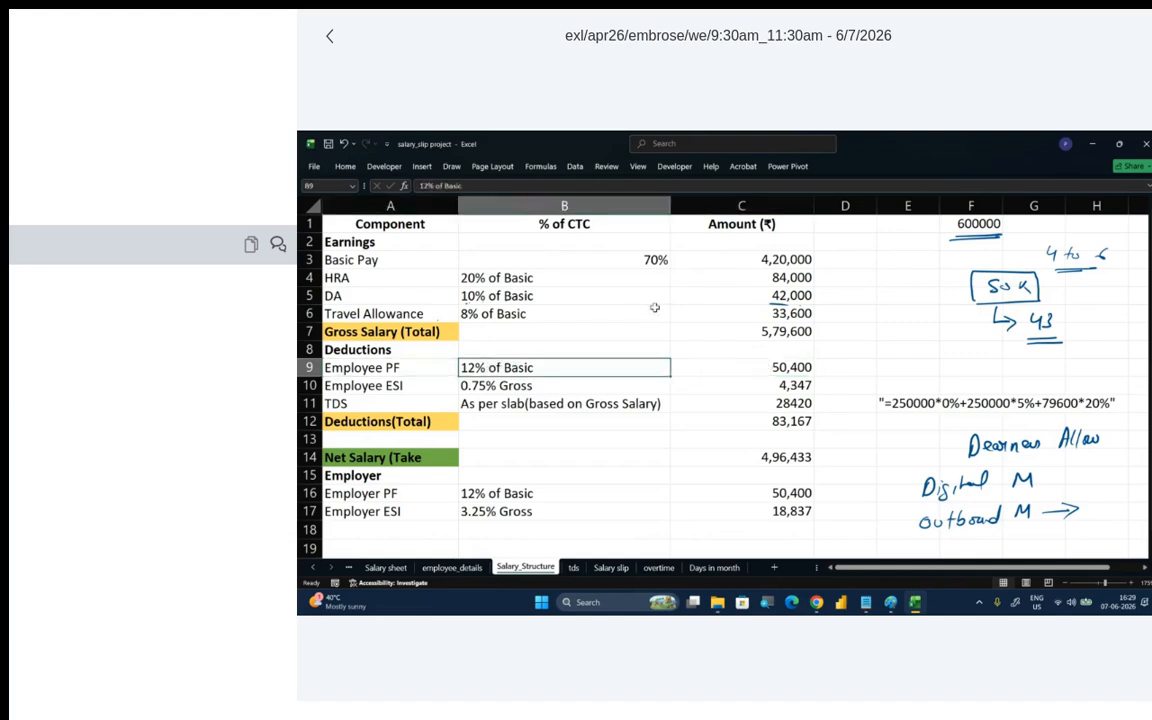
{"action": "left_click", "coordinate": [790, 368]}
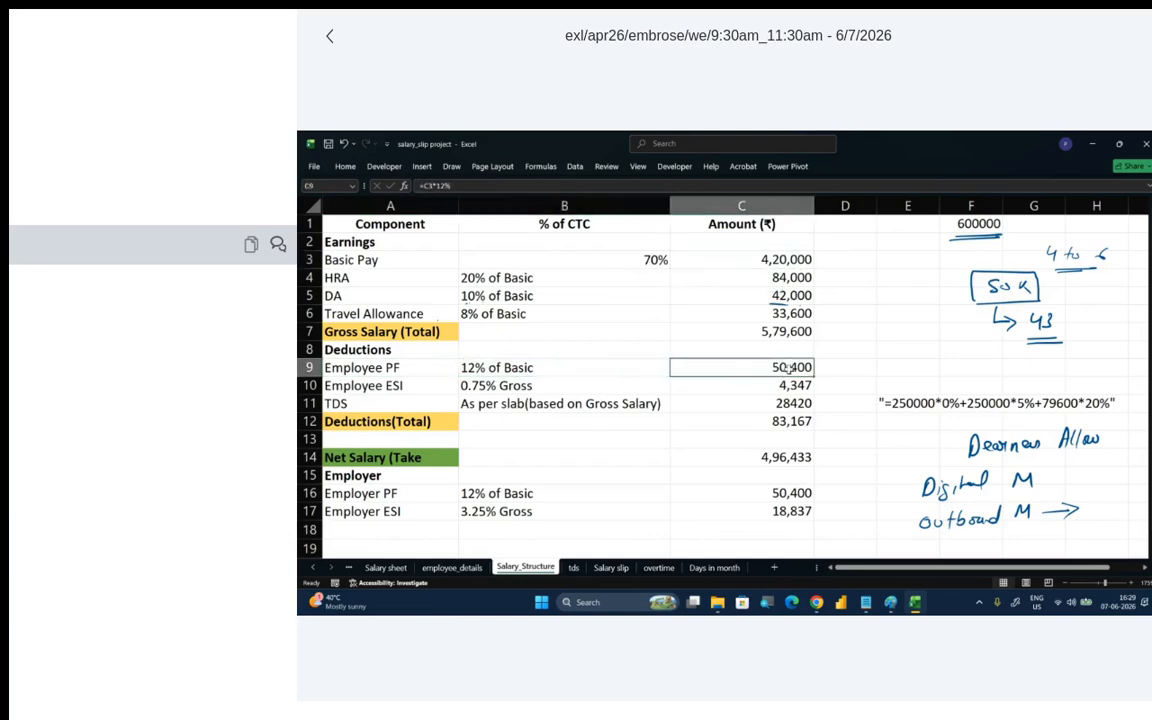
{"action": "left_click", "coordinate": [418, 385]}
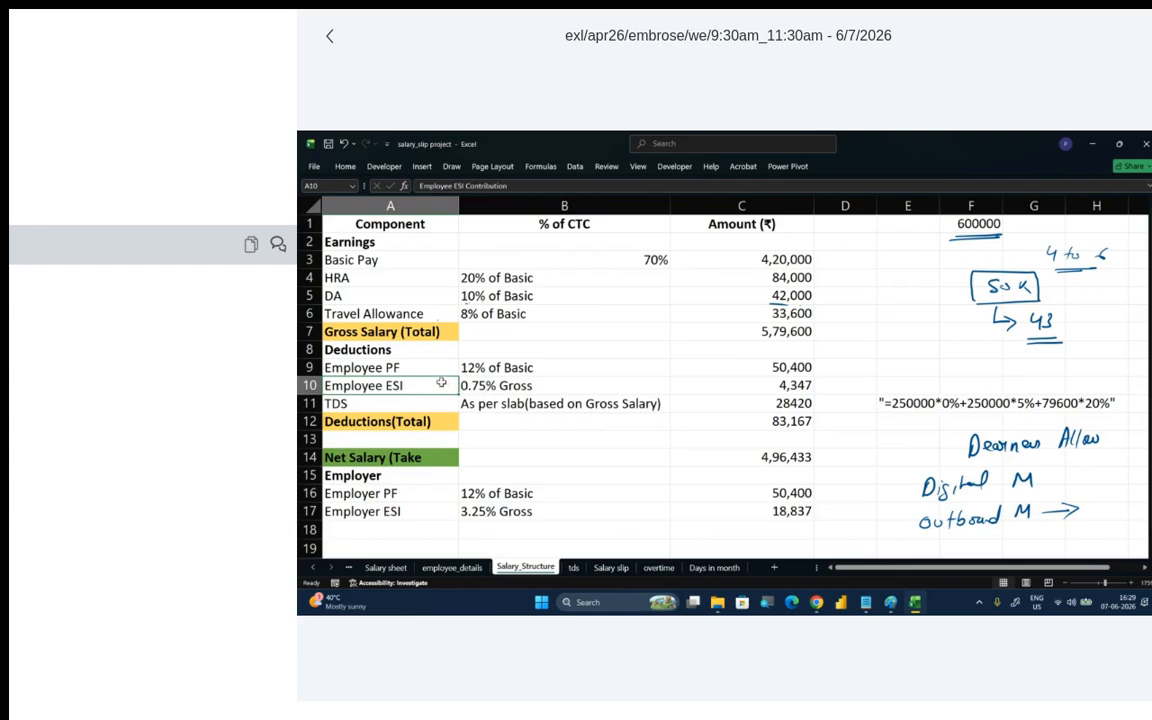
{"action": "left_click", "coordinate": [392, 397]}
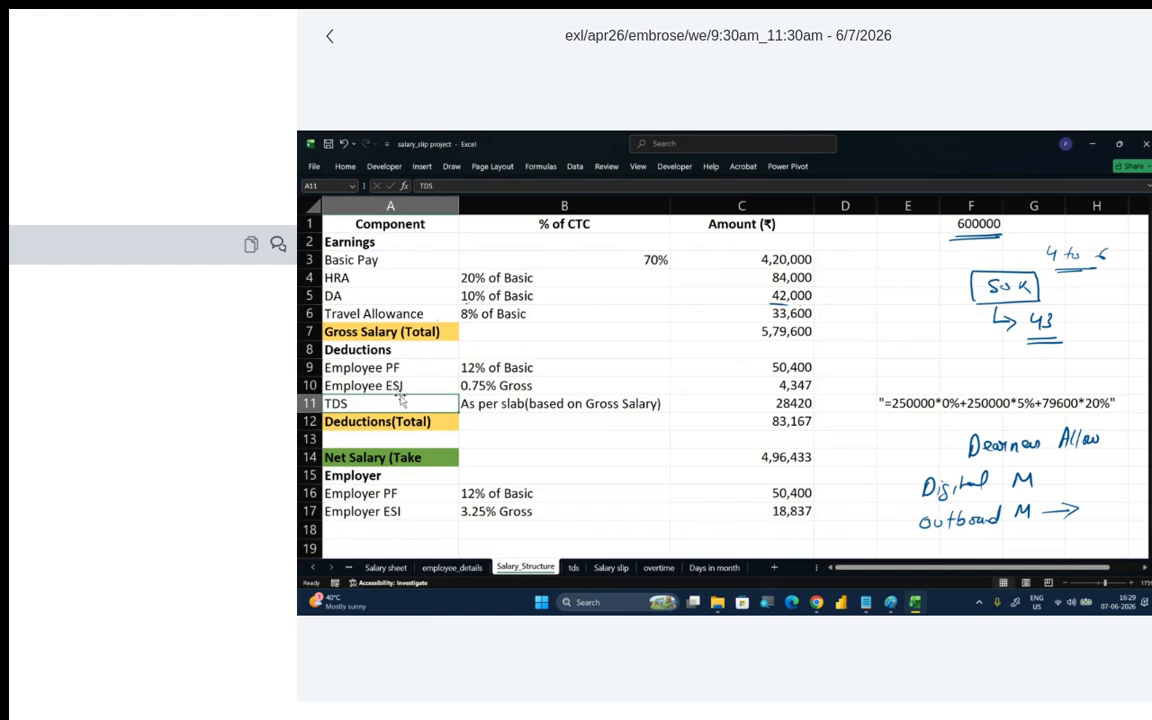
{"action": "left_click", "coordinate": [492, 406]}
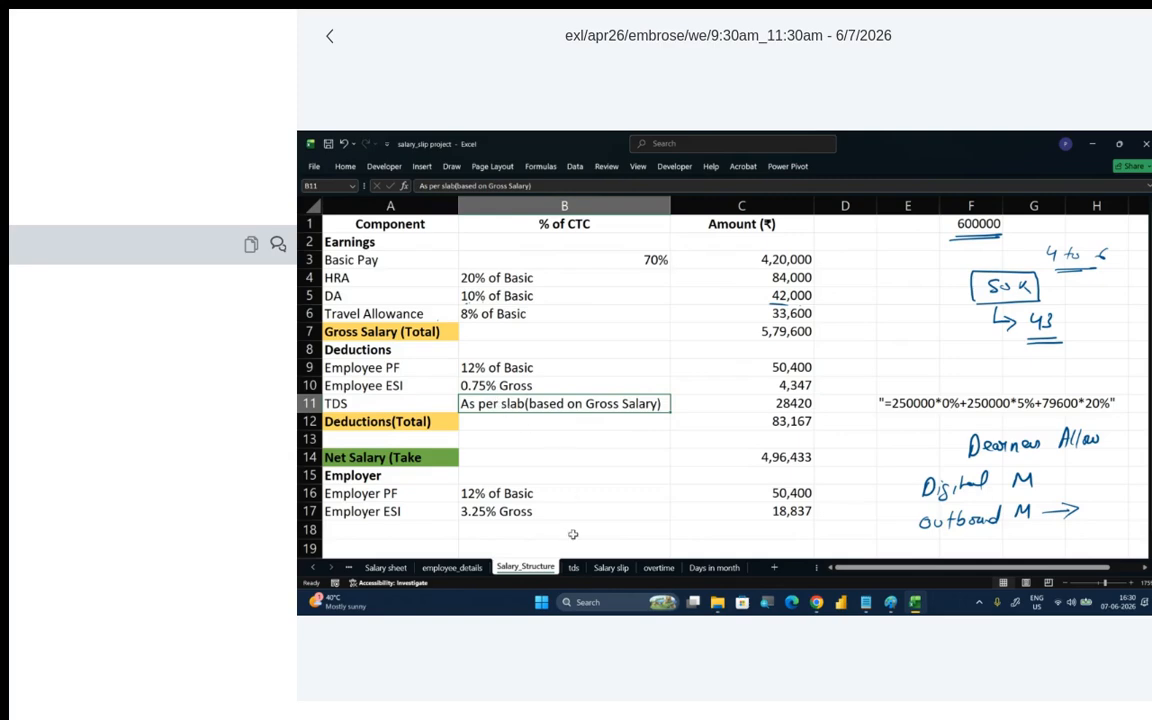
- Open the tds sheet and examine each tax slab with its tax percent, from 0-250000 to >1000000
{"action": "left_click", "coordinate": [577, 569]}
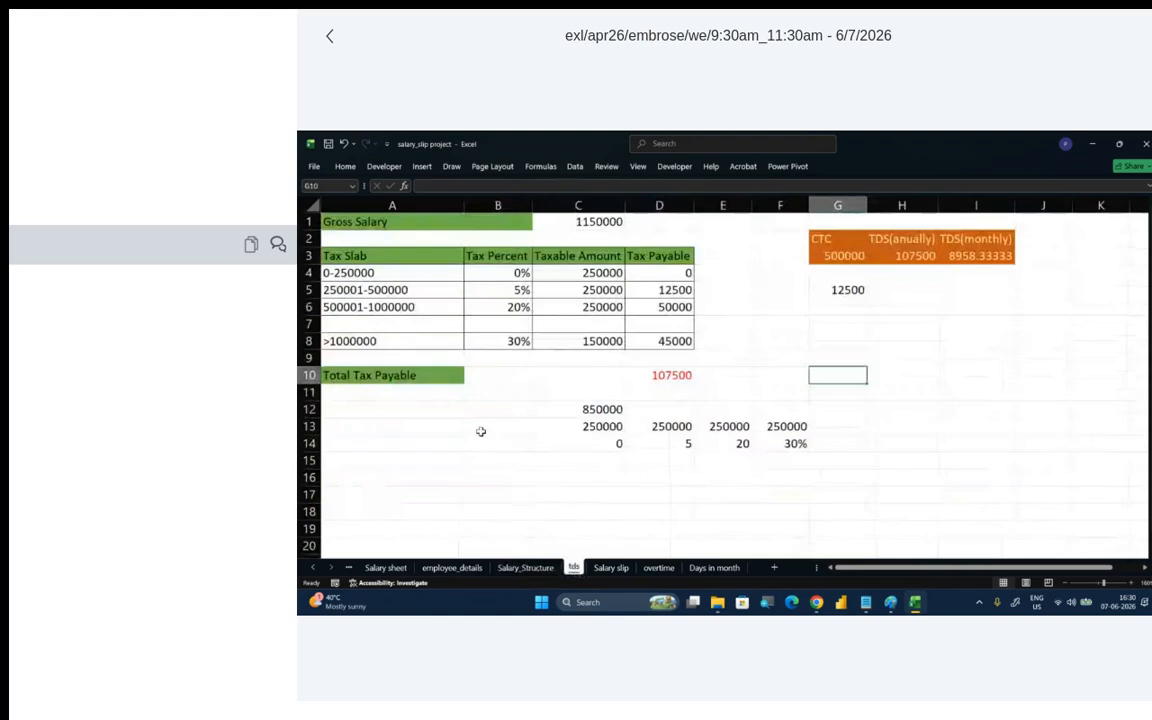
{"action": "left_click", "coordinate": [413, 277]}
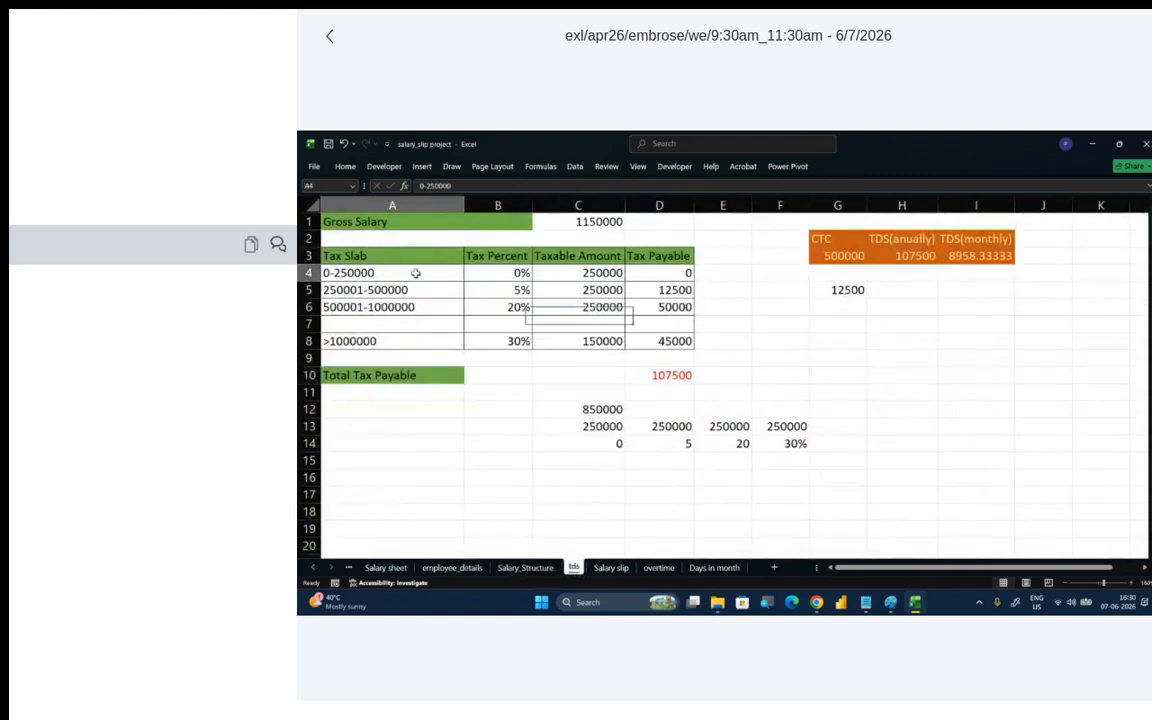
{"action": "left_click_drag", "start_coordinate": [415, 279], "coordinate": [423, 334]}
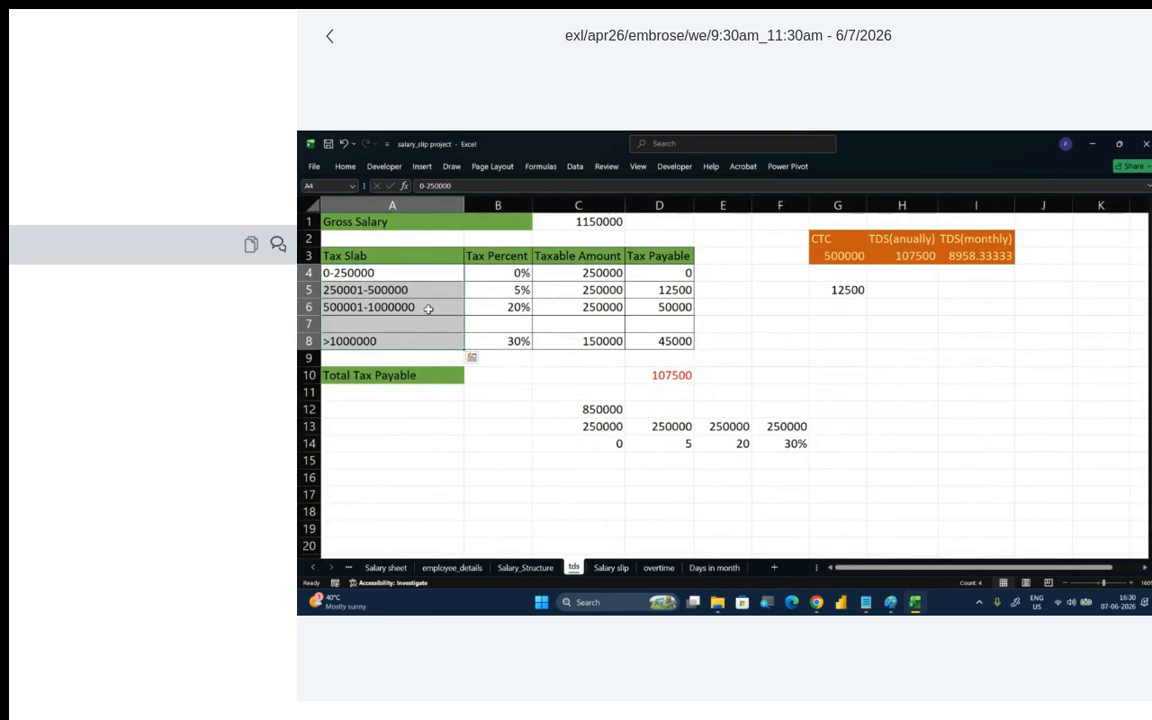
{"action": "left_click", "coordinate": [376, 278]}
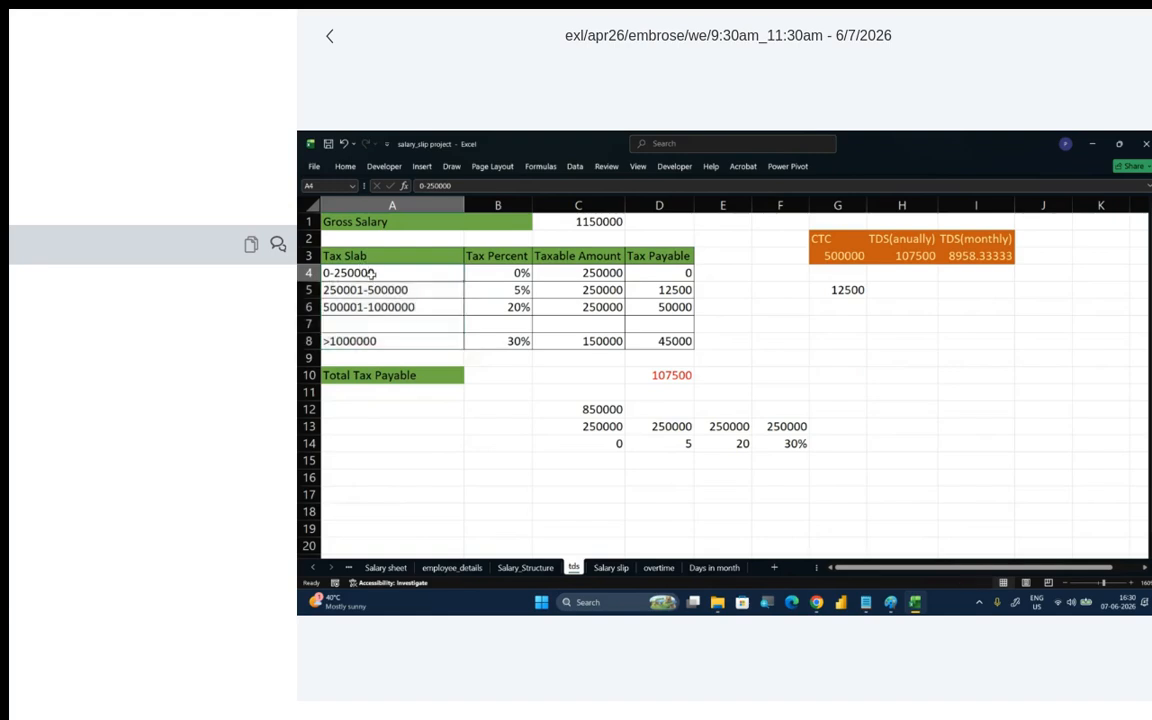
{"action": "left_click", "coordinate": [509, 274]}
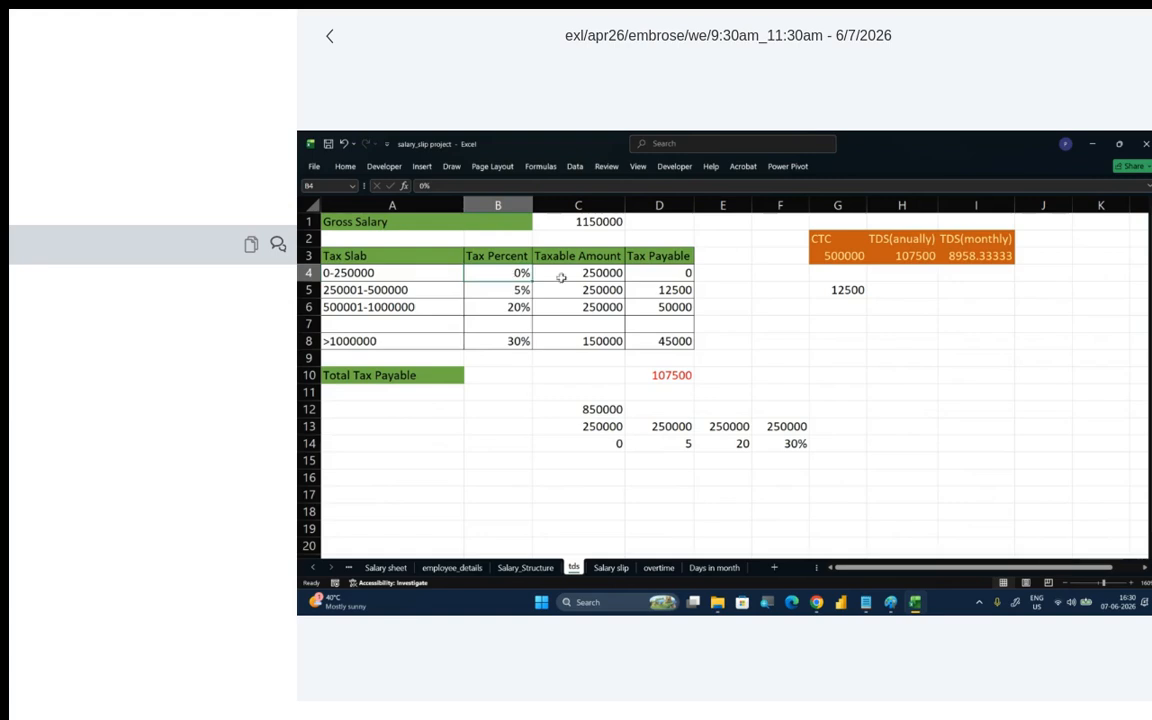
{"action": "left_click", "coordinate": [409, 290]}
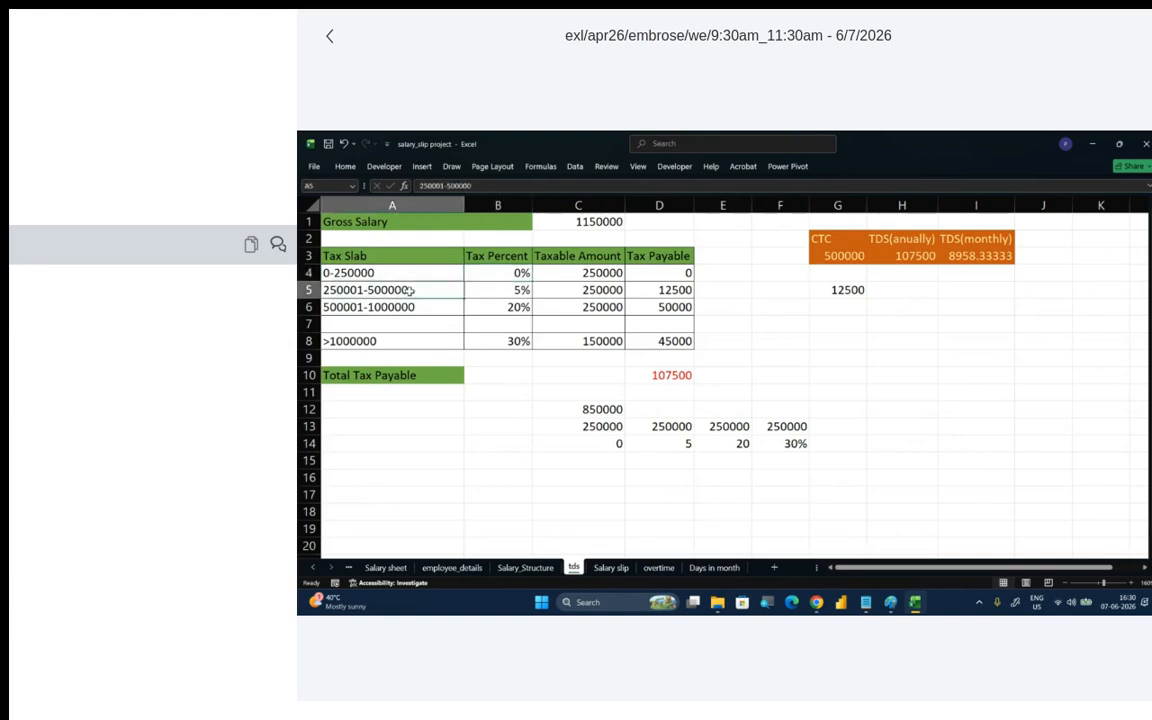
{"action": "left_click", "coordinate": [509, 291]}
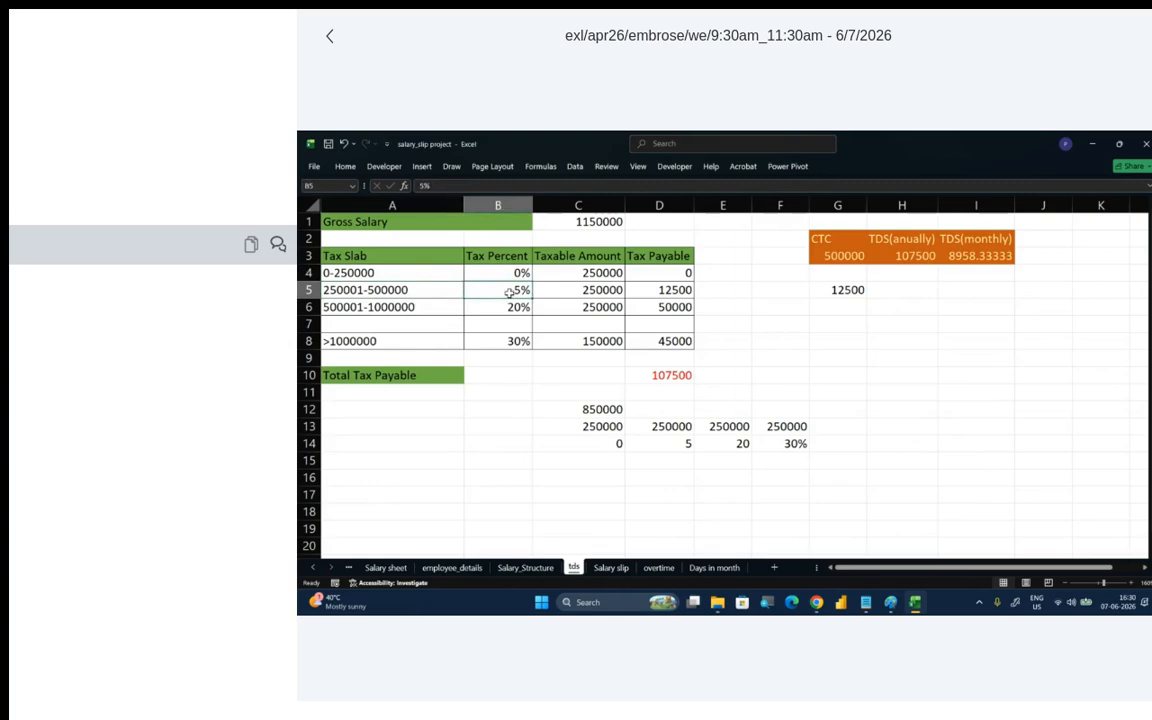
{"action": "left_click", "coordinate": [490, 307]}
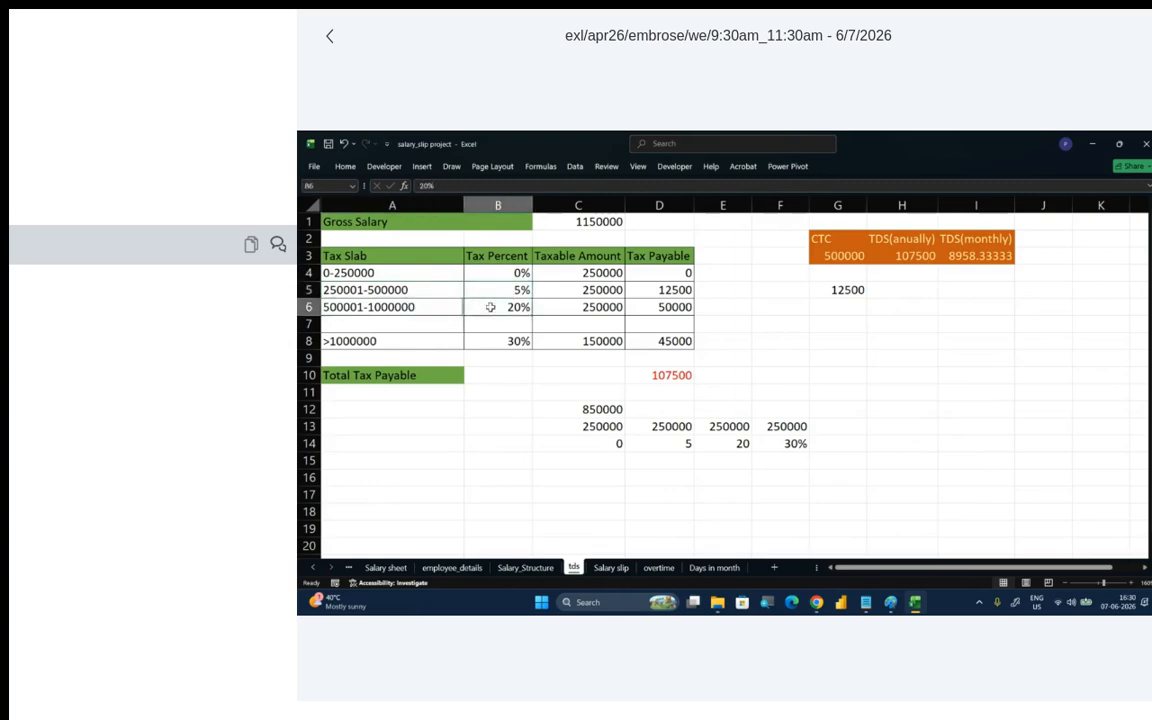
{"action": "left_click", "coordinate": [398, 341]}
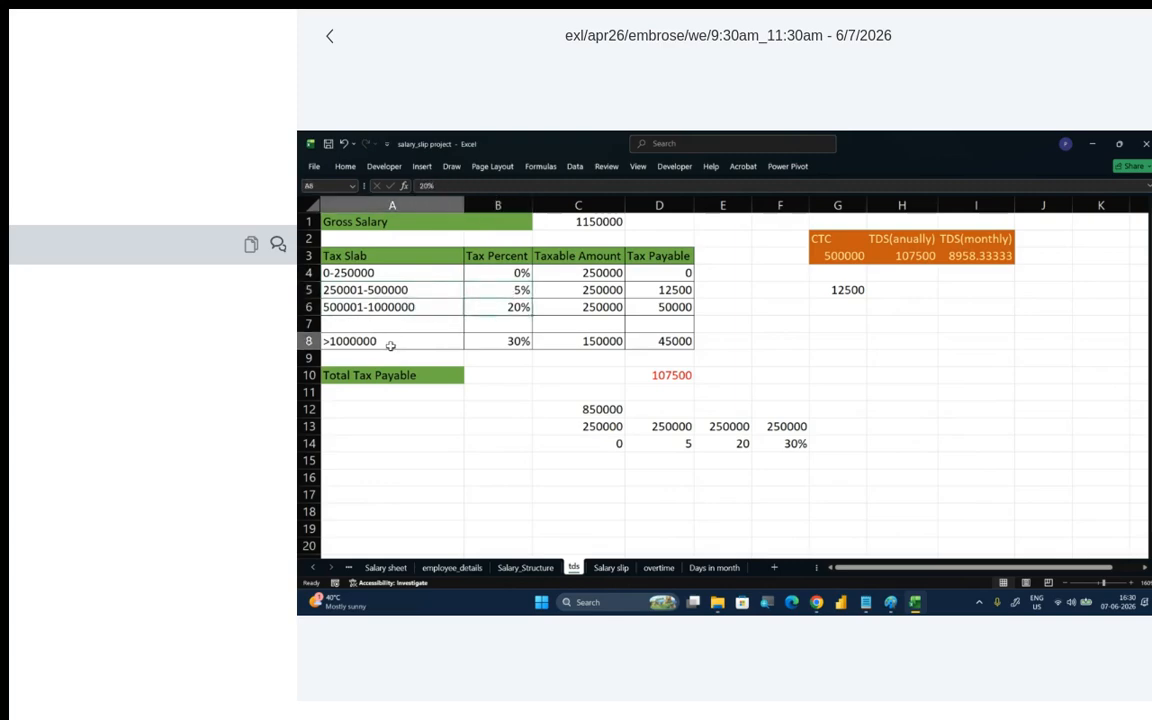
{"action": "left_click", "coordinate": [498, 342]}
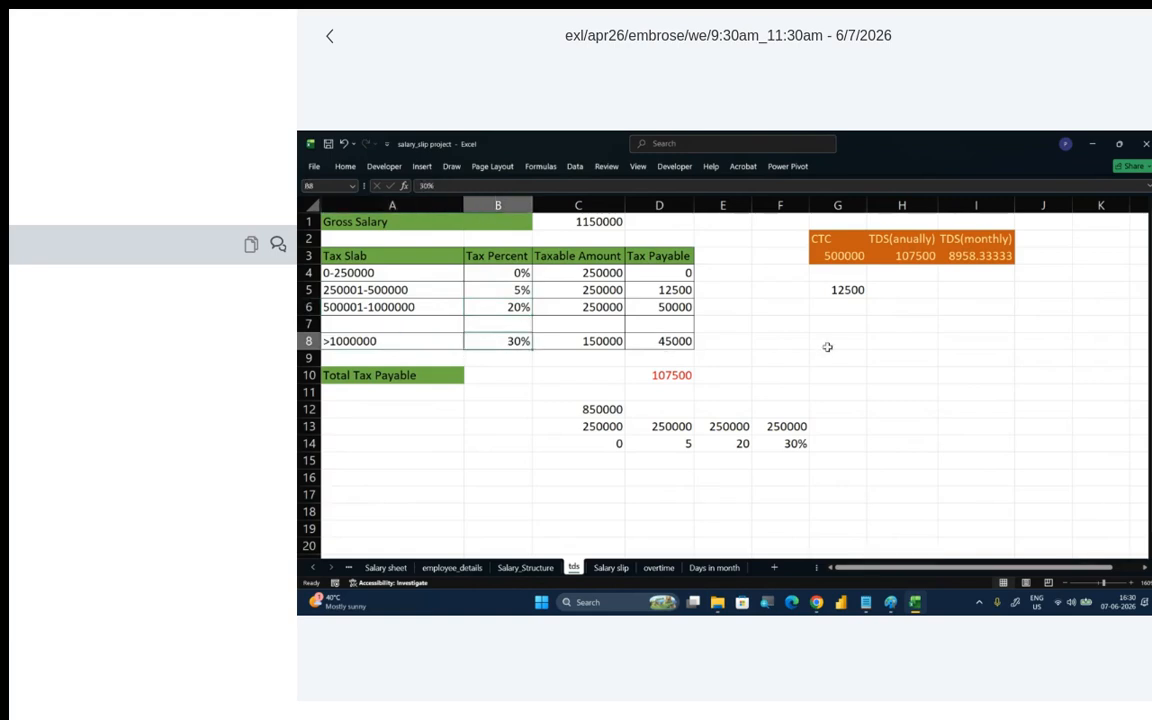
- Enter the sample salary 600000 in cell H8 of the tds sheet
{"action": "left_click", "coordinate": [885, 338]}
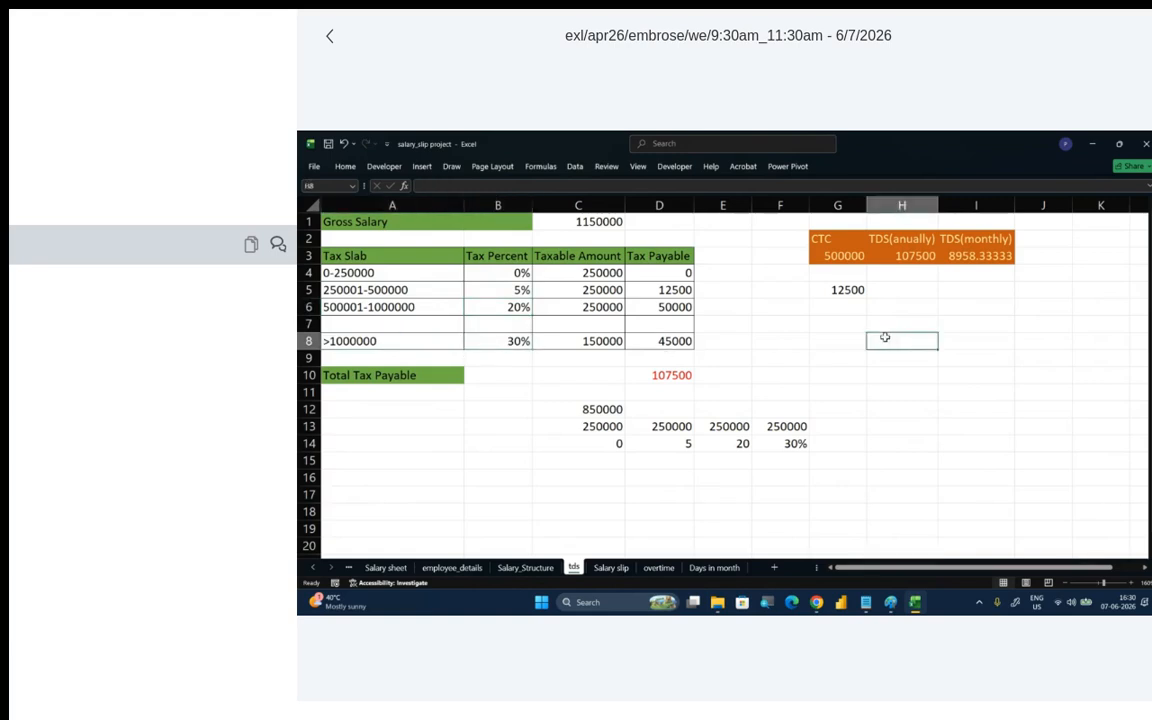
{"action": "type", "text": "6"}
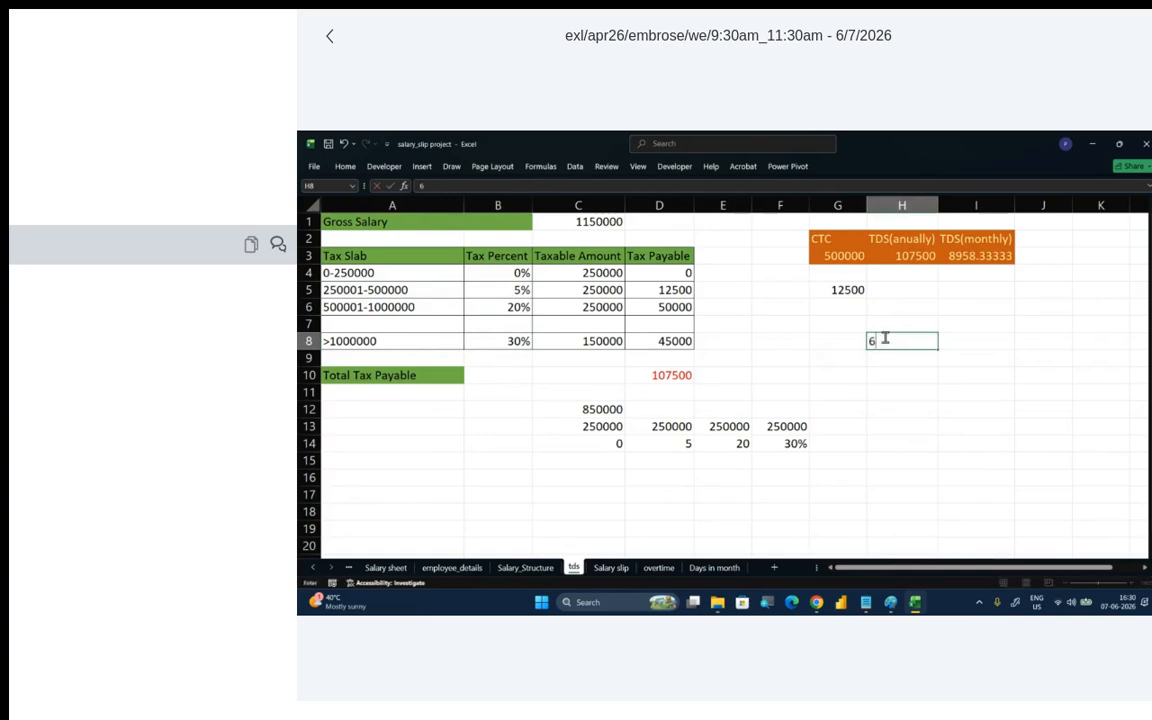
{"action": "type", "text": "00000"}
{"action": "left_click", "coordinate": [1035, 440]}
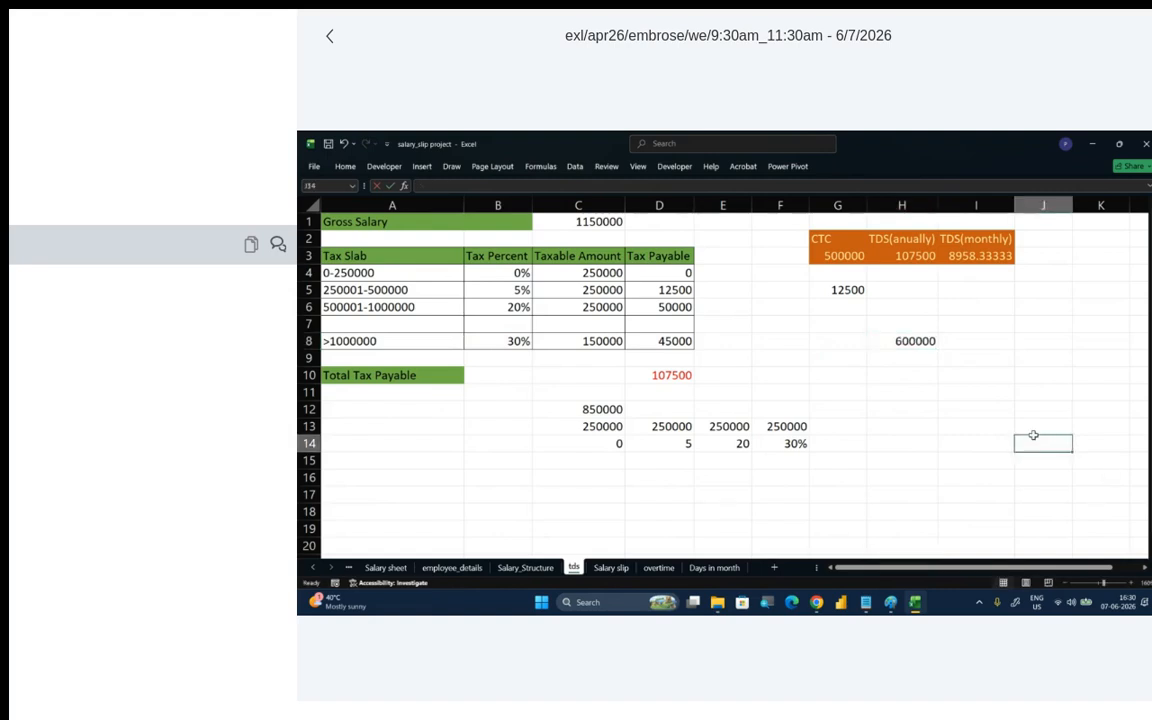
{"action": "scroll", "coordinate": [1032, 436], "scroll_direction": "up", "scroll_amount": 1}
- Compare the salary in H8 with the 20% slab rate, calculate =H8*20% in cell I8, and clear I8 again
{"action": "left_click", "coordinate": [975, 357]}
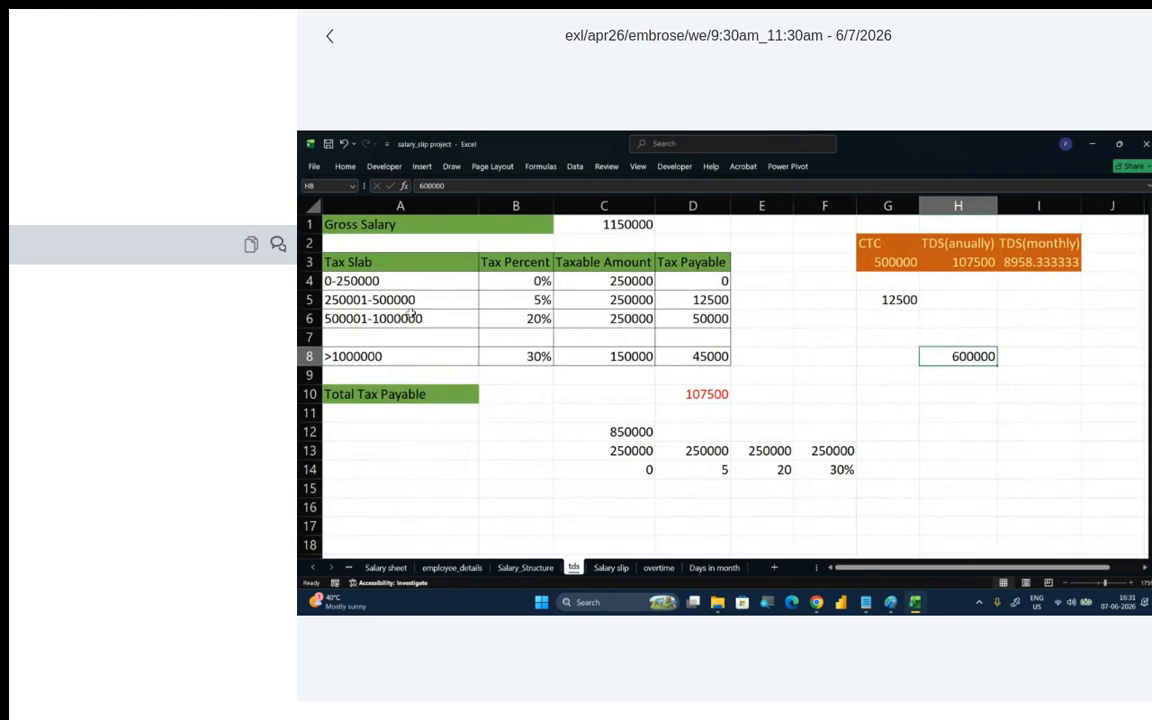
{"action": "left_click", "coordinate": [530, 320]}
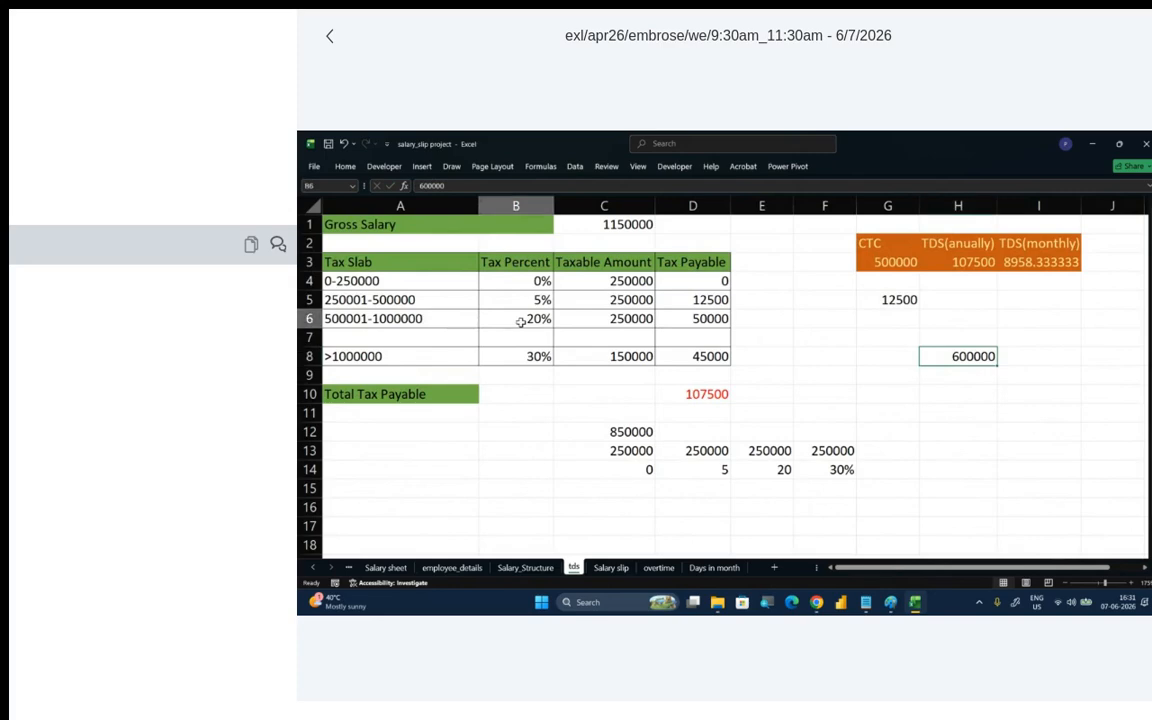
{"action": "left_click", "coordinate": [973, 355]}
{"action": "left_click", "coordinate": [1053, 356]}
{"action": "type", "text": "="}
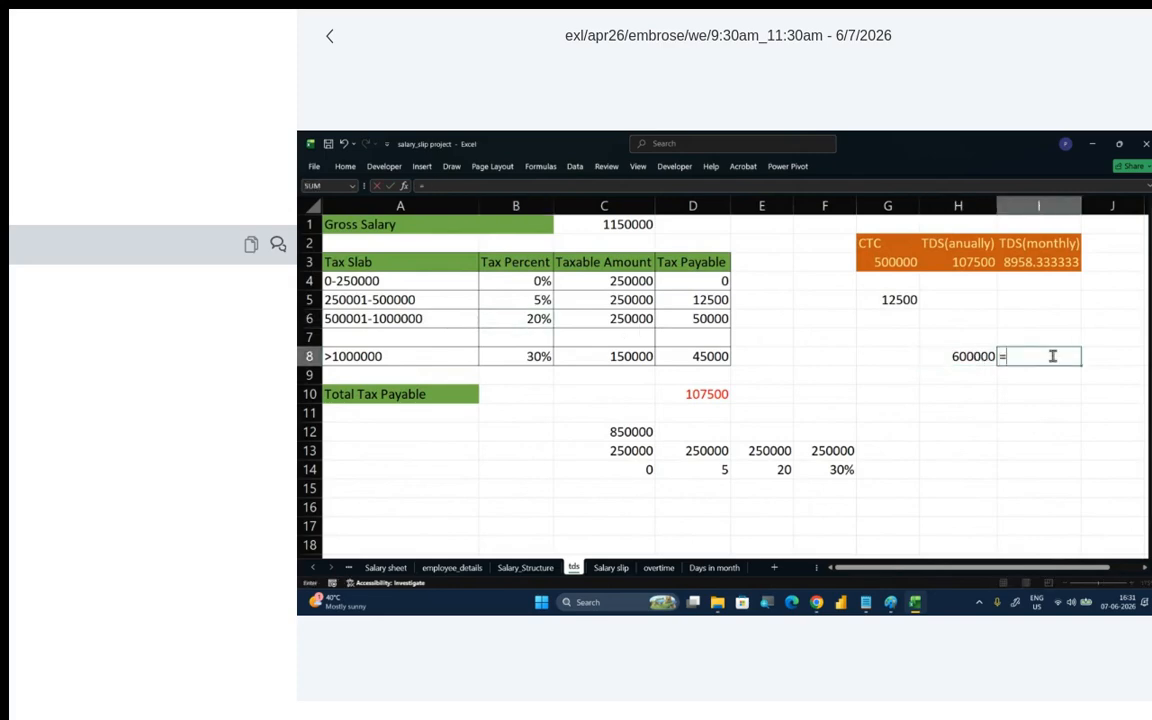
{"action": "left_click", "coordinate": [972, 357]}
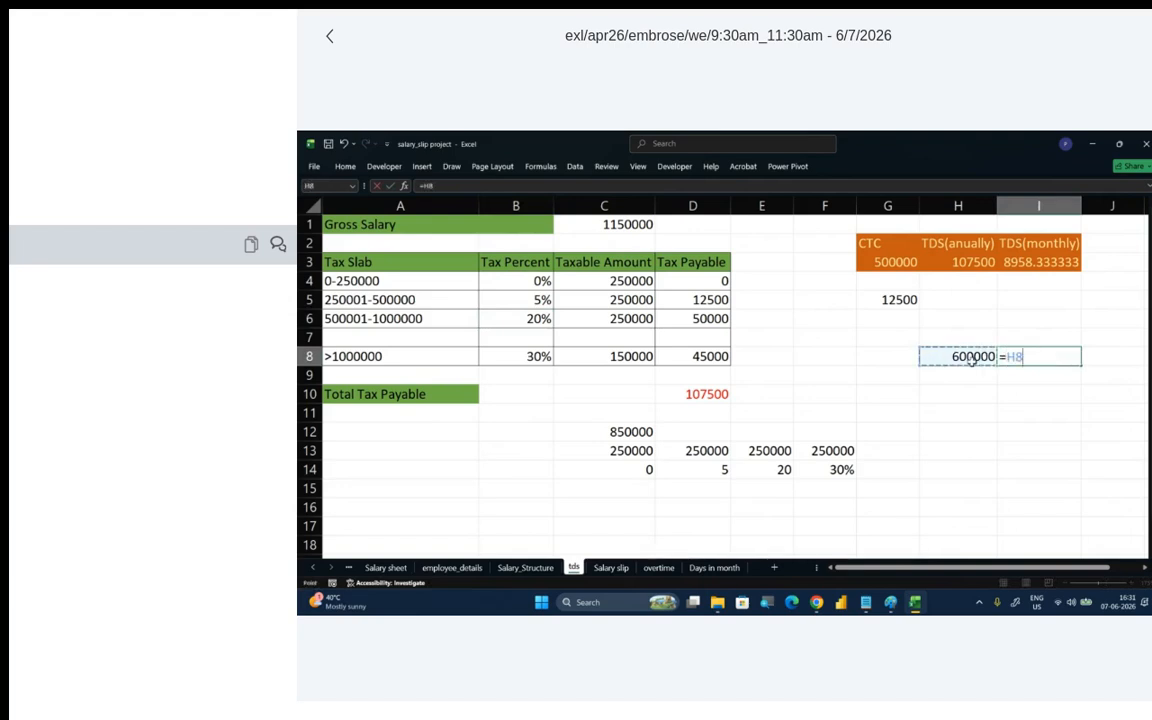
{"action": "type", "text": "*20"}
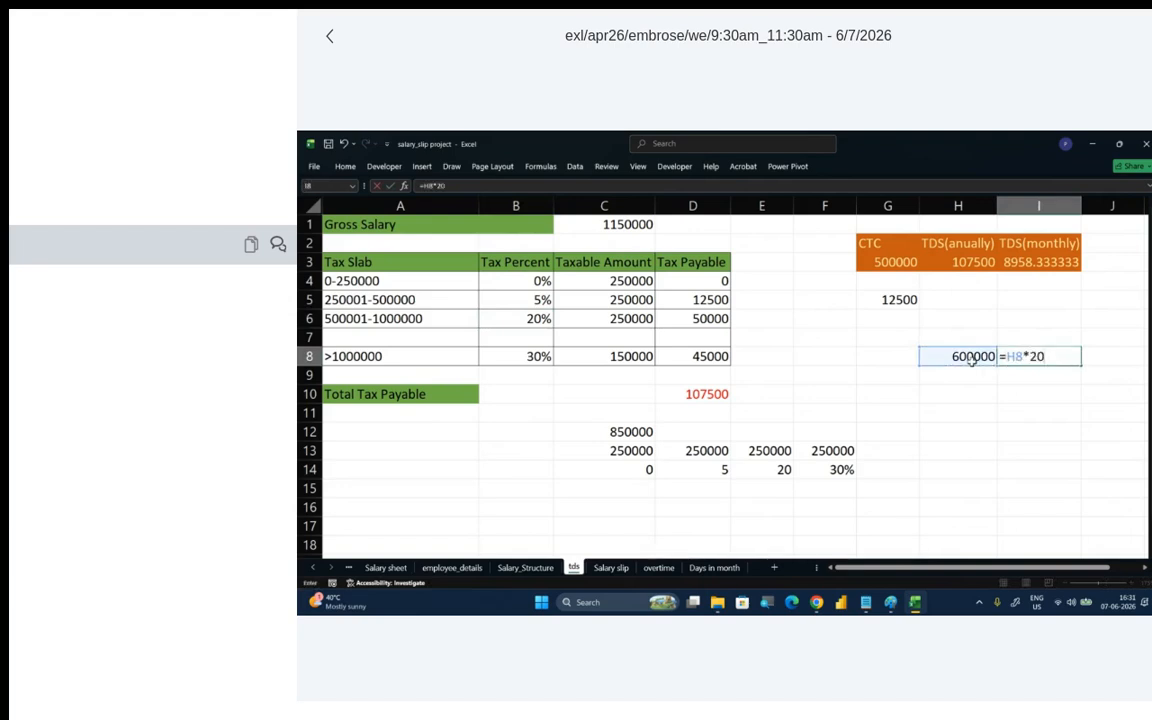
{"action": "type", "text": "%"}
{"action": "key", "text": "Return"}
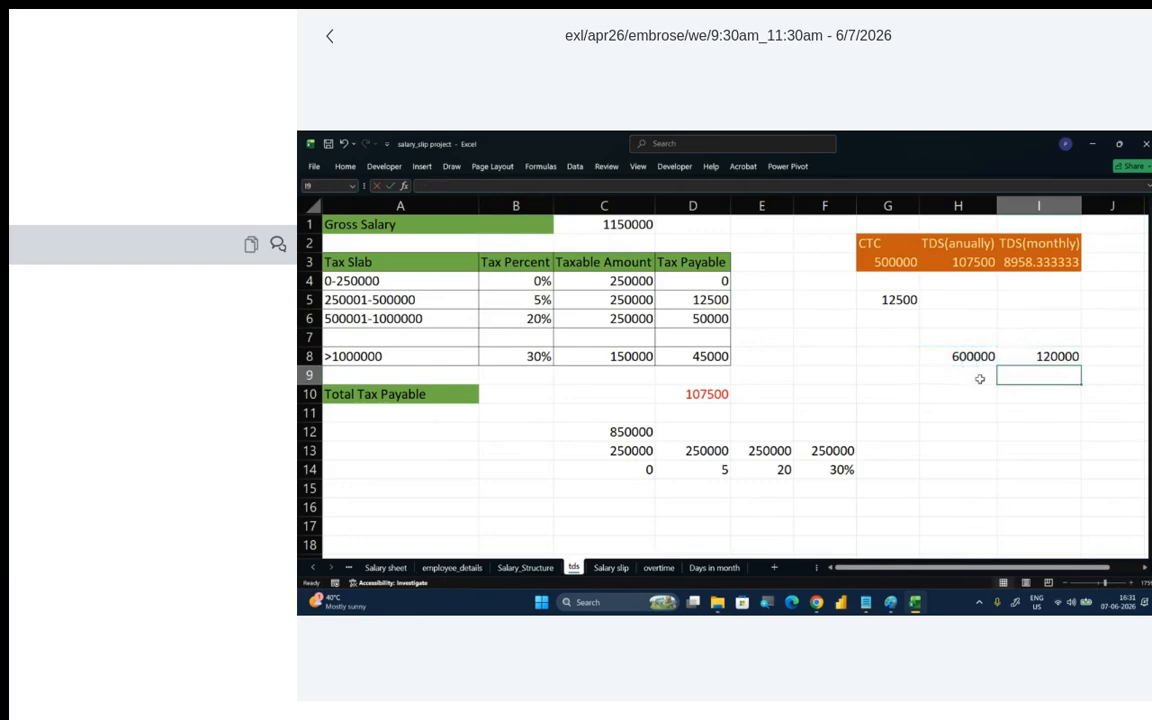
{"action": "key", "text": "Up"}
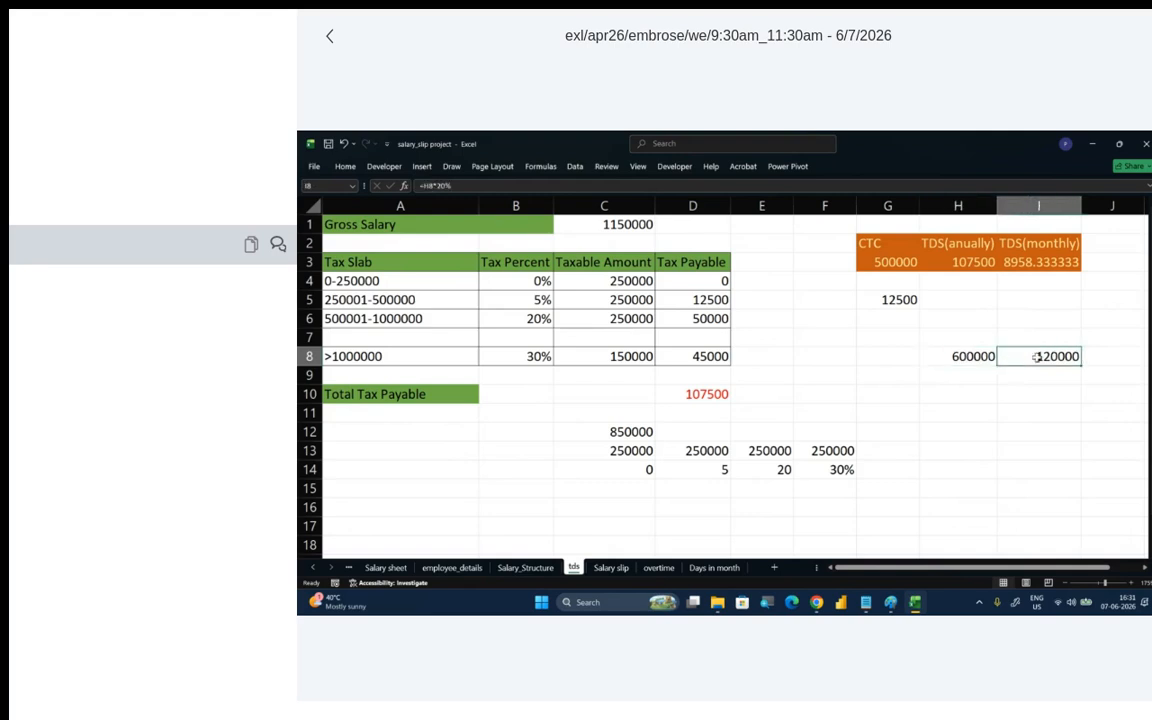
{"action": "key", "text": "Delete"}
- Split the sample salary in H8 by entering 250000 in cell H9 and 350000 in cell H10
{"action": "left_click", "coordinate": [985, 357]}
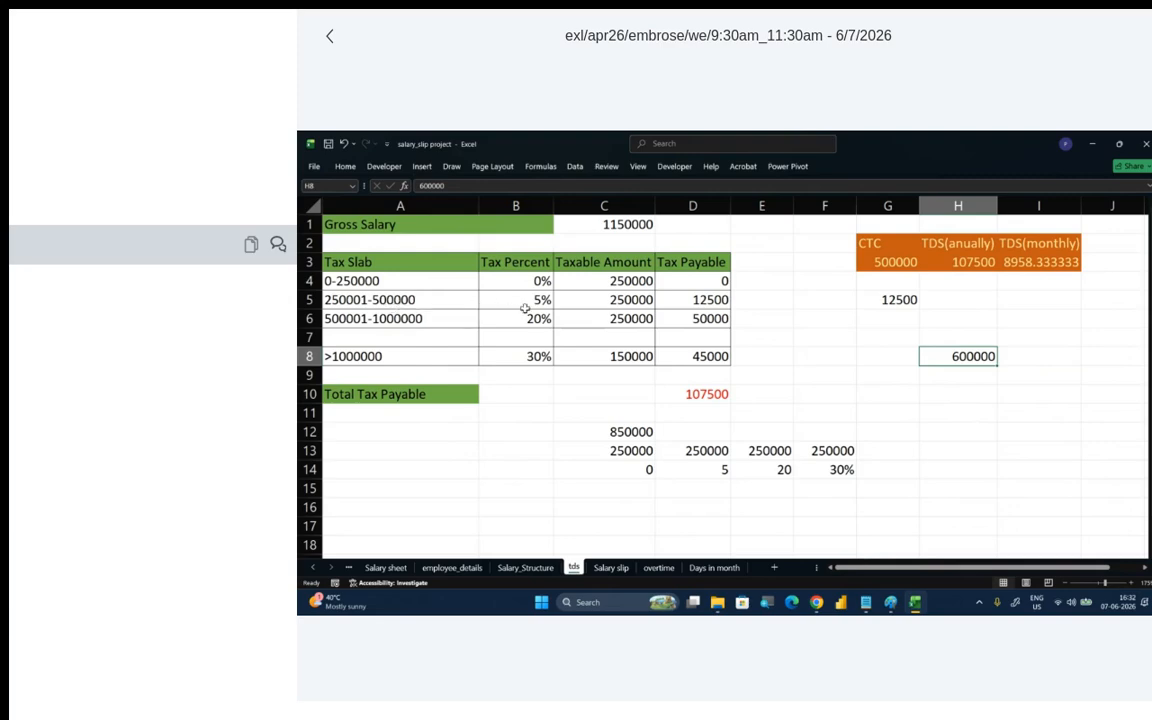
{"action": "left_click", "coordinate": [972, 376]}
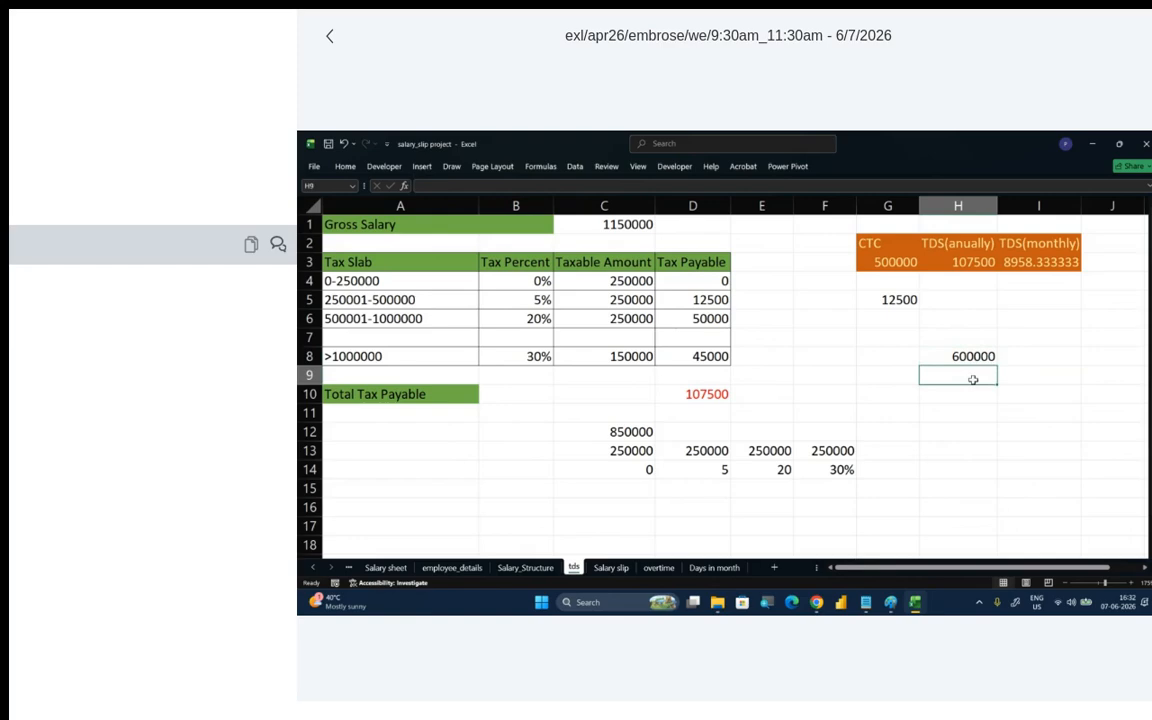
{"action": "type", "text": "2"}
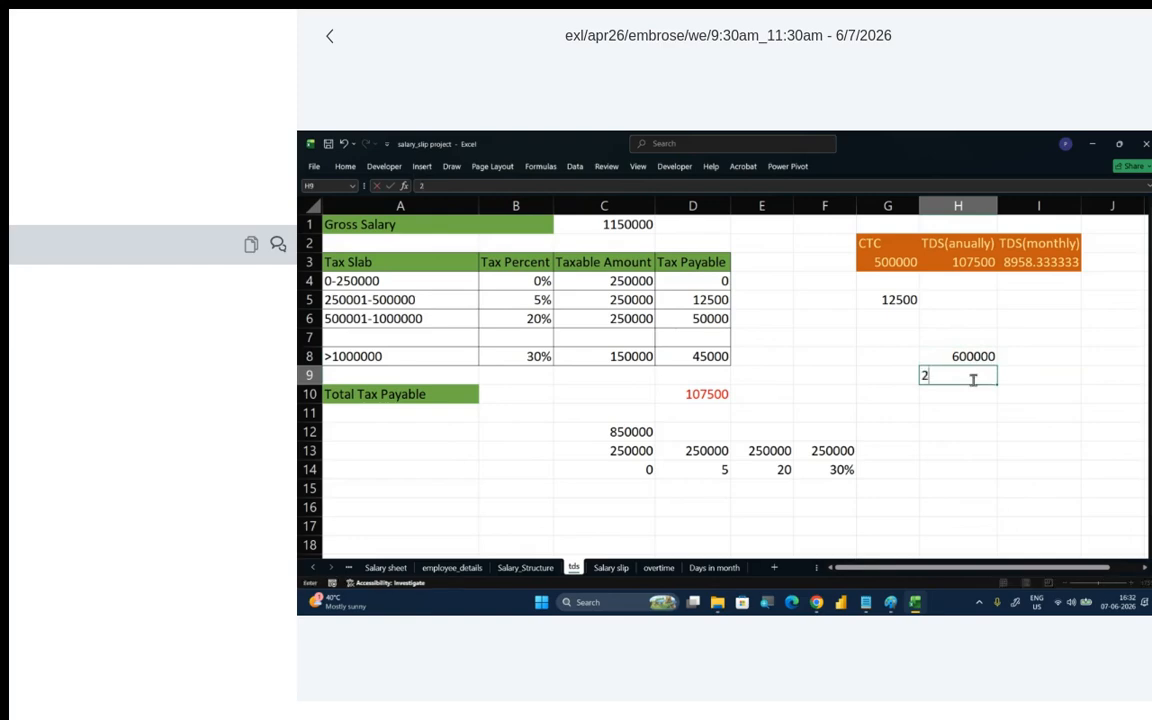
{"action": "key", "text": "BackSpace"}
{"action": "type", "text": "250000"}
{"action": "key", "text": "Return"}
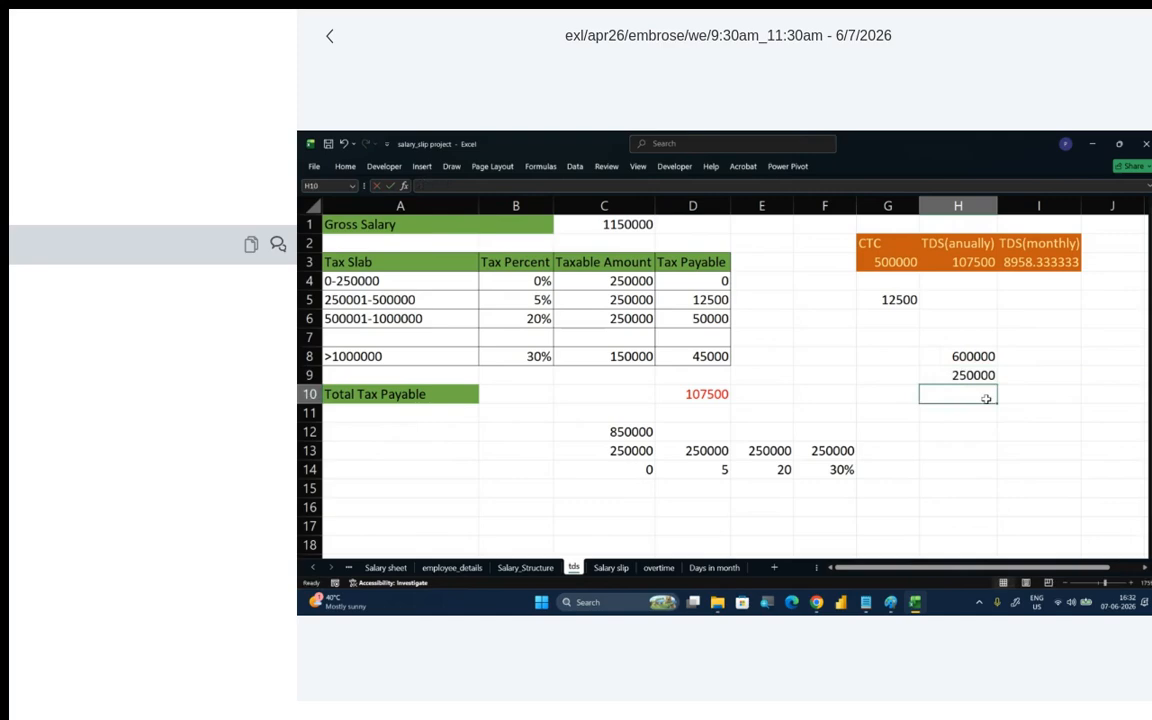
{"action": "type", "text": "35000"}
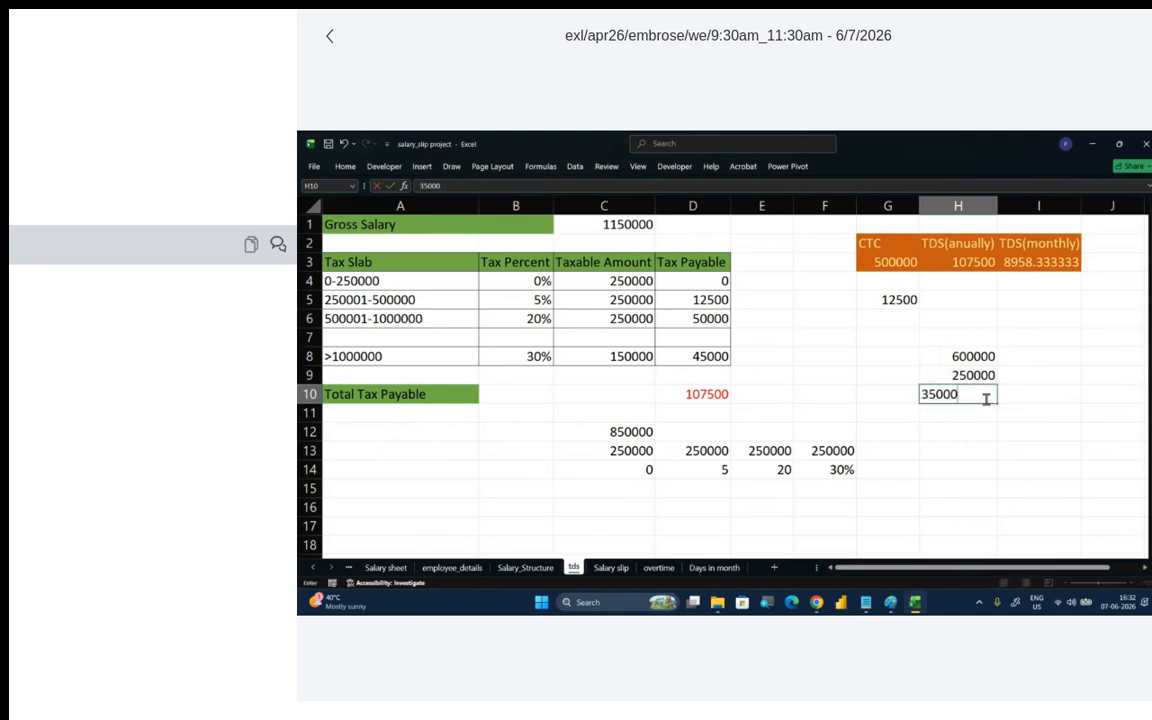
{"action": "type", "text": "0"}
{"action": "key", "text": "Return"}
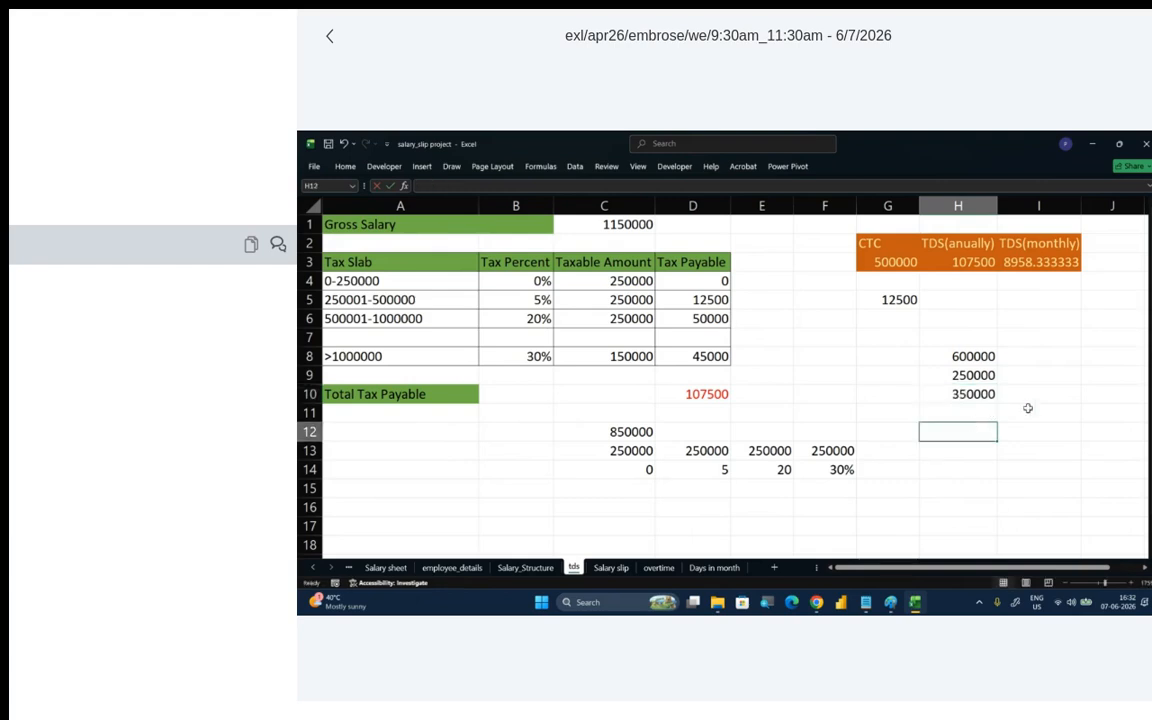
- Calculate the 5% tax on the amount in H10 by entering =H10*5% in cell I10
{"action": "left_click", "coordinate": [1047, 398]}
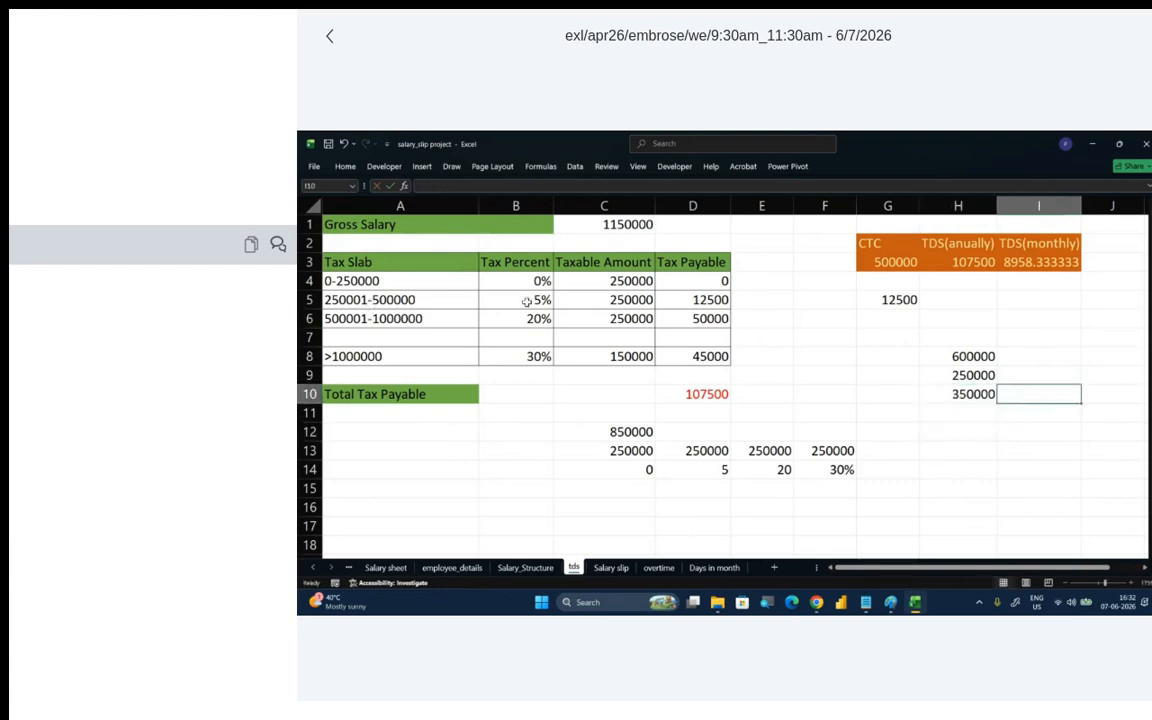
{"action": "type", "text": "="}
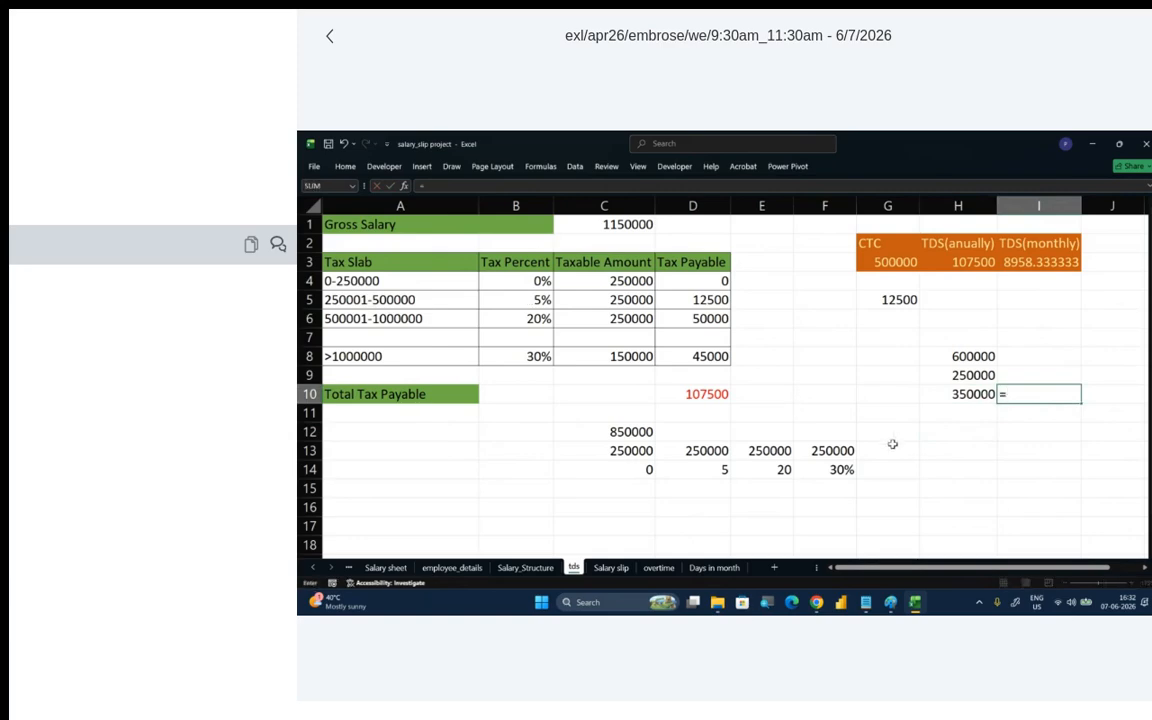
{"action": "left_click", "coordinate": [969, 396]}
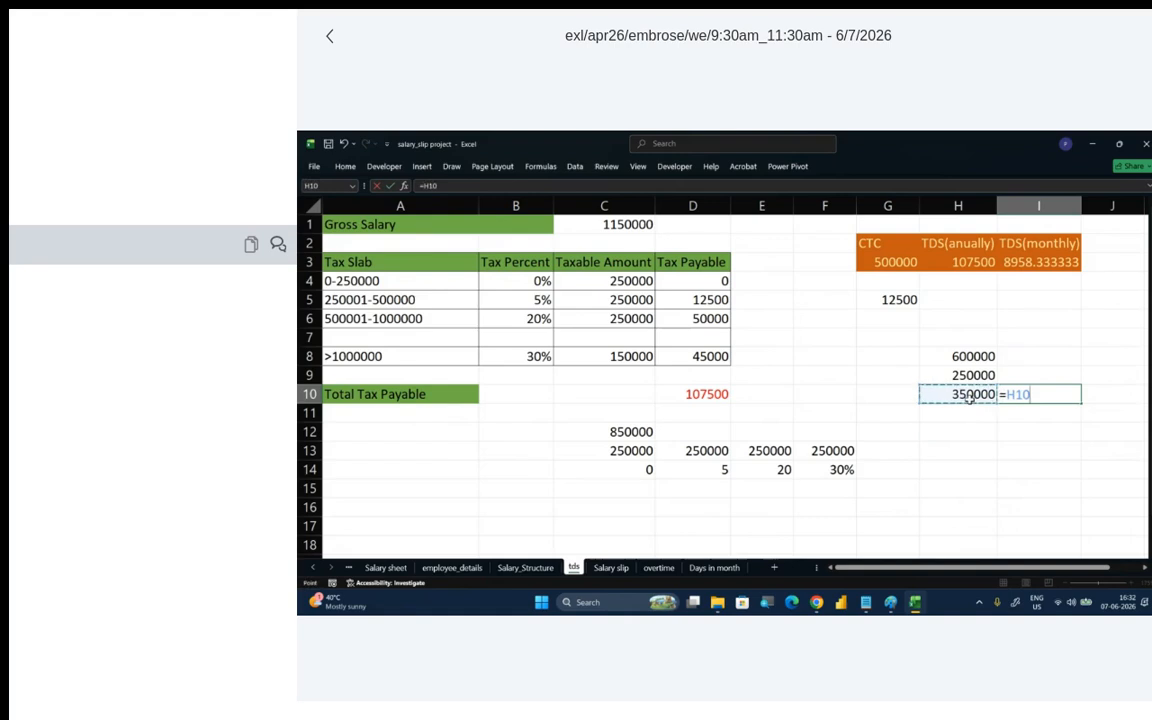
{"action": "type", "text": "*5%"}
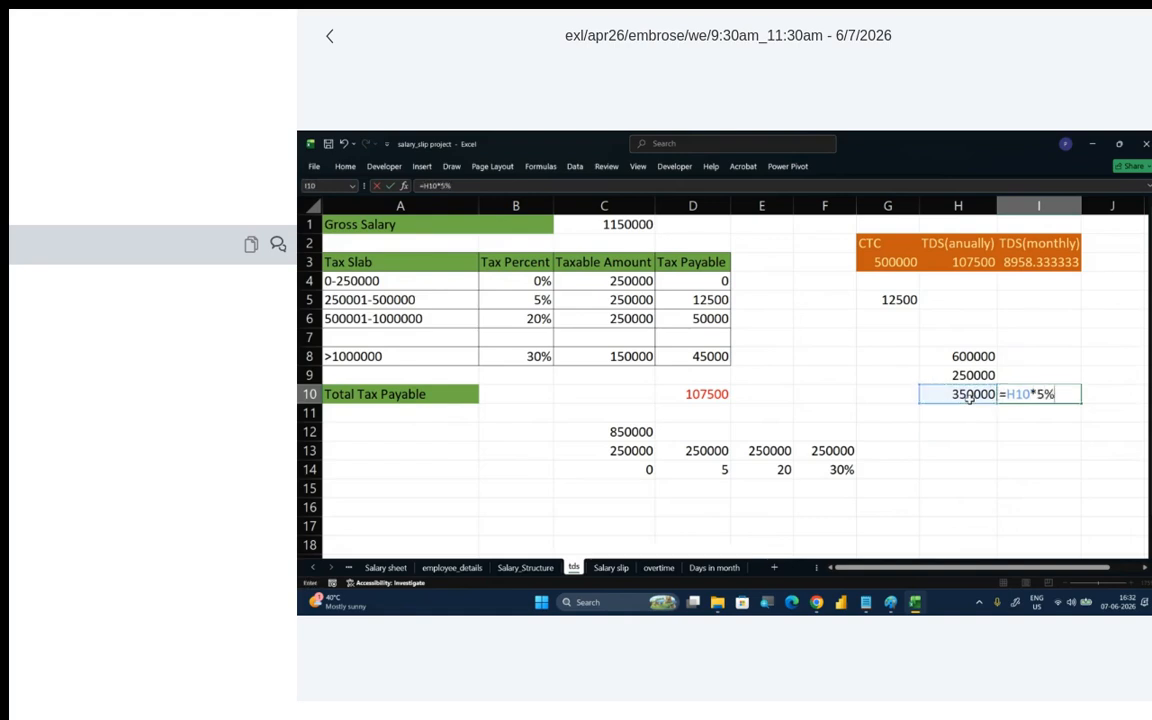
{"action": "key", "text": "Return"}
{"action": "left_click", "coordinate": [1047, 394]}
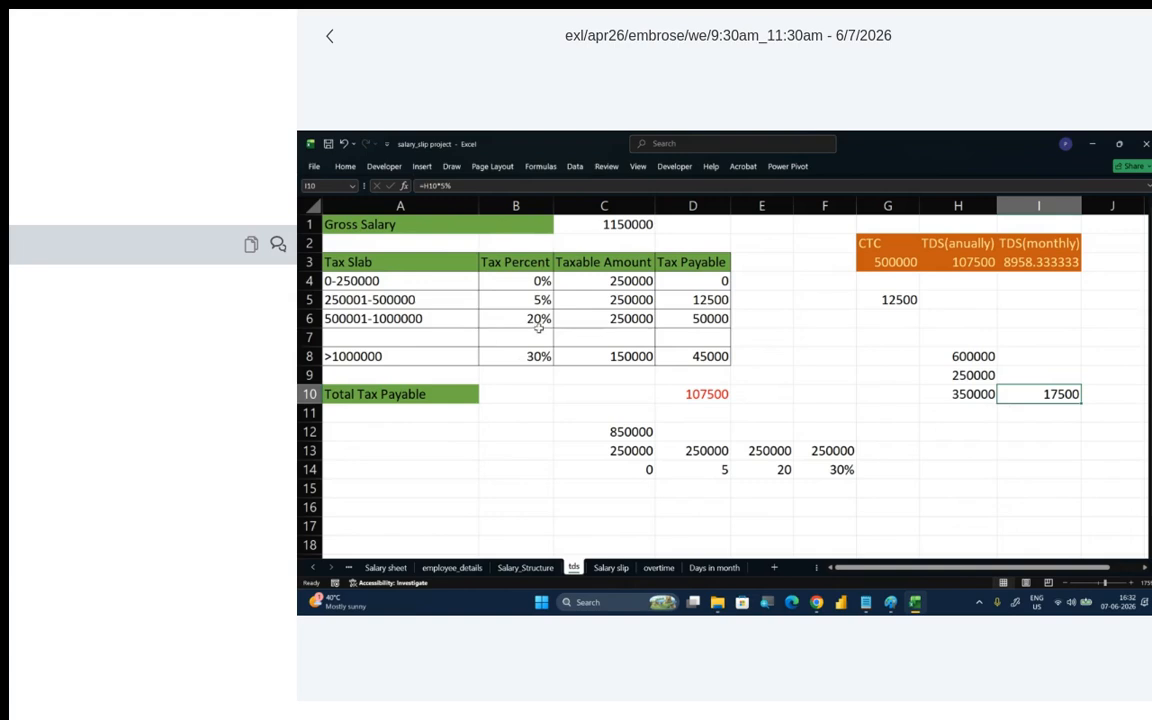
{"action": "left_click", "coordinate": [617, 224]}
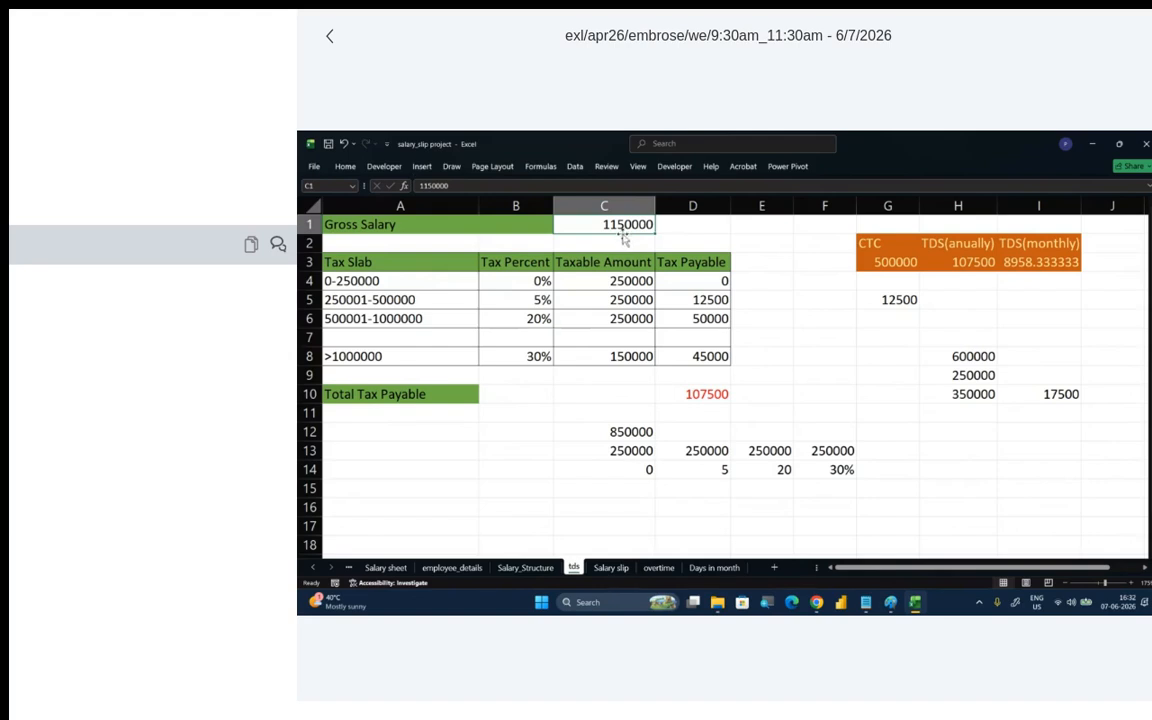
{"action": "left_click", "coordinate": [434, 280]}
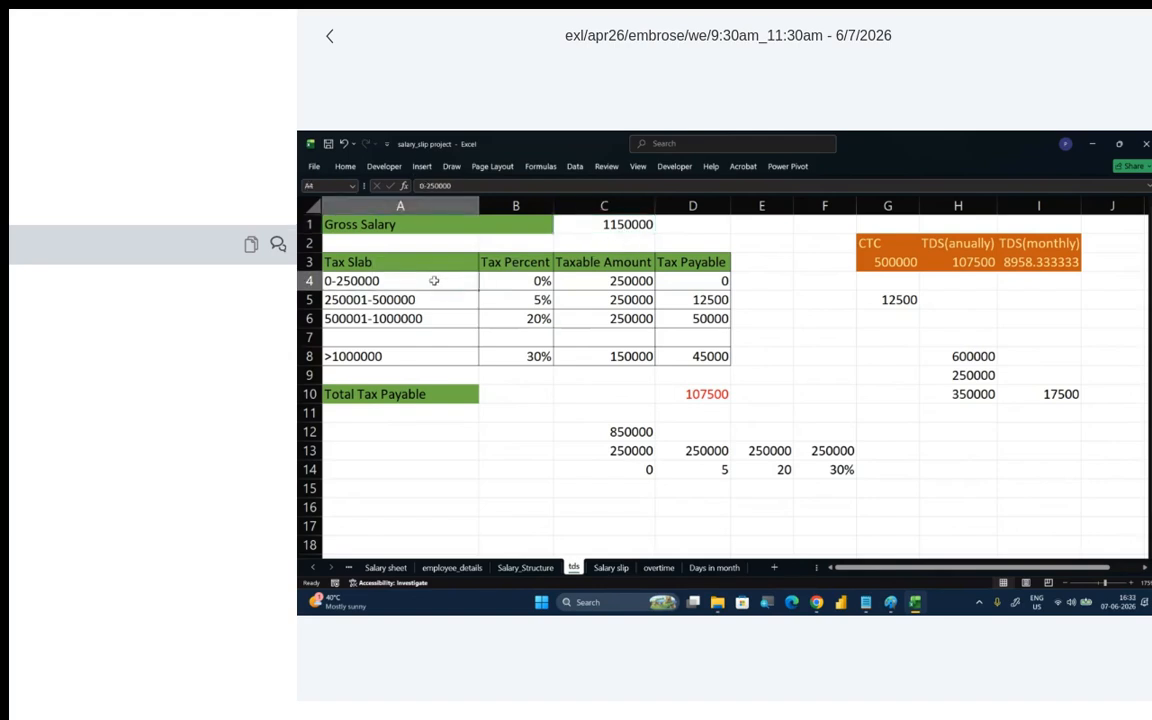
{"action": "left_click", "coordinate": [485, 281]}
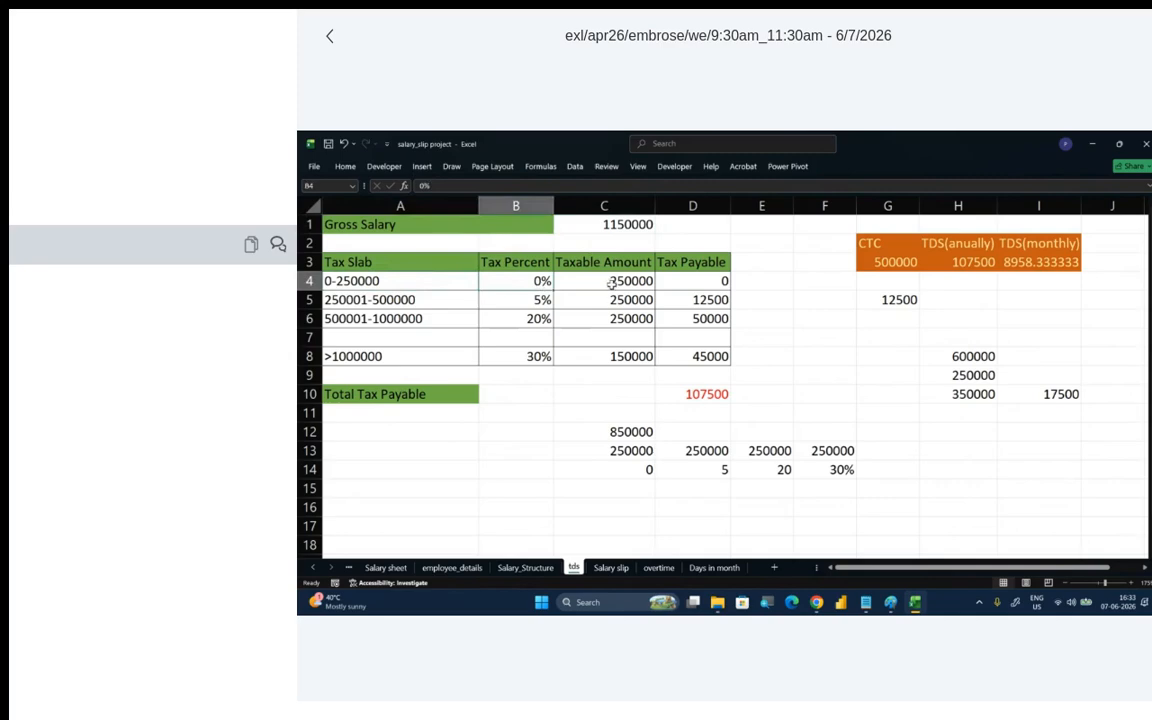
{"action": "left_click", "coordinate": [680, 283]}
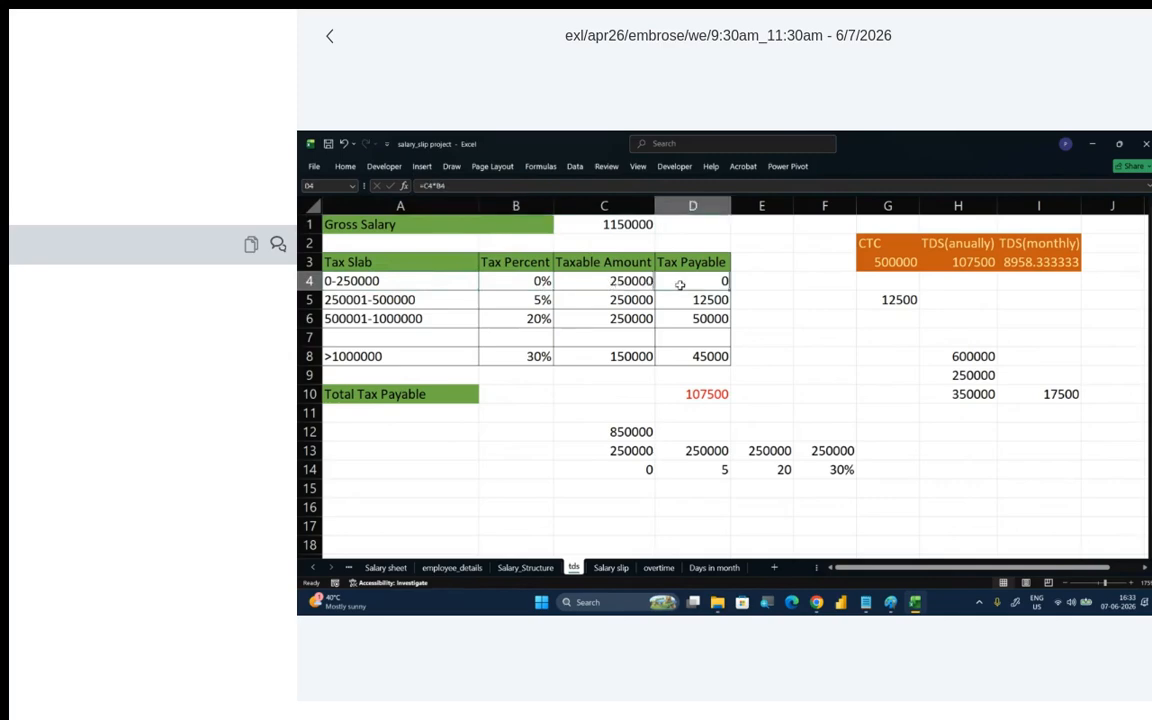
{"action": "left_click", "coordinate": [401, 300]}
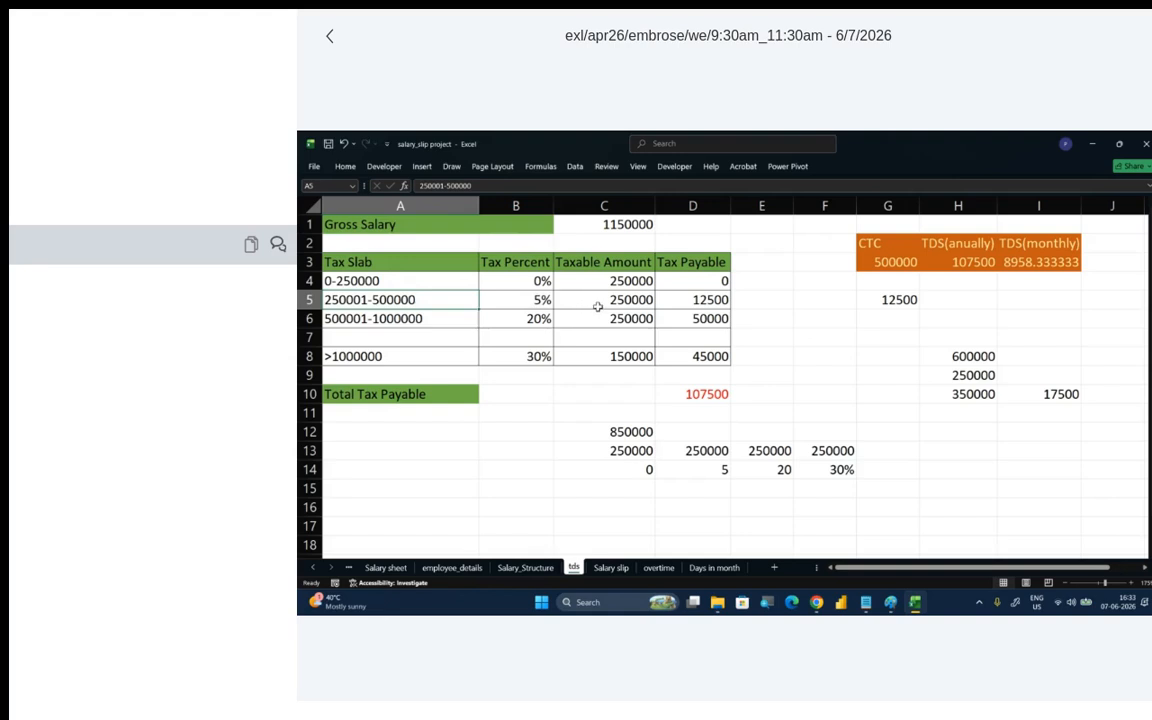
{"action": "left_click", "coordinate": [701, 305]}
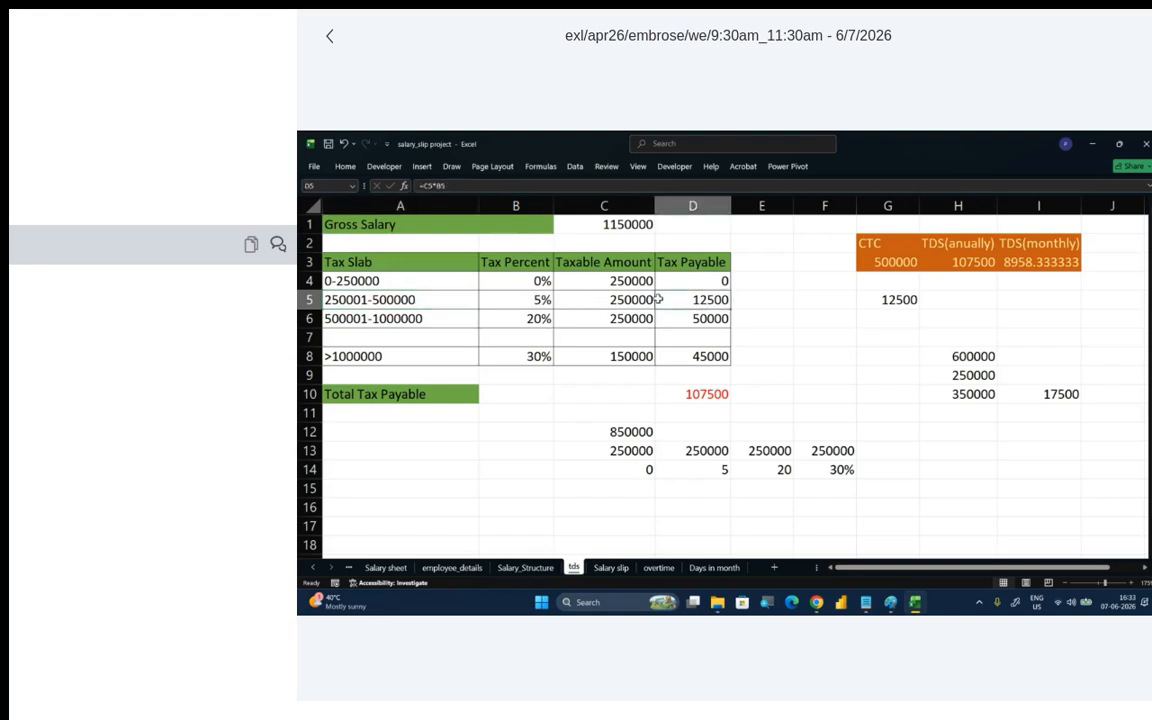
{"action": "left_click", "coordinate": [606, 301]}
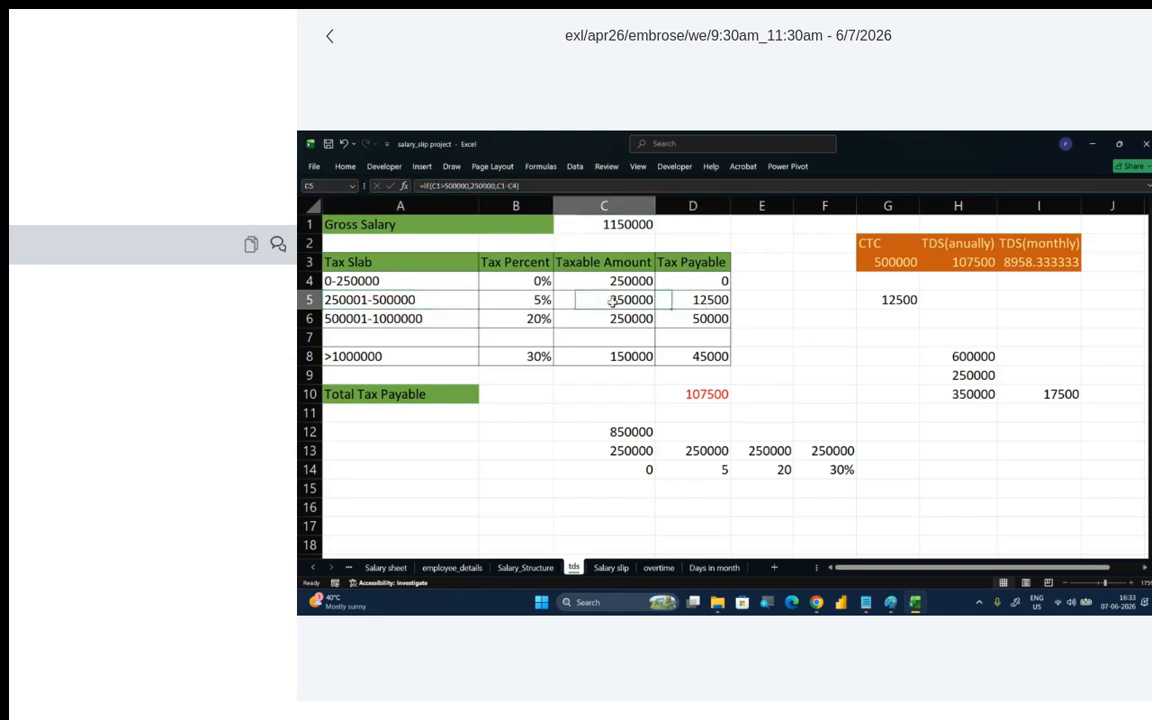
{"action": "left_click", "coordinate": [698, 300]}
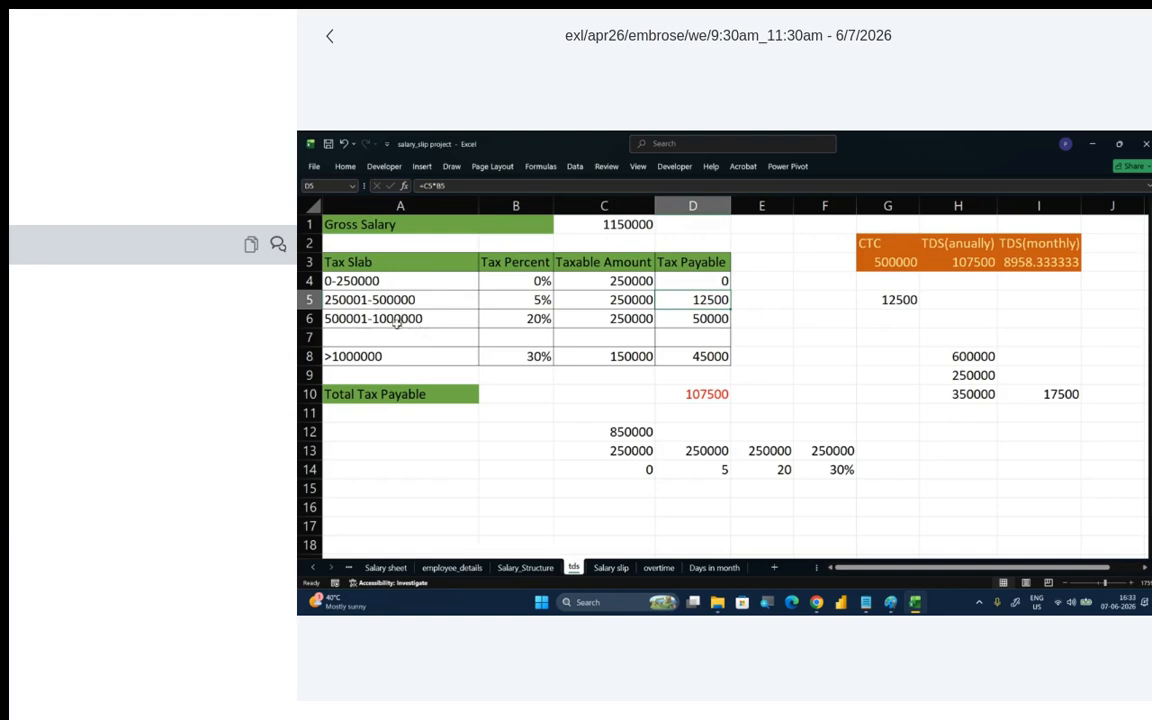
{"action": "left_click", "coordinate": [527, 318]}
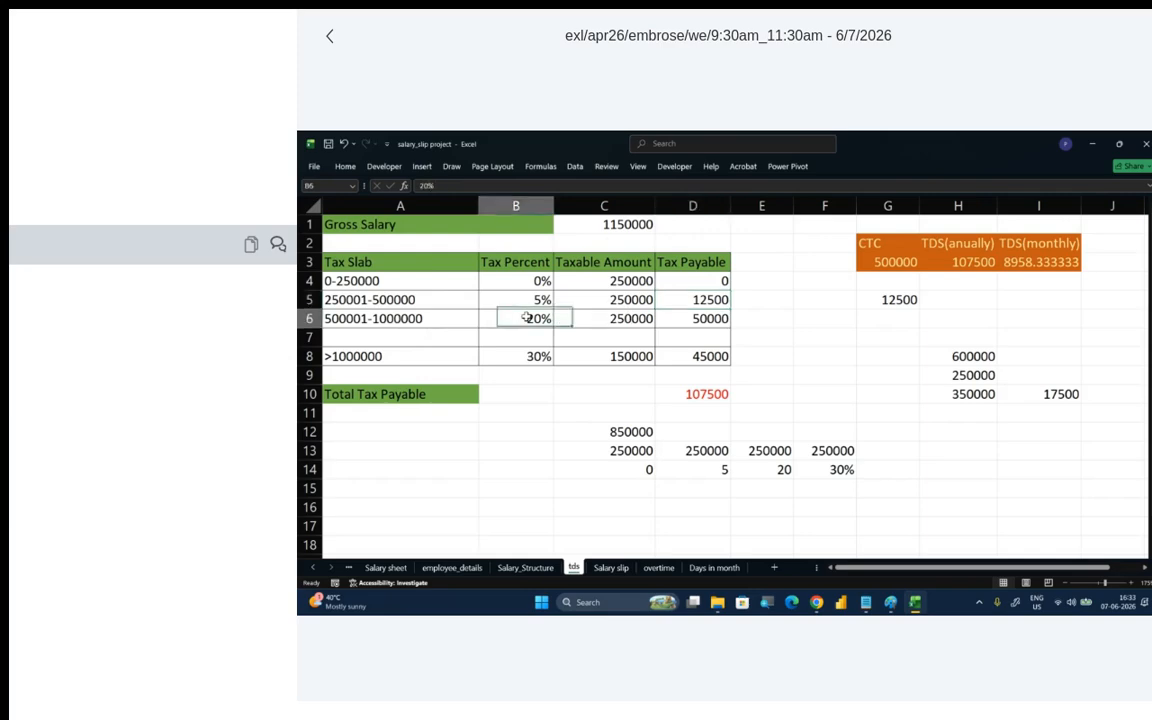
{"action": "left_click", "coordinate": [691, 321]}
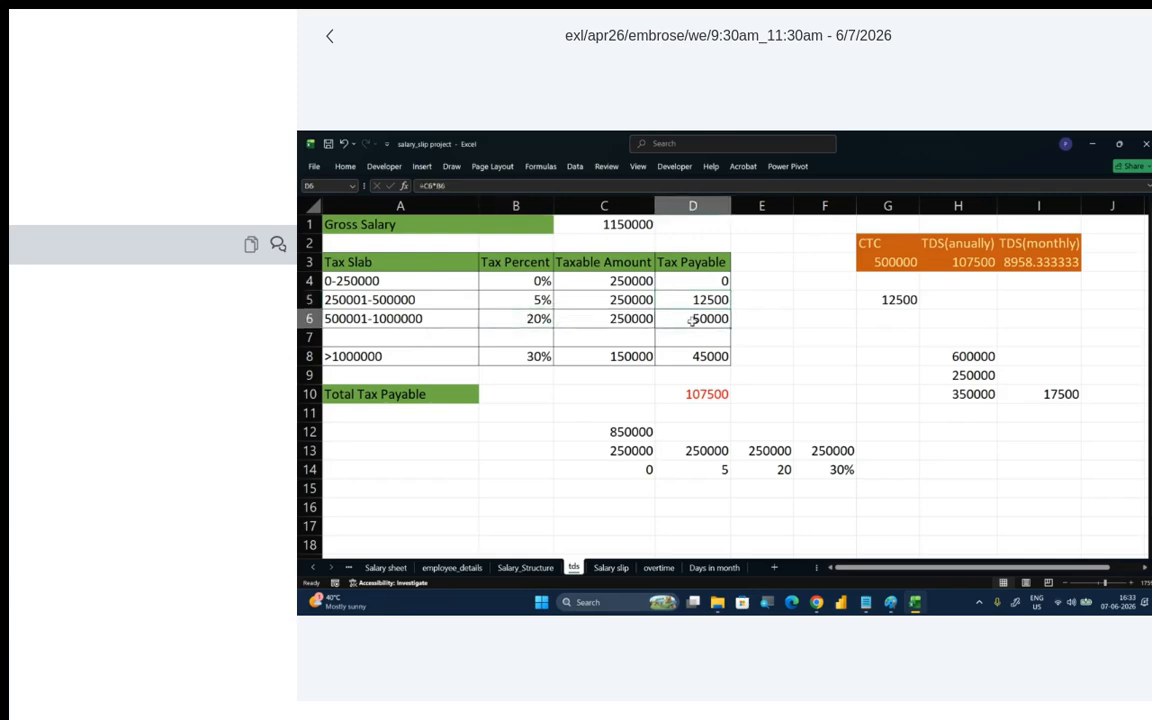
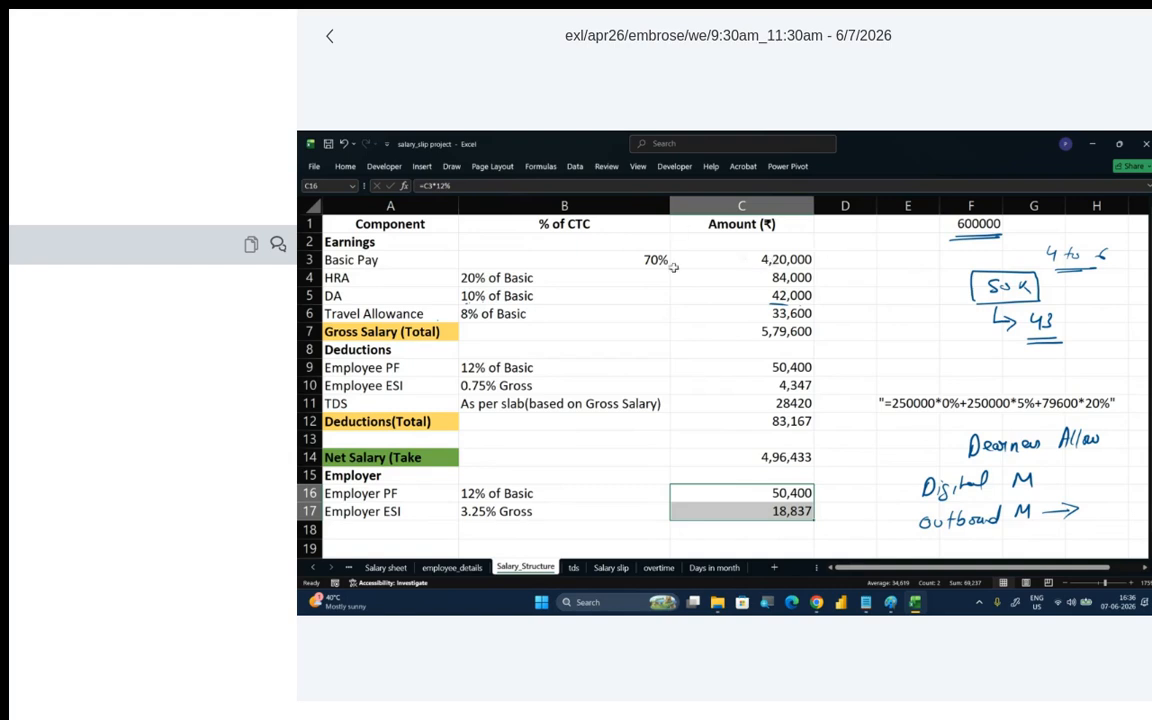
- Examine the overtime formula in G8, the HRA lookup in I5 and the TDS lookup in P5 on the Salary sheet
{"action": "left_click", "coordinate": [349, 568]}
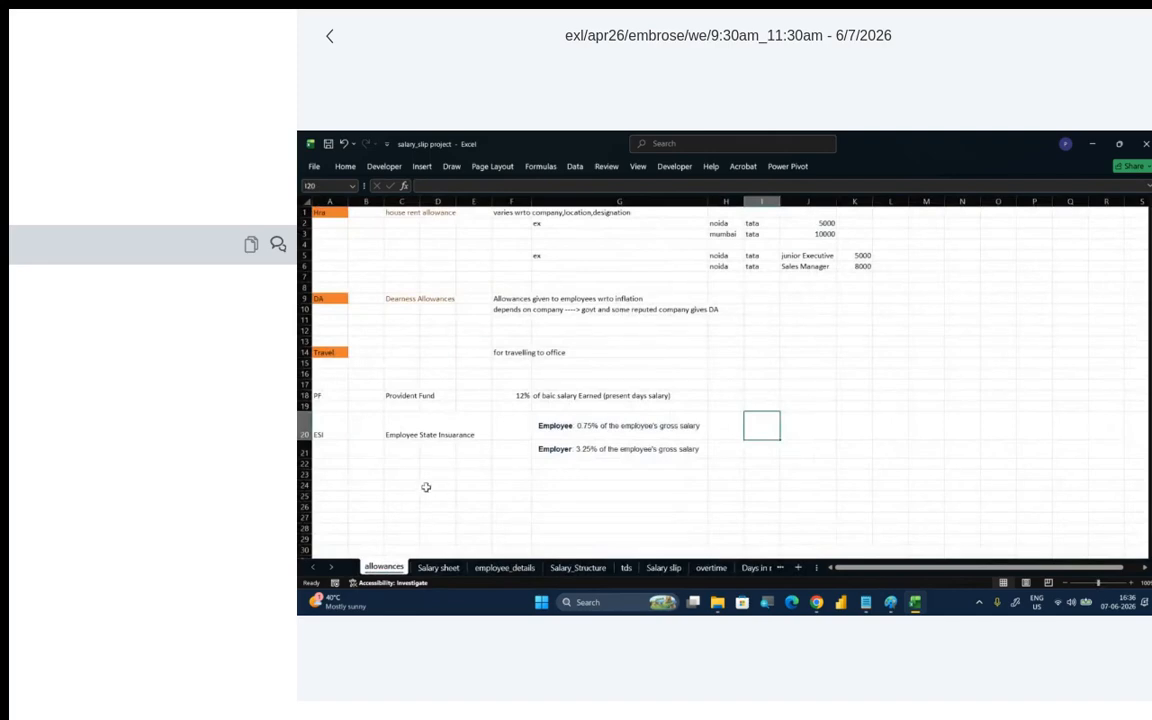
{"action": "left_click", "coordinate": [438, 567]}
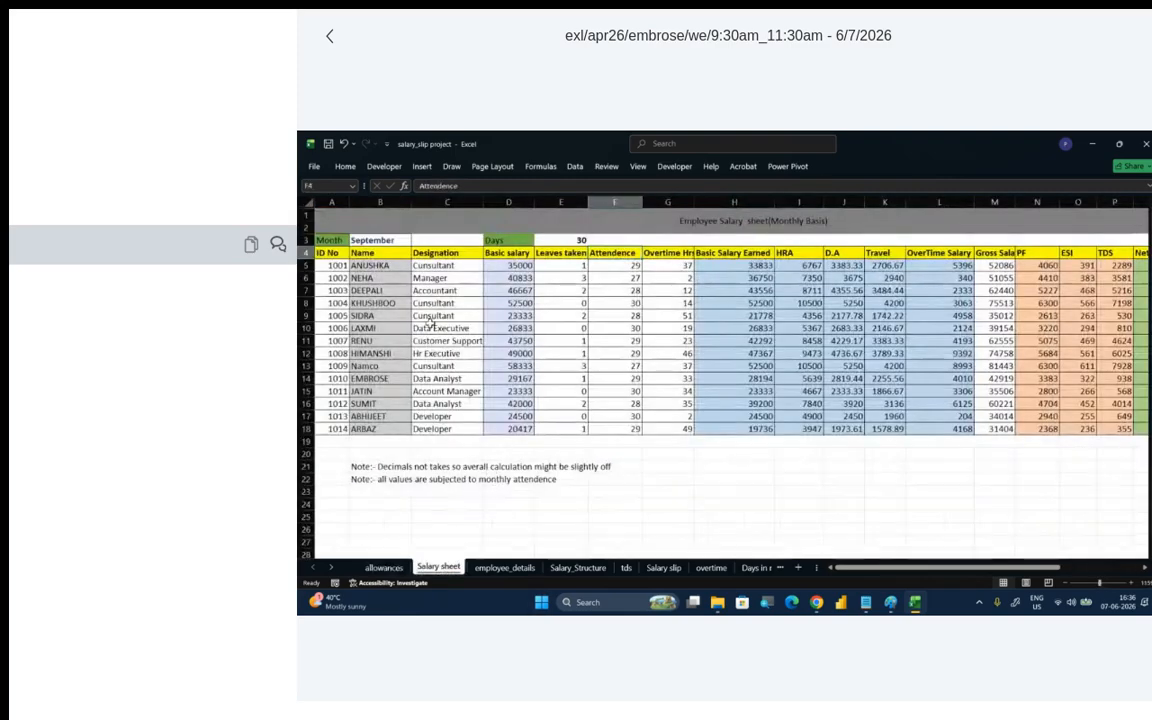
{"action": "left_click", "coordinate": [766, 302]}
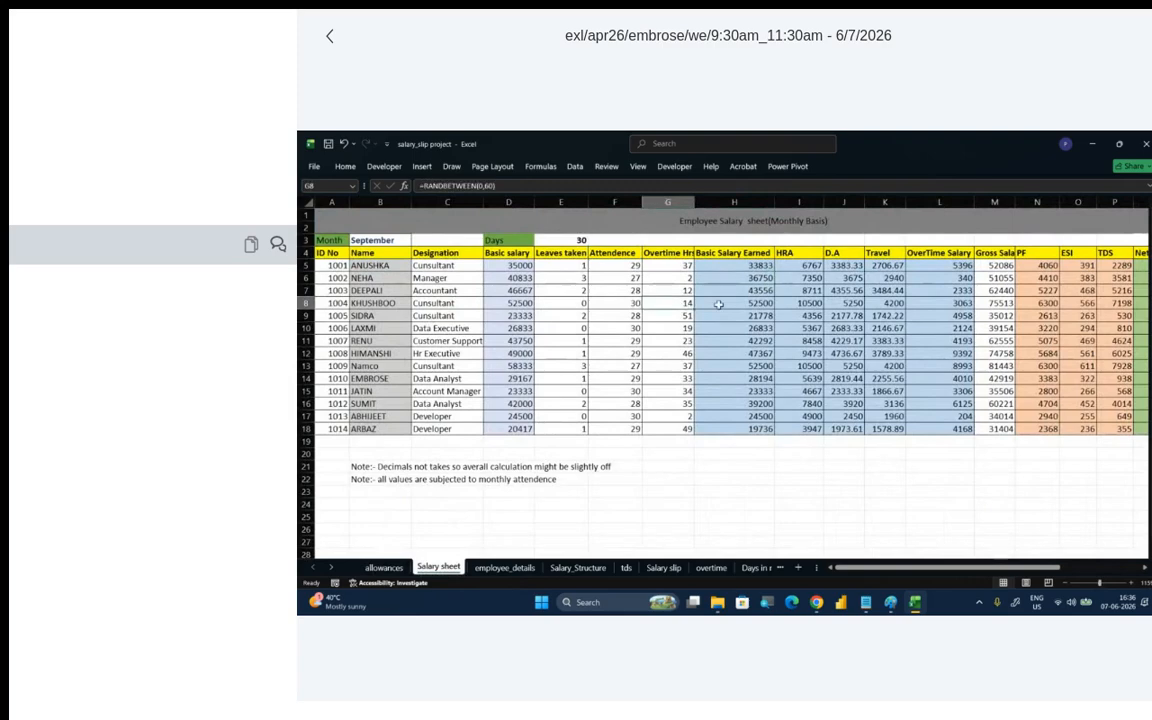
{"action": "left_click", "coordinate": [798, 265]}
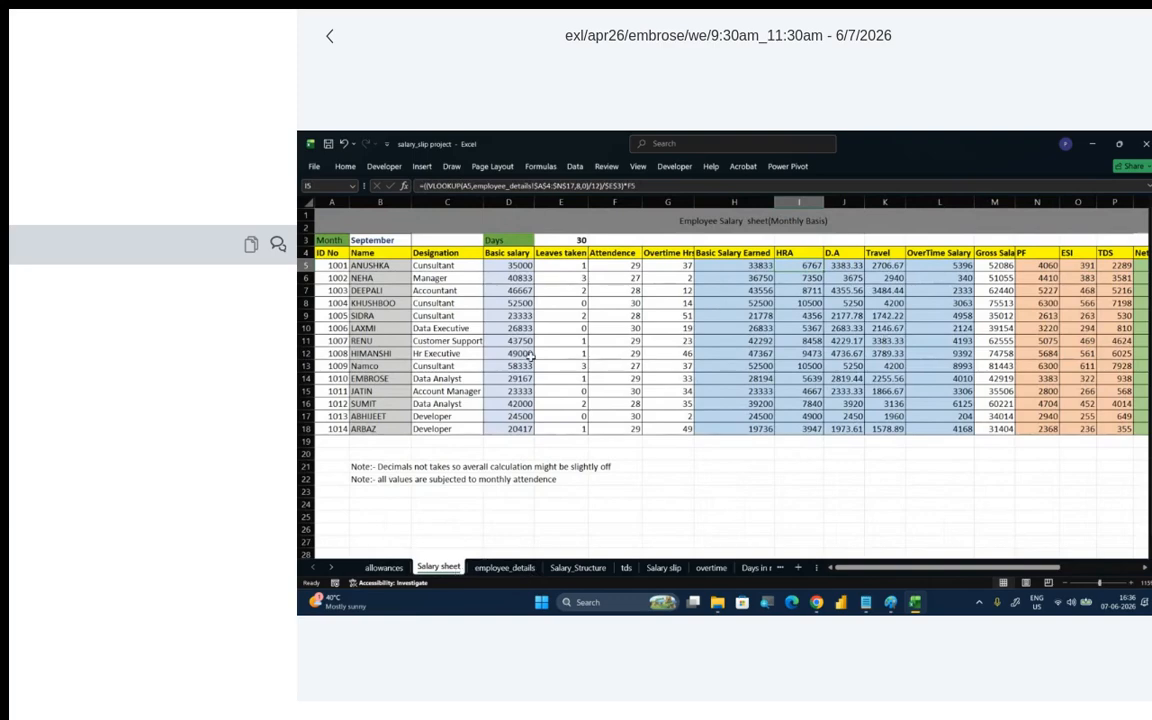
{"action": "scroll", "coordinate": [790, 516], "scroll_direction": "right", "scroll_amount": 2}
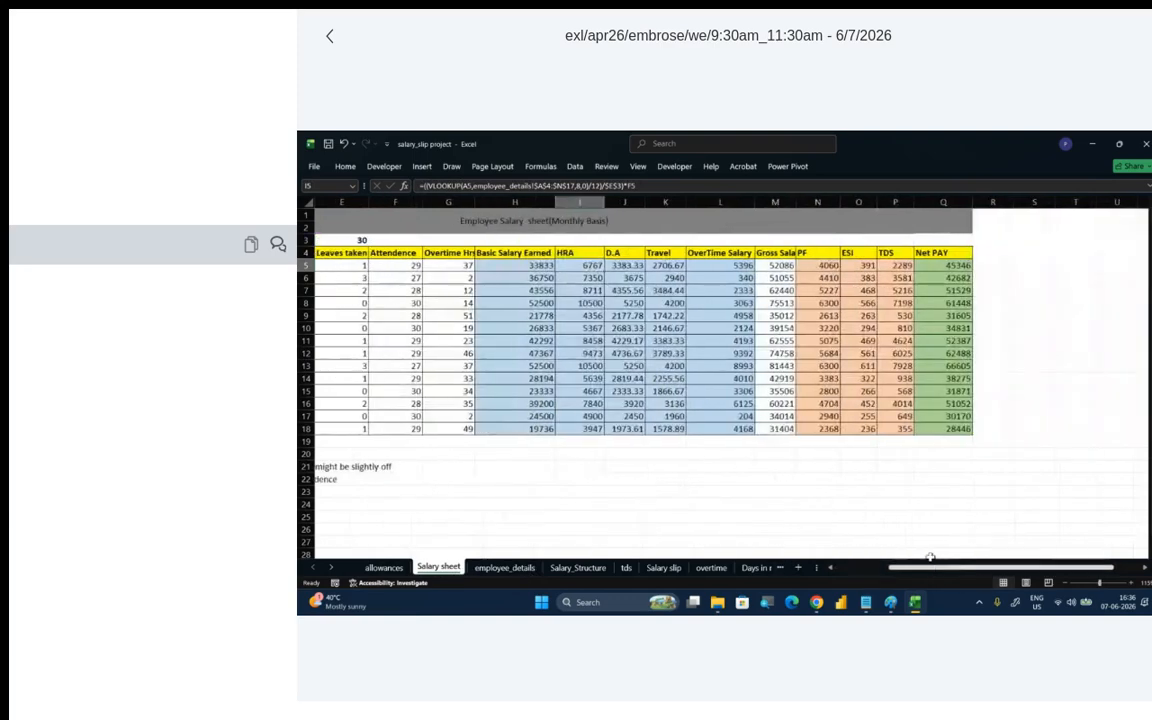
{"action": "left_click", "coordinate": [887, 265]}
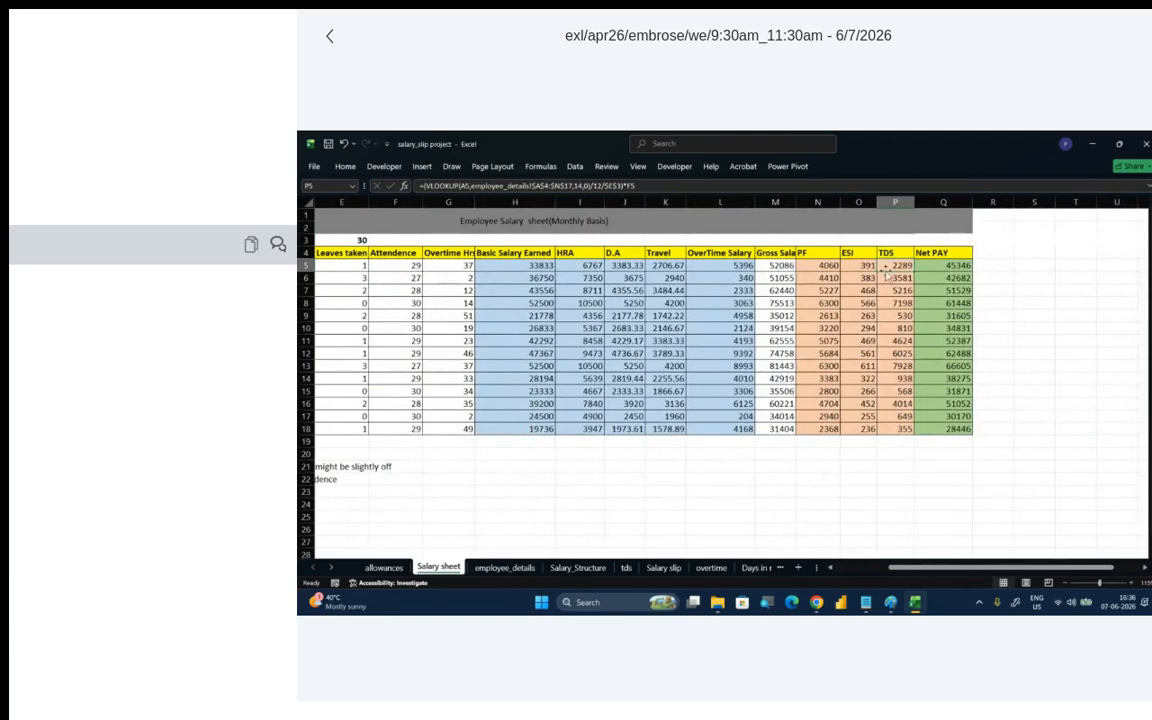
- Examine the annual gross salary formula in K4, the PF formula in L6 and the slab-based TDS formula in N5 on employee_details
{"action": "left_click", "coordinate": [505, 567]}
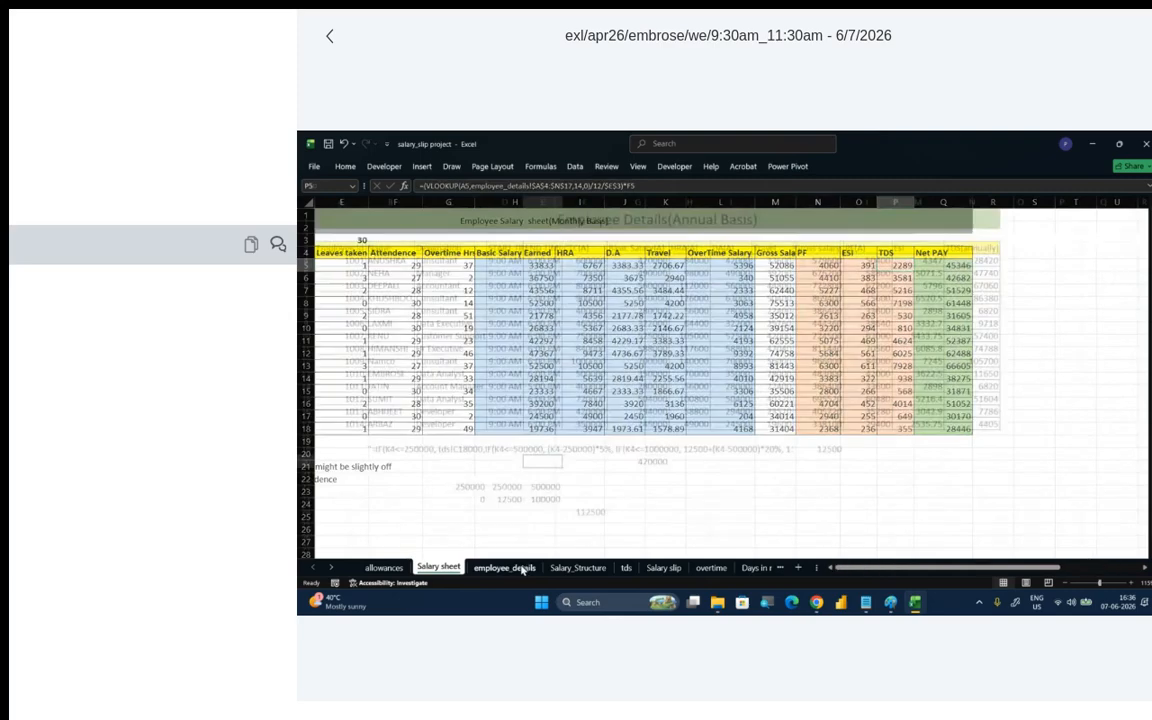
{"action": "left_click", "coordinate": [803, 264]}
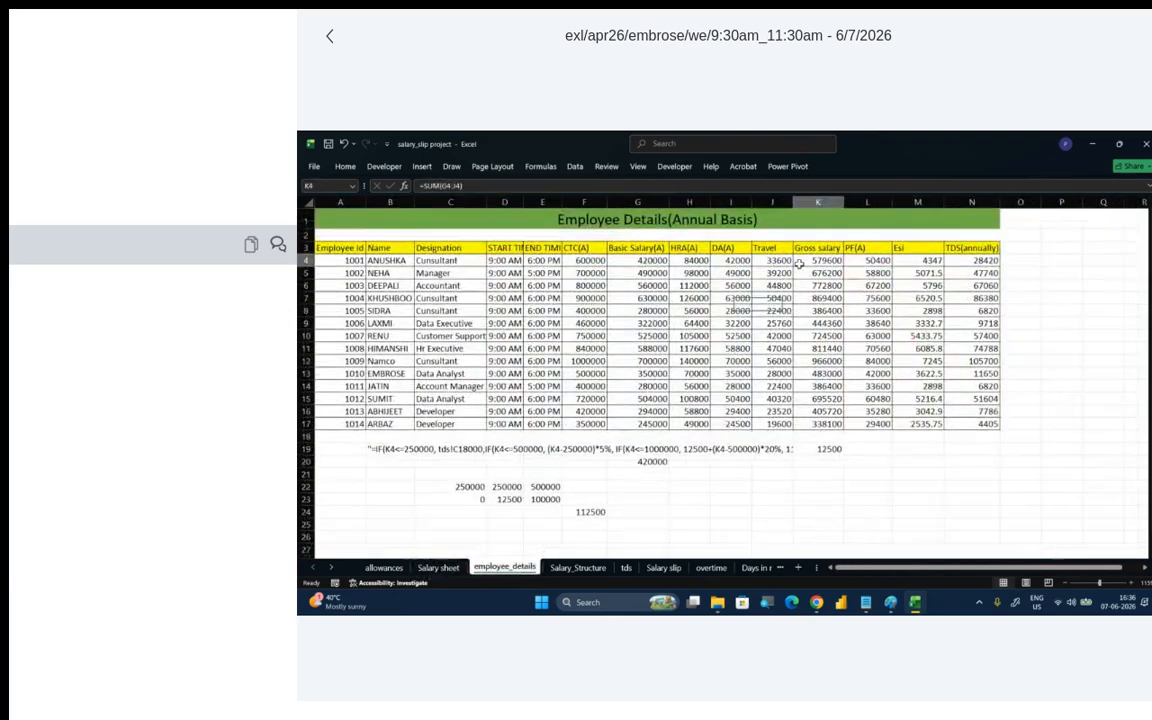
{"action": "left_click", "coordinate": [731, 273]}
{"action": "left_click", "coordinate": [576, 277]}
{"action": "left_click", "coordinate": [429, 295]}
{"action": "left_click", "coordinate": [388, 289]}
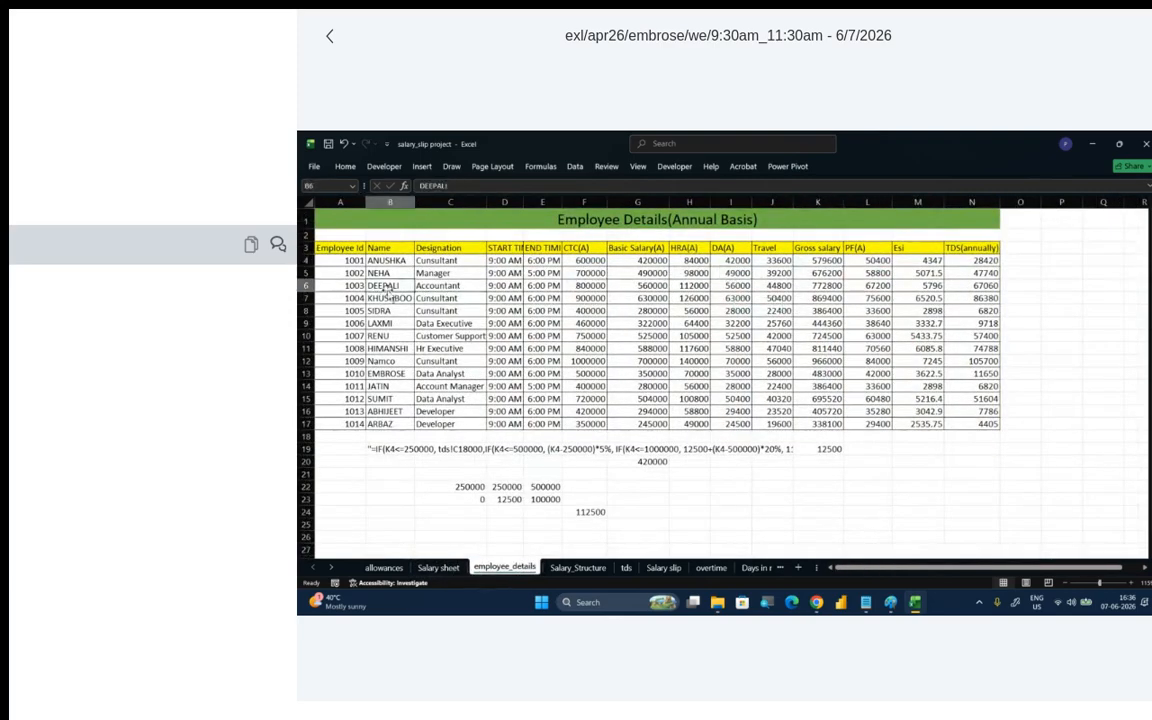
{"action": "left_click", "coordinate": [575, 288]}
{"action": "left_click", "coordinate": [714, 283]}
{"action": "left_click", "coordinate": [798, 283]}
{"action": "left_click", "coordinate": [865, 282]}
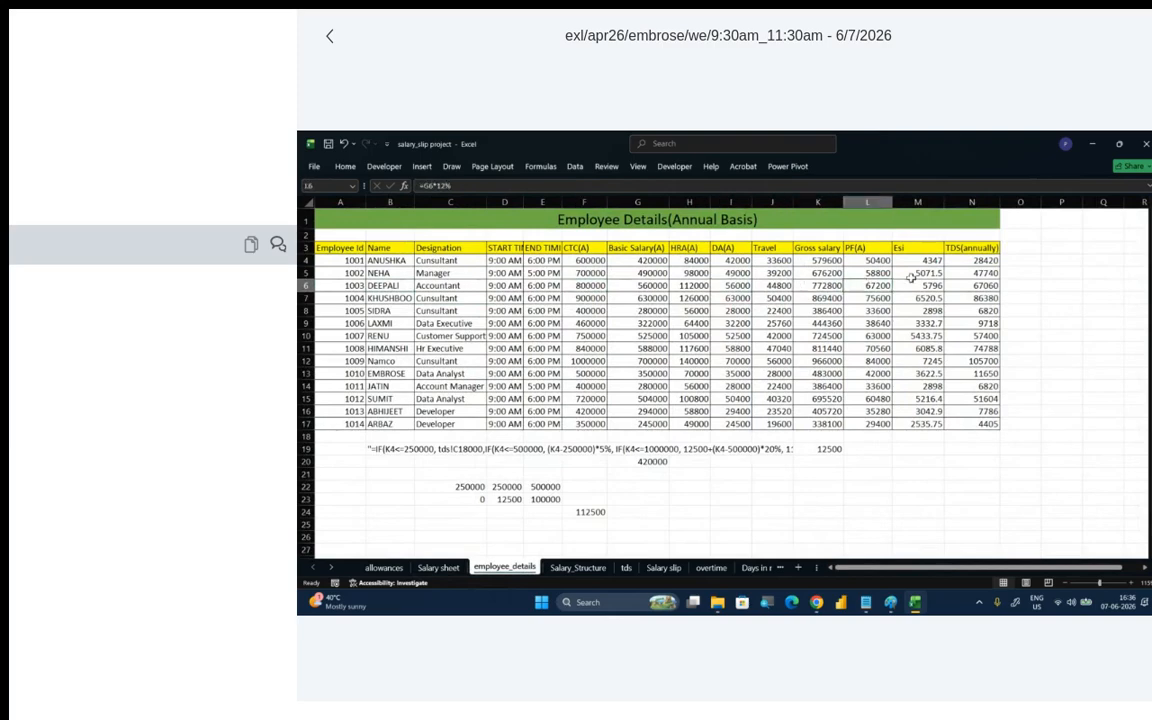
{"action": "left_click", "coordinate": [933, 275]}
{"action": "left_click", "coordinate": [979, 270]}
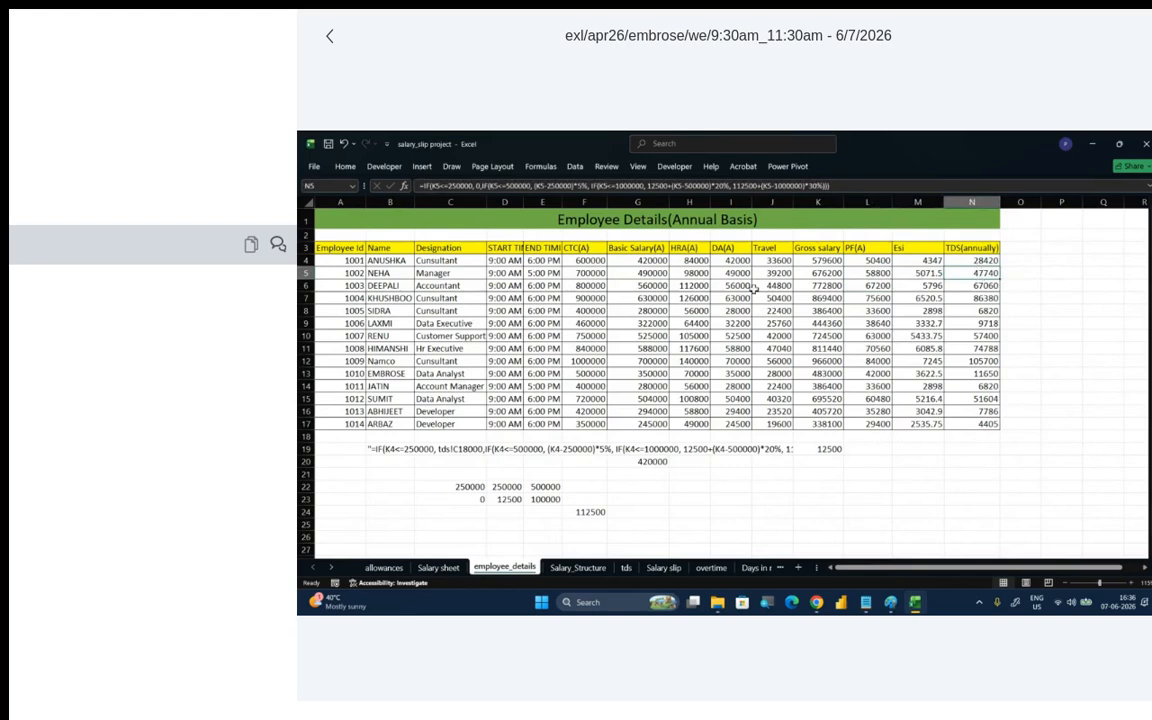
- Review the employee table A3:N17, the start time in D4 and the CTC values in F4:F17
{"action": "left_click_drag", "start_coordinate": [330, 247], "coordinate": [975, 424]}
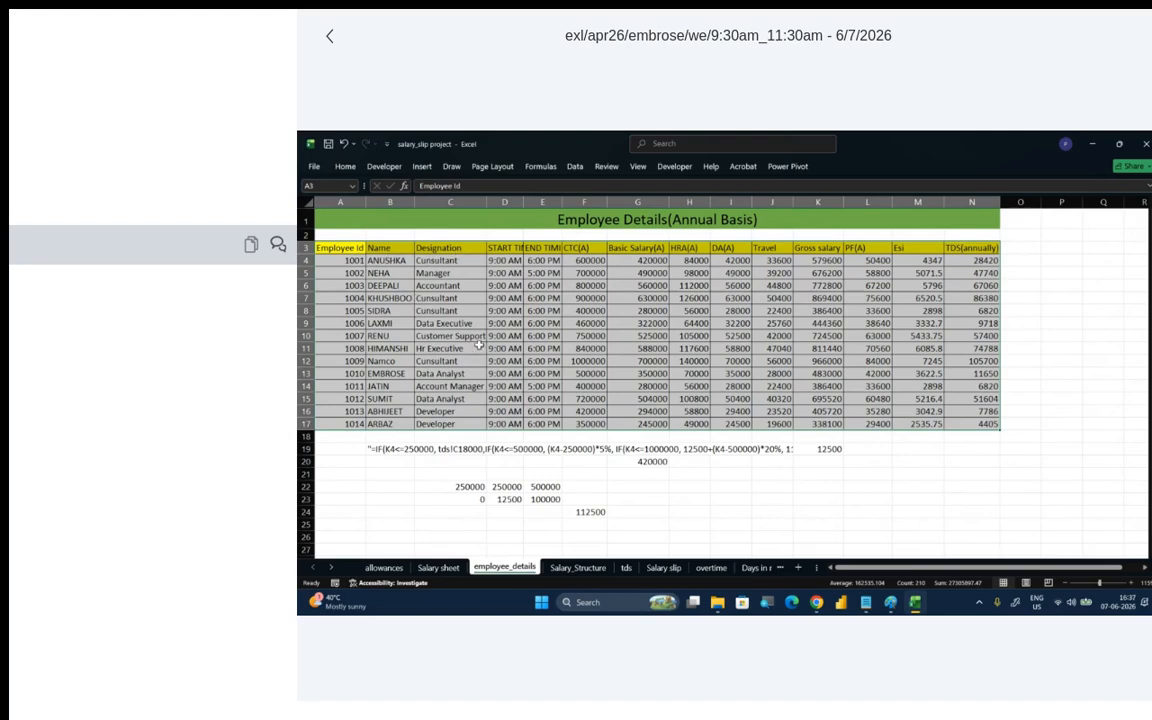
{"action": "left_click", "coordinate": [508, 261]}
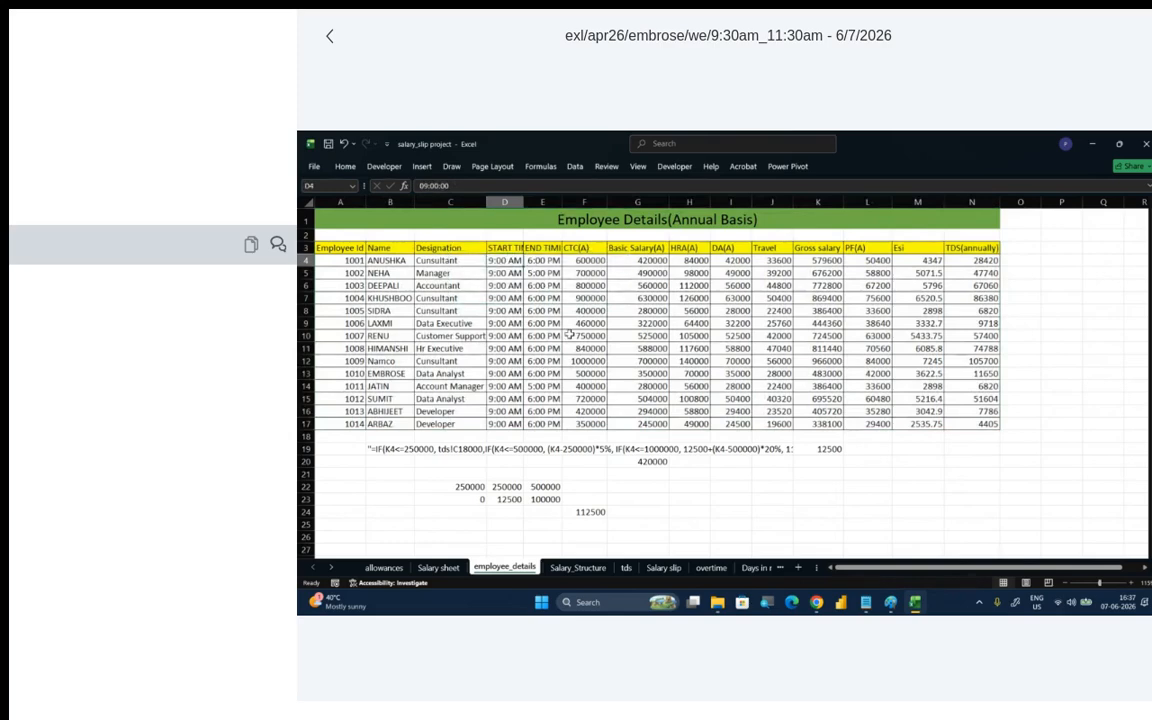
{"action": "left_click_drag", "start_coordinate": [590, 260], "coordinate": [592, 283]}
{"action": "left_click_drag", "start_coordinate": [596, 416], "coordinate": [592, 424]}
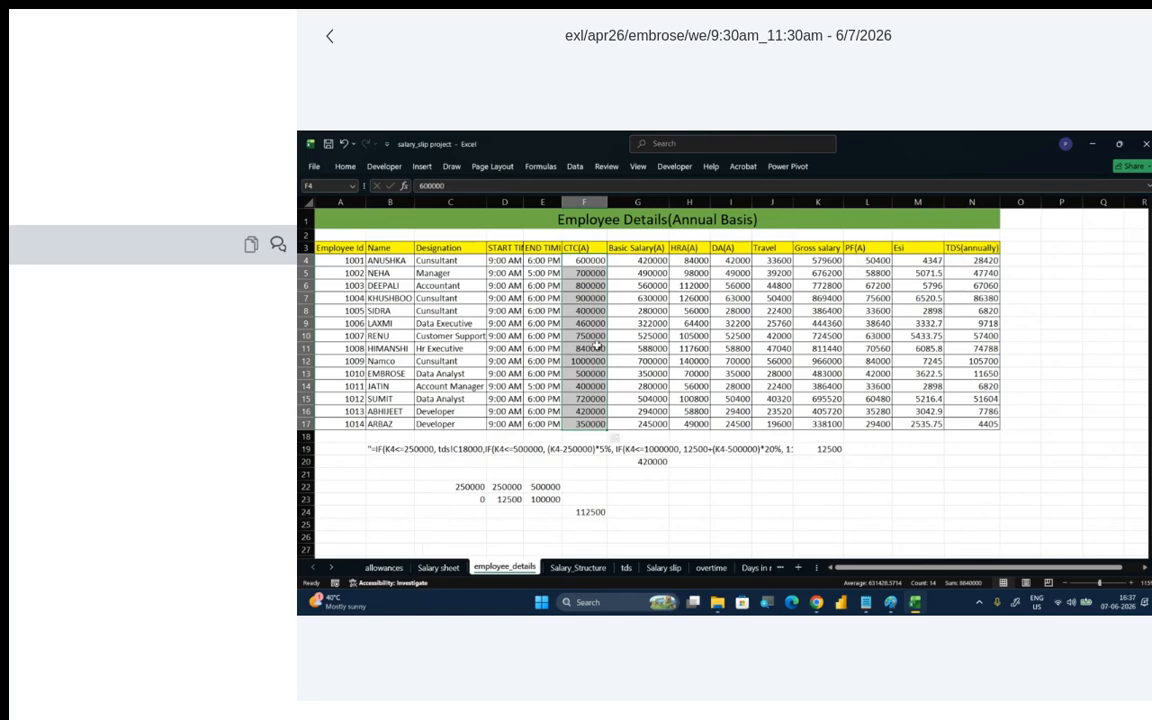
- Set the month in cell B3 of the Salary sheet to June
{"action": "left_click", "coordinate": [438, 567]}
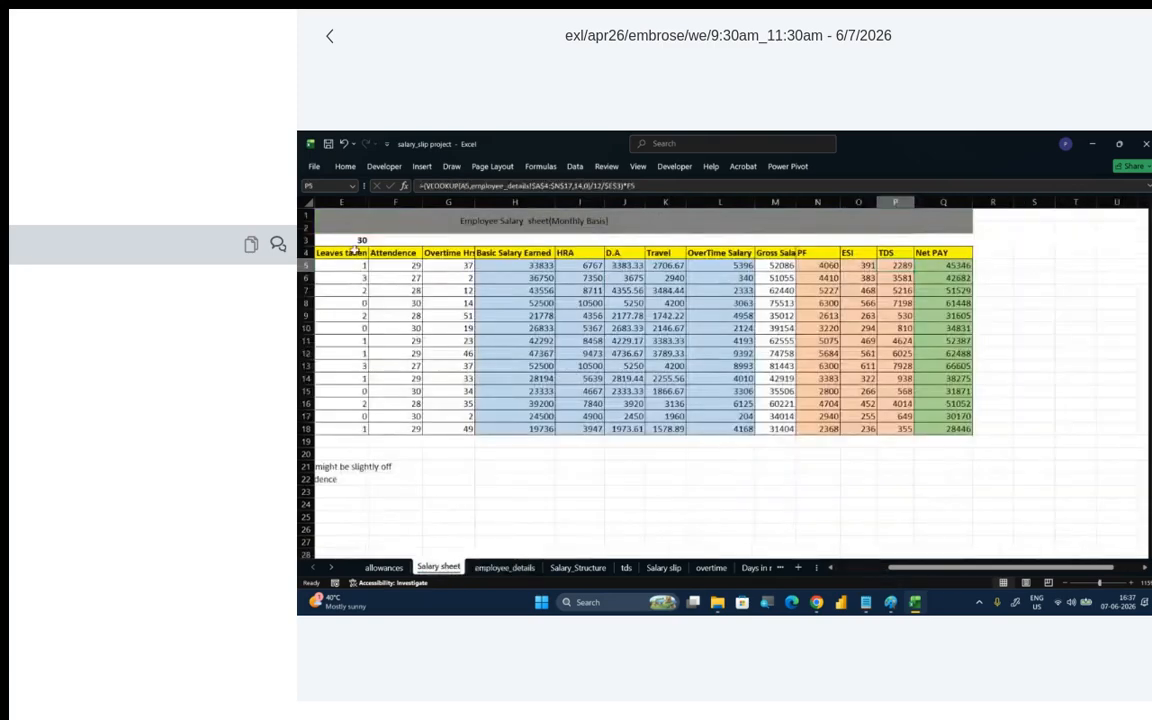
{"action": "left_click_drag", "start_coordinate": [885, 567], "coordinate": [808, 573]}
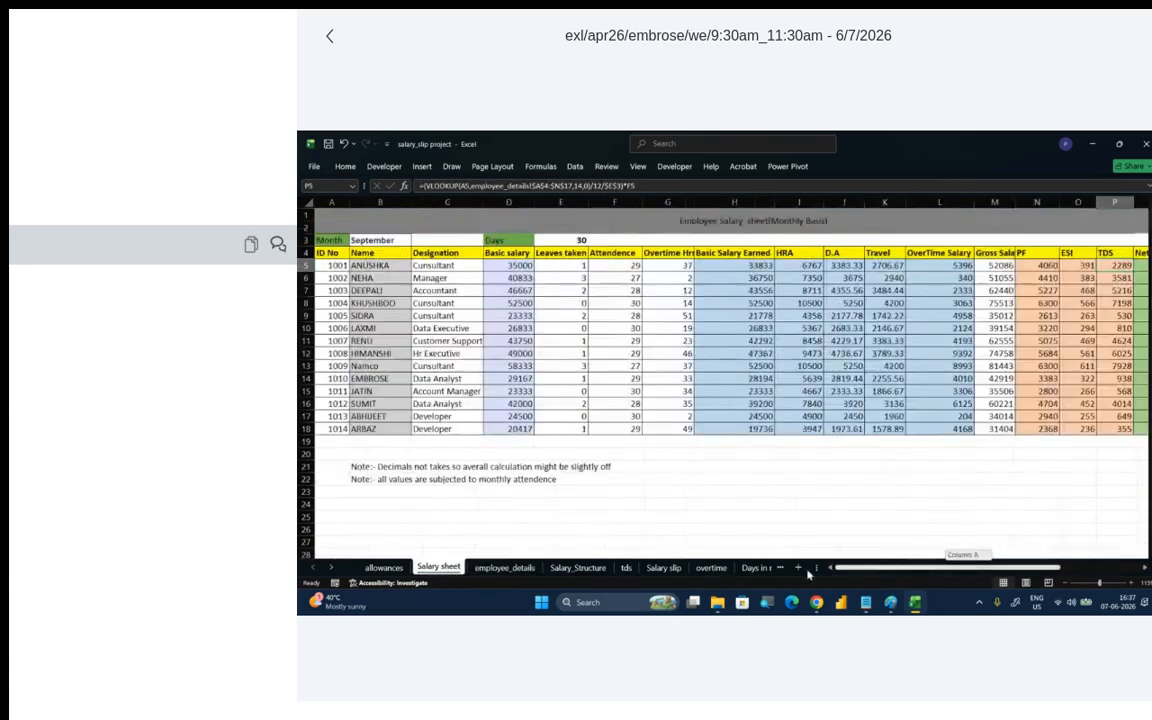
{"action": "left_click", "coordinate": [392, 240]}
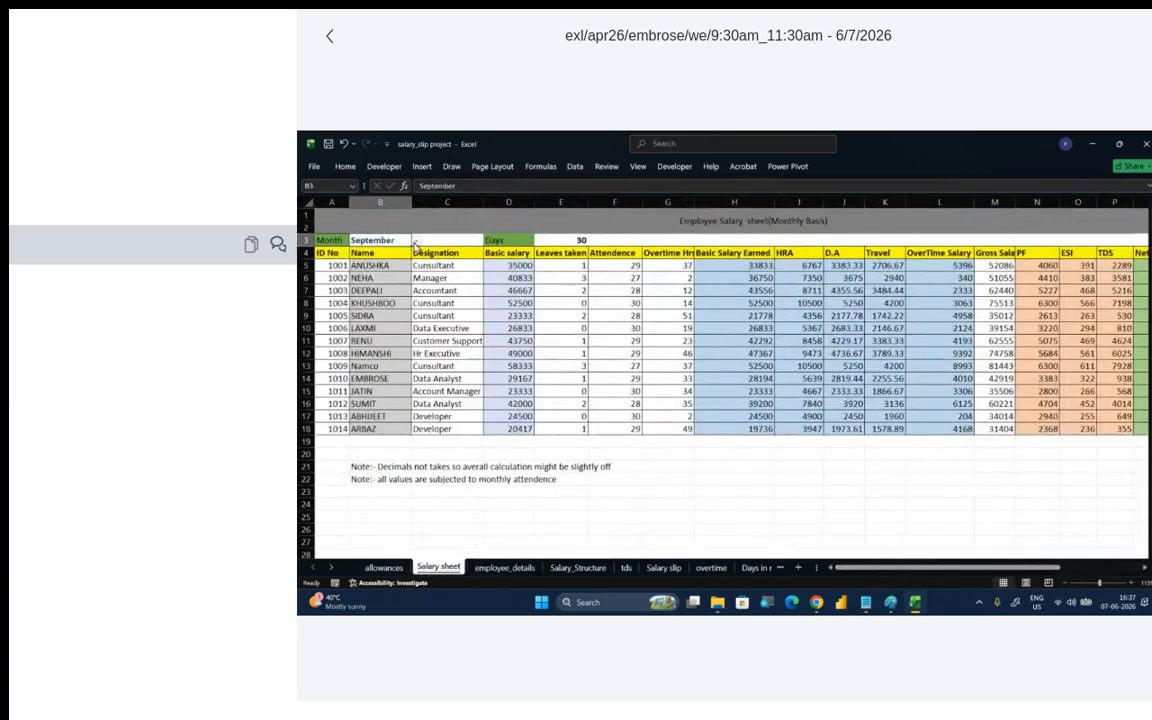
{"action": "left_click", "coordinate": [415, 242]}
{"action": "left_click", "coordinate": [395, 263]}
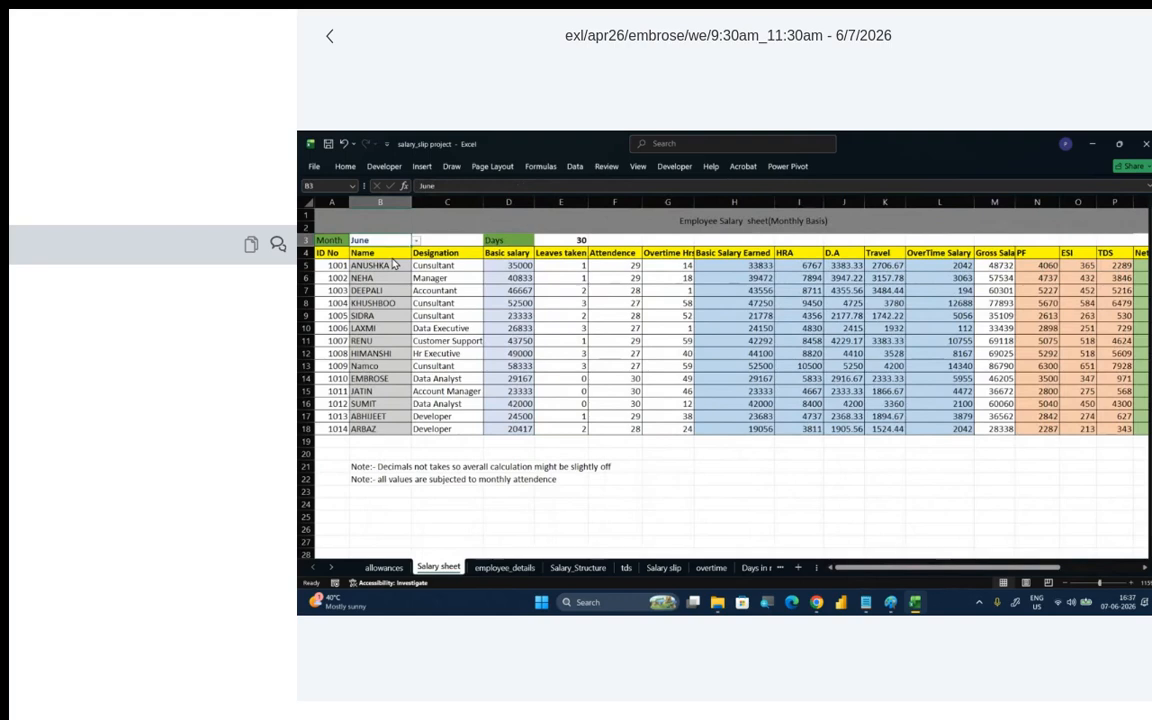
- Check the days-in-month formula in E3 and set the month in B3 to July
{"action": "left_click", "coordinate": [566, 240]}
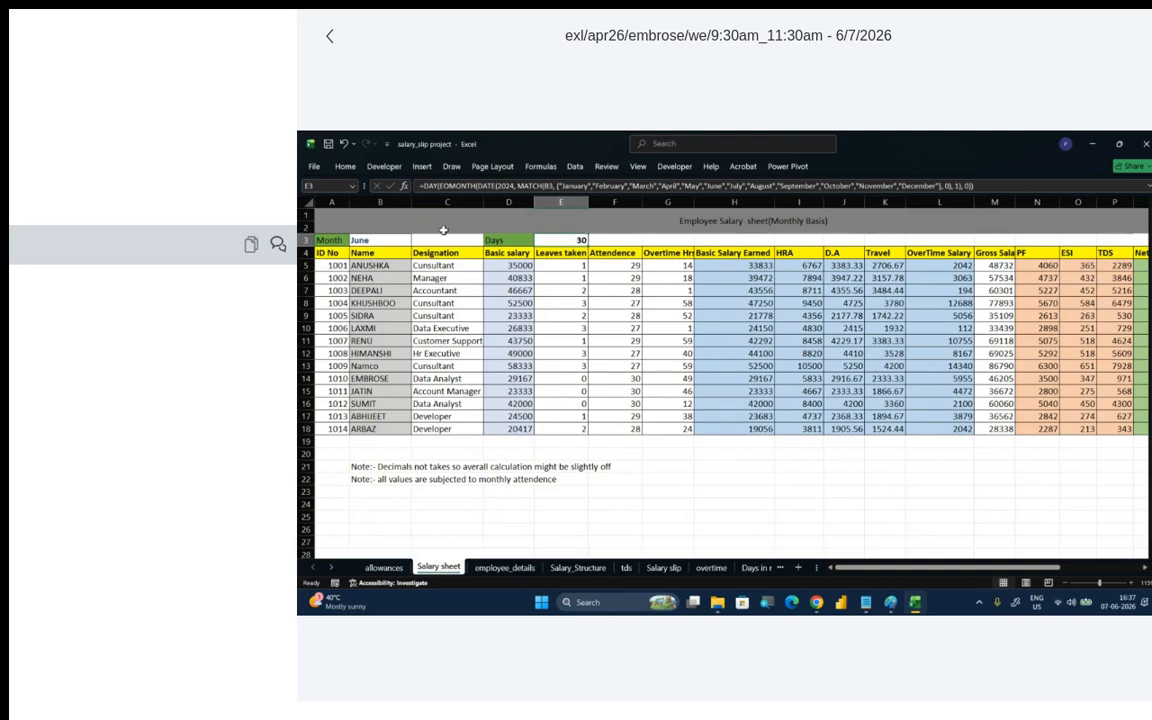
{"action": "left_click", "coordinate": [398, 242]}
{"action": "left_click", "coordinate": [560, 239]}
{"action": "left_click", "coordinate": [405, 241]}
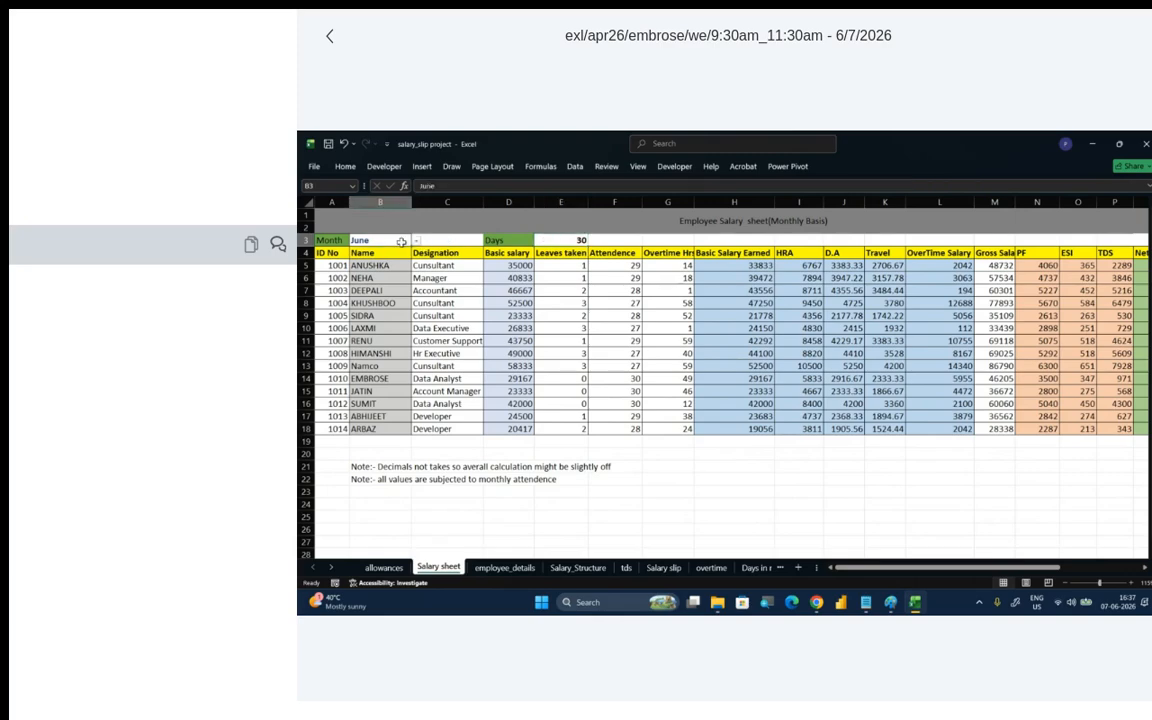
{"action": "left_click", "coordinate": [416, 241]}
{"action": "left_click", "coordinate": [379, 275]}
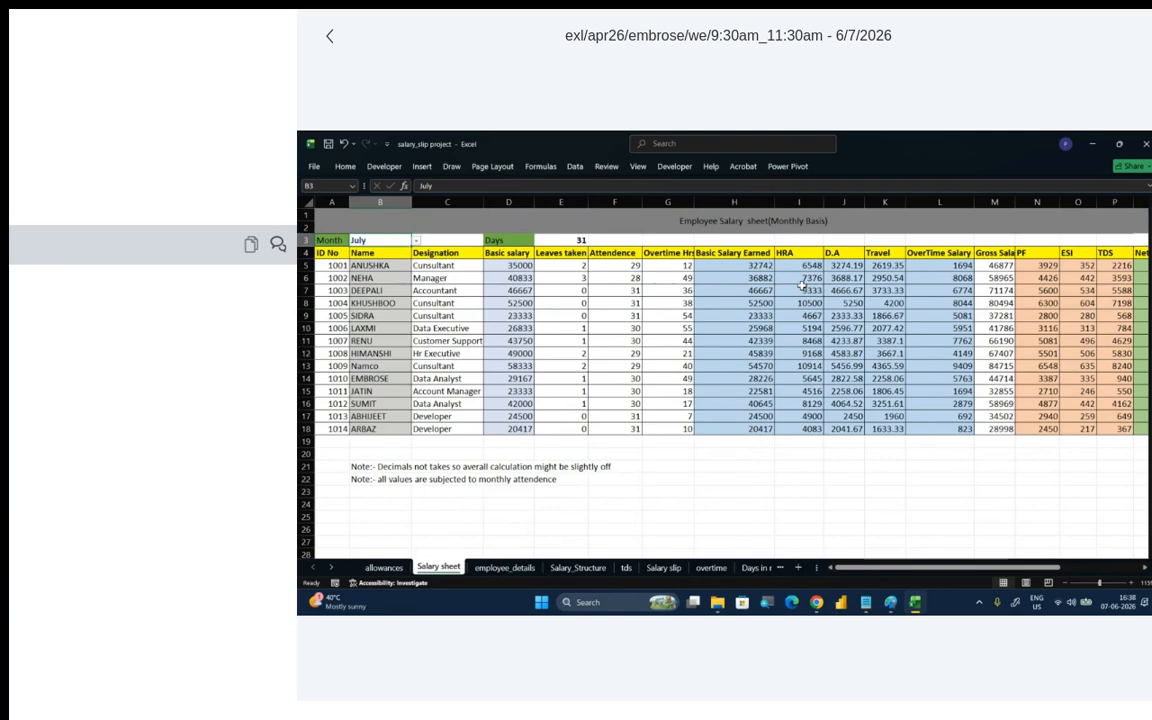
- Check the days formula in E3 and the earned basic salary formula in H5, and set the month in B3 to August
{"action": "left_click", "coordinate": [580, 239]}
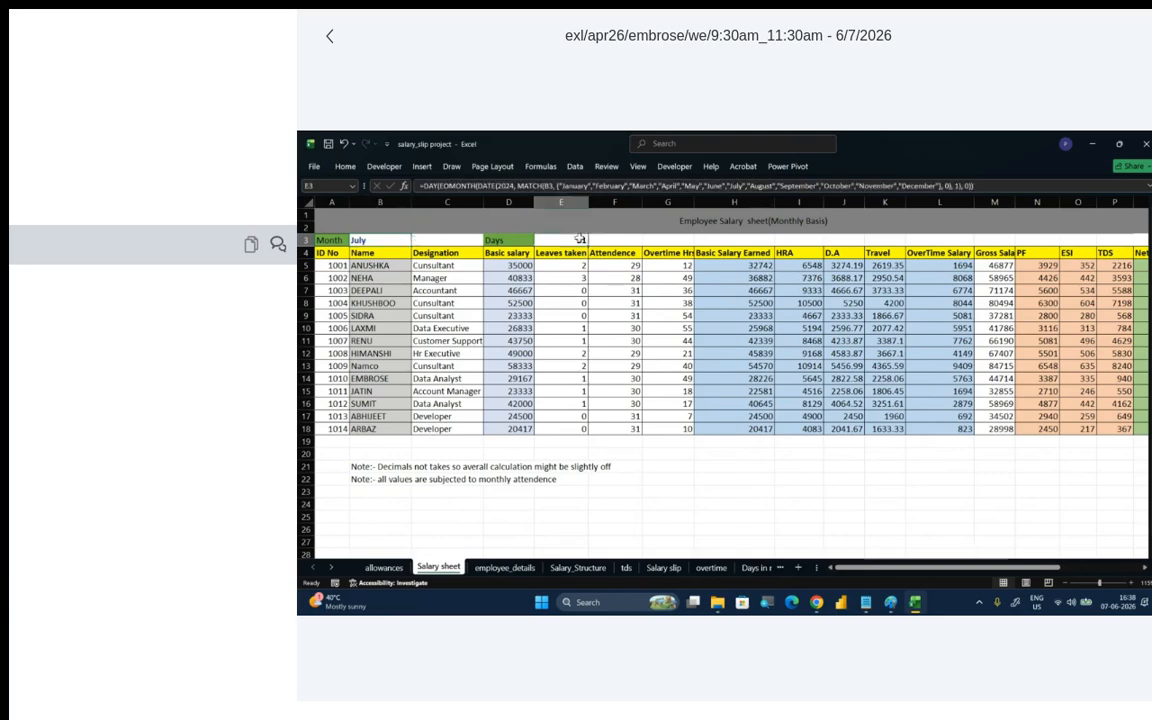
{"action": "left_click", "coordinate": [759, 265]}
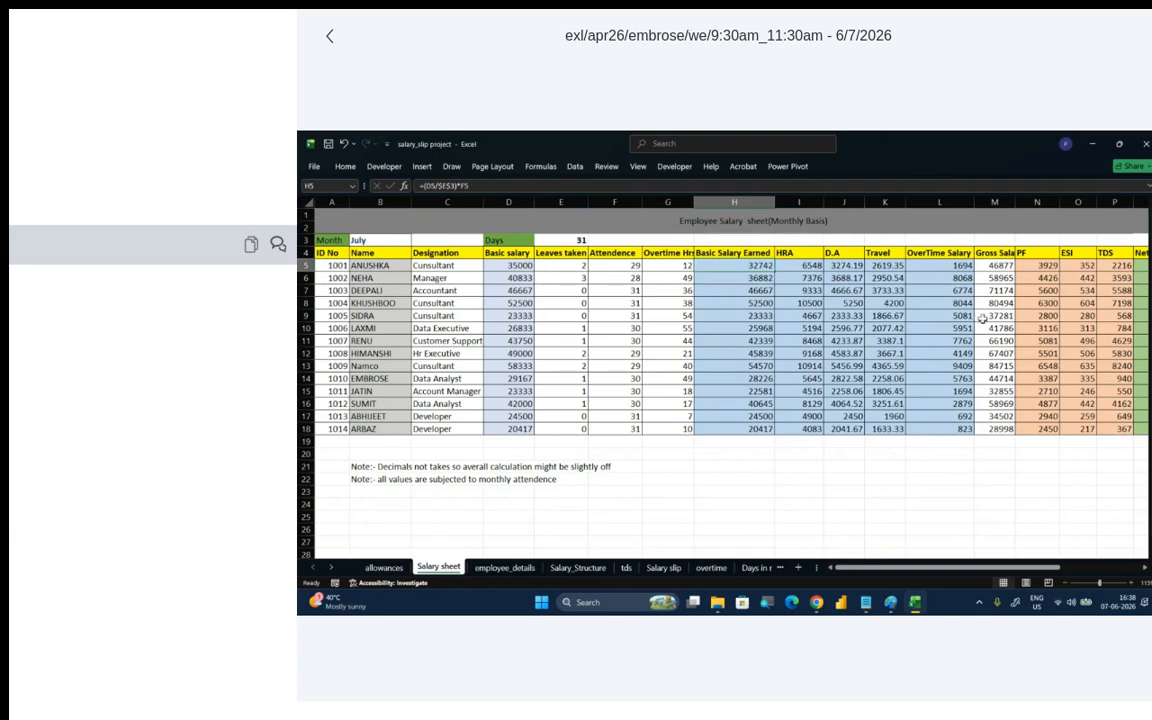
{"action": "left_click", "coordinate": [394, 240]}
{"action": "left_click", "coordinate": [416, 240]}
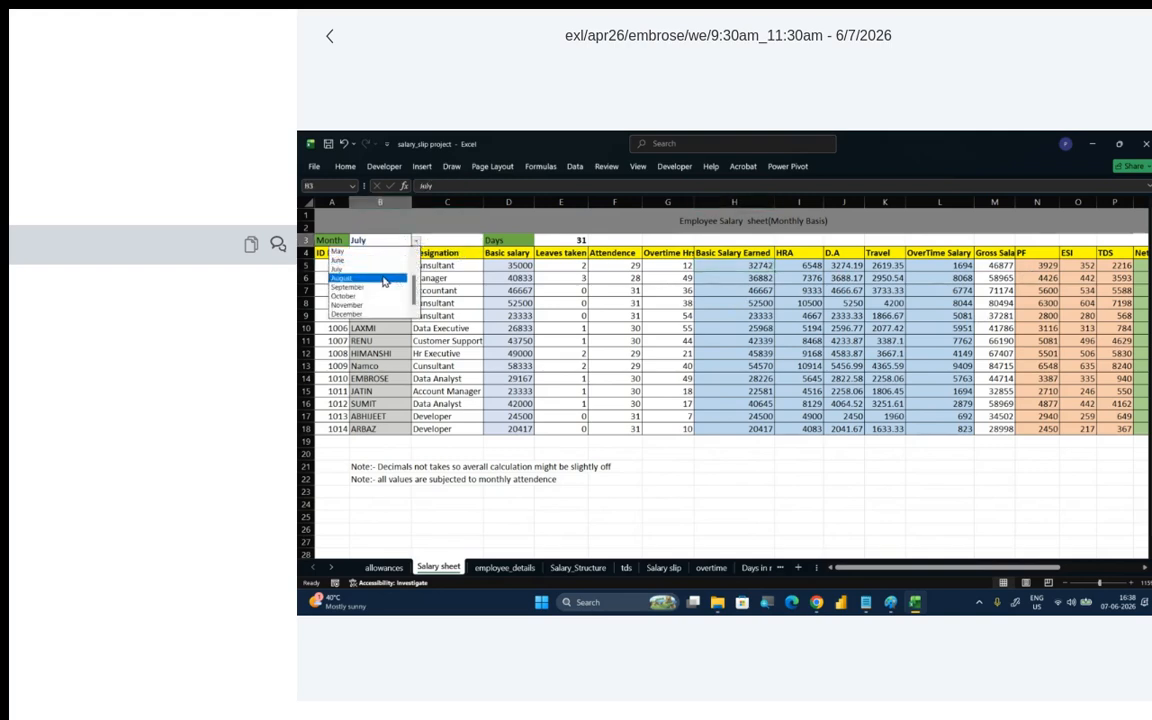
{"action": "left_click", "coordinate": [388, 278]}
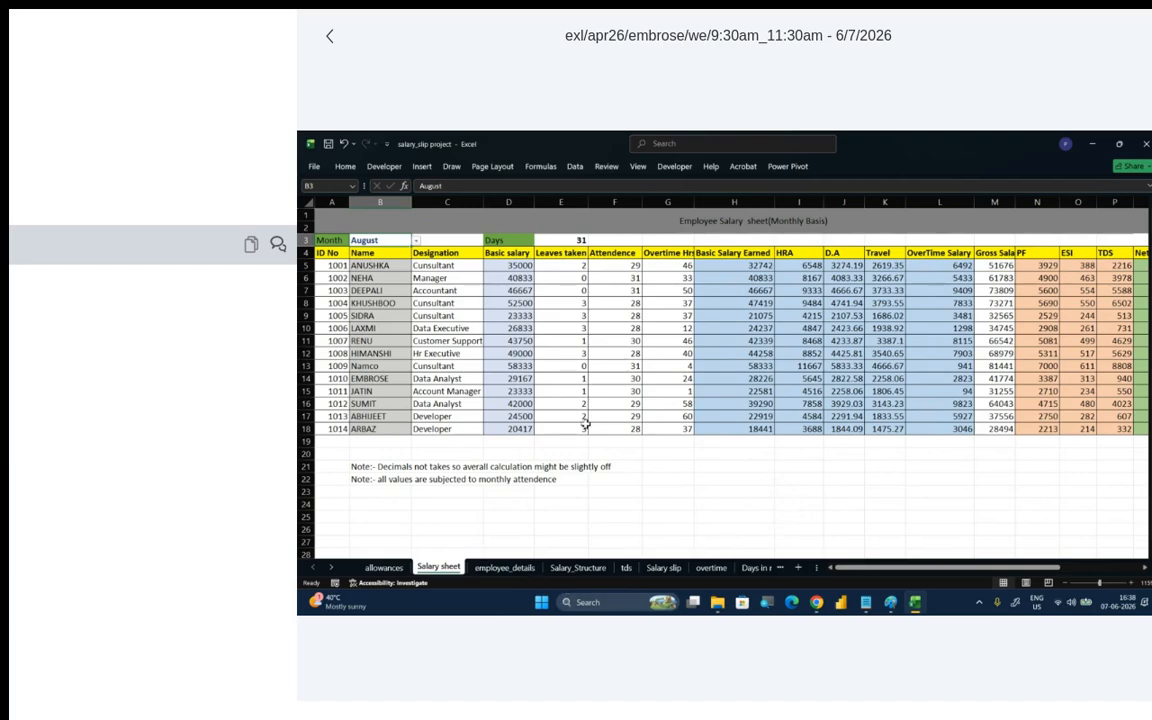
- Check the name lookup formula in I5 of the Salary slip sheet and choose the fifth employee's code in I4
{"action": "left_click", "coordinate": [576, 567]}
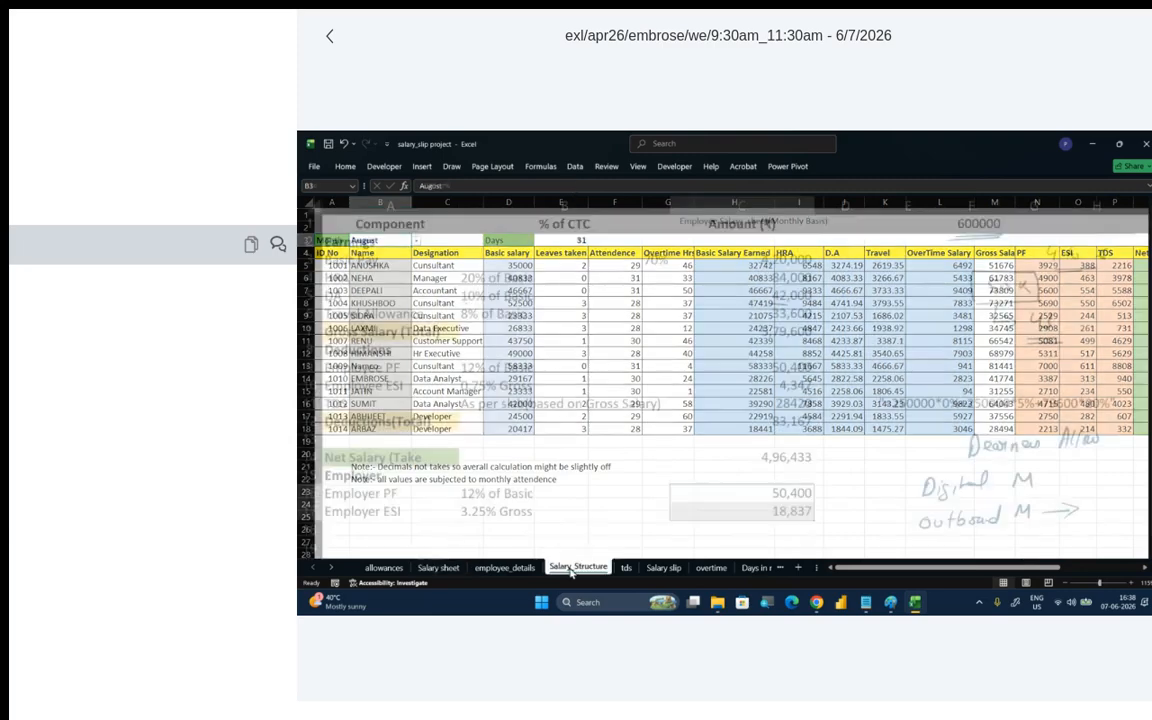
{"action": "left_click", "coordinate": [626, 567]}
{"action": "left_click", "coordinate": [663, 567]}
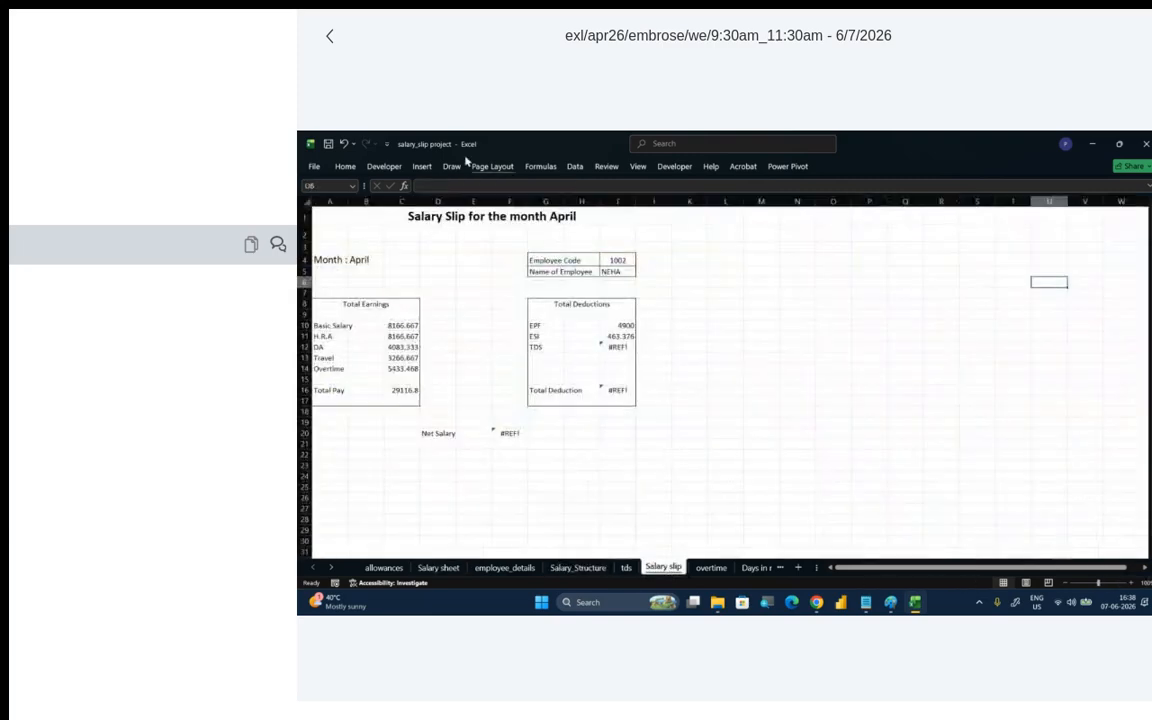
{"action": "left_click", "coordinate": [615, 271]}
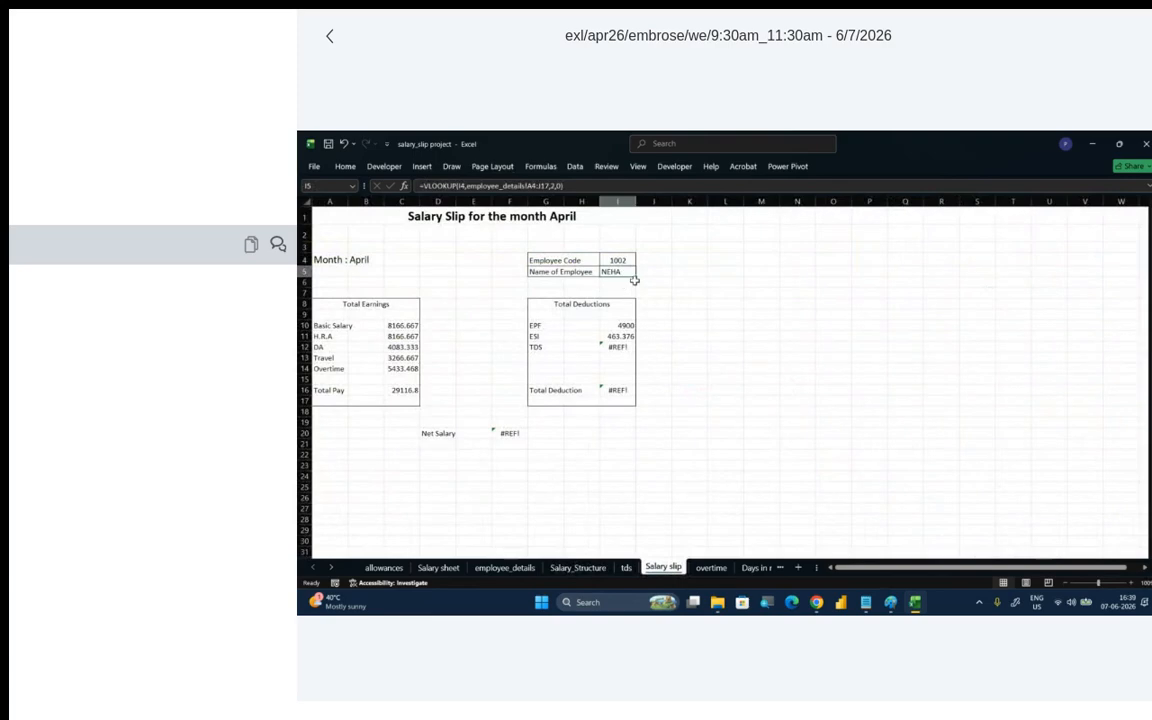
{"action": "left_click", "coordinate": [628, 260]}
{"action": "left_click", "coordinate": [641, 261]}
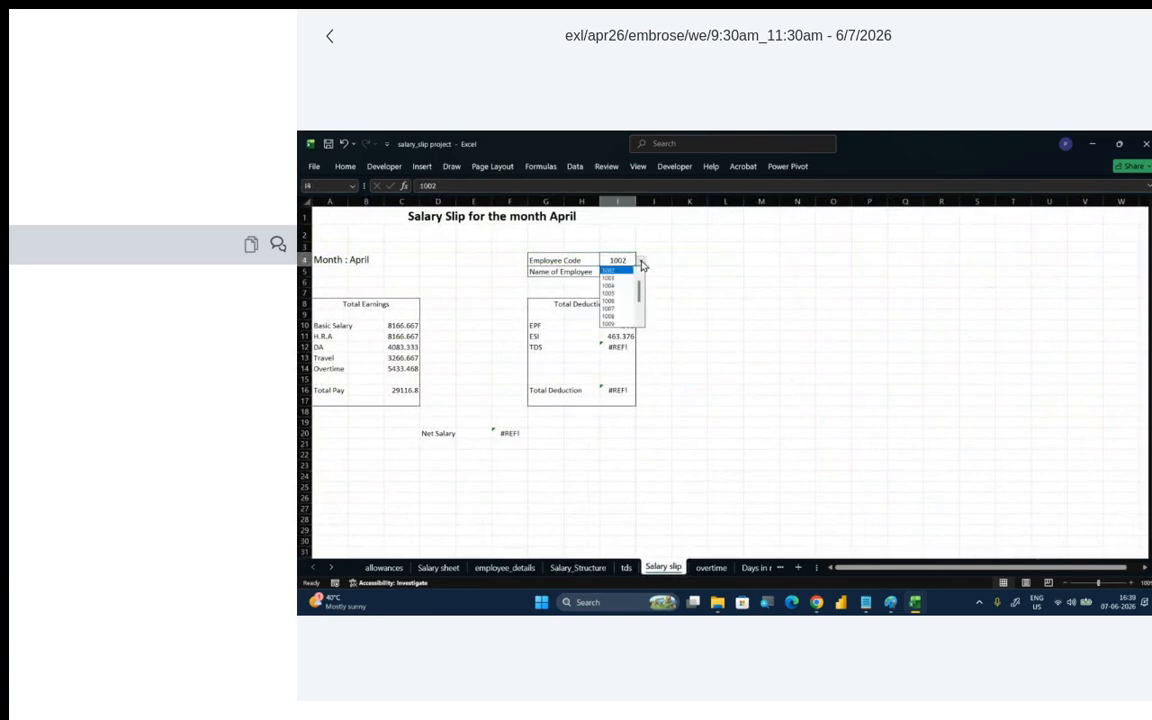
{"action": "left_click", "coordinate": [626, 293]}
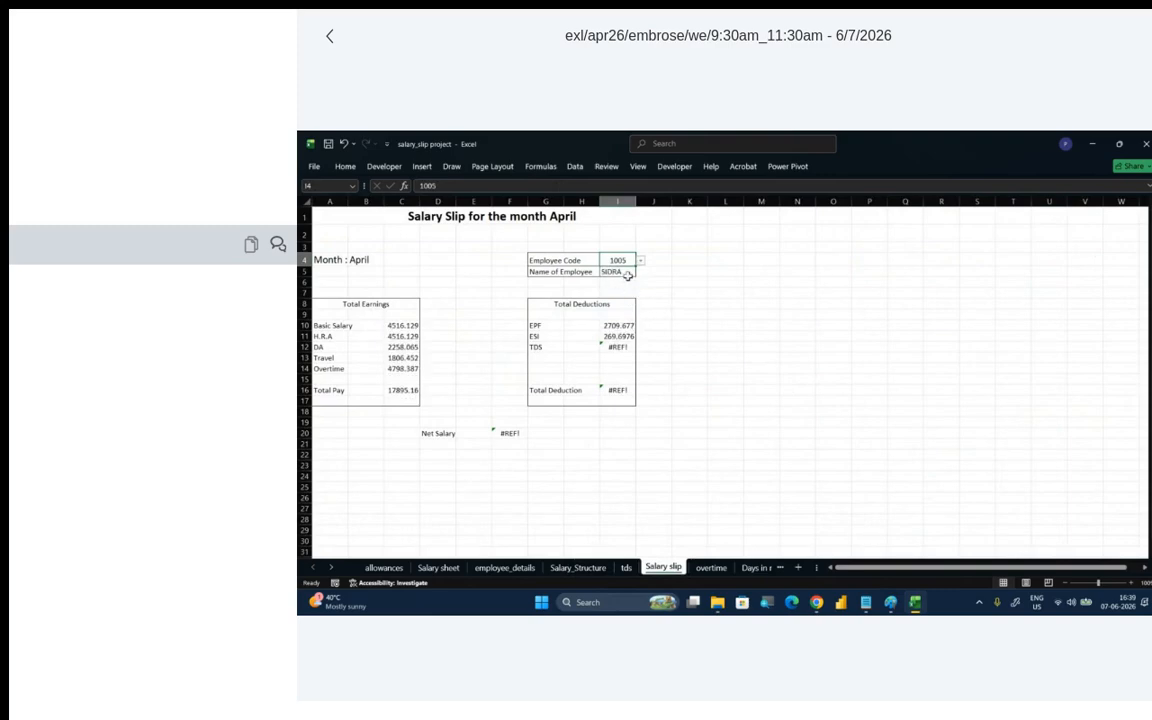
- Change the employee code in I4 to the sixth employee's and then to the eighth employee's
{"action": "left_click", "coordinate": [641, 261]}
{"action": "left_click", "coordinate": [626, 280]}
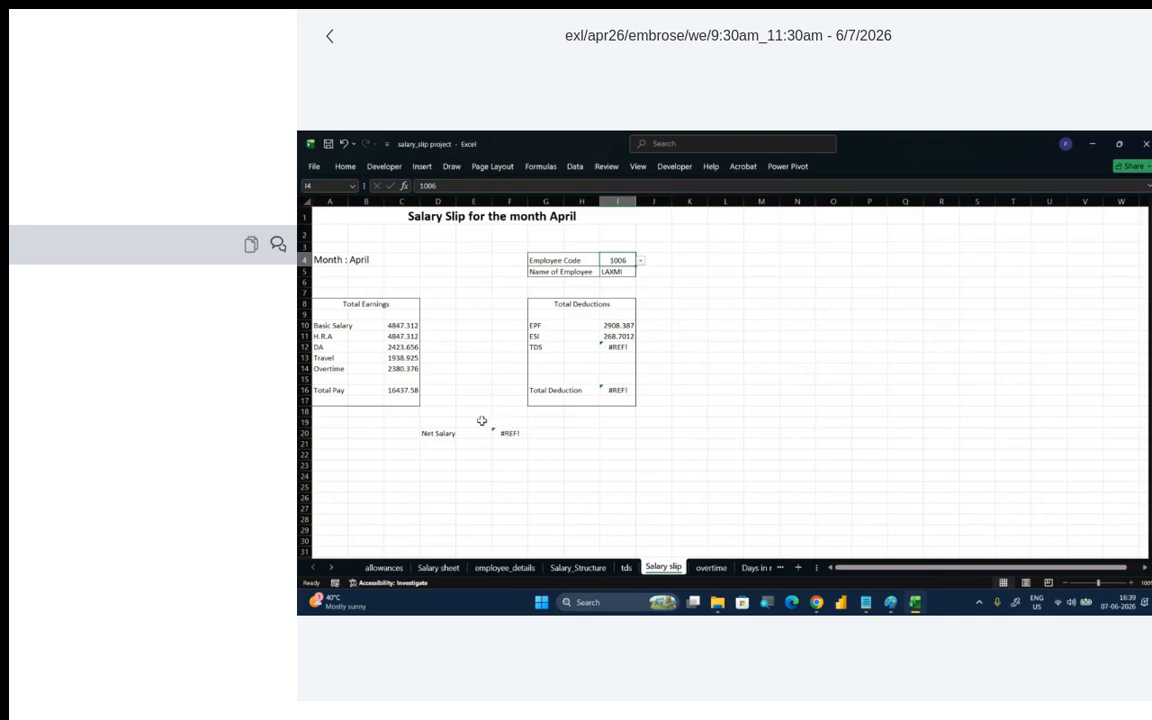
{"action": "left_click", "coordinate": [640, 261]}
{"action": "left_click", "coordinate": [623, 288]}
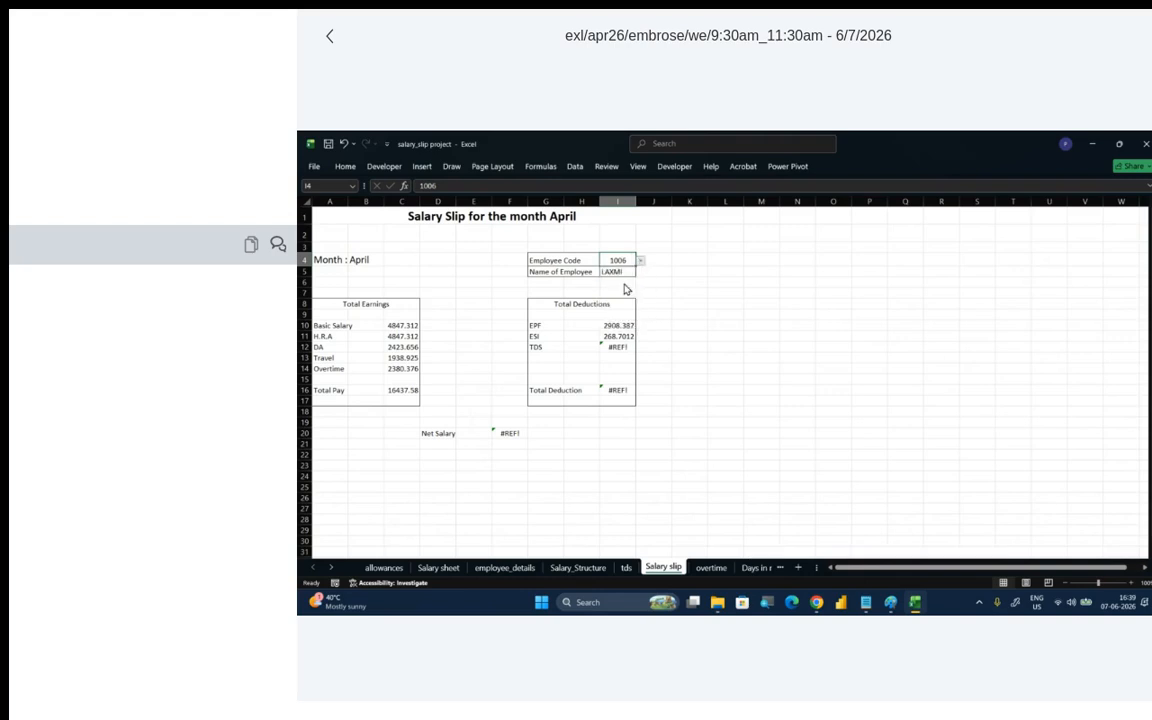
- Set the salary slip's month in cell B4 to May and return to the Salary sheet
{"action": "left_click", "coordinate": [365, 260]}
{"action": "left_click", "coordinate": [389, 260]}
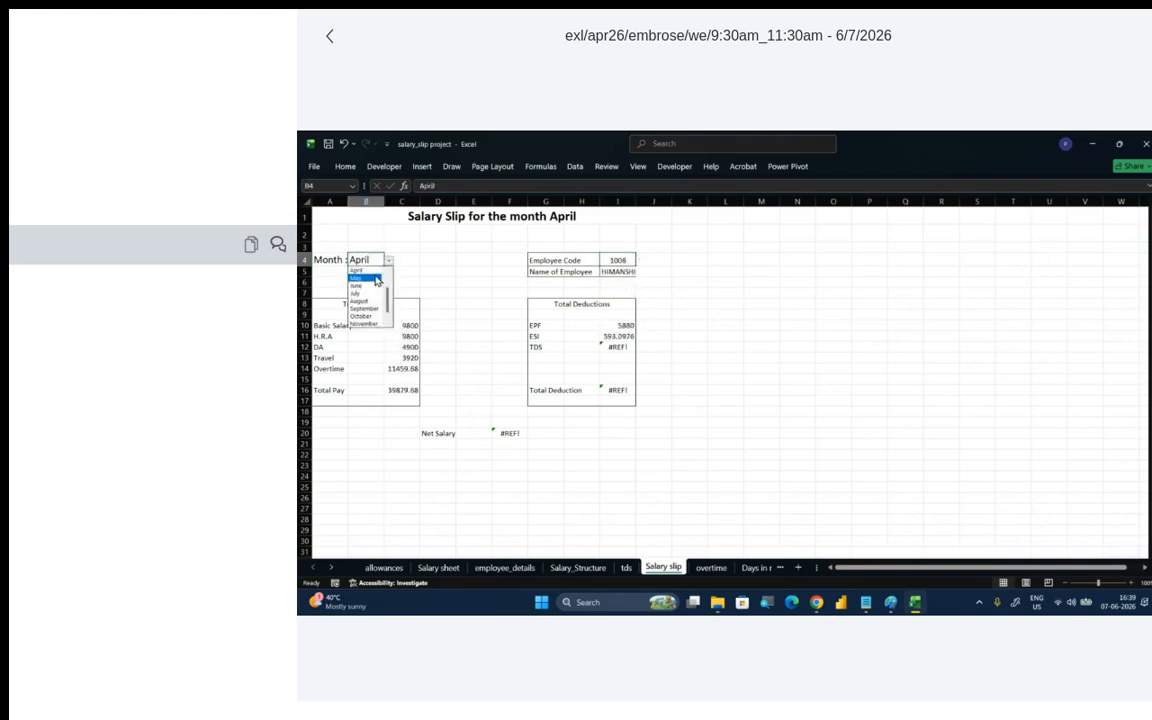
{"action": "left_click", "coordinate": [372, 276]}
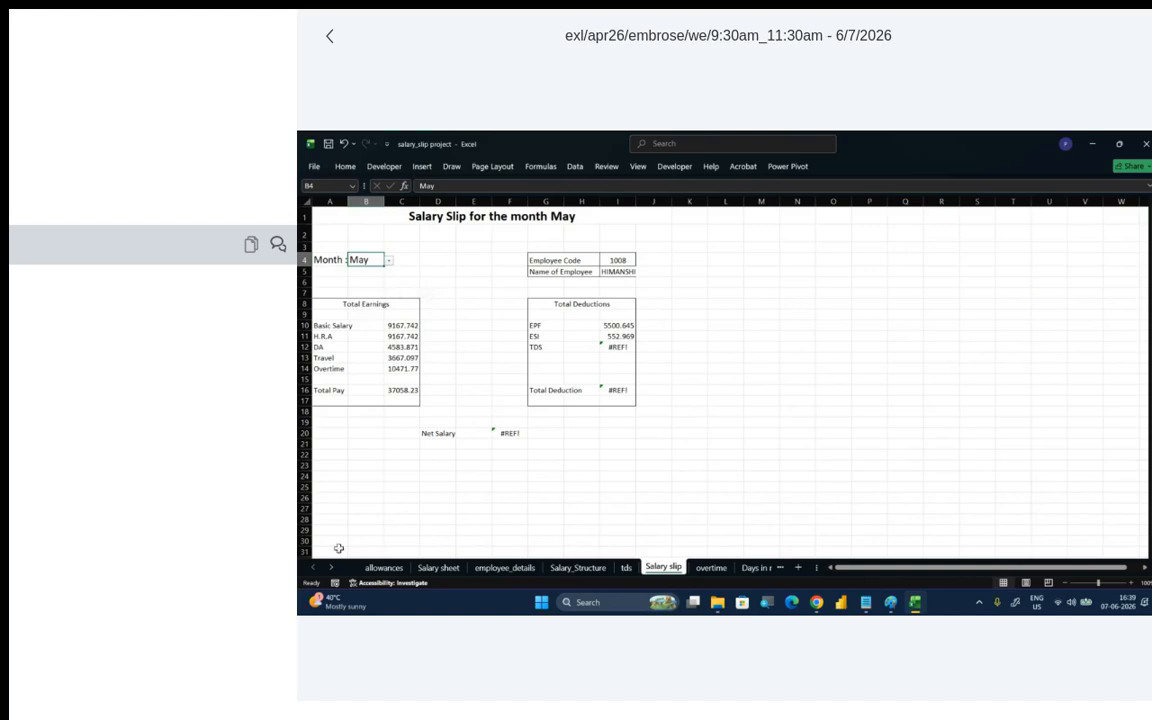
{"action": "left_click", "coordinate": [386, 580]}
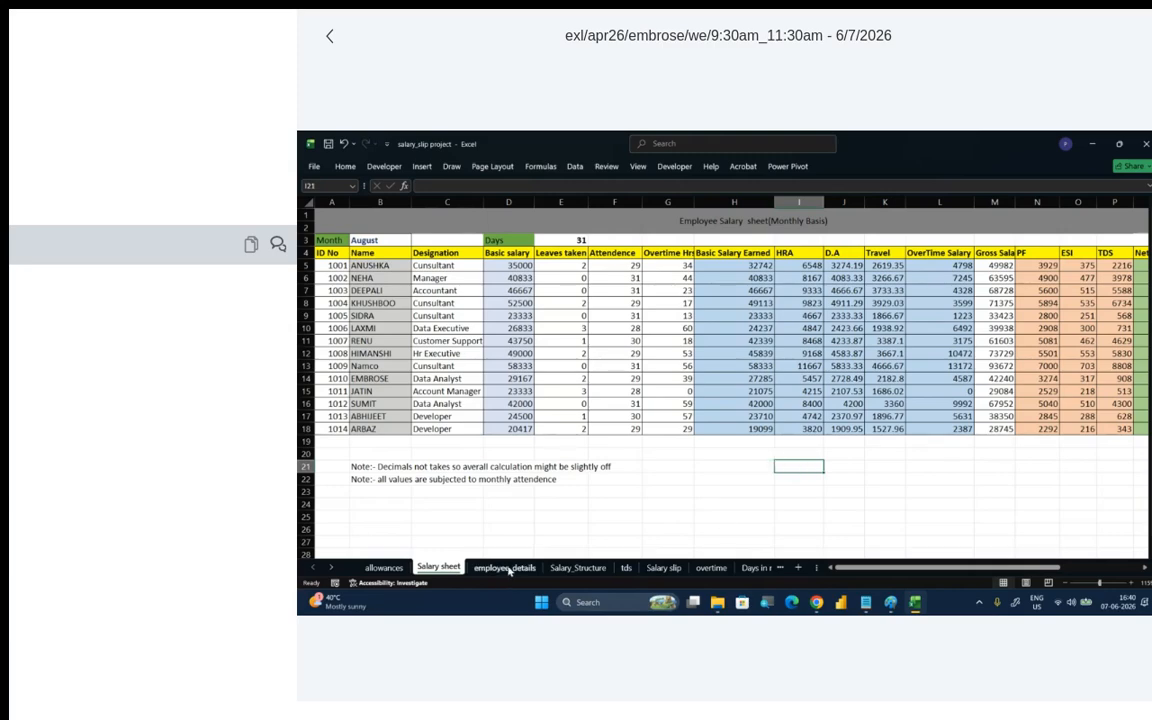
- Look through the Salary_Structure, tds, Salary slip, overtime and Days in month sheets of the workbook
{"action": "left_click", "coordinate": [578, 567]}
{"action": "left_click", "coordinate": [626, 567]}
{"action": "left_click", "coordinate": [663, 567]}
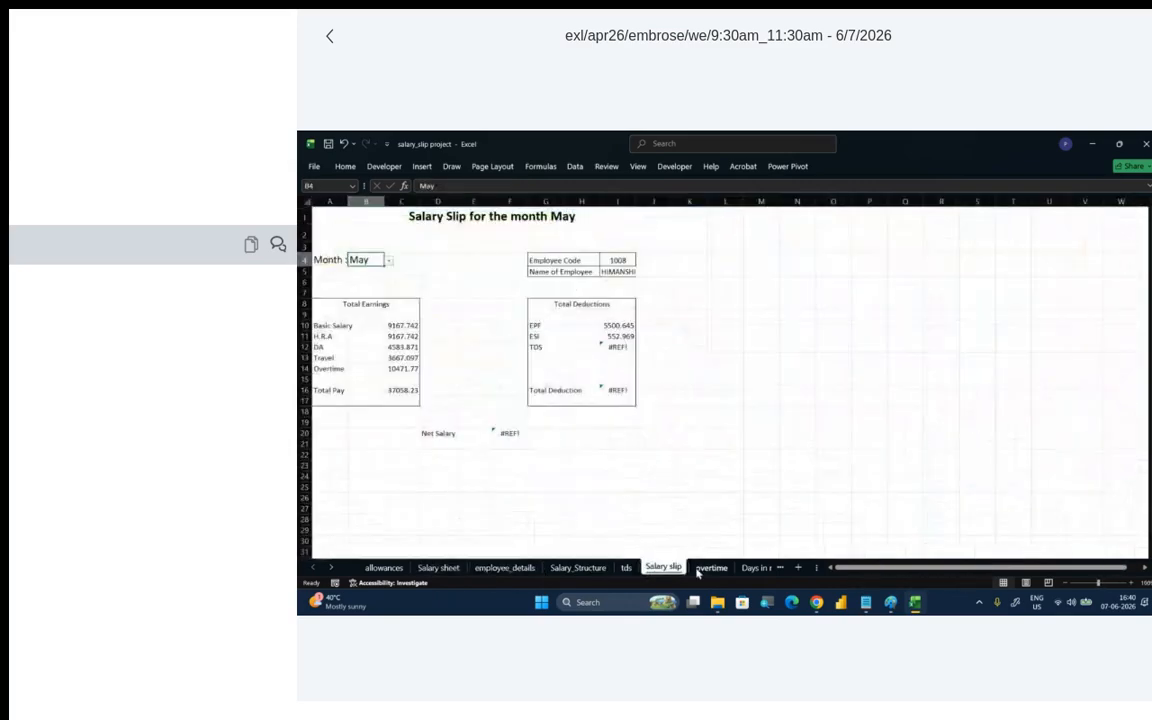
{"action": "left_click", "coordinate": [700, 568]}
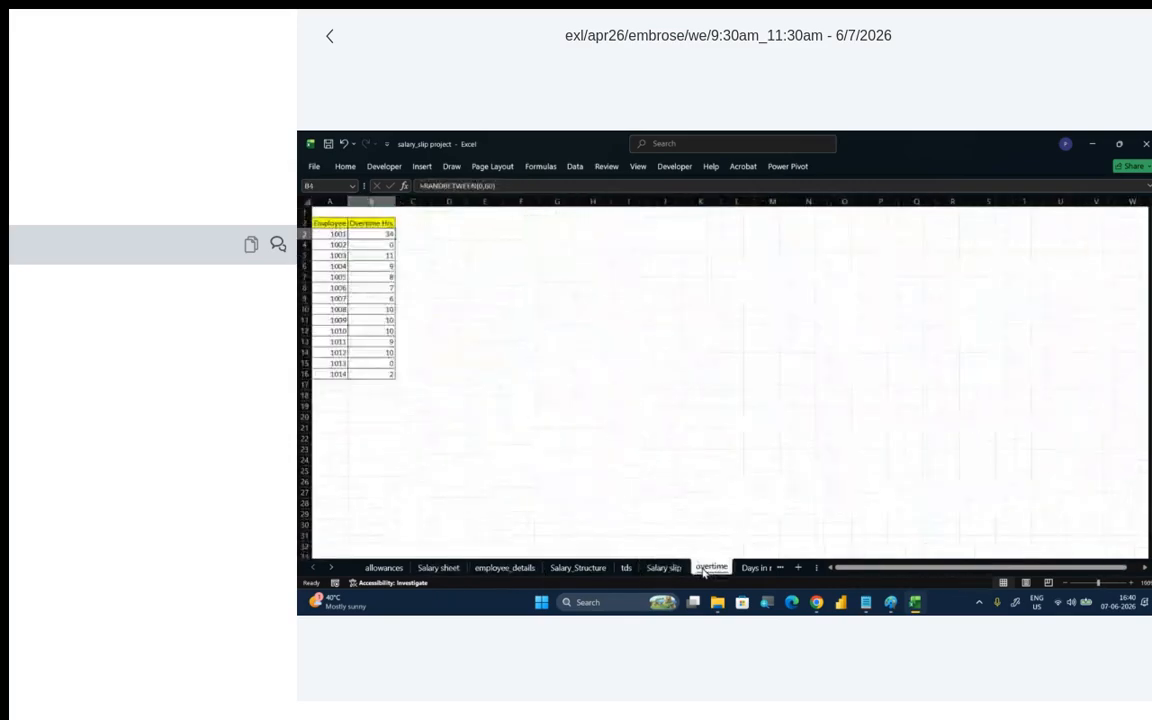
{"action": "left_click", "coordinate": [762, 569]}
- Set the gross salary in C1 of the tds sheet to 600000
{"action": "left_click", "coordinate": [574, 567]}
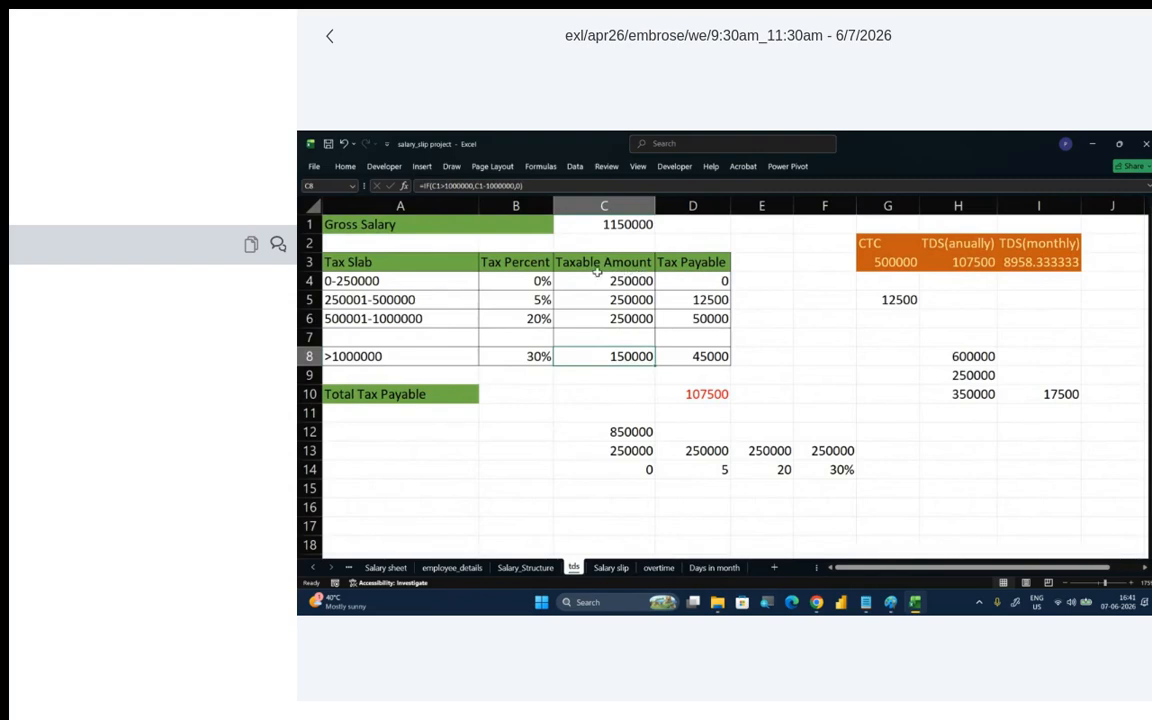
{"action": "left_click", "coordinate": [625, 224]}
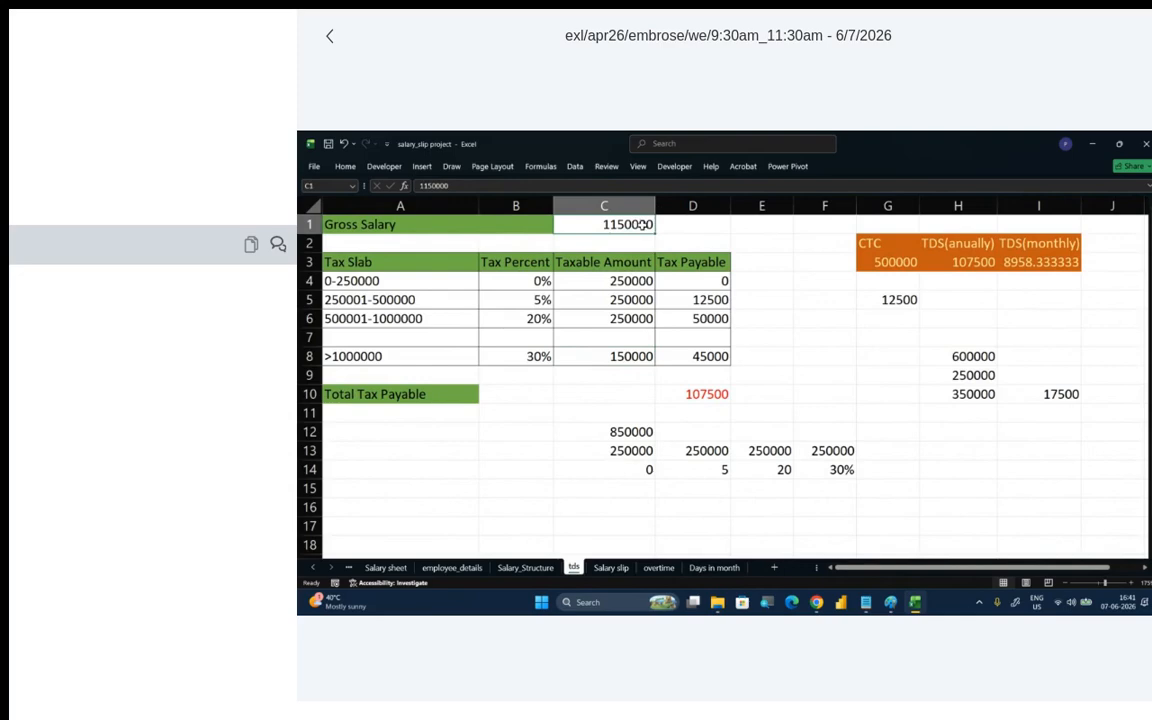
{"action": "type", "text": "600"}
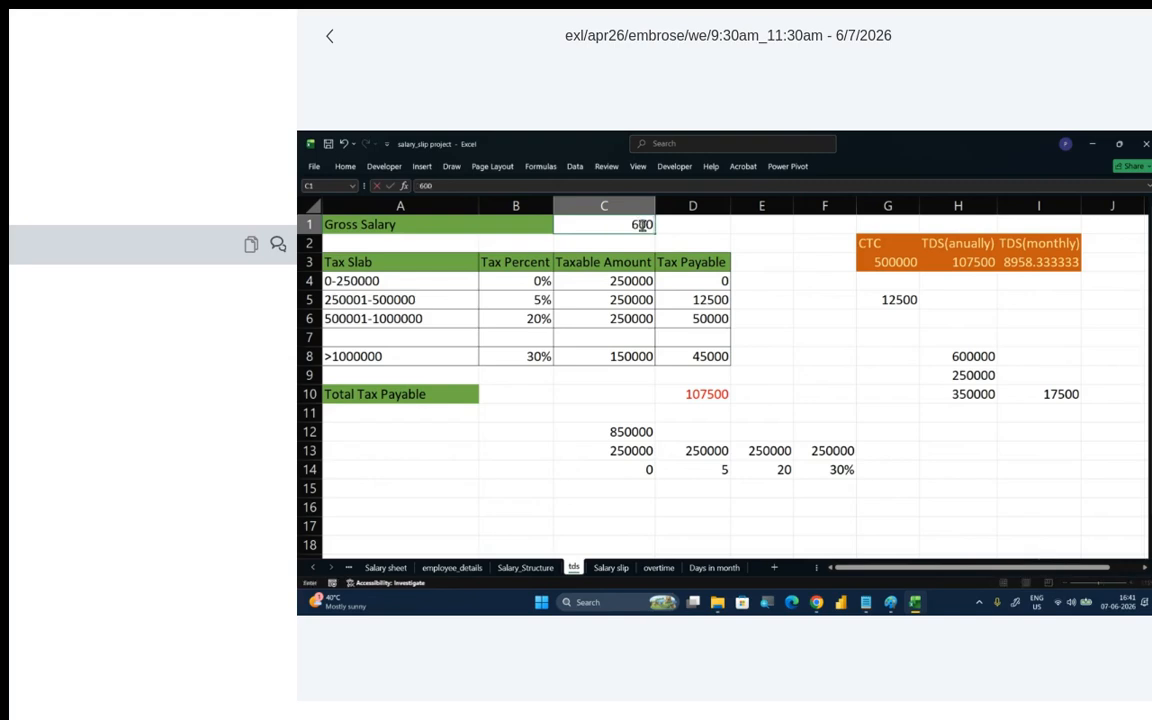
{"action": "type", "text": "000"}
{"action": "key", "text": "Return"}
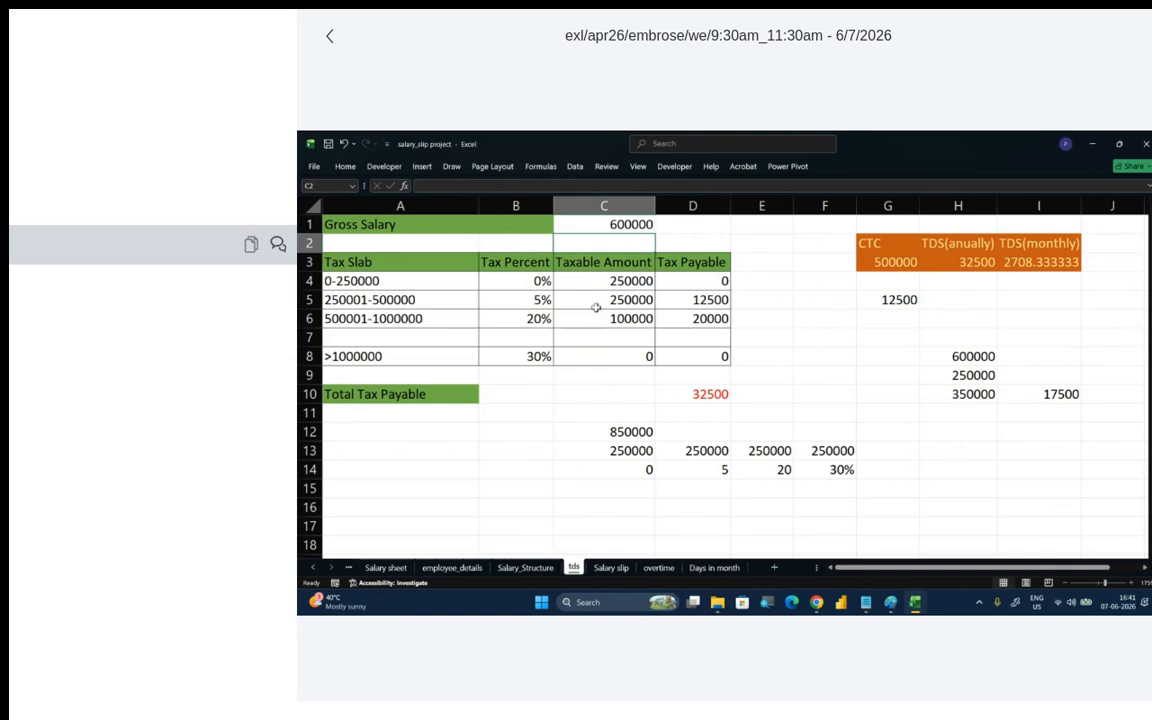
{"action": "left_click", "coordinate": [617, 226]}
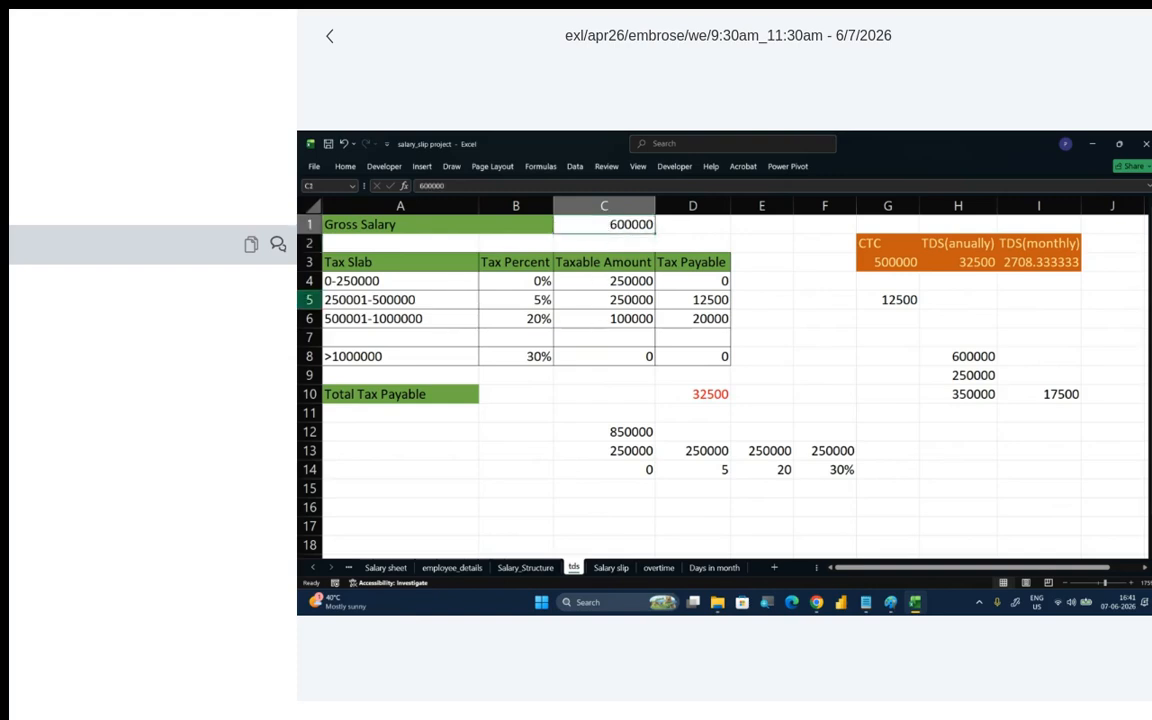
{"action": "left_click", "coordinate": [350, 281]}
{"action": "left_click", "coordinate": [636, 283]}
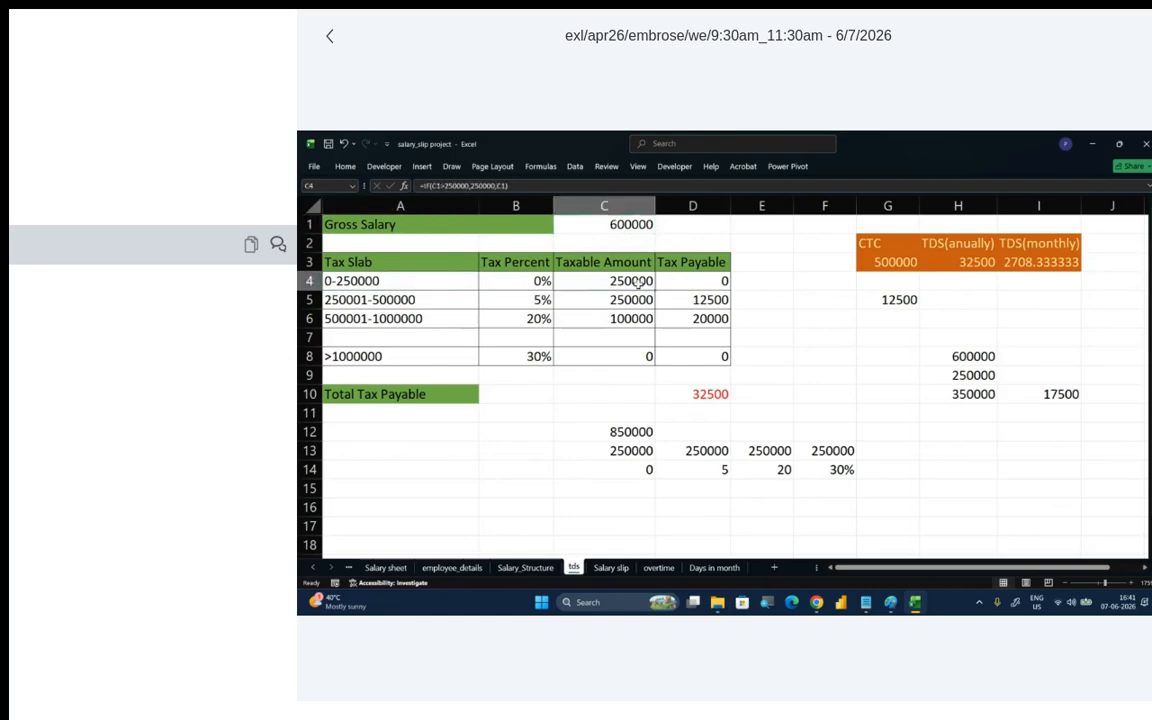
{"action": "left_click", "coordinate": [422, 294]}
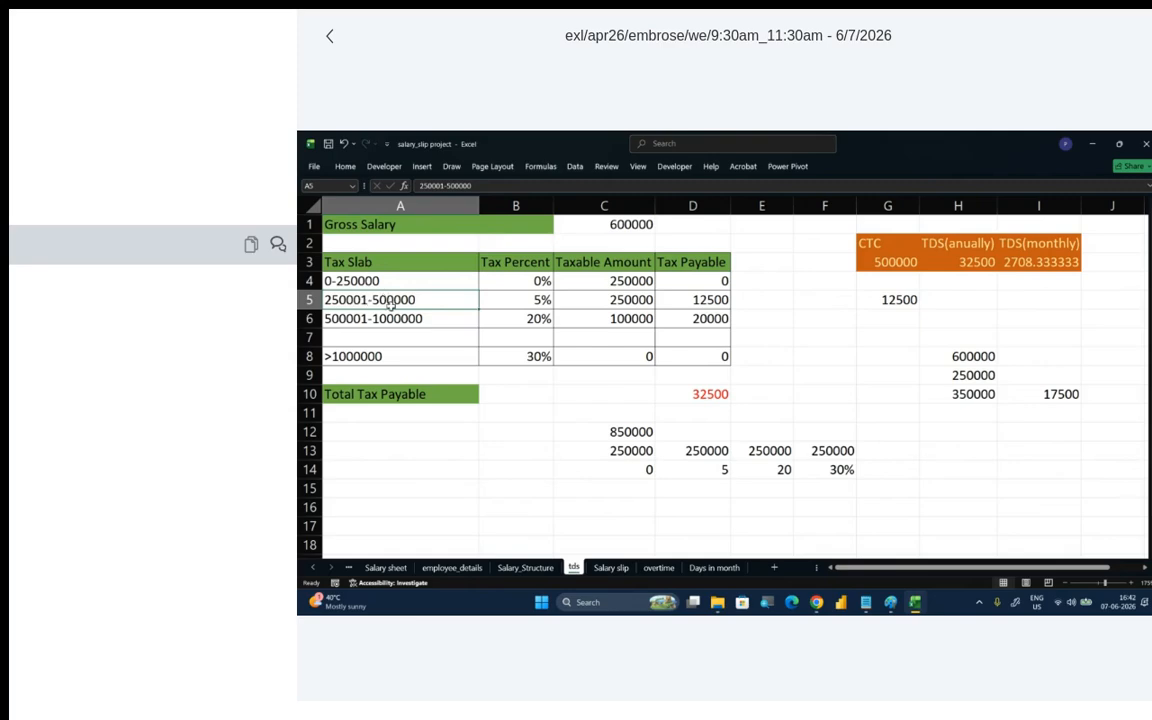
{"action": "left_click", "coordinate": [540, 300]}
{"action": "left_click", "coordinate": [697, 302]}
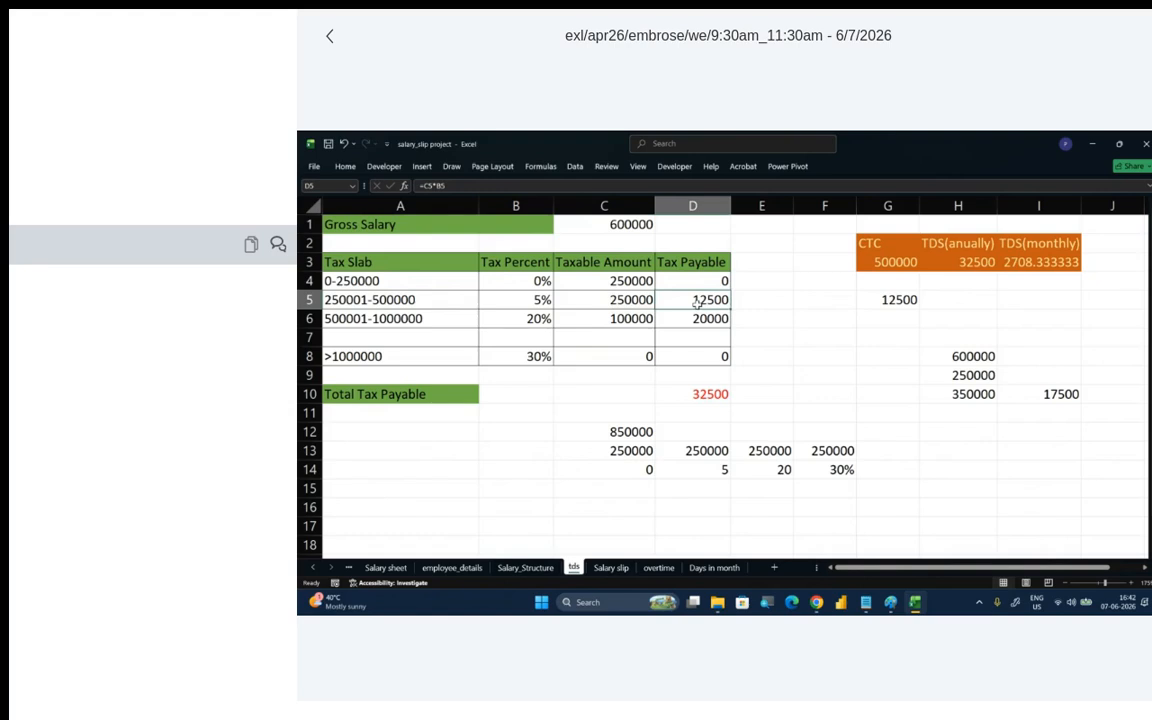
{"action": "left_click", "coordinate": [377, 320]}
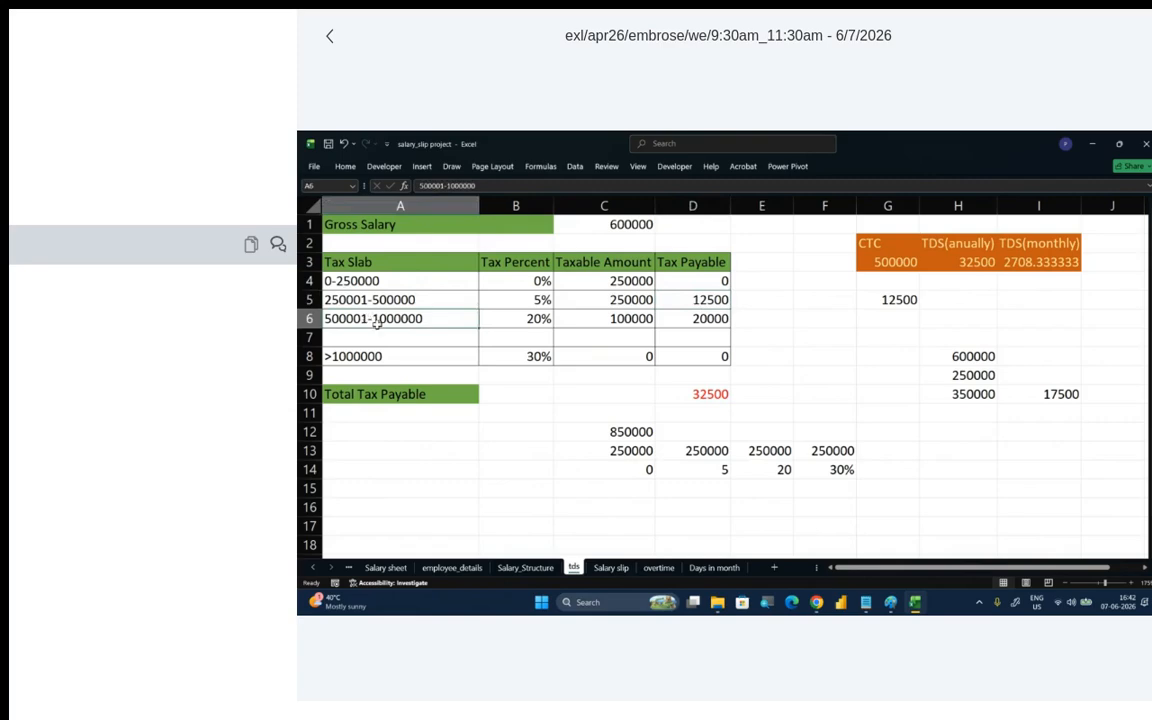
{"action": "left_click", "coordinate": [601, 323]}
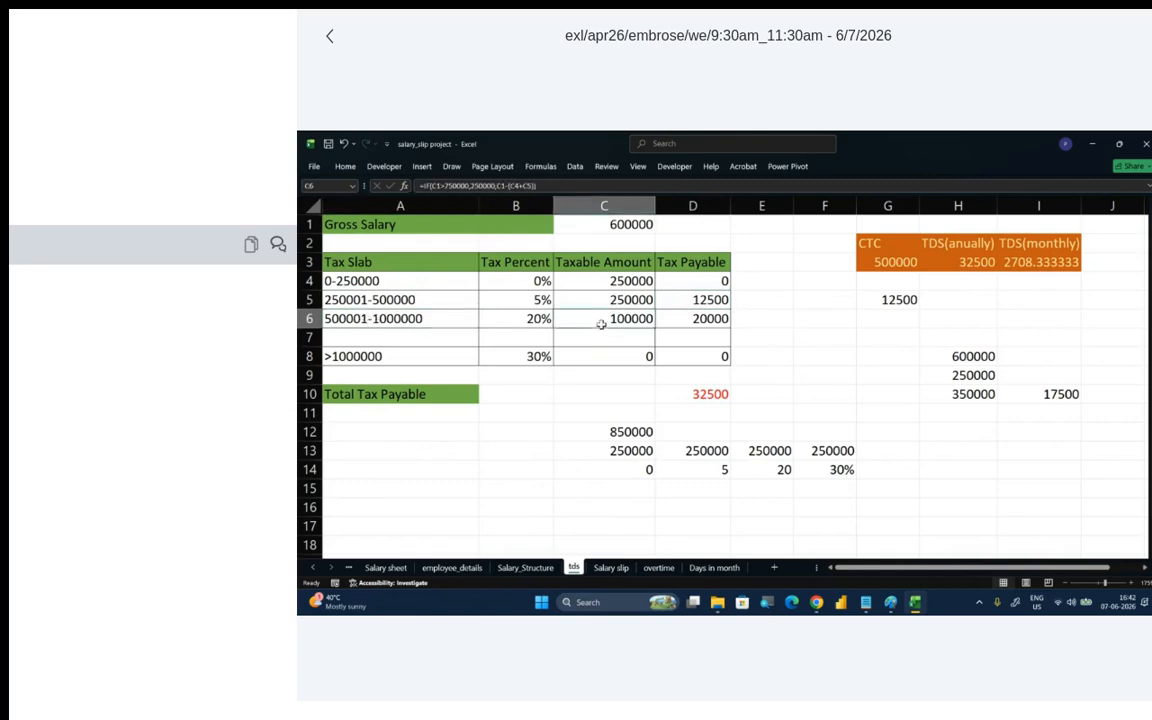
{"action": "left_click", "coordinate": [527, 323]}
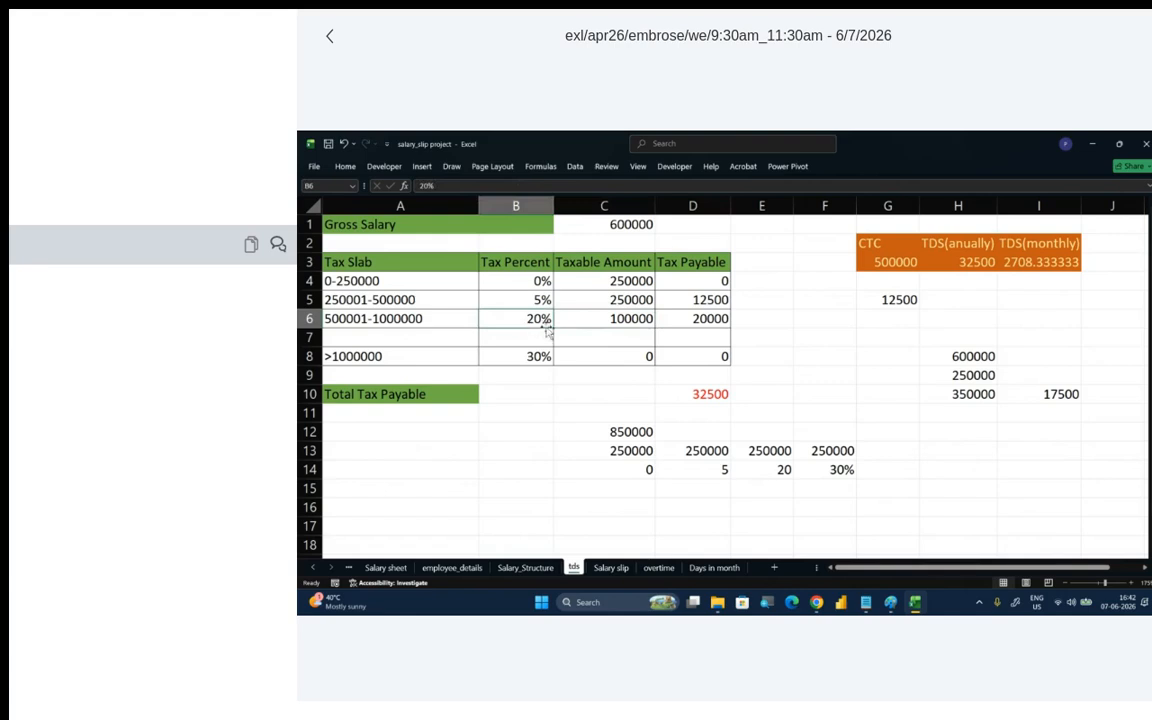
{"action": "left_click", "coordinate": [695, 320]}
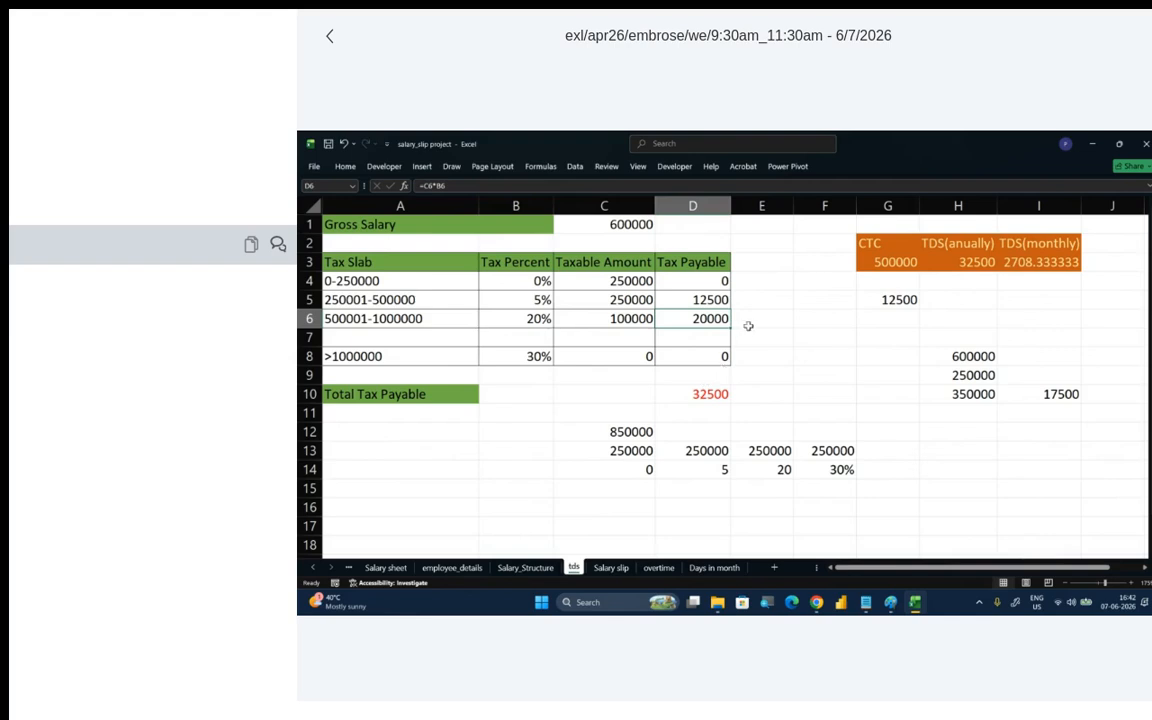
- Close the salary_slip project workbook without saving and open the employees workbook from the Excel_Projects folder
{"action": "left_click", "coordinate": [1145, 144]}
{"action": "left_click", "coordinate": [758, 447]}
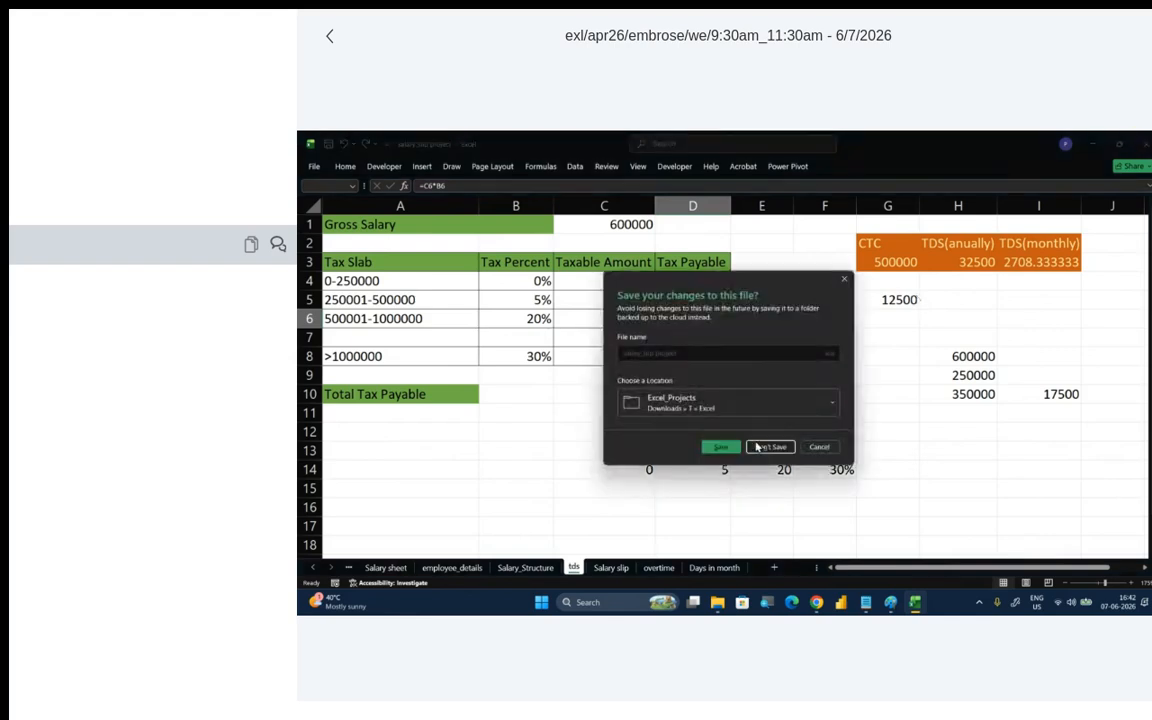
{"action": "left_click", "coordinate": [472, 243]}
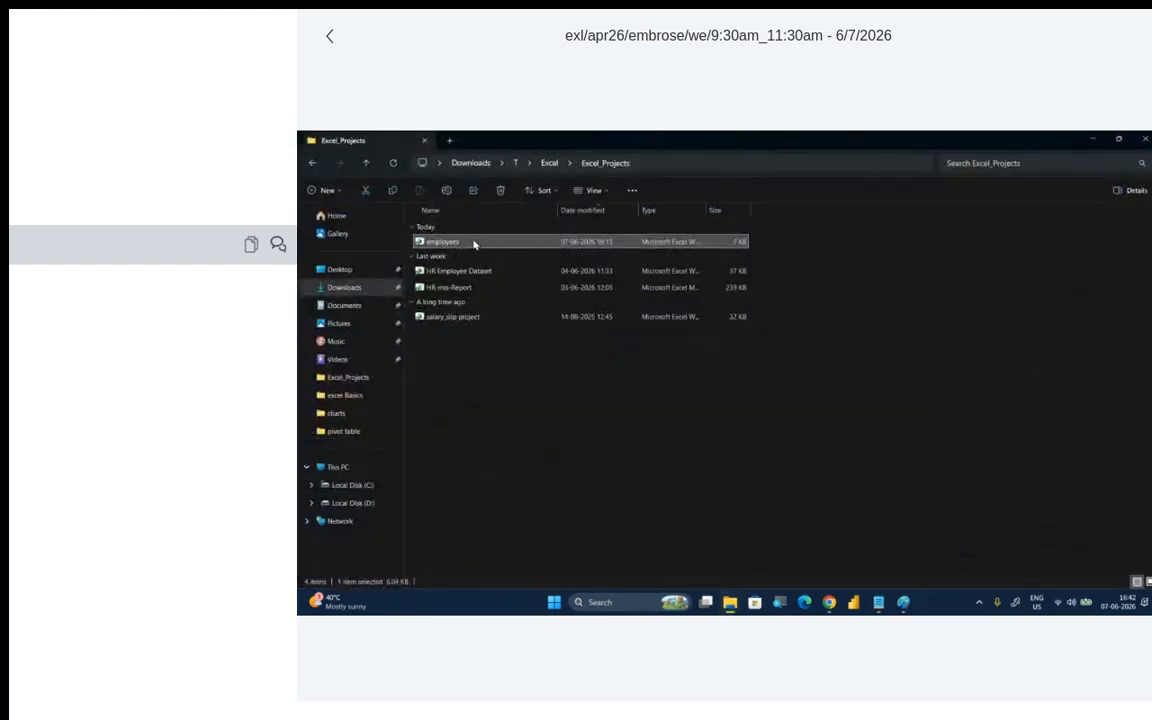
{"action": "double_click", "coordinate": [474, 244]}
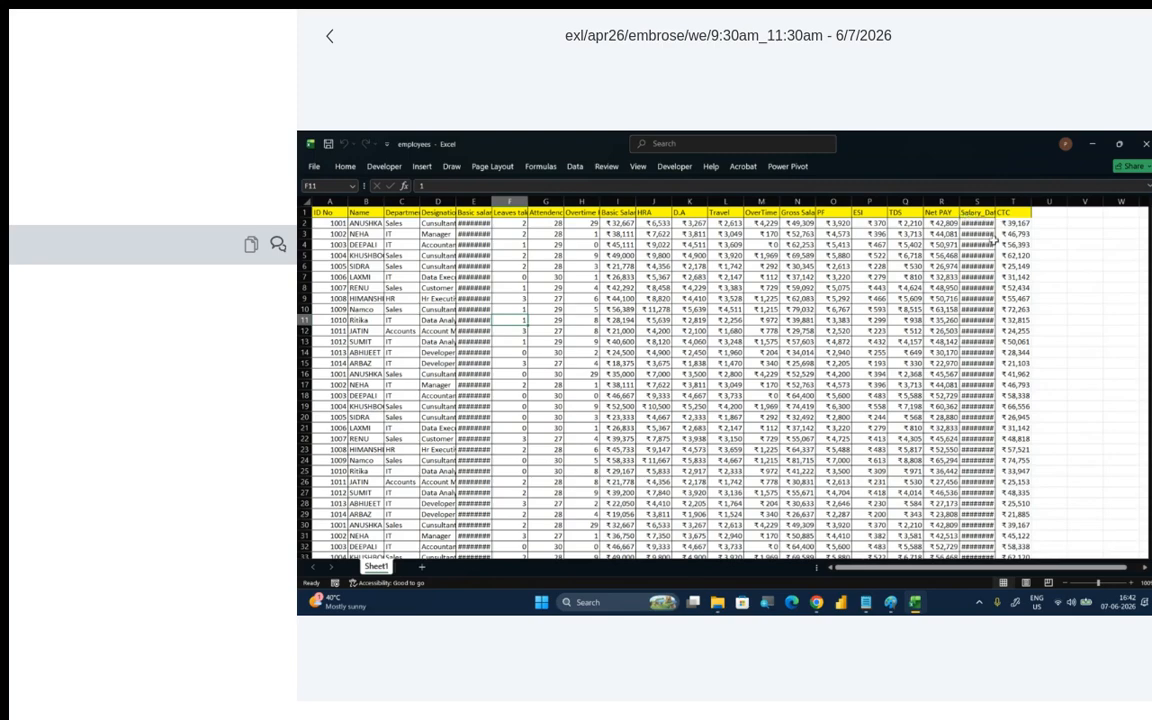
{"action": "left_click", "coordinate": [627, 311]}
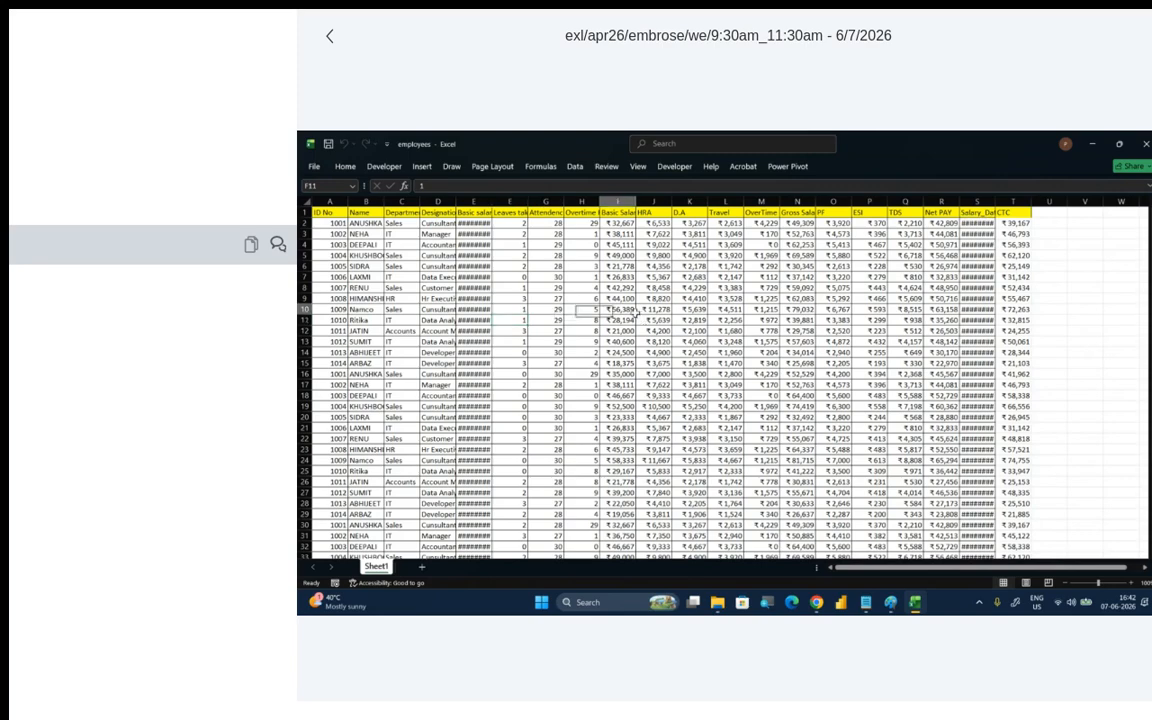
{"action": "left_click", "coordinate": [541, 276]}
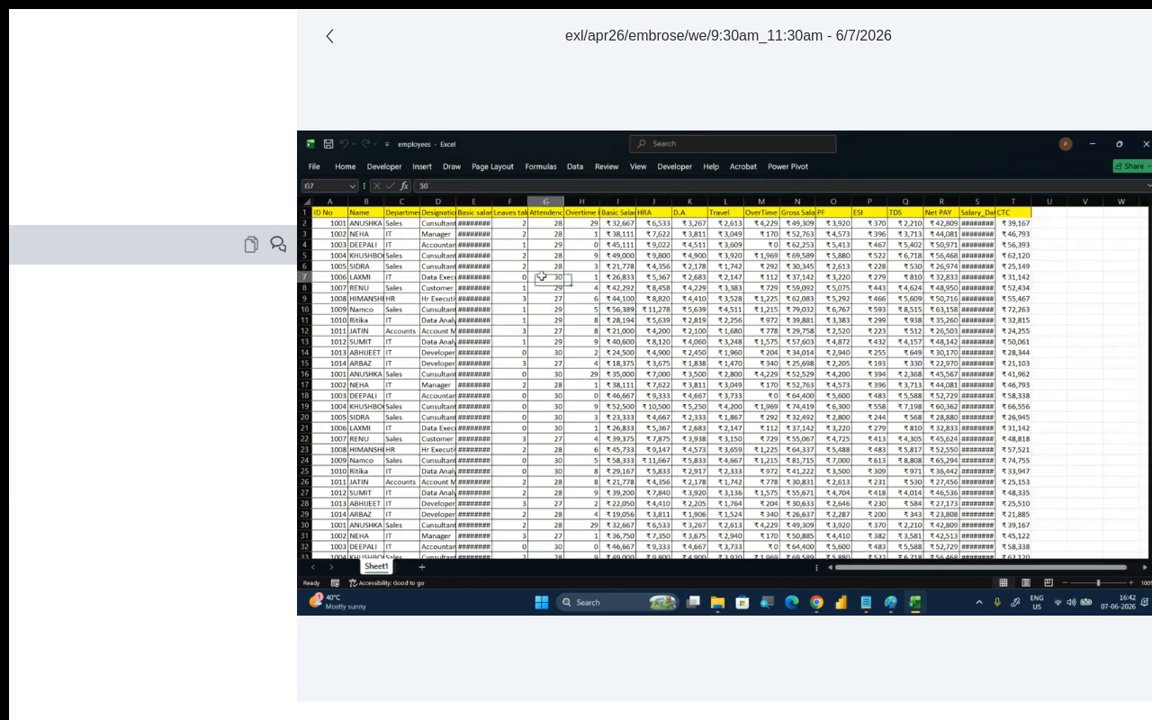
{"action": "left_click", "coordinate": [437, 331]}
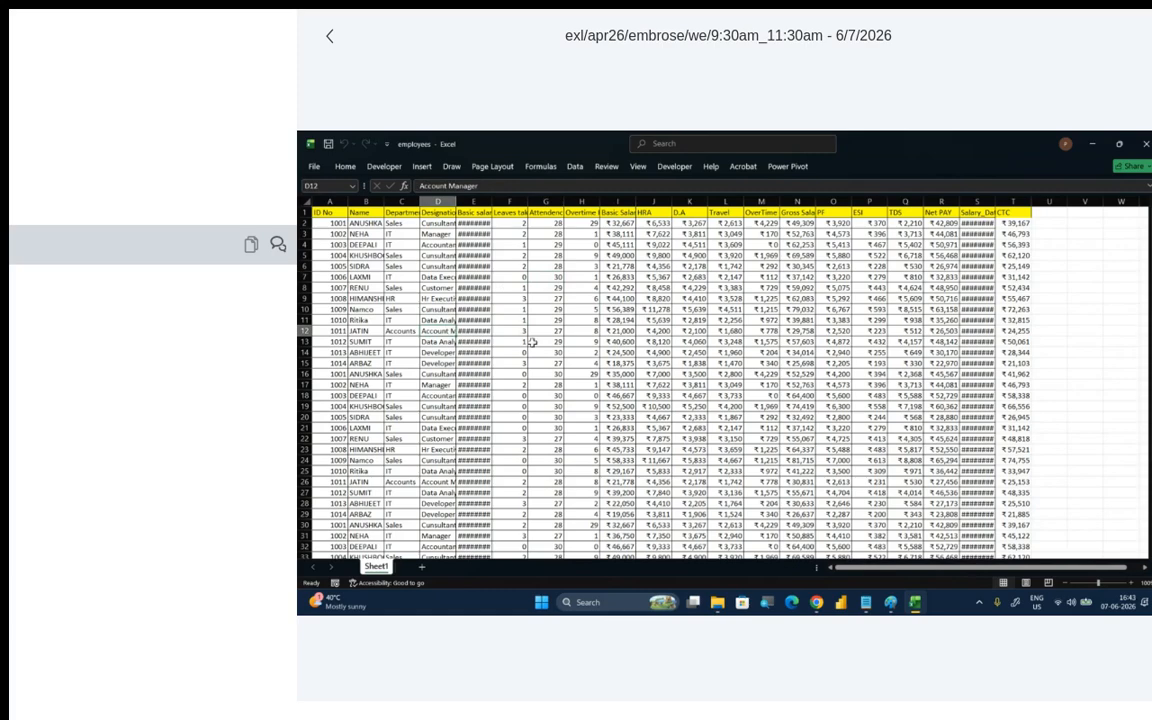
{"action": "left_click", "coordinate": [592, 342]}
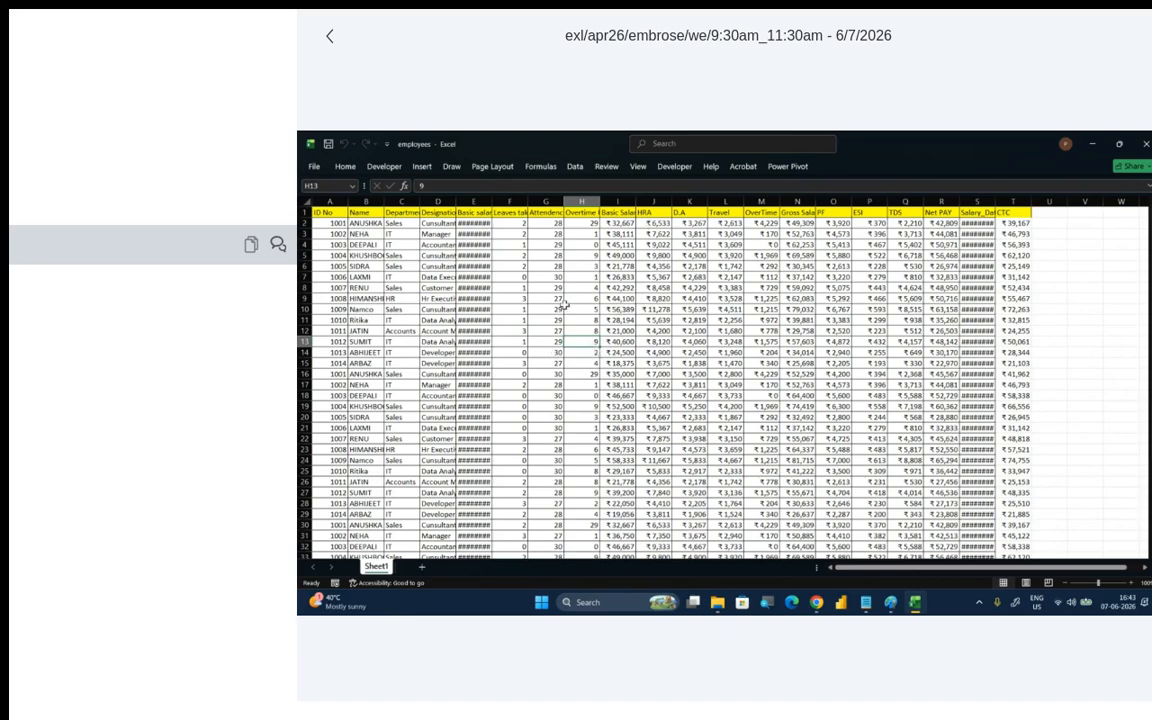
{"action": "left_click", "coordinate": [566, 308]}
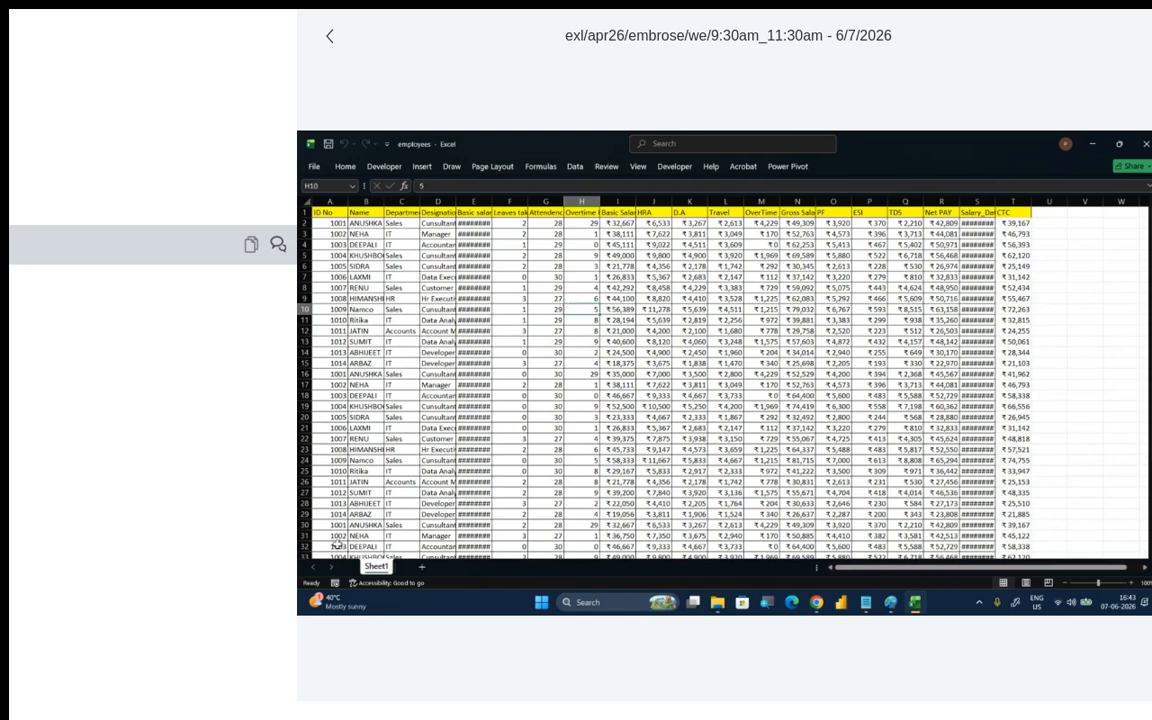
- Rename Sheet1 as Employee data
{"action": "double_click", "coordinate": [377, 566]}
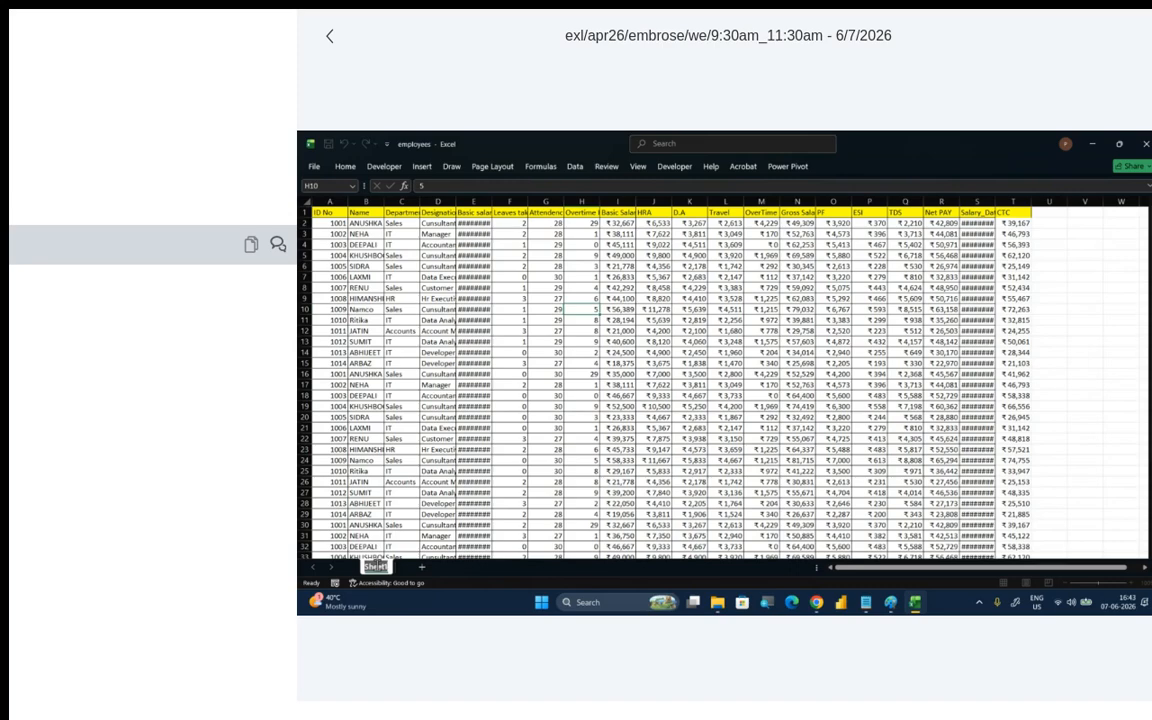
{"action": "type", "text": "Employee data"}
{"action": "left_click", "coordinate": [719, 501]}
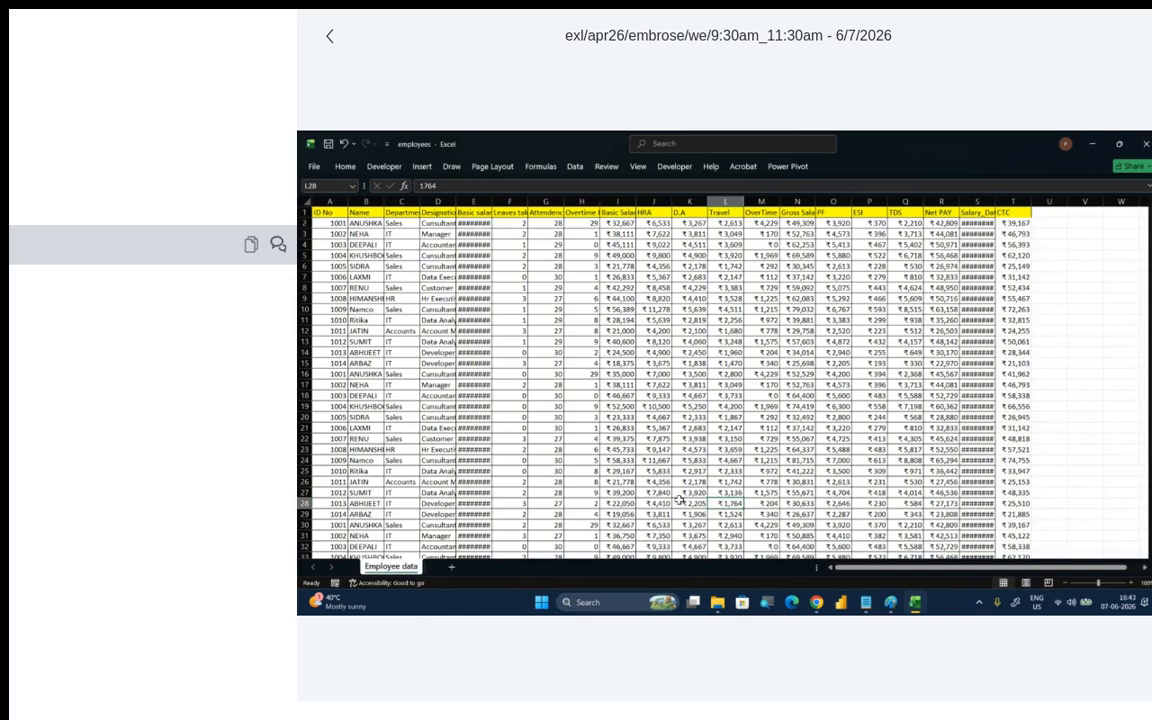
- Look through the employee records down to the last row and return to the header row
{"action": "left_click", "coordinate": [680, 500]}
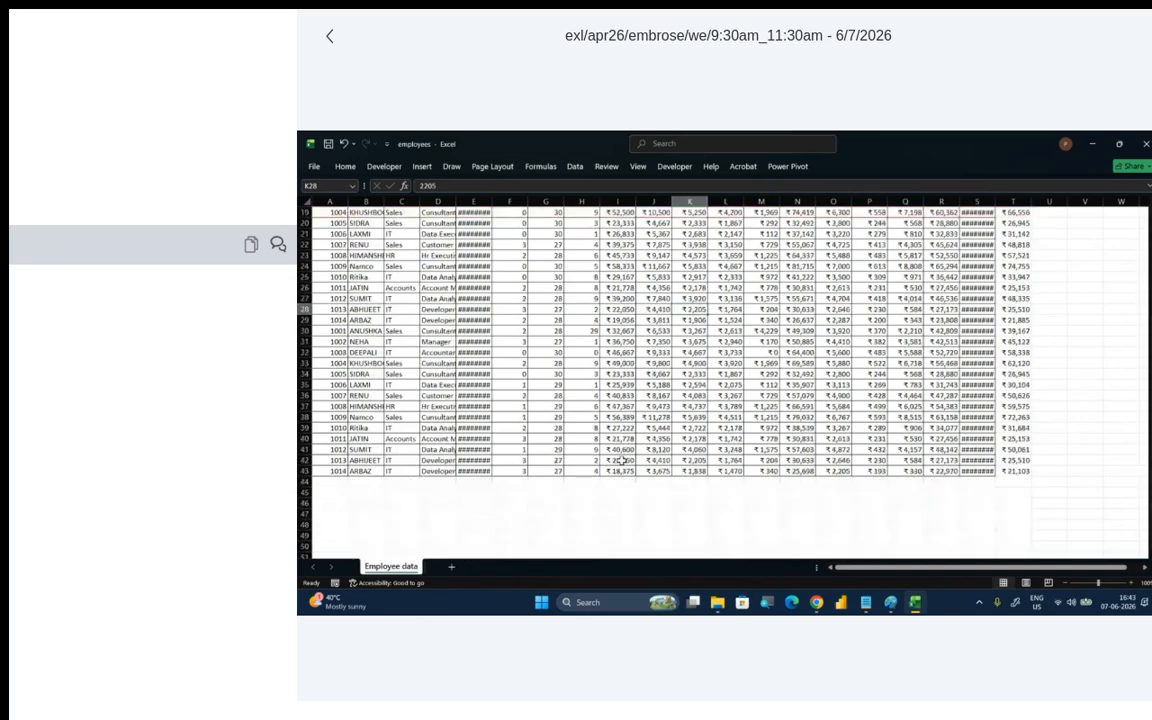
{"action": "scroll", "coordinate": [623, 460], "scroll_direction": "down", "scroll_amount": 2}
{"action": "scroll", "coordinate": [623, 460], "scroll_direction": "up", "scroll_amount": 2}
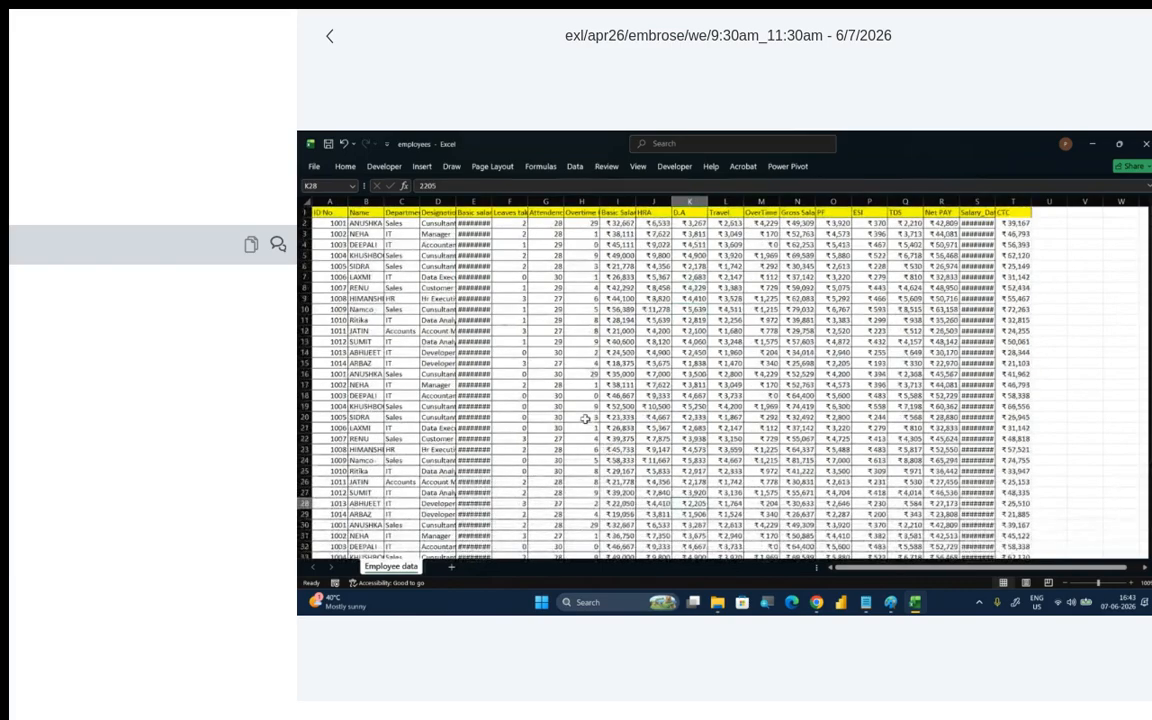
{"action": "left_click", "coordinate": [591, 388]}
{"action": "type", "text": "1"}
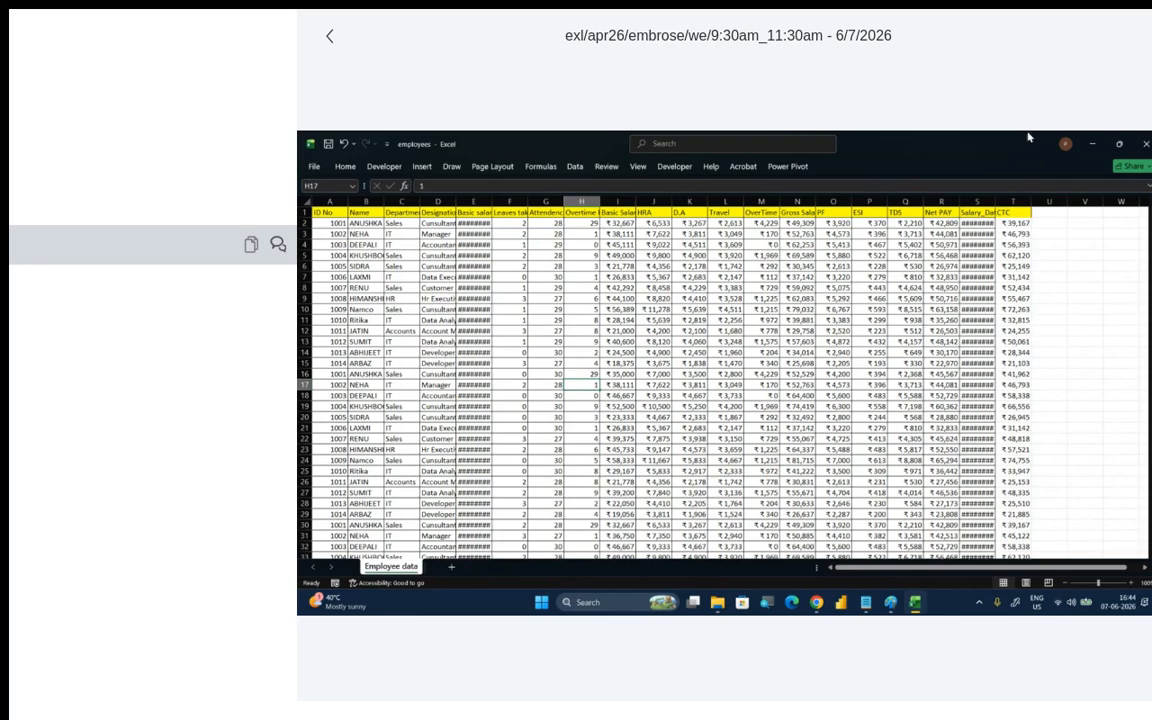
- Minimize the employees workbook and open Paint for handwritten notes
{"action": "left_click", "coordinate": [1095, 144]}
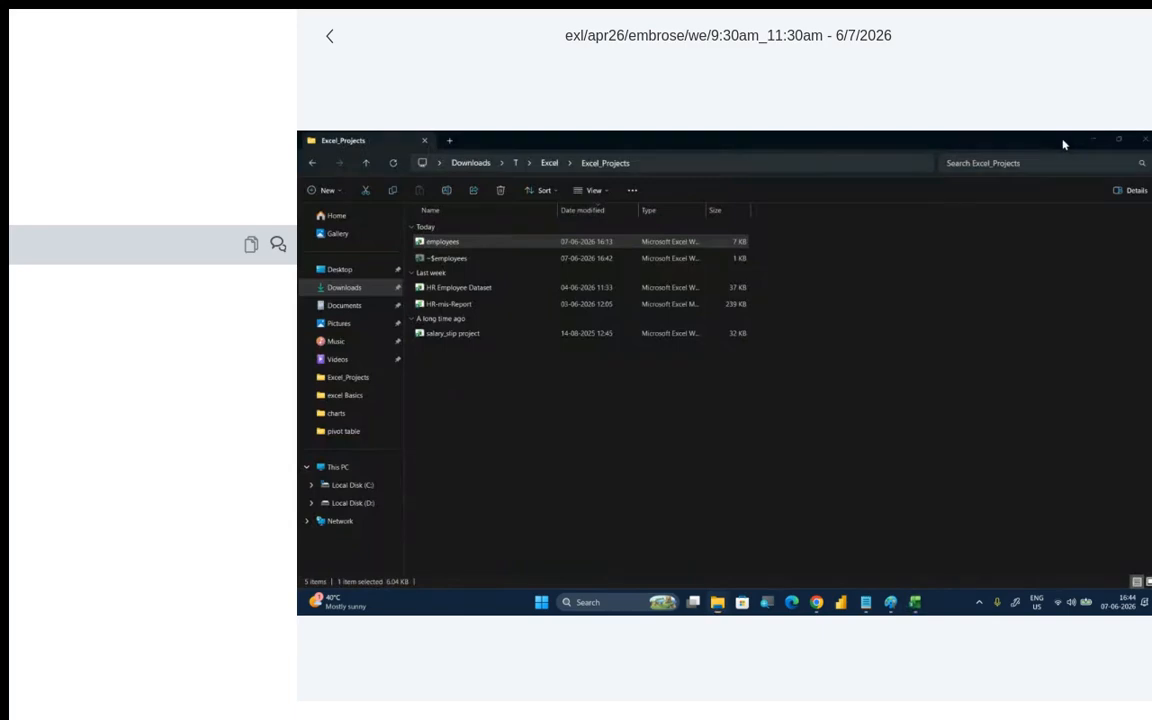
{"action": "key", "text": "super"}
{"action": "type", "text": "p"}
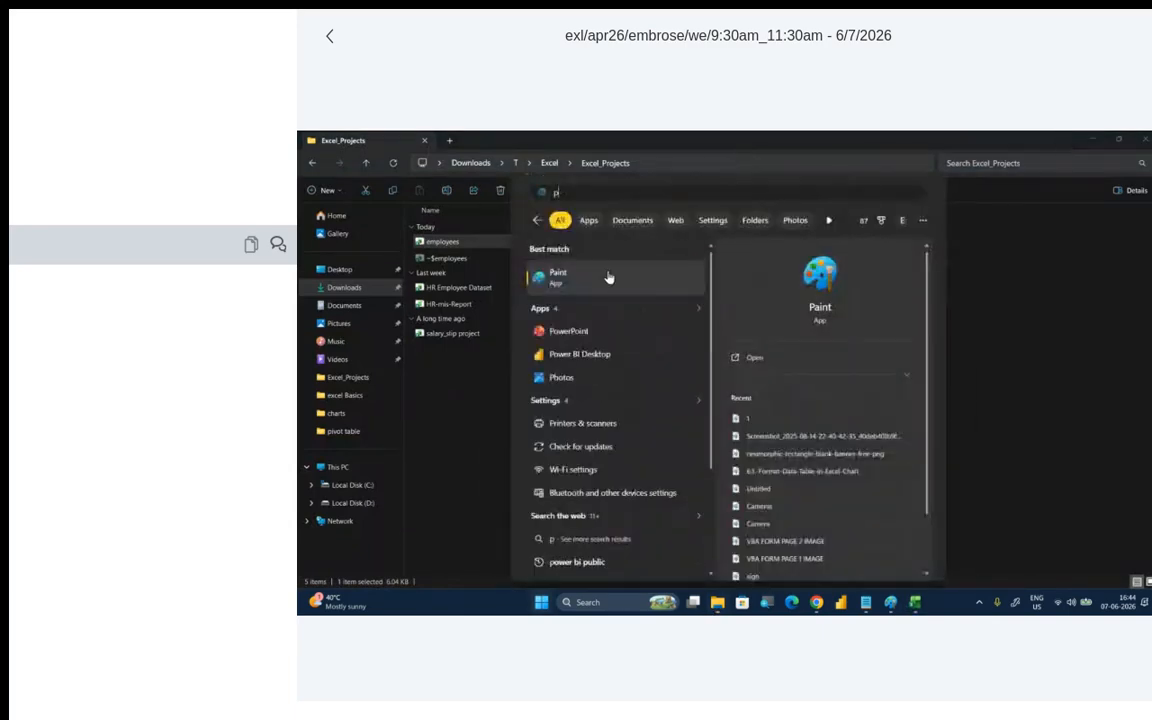
{"action": "left_click", "coordinate": [609, 276]}
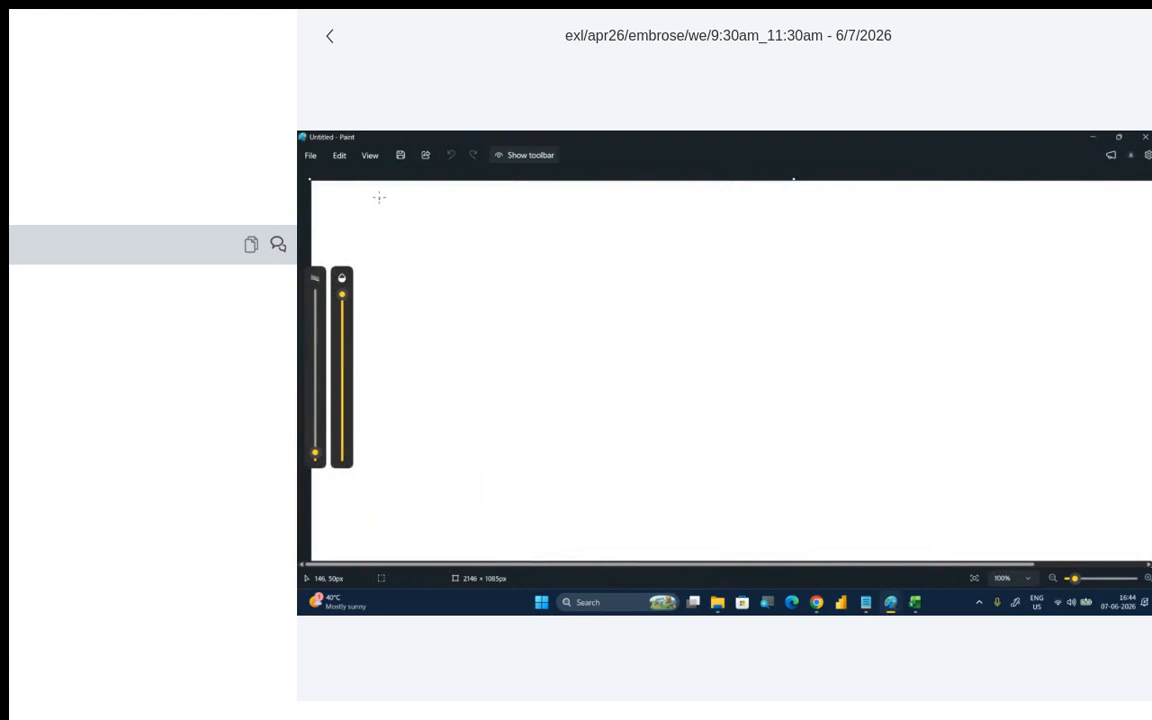
- Handwrite the underlined heading "Dashboard / Reports" near the canvas's upper edge, with a circled item 1 "Type of Data" below it
{"action": "mouse_move", "coordinate": [380, 188]}
{"action": "left_mouse_down"}
{"action": "mouse_move", "coordinate": [381, 206]}
{"action": "mouse_move", "coordinate": [429, 203]}
{"action": "left_mouse_up"}
{"action": "mouse_move", "coordinate": [444, 196]}
{"action": "left_mouse_down"}
{"action": "mouse_move", "coordinate": [478, 190]}
{"action": "mouse_move", "coordinate": [481, 209]}
{"action": "mouse_move", "coordinate": [508, 190]}
{"action": "mouse_move", "coordinate": [549, 200]}
{"action": "left_mouse_up"}
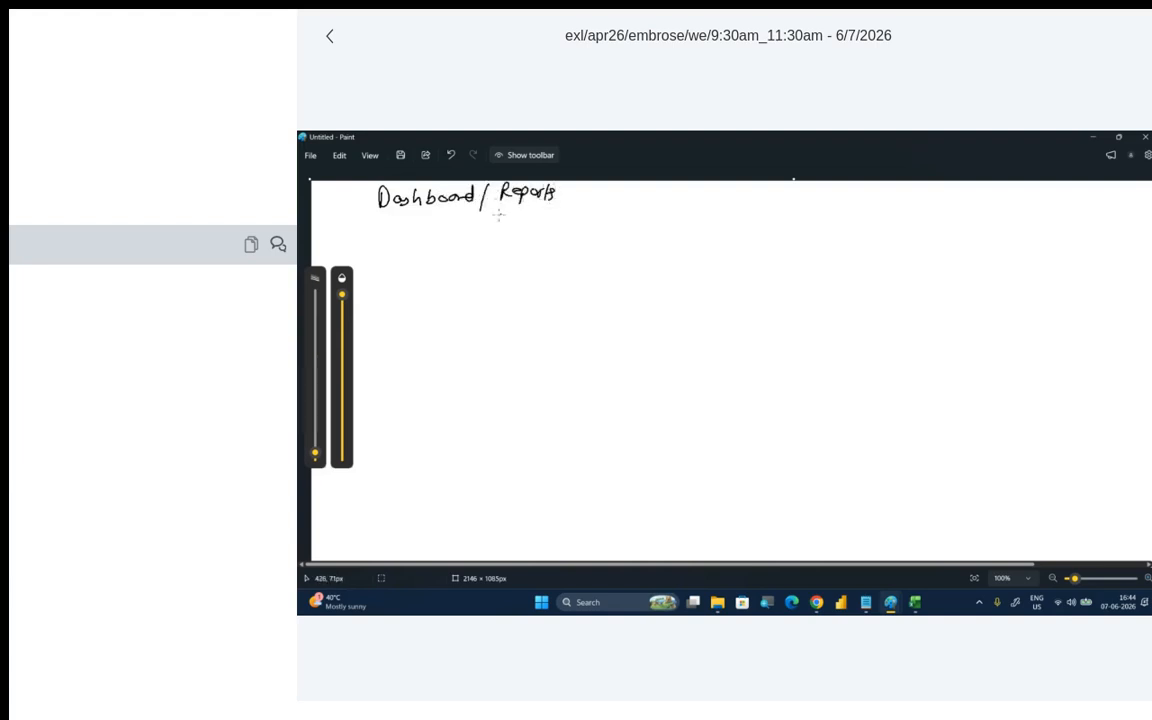
{"action": "left_click_drag", "start_coordinate": [378, 216], "coordinate": [545, 216]}
{"action": "mouse_move", "coordinate": [402, 238]}
{"action": "left_mouse_down"}
{"action": "mouse_move", "coordinate": [400, 257]}
{"action": "mouse_move", "coordinate": [390, 236]}
{"action": "mouse_move", "coordinate": [447, 257]}
{"action": "mouse_move", "coordinate": [455, 237]}
{"action": "mouse_move", "coordinate": [460, 262]}
{"action": "mouse_move", "coordinate": [567, 241]}
{"action": "left_mouse_up"}
{"action": "mouse_move", "coordinate": [572, 235]}
{"action": "left_mouse_down"}
{"action": "mouse_move", "coordinate": [581, 240]}
{"action": "mouse_move", "coordinate": [569, 232]}
{"action": "left_mouse_up"}
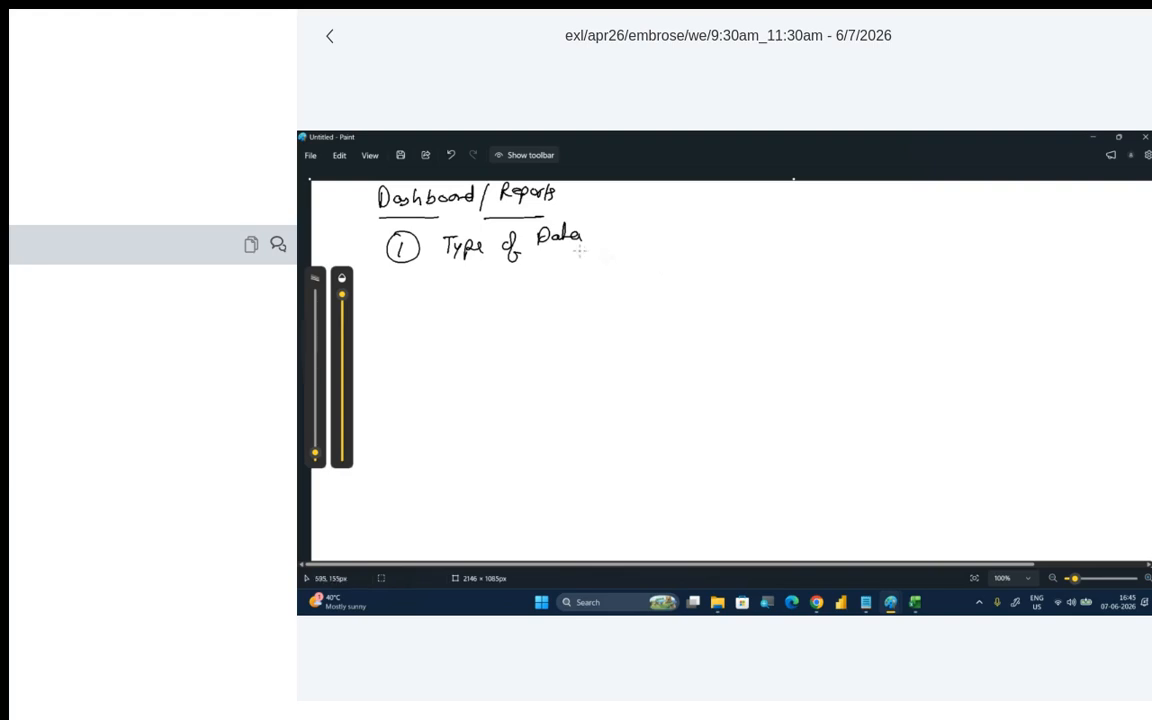
- Write "Sales" with an arrow from "Type of Data" and list its metrics Revenue, Gross M, P.M, Return Rate and CAGR
{"action": "mouse_move", "coordinate": [578, 252]}
{"action": "left_mouse_down"}
{"action": "mouse_move", "coordinate": [591, 265]}
{"action": "mouse_move", "coordinate": [713, 246]}
{"action": "left_mouse_up"}
{"action": "mouse_move", "coordinate": [704, 241]}
{"action": "left_mouse_down"}
{"action": "mouse_move", "coordinate": [707, 253]}
{"action": "mouse_move", "coordinate": [810, 244]}
{"action": "left_mouse_up"}
{"action": "mouse_move", "coordinate": [813, 243]}
{"action": "left_mouse_down"}
{"action": "mouse_move", "coordinate": [847, 231]}
{"action": "mouse_move", "coordinate": [895, 241]}
{"action": "mouse_move", "coordinate": [921, 227]}
{"action": "mouse_move", "coordinate": [953, 236]}
{"action": "left_mouse_up"}
{"action": "left_click_drag", "start_coordinate": [960, 233], "coordinate": [988, 231]}
{"action": "left_click", "coordinate": [993, 229]}
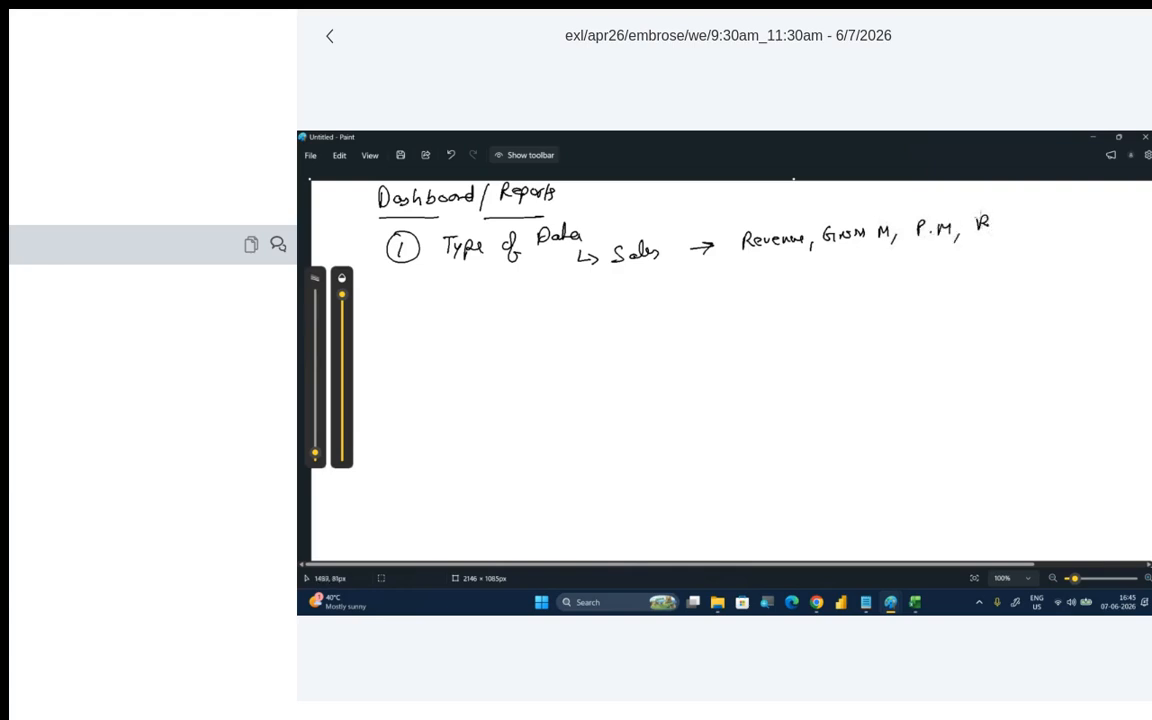
{"action": "left_click_drag", "start_coordinate": [990, 230], "coordinate": [1088, 222]}
{"action": "left_click", "coordinate": [1092, 222]}
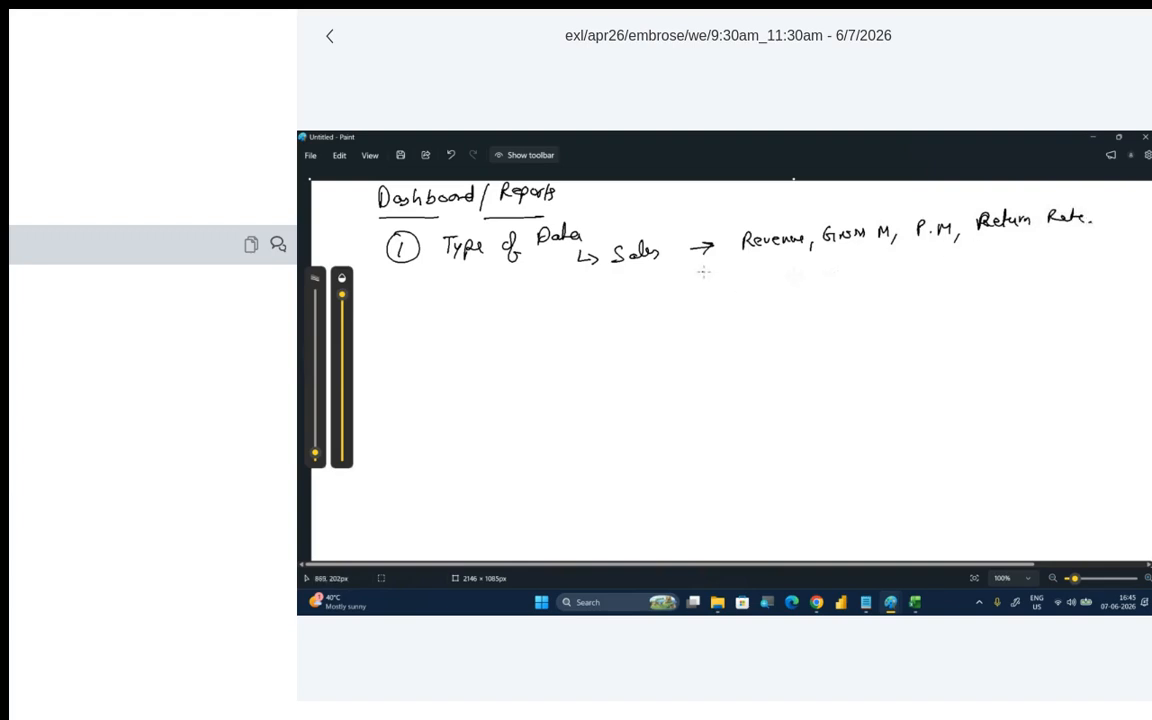
{"action": "mouse_move", "coordinate": [700, 271]}
{"action": "left_mouse_down"}
{"action": "mouse_move", "coordinate": [722, 273]}
{"action": "mouse_move", "coordinate": [716, 264]}
{"action": "left_mouse_up"}
{"action": "mouse_move", "coordinate": [752, 264]}
{"action": "left_mouse_down"}
{"action": "mouse_move", "coordinate": [751, 280]}
{"action": "mouse_move", "coordinate": [806, 276]}
{"action": "left_mouse_up"}
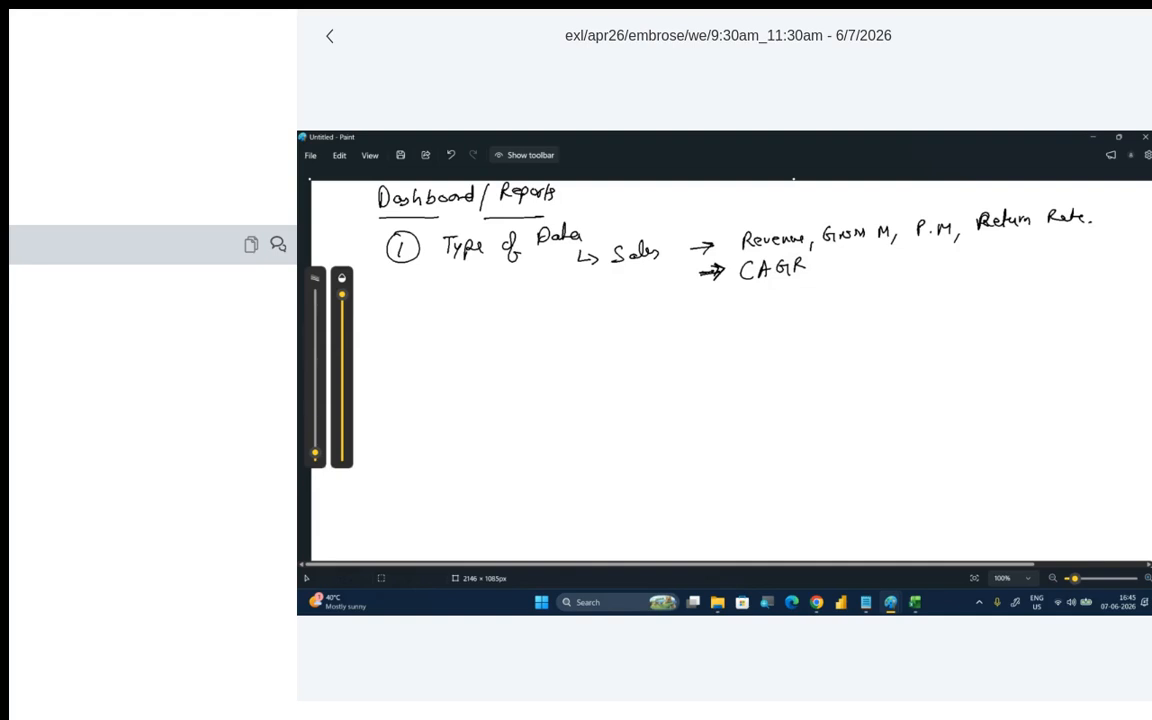
- Underline "CAGR", then write "Healthcare" below "Sales" with an arrow to its metrics Mortality, D.R. and S.R
{"action": "left_click_drag", "start_coordinate": [745, 290], "coordinate": [795, 283]}
{"action": "left_click_drag", "start_coordinate": [620, 315], "coordinate": [618, 329]}
{"action": "mouse_move", "coordinate": [628, 316]}
{"action": "left_mouse_down"}
{"action": "mouse_move", "coordinate": [634, 328]}
{"action": "mouse_move", "coordinate": [736, 319]}
{"action": "mouse_move", "coordinate": [729, 325]}
{"action": "left_mouse_up"}
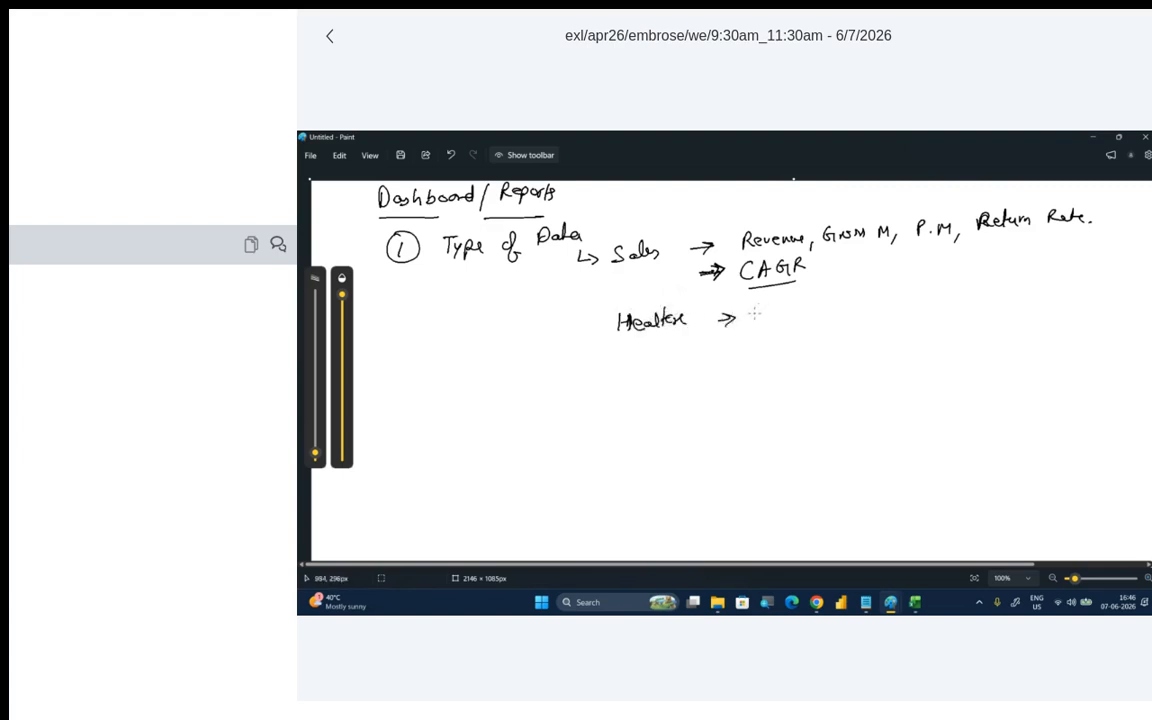
{"action": "mouse_move", "coordinate": [768, 306]}
{"action": "left_mouse_down"}
{"action": "mouse_move", "coordinate": [769, 318]}
{"action": "mouse_move", "coordinate": [812, 316]}
{"action": "mouse_move", "coordinate": [831, 291]}
{"action": "mouse_move", "coordinate": [833, 307]}
{"action": "left_mouse_up"}
{"action": "left_click_drag", "start_coordinate": [838, 298], "coordinate": [844, 306]}
{"action": "left_click_drag", "start_coordinate": [847, 299], "coordinate": [850, 312]}
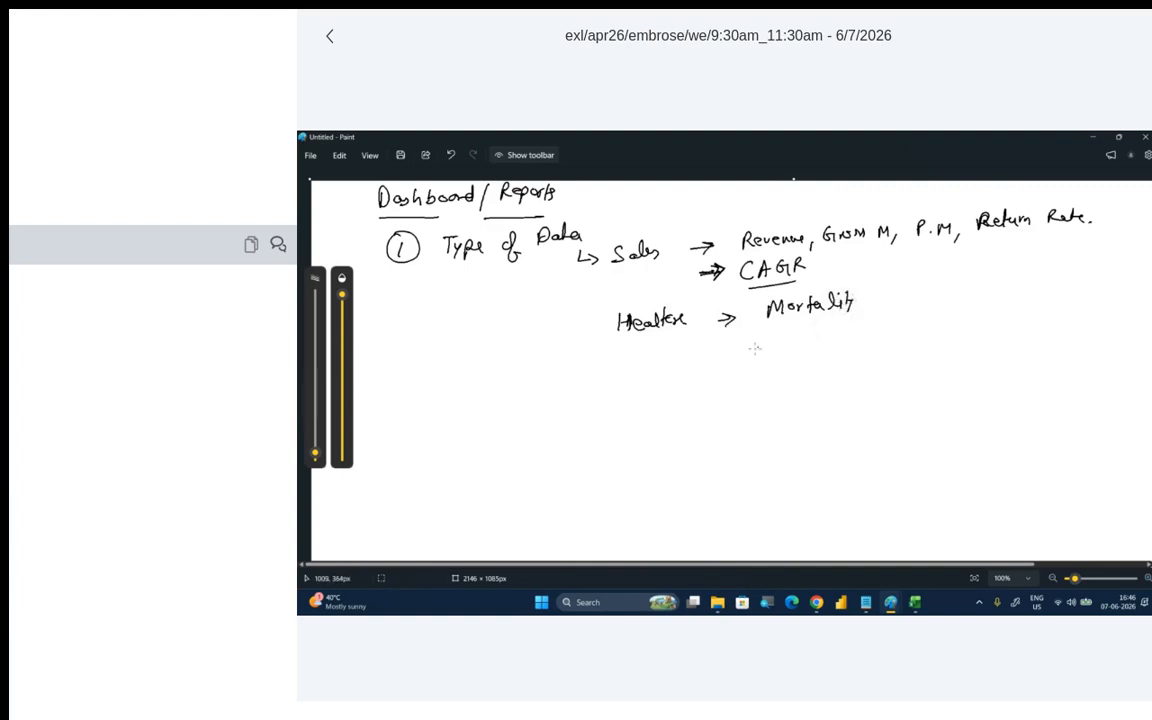
{"action": "mouse_move", "coordinate": [767, 327]}
{"action": "left_mouse_down"}
{"action": "mouse_move", "coordinate": [770, 344]}
{"action": "mouse_move", "coordinate": [803, 343]}
{"action": "left_mouse_up"}
{"action": "left_click", "coordinate": [781, 341]}
{"action": "left_click", "coordinate": [802, 341]}
{"action": "mouse_move", "coordinate": [773, 354]}
{"action": "left_mouse_down"}
{"action": "mouse_move", "coordinate": [766, 369]}
{"action": "mouse_move", "coordinate": [800, 367]}
{"action": "left_mouse_up"}
{"action": "left_click", "coordinate": [779, 366]}
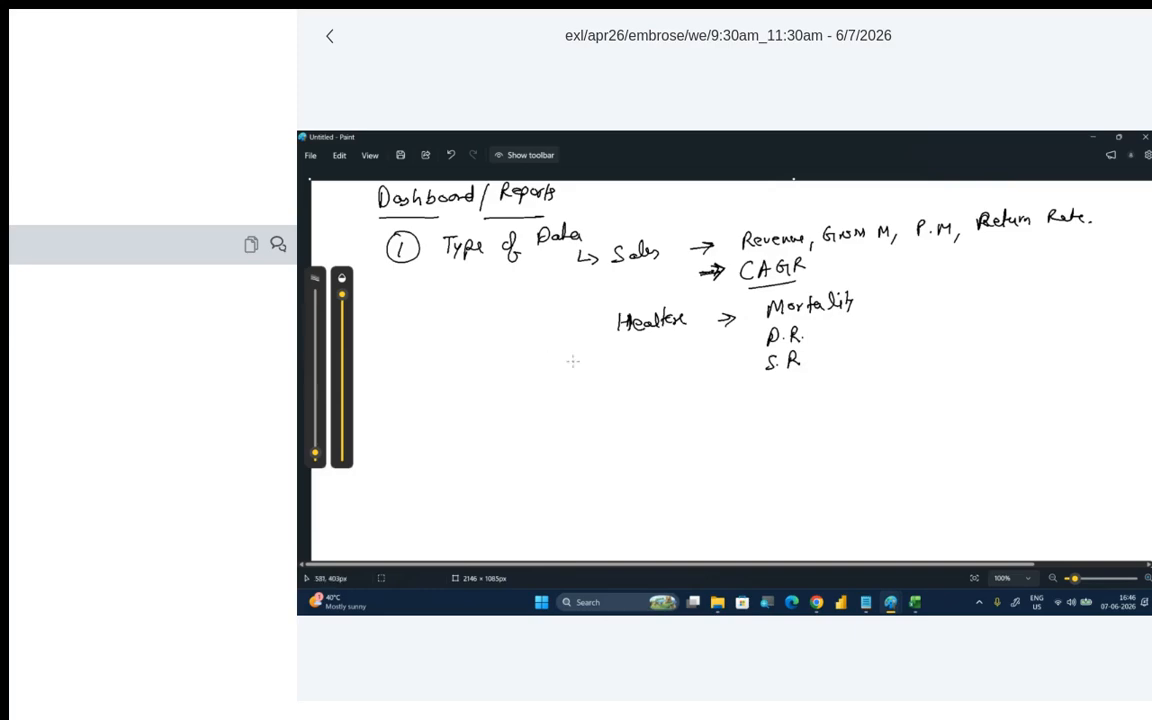
- Write "HR" with an arrow beneath the "Healthcare" entry as the third data type
{"action": "left_click_drag", "start_coordinate": [624, 402], "coordinate": [629, 418]}
{"action": "left_click_drag", "start_coordinate": [618, 412], "coordinate": [632, 410]}
{"action": "mouse_move", "coordinate": [639, 403]}
{"action": "left_mouse_down"}
{"action": "mouse_move", "coordinate": [636, 417]}
{"action": "mouse_move", "coordinate": [735, 410]}
{"action": "left_mouse_up"}
{"action": "left_click_drag", "start_coordinate": [726, 403], "coordinate": [725, 418]}
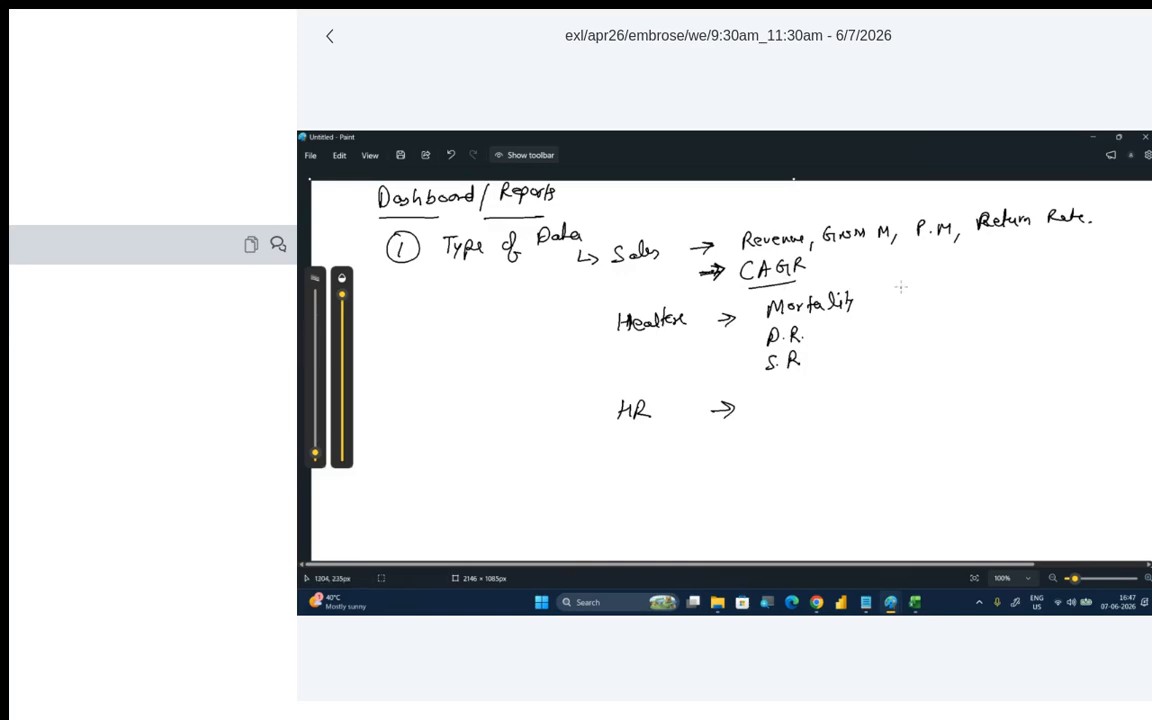
- Sketch a dashboard frame beside the metrics, with a row of three small cards and a line chart inside
{"action": "mouse_move", "coordinate": [897, 276]}
{"action": "left_mouse_down"}
{"action": "mouse_move", "coordinate": [894, 313]}
{"action": "mouse_move", "coordinate": [1080, 392]}
{"action": "mouse_move", "coordinate": [1096, 295]}
{"action": "mouse_move", "coordinate": [885, 249]}
{"action": "mouse_move", "coordinate": [876, 292]}
{"action": "left_mouse_up"}
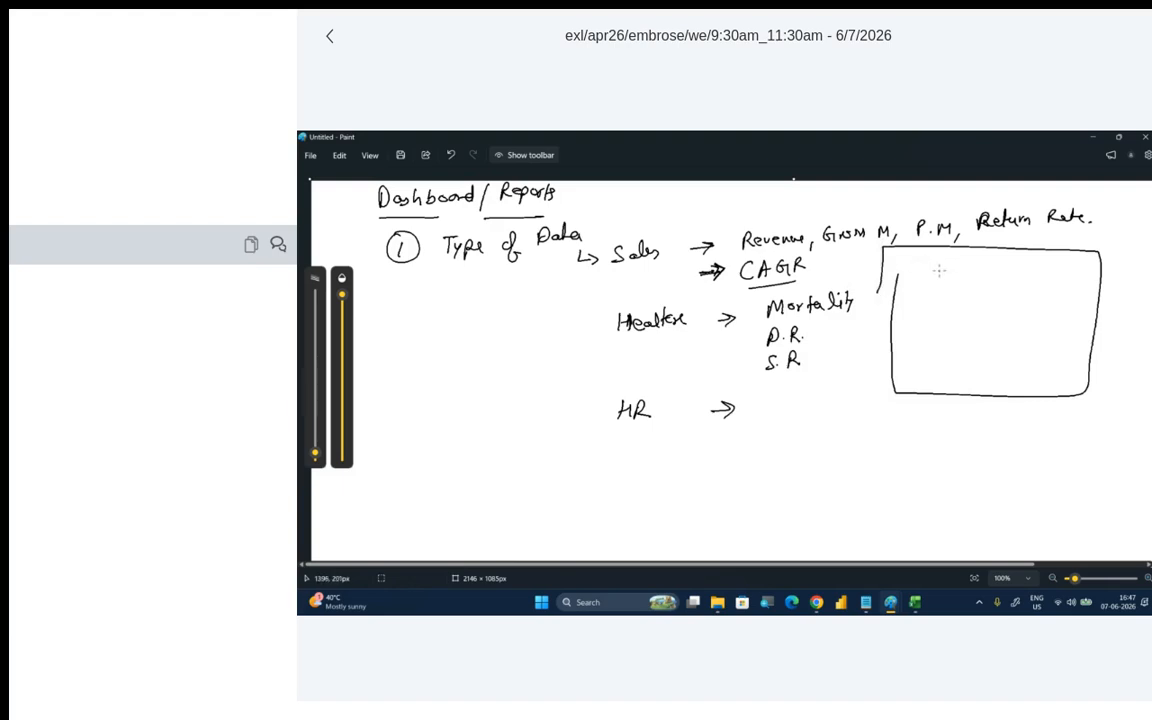
{"action": "mouse_move", "coordinate": [937, 268]}
{"action": "left_mouse_down"}
{"action": "mouse_move", "coordinate": [937, 282]}
{"action": "mouse_move", "coordinate": [1024, 270]}
{"action": "mouse_move", "coordinate": [1072, 290]}
{"action": "left_mouse_up"}
{"action": "mouse_move", "coordinate": [934, 310]}
{"action": "left_mouse_down"}
{"action": "mouse_move", "coordinate": [990, 343]}
{"action": "mouse_move", "coordinate": [988, 326]}
{"action": "left_mouse_up"}
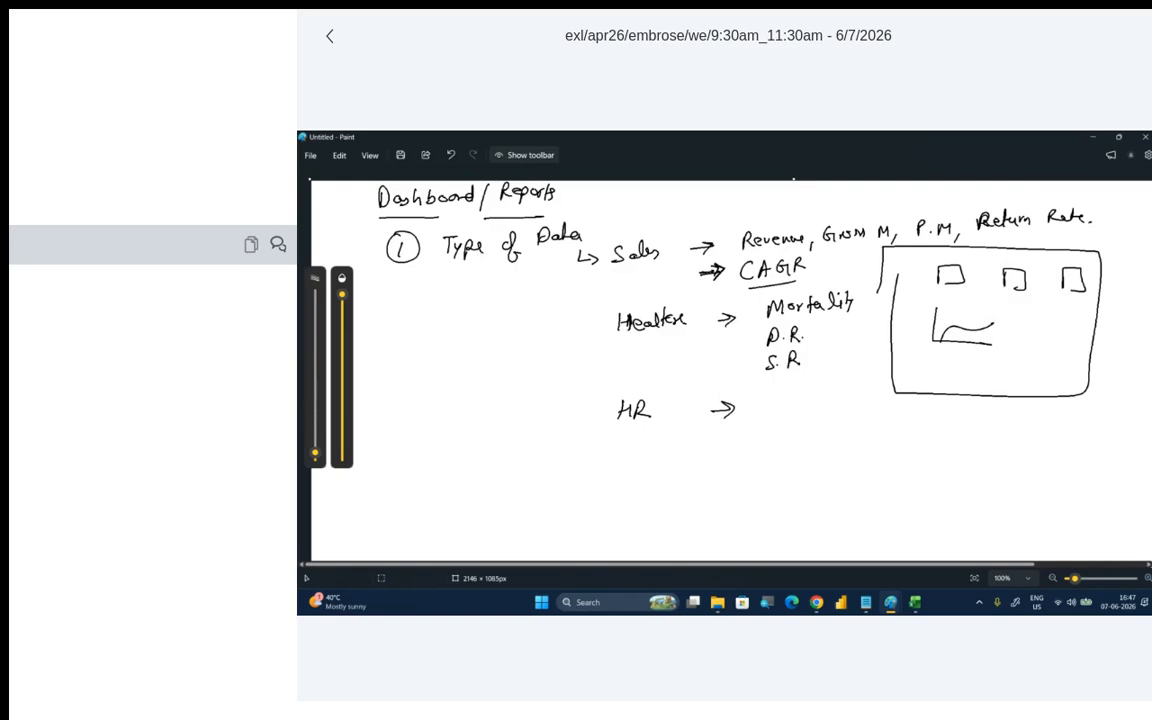
- Underline "Type of Data" and write a circled item 2, "To whom you are creating this Dashboard", below the first item
{"action": "left_click_drag", "start_coordinate": [451, 267], "coordinate": [548, 261]}
{"action": "left_click_drag", "start_coordinate": [389, 424], "coordinate": [405, 446]}
{"action": "mouse_move", "coordinate": [396, 410]}
{"action": "left_mouse_down"}
{"action": "mouse_move", "coordinate": [378, 440]}
{"action": "mouse_move", "coordinate": [396, 410]}
{"action": "mouse_move", "coordinate": [455, 428]}
{"action": "left_mouse_up"}
{"action": "mouse_move", "coordinate": [445, 430]}
{"action": "left_mouse_down"}
{"action": "mouse_move", "coordinate": [446, 450]}
{"action": "mouse_move", "coordinate": [552, 441]}
{"action": "left_mouse_up"}
{"action": "mouse_move", "coordinate": [450, 470]}
{"action": "left_mouse_down"}
{"action": "mouse_move", "coordinate": [455, 487]}
{"action": "mouse_move", "coordinate": [467, 474]}
{"action": "left_mouse_up"}
{"action": "left_click_drag", "start_coordinate": [474, 475], "coordinate": [487, 484]}
{"action": "mouse_move", "coordinate": [516, 463]}
{"action": "left_mouse_down"}
{"action": "mouse_move", "coordinate": [510, 479]}
{"action": "mouse_move", "coordinate": [571, 480]}
{"action": "left_mouse_up"}
{"action": "mouse_move", "coordinate": [575, 466]}
{"action": "left_mouse_down"}
{"action": "mouse_move", "coordinate": [636, 466]}
{"action": "mouse_move", "coordinate": [630, 494]}
{"action": "left_mouse_up"}
{"action": "mouse_move", "coordinate": [454, 503]}
{"action": "left_mouse_down"}
{"action": "mouse_move", "coordinate": [456, 516]}
{"action": "mouse_move", "coordinate": [463, 506]}
{"action": "left_mouse_up"}
{"action": "left_click_drag", "start_coordinate": [466, 500], "coordinate": [478, 516]}
{"action": "left_click_drag", "start_coordinate": [482, 507], "coordinate": [605, 514]}
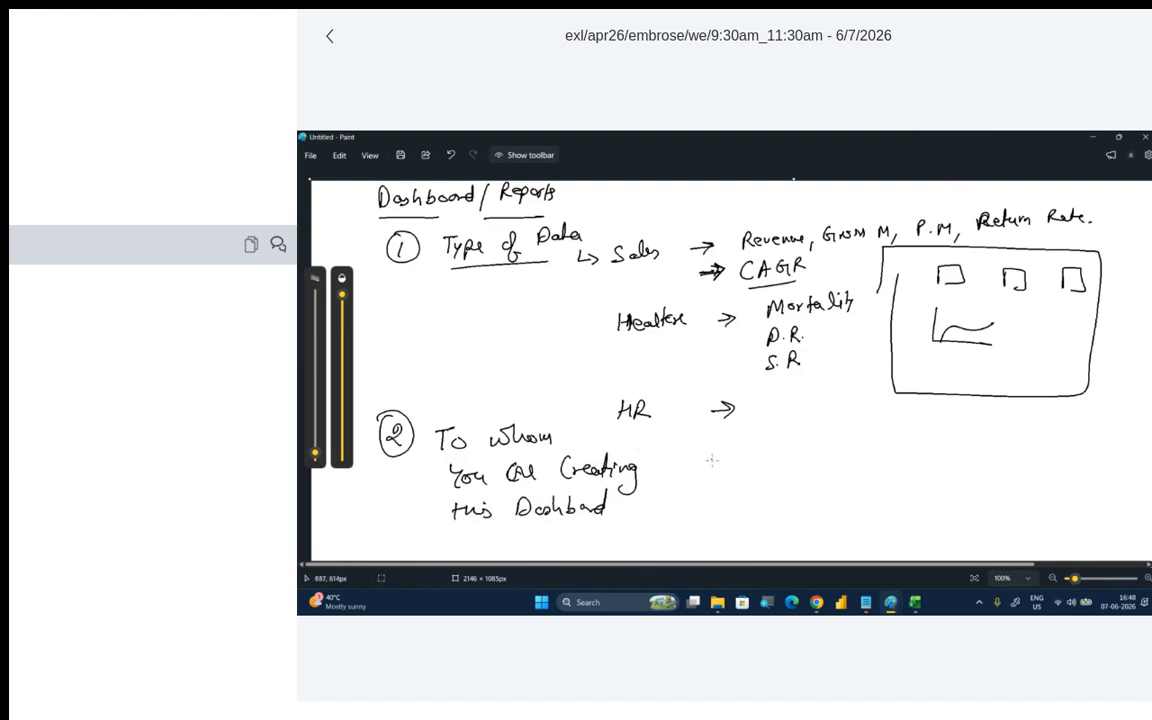
- List three circled, numbered audiences beside item 2: Self, Manager, and Sales / Business Team
{"action": "mouse_move", "coordinate": [704, 461]}
{"action": "left_mouse_down"}
{"action": "mouse_move", "coordinate": [704, 481]}
{"action": "mouse_move", "coordinate": [698, 459]}
{"action": "mouse_move", "coordinate": [771, 472]}
{"action": "mouse_move", "coordinate": [786, 448]}
{"action": "mouse_move", "coordinate": [790, 462]}
{"action": "mouse_move", "coordinate": [842, 470]}
{"action": "mouse_move", "coordinate": [826, 462]}
{"action": "mouse_move", "coordinate": [1005, 459]}
{"action": "mouse_move", "coordinate": [1004, 448]}
{"action": "mouse_move", "coordinate": [1020, 456]}
{"action": "mouse_move", "coordinate": [1092, 428]}
{"action": "left_mouse_up"}
{"action": "left_click", "coordinate": [1062, 440]}
{"action": "mouse_move", "coordinate": [1046, 472]}
{"action": "left_mouse_down"}
{"action": "mouse_move", "coordinate": [1053, 458]}
{"action": "mouse_move", "coordinate": [1060, 472]}
{"action": "mouse_move", "coordinate": [1091, 470]}
{"action": "left_mouse_up"}
{"action": "left_click_drag", "start_coordinate": [1092, 468], "coordinate": [1098, 472]}
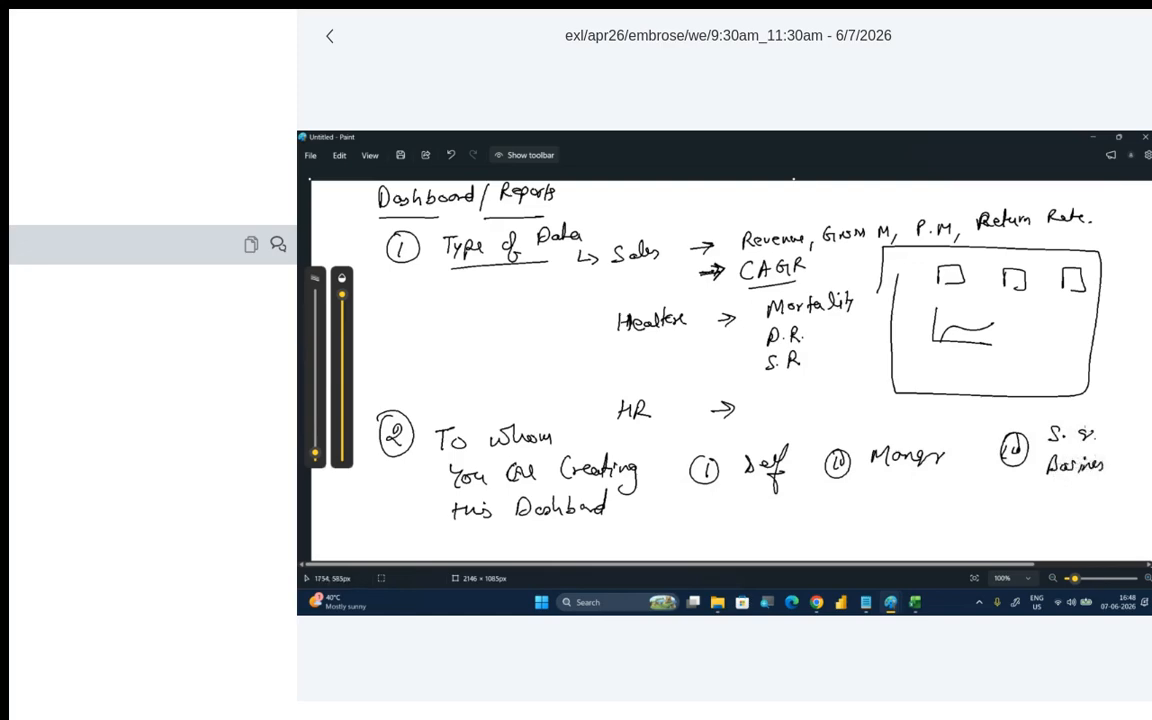
{"action": "mouse_move", "coordinate": [1062, 431]}
{"action": "left_mouse_down"}
{"action": "mouse_move", "coordinate": [1091, 432]}
{"action": "mouse_move", "coordinate": [1126, 472]}
{"action": "left_mouse_up"}
{"action": "left_click_drag", "start_coordinate": [1124, 460], "coordinate": [1134, 459]}
{"action": "left_click_drag", "start_coordinate": [1130, 467], "coordinate": [1149, 471]}
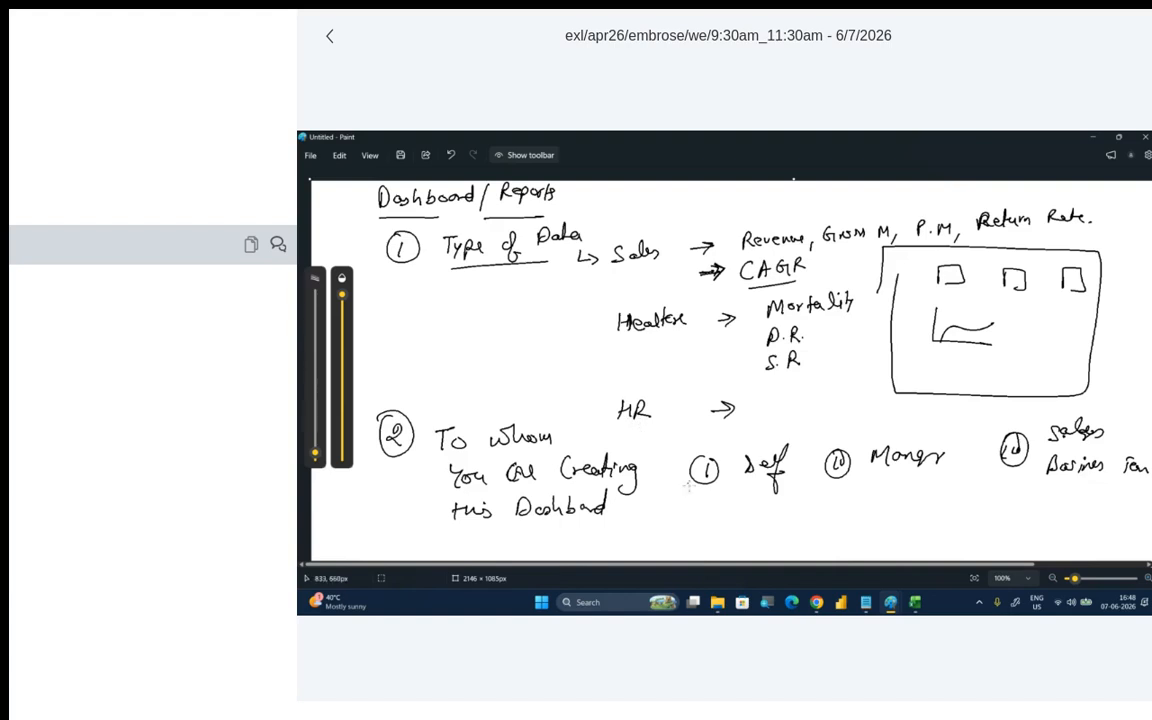
- Illustrate the audiences with a bar chart under Self, a framed card layout and circled 15 under Manager, and two boxes under Business Team
{"action": "mouse_move", "coordinate": [727, 497]}
{"action": "left_mouse_down"}
{"action": "mouse_move", "coordinate": [728, 548]}
{"action": "mouse_move", "coordinate": [812, 548]}
{"action": "left_mouse_up"}
{"action": "mouse_move", "coordinate": [737, 545]}
{"action": "left_mouse_down"}
{"action": "mouse_move", "coordinate": [748, 520]}
{"action": "mouse_move", "coordinate": [758, 545]}
{"action": "mouse_move", "coordinate": [771, 545]}
{"action": "mouse_move", "coordinate": [789, 507]}
{"action": "mouse_move", "coordinate": [791, 545]}
{"action": "left_mouse_up"}
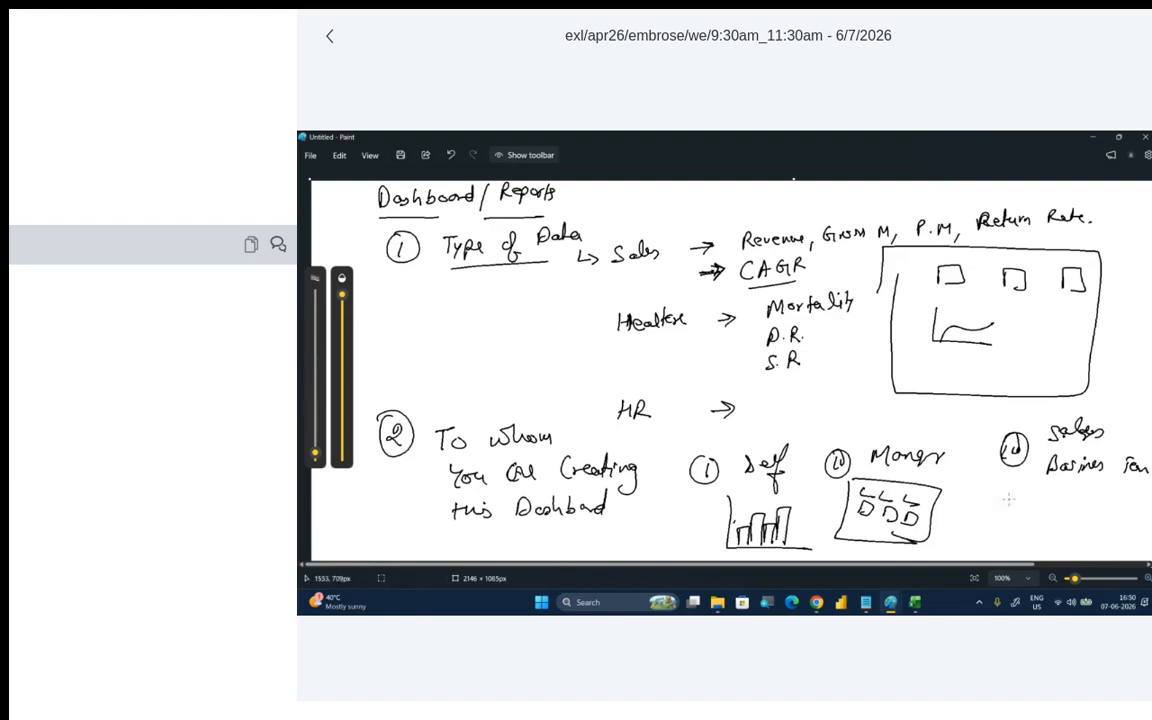
{"action": "mouse_move", "coordinate": [1007, 495]}
{"action": "left_mouse_down"}
{"action": "mouse_move", "coordinate": [1036, 508]}
{"action": "mouse_move", "coordinate": [1078, 496]}
{"action": "left_mouse_up"}
{"action": "left_click_drag", "start_coordinate": [966, 515], "coordinate": [986, 512]}
{"action": "mouse_move", "coordinate": [972, 500]}
{"action": "left_mouse_down"}
{"action": "mouse_move", "coordinate": [990, 532]}
{"action": "mouse_move", "coordinate": [970, 500]}
{"action": "left_mouse_up"}
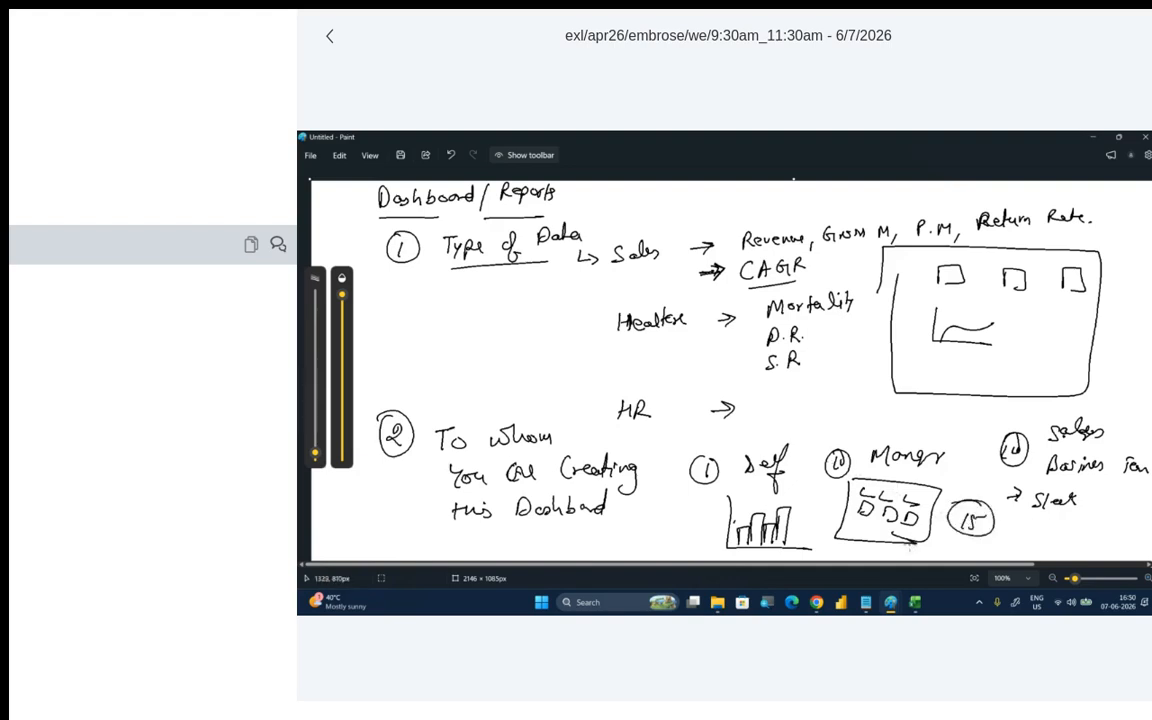
{"action": "mouse_move", "coordinate": [1033, 521]}
{"action": "left_mouse_down"}
{"action": "mouse_move", "coordinate": [1035, 544]}
{"action": "mouse_move", "coordinate": [1080, 540]}
{"action": "left_mouse_up"}
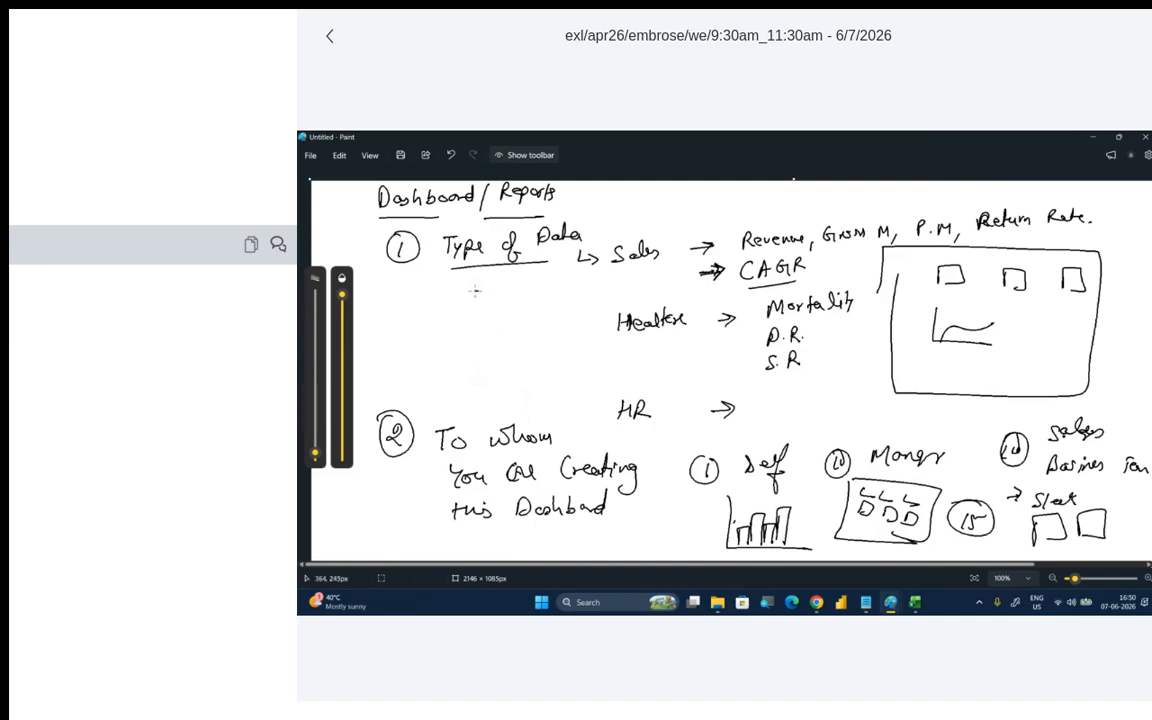
- Close the handwritten notes without saving them and switch back to the employees workbook in Excel
{"action": "left_click_drag", "start_coordinate": [471, 292], "coordinate": [479, 292]}
{"action": "left_click", "coordinate": [1145, 137]}
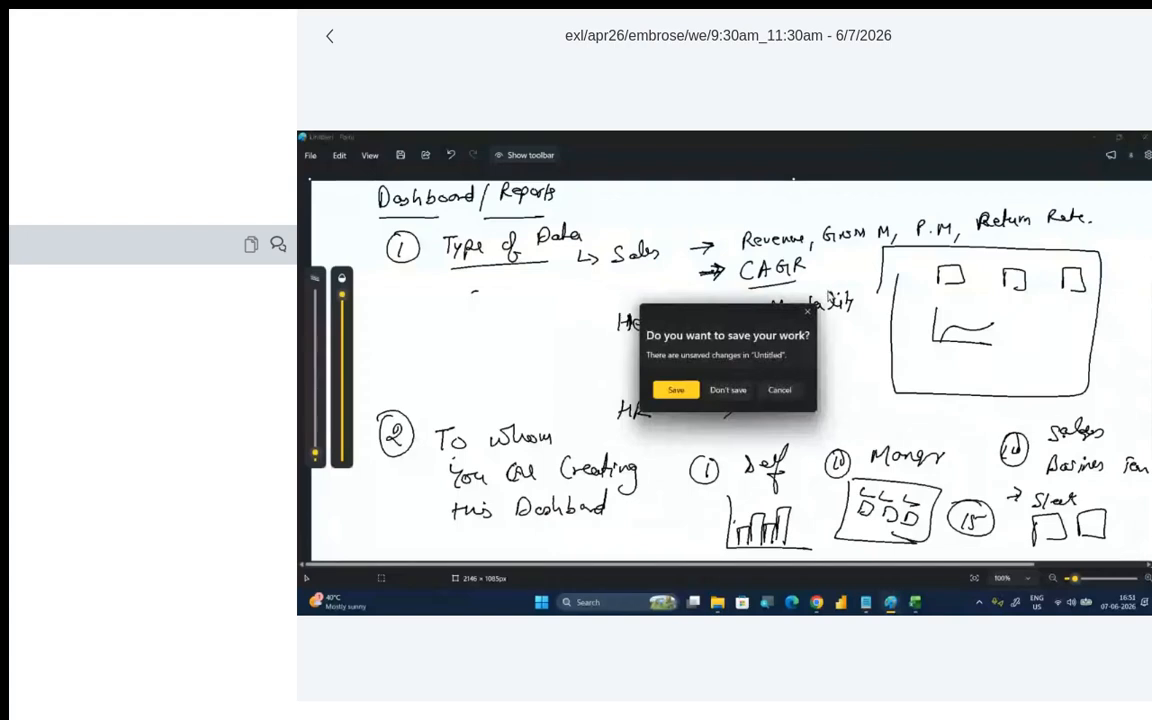
{"action": "left_click", "coordinate": [741, 397]}
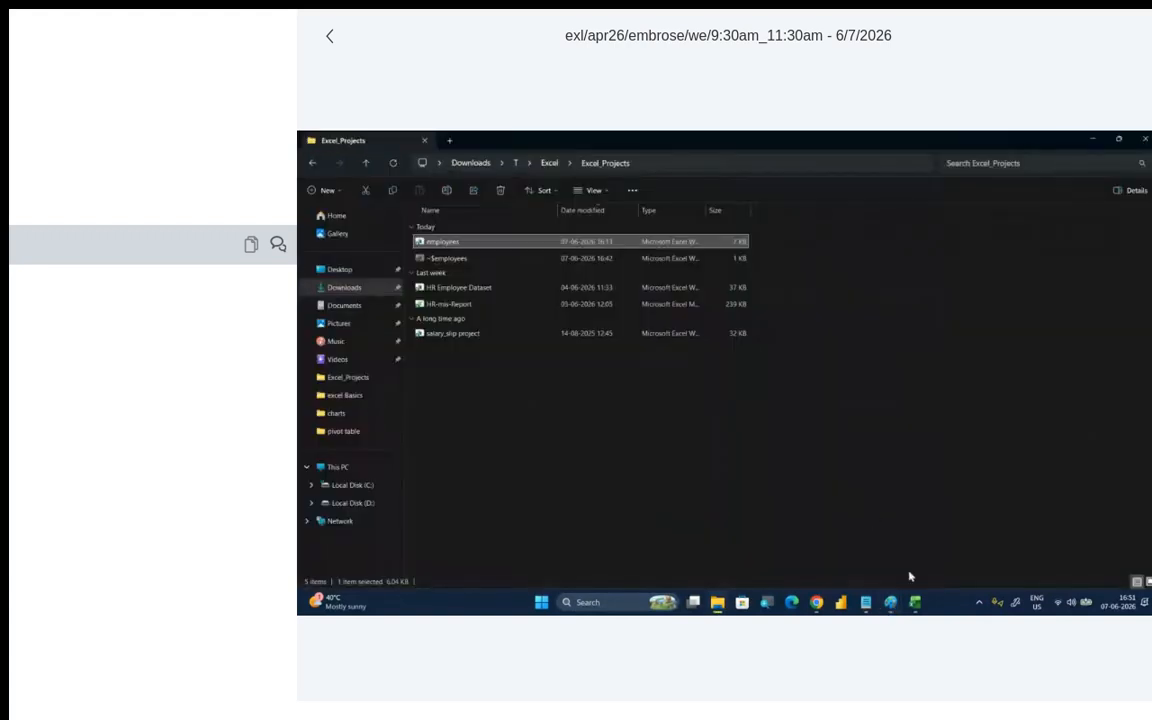
{"action": "mouse_move", "coordinate": [913, 603]}
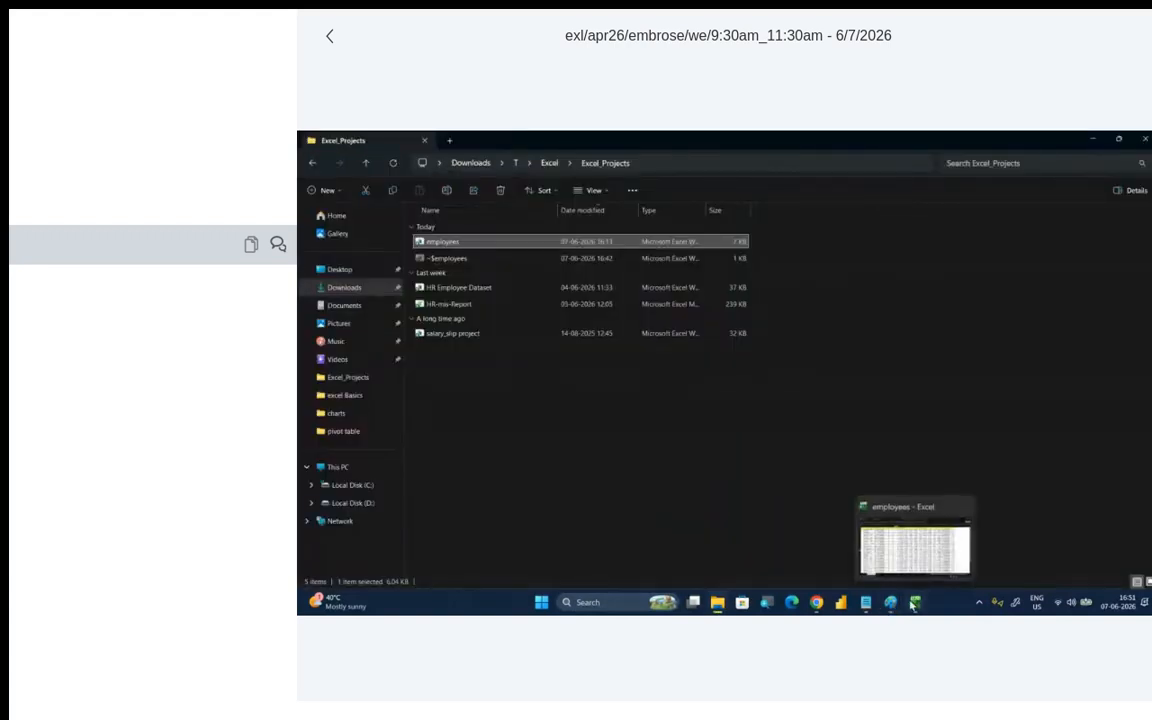
{"action": "left_click", "coordinate": [913, 603]}
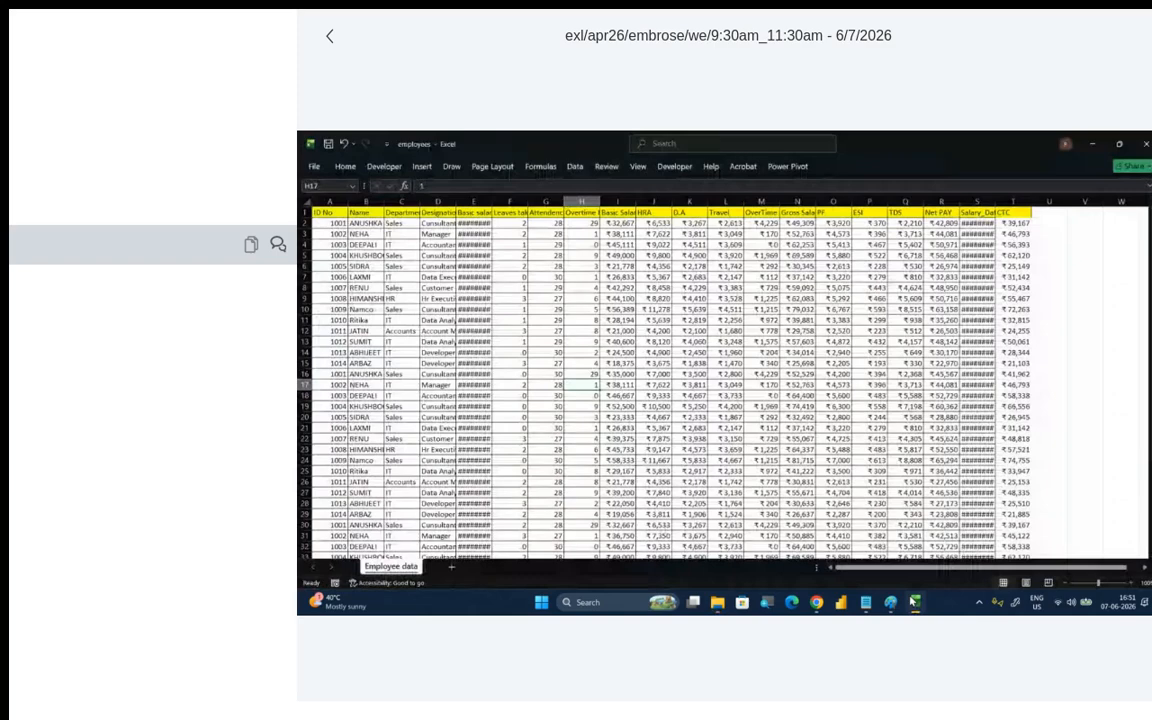
- Switch to the LearnPitch site in Chrome and open the Advance Excel curriculum from the course content
{"action": "mouse_move", "coordinate": [816, 603]}
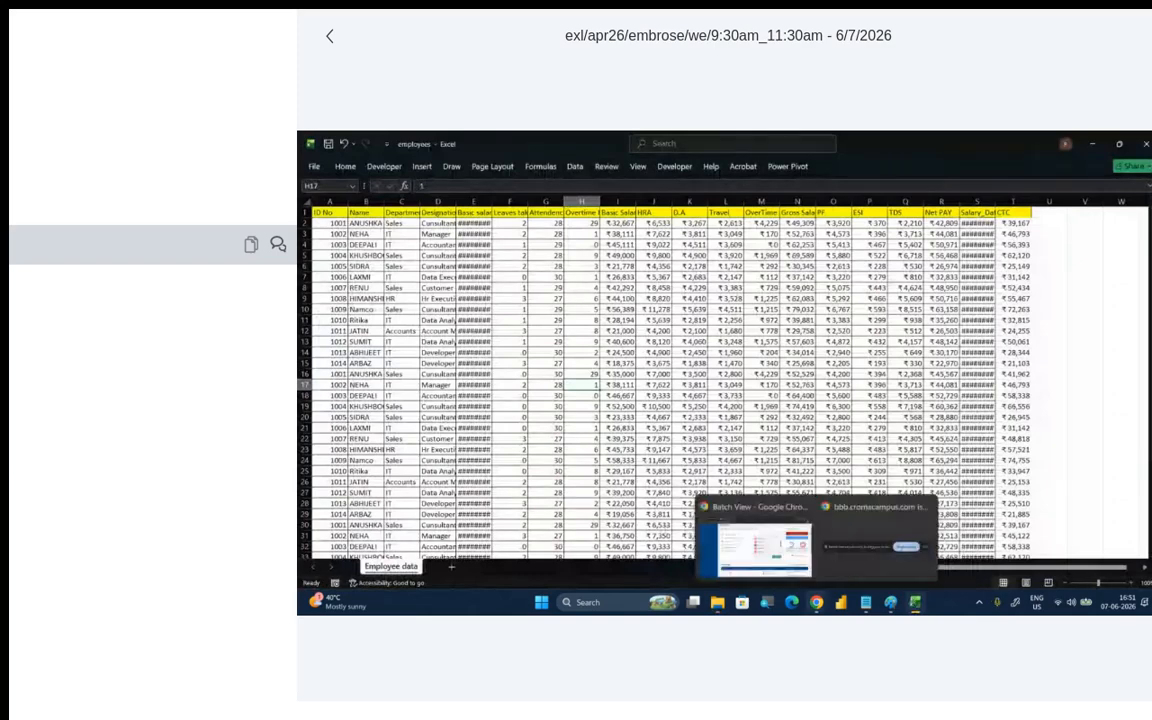
{"action": "left_click", "coordinate": [836, 362]}
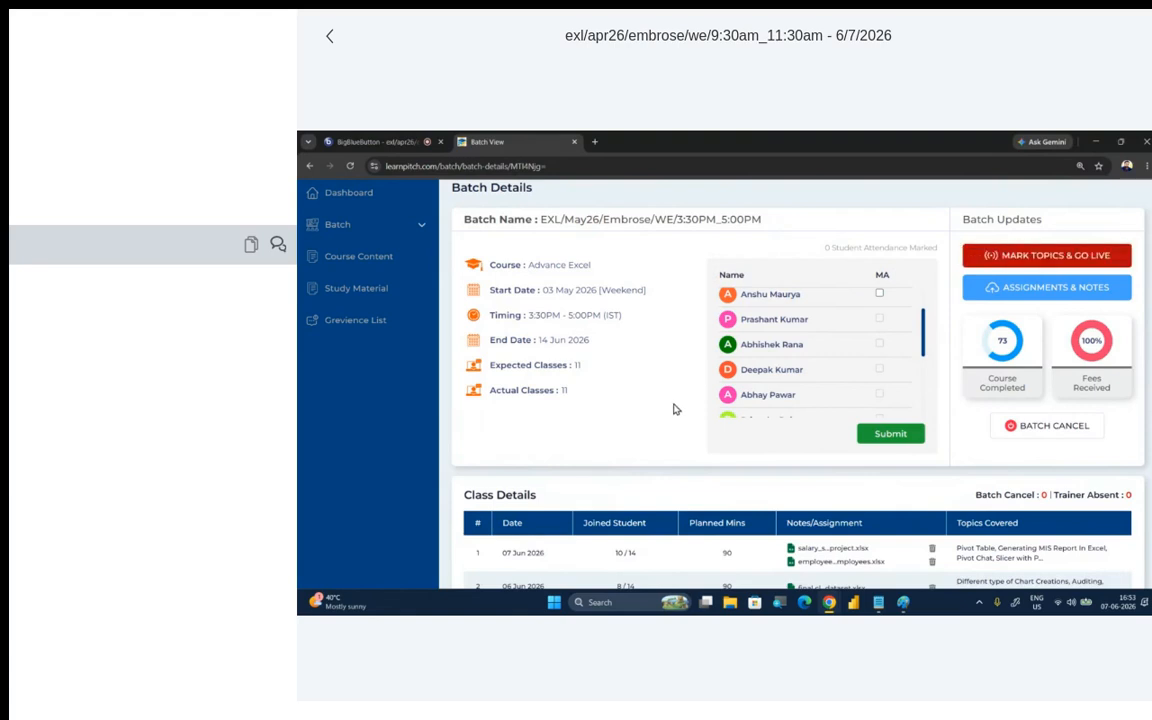
{"action": "left_click", "coordinate": [377, 258]}
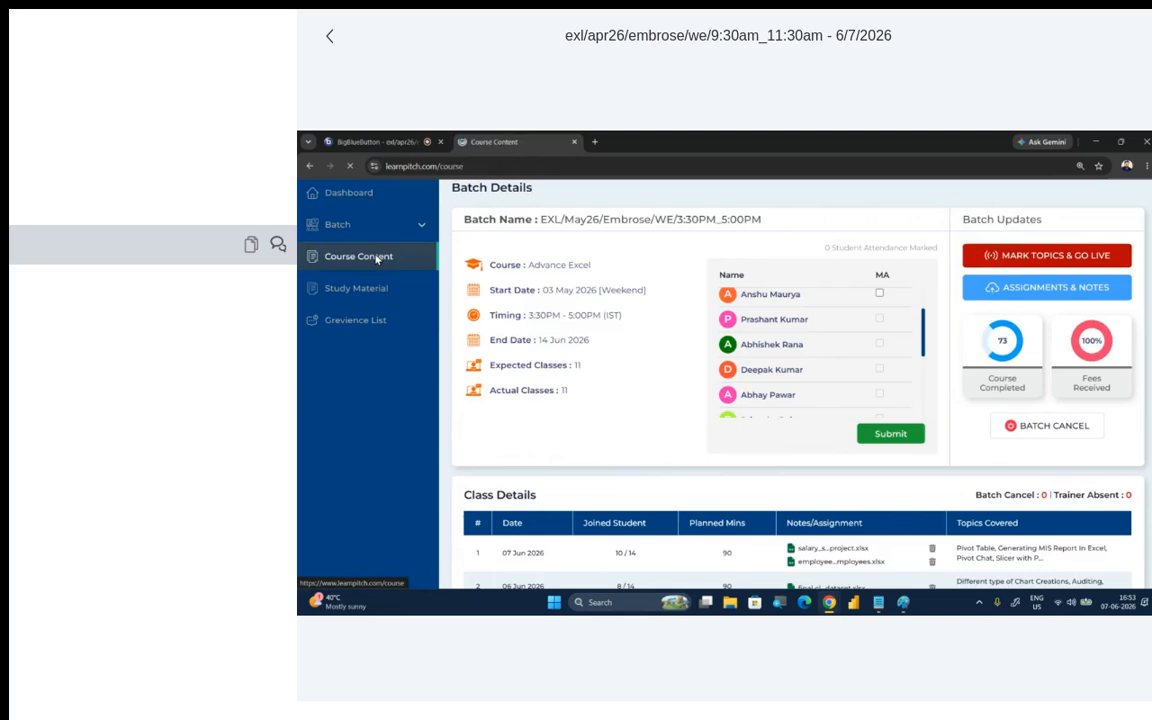
{"action": "scroll", "coordinate": [509, 318], "scroll_direction": "down", "scroll_amount": 5}
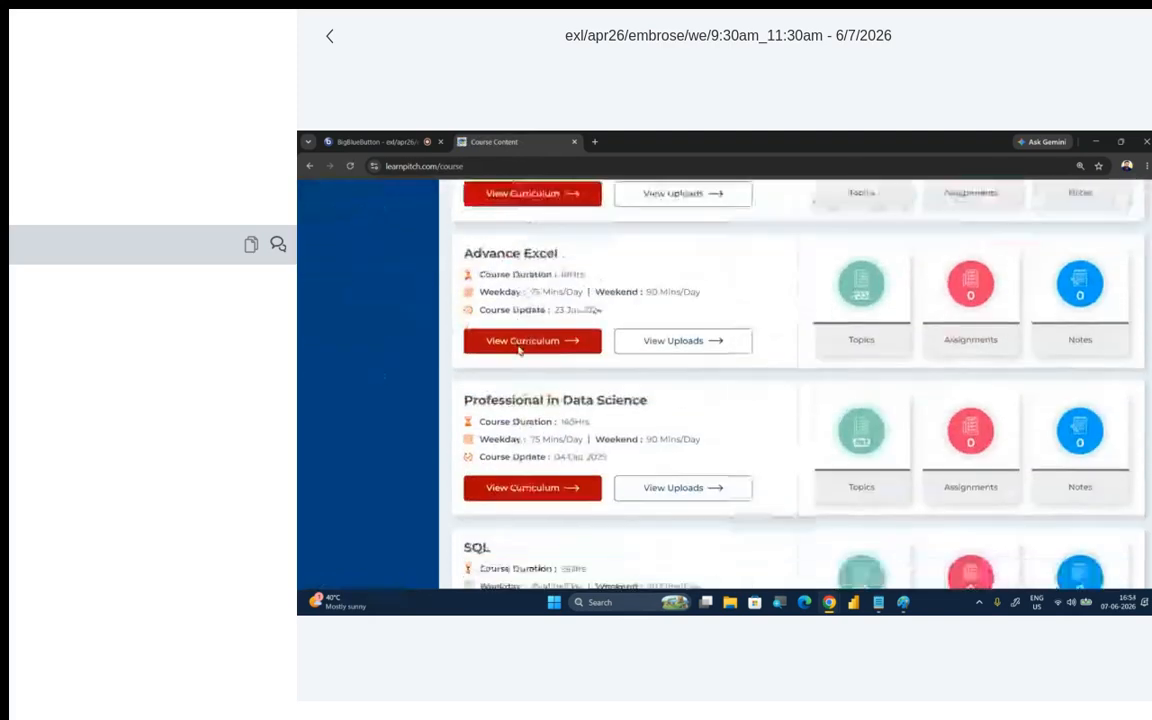
{"action": "left_click", "coordinate": [556, 310]}
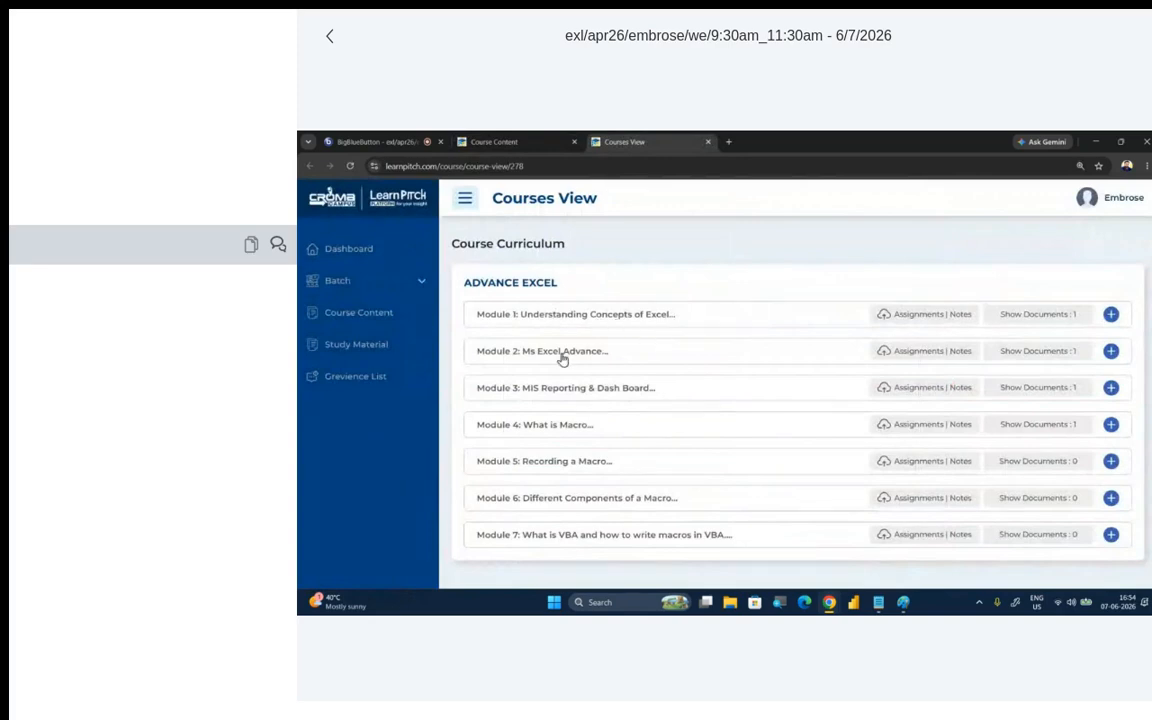
- Expand Module 2: Ms Excel Advance and look through its topics and the modules that follow
{"action": "left_click", "coordinate": [621, 360]}
{"action": "scroll", "coordinate": [638, 401], "scroll_direction": "down", "scroll_amount": 8}
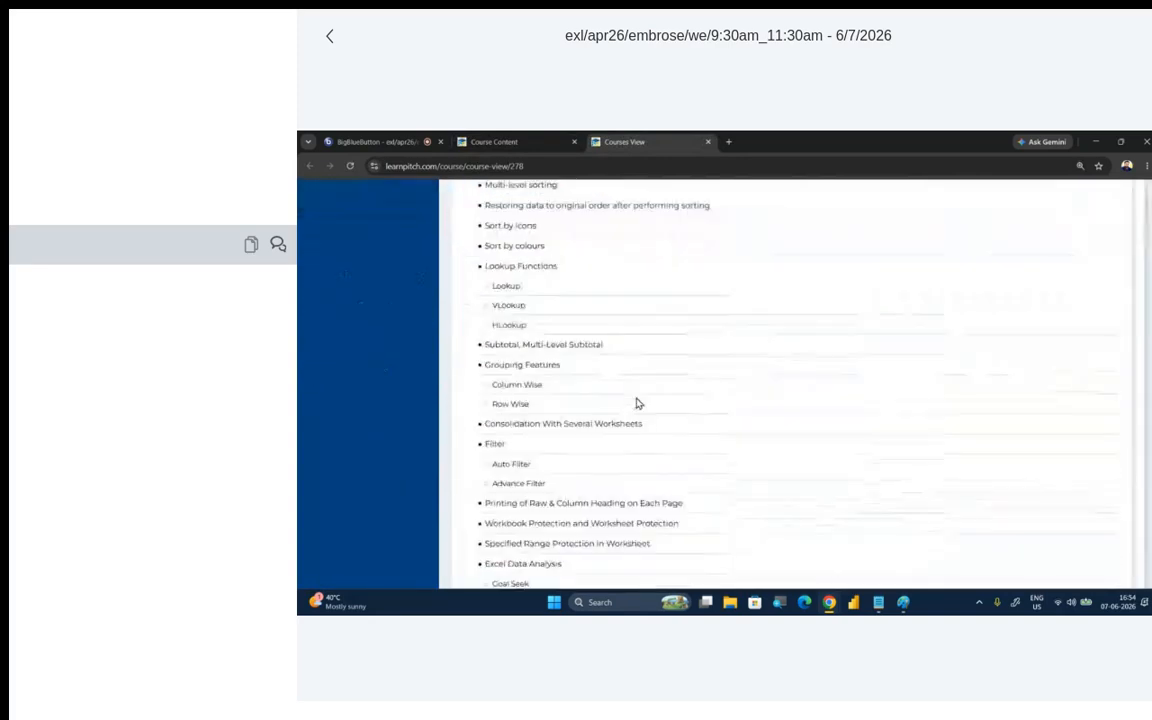
{"action": "scroll", "coordinate": [636, 403], "scroll_direction": "down", "scroll_amount": 3}
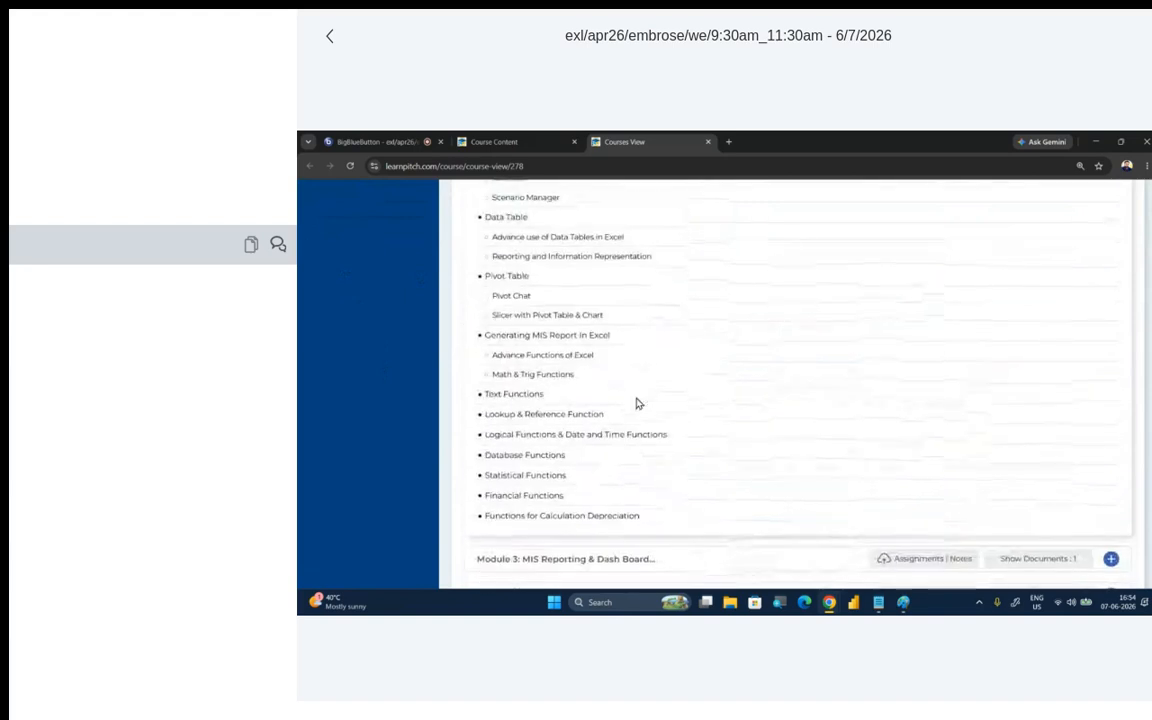
{"action": "scroll", "coordinate": [614, 432], "scroll_direction": "down", "scroll_amount": 2}
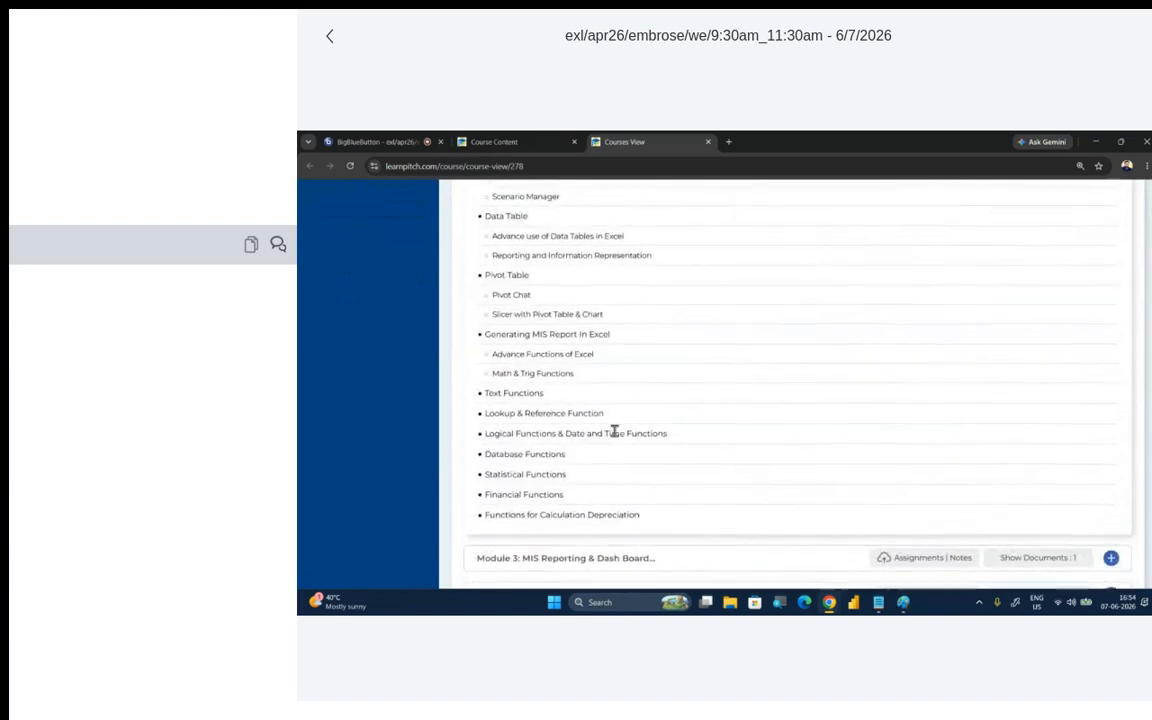
{"action": "scroll", "coordinate": [605, 450], "scroll_direction": "down", "scroll_amount": 1}
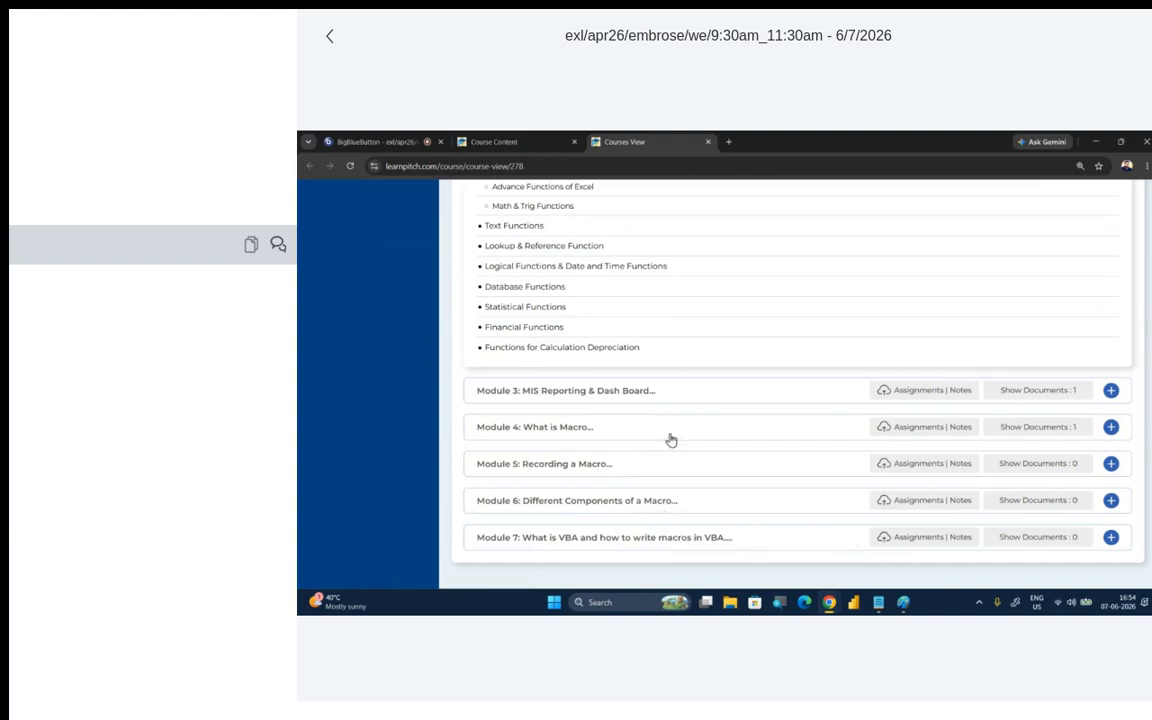
{"action": "scroll", "coordinate": [672, 450], "scroll_direction": "up", "scroll_amount": 4}
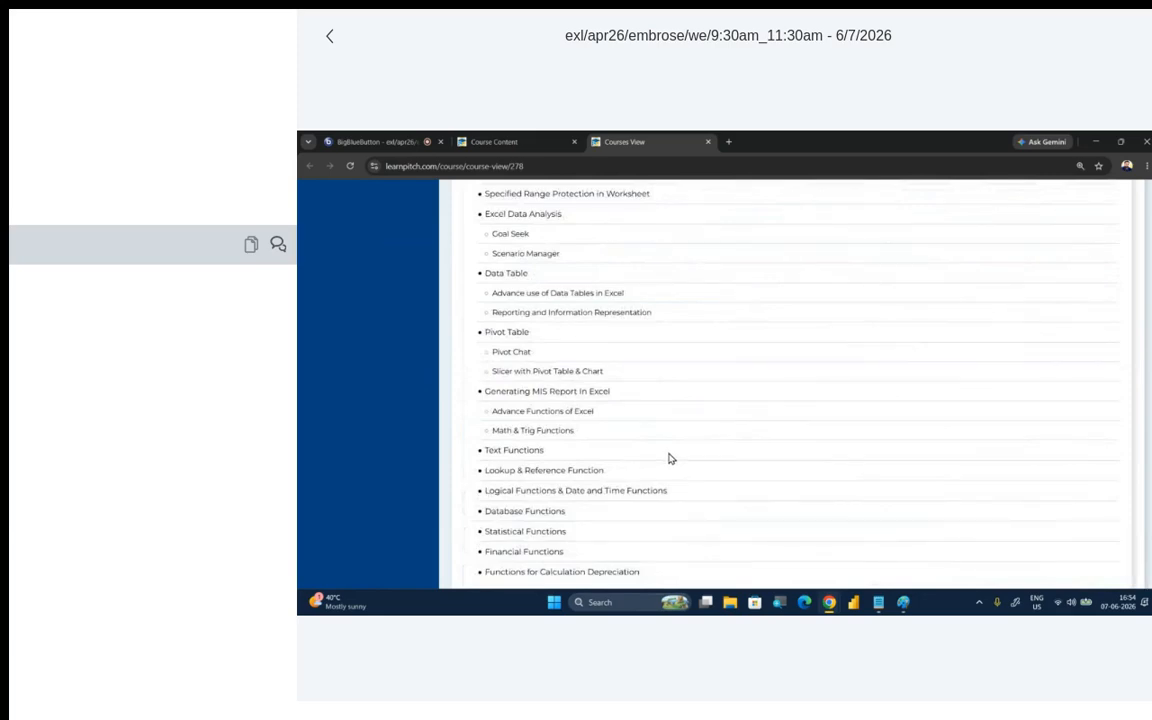
{"action": "scroll", "coordinate": [669, 458], "scroll_direction": "up", "scroll_amount": 7}
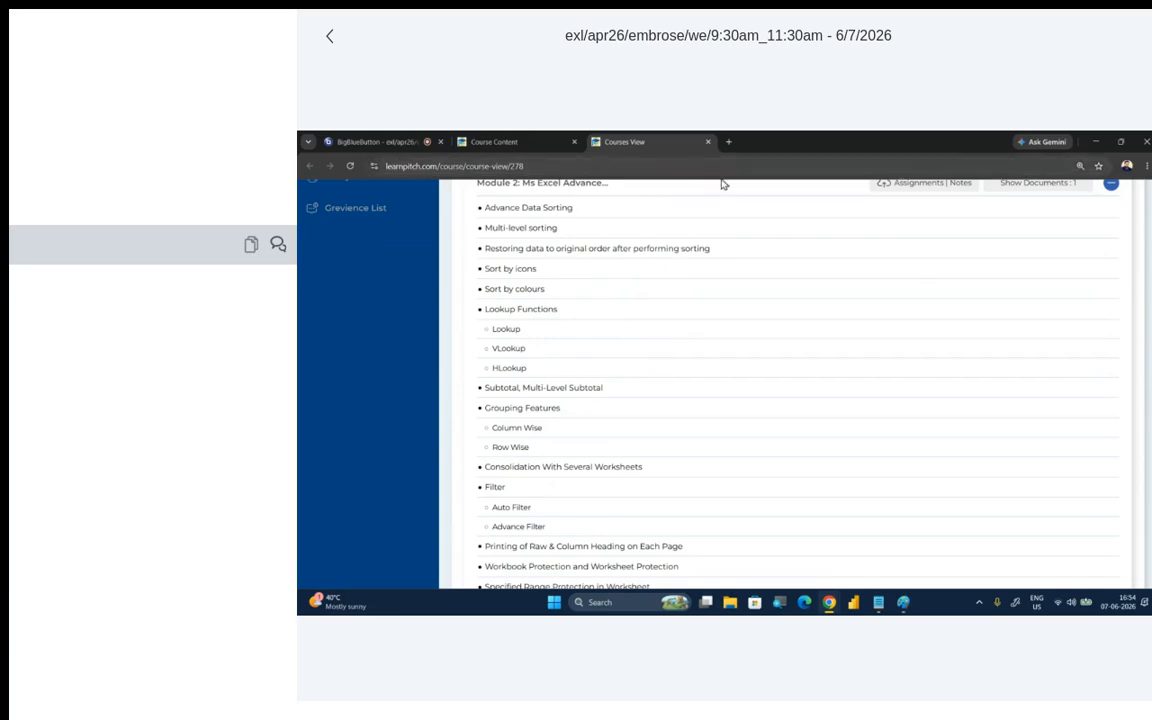
{"action": "scroll", "coordinate": [733, 236], "scroll_direction": "up", "scroll_amount": 3}
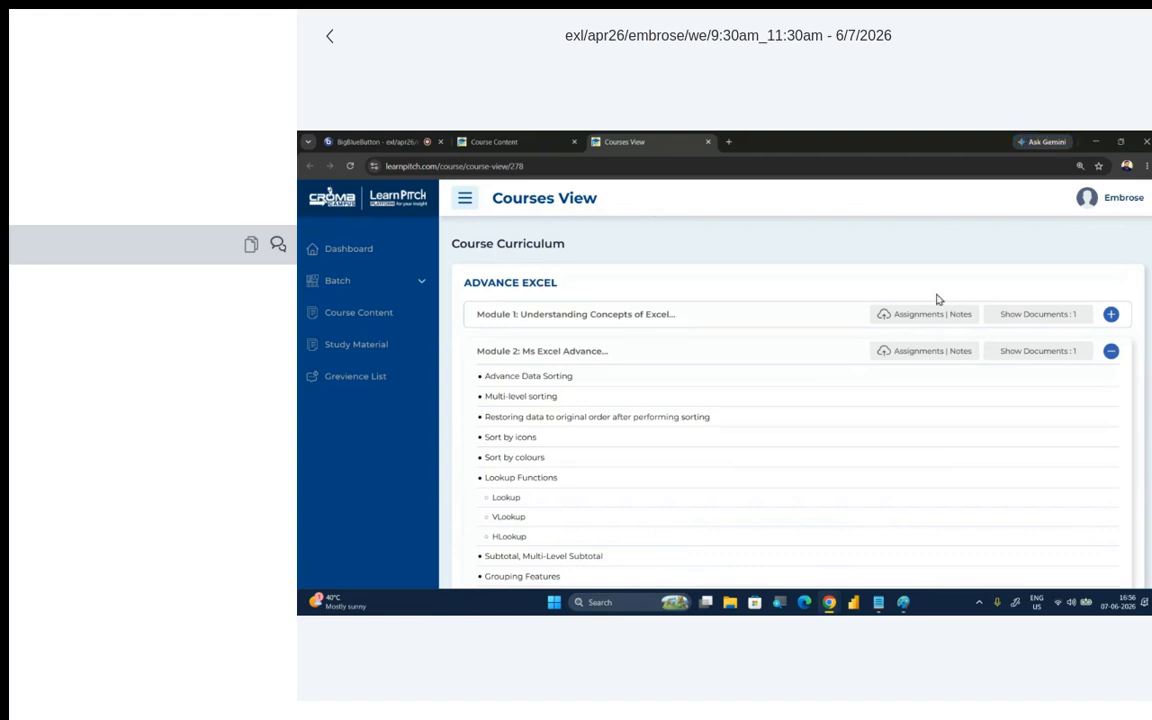
{"action": "scroll", "coordinate": [740, 337], "scroll_direction": "down", "scroll_amount": 2}
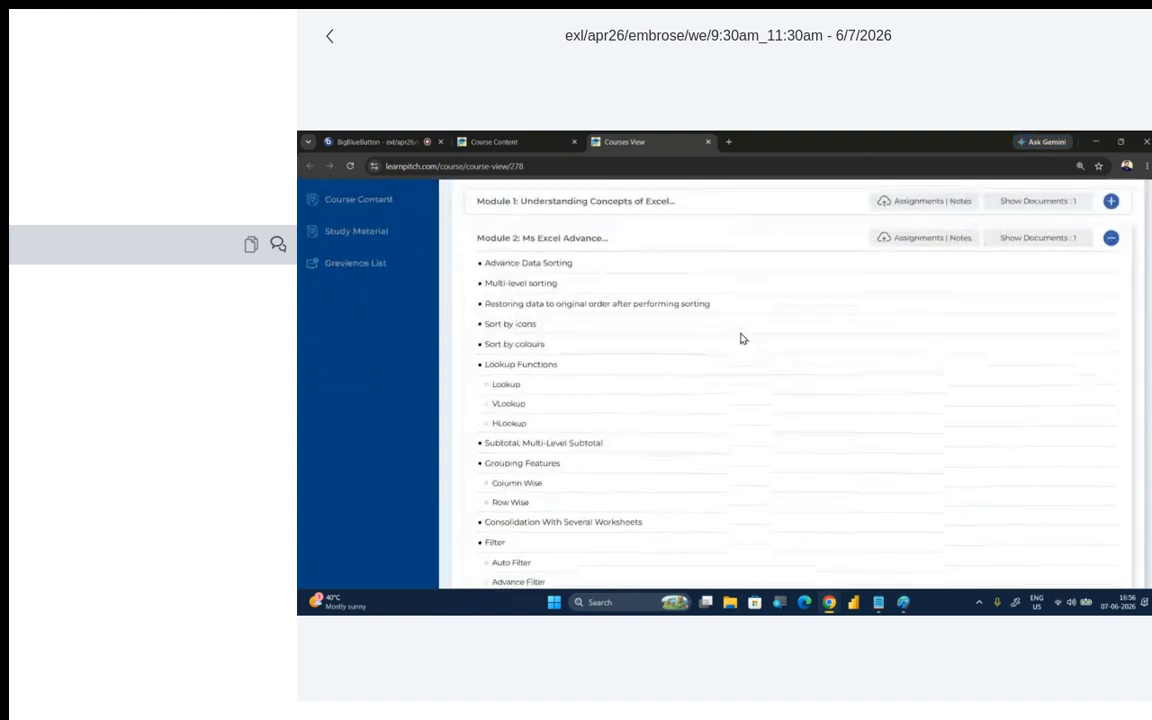
{"action": "scroll", "coordinate": [740, 338], "scroll_direction": "down", "scroll_amount": 5}
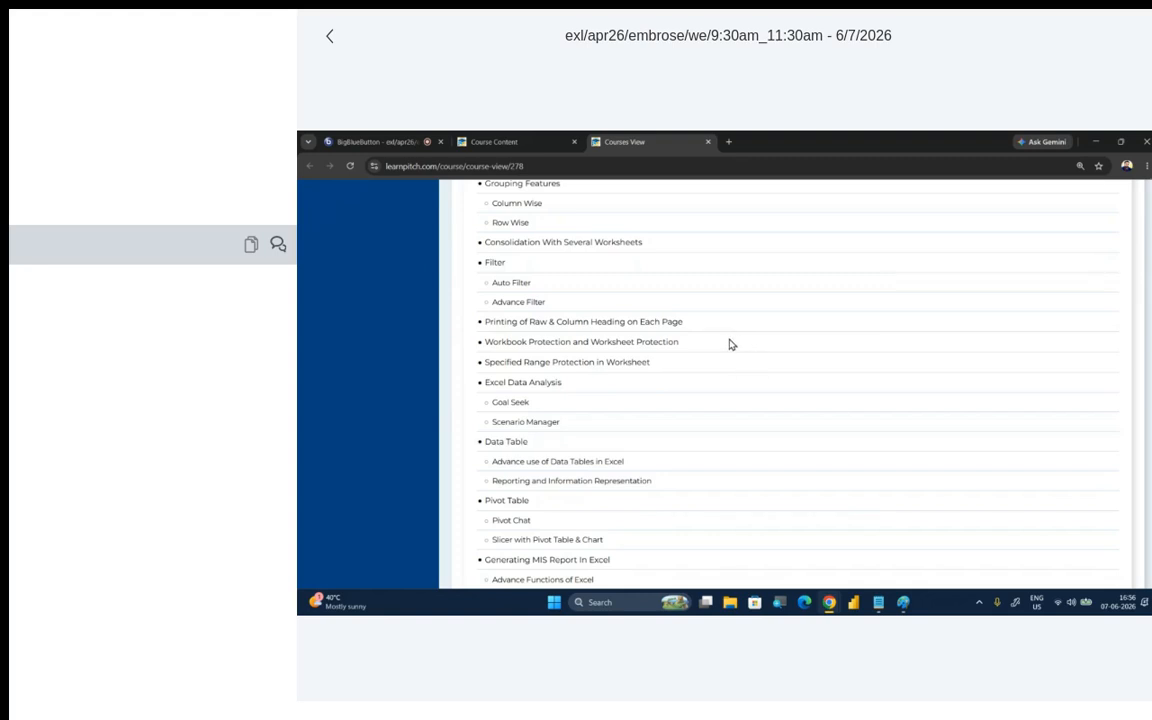
{"action": "scroll", "coordinate": [674, 368], "scroll_direction": "up", "scroll_amount": 4}
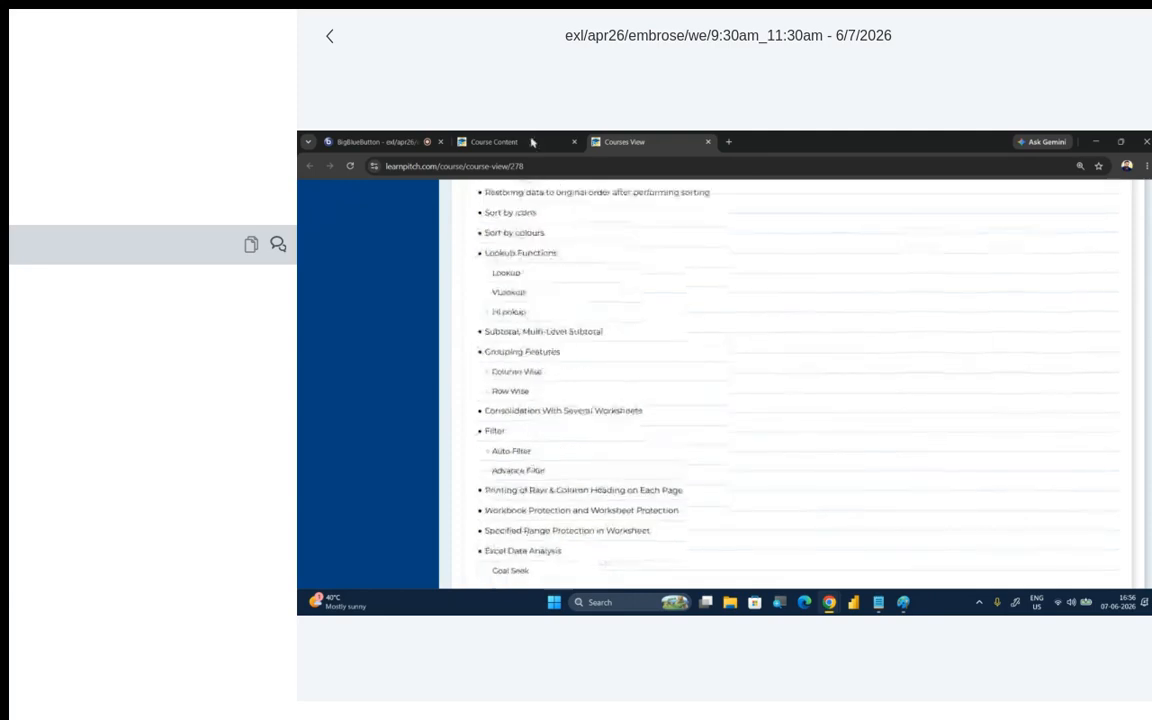
- Return to the course content list, check the BigBlueButton session, and look through the listed courses
{"action": "left_click", "coordinate": [531, 142]}
{"action": "scroll", "coordinate": [608, 279], "scroll_direction": "up", "scroll_amount": 4}
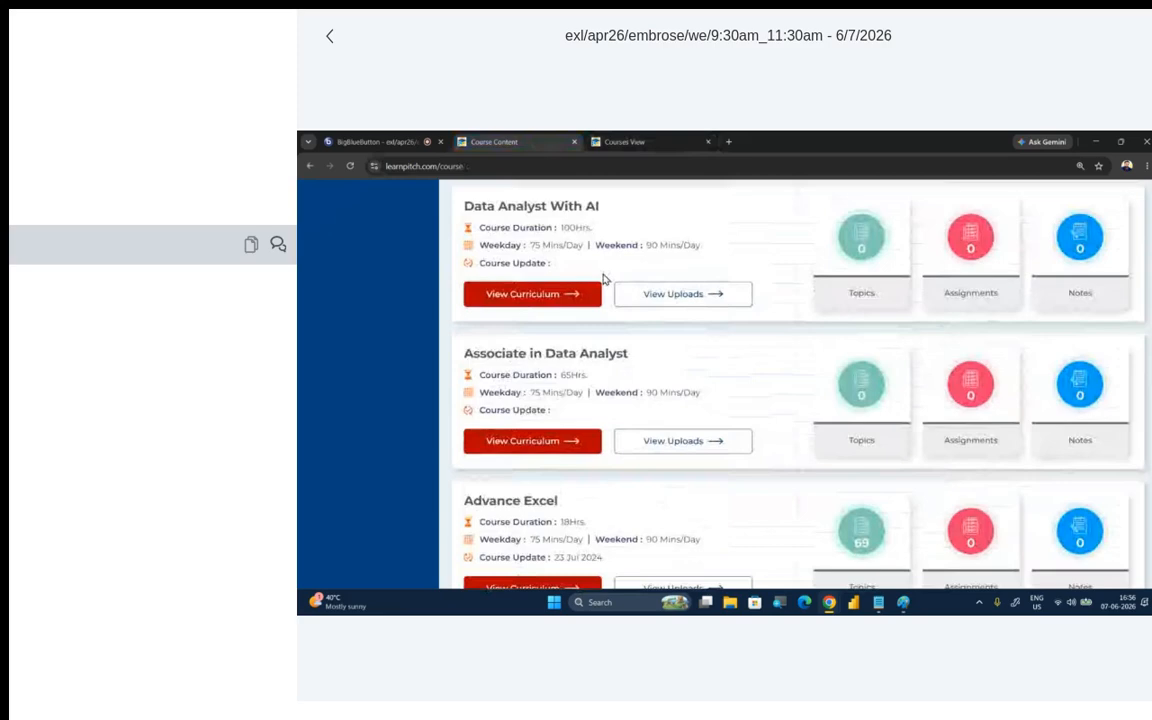
{"action": "scroll", "coordinate": [603, 279], "scroll_direction": "up", "scroll_amount": 3}
{"action": "left_click", "coordinate": [380, 142]}
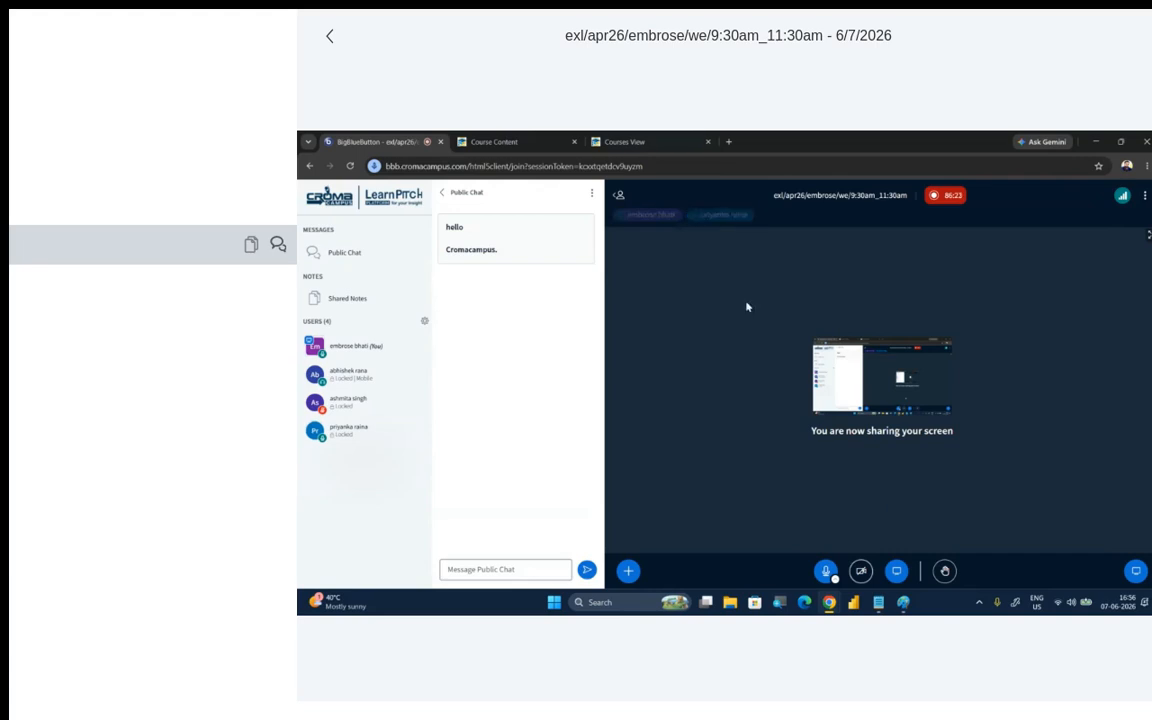
{"action": "left_click", "coordinate": [494, 141]}
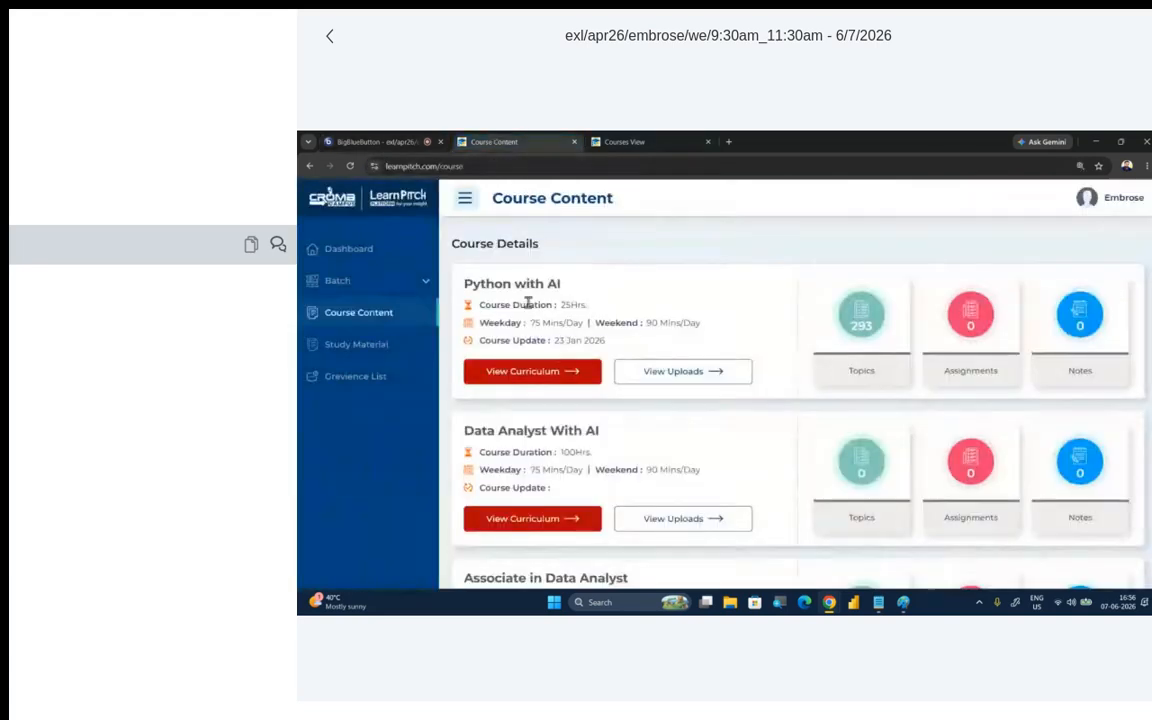
{"action": "scroll", "coordinate": [694, 381], "scroll_direction": "down", "scroll_amount": 3}
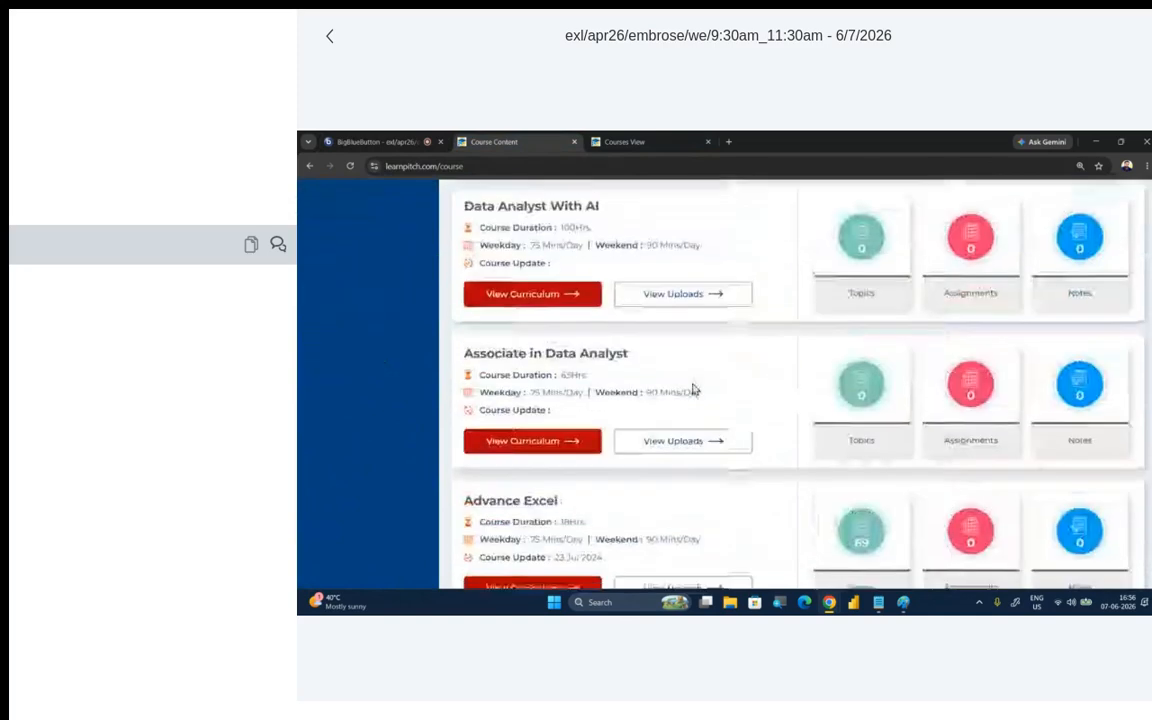
- Examine the full LearnPitch course list, from Python with AI through SQL, Microsoft PowerBI, Tableau and Python for Data Science
{"action": "scroll", "coordinate": [660, 395], "scroll_direction": "down", "scroll_amount": 2}
{"action": "scroll", "coordinate": [612, 405], "scroll_direction": "down", "scroll_amount": 3}
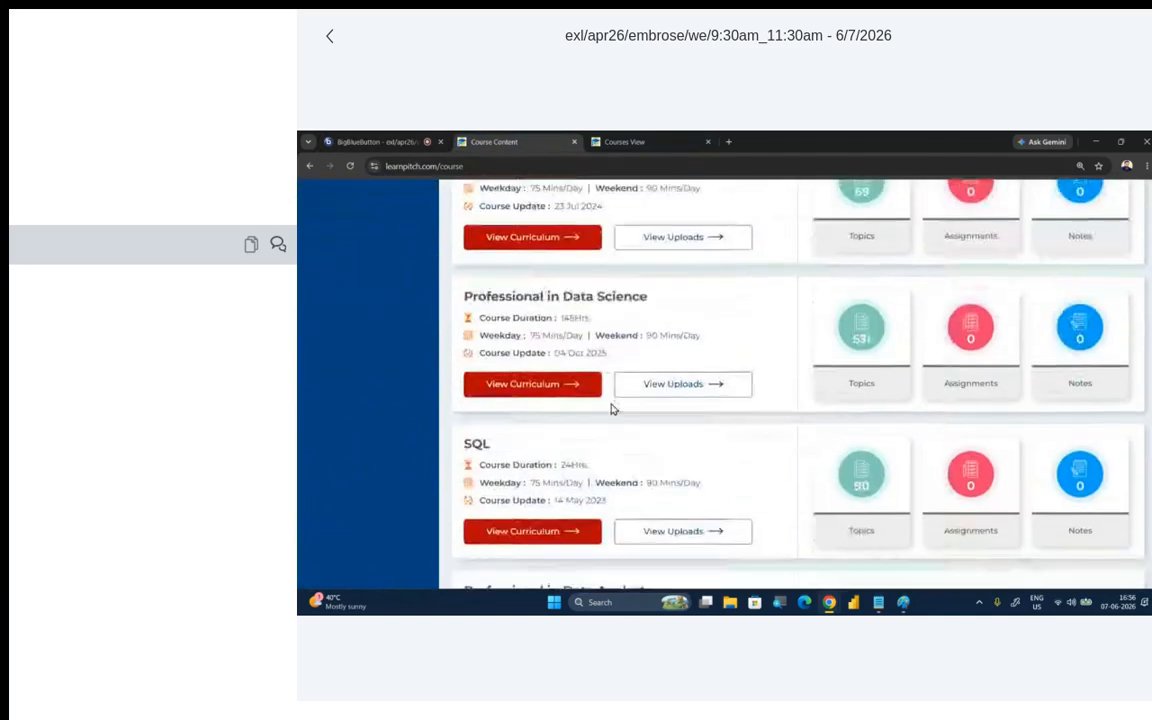
{"action": "scroll", "coordinate": [612, 407], "scroll_direction": "down", "scroll_amount": 4}
{"action": "scroll", "coordinate": [612, 407], "scroll_direction": "up", "scroll_amount": 11}
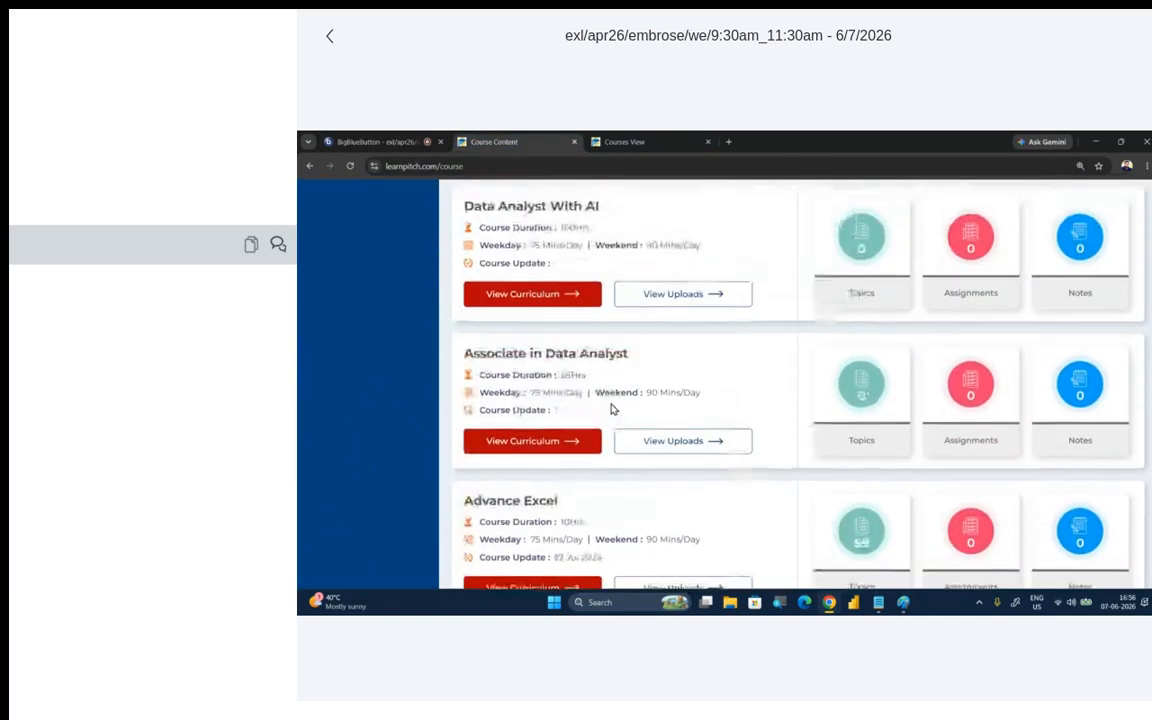
{"action": "scroll", "coordinate": [612, 407], "scroll_direction": "up", "scroll_amount": 3}
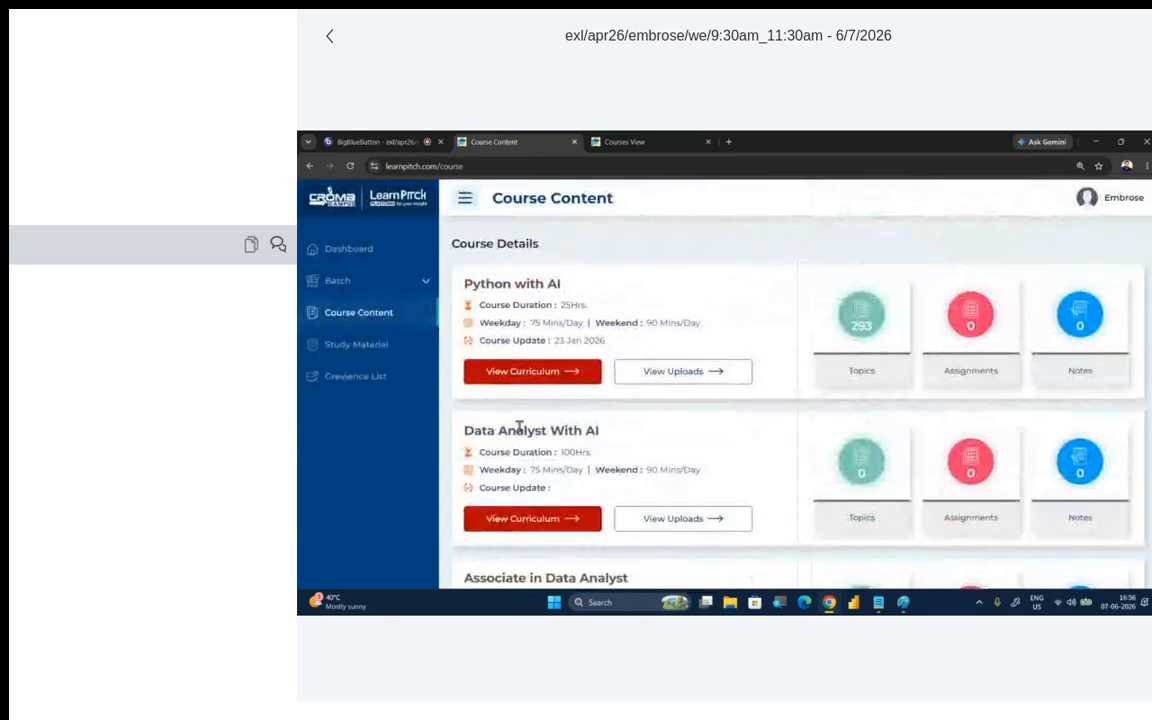
{"action": "scroll", "coordinate": [589, 429], "scroll_direction": "down", "scroll_amount": 5}
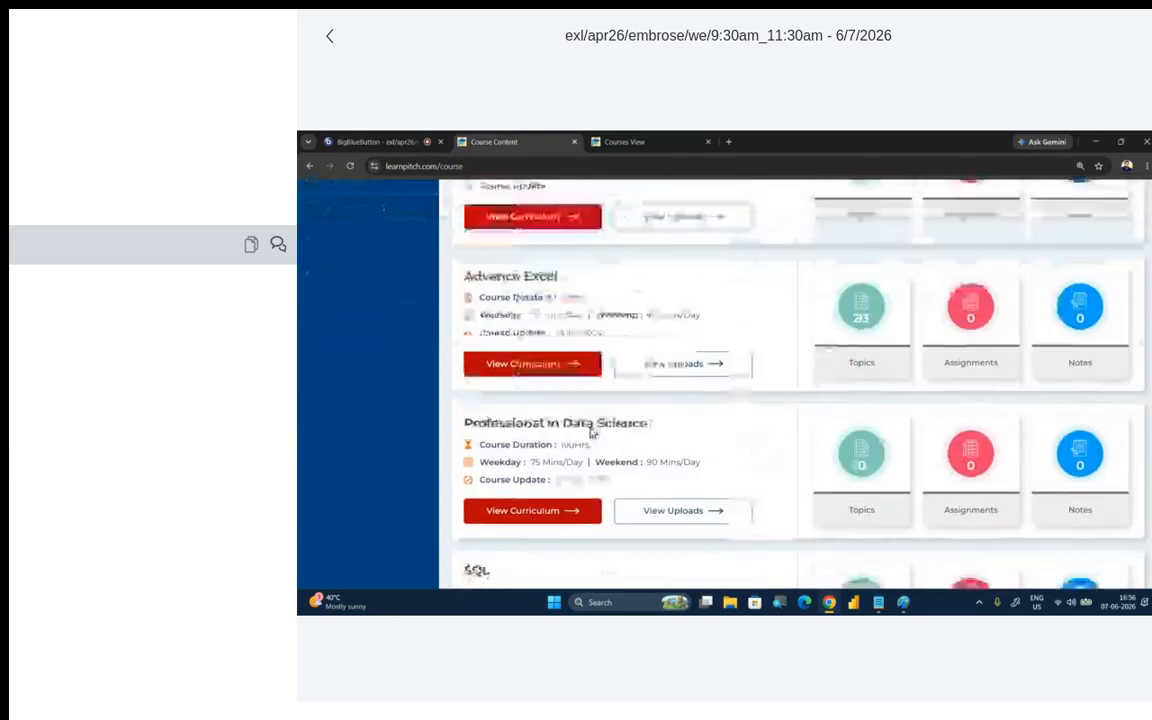
{"action": "scroll", "coordinate": [589, 432], "scroll_direction": "down", "scroll_amount": 4}
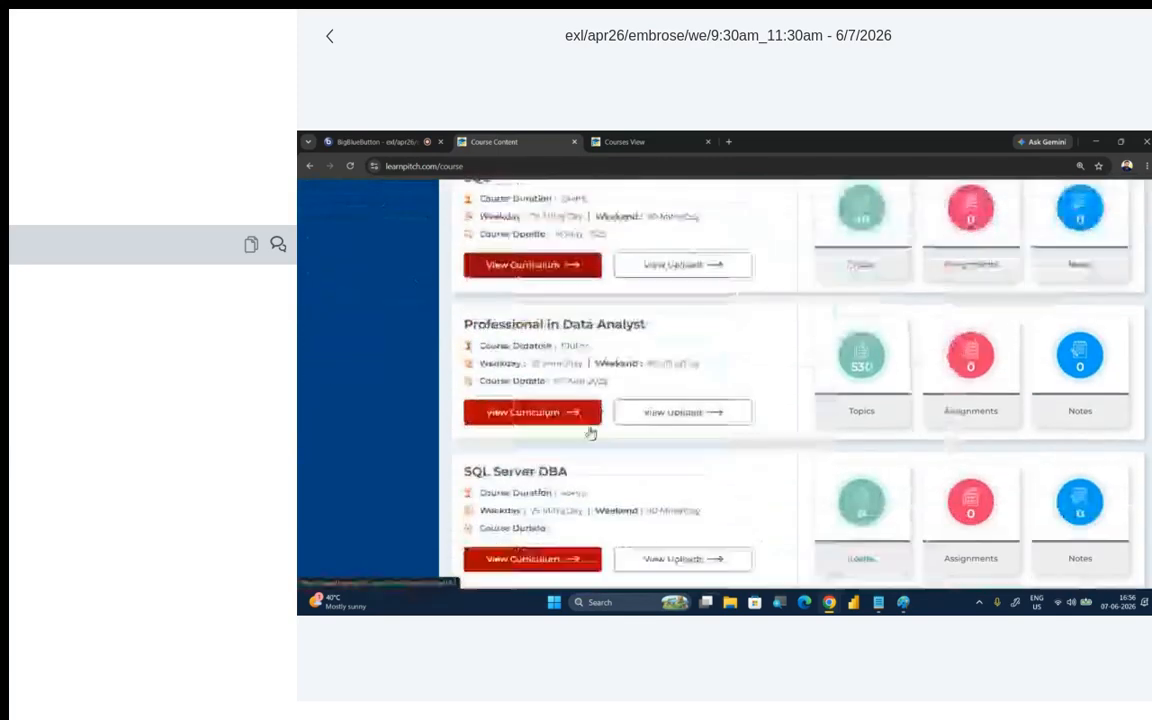
{"action": "scroll", "coordinate": [590, 432], "scroll_direction": "down", "scroll_amount": 5}
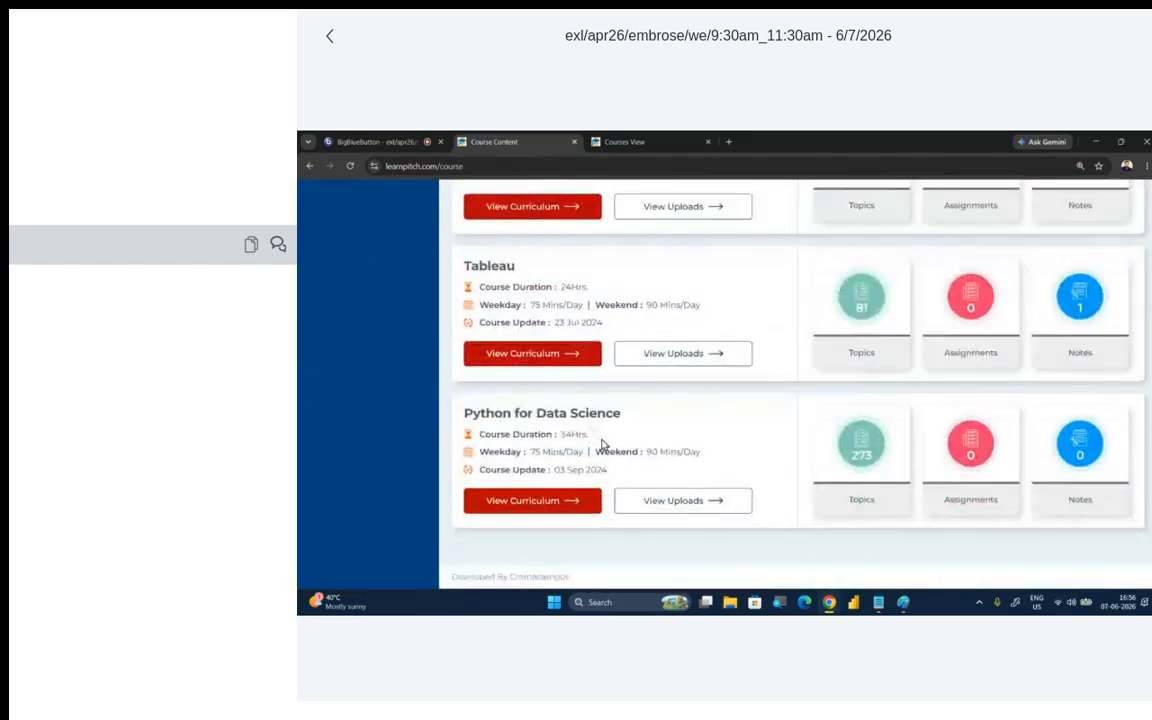
{"action": "scroll", "coordinate": [602, 444], "scroll_direction": "up", "scroll_amount": 5}
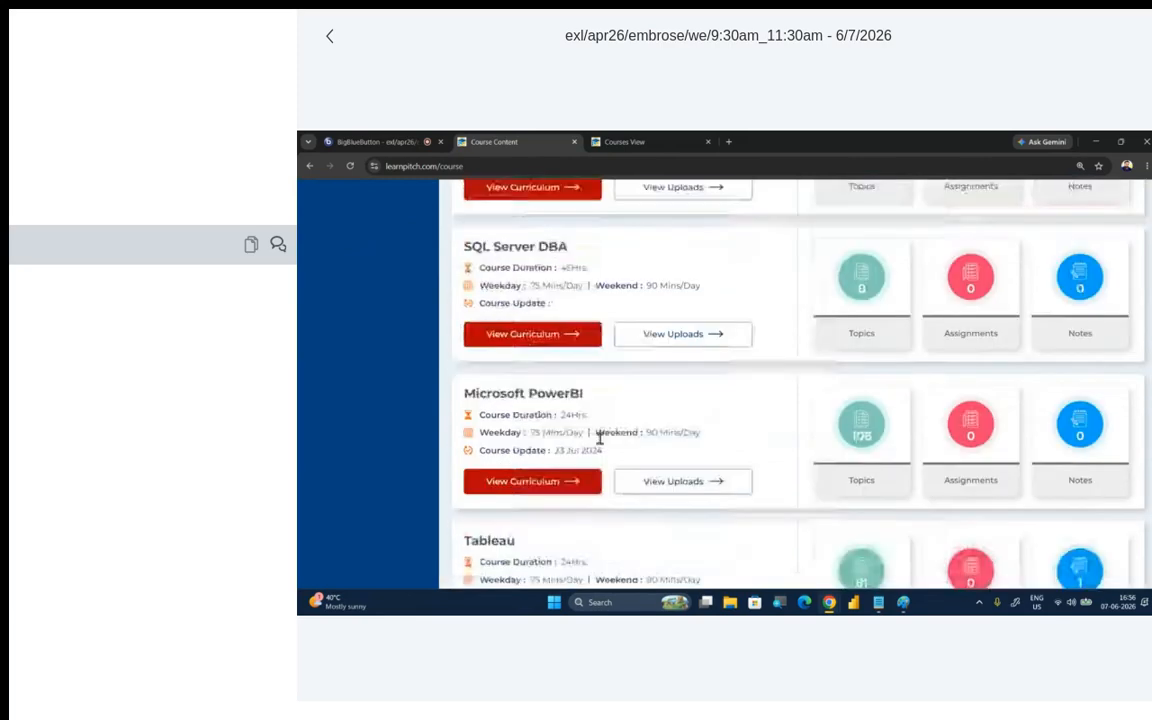
{"action": "scroll", "coordinate": [618, 454], "scroll_direction": "up", "scroll_amount": 3}
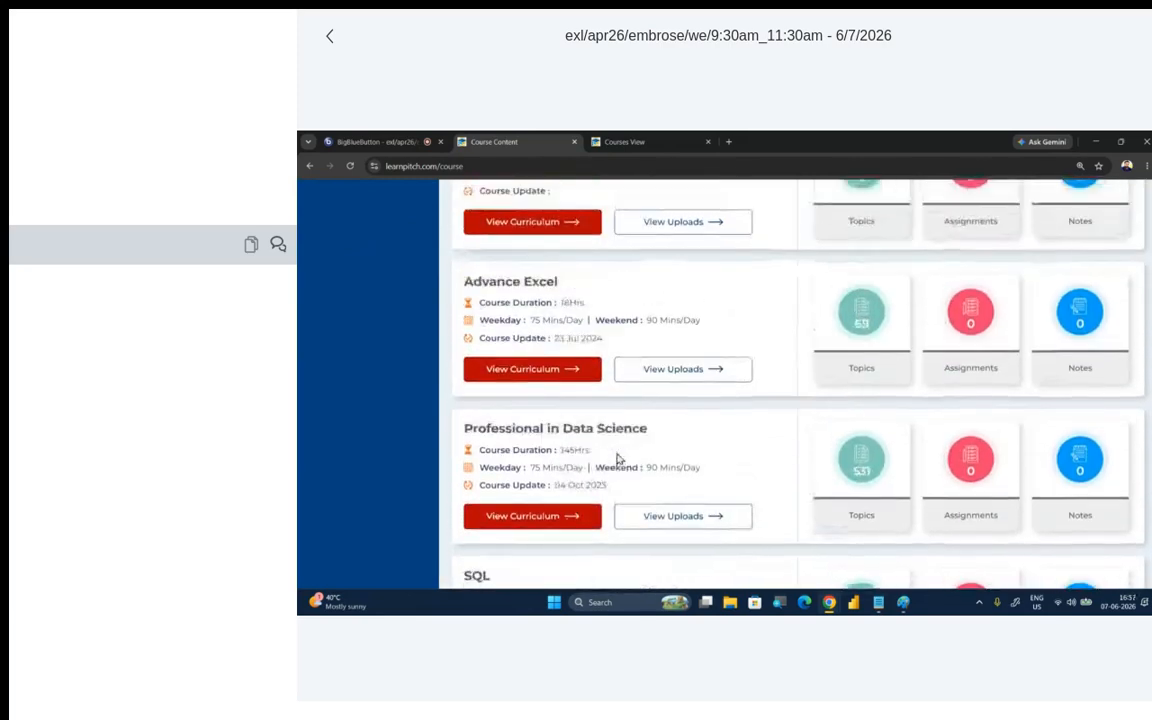
{"action": "scroll", "coordinate": [599, 437], "scroll_direction": "up", "scroll_amount": 2}
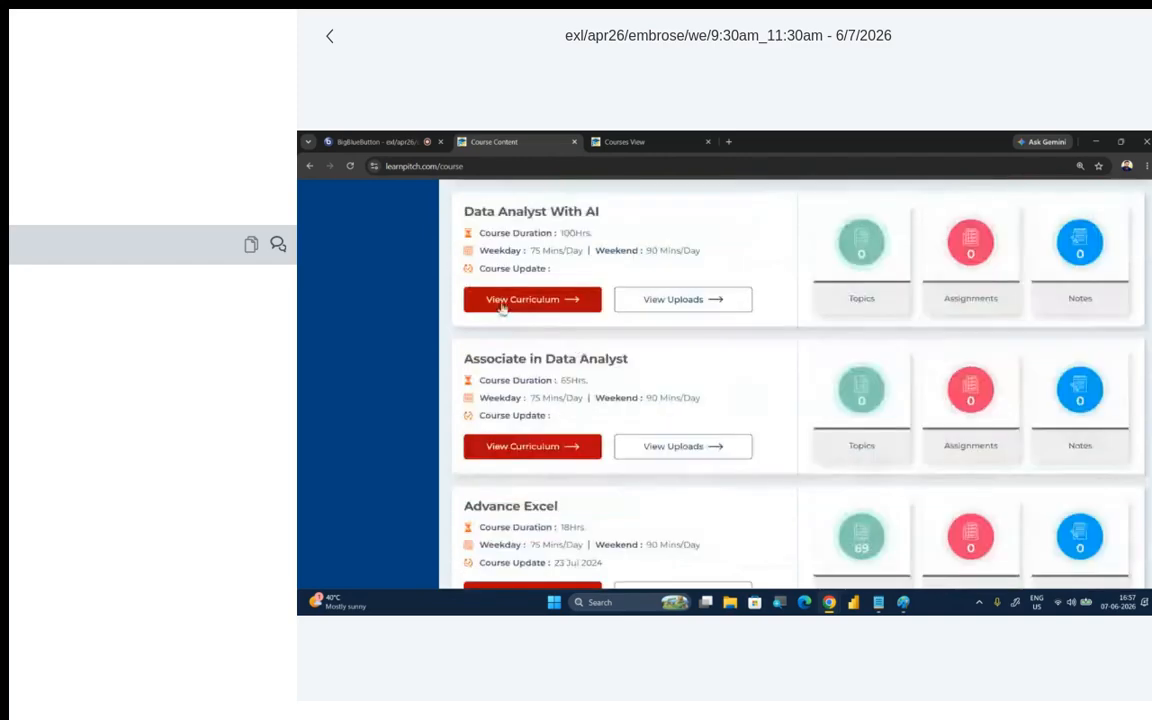
- Close the Course Content page and switch to the BigBlueButton class session
{"action": "left_click", "coordinate": [574, 141]}
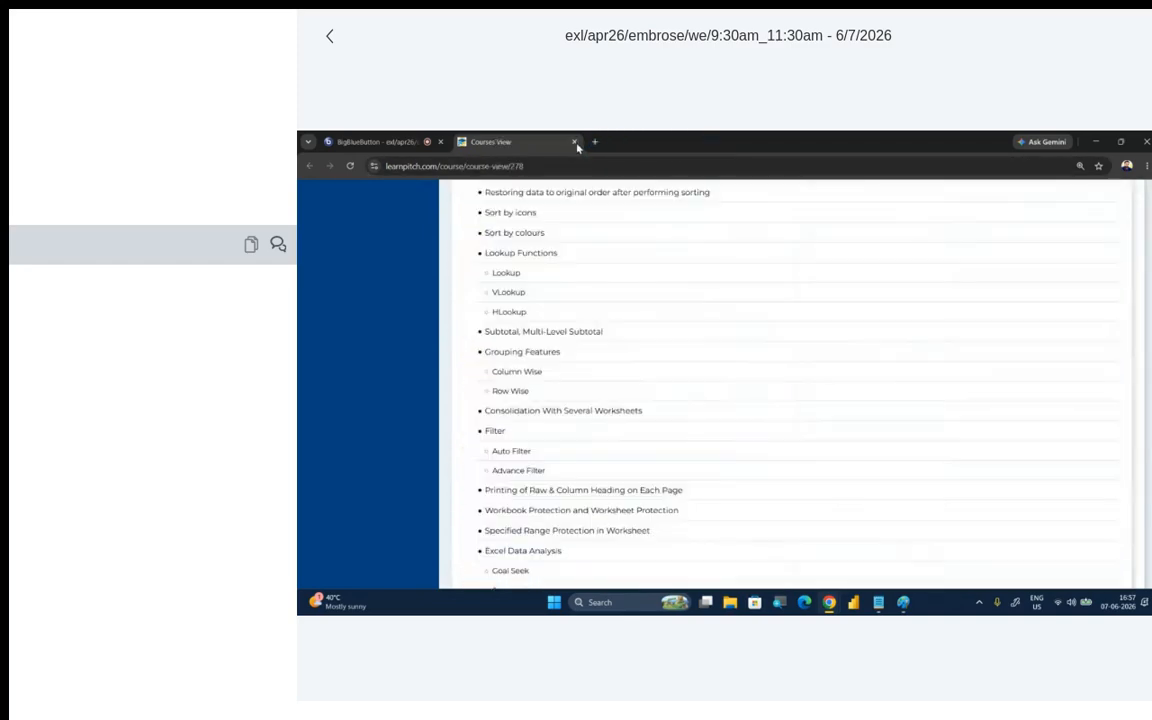
{"action": "left_click", "coordinate": [375, 141]}
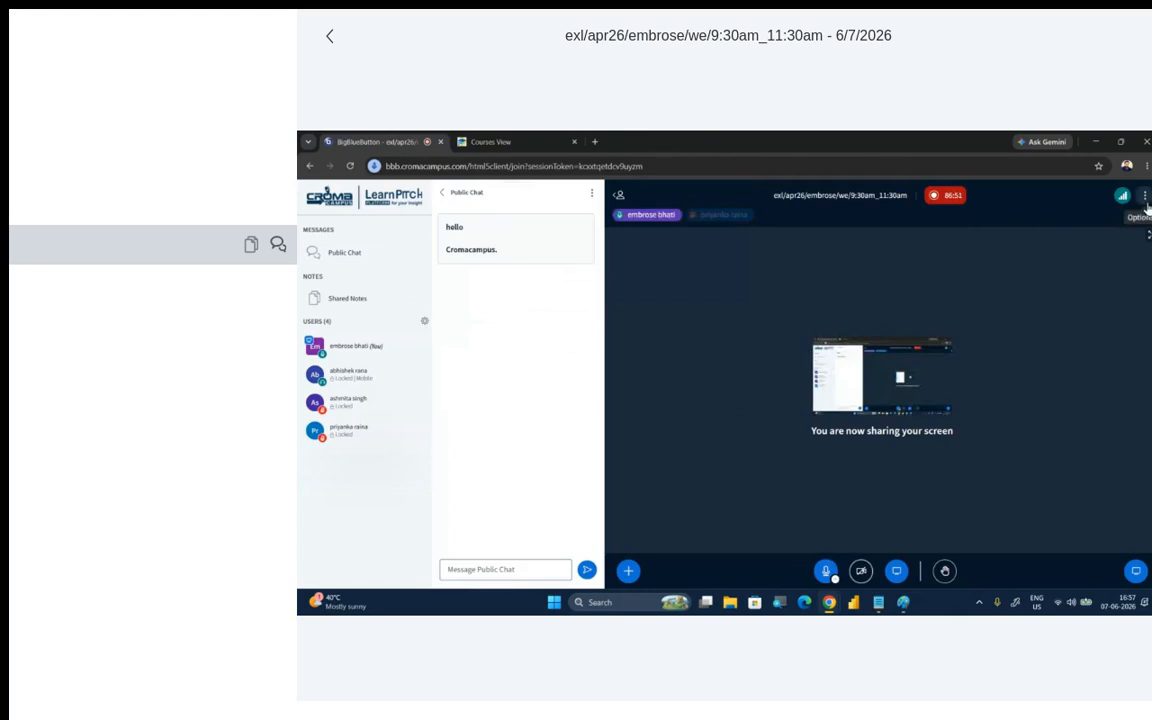